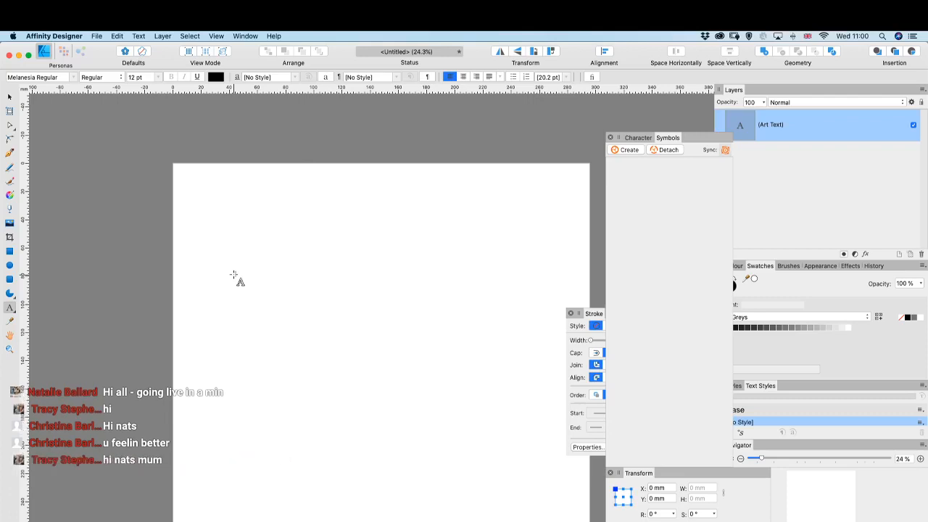
- Add the artistic text LOVE in 12 pt Melanesia Regular on the upper part of the page
{"action": "key", "text": "super+plus"}
{"action": "key", "text": "super+plus"}
{"action": "key", "text": "super+plus"}
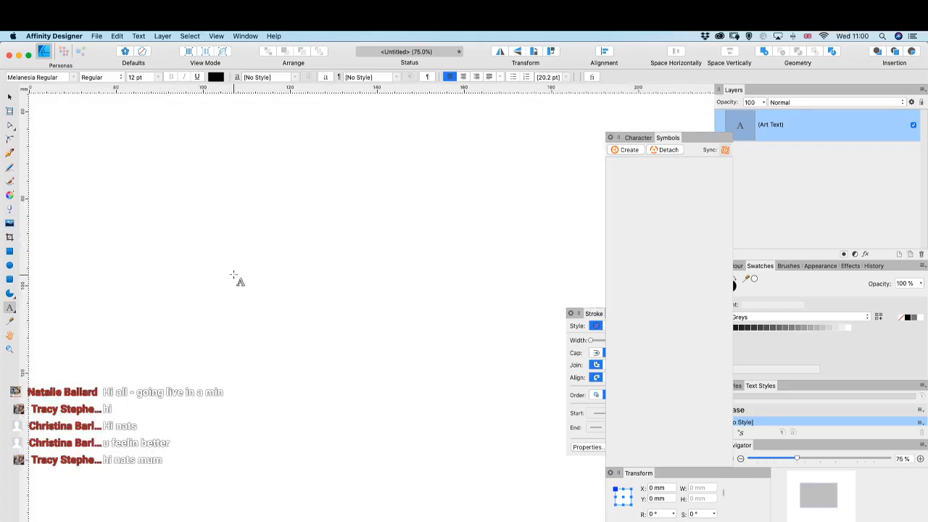
{"action": "key", "text": "super+minus"}
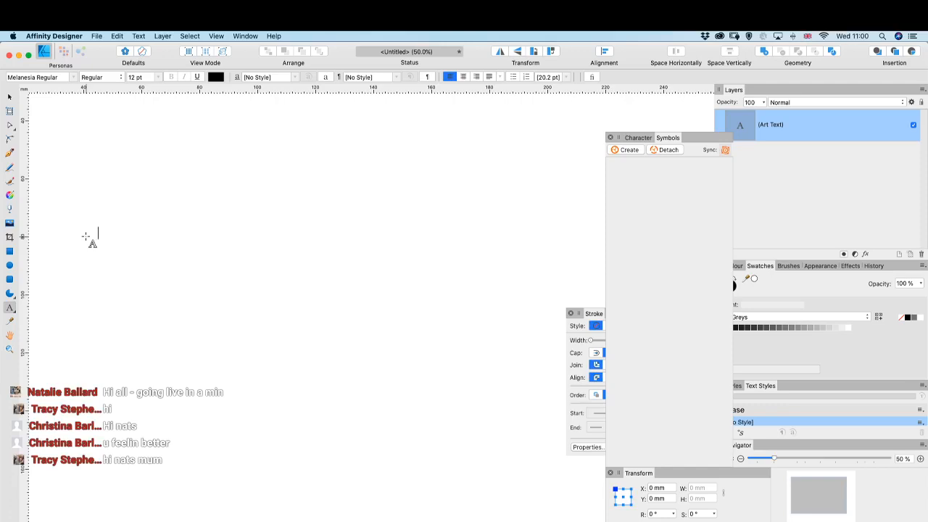
{"action": "type", "text": "L0"}
{"action": "type", "text": "VE"}
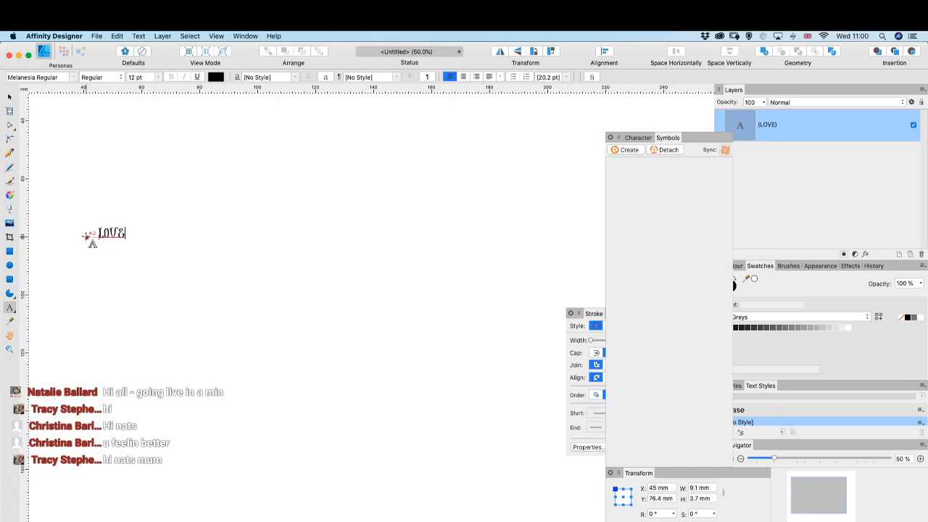
- Scale the LOVE text up to about 163 mm wide and 66 mm high
{"action": "key", "text": "Escape"}
{"action": "left_click_drag", "start_coordinate": [127, 232], "coordinate": [455, 173]}
{"action": "left_click_drag", "start_coordinate": [428, 237], "coordinate": [542, 383]}
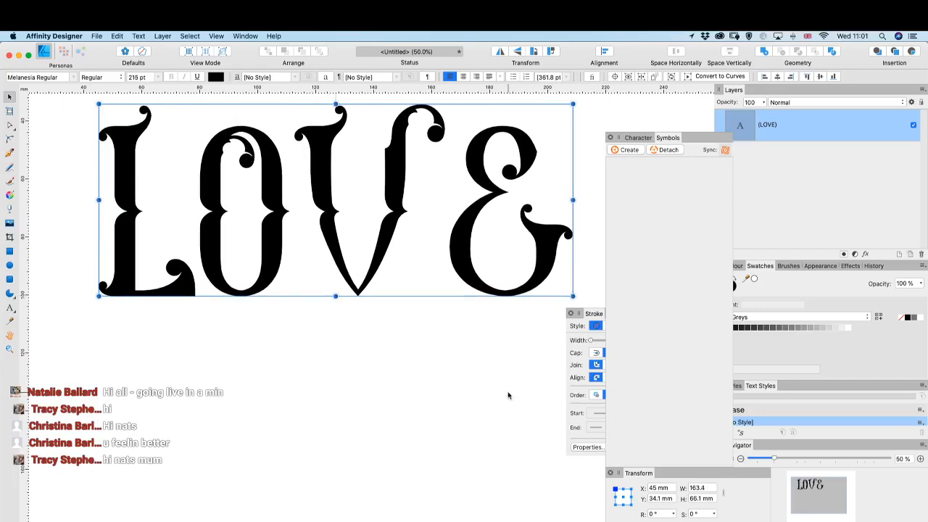
- Clear the Symbols and Stroke panels off the page and enlarge the LOVE text to about 198.5 mm wide
{"action": "left_click", "coordinate": [612, 138]}
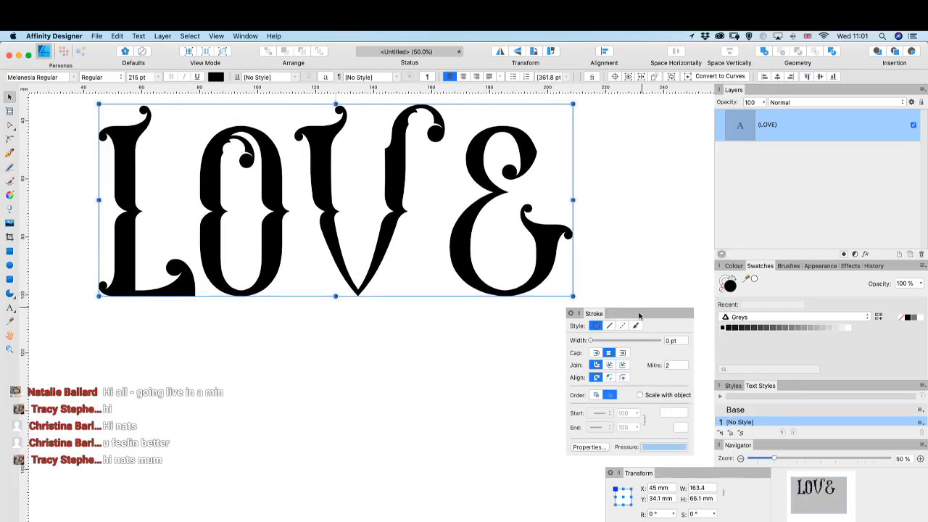
{"action": "mouse_move", "coordinate": [638, 314]}
{"action": "left_mouse_down"}
{"action": "mouse_move", "coordinate": [703, 222]}
{"action": "mouse_move", "coordinate": [812, 182]}
{"action": "mouse_move", "coordinate": [856, 179]}
{"action": "left_mouse_up"}
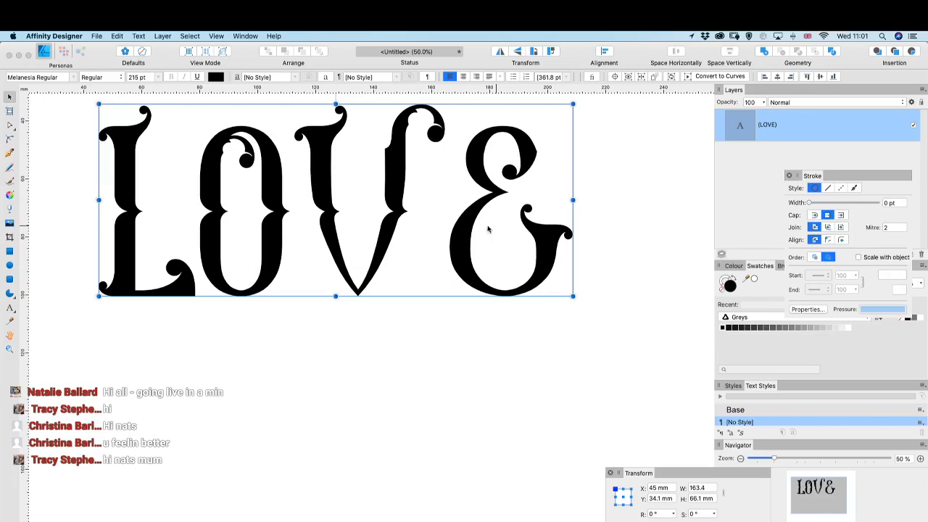
{"action": "left_click_drag", "start_coordinate": [573, 296], "coordinate": [675, 337]}
{"action": "left_click_drag", "start_coordinate": [559, 169], "coordinate": [544, 206]}
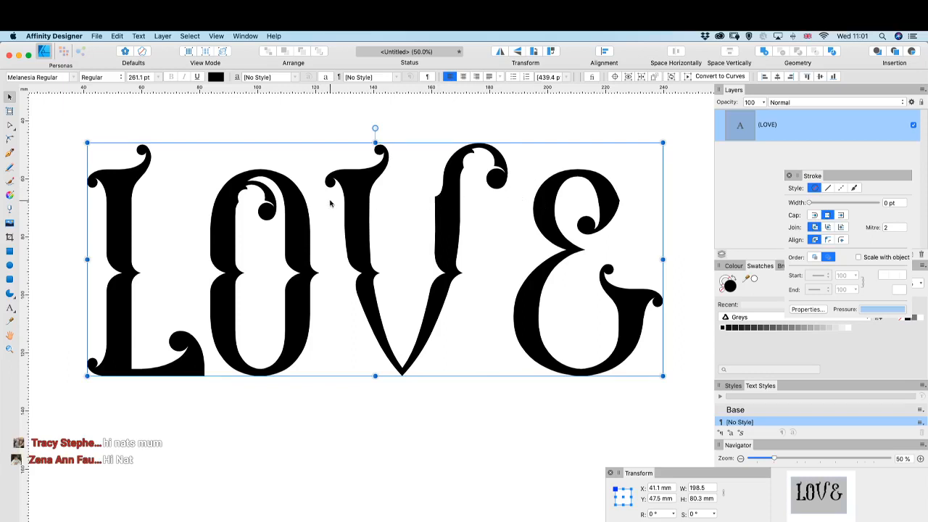
{"action": "left_click", "coordinate": [296, 130]}
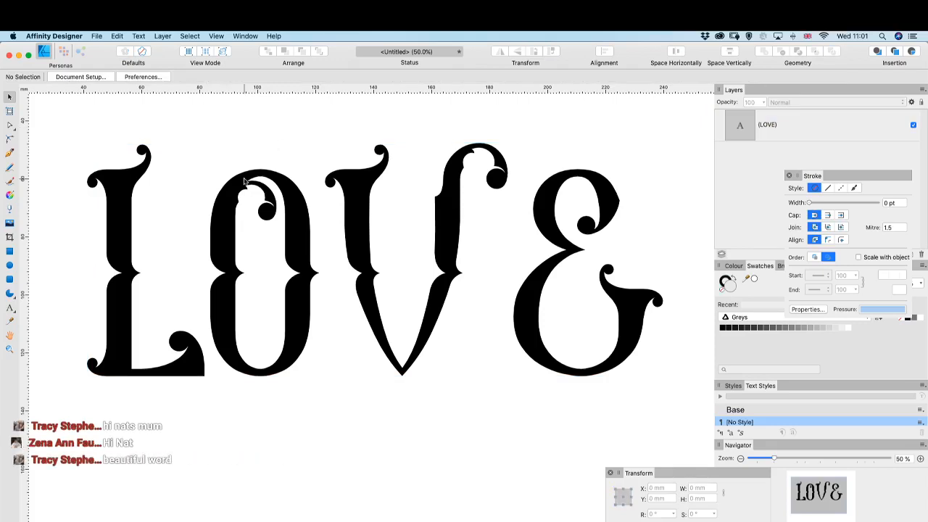
{"action": "left_click", "coordinate": [11, 310]}
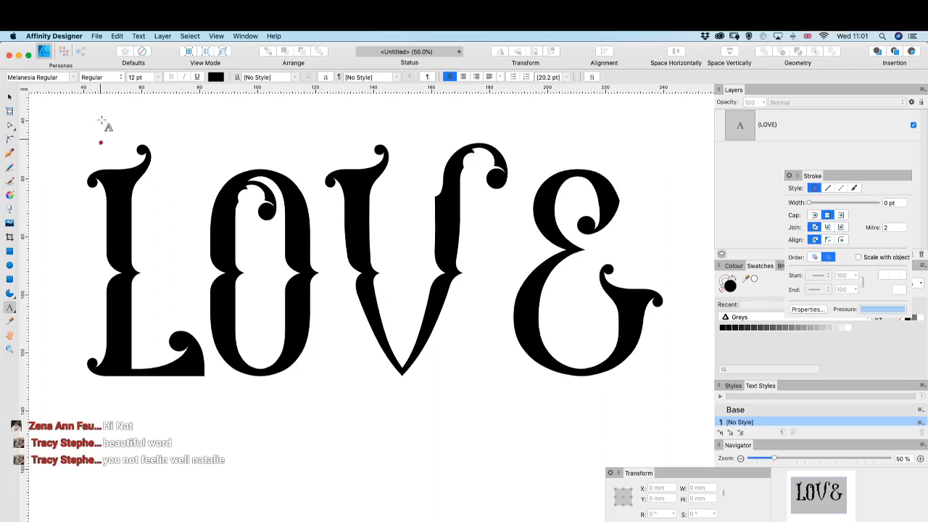
{"action": "left_click", "coordinate": [73, 78]}
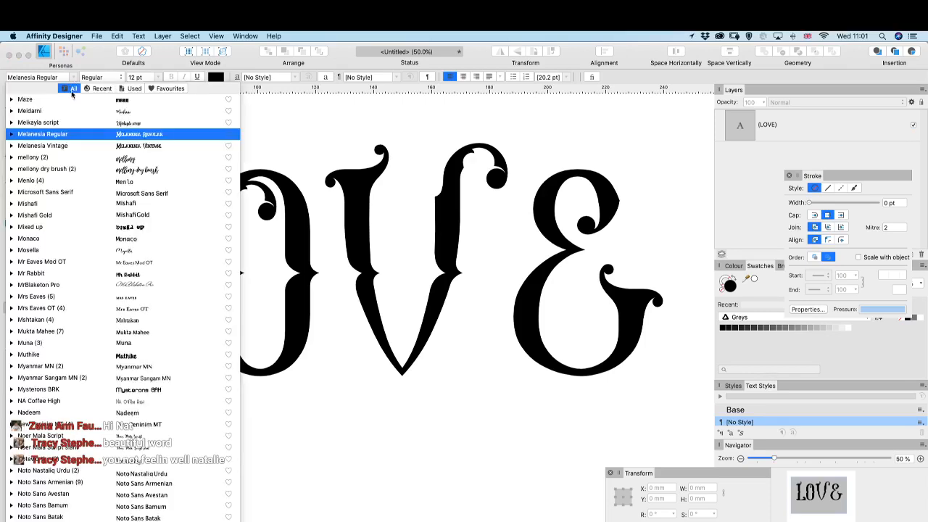
{"action": "left_click", "coordinate": [62, 145]}
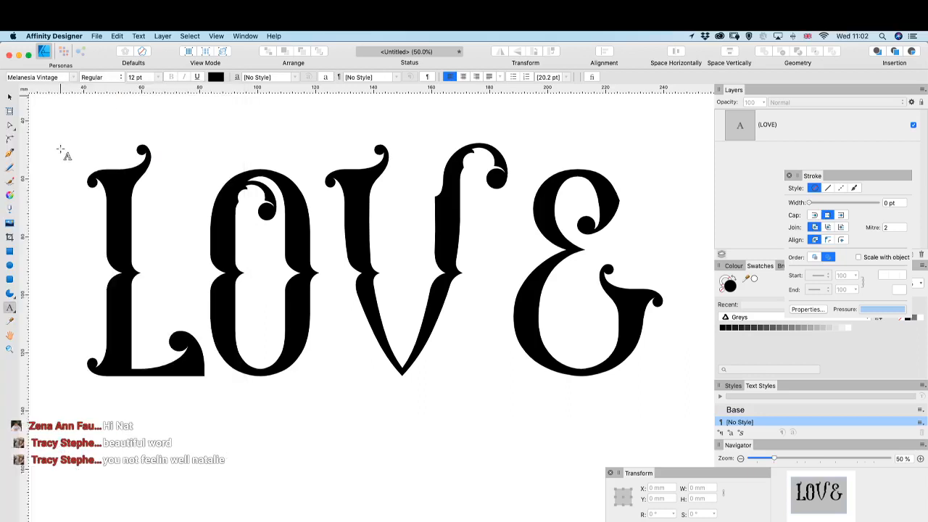
{"action": "left_click", "coordinate": [92, 78]}
{"action": "left_click", "coordinate": [92, 79]}
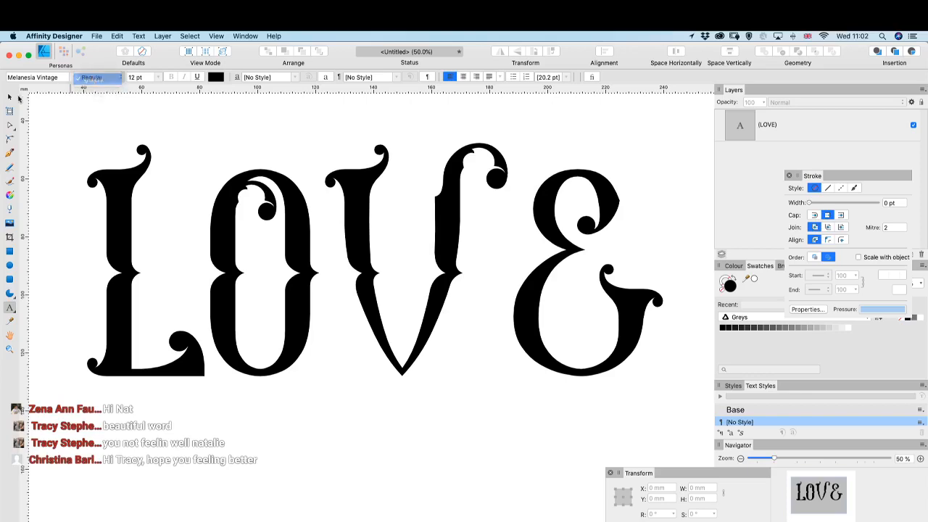
- Compare the LOVE text in Melanesia Vintage and Melanesia Regular, leaving it set in Melanesia Vintage
{"action": "left_click", "coordinate": [11, 97]}
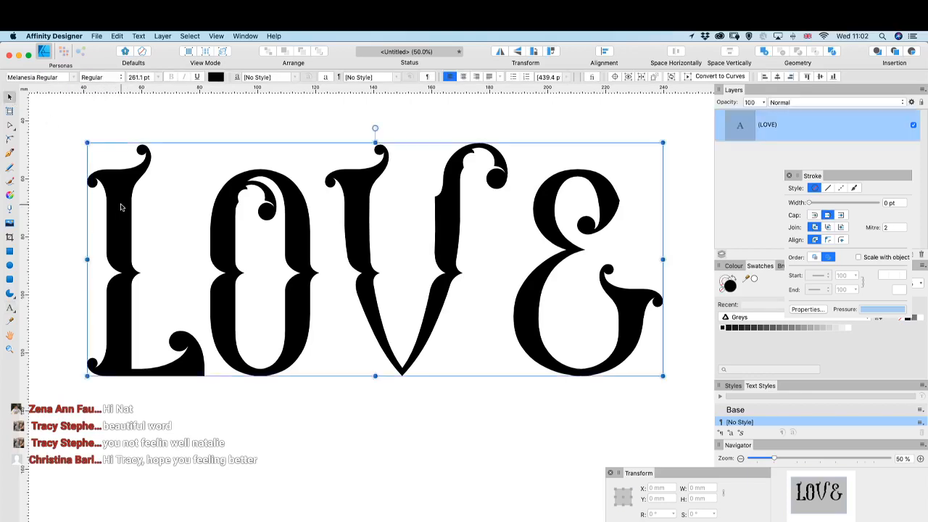
{"action": "left_click", "coordinate": [74, 79]}
{"action": "left_click", "coordinate": [57, 147]}
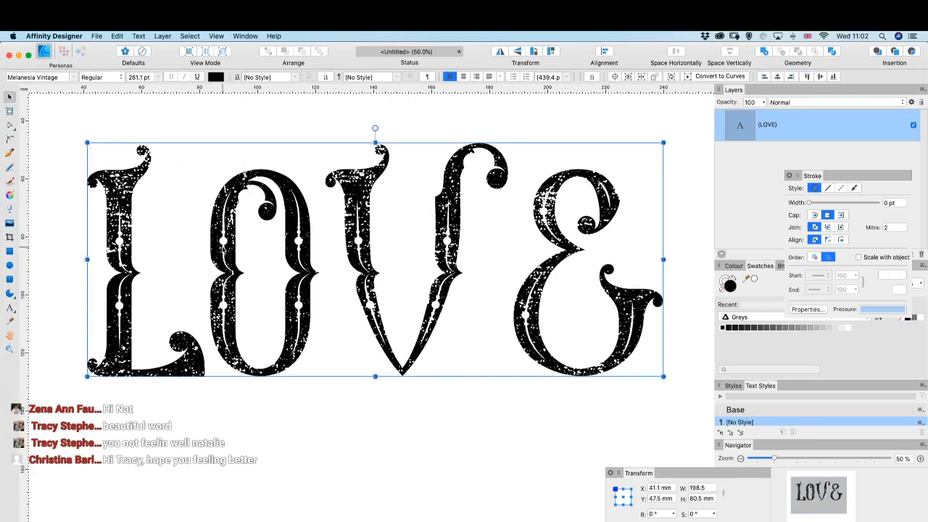
{"action": "left_click", "coordinate": [73, 78]}
{"action": "left_click", "coordinate": [77, 134]}
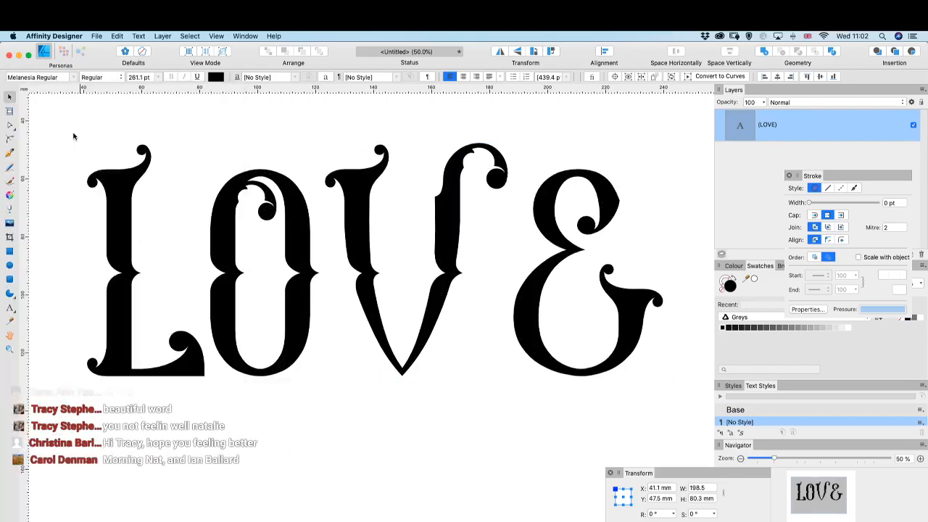
{"action": "left_click", "coordinate": [76, 77]}
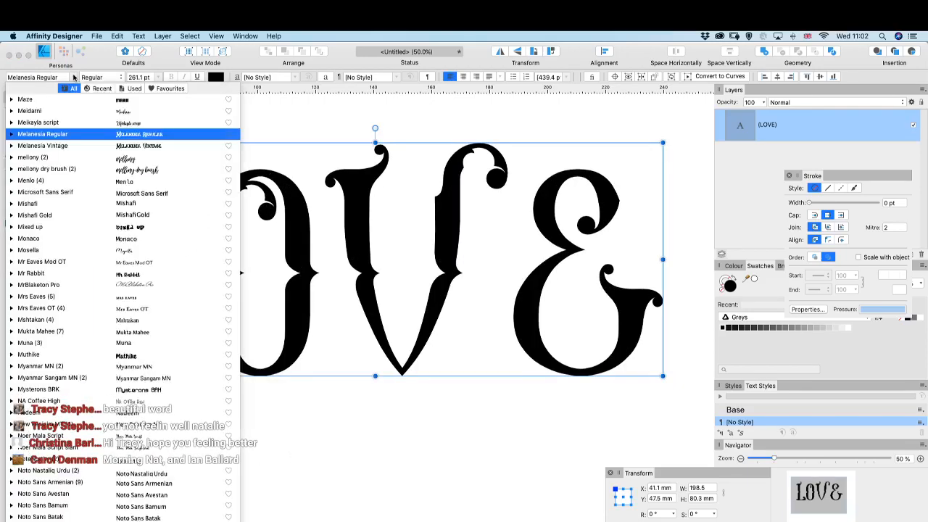
{"action": "left_click", "coordinate": [73, 147]}
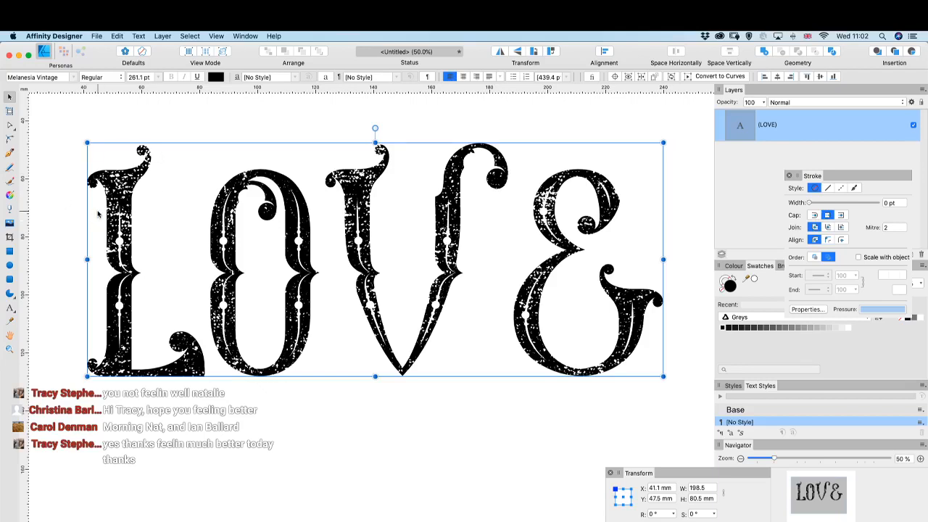
- Convert the Vintage LOVE text to curves and display the nodes of its last letter for close inspection
{"action": "left_click", "coordinate": [166, 38]}
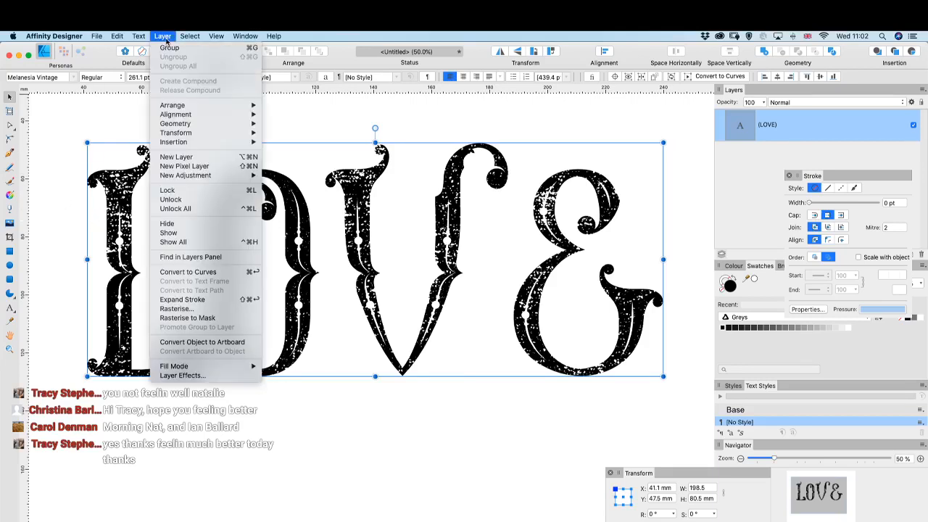
{"action": "left_click", "coordinate": [191, 272]}
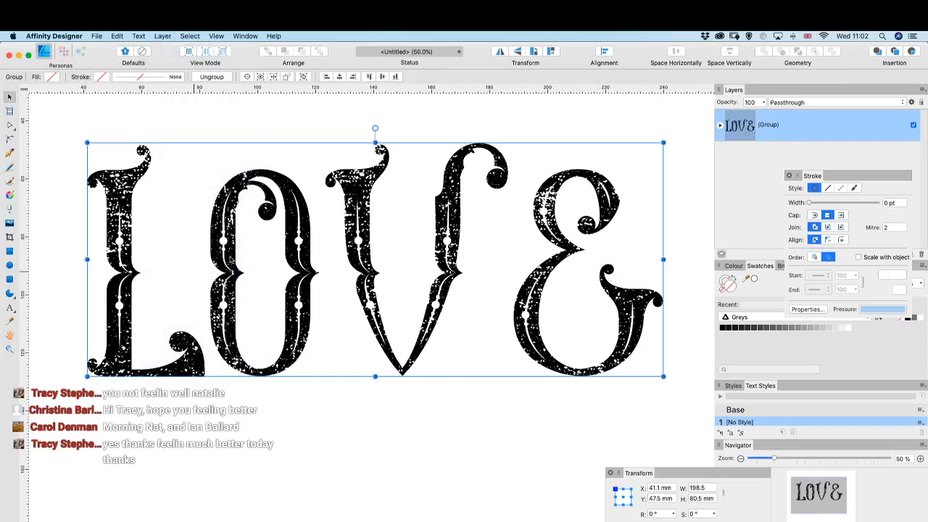
{"action": "left_click", "coordinate": [9, 126]}
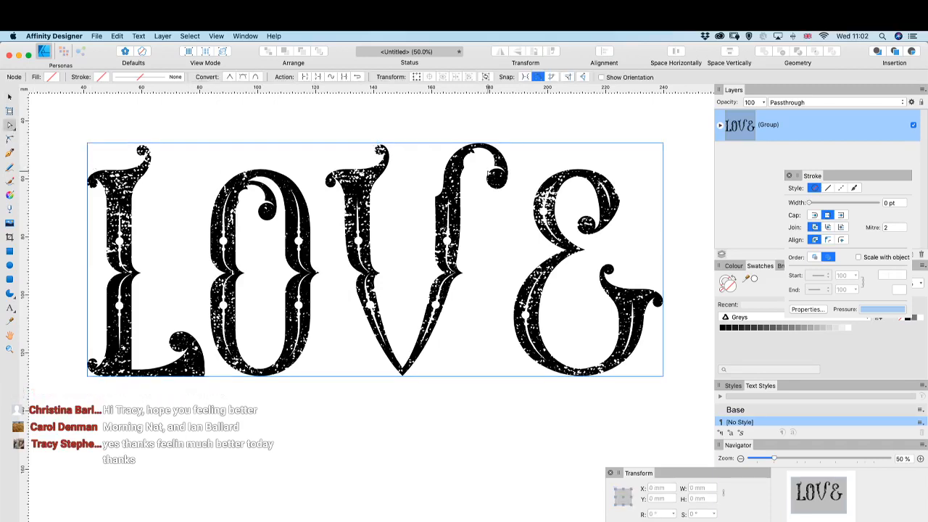
{"action": "left_click", "coordinate": [720, 126]}
{"action": "left_click", "coordinate": [771, 159]}
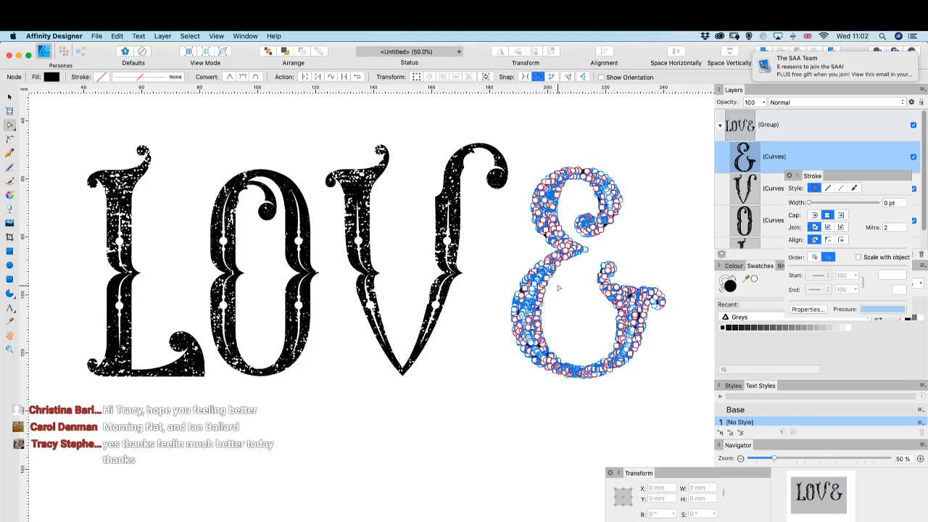
{"action": "key", "text": "super+plus"}
{"action": "key", "text": "super+plus"}
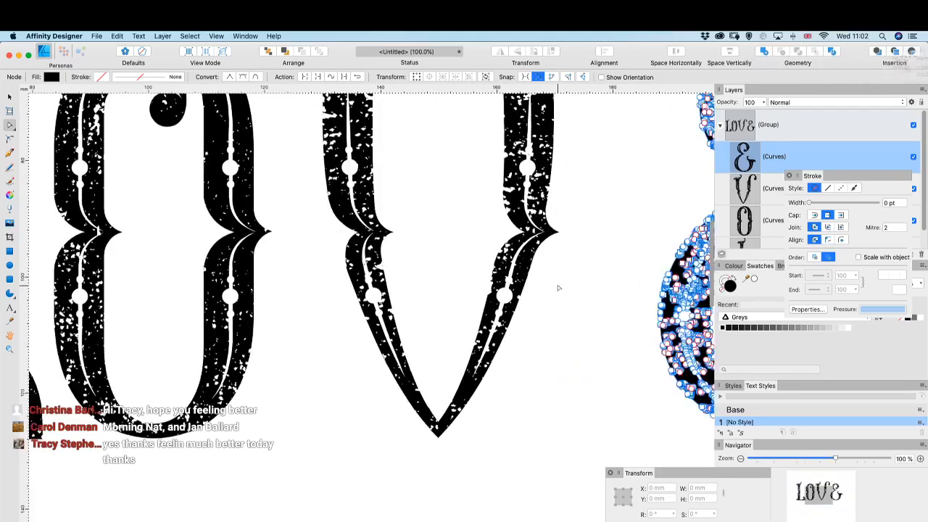
{"action": "scroll", "coordinate": [586, 293], "scroll_direction": "right", "scroll_amount": 4}
{"action": "scroll", "coordinate": [581, 293], "scroll_direction": "right", "scroll_amount": 6}
{"action": "scroll", "coordinate": [581, 293], "scroll_direction": "up", "scroll_amount": 1}
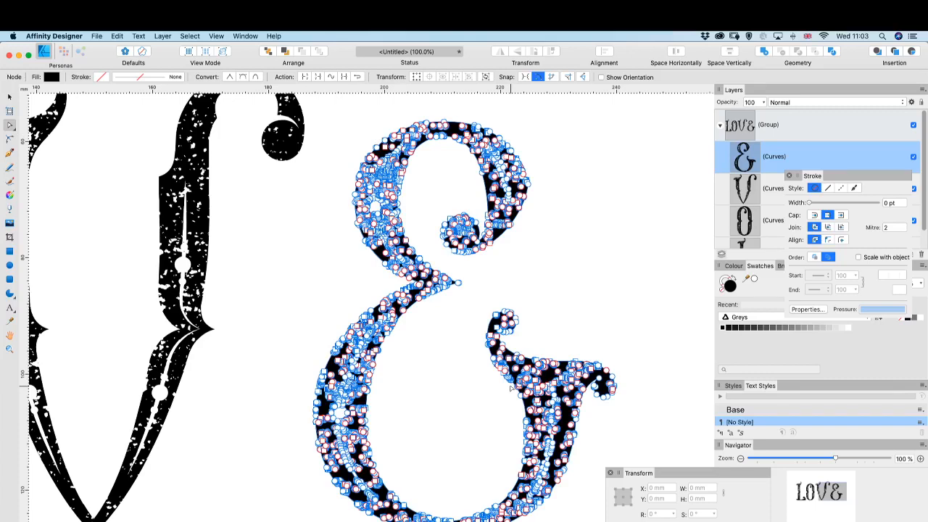
- Undo the conversion to curves and return the LOVE text to Melanesia Regular
{"action": "left_click", "coordinate": [9, 98]}
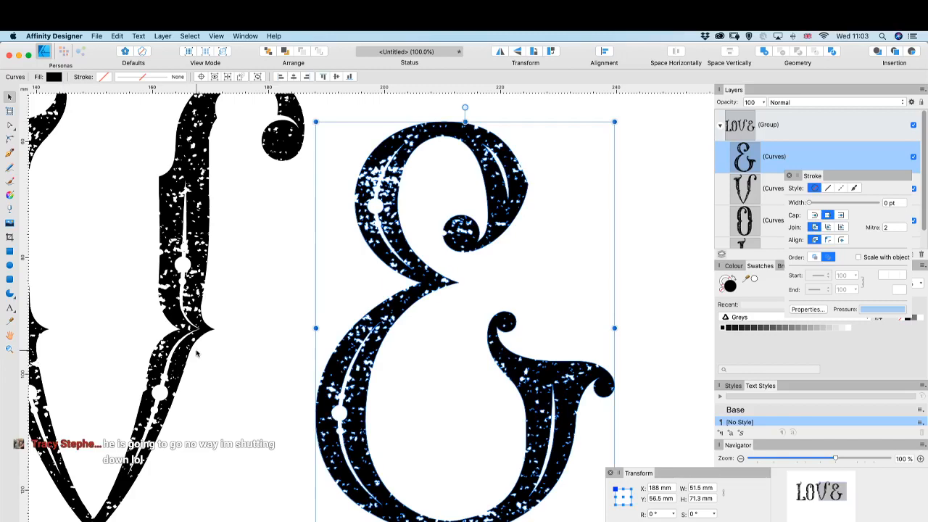
{"action": "key", "text": "super+a"}
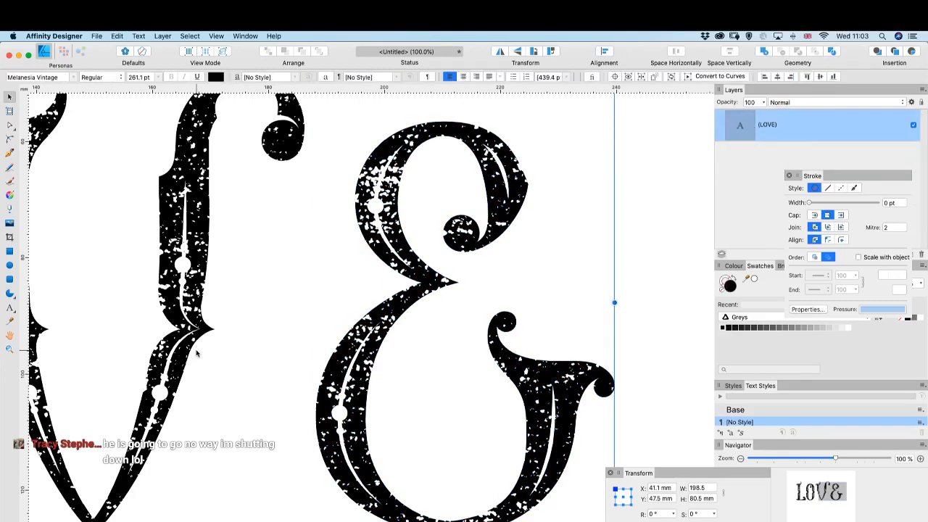
{"action": "key", "text": "Up"}
{"action": "key", "text": "super+minus"}
{"action": "key", "text": "super+minus"}
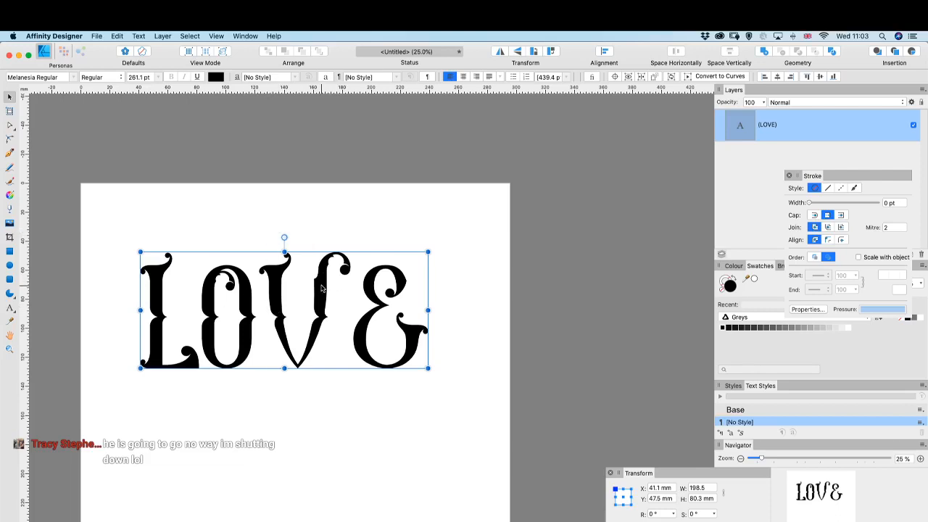
- Duplicate the LOVE text directly below the original and set the copy's font to Melanesia Vintage
{"action": "left_click_drag", "start_coordinate": [323, 287], "coordinate": [321, 417]}
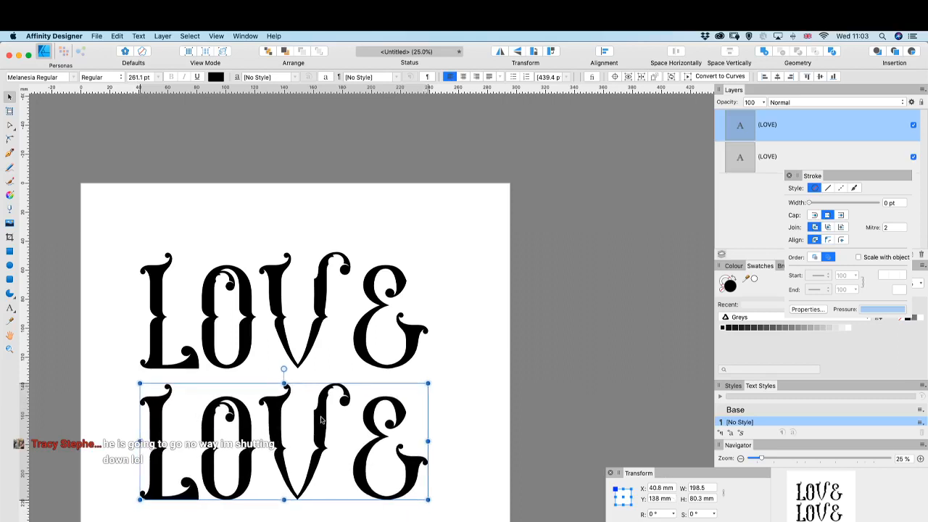
{"action": "left_click", "coordinate": [74, 77]}
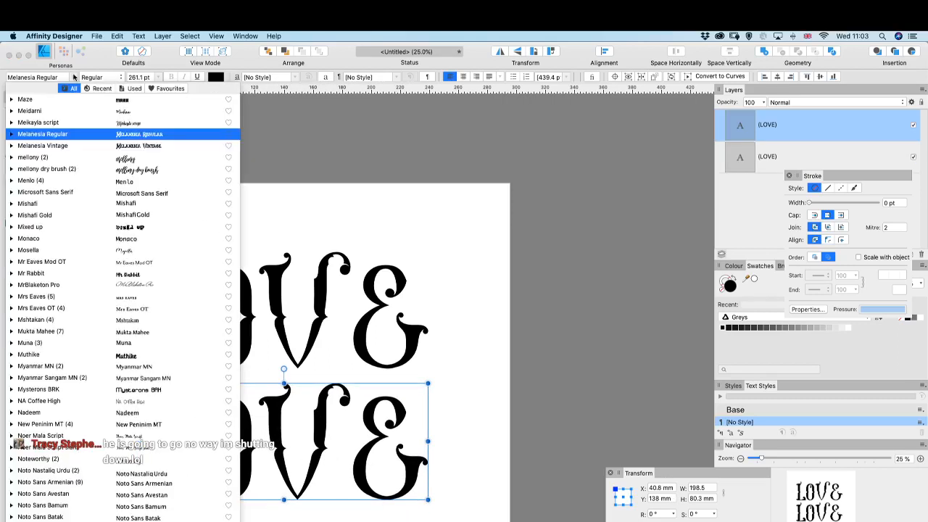
{"action": "key", "text": "Down"}
{"action": "key", "text": "Return"}
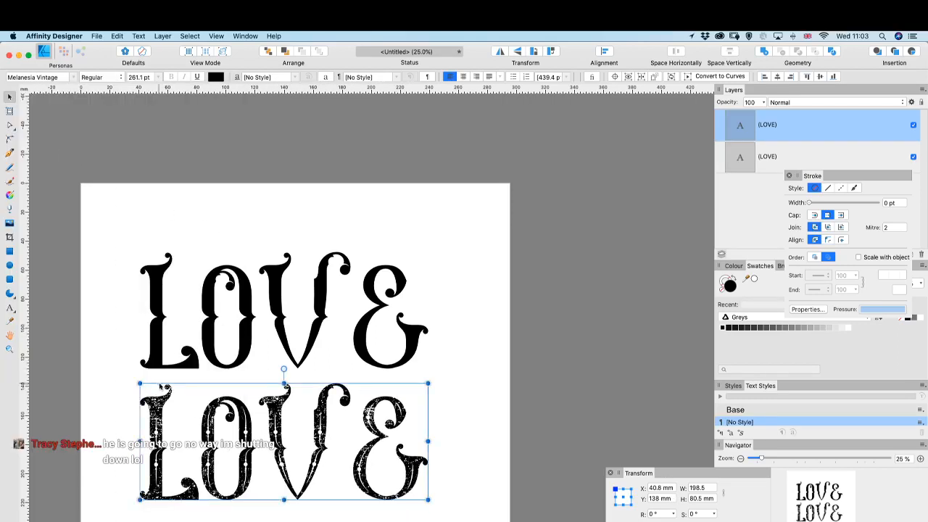
- Examine the solid Regular lettering and the distressed Vintage lettering up close for comparison
{"action": "key", "text": "super+plus"}
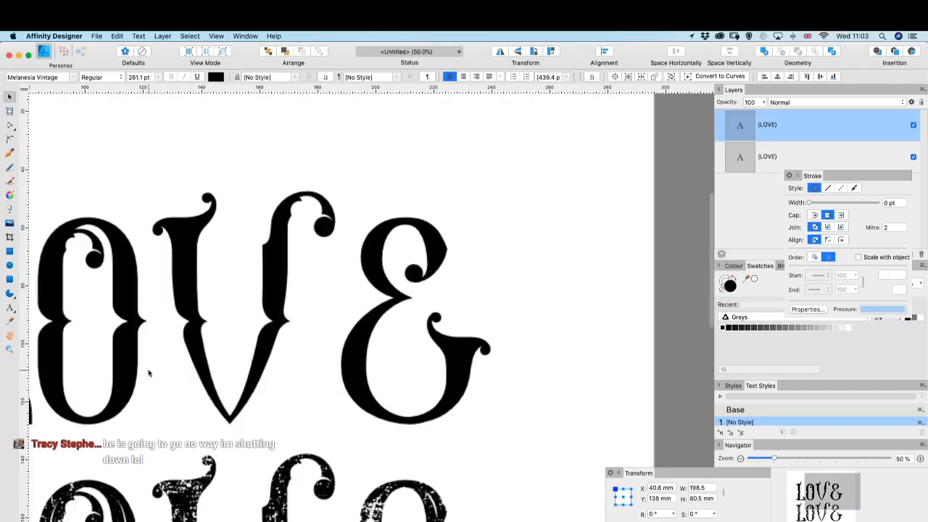
{"action": "scroll", "coordinate": [168, 355], "scroll_direction": "down", "scroll_amount": 3}
{"action": "scroll", "coordinate": [168, 356], "scroll_direction": "left", "scroll_amount": 2}
{"action": "scroll", "coordinate": [169, 355], "scroll_direction": "down", "scroll_amount": 3}
{"action": "scroll", "coordinate": [168, 356], "scroll_direction": "left", "scroll_amount": 3}
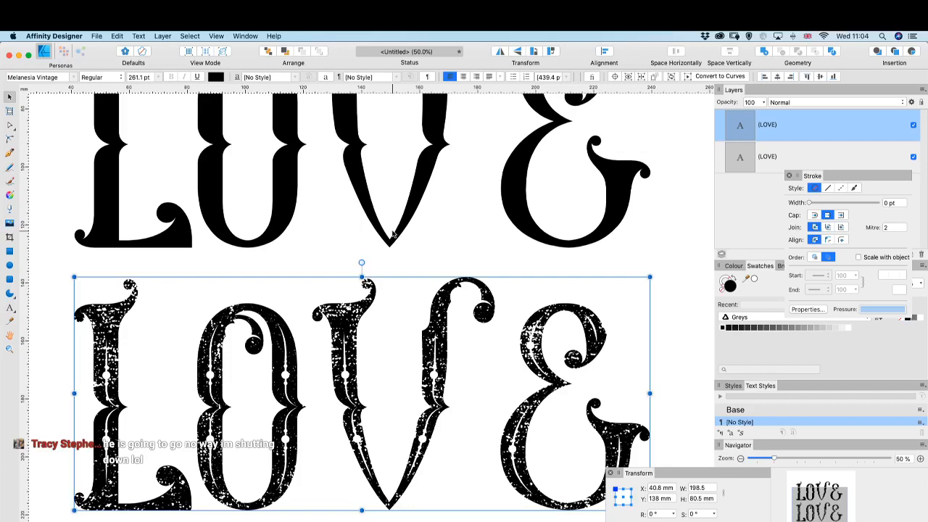
{"action": "scroll", "coordinate": [395, 247], "scroll_direction": "right", "scroll_amount": 3}
{"action": "key", "text": "super+minus"}
{"action": "key", "text": "super+minus"}
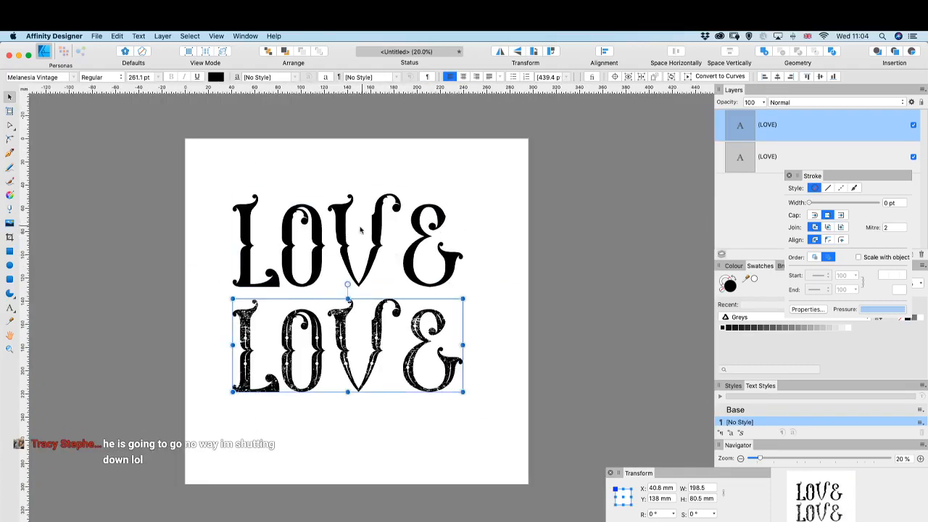
- Space the Regular and Vintage LOVE texts to the page's upper and lower ends and place a duplicate of the Regular one between them
{"action": "left_click", "coordinate": [379, 234]}
{"action": "left_click_drag", "start_coordinate": [378, 234], "coordinate": [378, 194]}
{"action": "left_click_drag", "start_coordinate": [378, 341], "coordinate": [377, 424]}
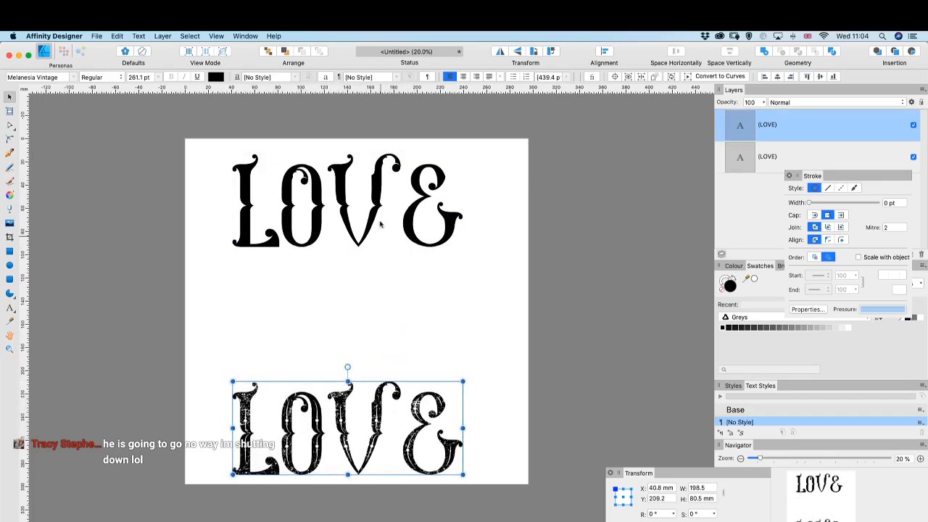
{"action": "left_click", "coordinate": [381, 194]}
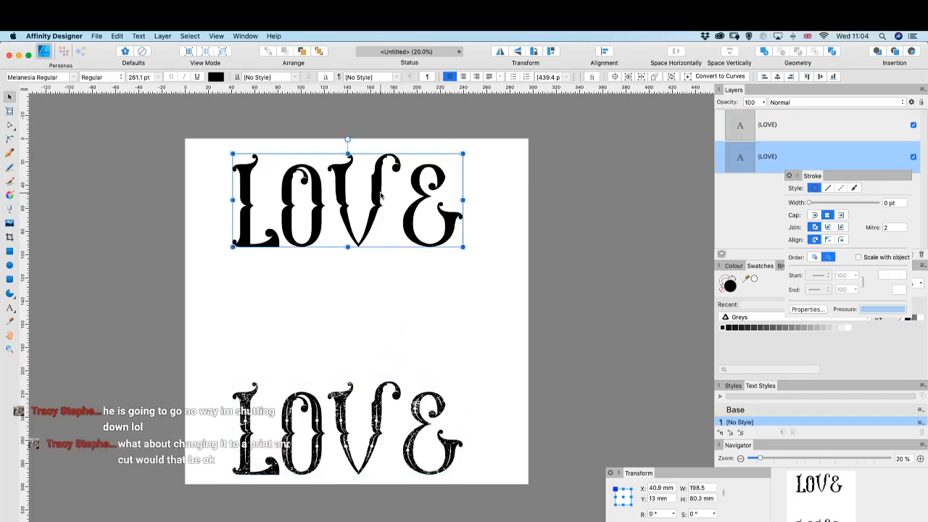
{"action": "left_click_drag", "start_coordinate": [381, 194], "coordinate": [378, 305]}
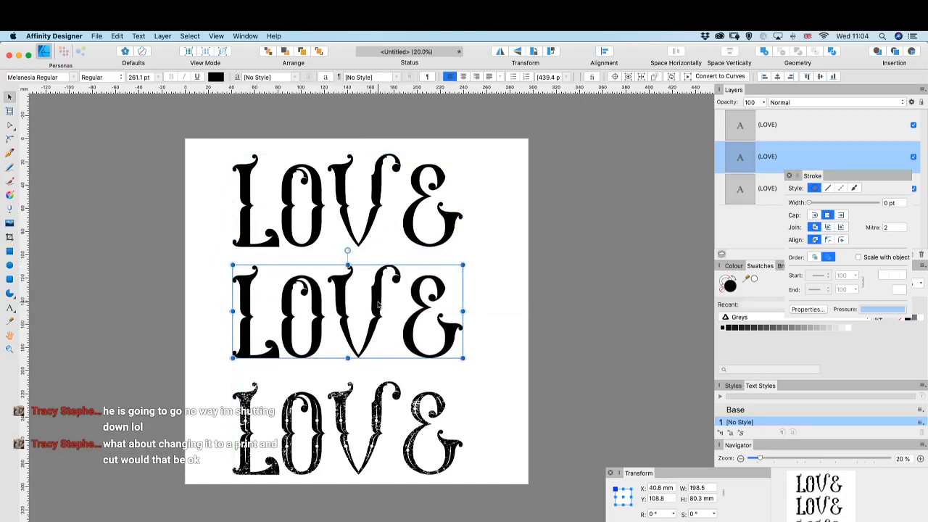
- Compare the middle solid LOVE with the distressed LOVE below it up close, and review all three on the page
{"action": "left_click", "coordinate": [377, 189], "text": "shift"}
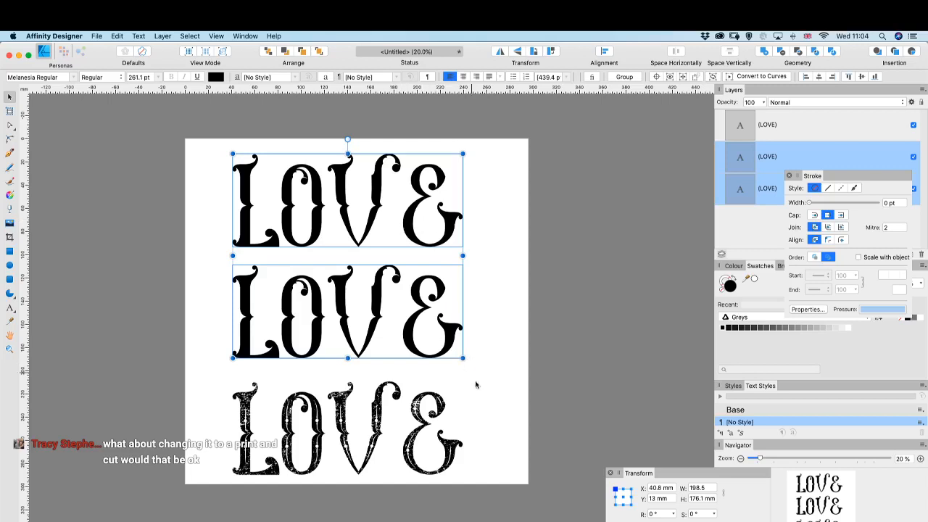
{"action": "left_click", "coordinate": [505, 440]}
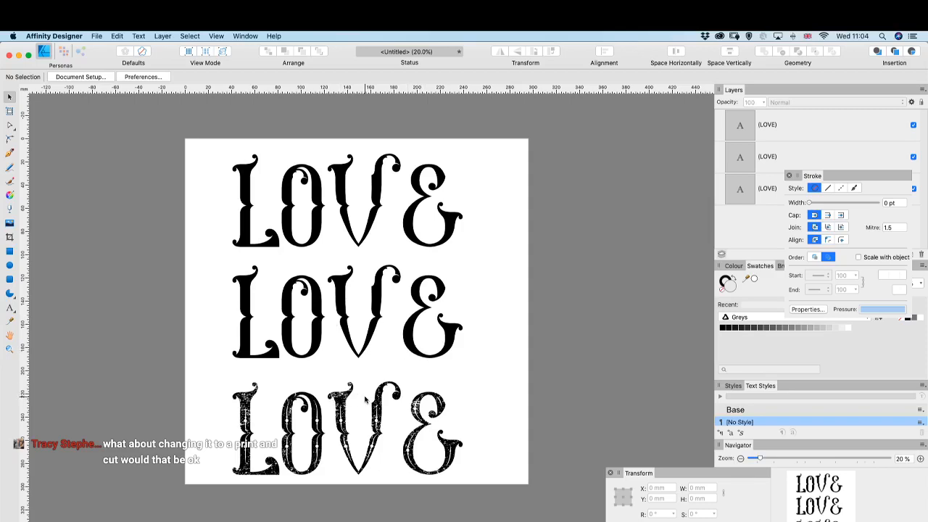
{"action": "scroll", "coordinate": [366, 400], "scroll_direction": "up", "scroll_amount": 5}
{"action": "scroll", "coordinate": [365, 399], "scroll_direction": "down", "scroll_amount": 1}
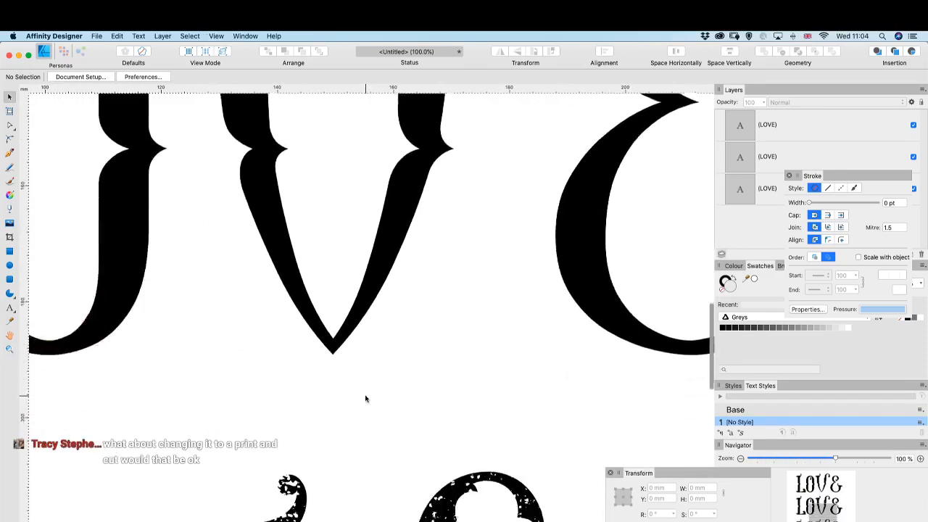
{"action": "scroll", "coordinate": [366, 399], "scroll_direction": "down", "scroll_amount": 5}
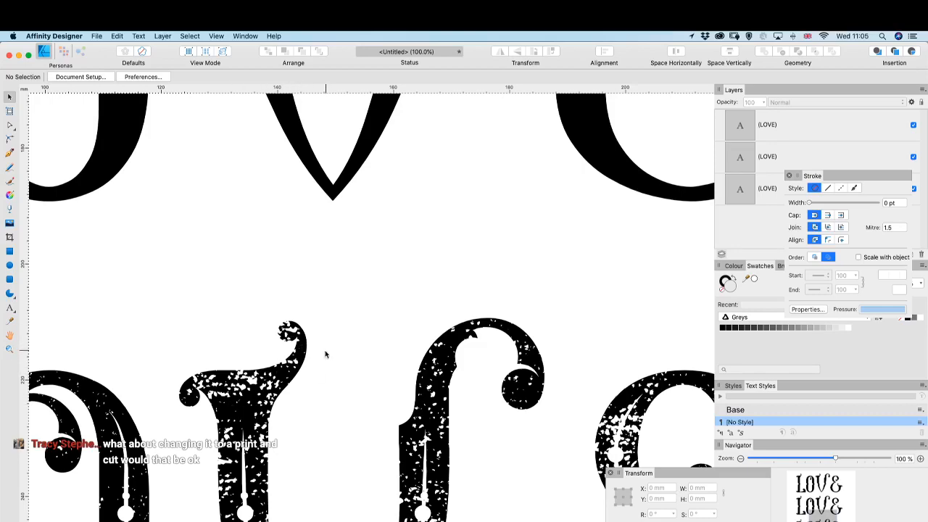
{"action": "key", "text": "super+minus"}
{"action": "key", "text": "super+minus"}
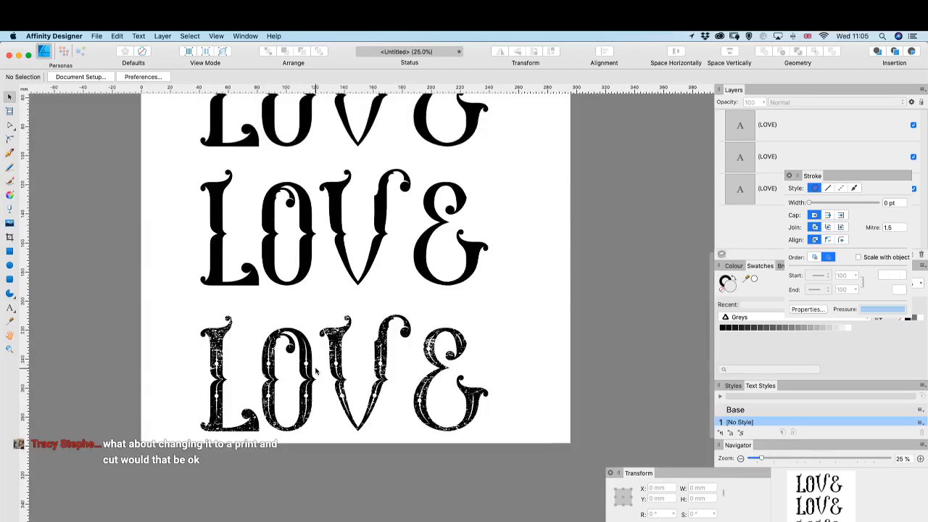
{"action": "scroll", "coordinate": [327, 392], "scroll_direction": "up", "scroll_amount": 5}
{"action": "scroll", "coordinate": [363, 442], "scroll_direction": "left", "scroll_amount": 2}
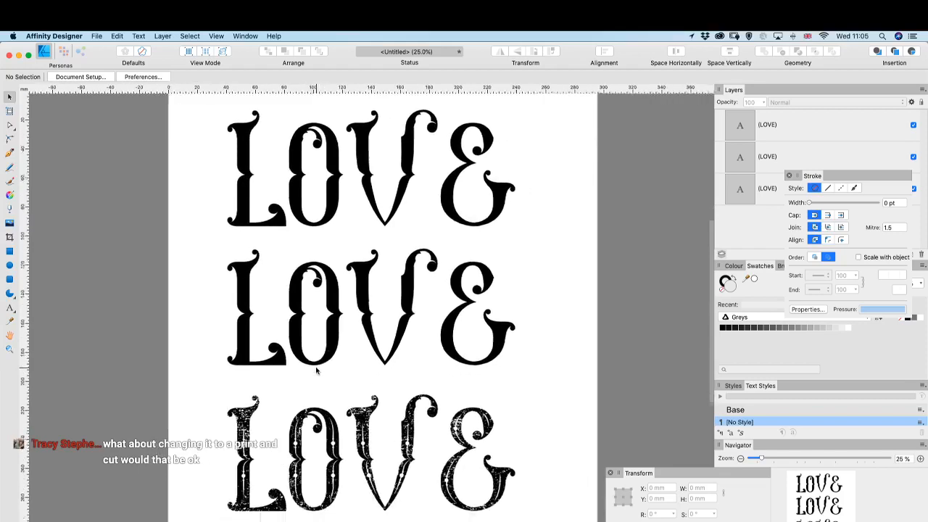
{"action": "left_click", "coordinate": [373, 463]}
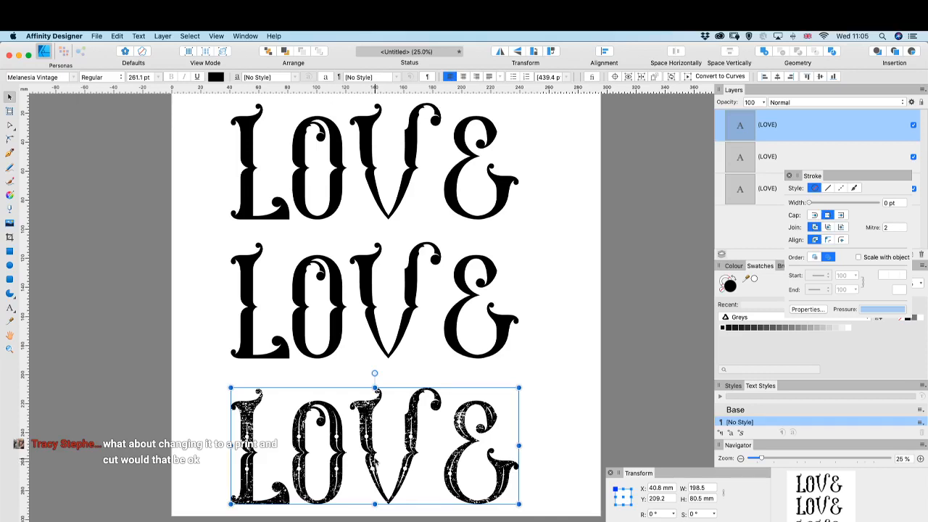
{"action": "scroll", "coordinate": [222, 270], "scroll_direction": "left", "scroll_amount": 5}
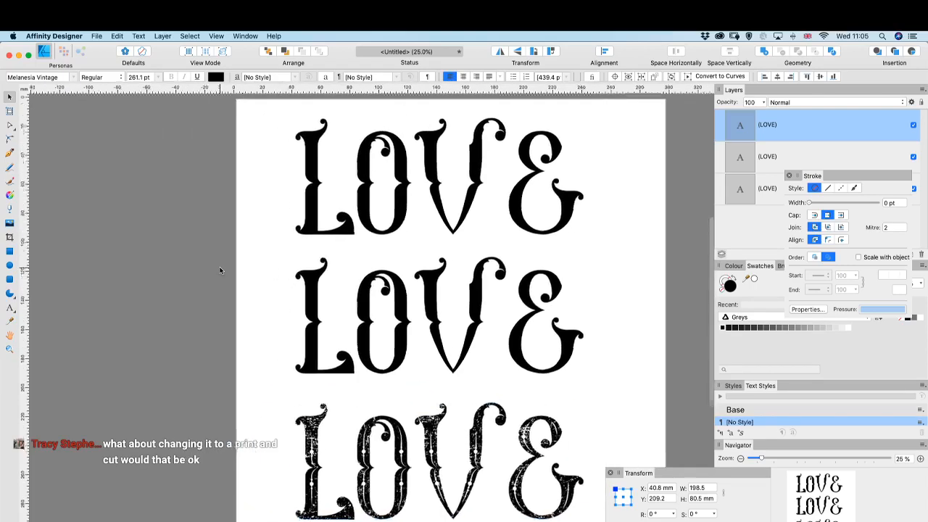
{"action": "scroll", "coordinate": [222, 270], "scroll_direction": "right", "scroll_amount": 3}
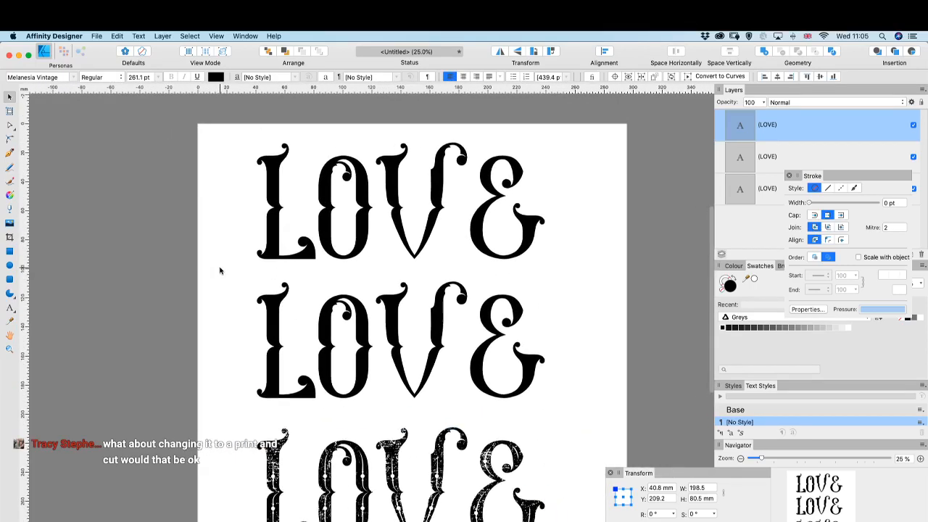
- Convert the middle Regular LOVE text to curves and ungroup it into separate letters
{"action": "left_click", "coordinate": [393, 328]}
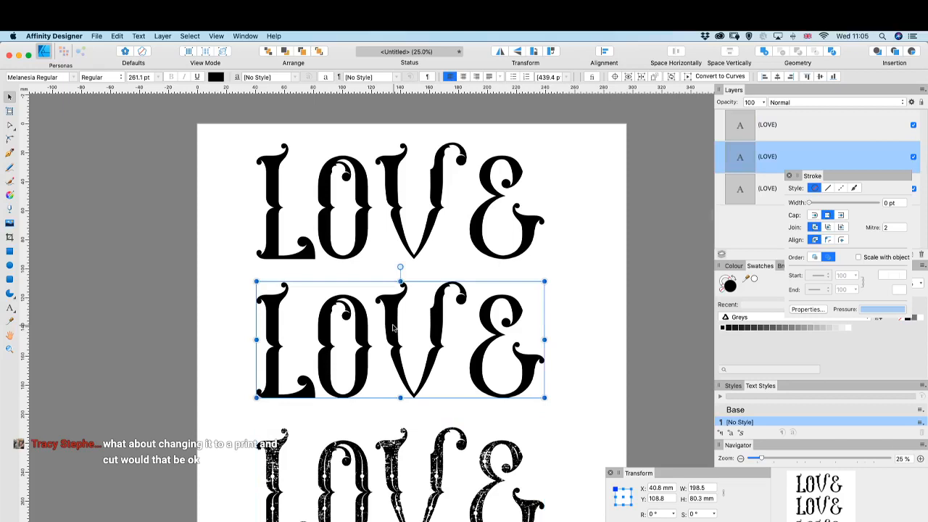
{"action": "left_click", "coordinate": [164, 36]}
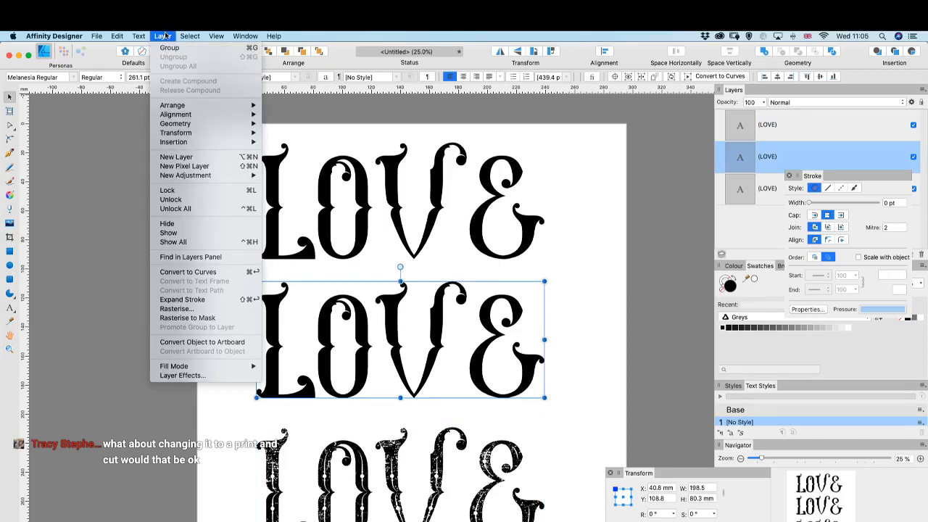
{"action": "left_click", "coordinate": [232, 274]}
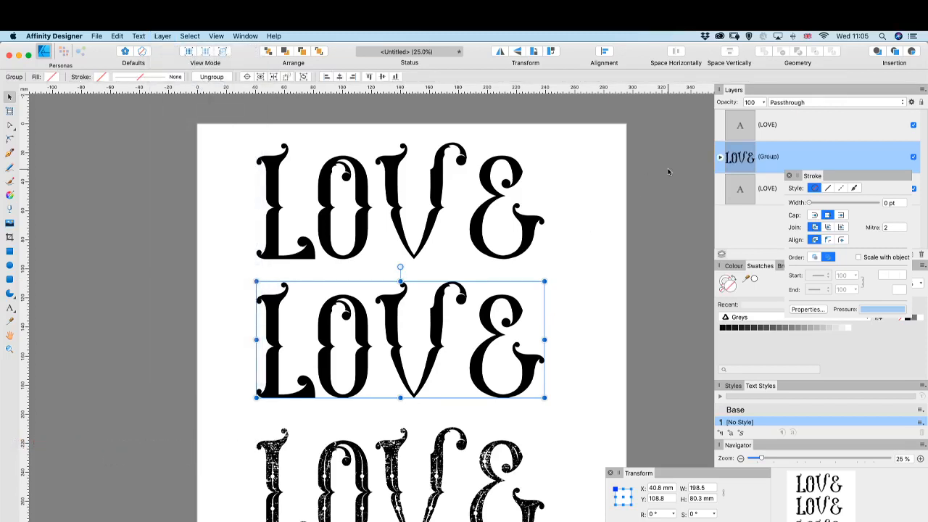
{"action": "key", "text": "super+shift+g"}
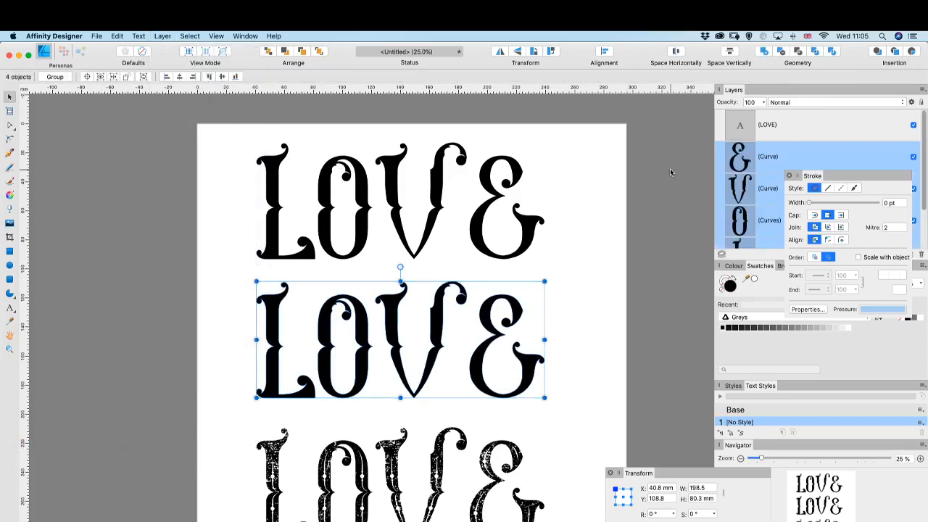
- Move the floating Stroke panel clear of the layer list and deselect the converted letters
{"action": "scroll", "coordinate": [744, 221], "scroll_direction": "down", "scroll_amount": 3}
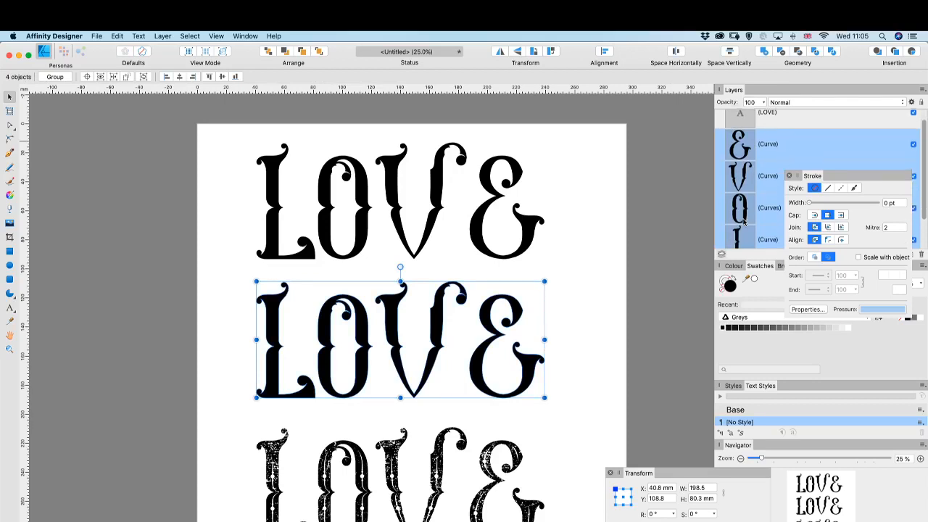
{"action": "mouse_move", "coordinate": [839, 182]}
{"action": "left_mouse_down"}
{"action": "mouse_move", "coordinate": [649, 414]}
{"action": "mouse_move", "coordinate": [692, 320]}
{"action": "mouse_move", "coordinate": [702, 319]}
{"action": "left_mouse_up"}
{"action": "scroll", "coordinate": [808, 174], "scroll_direction": "up", "scroll_amount": 1}
{"action": "scroll", "coordinate": [808, 174], "scroll_direction": "up", "scroll_amount": 1}
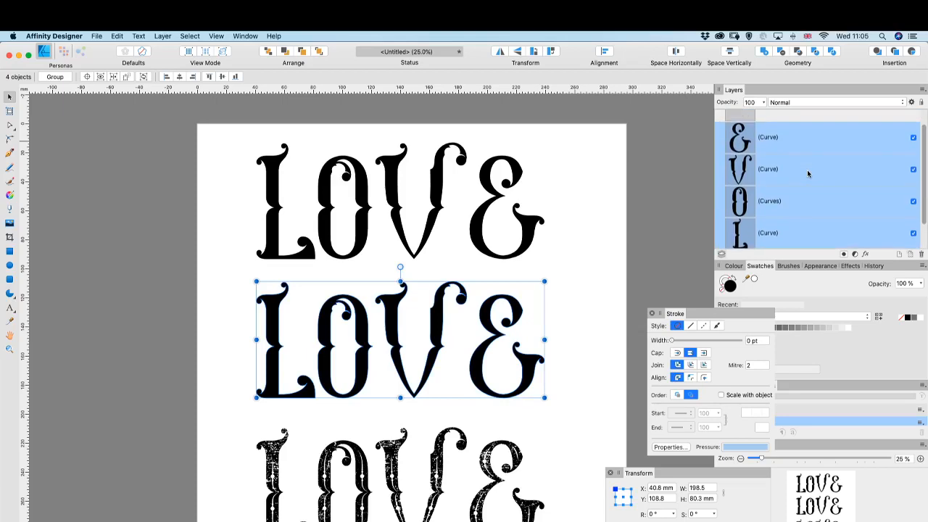
{"action": "left_click", "coordinate": [586, 335]}
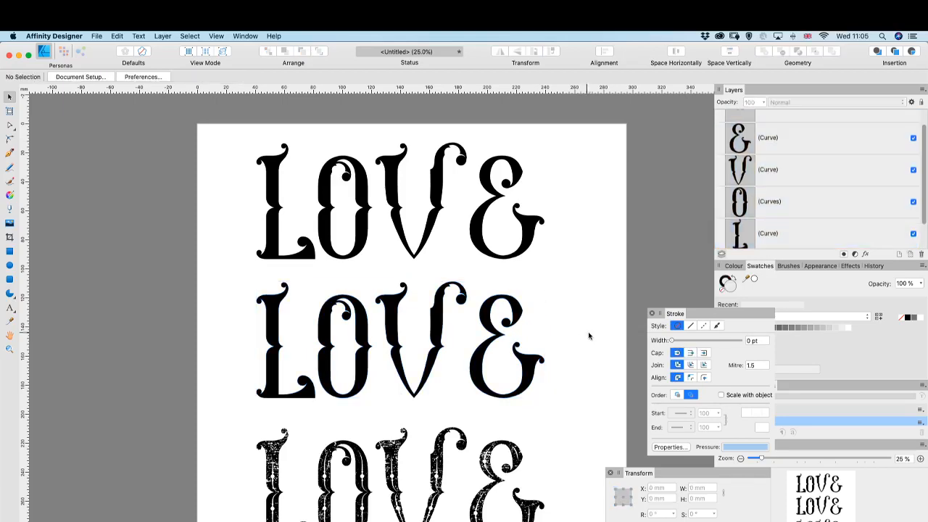
- Lock the distressed Vintage LOVE text at the page's lower end and deselect it
{"action": "scroll", "coordinate": [588, 335], "scroll_direction": "up", "scroll_amount": 5}
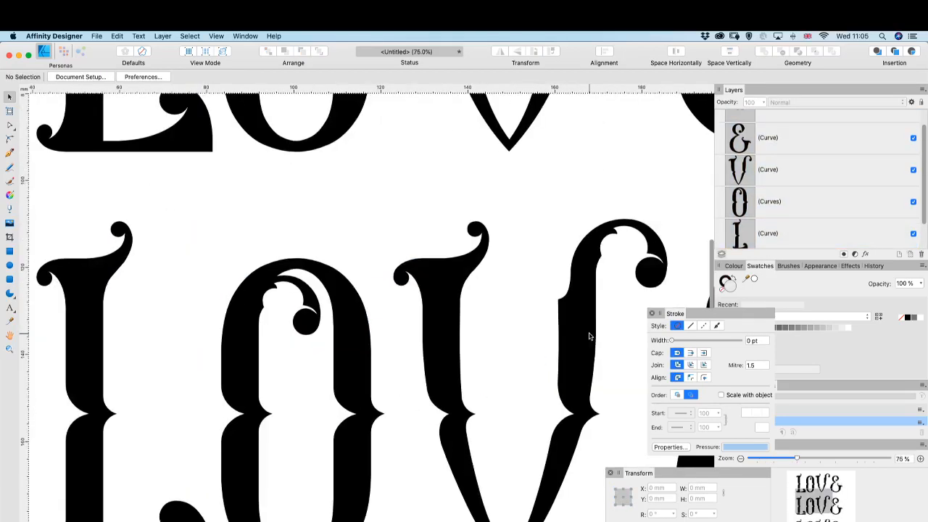
{"action": "scroll", "coordinate": [496, 388], "scroll_direction": "down", "scroll_amount": 2}
{"action": "scroll", "coordinate": [496, 389], "scroll_direction": "down", "scroll_amount": 6}
{"action": "scroll", "coordinate": [496, 389], "scroll_direction": "left", "scroll_amount": 2}
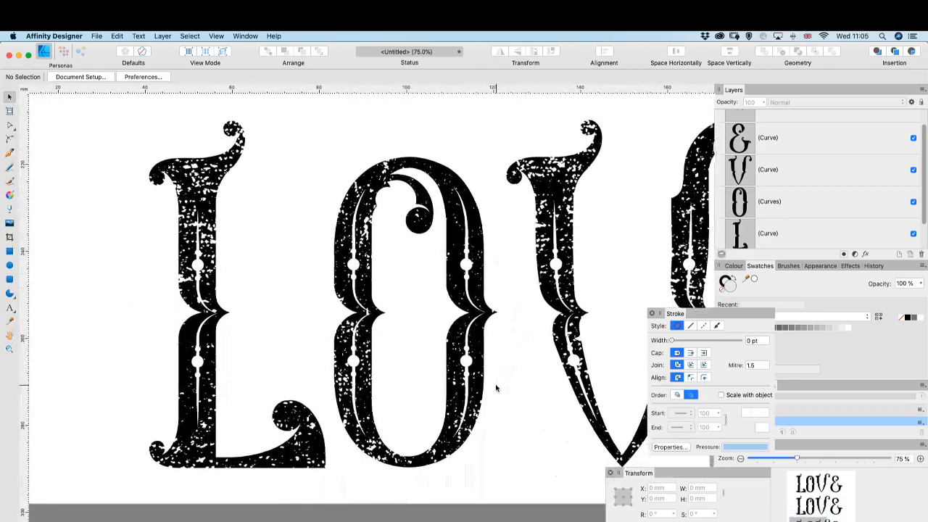
{"action": "scroll", "coordinate": [265, 326], "scroll_direction": "left", "scroll_amount": 3}
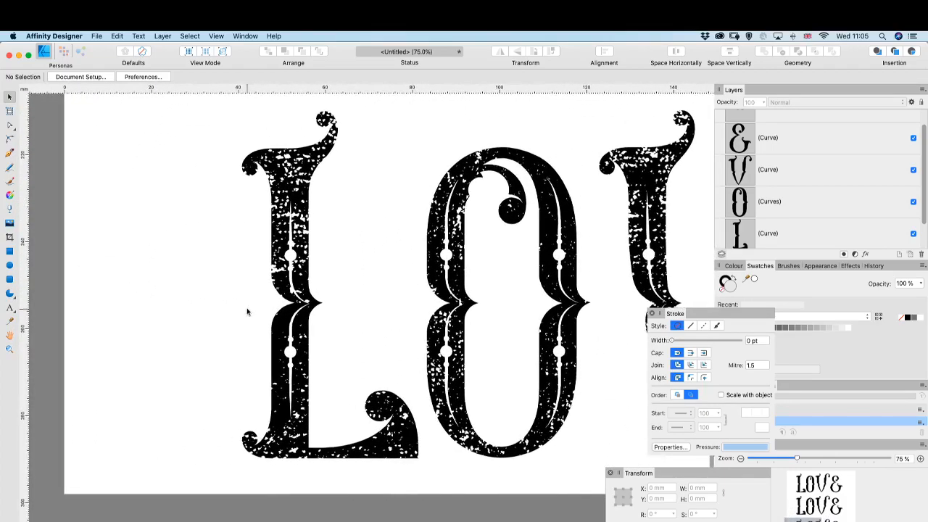
{"action": "scroll", "coordinate": [247, 312], "scroll_direction": "up", "scroll_amount": 5}
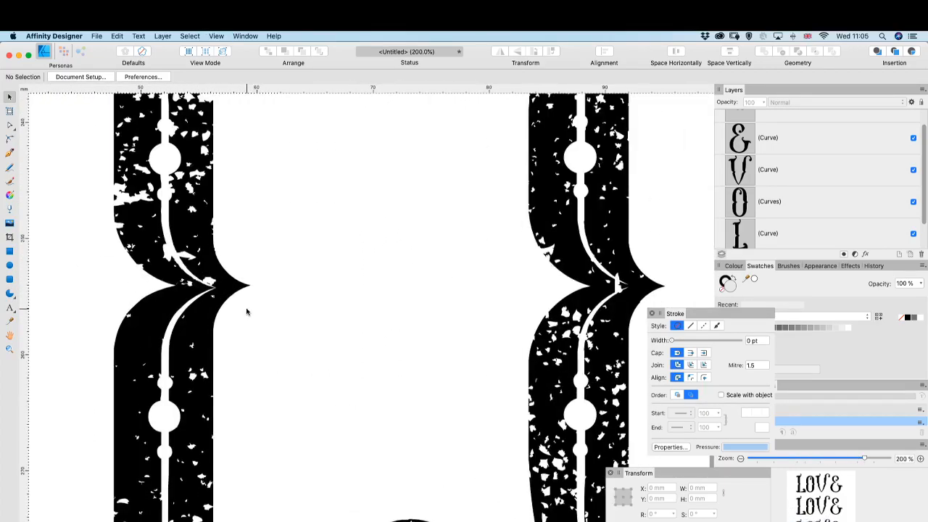
{"action": "scroll", "coordinate": [246, 312], "scroll_direction": "up", "scroll_amount": 3}
{"action": "scroll", "coordinate": [246, 312], "scroll_direction": "left", "scroll_amount": 3}
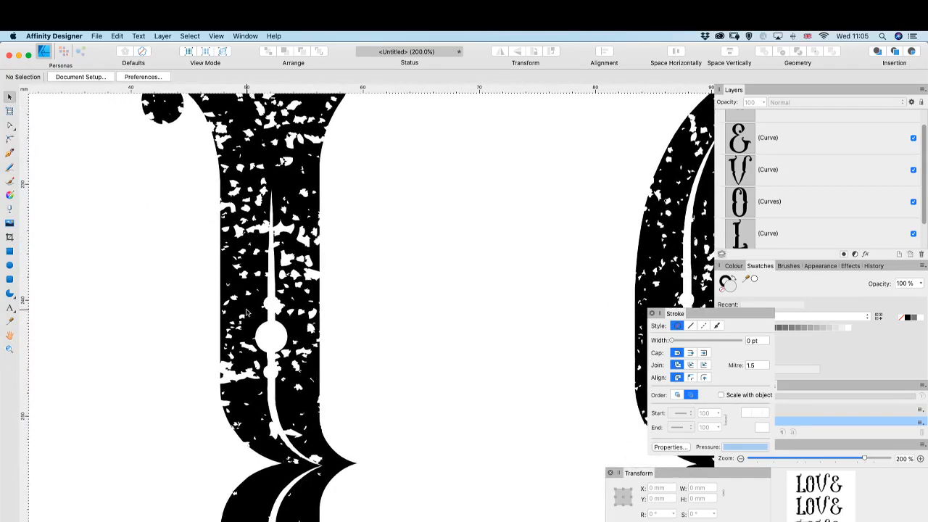
{"action": "left_click", "coordinate": [245, 311]}
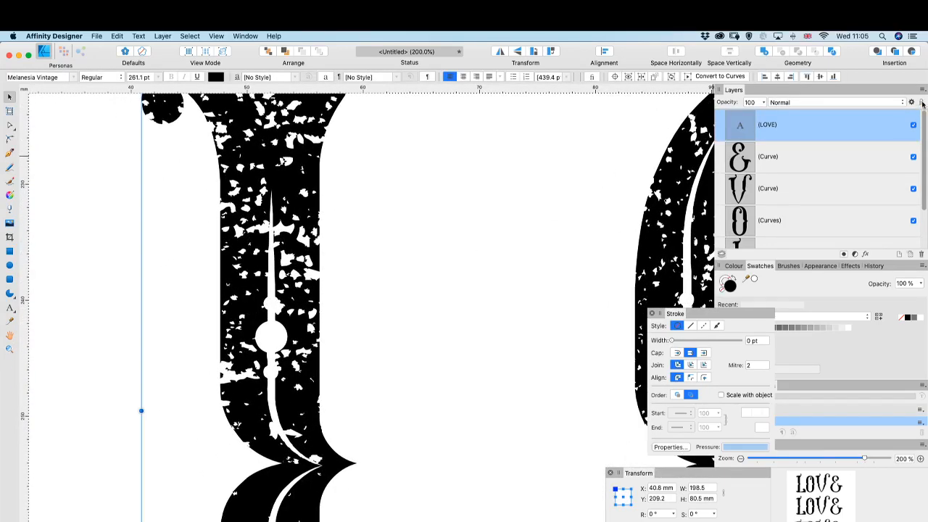
{"action": "left_click", "coordinate": [921, 104]}
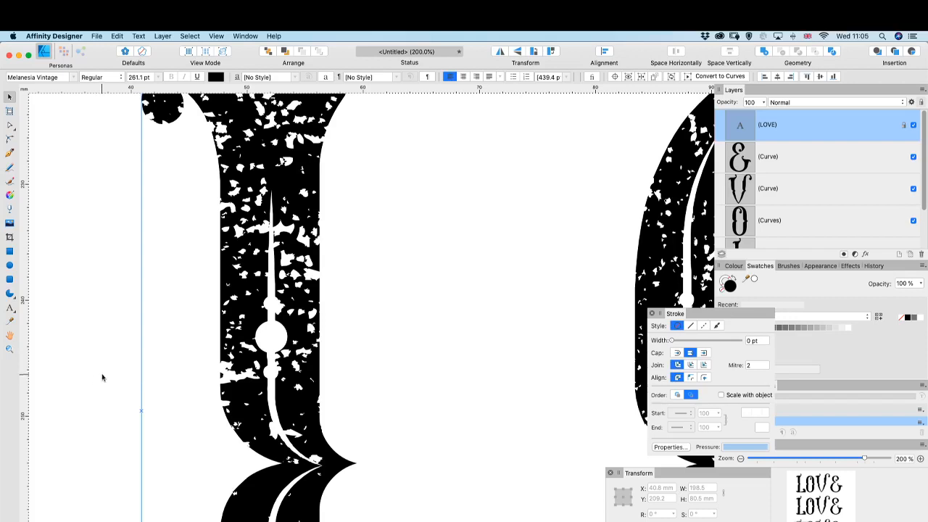
{"action": "left_click", "coordinate": [109, 383]}
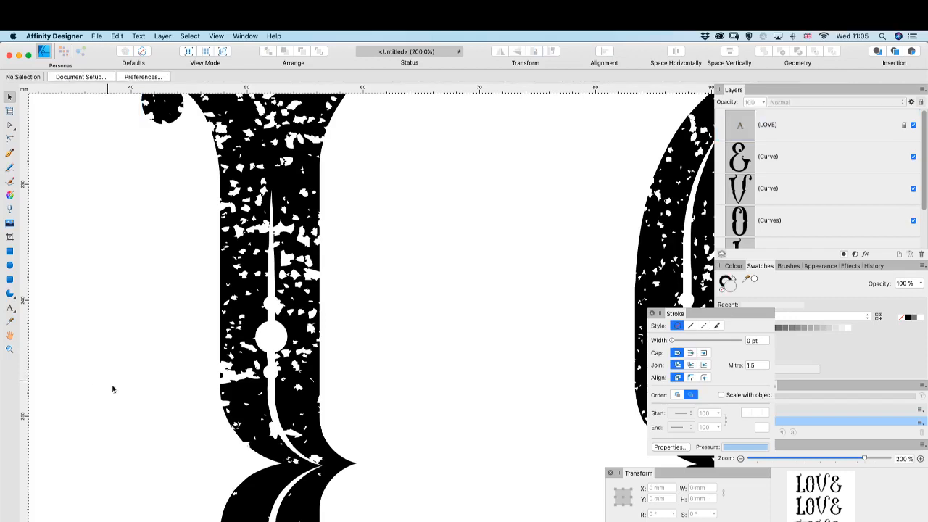
- Draw circles of about 3, 1.5 and 1.3 mm over the large, upper and lower dots in the distressed L's upper stem
{"action": "left_click", "coordinate": [10, 265]}
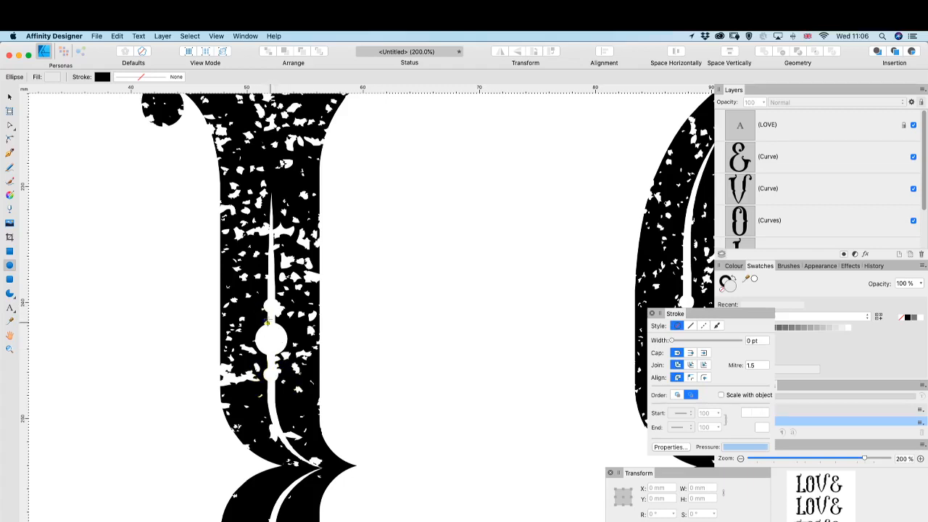
{"action": "left_click_drag", "start_coordinate": [253, 323], "coordinate": [277, 347]}
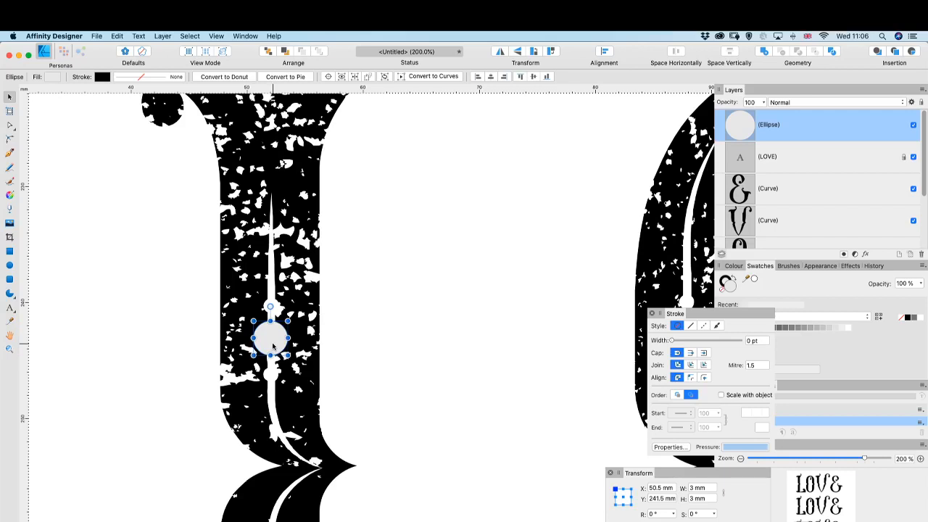
{"action": "key", "text": "m"}
{"action": "left_click_drag", "start_coordinate": [260, 298], "coordinate": [275, 313]}
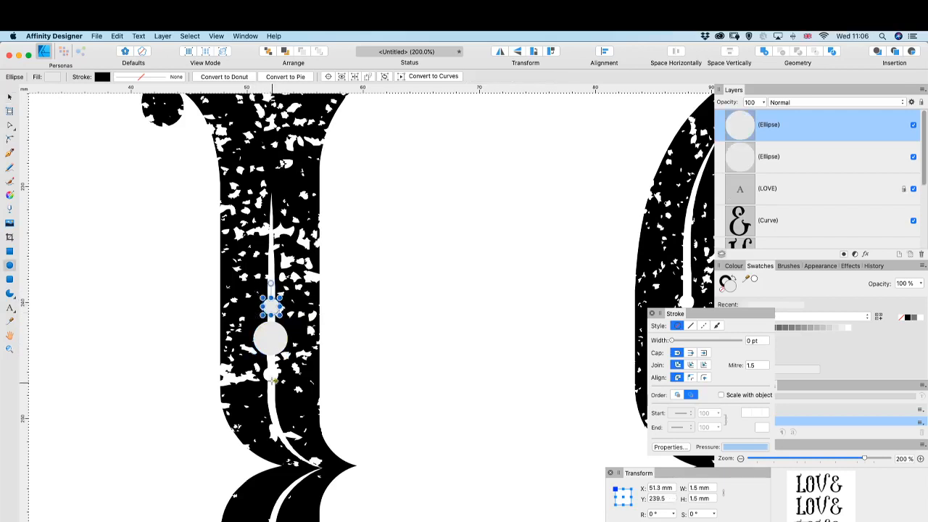
{"action": "left_click_drag", "start_coordinate": [260, 366], "coordinate": [275, 381]}
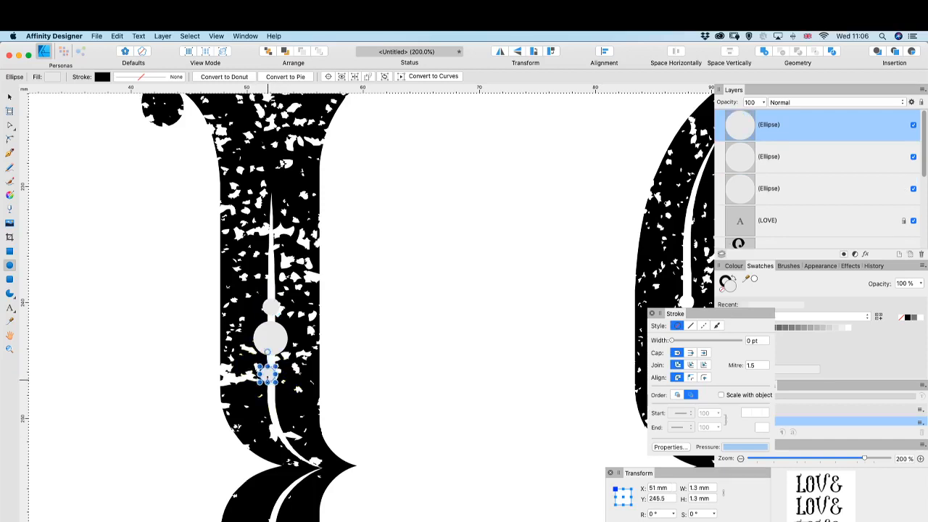
- Space the three circles evenly down the L's stem and align their horizontal centres to the selection bounds
{"action": "key", "text": "v"}
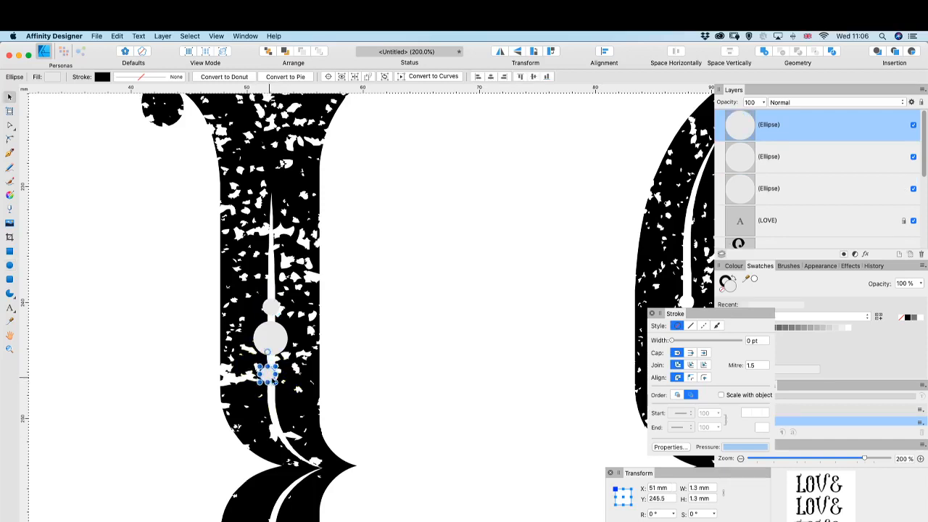
{"action": "left_click", "coordinate": [274, 339], "text": "shift"}
{"action": "left_click", "coordinate": [278, 308], "text": "shift"}
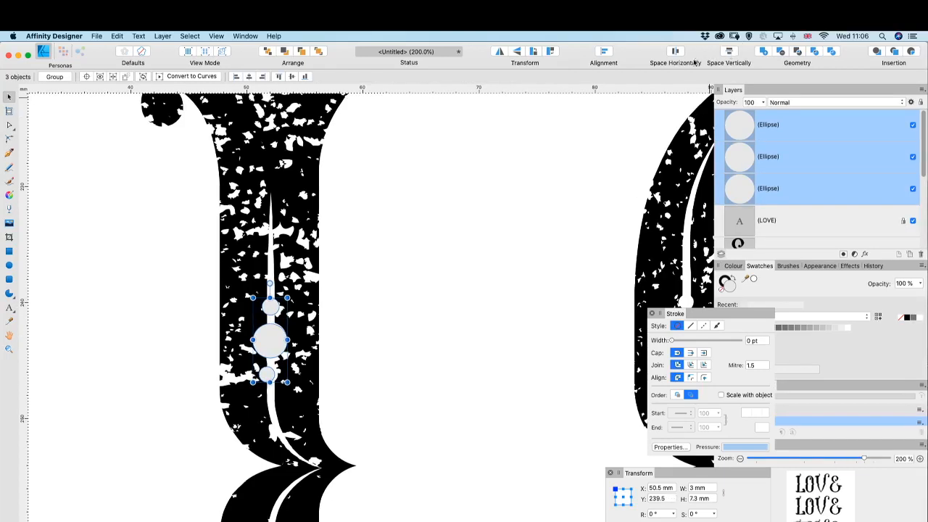
{"action": "left_click", "coordinate": [603, 51]}
{"action": "left_click", "coordinate": [622, 89]}
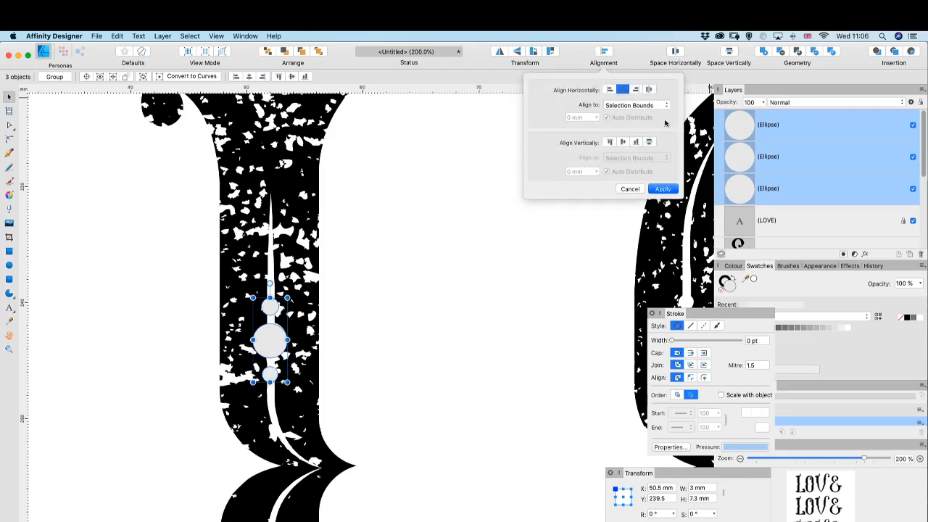
{"action": "left_click", "coordinate": [662, 190]}
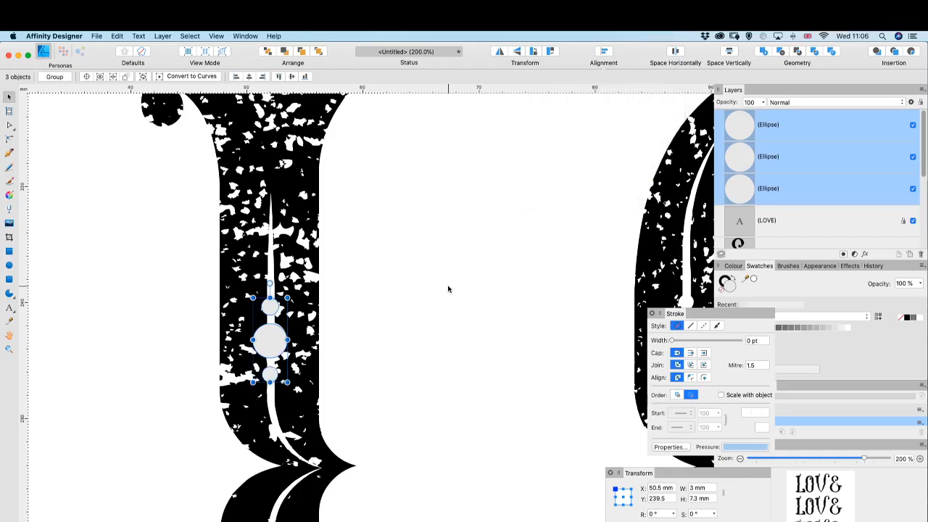
{"action": "key", "text": "Up"}
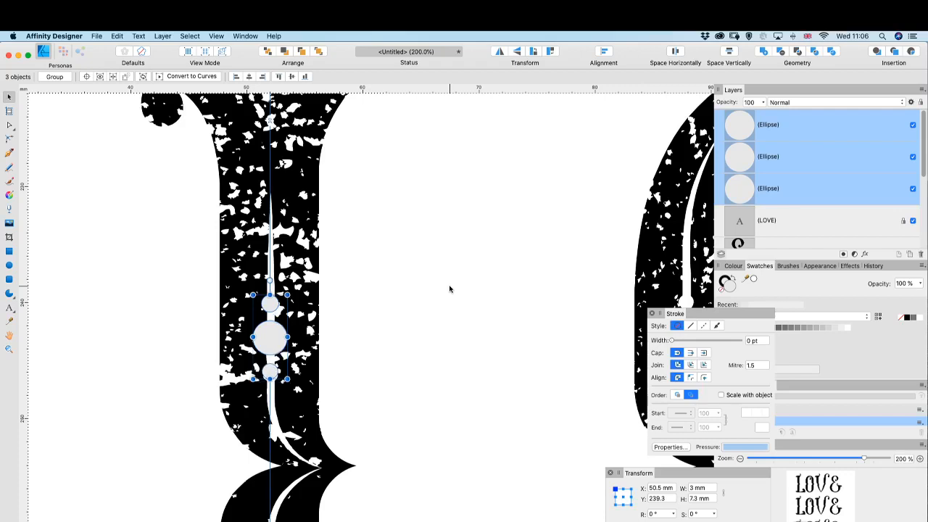
{"action": "key", "text": "Down"}
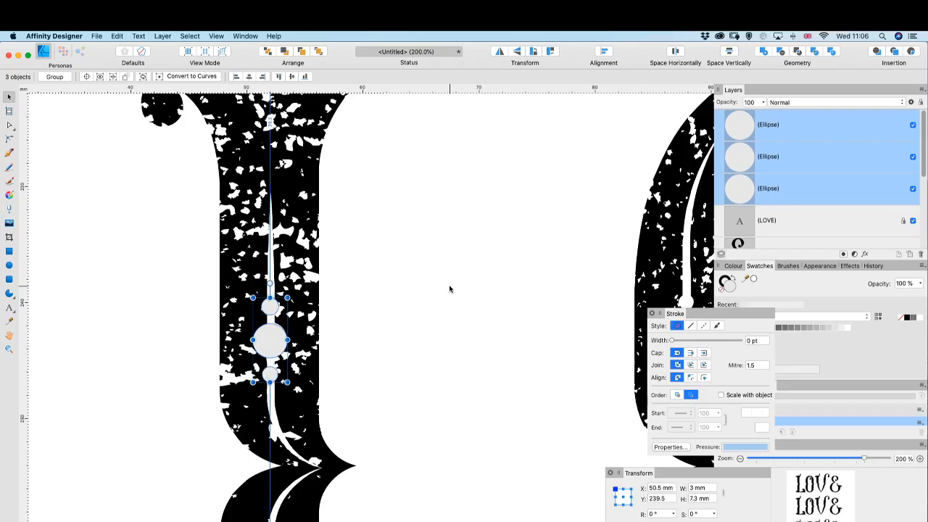
{"action": "key", "text": "super+minus"}
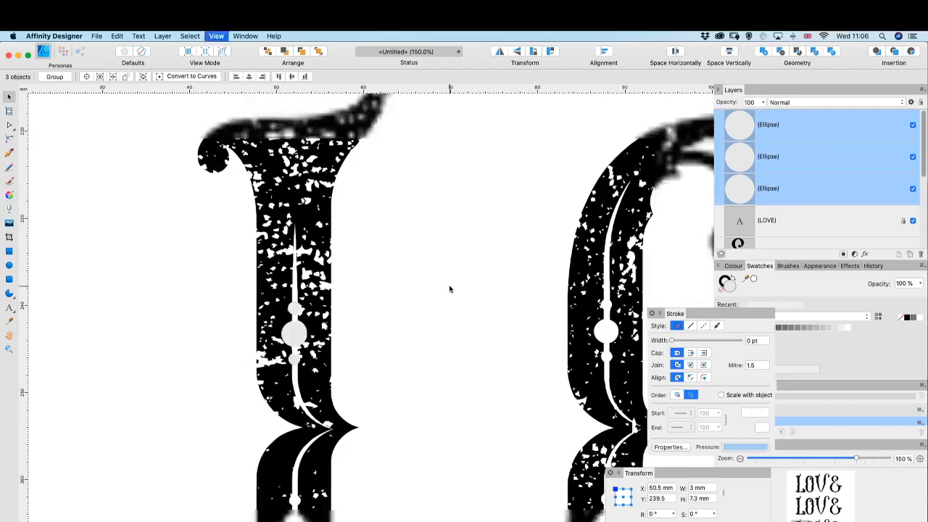
- Combine the three circles into one shape and place a copy over the dots in the O's left upper stem
{"action": "scroll", "coordinate": [464, 318], "scroll_direction": "right", "scroll_amount": 10}
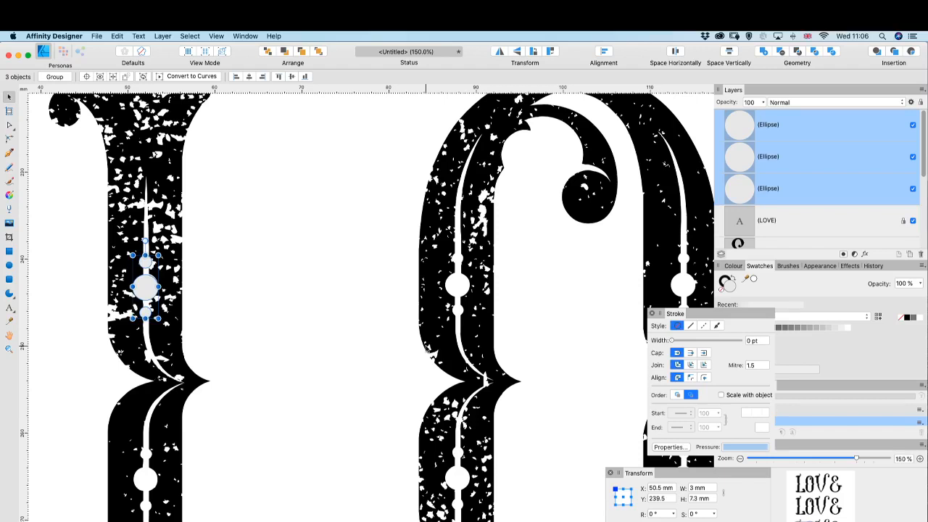
{"action": "left_click", "coordinate": [765, 52]}
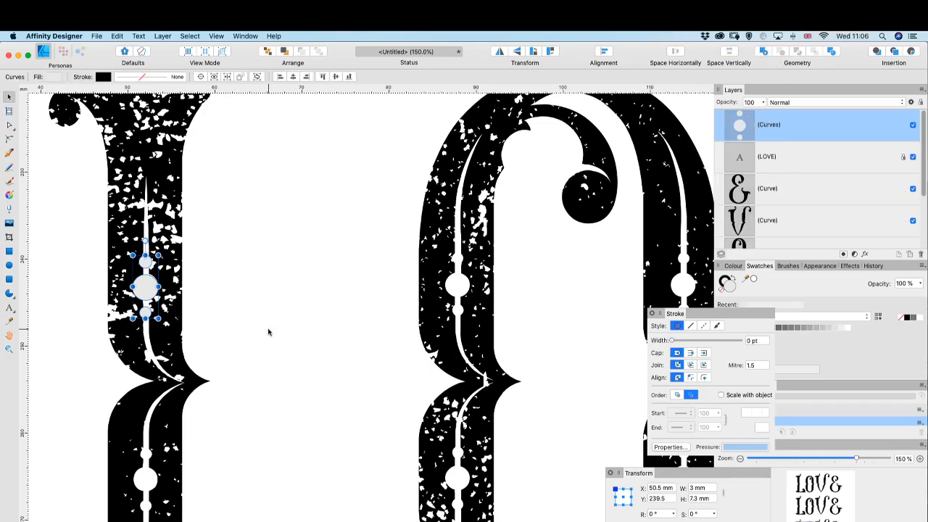
{"action": "left_click_drag", "start_coordinate": [148, 290], "coordinate": [458, 286]}
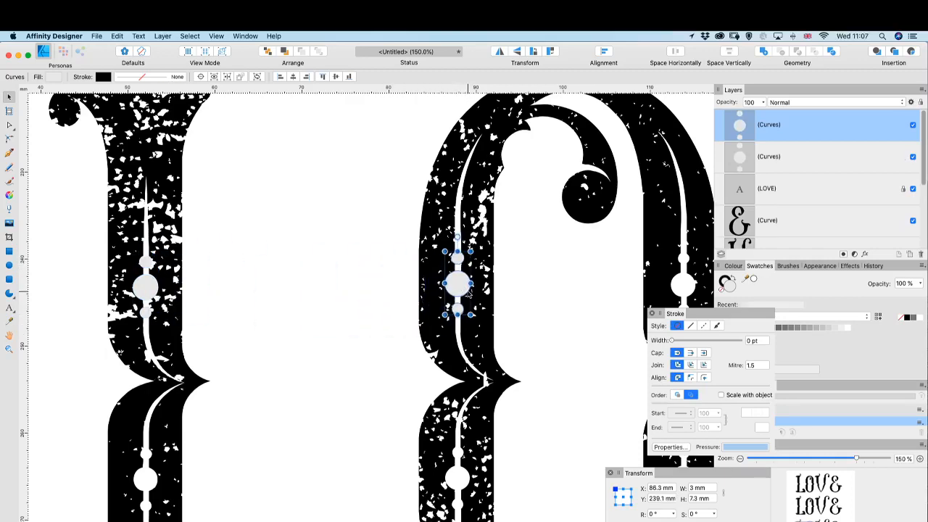
- Place copies of the dot shape over the upper dots in the O's right stem and both arms of the V
{"action": "scroll", "coordinate": [464, 290], "scroll_direction": "right", "scroll_amount": 10}
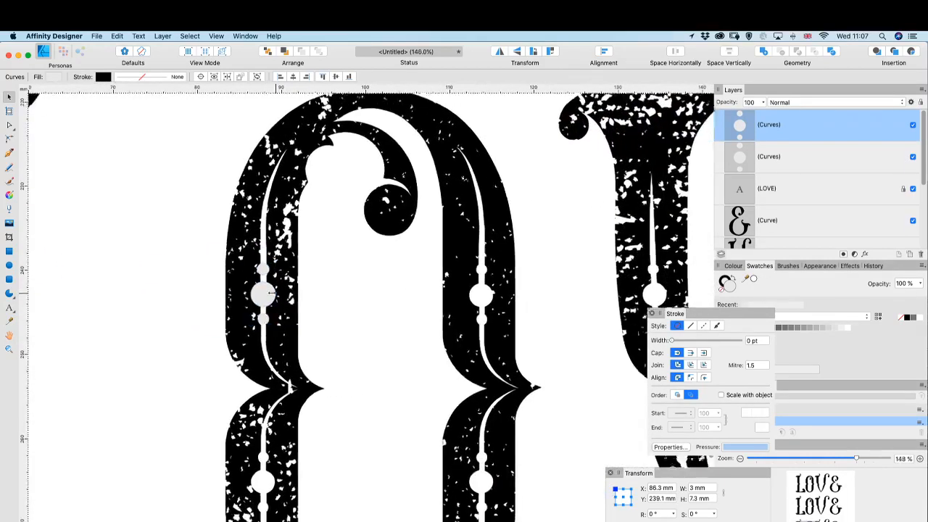
{"action": "left_click_drag", "start_coordinate": [271, 301], "coordinate": [491, 299]}
{"action": "scroll", "coordinate": [492, 299], "scroll_direction": "right", "scroll_amount": 10}
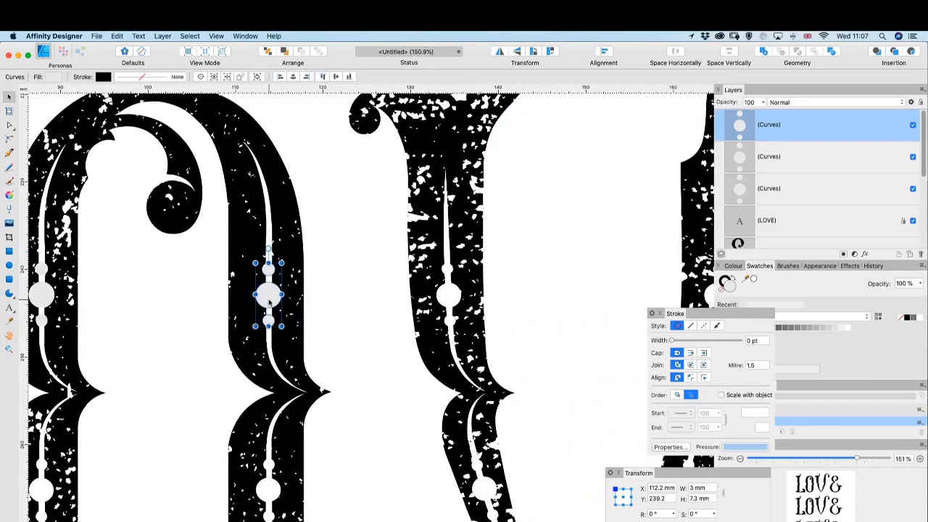
{"action": "left_click_drag", "start_coordinate": [270, 303], "coordinate": [449, 303]}
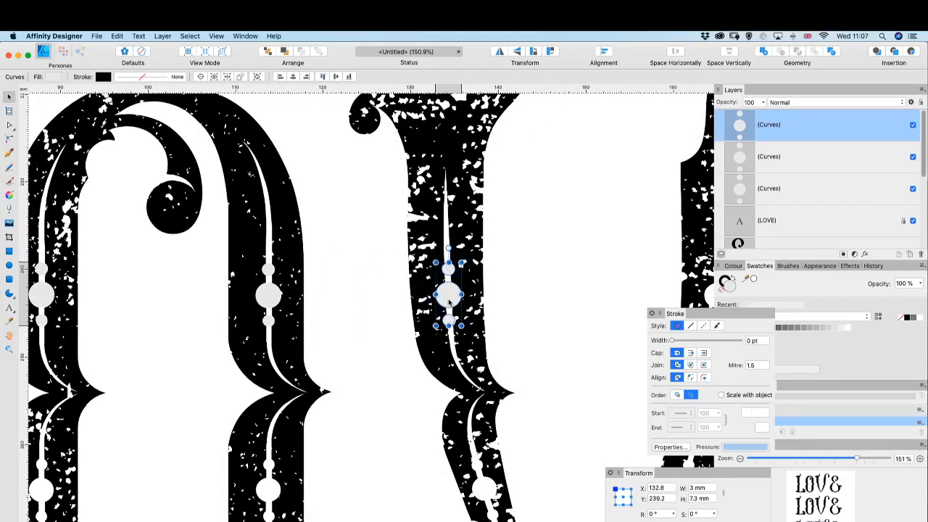
{"action": "scroll", "coordinate": [472, 312], "scroll_direction": "right", "scroll_amount": 11}
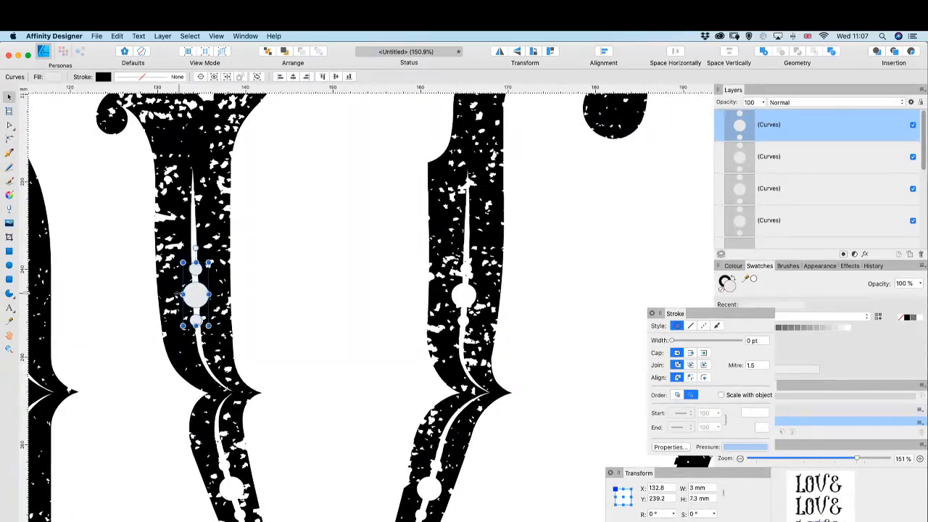
{"action": "left_click_drag", "start_coordinate": [198, 299], "coordinate": [464, 302]}
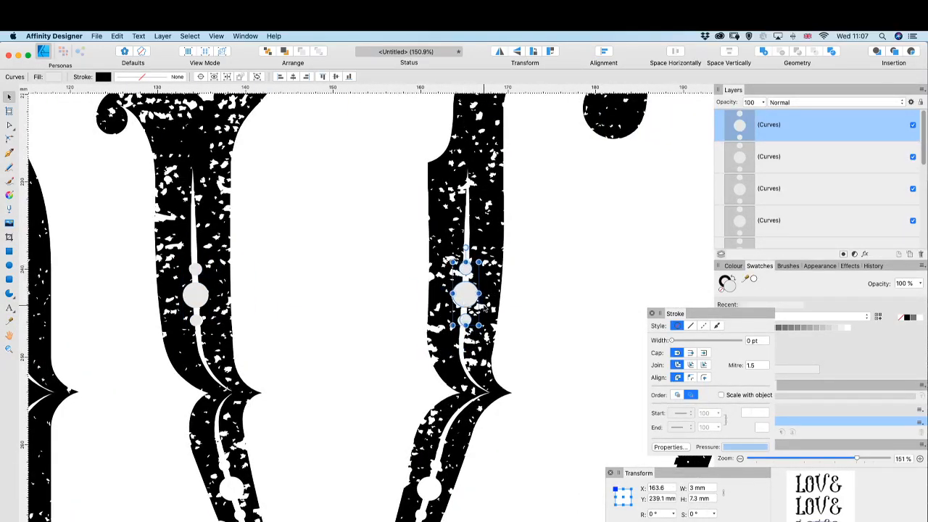
{"action": "scroll", "coordinate": [471, 308], "scroll_direction": "right", "scroll_amount": 11}
{"action": "scroll", "coordinate": [482, 313], "scroll_direction": "left", "scroll_amount": 14}
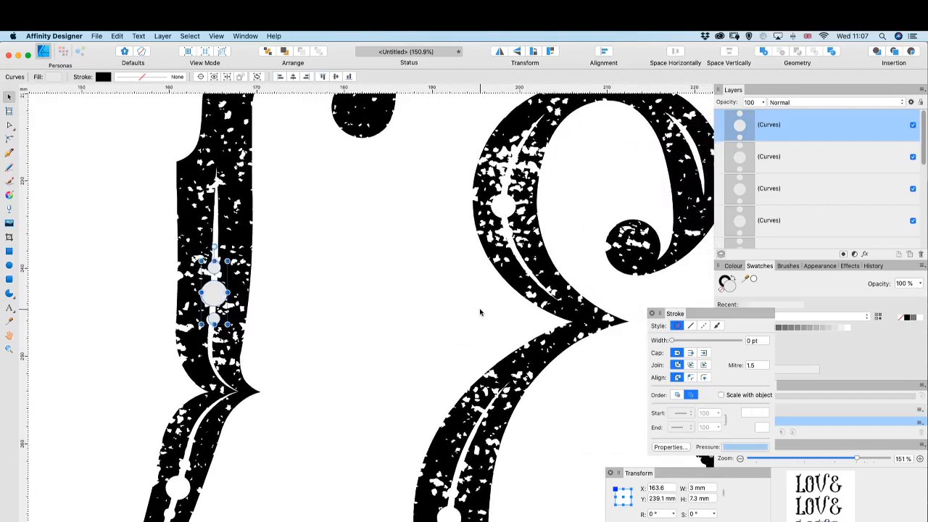
{"action": "scroll", "coordinate": [482, 314], "scroll_direction": "up", "scroll_amount": 11}
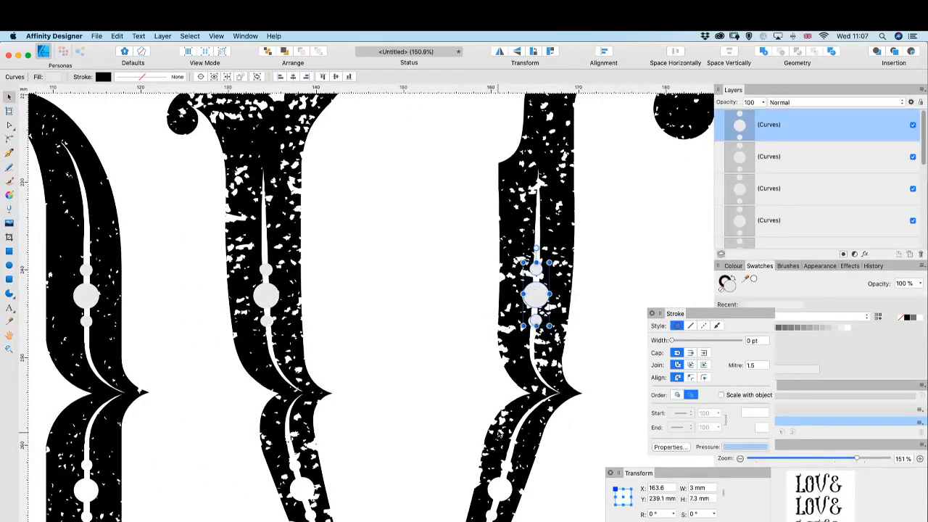
- Place copies of the dot shape over the lower dots in the V's left arm and the O's right stem
{"action": "scroll", "coordinate": [501, 490], "scroll_direction": "down", "scroll_amount": 3}
{"action": "scroll", "coordinate": [538, 228], "scroll_direction": "down", "scroll_amount": 1}
{"action": "left_click_drag", "start_coordinate": [538, 228], "coordinate": [311, 424]}
{"action": "scroll", "coordinate": [499, 425], "scroll_direction": "down", "scroll_amount": 1}
{"action": "scroll", "coordinate": [310, 424], "scroll_direction": "left", "scroll_amount": 5}
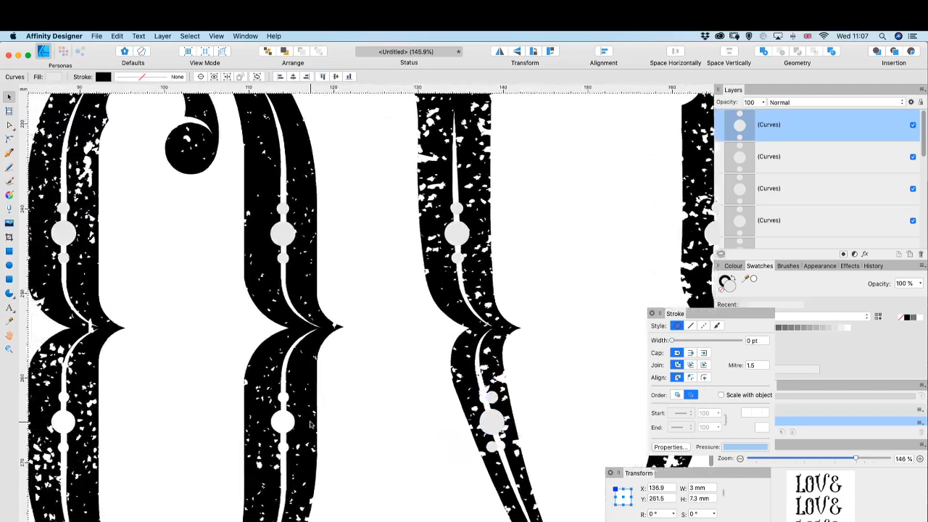
{"action": "left_click_drag", "start_coordinate": [503, 427], "coordinate": [295, 425]}
- Place copies of the dot shape over the lower dots in the O's left stem and the L's stem
{"action": "scroll", "coordinate": [294, 424], "scroll_direction": "left", "scroll_amount": 5}
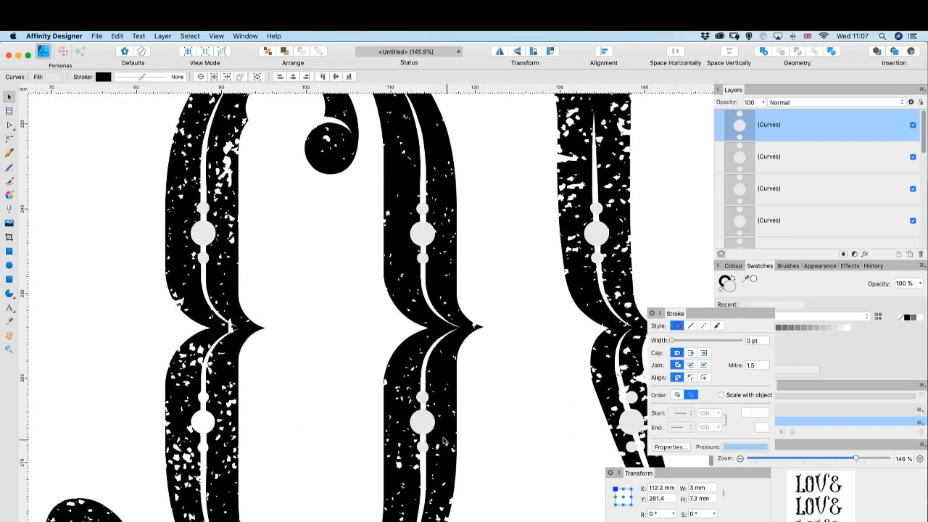
{"action": "left_click_drag", "start_coordinate": [425, 428], "coordinate": [206, 426]}
{"action": "scroll", "coordinate": [206, 427], "scroll_direction": "left", "scroll_amount": 10}
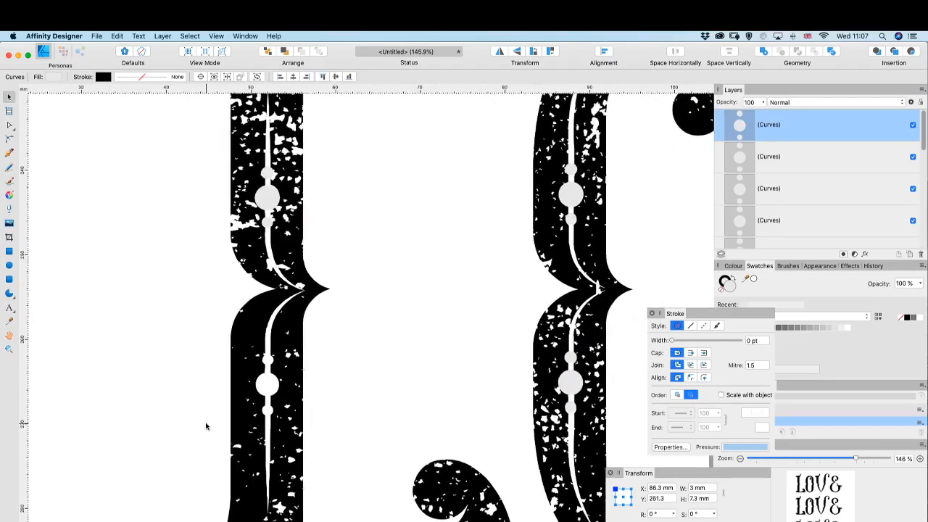
{"action": "scroll", "coordinate": [206, 425], "scroll_direction": "right", "scroll_amount": 2}
{"action": "mouse_move", "coordinate": [538, 382]}
{"action": "left_mouse_down"}
{"action": "mouse_move", "coordinate": [212, 400]}
{"action": "mouse_move", "coordinate": [230, 390]}
{"action": "left_mouse_up"}
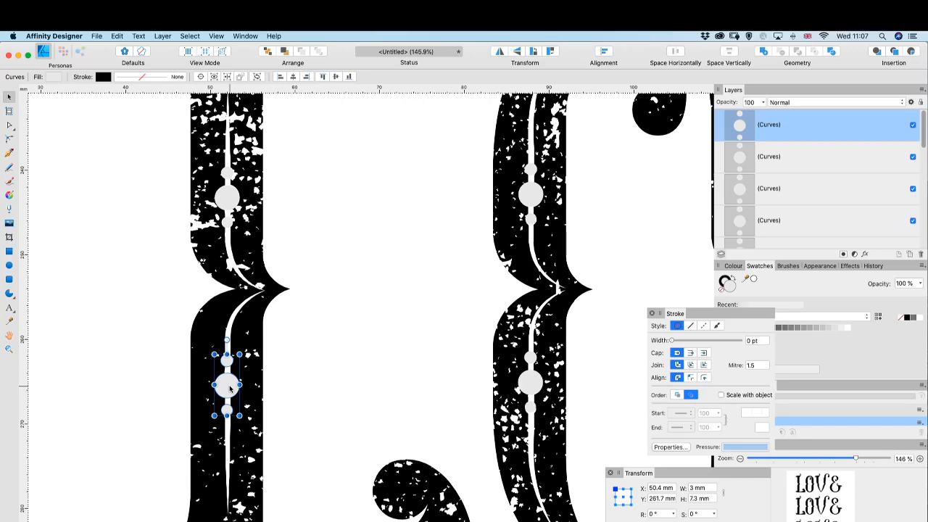
{"action": "scroll", "coordinate": [231, 390], "scroll_direction": "up", "scroll_amount": 8}
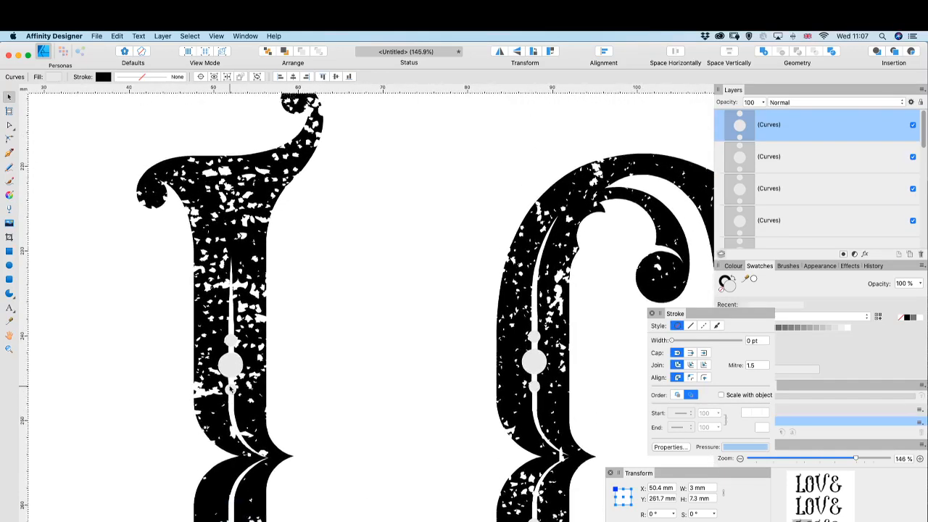
{"action": "scroll", "coordinate": [230, 389], "scroll_direction": "up", "scroll_amount": 1}
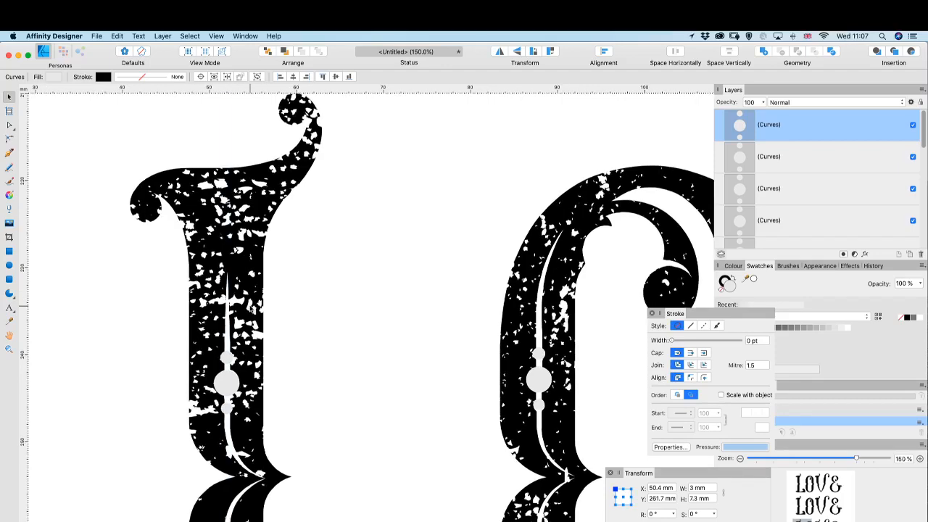
{"action": "key", "text": "super+equal"}
{"action": "scroll", "coordinate": [250, 310], "scroll_direction": "down", "scroll_amount": 3}
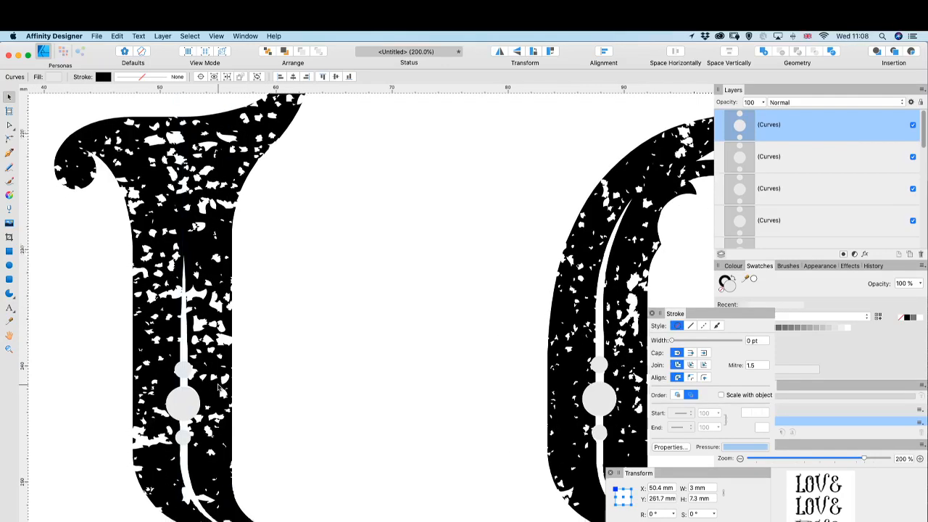
{"action": "scroll", "coordinate": [243, 348], "scroll_direction": "left", "scroll_amount": 1}
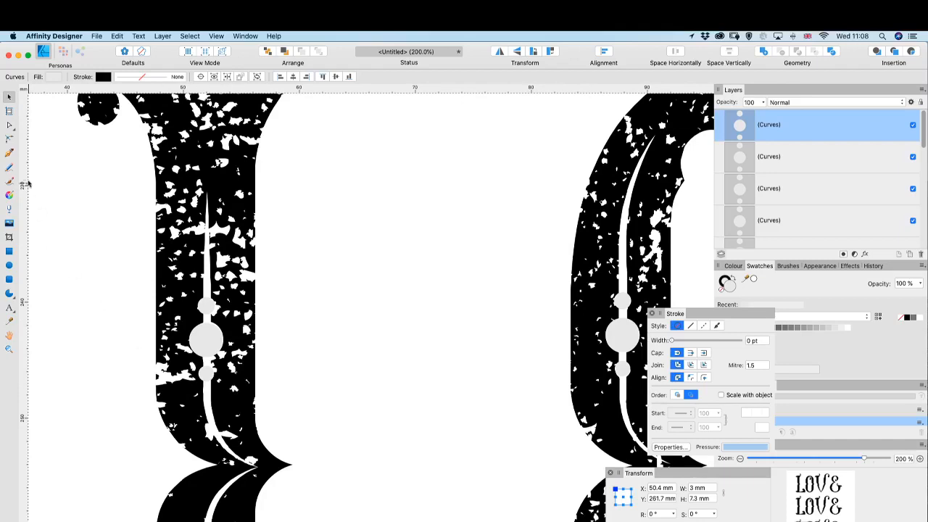
{"action": "left_click", "coordinate": [9, 267]}
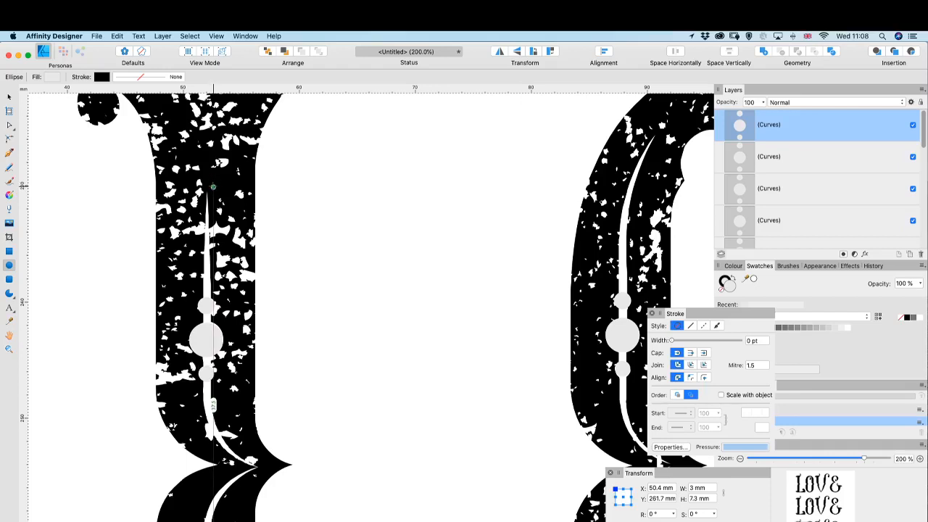
{"action": "left_click_drag", "start_coordinate": [213, 188], "coordinate": [207, 195]}
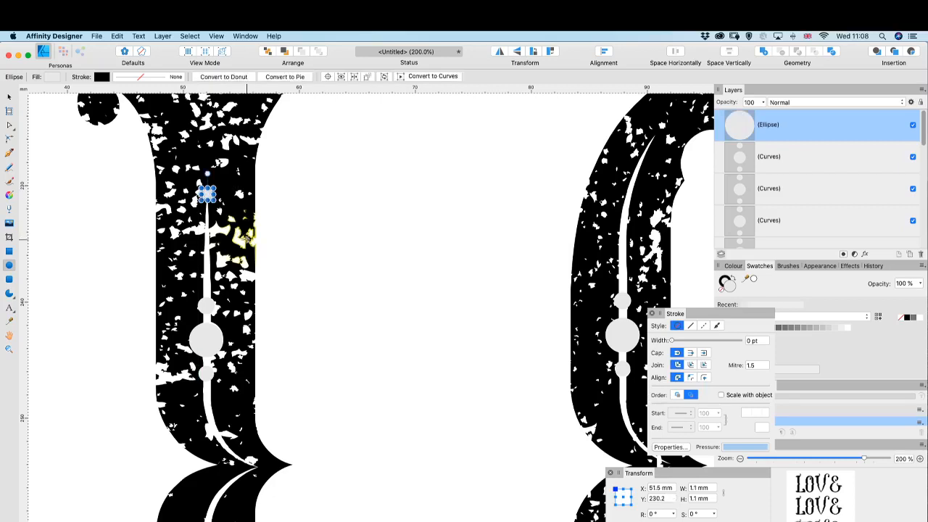
{"action": "left_click", "coordinate": [306, 228]}
{"action": "left_click", "coordinate": [208, 194]}
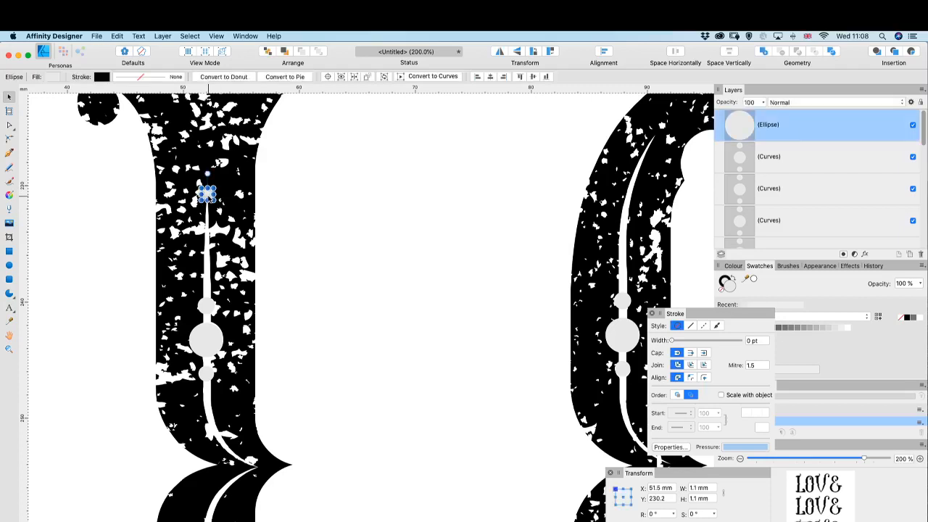
{"action": "key", "text": "Delete"}
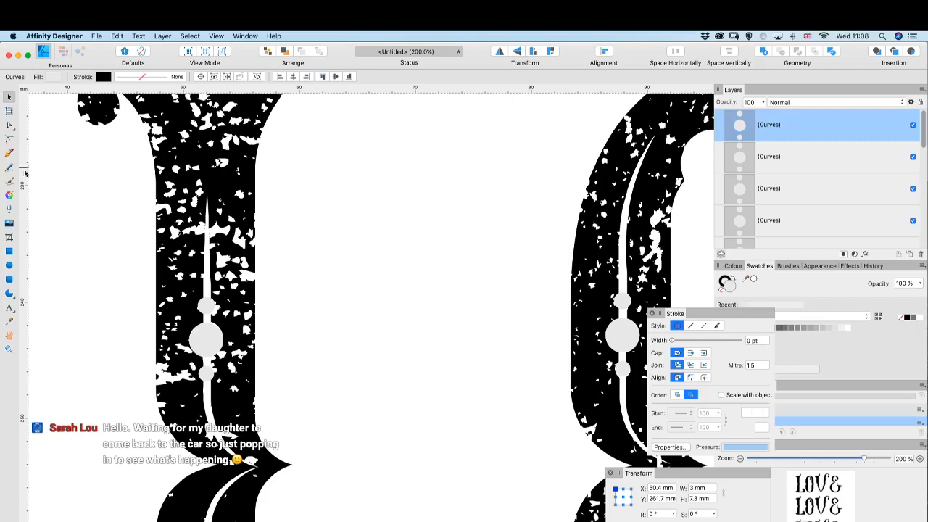
- Trace the L's upper inline with a Pen path running down through the dots and curving to the stem's inner point
{"action": "left_click", "coordinate": [9, 153]}
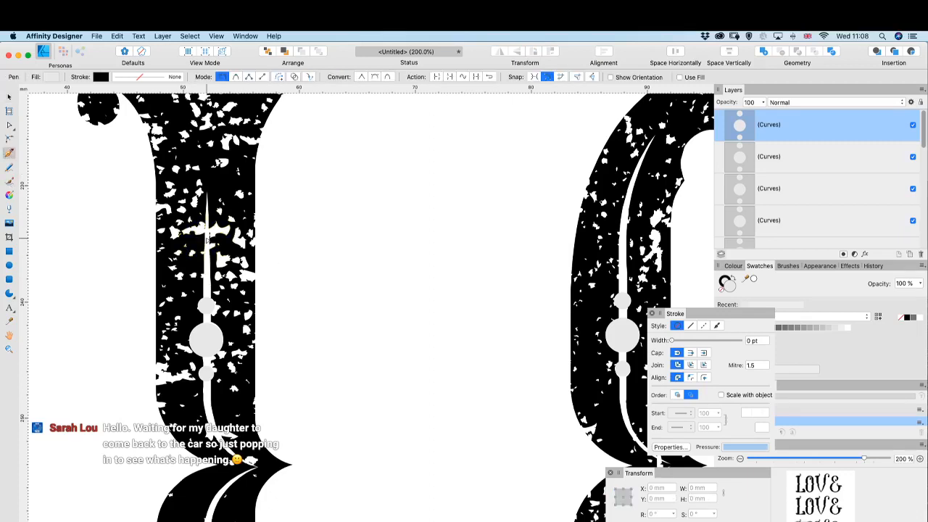
{"action": "scroll", "coordinate": [206, 243], "scroll_direction": "up", "scroll_amount": 5}
{"action": "scroll", "coordinate": [206, 243], "scroll_direction": "left", "scroll_amount": 5}
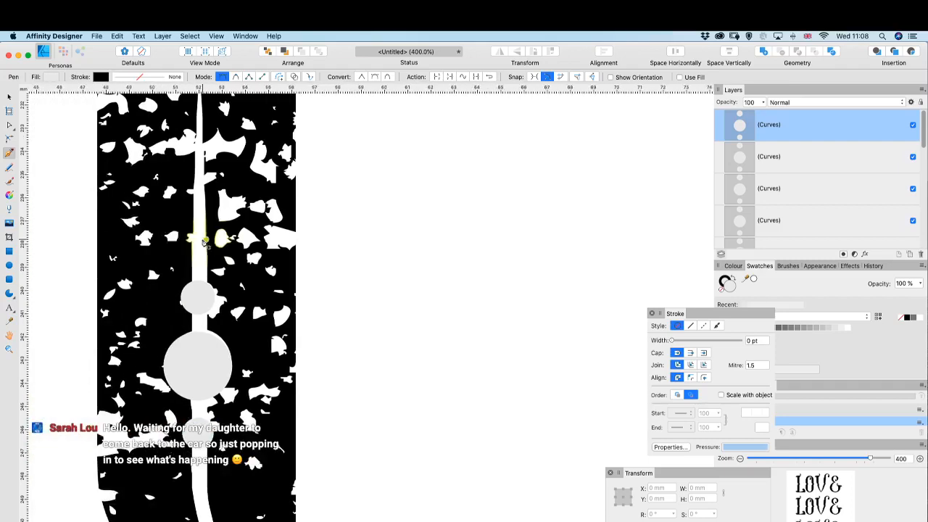
{"action": "scroll", "coordinate": [196, 232], "scroll_direction": "up", "scroll_amount": 2}
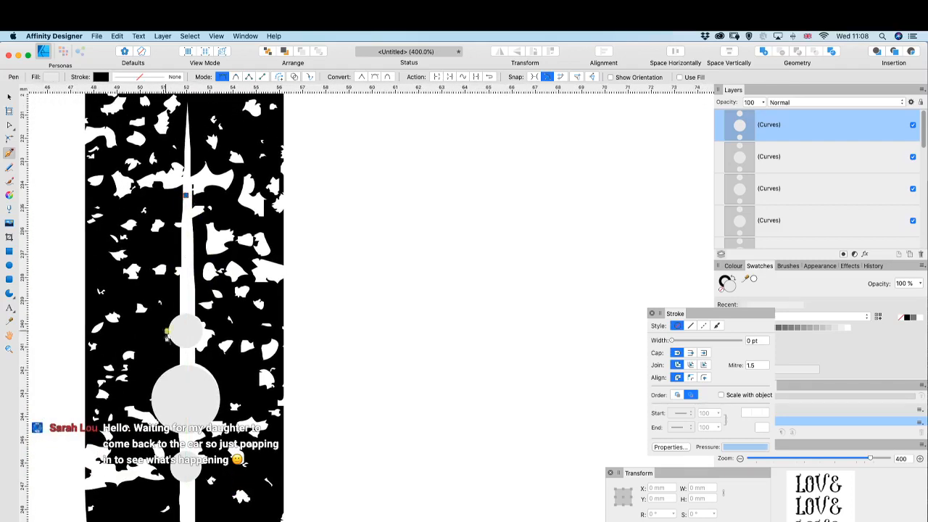
{"action": "scroll", "coordinate": [163, 392], "scroll_direction": "down", "scroll_amount": 4}
{"action": "scroll", "coordinate": [163, 390], "scroll_direction": "down", "scroll_amount": 2}
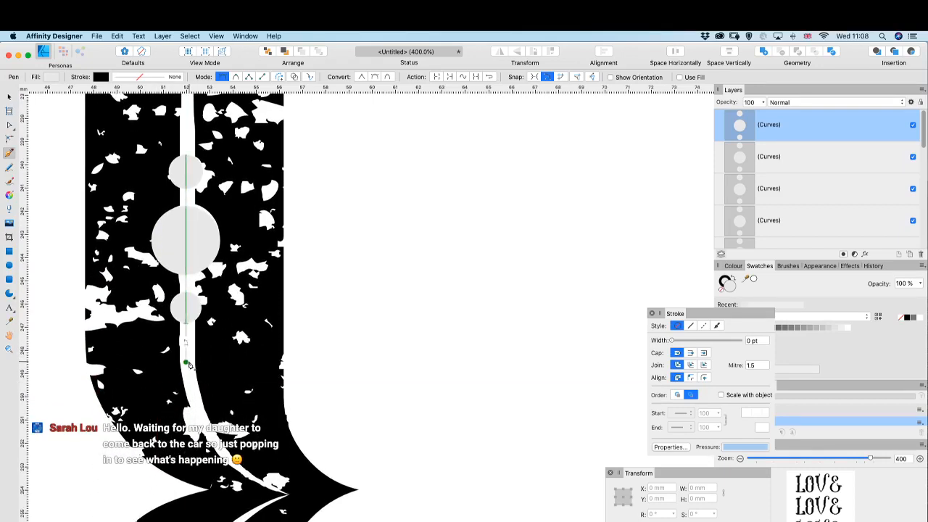
{"action": "left_click", "coordinate": [187, 363]}
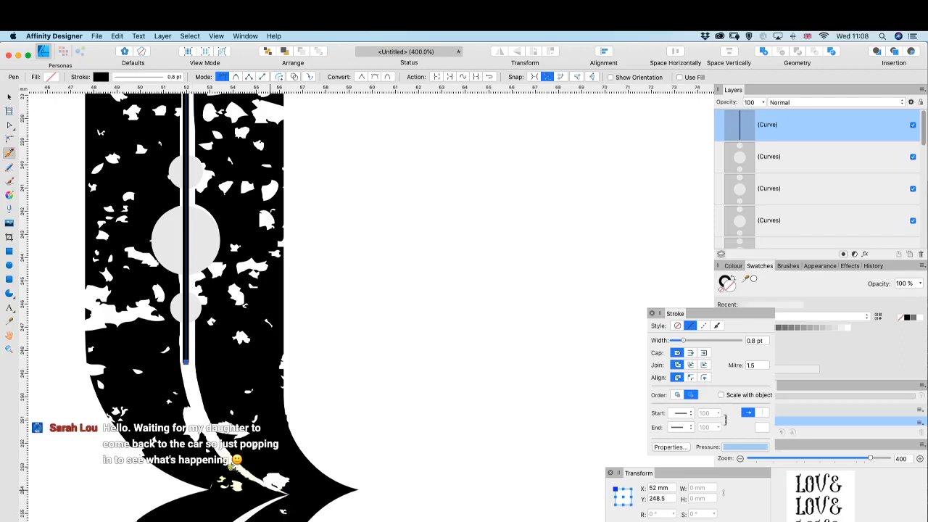
{"action": "left_click_drag", "start_coordinate": [220, 444], "coordinate": [247, 480]}
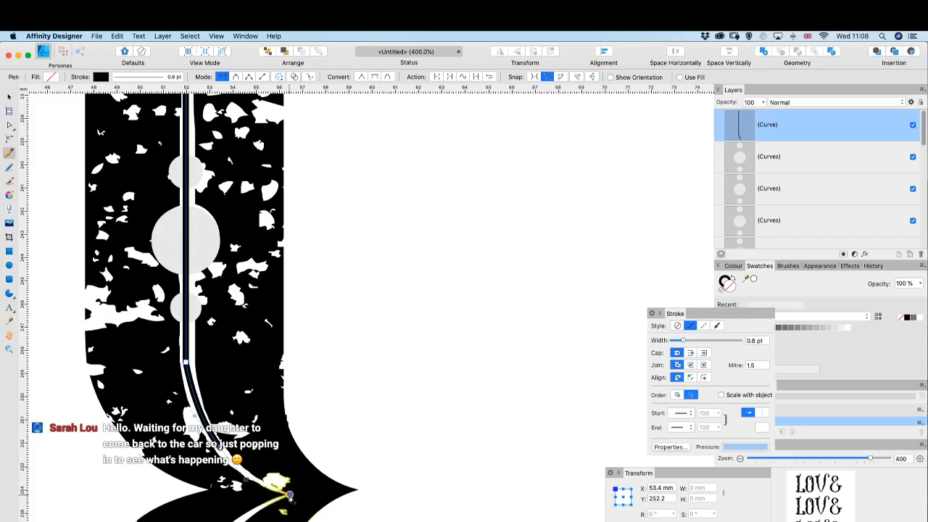
{"action": "left_click", "coordinate": [290, 496]}
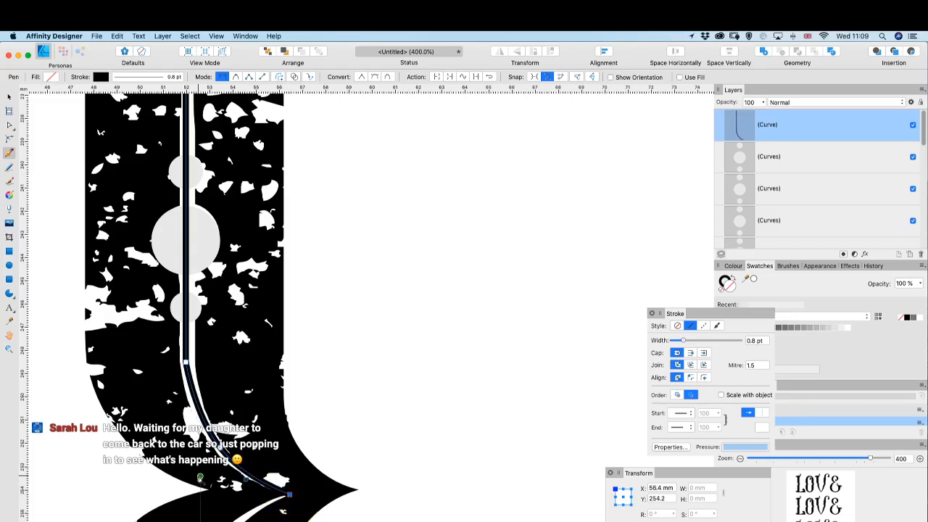
- Adjust the upper handle of the path's bend node so the curve follows the L's inline more closely
{"action": "key", "text": "a"}
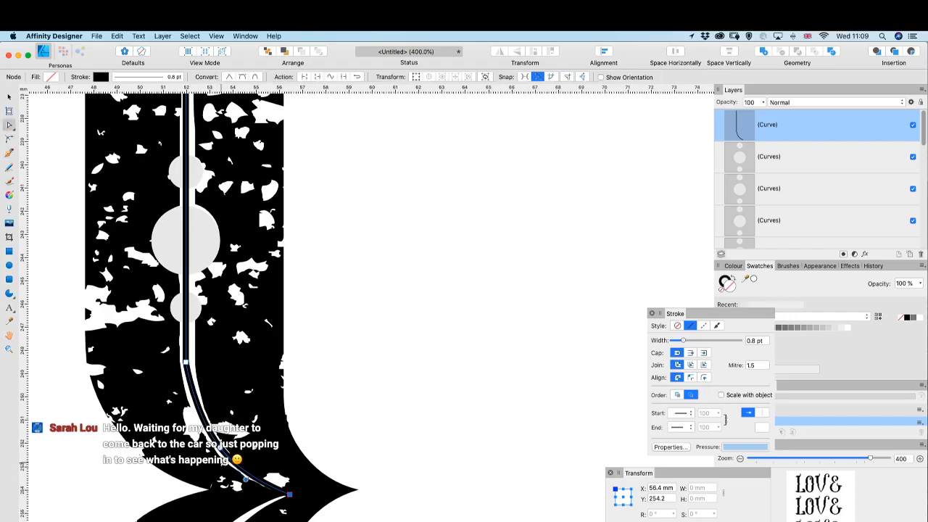
{"action": "left_click", "coordinate": [220, 448]}
{"action": "left_click_drag", "start_coordinate": [195, 415], "coordinate": [185, 405]}
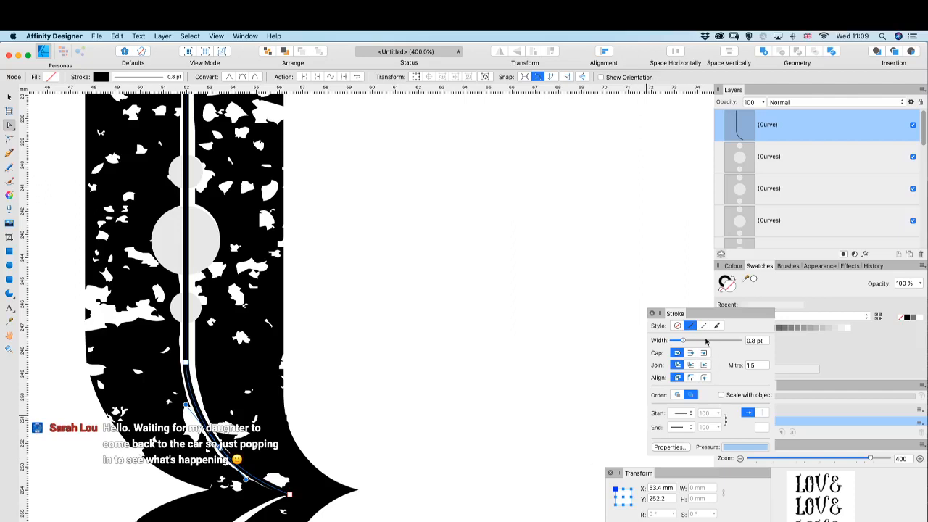
- Set the path's stroke width to 2 pt and shape its pressure profile with a full middle and lowered, tapering ends
{"action": "left_click_drag", "start_coordinate": [694, 341], "coordinate": [689, 341]}
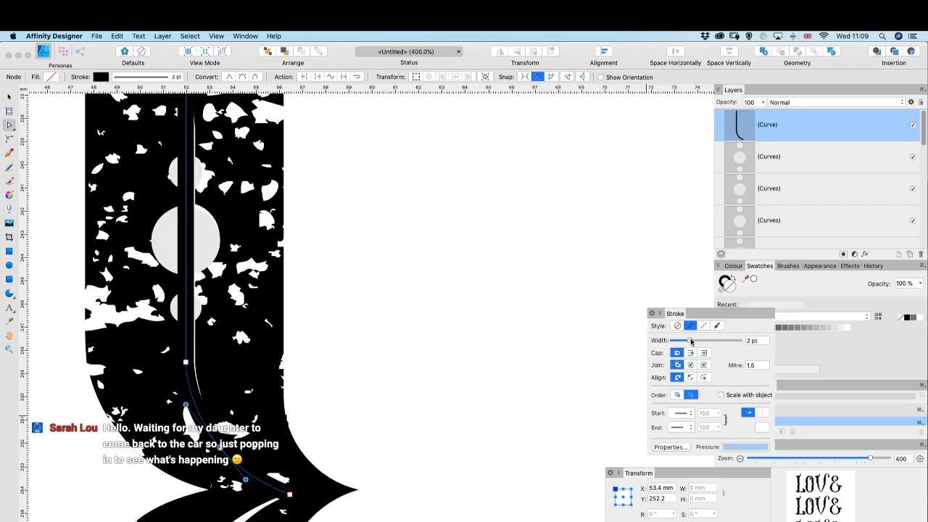
{"action": "left_click", "coordinate": [744, 448]}
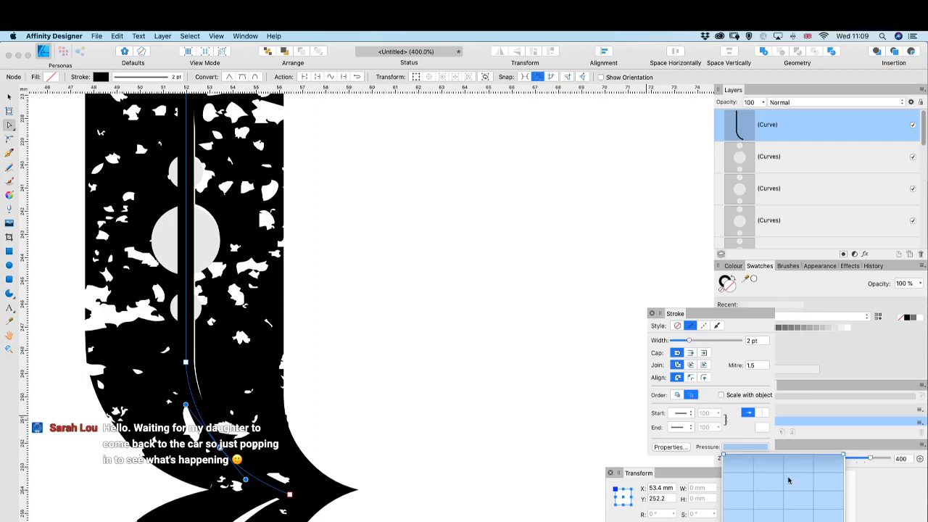
{"action": "left_click", "coordinate": [784, 456]}
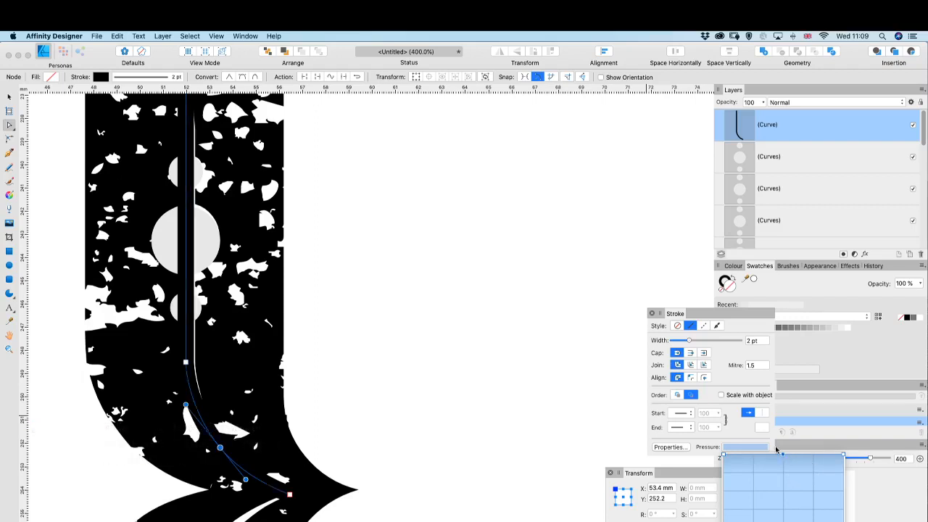
{"action": "left_click_drag", "start_coordinate": [843, 455], "coordinate": [843, 510]}
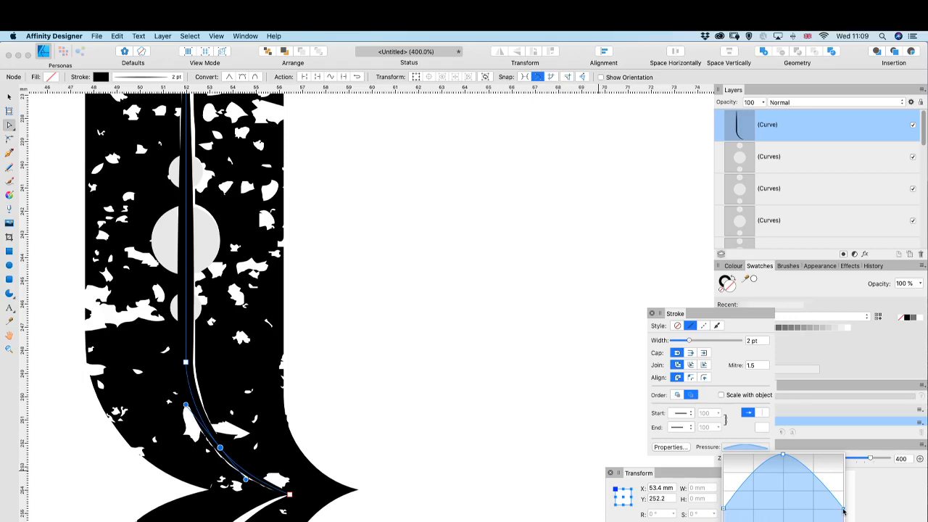
- Lower the end of the stroke's pressure profile slightly, check the taper against the L's upper inline, and colour the stroke white
{"action": "left_click_drag", "start_coordinate": [843, 509], "coordinate": [842, 512]}
{"action": "scroll", "coordinate": [405, 312], "scroll_direction": "up", "scroll_amount": 5}
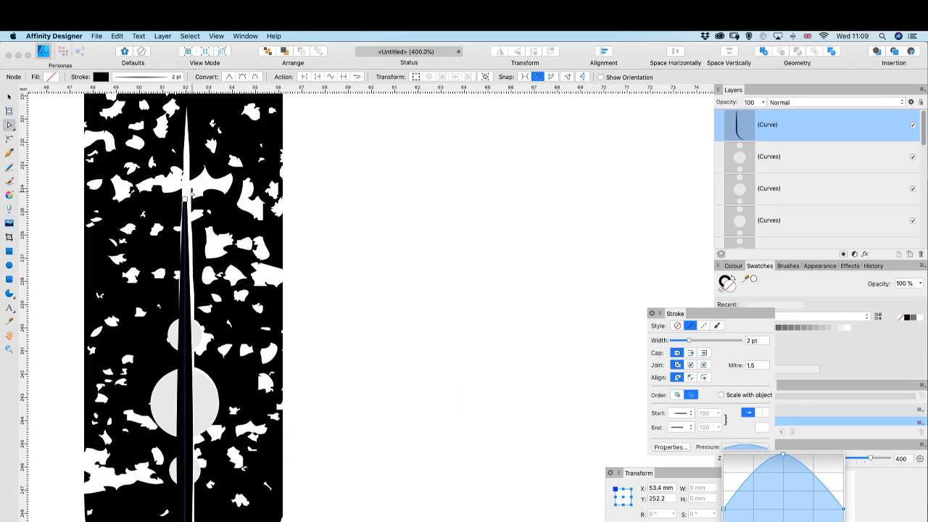
{"action": "scroll", "coordinate": [237, 238], "scroll_direction": "down", "scroll_amount": 2}
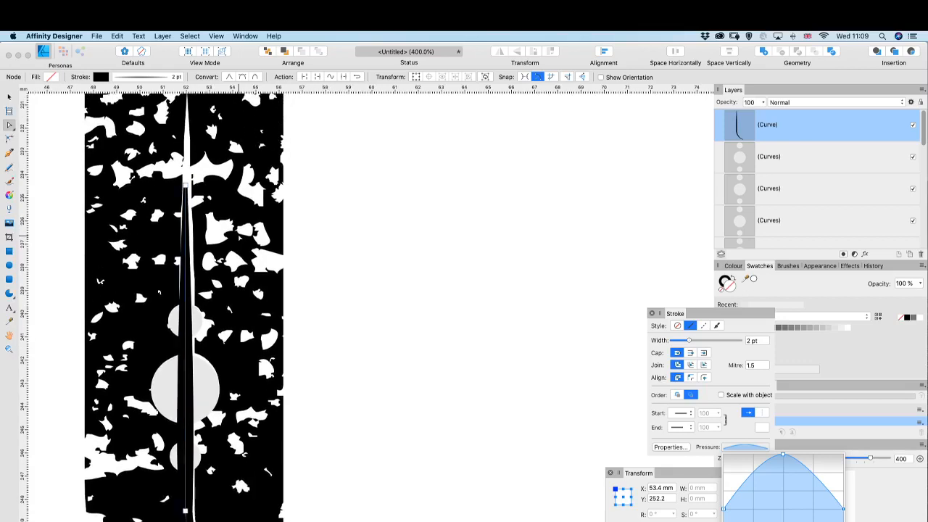
{"action": "scroll", "coordinate": [239, 238], "scroll_direction": "up", "scroll_amount": 2}
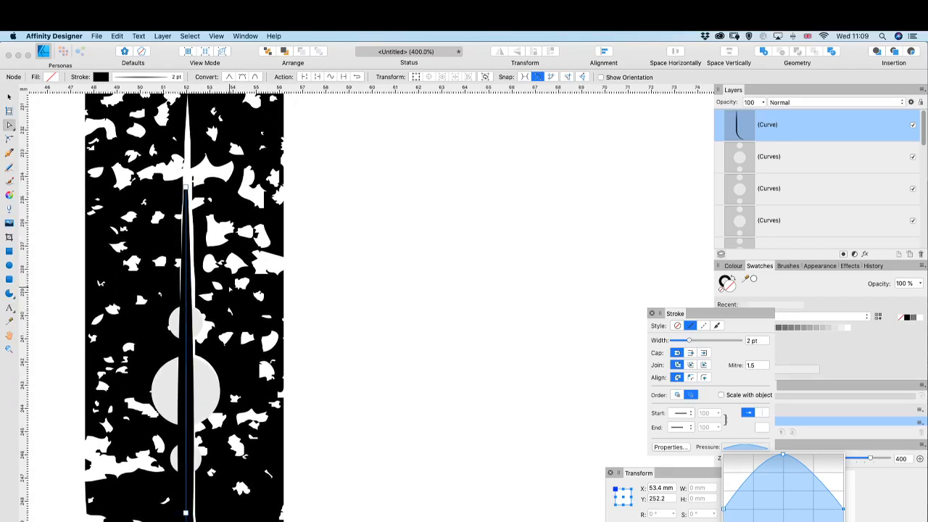
{"action": "scroll", "coordinate": [259, 307], "scroll_direction": "down", "scroll_amount": 5}
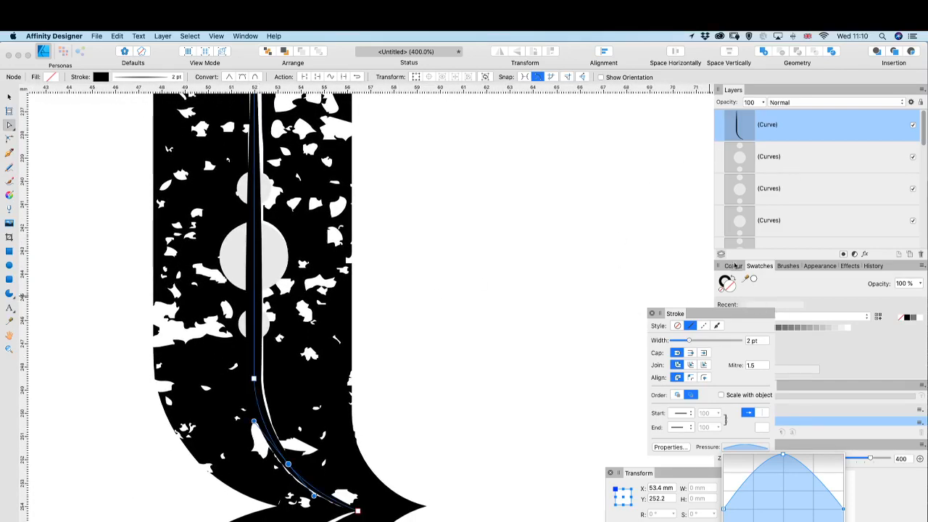
{"action": "left_click", "coordinate": [765, 270]}
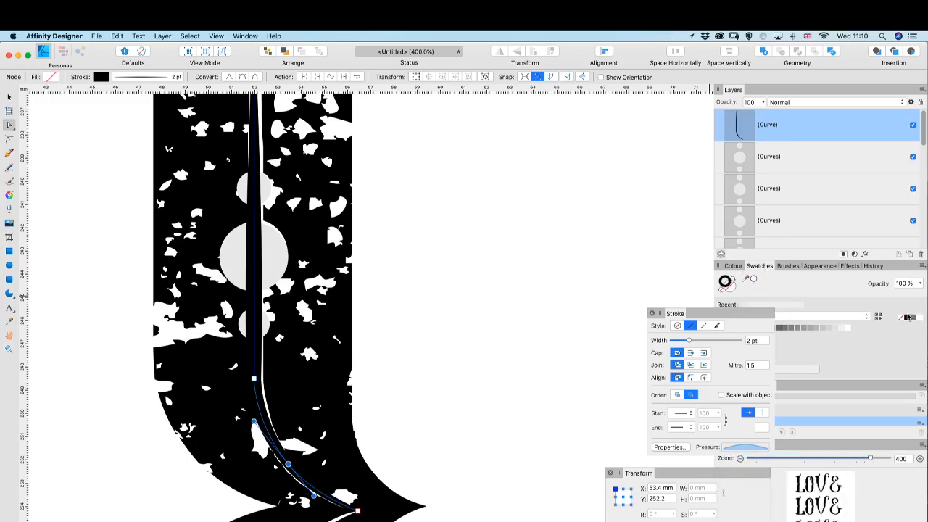
{"action": "left_click", "coordinate": [917, 318]}
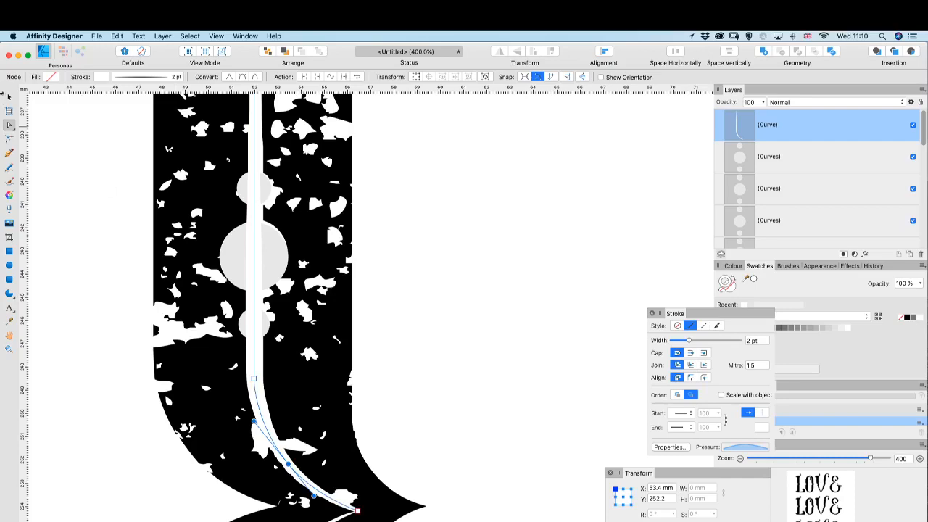
- Copy the white tapered stroke onto the upper inlines of the O's left and right stems
{"action": "key", "text": "v"}
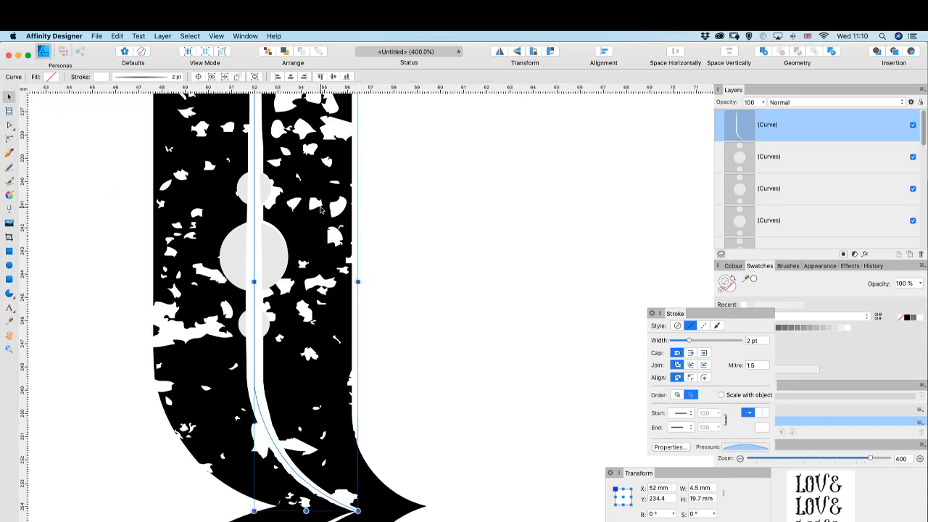
{"action": "key", "text": "super+minus"}
{"action": "key", "text": "super+minus"}
{"action": "key", "text": "super+minus"}
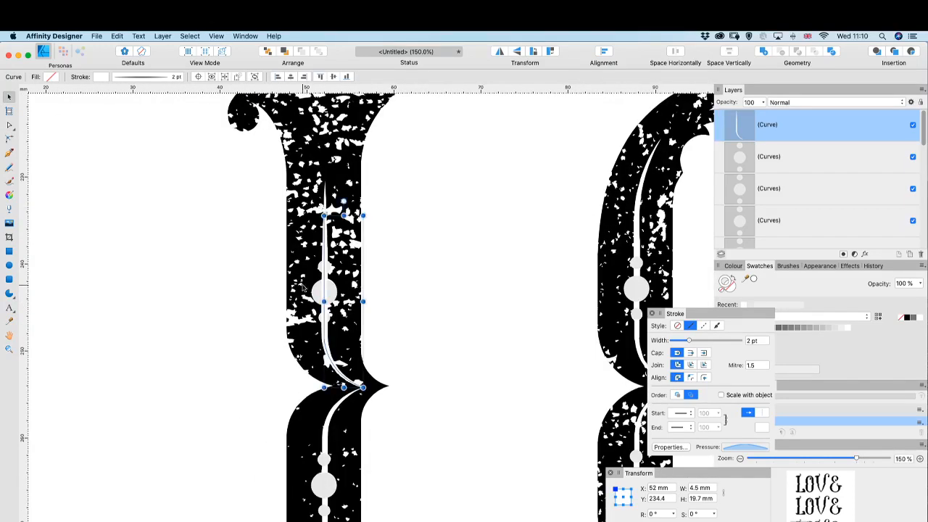
{"action": "scroll", "coordinate": [303, 288], "scroll_direction": "right", "scroll_amount": 5}
{"action": "scroll", "coordinate": [303, 288], "scroll_direction": "down", "scroll_amount": 3}
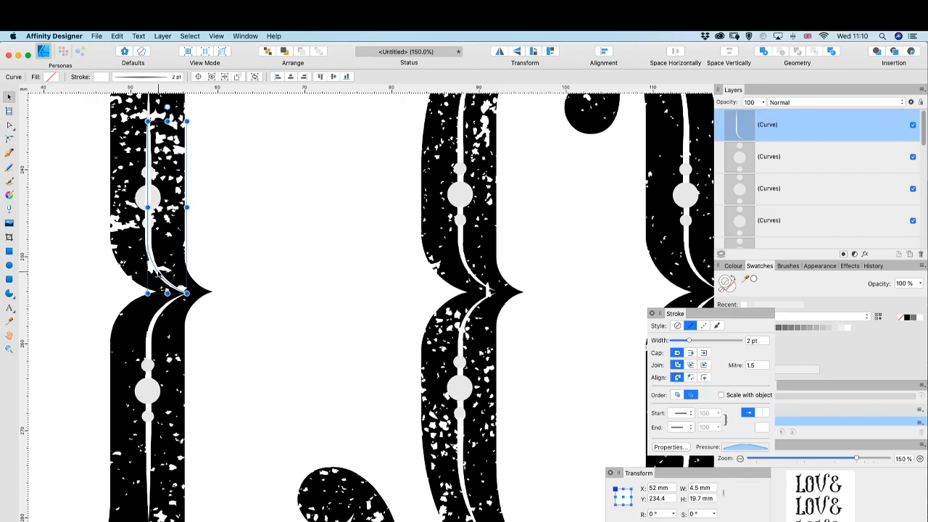
{"action": "left_click_drag", "start_coordinate": [158, 274], "coordinate": [470, 275]}
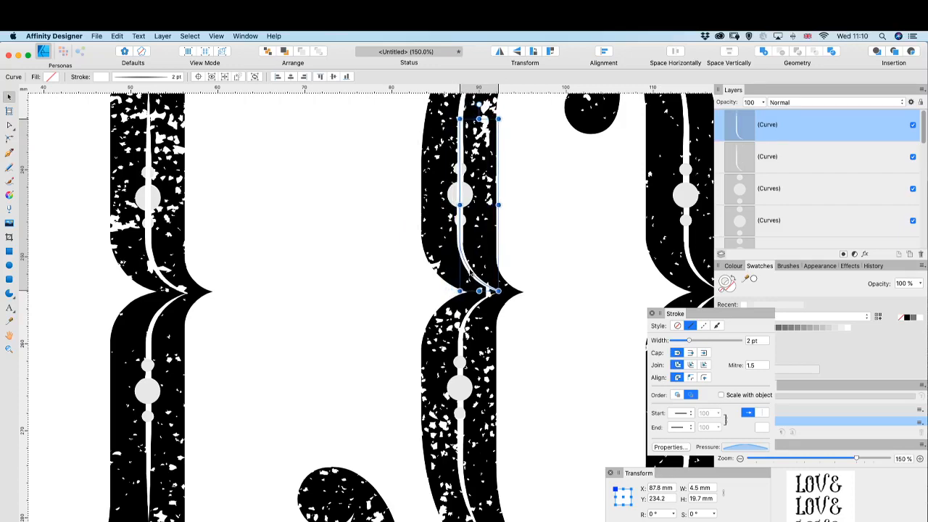
{"action": "scroll", "coordinate": [471, 274], "scroll_direction": "right", "scroll_amount": 6}
{"action": "scroll", "coordinate": [471, 274], "scroll_direction": "up", "scroll_amount": 3}
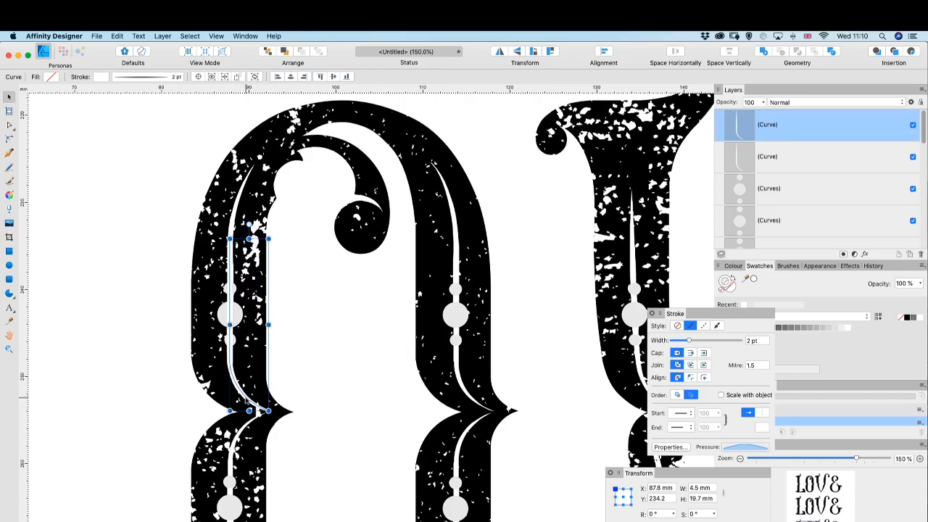
{"action": "scroll", "coordinate": [247, 401], "scroll_direction": "down", "scroll_amount": 2}
{"action": "left_click_drag", "start_coordinate": [247, 401], "coordinate": [459, 403]}
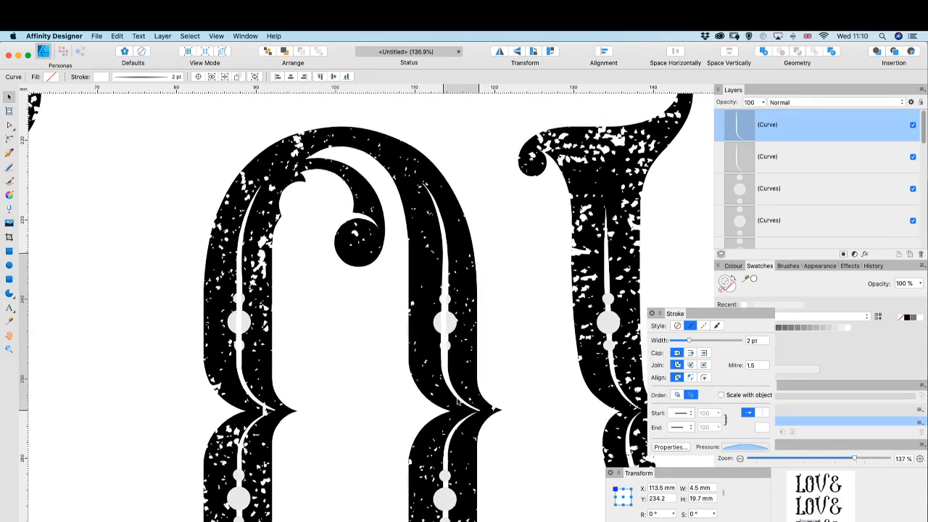
{"action": "scroll", "coordinate": [459, 403], "scroll_direction": "down", "scroll_amount": 2}
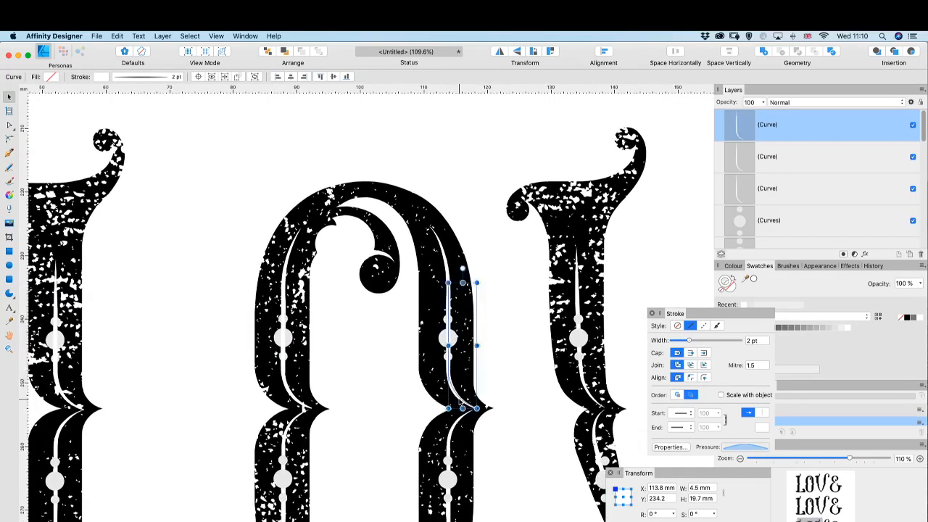
- Place copies of the tapered stroke over the upper inlines of the V's left and right arms
{"action": "scroll", "coordinate": [459, 402], "scroll_direction": "right", "scroll_amount": 4}
{"action": "scroll", "coordinate": [459, 403], "scroll_direction": "right", "scroll_amount": 1}
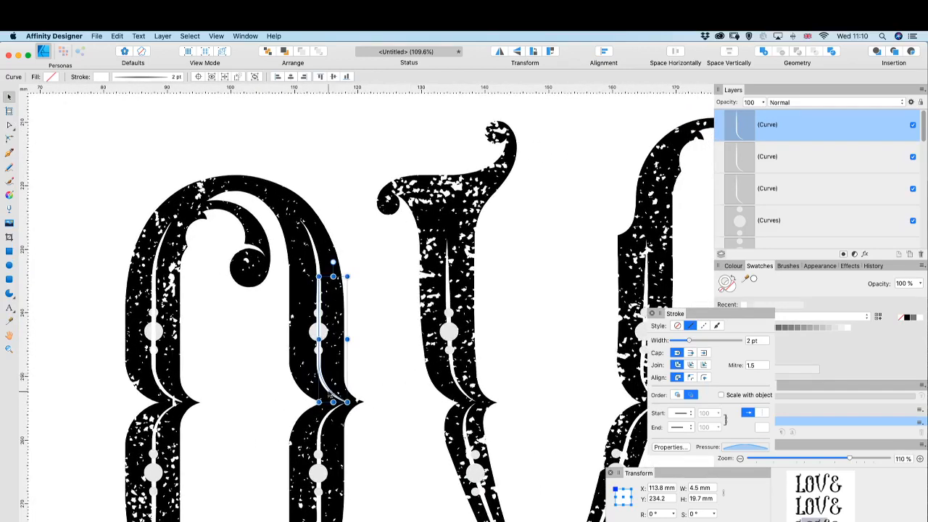
{"action": "left_click_drag", "start_coordinate": [330, 395], "coordinate": [464, 400]}
{"action": "scroll", "coordinate": [459, 392], "scroll_direction": "right", "scroll_amount": 2}
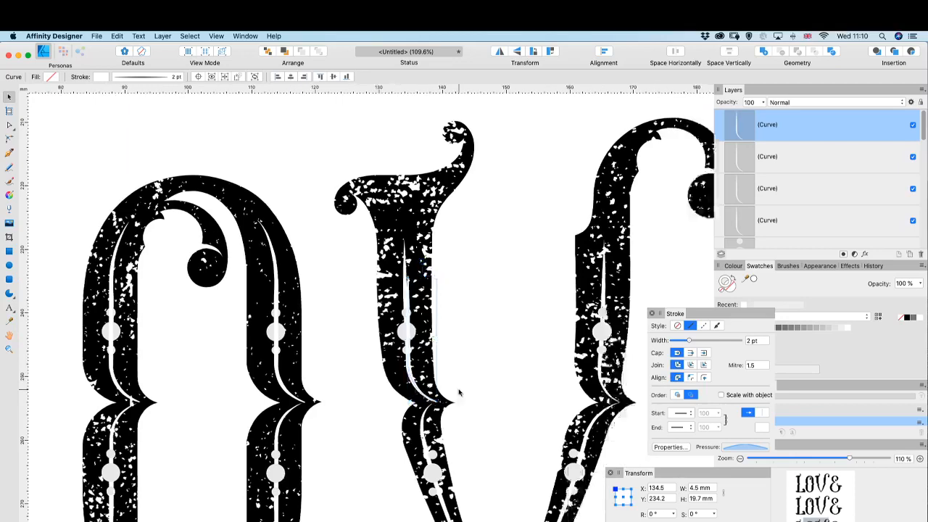
{"action": "scroll", "coordinate": [459, 392], "scroll_direction": "right", "scroll_amount": 3}
{"action": "left_click_drag", "start_coordinate": [303, 385], "coordinate": [495, 385]}
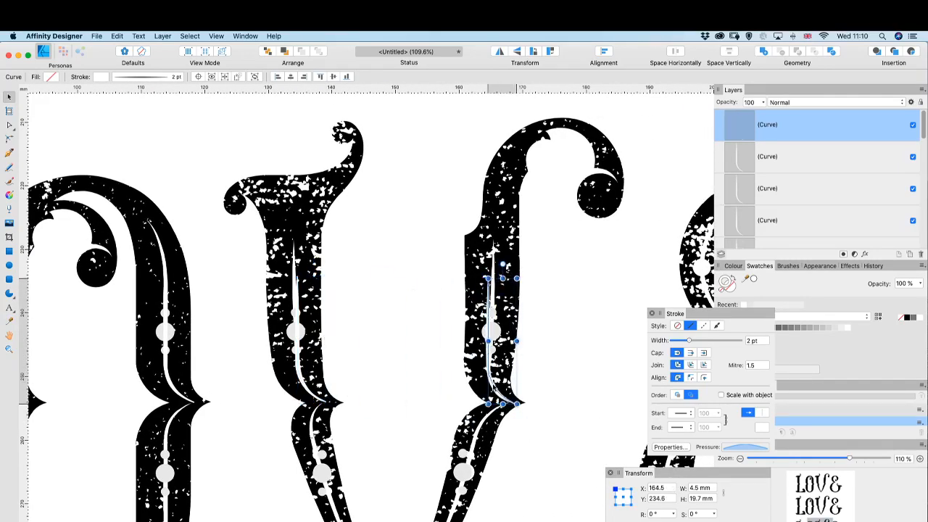
- Copy the dot shape from the V's lower right arm onto the dot in the ampersand's lower bowl
{"action": "scroll", "coordinate": [494, 388], "scroll_direction": "right", "scroll_amount": 5}
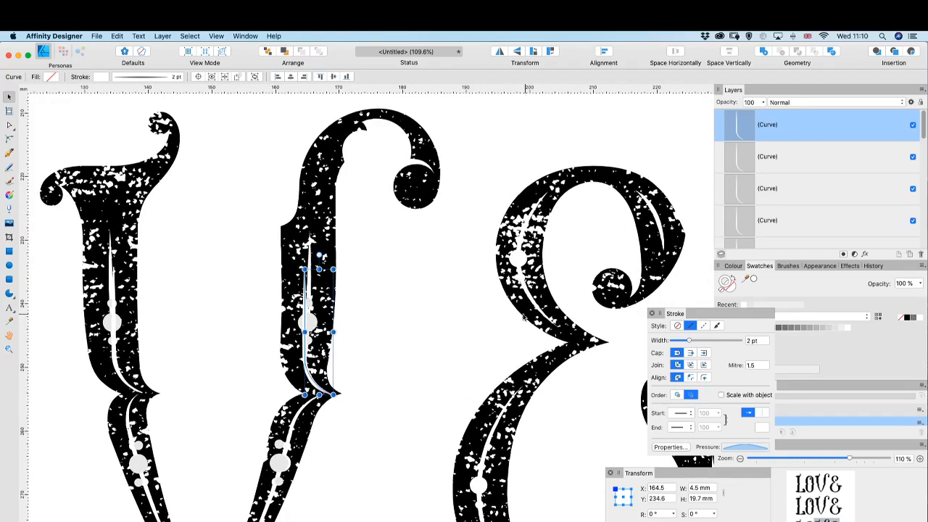
{"action": "scroll", "coordinate": [405, 482], "scroll_direction": "down", "scroll_amount": 4}
{"action": "scroll", "coordinate": [404, 480], "scroll_direction": "left", "scroll_amount": 2}
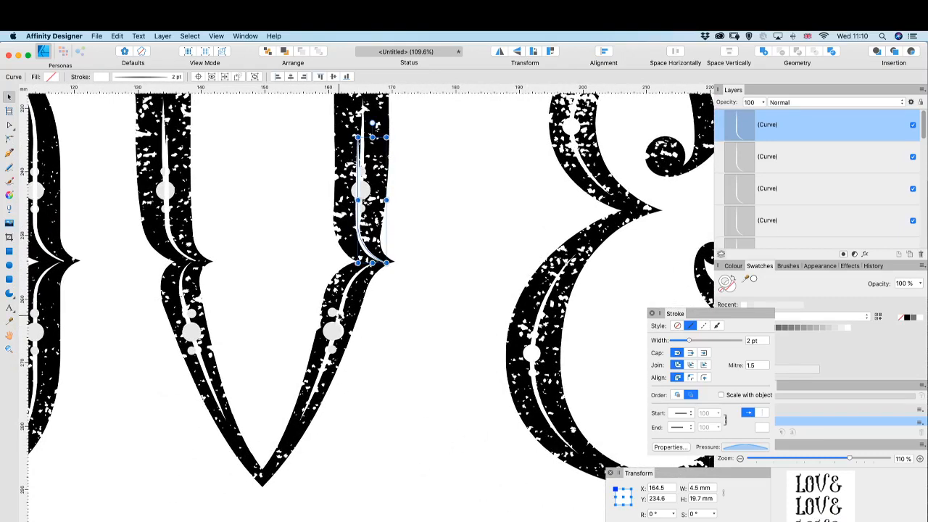
{"action": "left_click", "coordinate": [335, 317]}
{"action": "left_click_drag", "start_coordinate": [337, 338], "coordinate": [534, 360]}
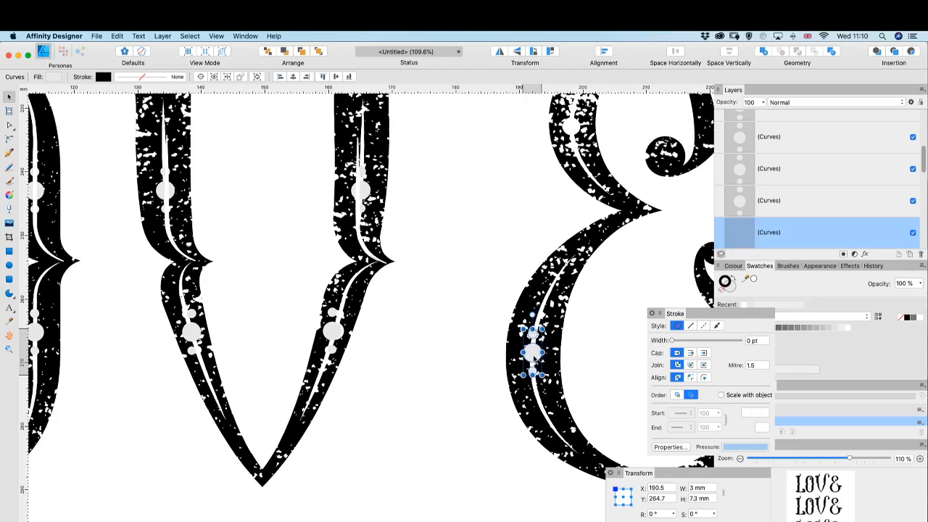
- Copy the V's right upper stroke below the notch, flip it vertically, and align its curved end with the inner point
{"action": "scroll", "coordinate": [428, 375], "scroll_direction": "left", "scroll_amount": 5}
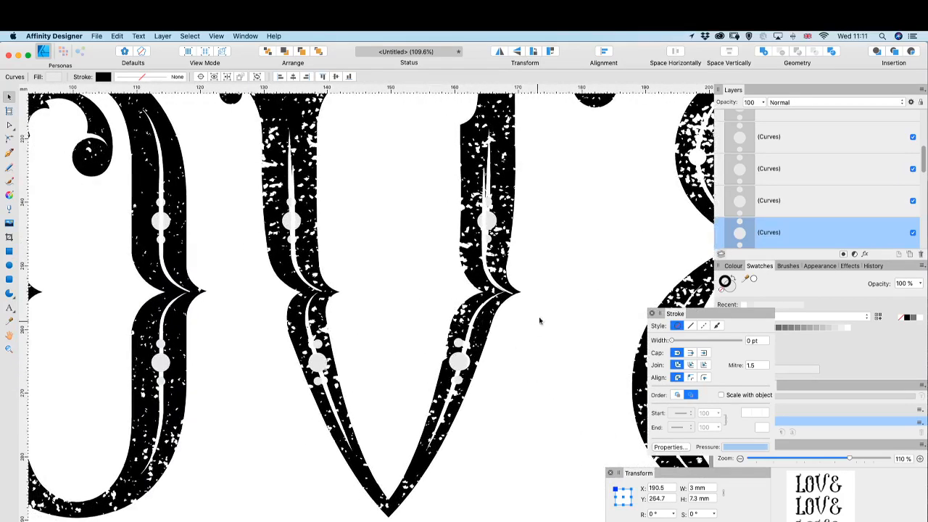
{"action": "left_click", "coordinate": [488, 279]}
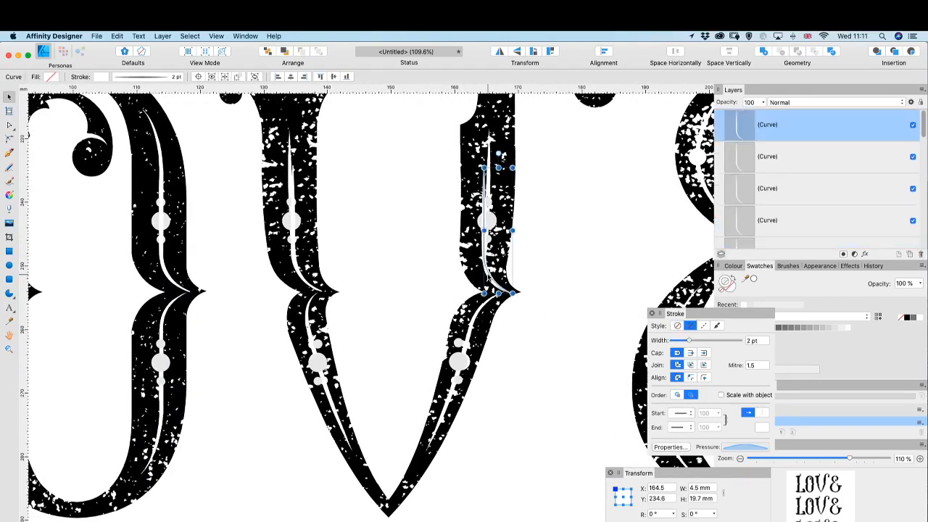
{"action": "mouse_move", "coordinate": [488, 274]}
{"action": "left_mouse_down"}
{"action": "mouse_move", "coordinate": [498, 375]}
{"action": "mouse_move", "coordinate": [540, 416]}
{"action": "mouse_move", "coordinate": [478, 405]}
{"action": "left_mouse_up"}
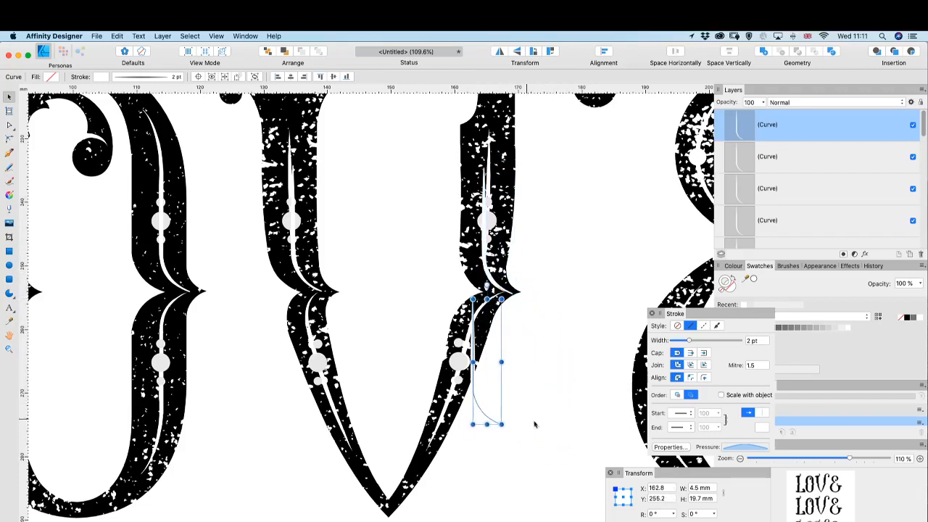
{"action": "left_click", "coordinate": [518, 51]}
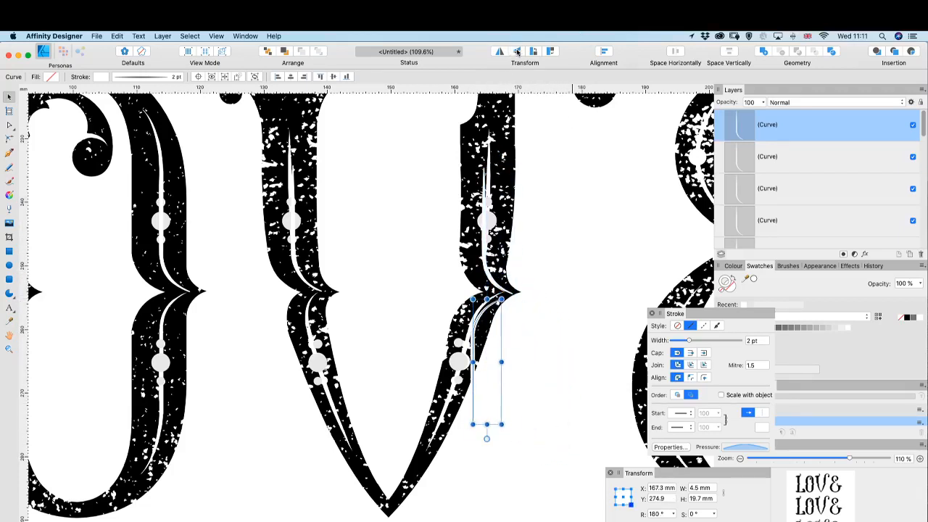
{"action": "left_click_drag", "start_coordinate": [477, 328], "coordinate": [487, 322]}
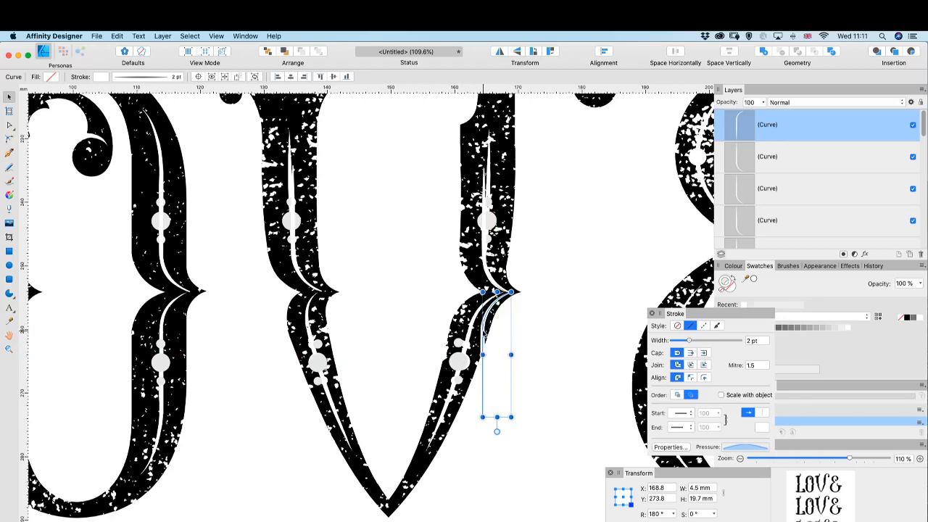
- Copy the flipped stroke onto the lower inlines of the O's right and left stems
{"action": "mouse_move", "coordinate": [485, 332]}
{"action": "left_mouse_down"}
{"action": "mouse_move", "coordinate": [295, 331]}
{"action": "mouse_move", "coordinate": [219, 394]}
{"action": "mouse_move", "coordinate": [161, 341]}
{"action": "left_mouse_up"}
{"action": "scroll", "coordinate": [155, 357], "scroll_direction": "left", "scroll_amount": 4}
{"action": "scroll", "coordinate": [155, 358], "scroll_direction": "left", "scroll_amount": 5}
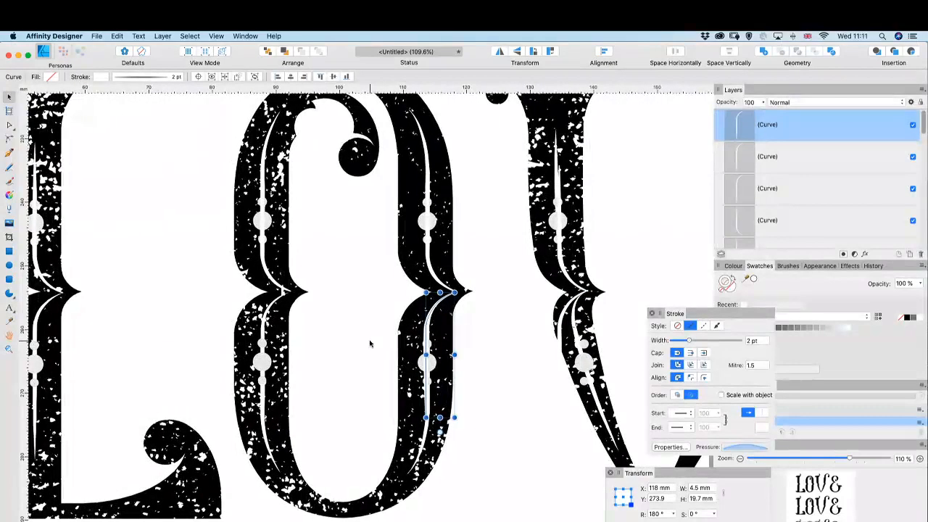
{"action": "left_click_drag", "start_coordinate": [422, 327], "coordinate": [265, 325]}
{"action": "scroll", "coordinate": [263, 325], "scroll_direction": "left", "scroll_amount": 7}
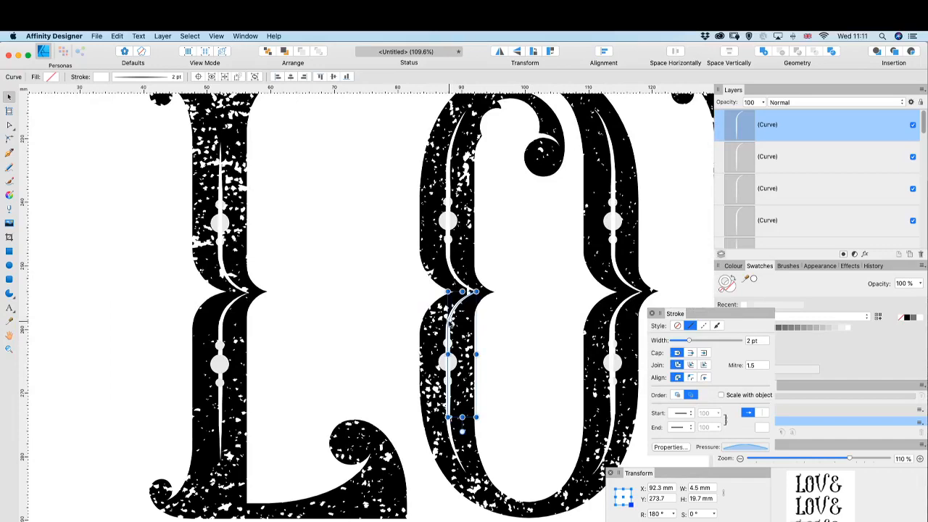
- Place a copy of the flipped stroke over the lower inline of the L's stem
{"action": "scroll", "coordinate": [453, 324], "scroll_direction": "down", "scroll_amount": 1}
{"action": "left_click_drag", "start_coordinate": [452, 323], "coordinate": [231, 326]}
{"action": "scroll", "coordinate": [242, 328], "scroll_direction": "down", "scroll_amount": 1}
{"action": "scroll", "coordinate": [231, 326], "scroll_direction": "down", "scroll_amount": 1}
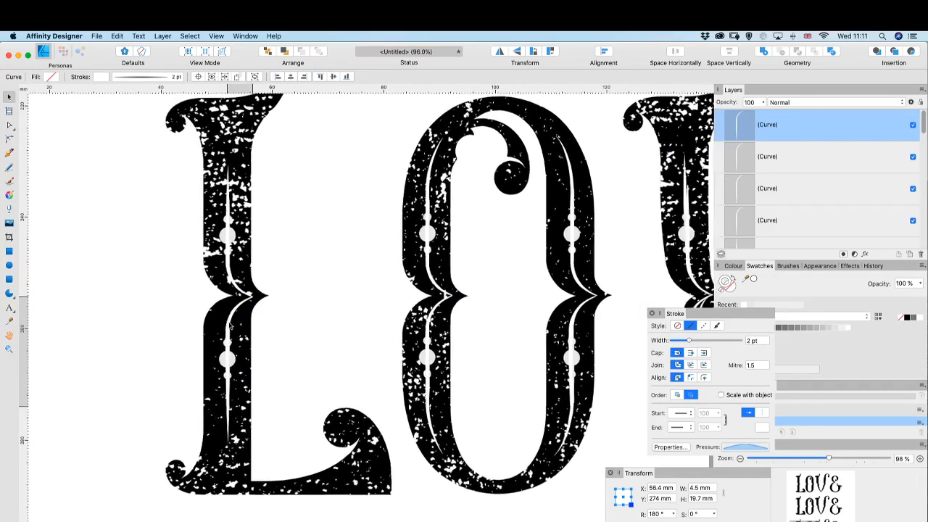
{"action": "scroll", "coordinate": [227, 350], "scroll_direction": "down", "scroll_amount": 3}
{"action": "scroll", "coordinate": [227, 350], "scroll_direction": "left", "scroll_amount": 3}
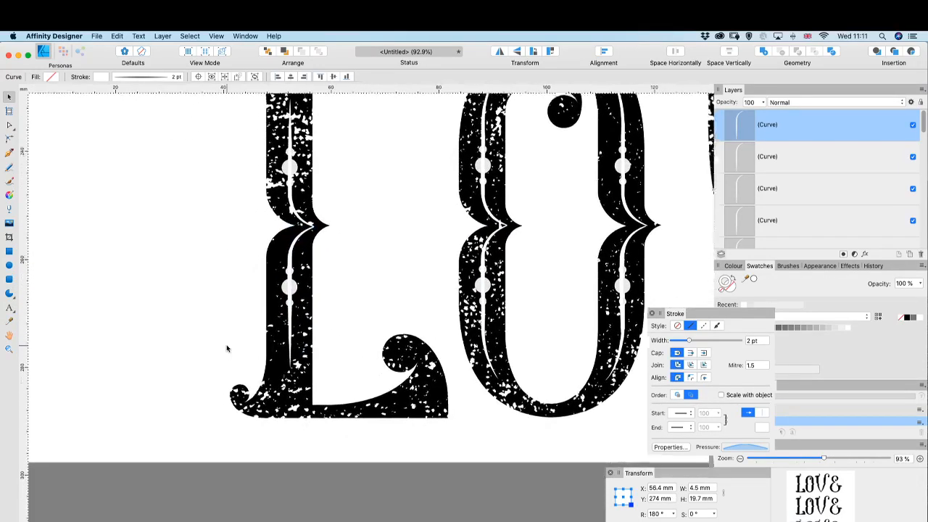
{"action": "scroll", "coordinate": [227, 348], "scroll_direction": "up", "scroll_amount": 3}
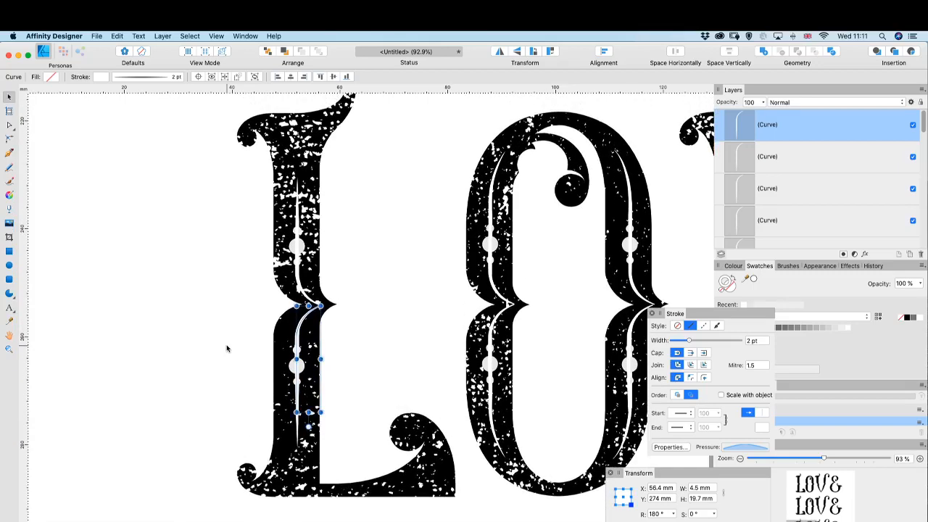
- Extend the L stem's lower inline stroke by moving its bottom end node straight down to about Y 279.3 mm
{"action": "key", "text": "super+2"}
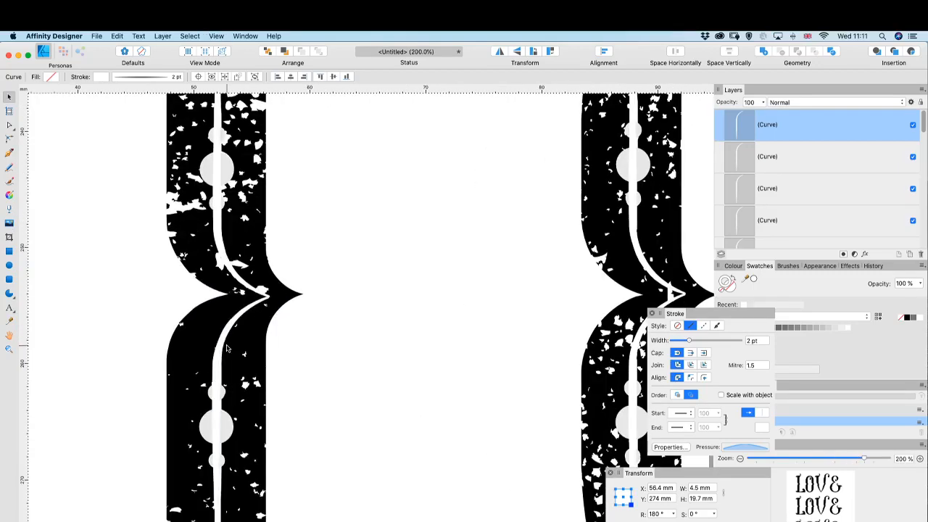
{"action": "scroll", "coordinate": [225, 415], "scroll_direction": "down", "scroll_amount": 5}
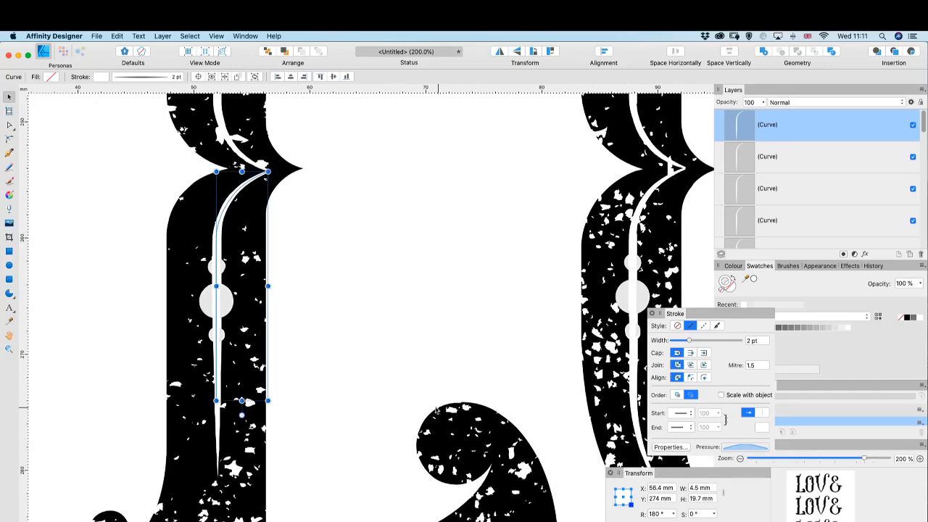
{"action": "scroll", "coordinate": [375, 404], "scroll_direction": "up", "scroll_amount": 8}
{"action": "scroll", "coordinate": [375, 404], "scroll_direction": "left", "scroll_amount": 4}
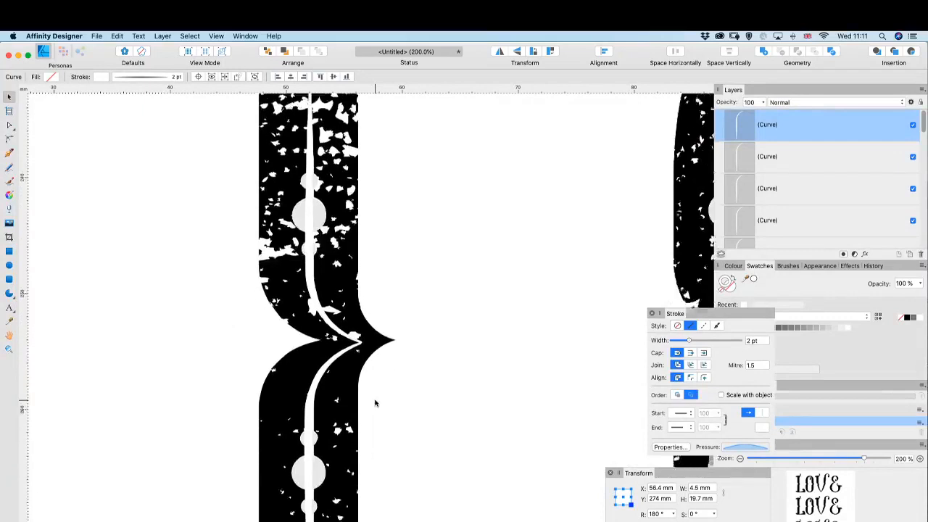
{"action": "scroll", "coordinate": [375, 402], "scroll_direction": "down", "scroll_amount": 7}
{"action": "left_click", "coordinate": [306, 401]}
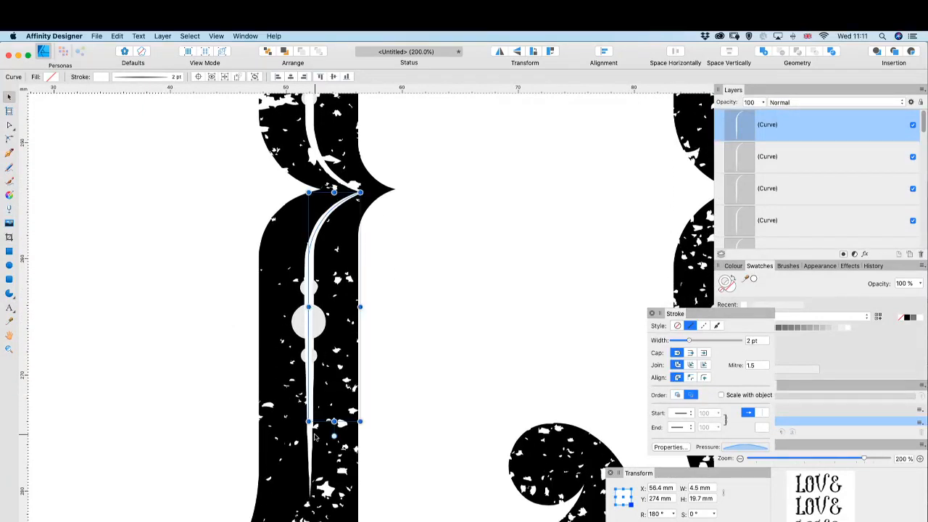
{"action": "key", "text": "a"}
{"action": "left_click_drag", "start_coordinate": [296, 404], "coordinate": [335, 444]}
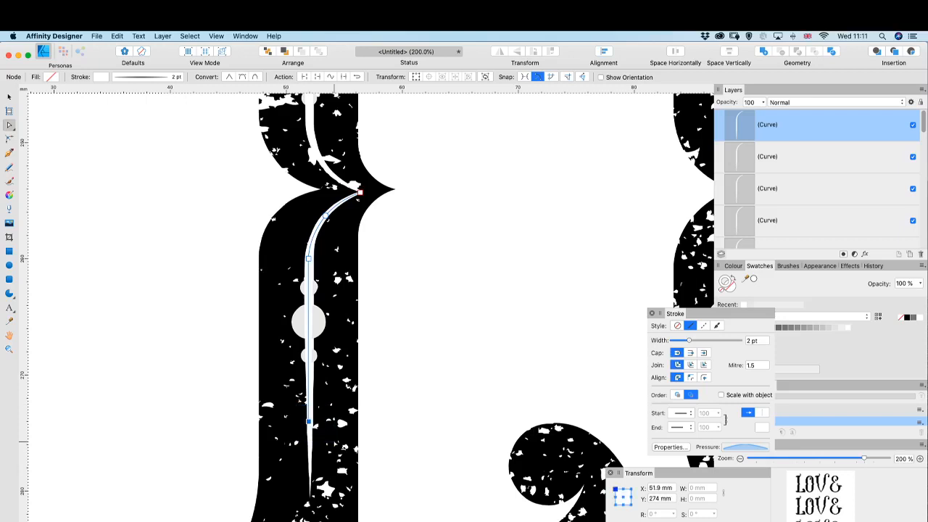
{"action": "key", "text": "shift+Down"}
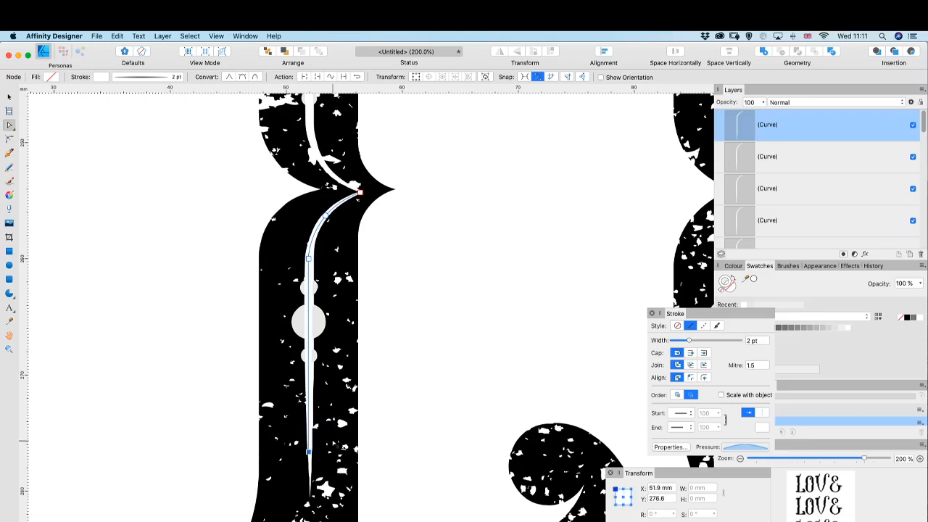
{"action": "key", "text": "shift+Down"}
{"action": "scroll", "coordinate": [336, 441], "scroll_direction": "right", "scroll_amount": 10}
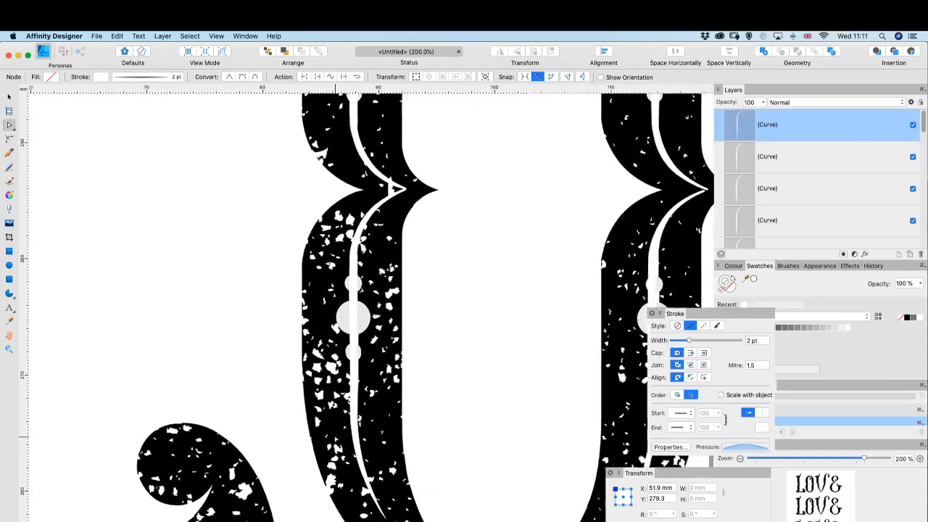
{"action": "left_click", "coordinate": [312, 401]}
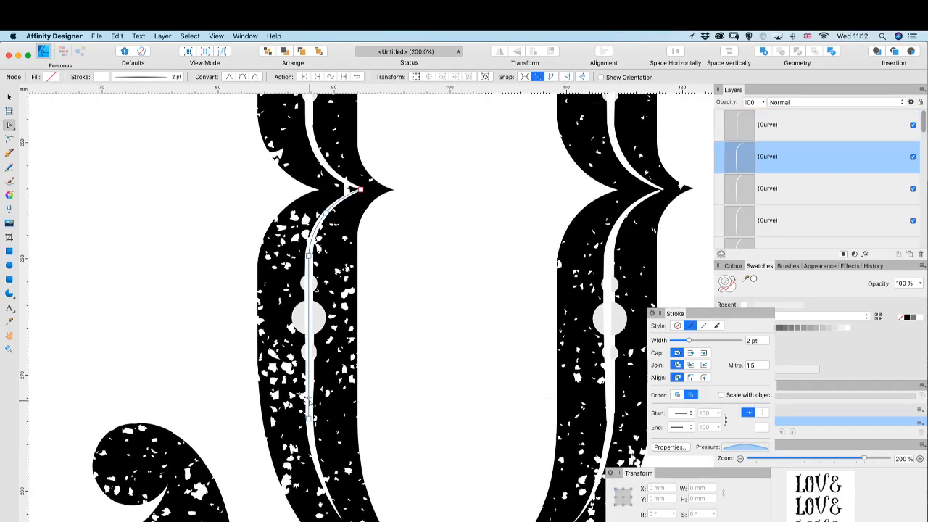
{"action": "scroll", "coordinate": [362, 305], "scroll_direction": "down", "scroll_amount": 3}
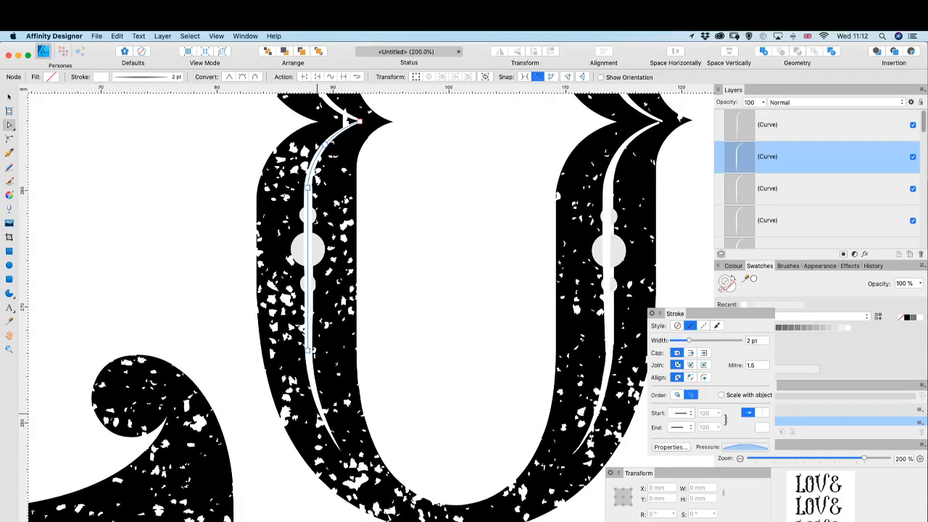
{"action": "key", "text": "p"}
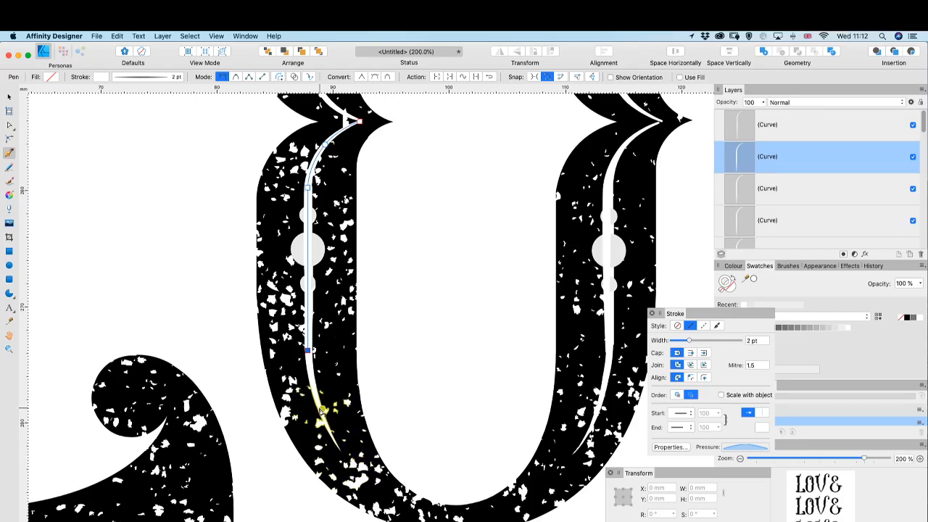
{"action": "left_click_drag", "start_coordinate": [323, 410], "coordinate": [330, 426]}
{"action": "left_click", "coordinate": [341, 452]}
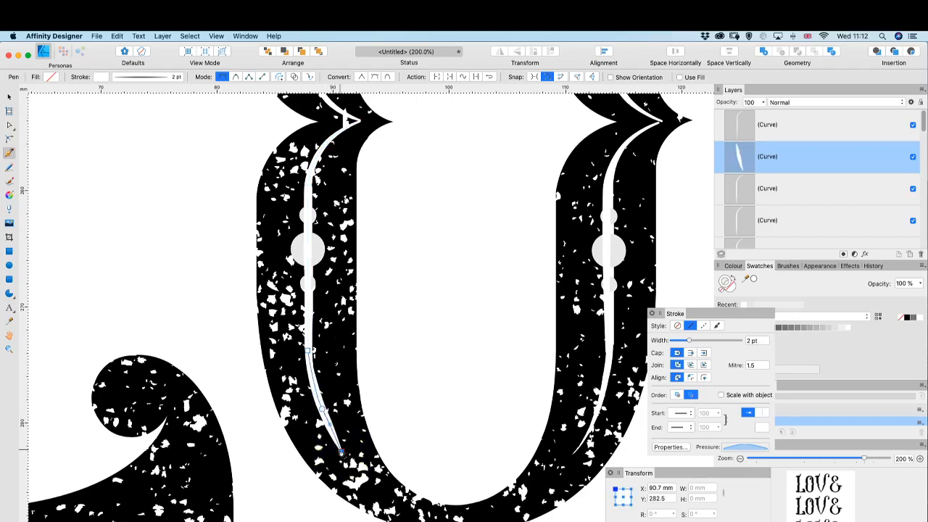
{"action": "key", "text": "super+equal"}
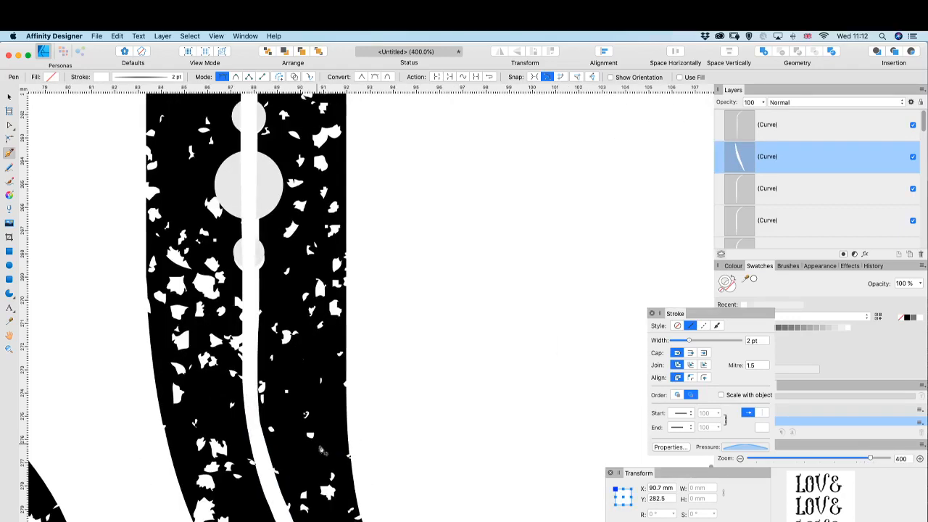
{"action": "key", "text": "a"}
{"action": "scroll", "coordinate": [278, 416], "scroll_direction": "down", "scroll_amount": 3}
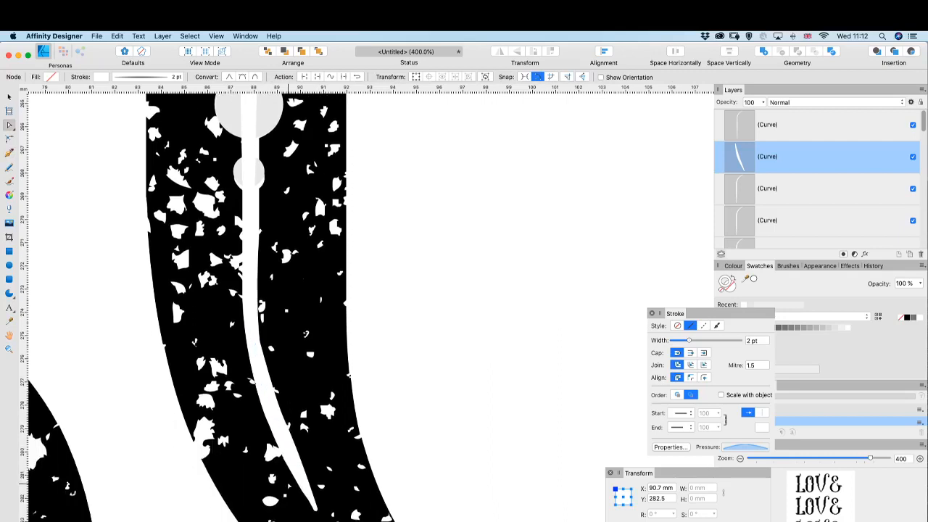
{"action": "left_click", "coordinate": [278, 424]}
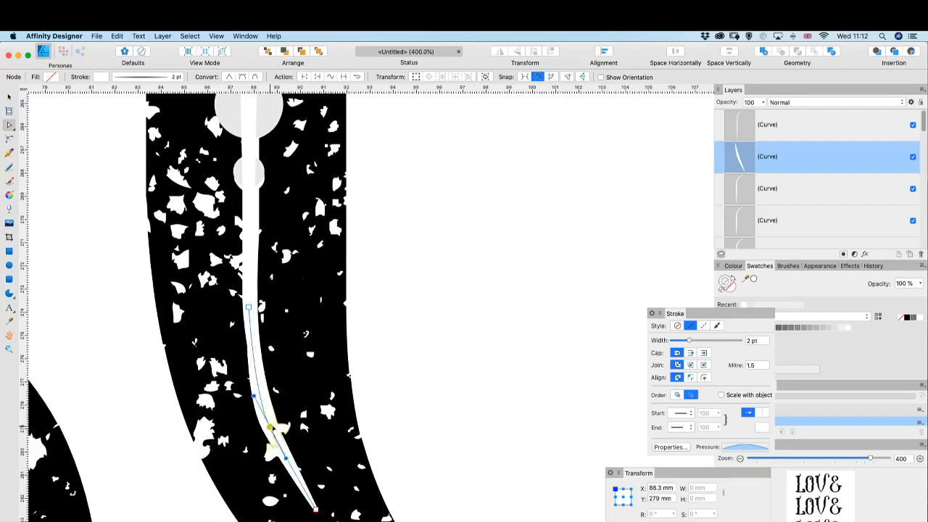
{"action": "key", "text": "Delete"}
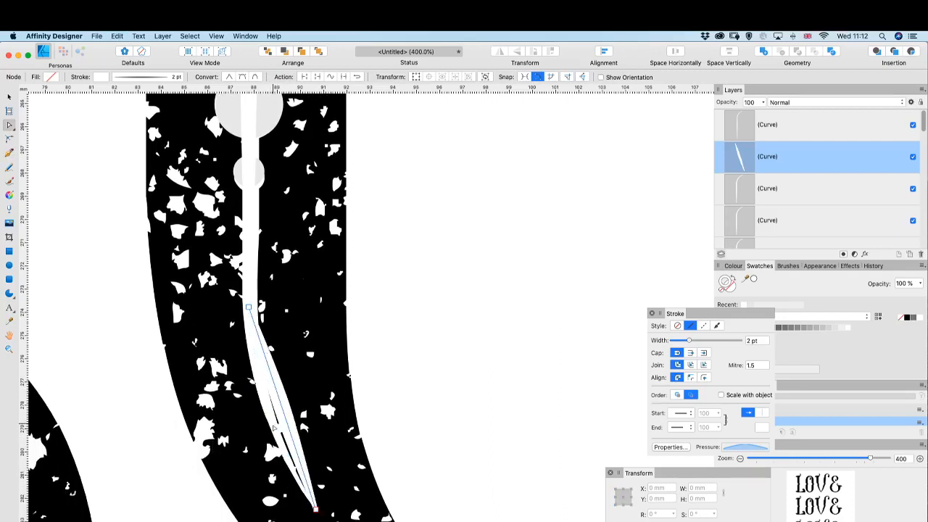
{"action": "key", "text": "Delete"}
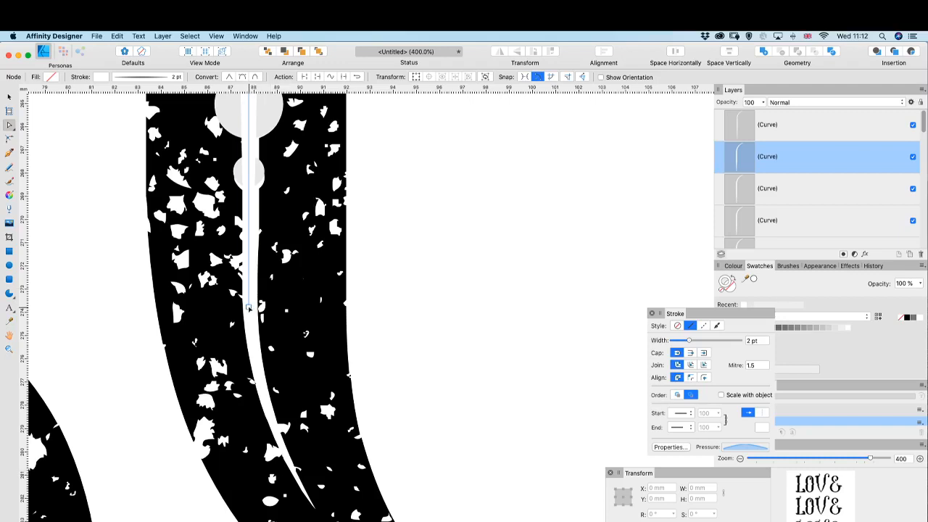
- Continue the O's left lower inline stroke from its bottom node with a curve to the inline's tip, about X 90.7 mm, Y 282.5 mm
{"action": "left_click", "coordinate": [248, 307]}
{"action": "key", "text": "p"}
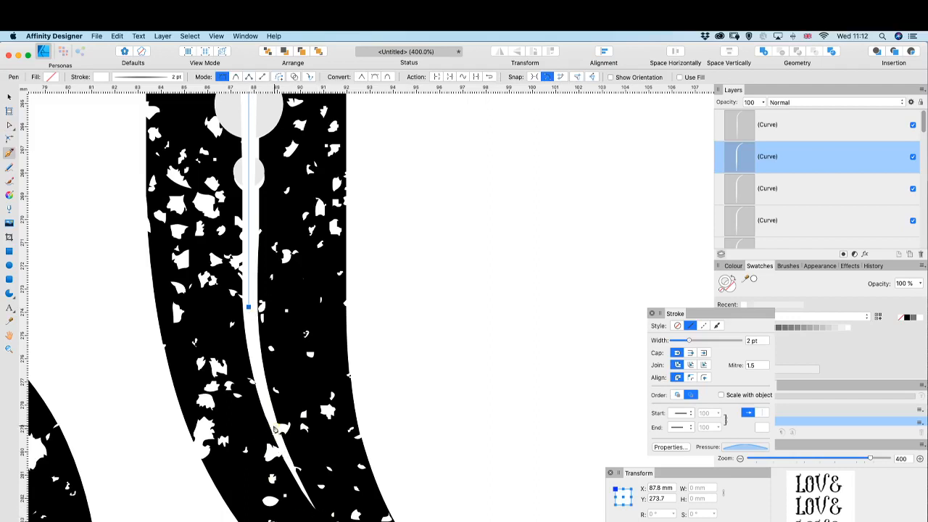
{"action": "left_click_drag", "start_coordinate": [273, 423], "coordinate": [294, 469]}
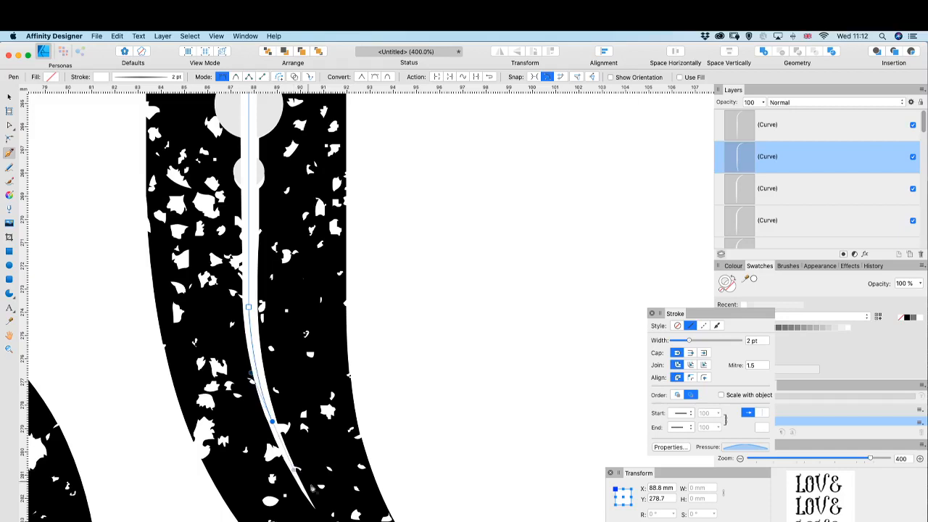
{"action": "left_click", "coordinate": [315, 509]}
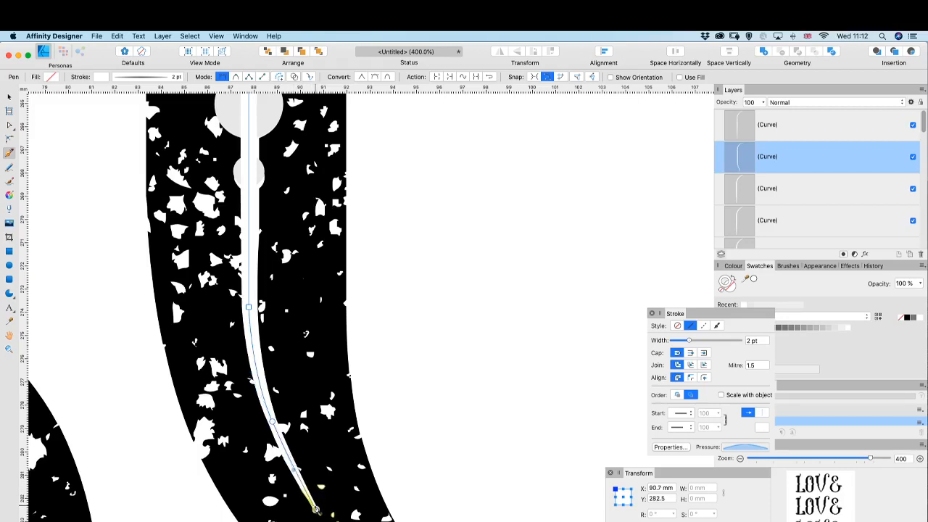
{"action": "key", "text": "v"}
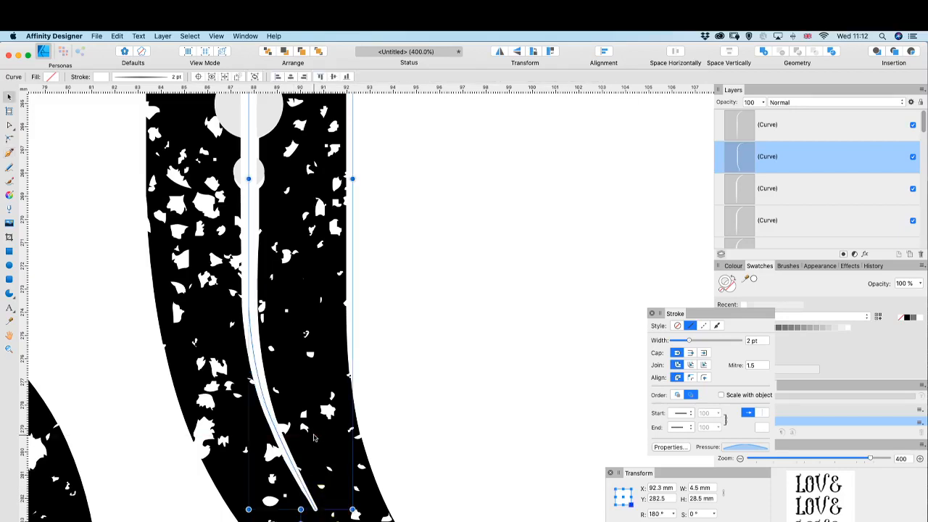
- Continue the O's right lower inline stroke from its bottom node with a curve to the inline's tip, about X 110.7 mm, Y 282.5 mm
{"action": "key", "text": "super+minus"}
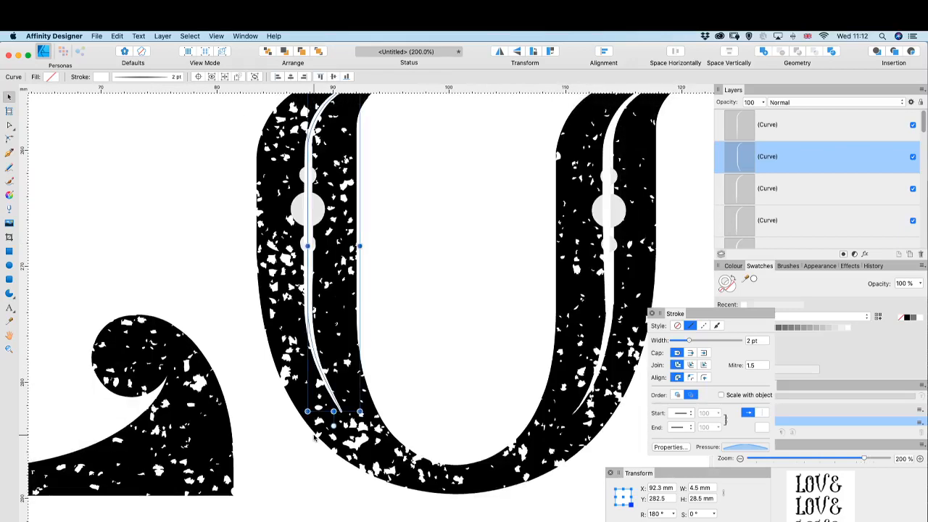
{"action": "key", "text": "super+minus"}
{"action": "scroll", "coordinate": [340, 394], "scroll_direction": "right", "scroll_amount": 5}
{"action": "scroll", "coordinate": [340, 393], "scroll_direction": "up", "scroll_amount": 3}
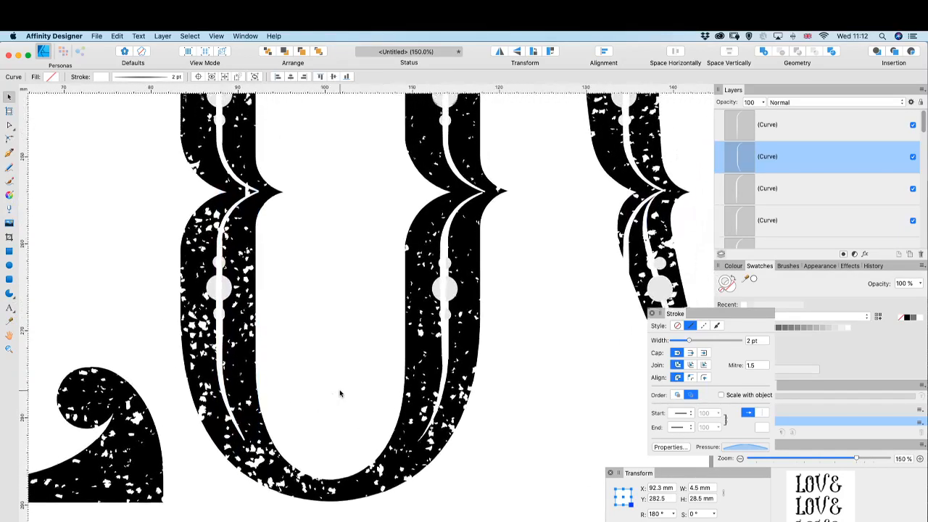
{"action": "scroll", "coordinate": [340, 394], "scroll_direction": "right", "scroll_amount": 2}
{"action": "scroll", "coordinate": [340, 394], "scroll_direction": "up", "scroll_amount": 2}
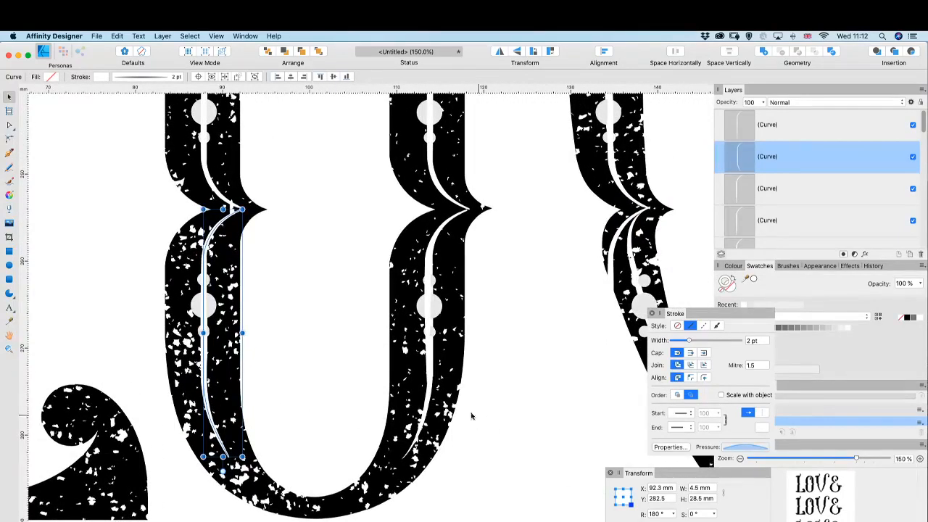
{"action": "left_click", "coordinate": [430, 381]}
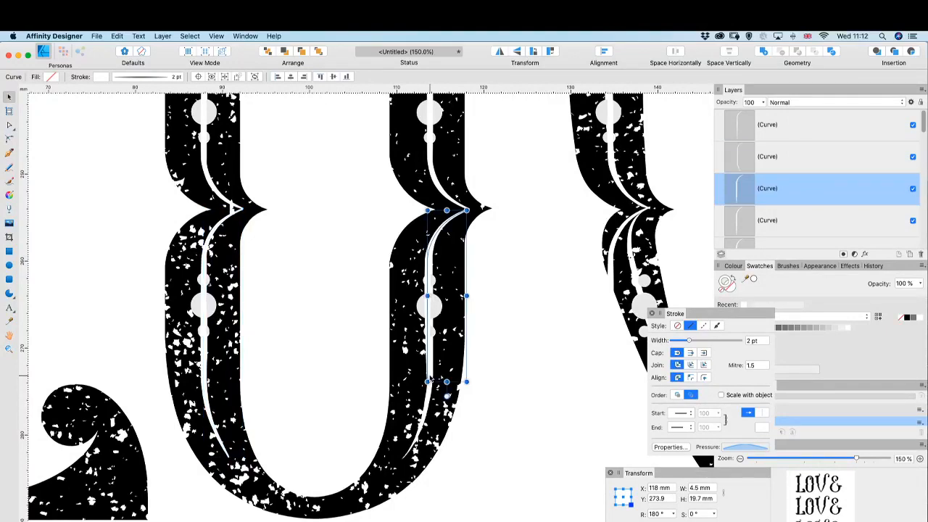
{"action": "scroll", "coordinate": [431, 380], "scroll_direction": "up", "scroll_amount": 10}
{"action": "key", "text": "a"}
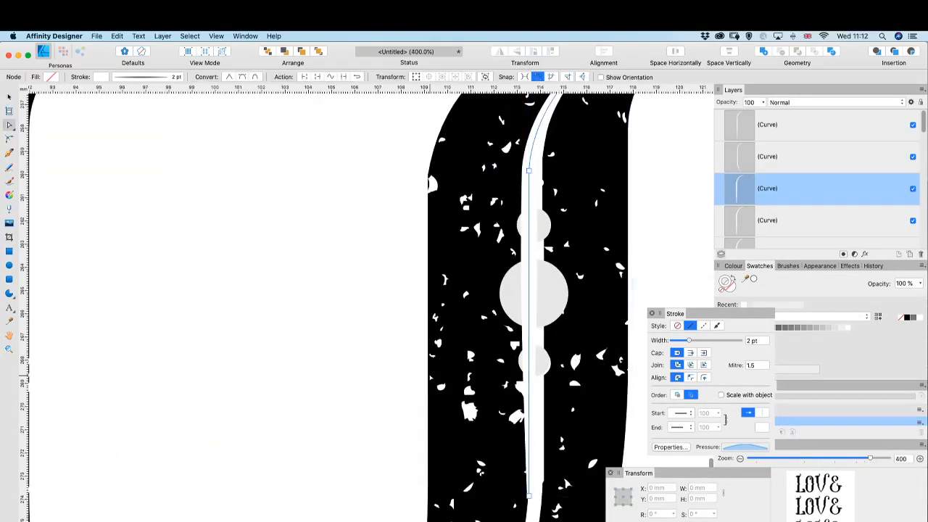
{"action": "scroll", "coordinate": [427, 370], "scroll_direction": "down", "scroll_amount": 5}
{"action": "scroll", "coordinate": [426, 370], "scroll_direction": "right", "scroll_amount": 4}
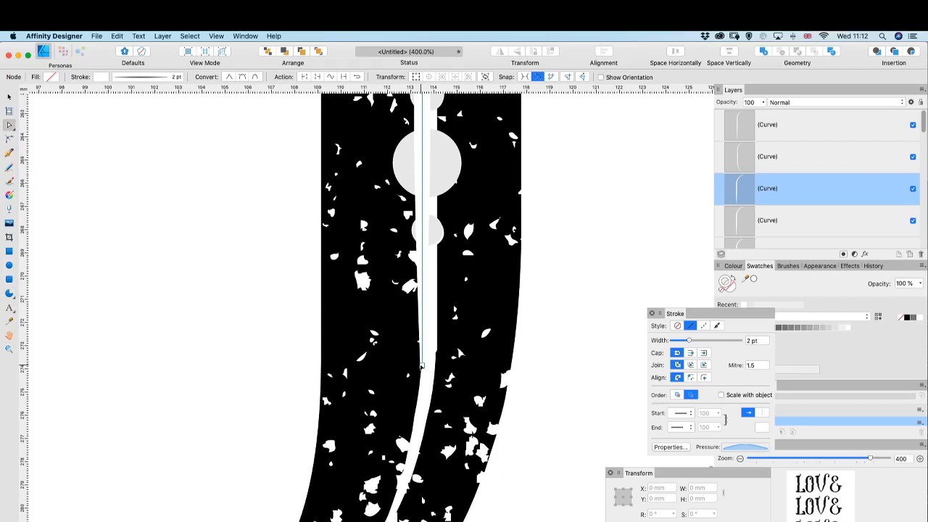
{"action": "left_click", "coordinate": [422, 366]}
{"action": "key", "text": "p"}
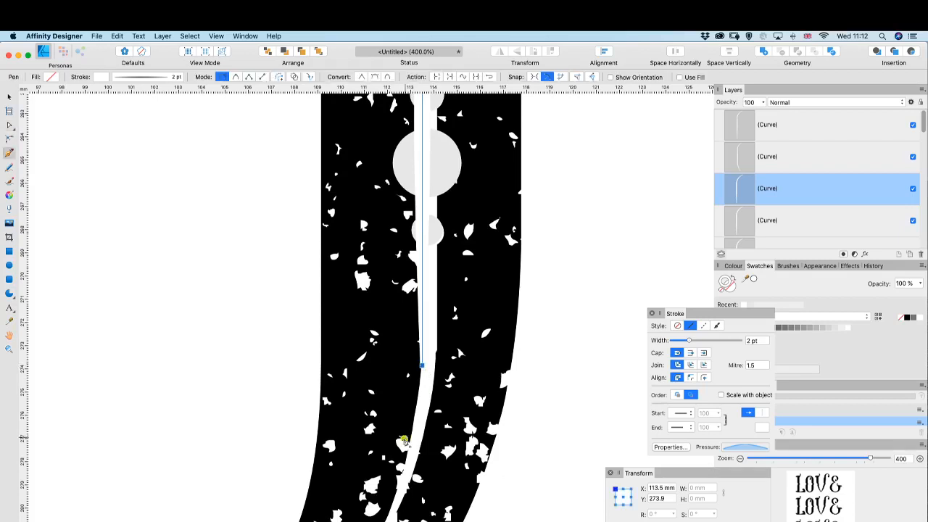
{"action": "scroll", "coordinate": [424, 370], "scroll_direction": "down", "scroll_amount": 5}
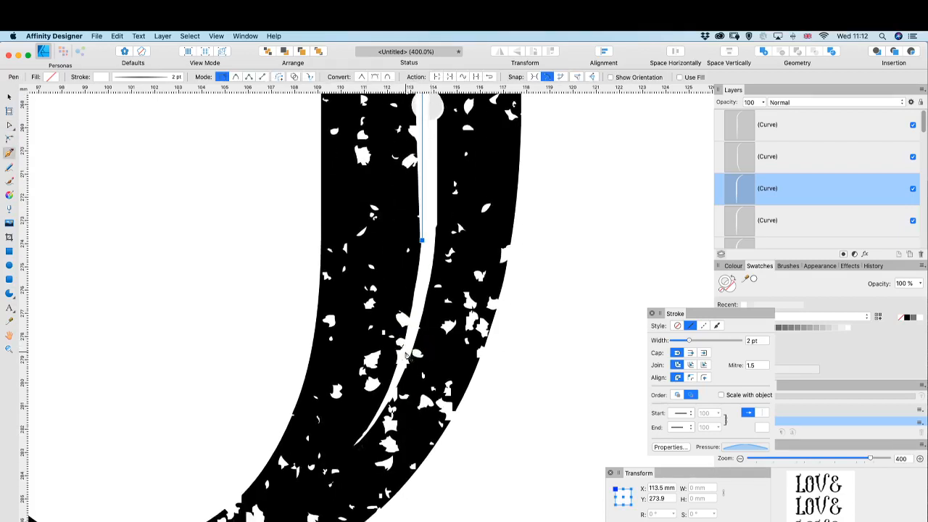
{"action": "left_click_drag", "start_coordinate": [401, 351], "coordinate": [387, 392]}
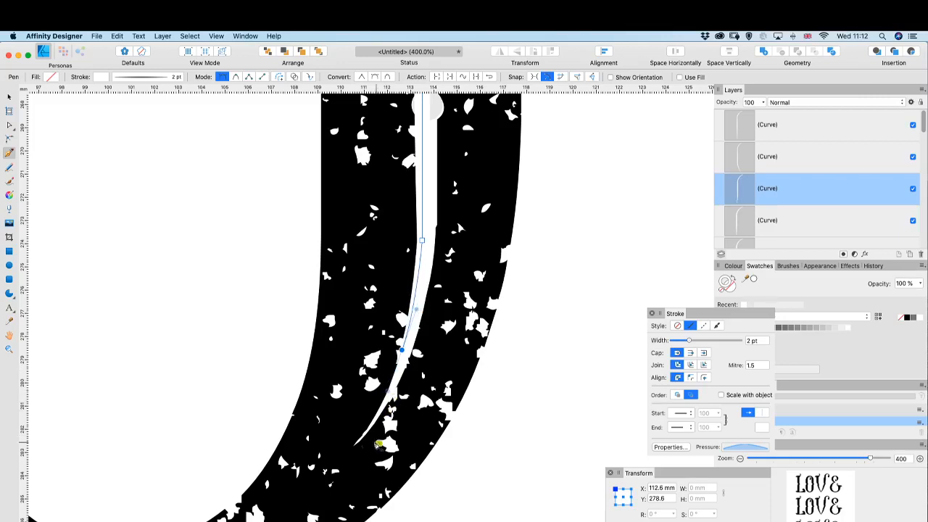
{"action": "left_click", "coordinate": [356, 441]}
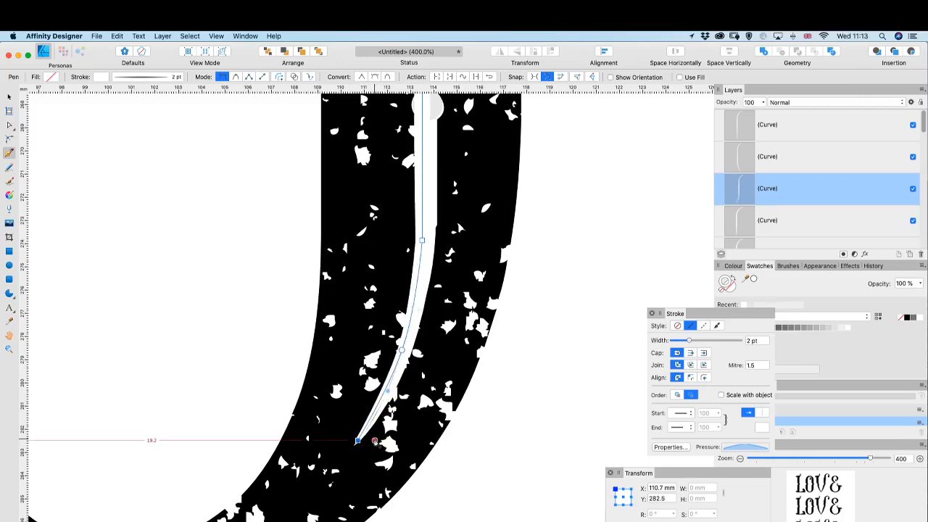
- Shift the O's right lower stroke slightly right, to about X 118.2 mm, so it runs centrally through the dots
{"action": "scroll", "coordinate": [374, 440], "scroll_direction": "up", "scroll_amount": 5}
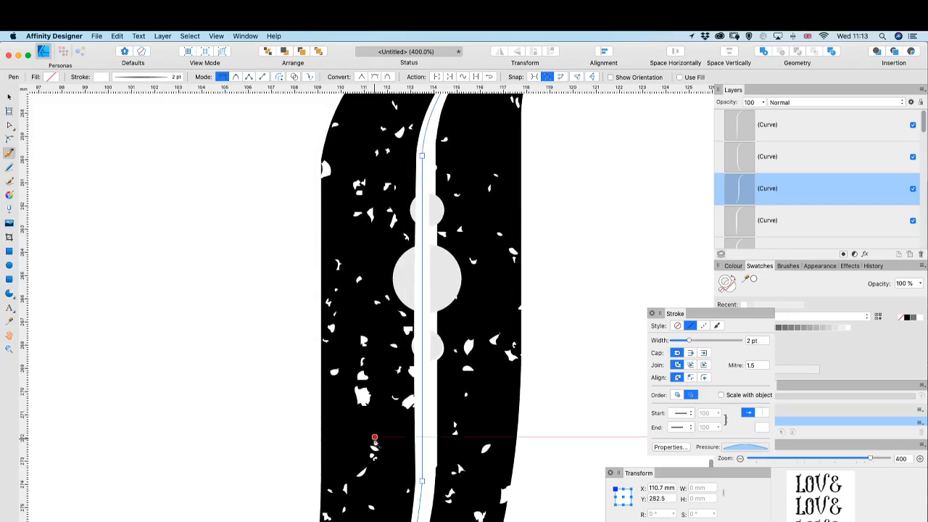
{"action": "key", "text": "v"}
{"action": "scroll", "coordinate": [374, 440], "scroll_direction": "up", "scroll_amount": 3}
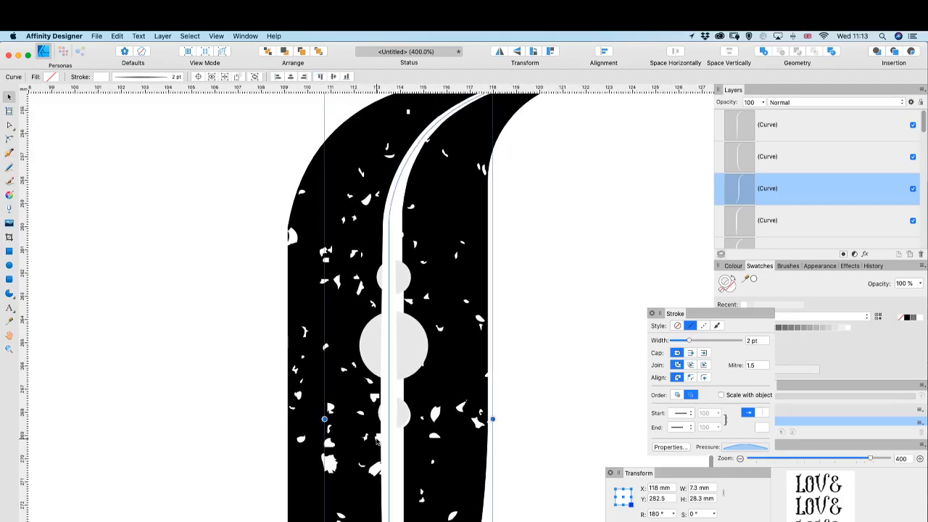
{"action": "left_click_drag", "start_coordinate": [377, 441], "coordinate": [383, 441]}
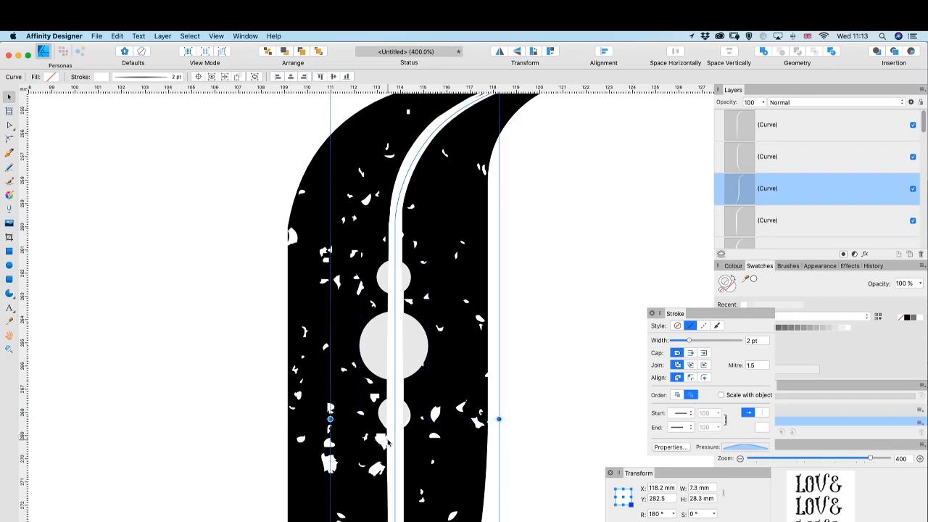
- Move the bottom end node of the O's right lower stroke slightly outward along the inline's tip, to about X 110.9 mm, Y 282.5 mm
{"action": "scroll", "coordinate": [388, 443], "scroll_direction": "down", "scroll_amount": 5}
{"action": "scroll", "coordinate": [389, 442], "scroll_direction": "down", "scroll_amount": 3}
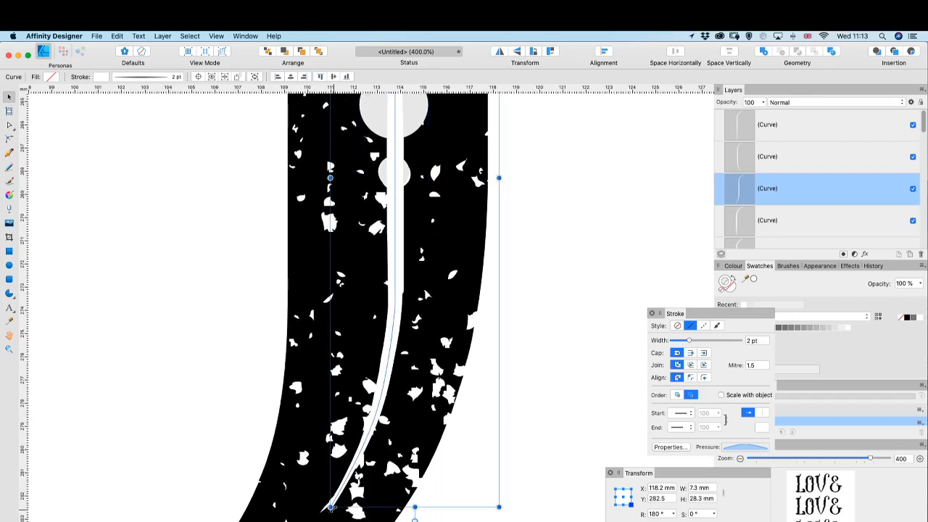
{"action": "key", "text": "a"}
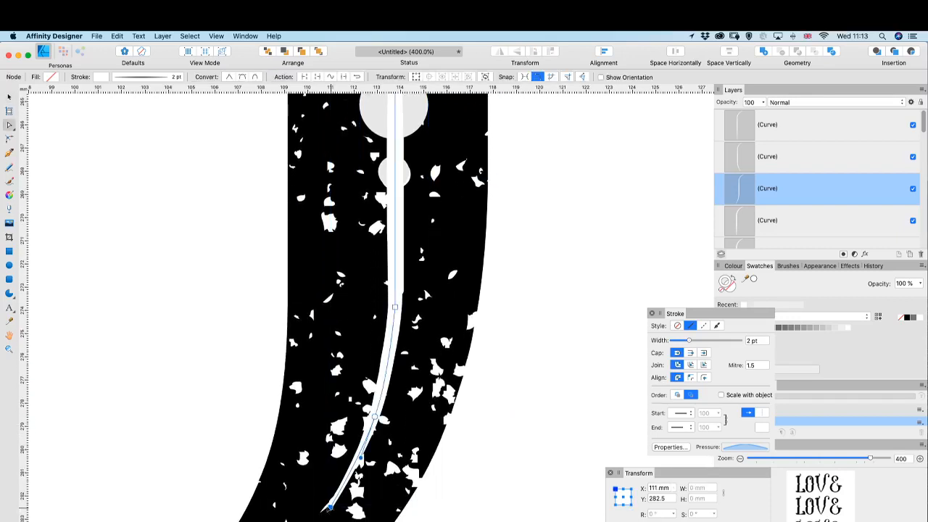
{"action": "left_click_drag", "start_coordinate": [329, 507], "coordinate": [325, 509]}
- Continue the O's right upper inline stroke from its top node, curving through about X 112.9 mm, Y 229.1 mm to the tip at X 111.2 mm, Y 225.9 mm
{"action": "scroll", "coordinate": [387, 431], "scroll_direction": "up", "scroll_amount": 12}
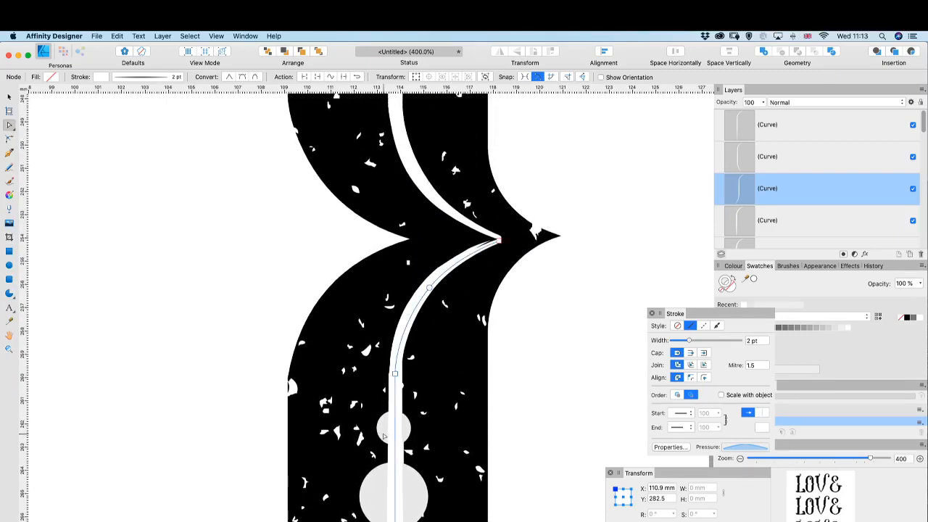
{"action": "scroll", "coordinate": [385, 433], "scroll_direction": "up", "scroll_amount": 10}
{"action": "scroll", "coordinate": [387, 428], "scroll_direction": "up", "scroll_amount": 10}
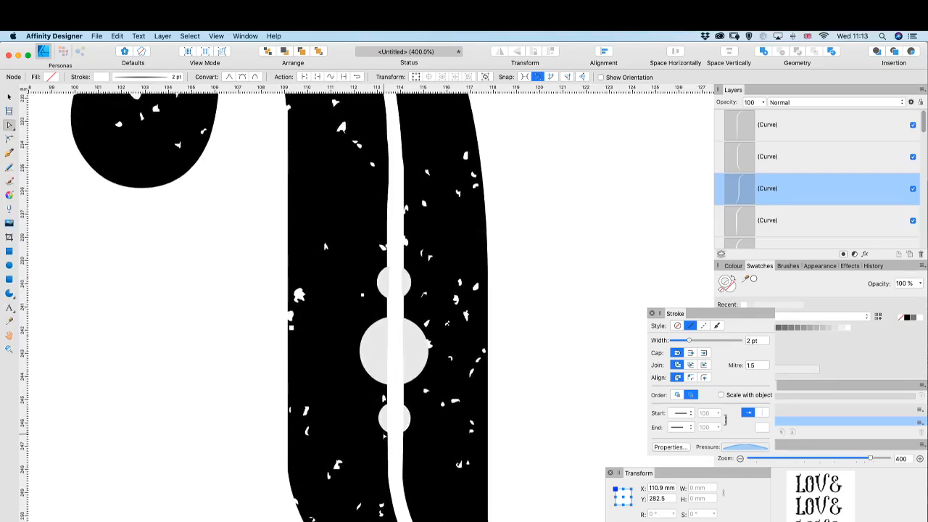
{"action": "scroll", "coordinate": [388, 424], "scroll_direction": "up", "scroll_amount": 5}
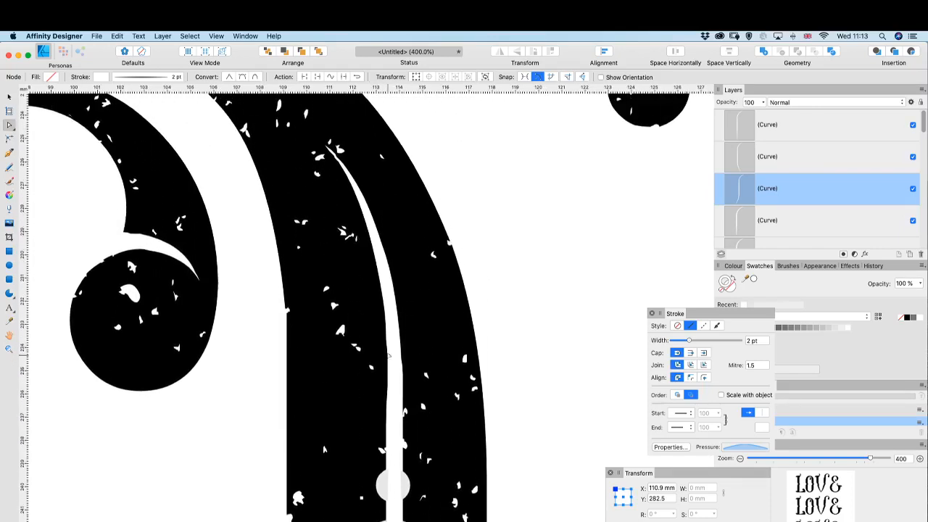
{"action": "left_click", "coordinate": [399, 419]}
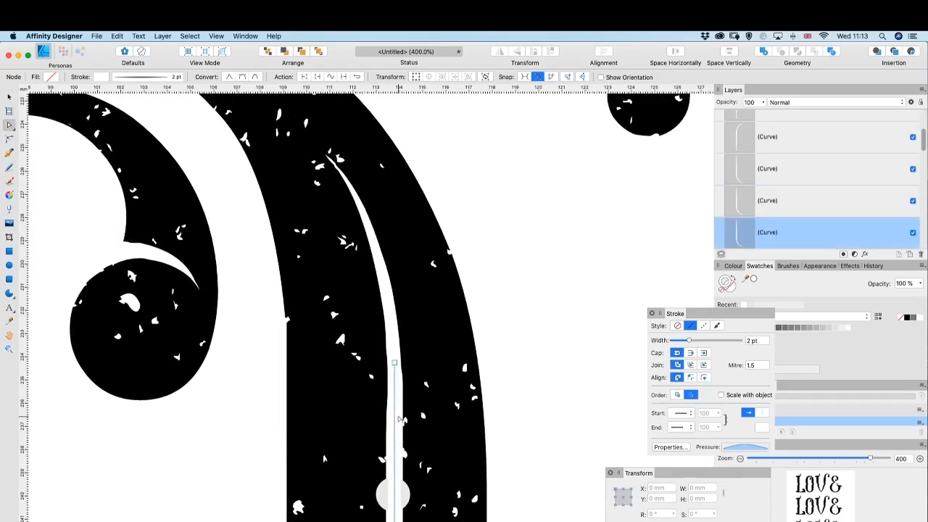
{"action": "left_click", "coordinate": [394, 365]}
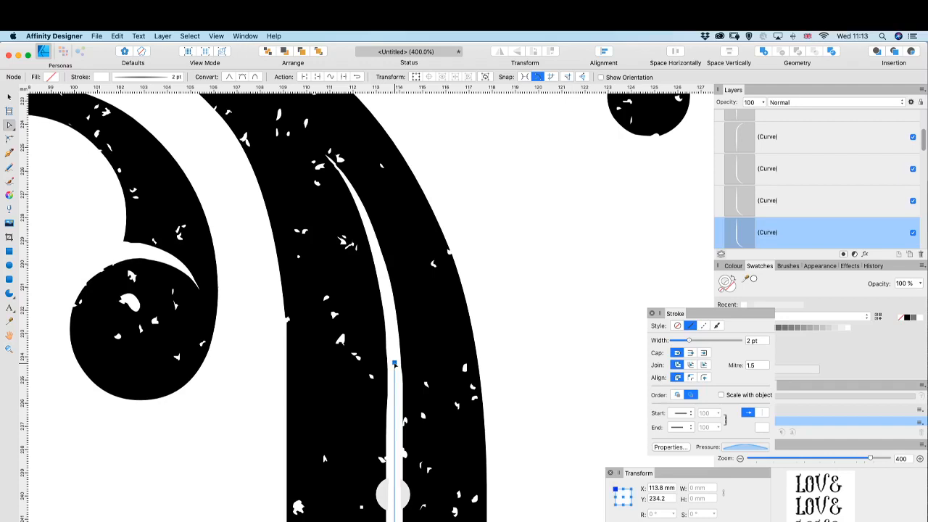
{"action": "key", "text": "p"}
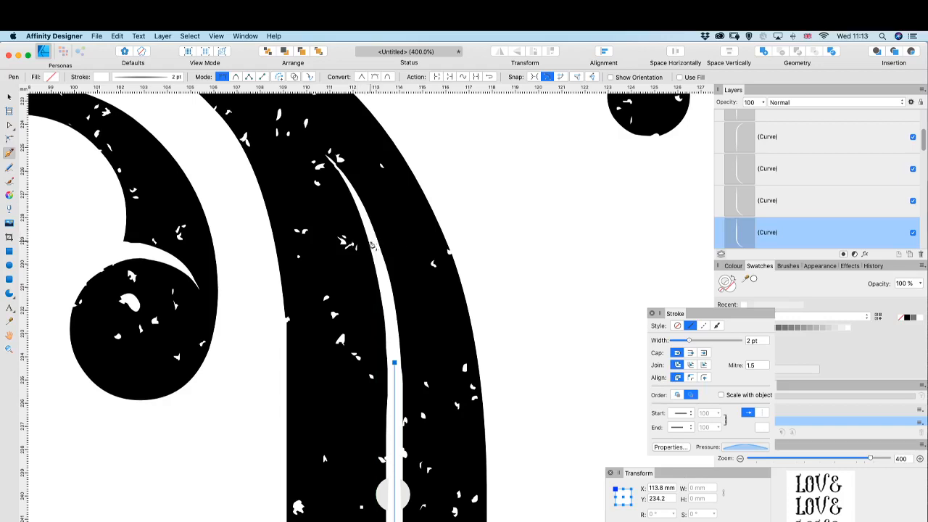
{"action": "left_click", "coordinate": [373, 241]}
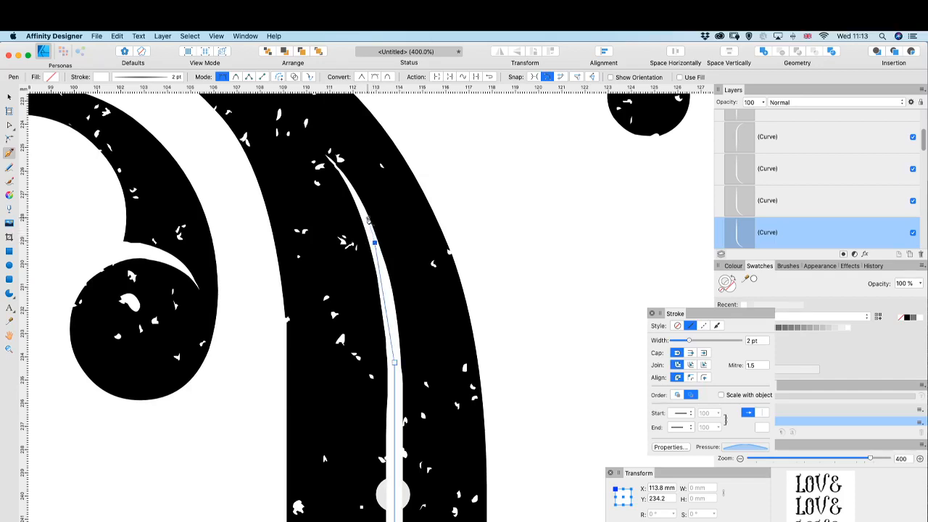
{"action": "left_click_drag", "start_coordinate": [369, 220], "coordinate": [360, 203]}
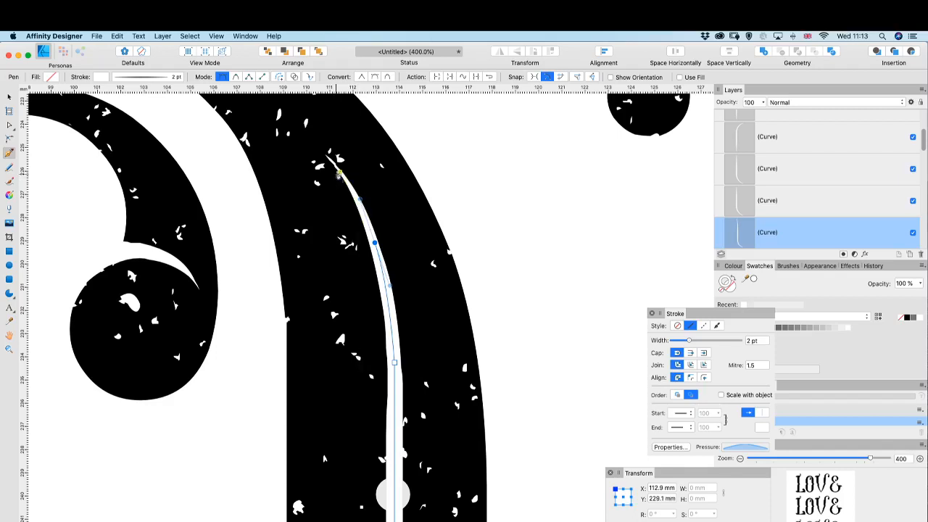
{"action": "left_click", "coordinate": [335, 169]}
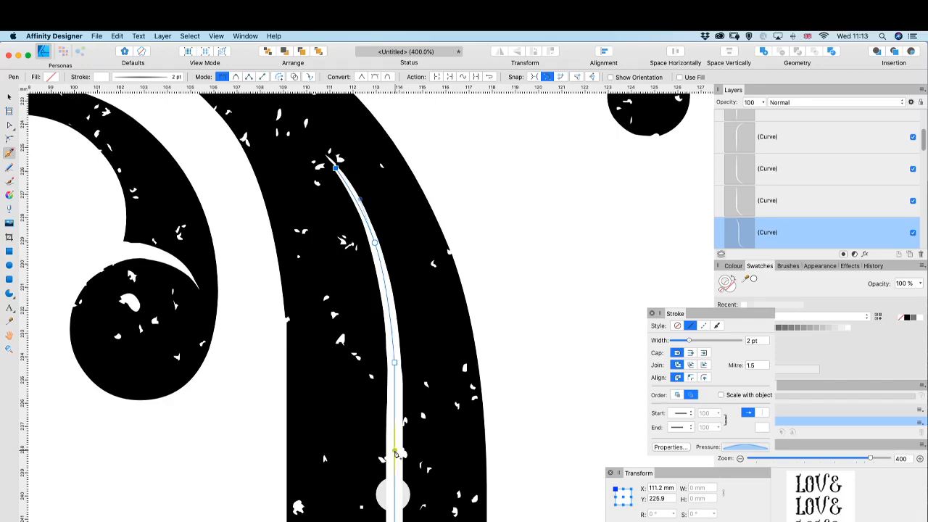
- Continue the O's left upper inline stroke from its top node, curving through about X 88.6 mm, Y 230 mm to the tip at X 90.5 mm, Y 225.9 mm
{"action": "scroll", "coordinate": [428, 464], "scroll_direction": "down", "scroll_amount": 5}
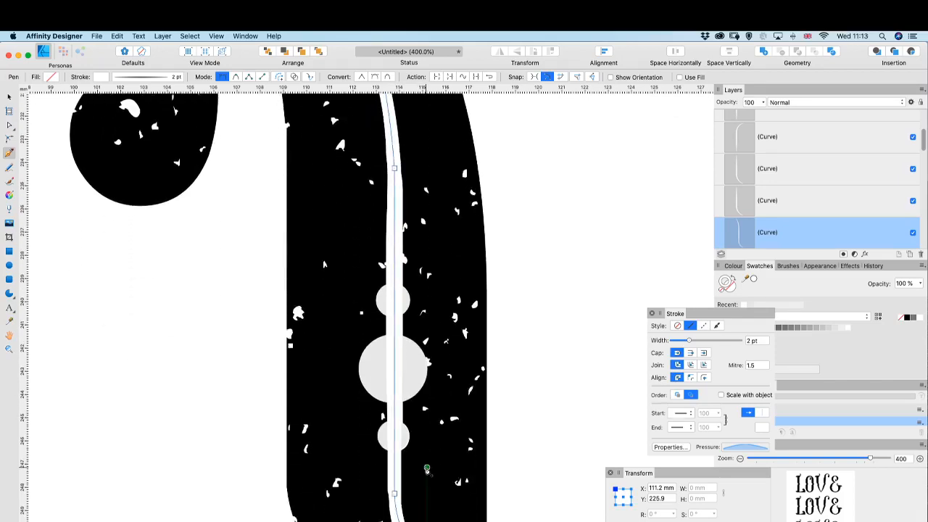
{"action": "scroll", "coordinate": [427, 470], "scroll_direction": "right", "scroll_amount": 15}
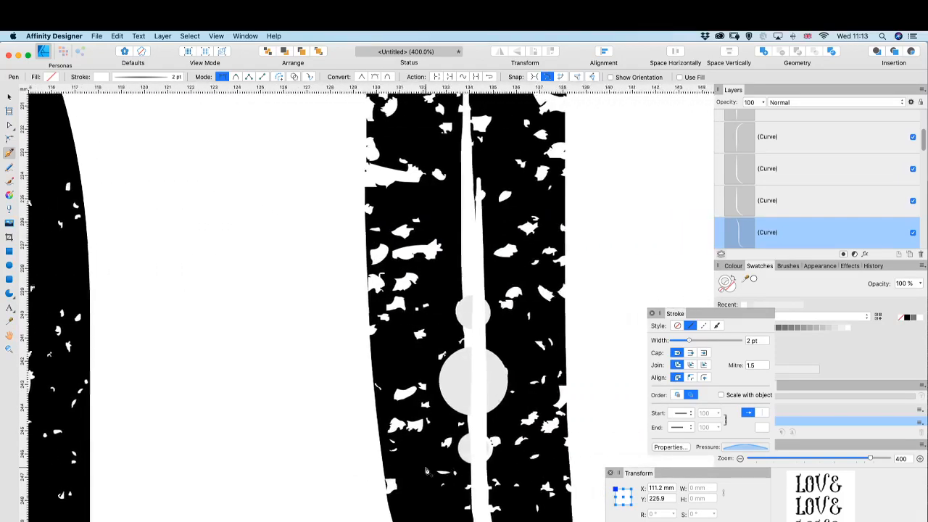
{"action": "scroll", "coordinate": [427, 469], "scroll_direction": "right", "scroll_amount": 4}
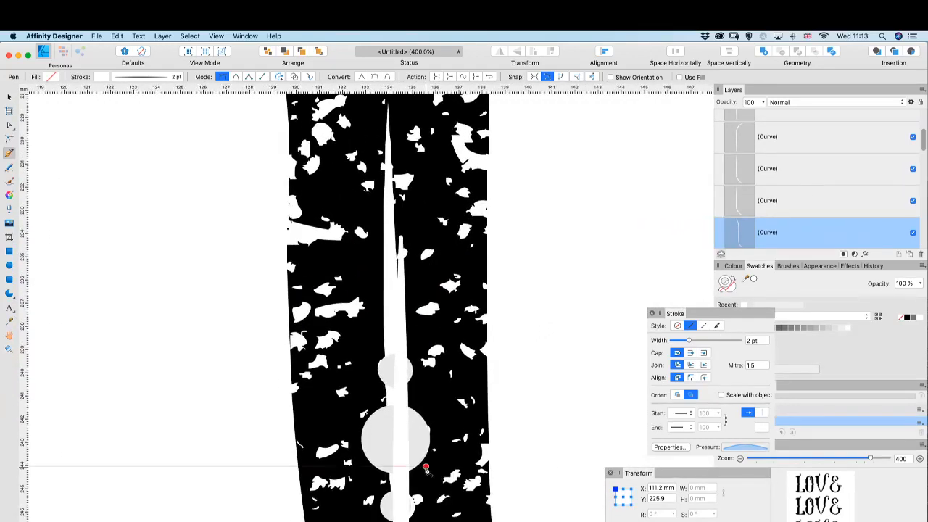
{"action": "scroll", "coordinate": [429, 468], "scroll_direction": "down", "scroll_amount": 5}
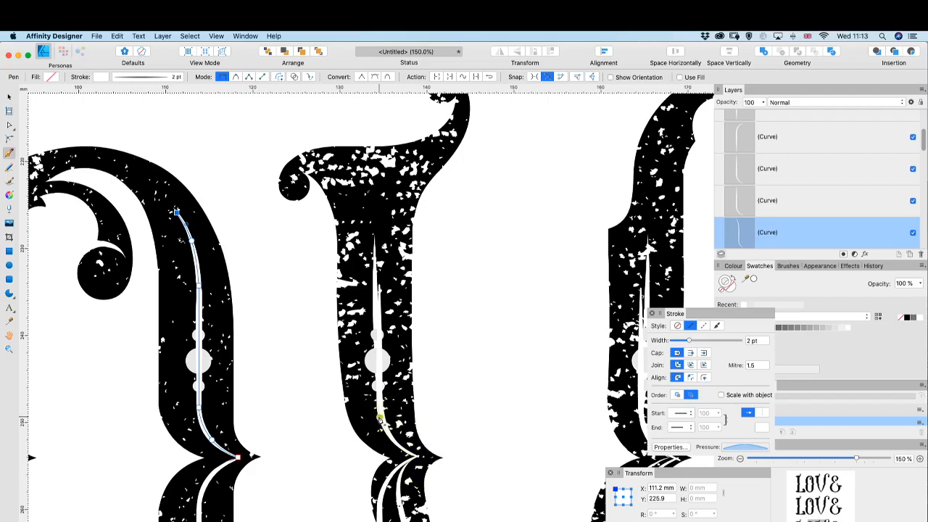
{"action": "scroll", "coordinate": [382, 420], "scroll_direction": "down", "scroll_amount": 4}
{"action": "scroll", "coordinate": [382, 421], "scroll_direction": "left", "scroll_amount": 2}
{"action": "scroll", "coordinate": [382, 421], "scroll_direction": "left", "scroll_amount": 6}
{"action": "scroll", "coordinate": [382, 421], "scroll_direction": "up", "scroll_amount": 4}
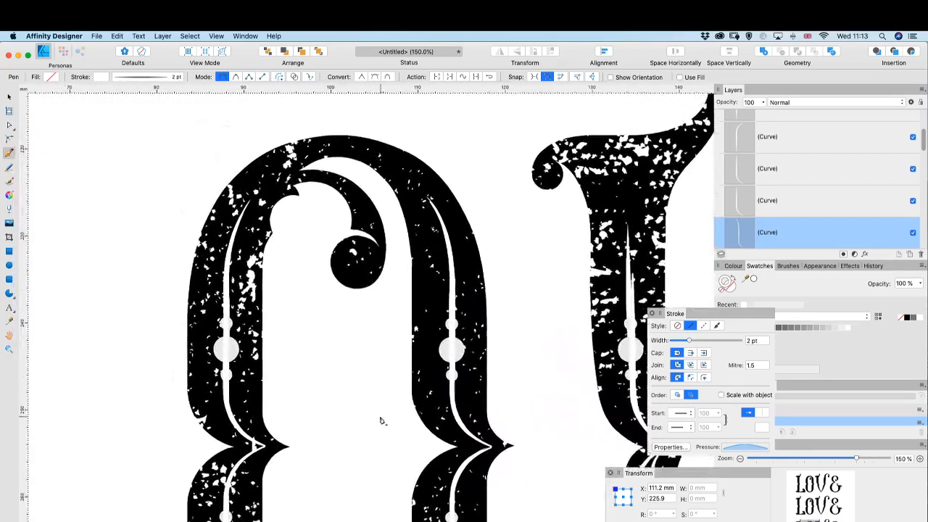
{"action": "key", "text": "a"}
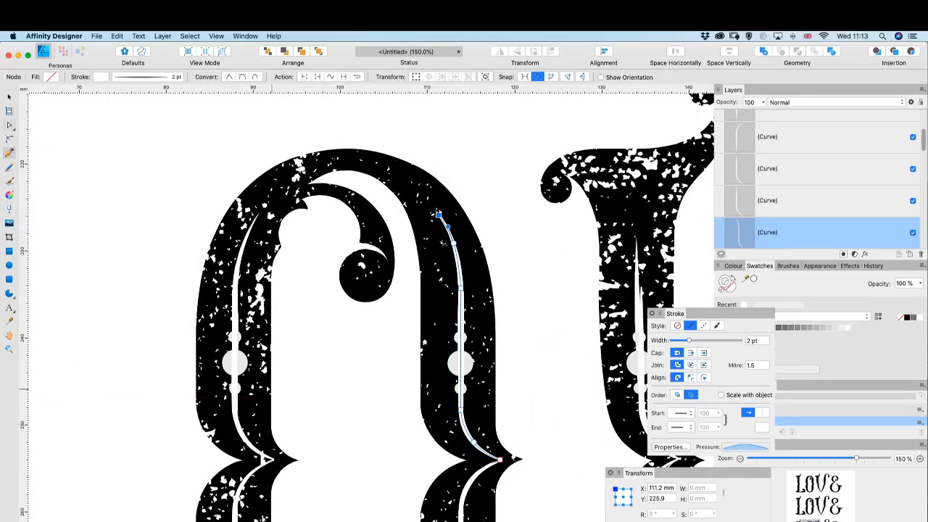
{"action": "left_click", "coordinate": [235, 367]}
{"action": "key", "text": "super+equal"}
{"action": "key", "text": "super+equal"}
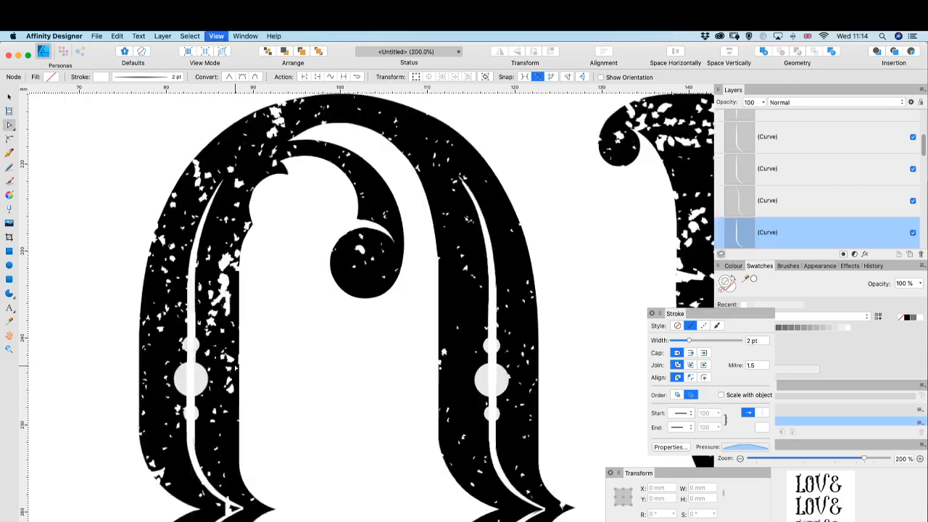
{"action": "scroll", "coordinate": [235, 367], "scroll_direction": "up", "scroll_amount": 5}
{"action": "scroll", "coordinate": [235, 367], "scroll_direction": "left", "scroll_amount": 3}
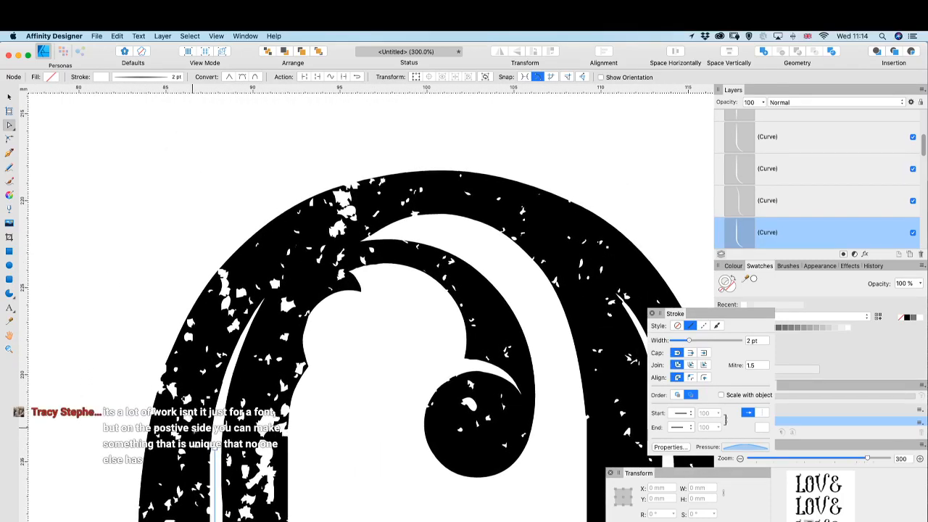
{"action": "left_click", "coordinate": [215, 449]}
{"action": "key", "text": "p"}
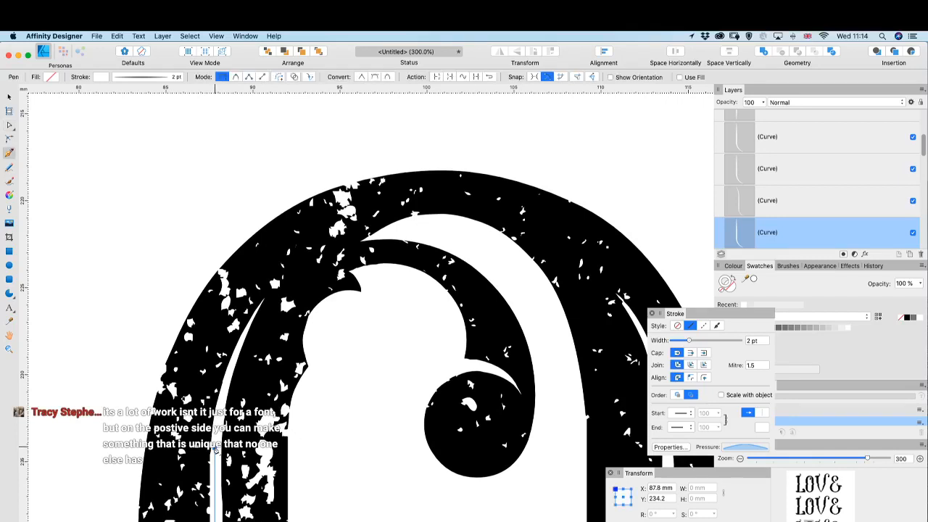
{"action": "left_click", "coordinate": [228, 377]}
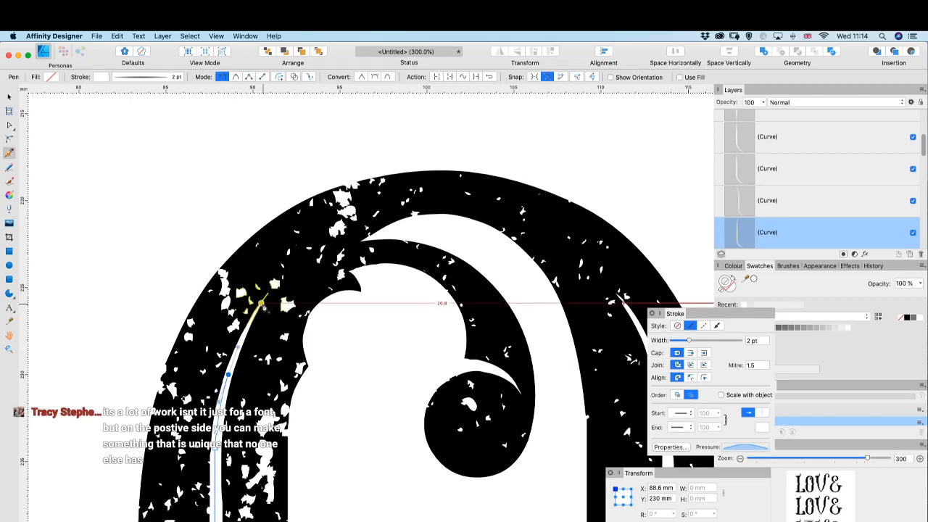
{"action": "left_click", "coordinate": [262, 303]}
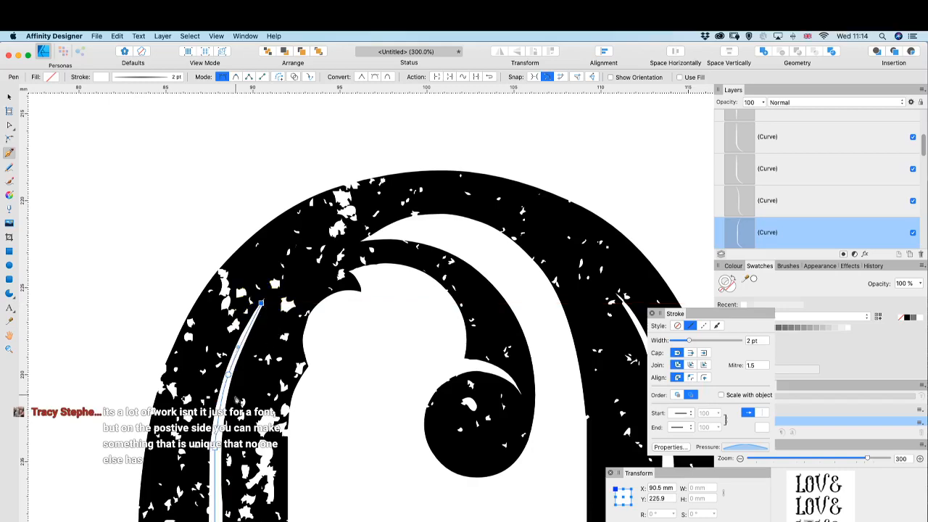
- Move the top end node of the V's left upper stroke to about X 133.9 mm, Y 229 mm, following the tapered inline
{"action": "scroll", "coordinate": [234, 400], "scroll_direction": "down", "scroll_amount": 5}
{"action": "scroll", "coordinate": [233, 400], "scroll_direction": "right", "scroll_amount": 5}
{"action": "scroll", "coordinate": [234, 401], "scroll_direction": "right", "scroll_amount": 10}
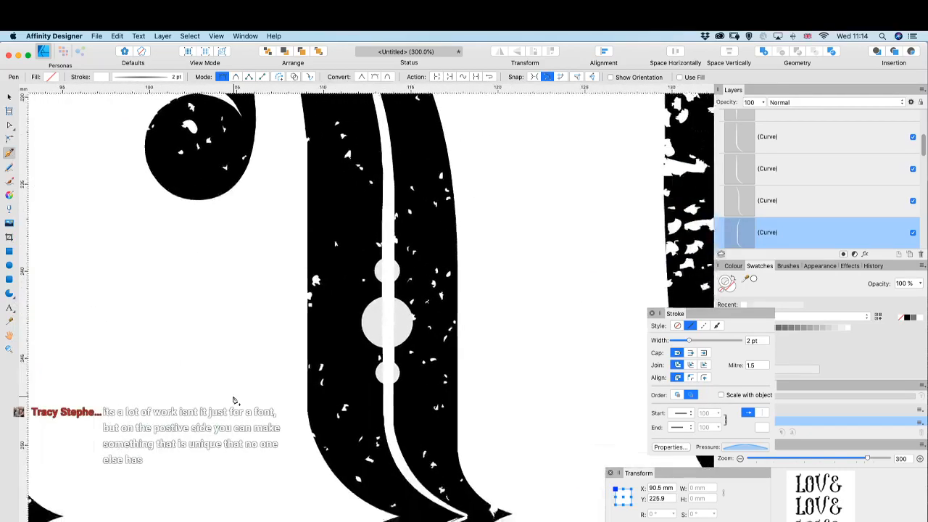
{"action": "key", "text": "v"}
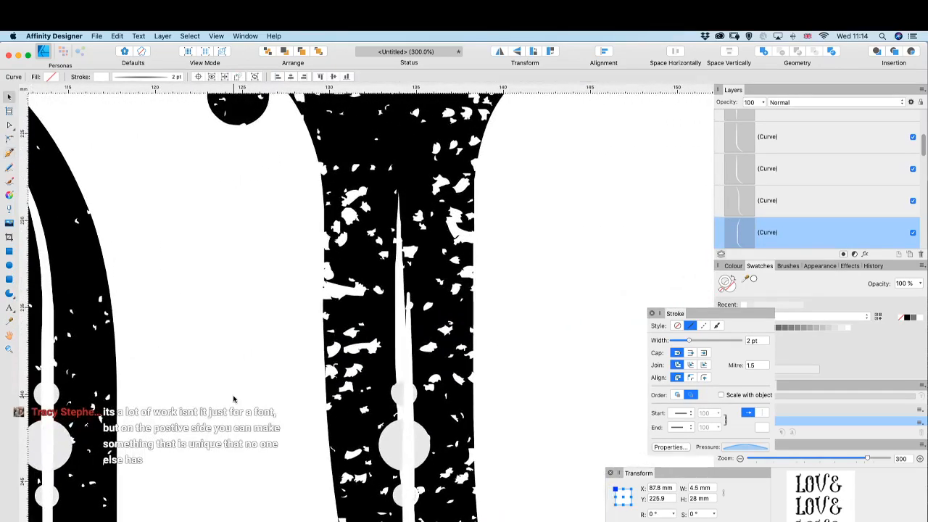
{"action": "key", "text": "super+1"}
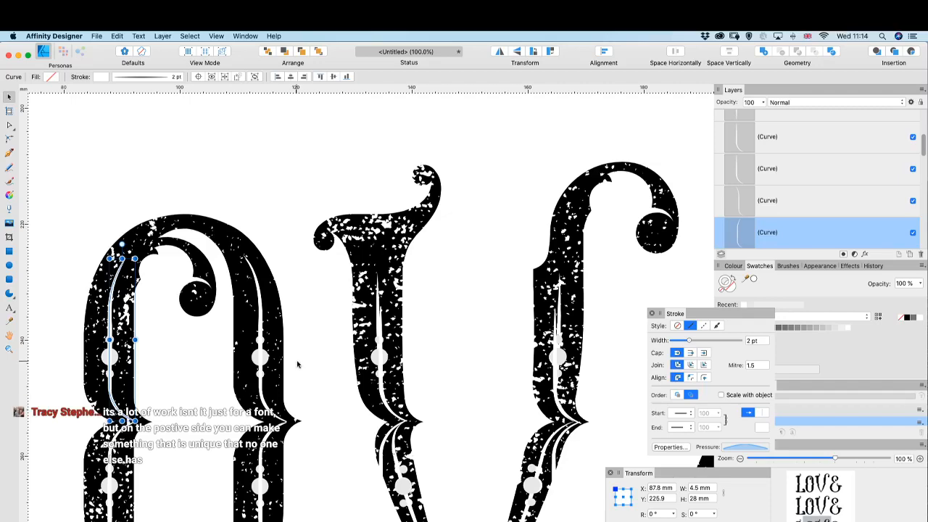
{"action": "key", "text": "super+plus"}
{"action": "key", "text": "super+plus"}
{"action": "key", "text": "super+plus"}
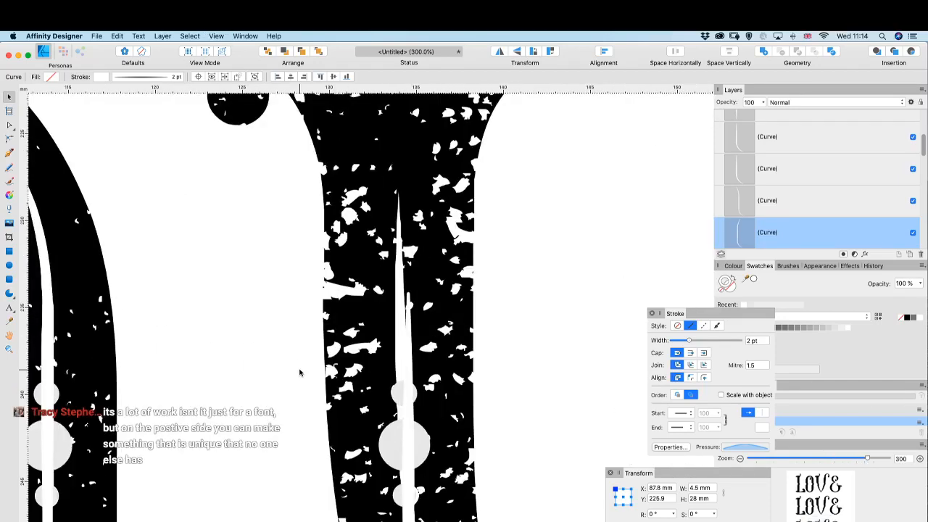
{"action": "scroll", "coordinate": [299, 372], "scroll_direction": "right", "scroll_amount": 6}
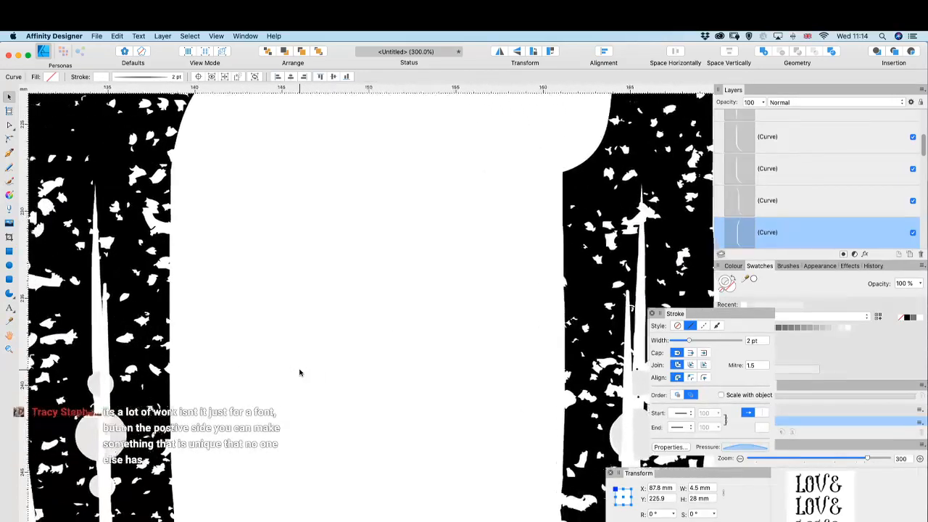
{"action": "scroll", "coordinate": [299, 373], "scroll_direction": "left", "scroll_amount": 3}
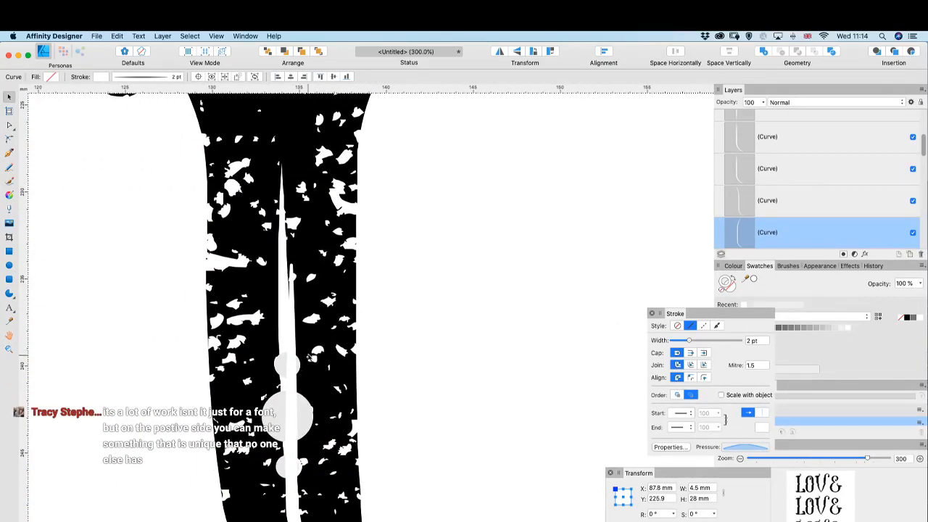
{"action": "left_click", "coordinate": [294, 349]}
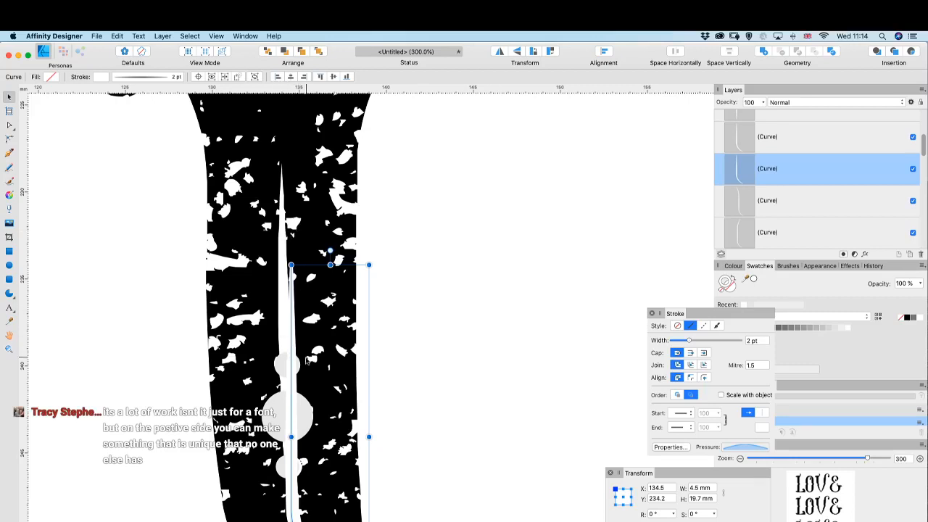
{"action": "key", "text": "a"}
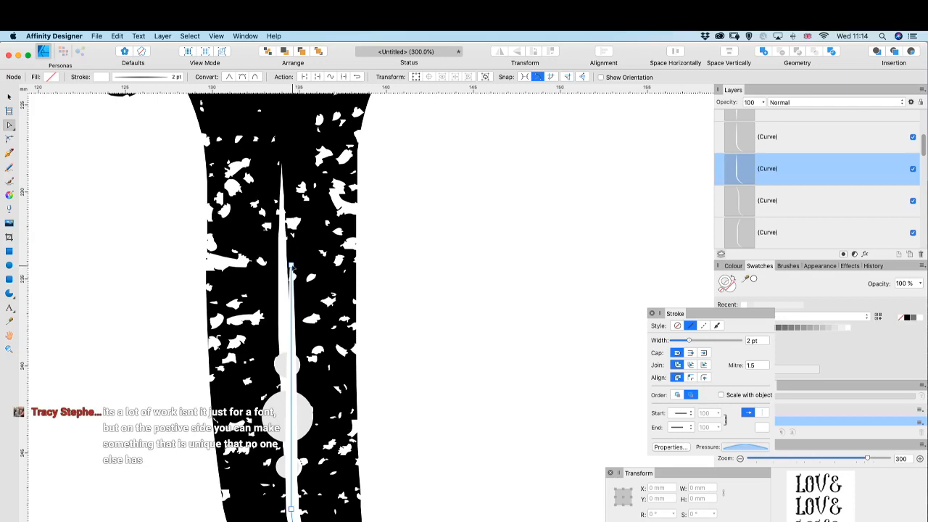
{"action": "left_click_drag", "start_coordinate": [290, 267], "coordinate": [280, 177]}
- Reshape the curve of the V's left lower stroke along the inline, moving its nodes to about X 136.9 mm, Y 260.3 mm and X 136.9 mm, Y 255.7 mm
{"action": "scroll", "coordinate": [285, 474], "scroll_direction": "down", "scroll_amount": 10}
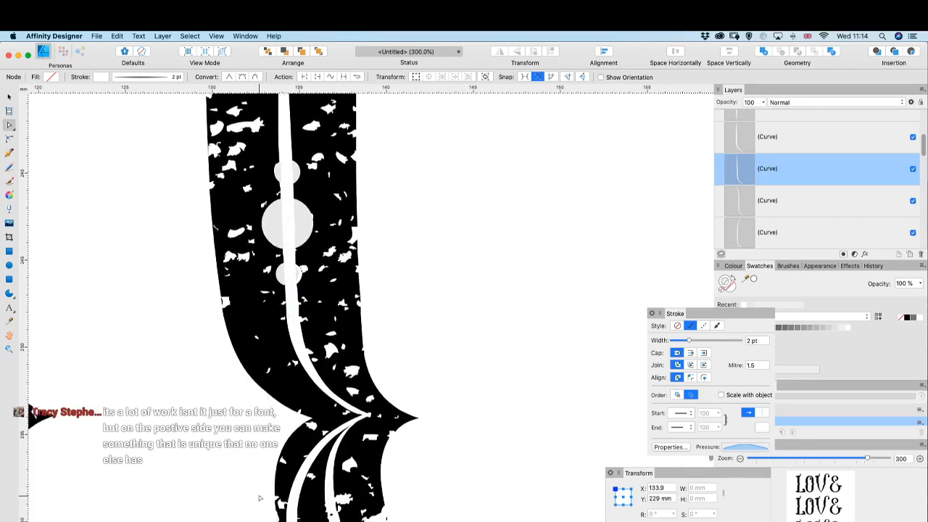
{"action": "scroll", "coordinate": [286, 475], "scroll_direction": "down", "scroll_amount": 1}
{"action": "left_click", "coordinate": [293, 280]}
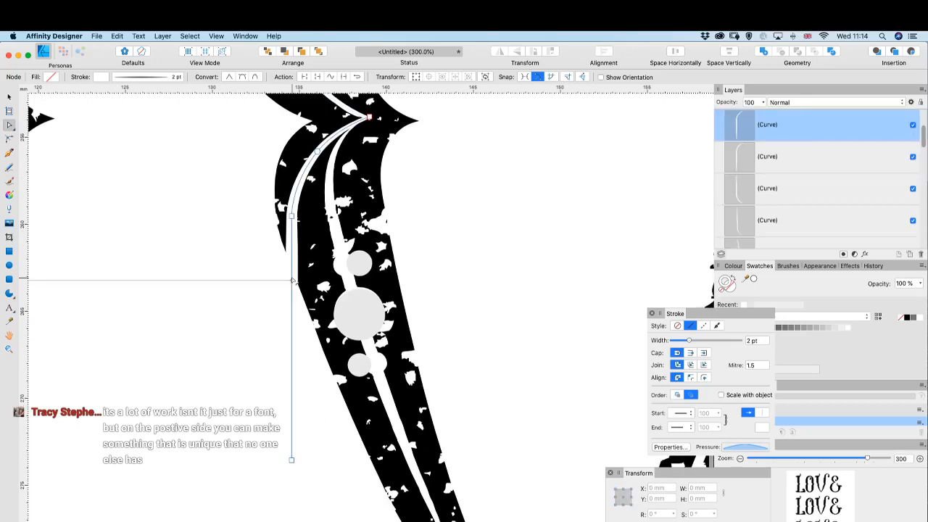
{"action": "left_click_drag", "start_coordinate": [293, 217], "coordinate": [332, 230]}
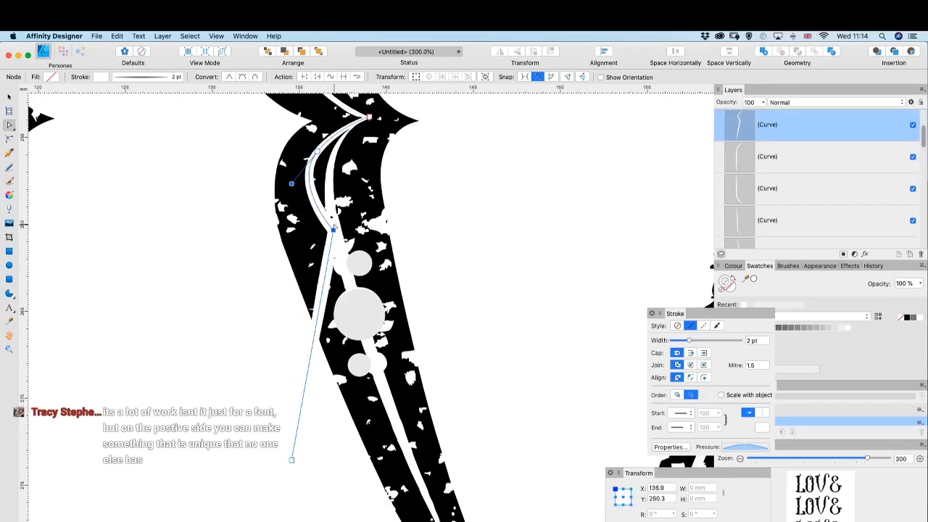
{"action": "left_click_drag", "start_coordinate": [317, 154], "coordinate": [331, 150]}
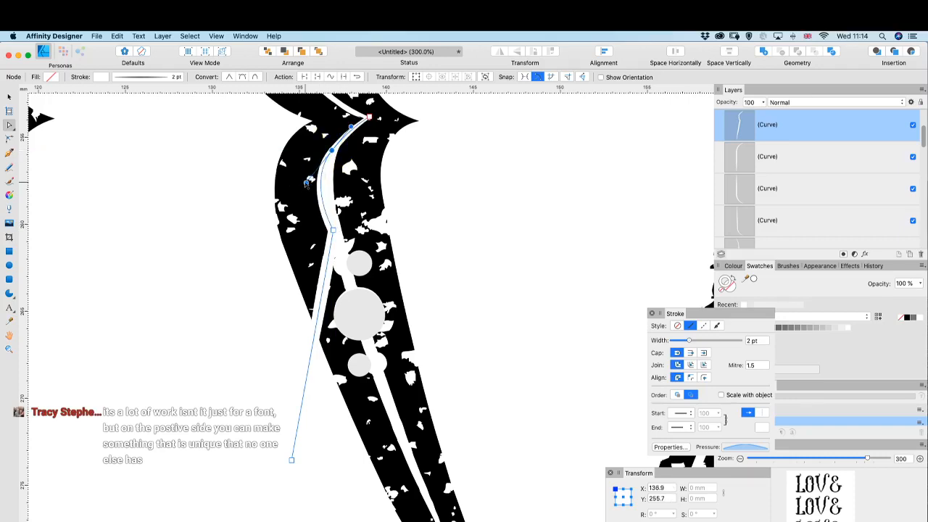
{"action": "left_click_drag", "start_coordinate": [307, 182], "coordinate": [319, 192]}
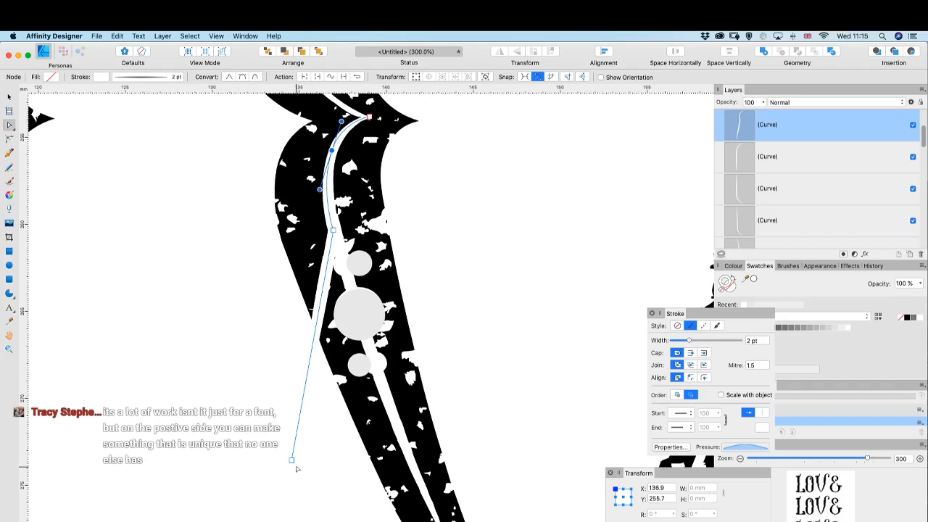
- Move the V's left lower stroke tip to about X 143.7 mm, Y 278.9 mm and add a smooth node at about X 139.9 mm, Y 269.4 mm
{"action": "left_click_drag", "start_coordinate": [292, 460], "coordinate": [436, 516]}
{"action": "scroll", "coordinate": [436, 516], "scroll_direction": "down", "scroll_amount": 5}
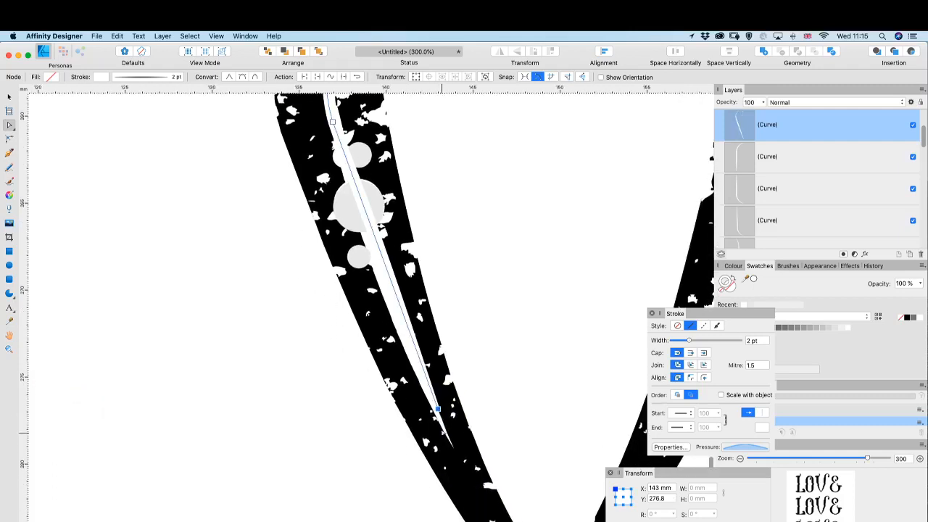
{"action": "left_click_drag", "start_coordinate": [438, 411], "coordinate": [451, 445]}
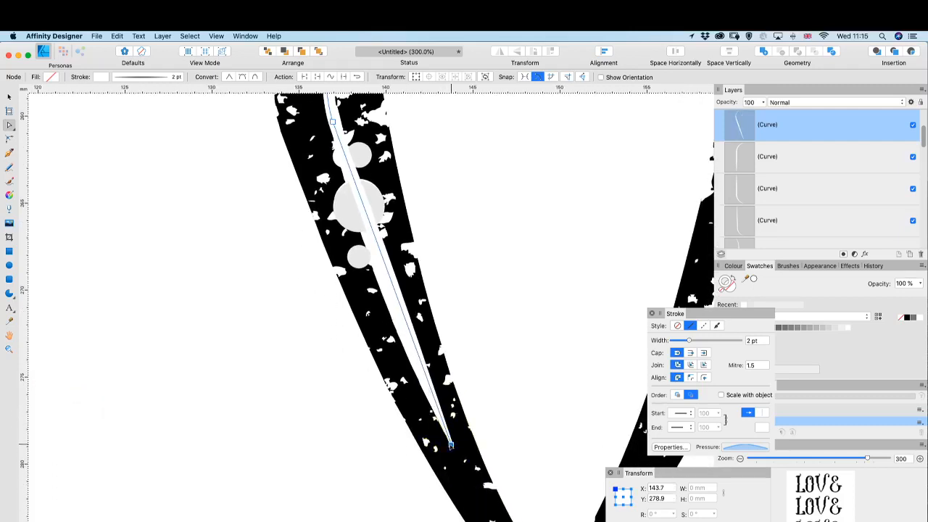
{"action": "left_click", "coordinate": [388, 275]}
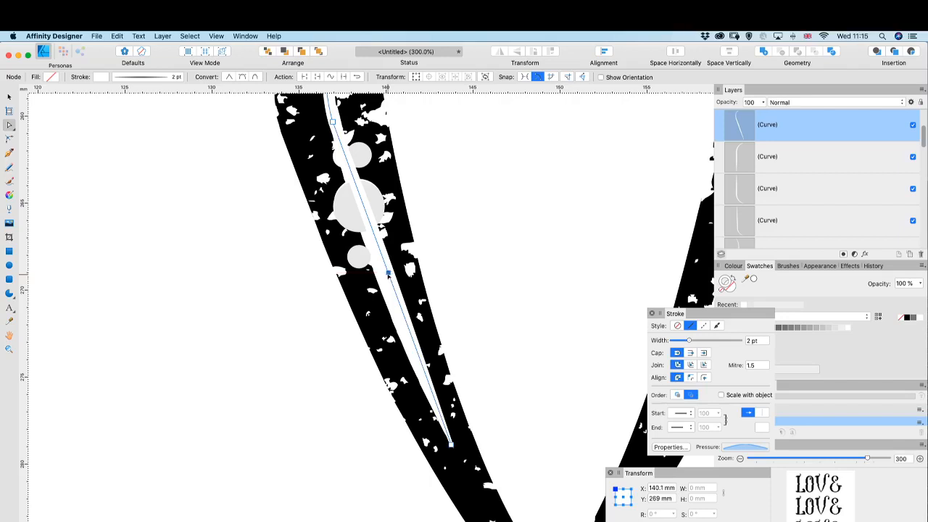
{"action": "scroll", "coordinate": [387, 277], "scroll_direction": "up", "scroll_amount": 1}
{"action": "mouse_move", "coordinate": [381, 280]}
{"action": "left_mouse_down"}
{"action": "mouse_move", "coordinate": [367, 290]}
{"action": "mouse_move", "coordinate": [377, 289]}
{"action": "left_mouse_up"}
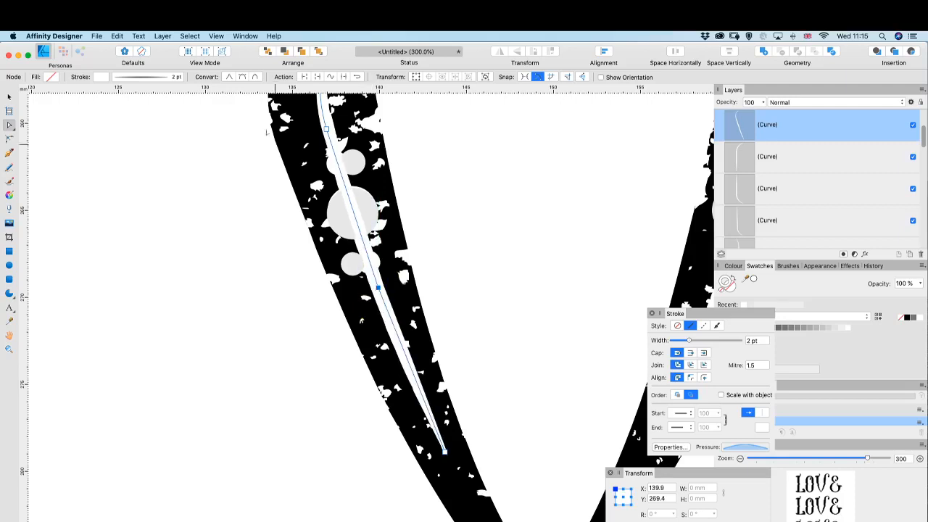
{"action": "left_click", "coordinate": [242, 77]}
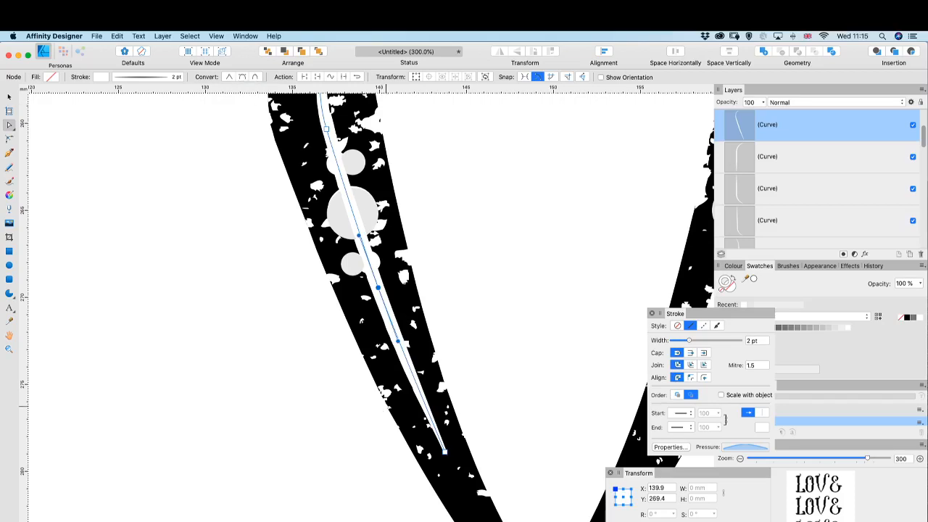
- Move the top end node of the V's right upper stroke to about X 165.3 mm, Y 230.3 mm, following the tapered inline
{"action": "scroll", "coordinate": [417, 390], "scroll_direction": "up", "scroll_amount": 5}
{"action": "scroll", "coordinate": [417, 390], "scroll_direction": "right", "scroll_amount": 5}
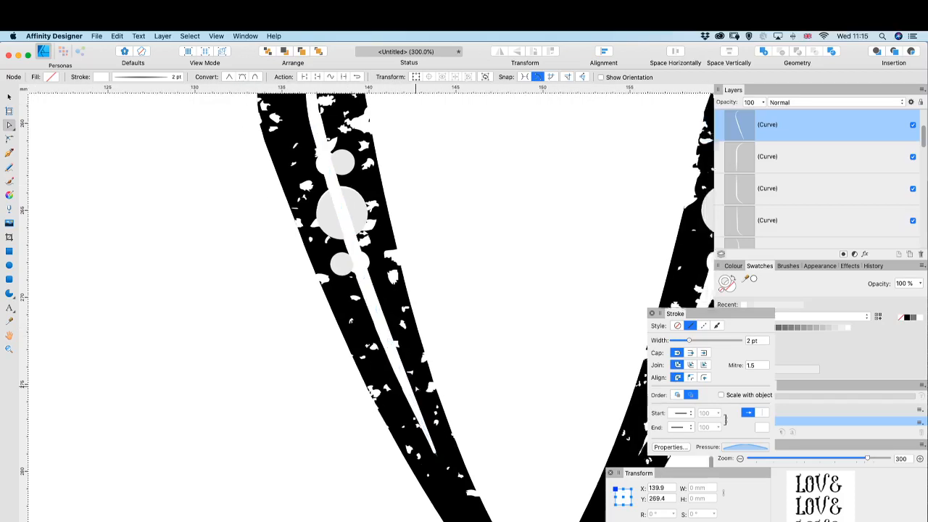
{"action": "scroll", "coordinate": [416, 389], "scroll_direction": "right", "scroll_amount": 5}
{"action": "scroll", "coordinate": [416, 389], "scroll_direction": "down", "scroll_amount": 3}
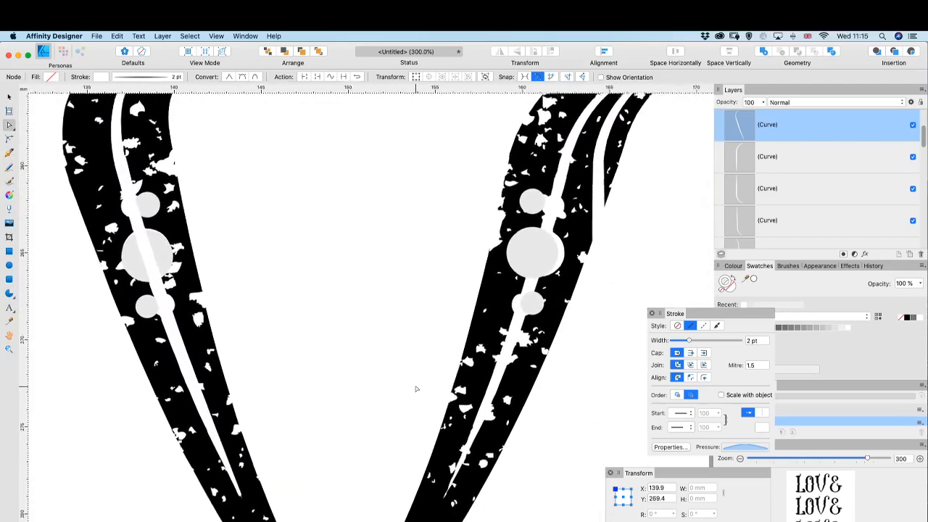
{"action": "scroll", "coordinate": [602, 262], "scroll_direction": "up", "scroll_amount": 10}
{"action": "scroll", "coordinate": [602, 262], "scroll_direction": "right", "scroll_amount": 5}
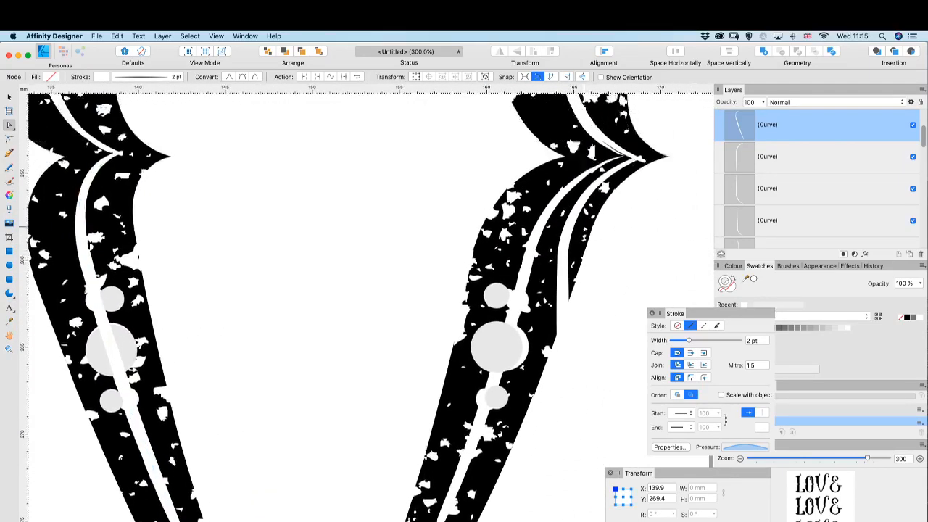
{"action": "scroll", "coordinate": [584, 229], "scroll_direction": "up", "scroll_amount": 6}
{"action": "scroll", "coordinate": [584, 229], "scroll_direction": "right", "scroll_amount": 2}
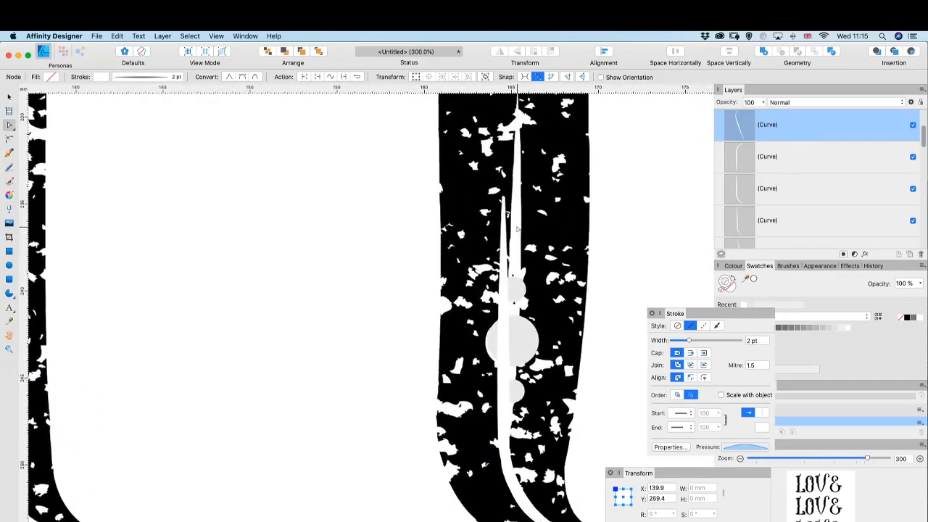
{"action": "left_click", "coordinate": [490, 240]}
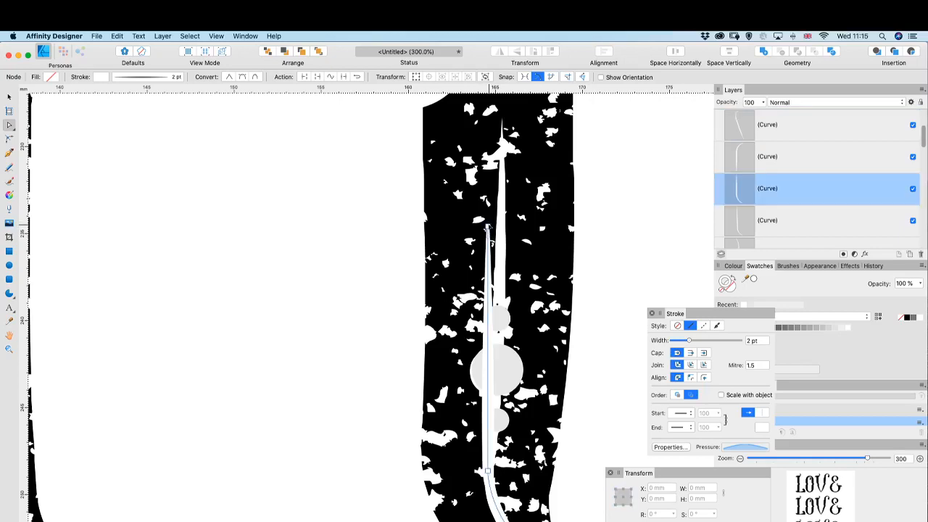
{"action": "left_click", "coordinate": [488, 227]}
{"action": "left_click_drag", "start_coordinate": [488, 227], "coordinate": [501, 152]}
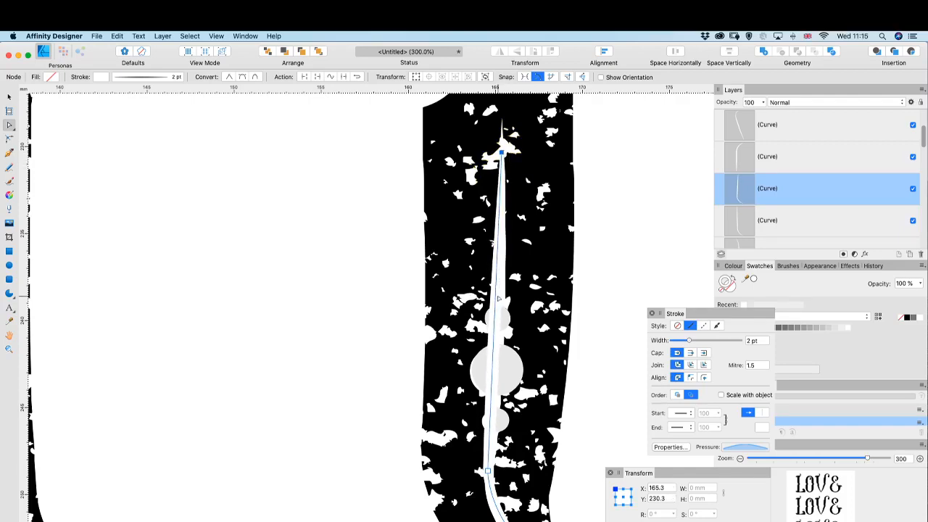
- Add a smooth node to the V's right upper stroke at about X 165.1, Y 241.5 mm and move its lower curve node to about X 165.8, Y 252.2 mm
{"action": "key", "text": "super+1"}
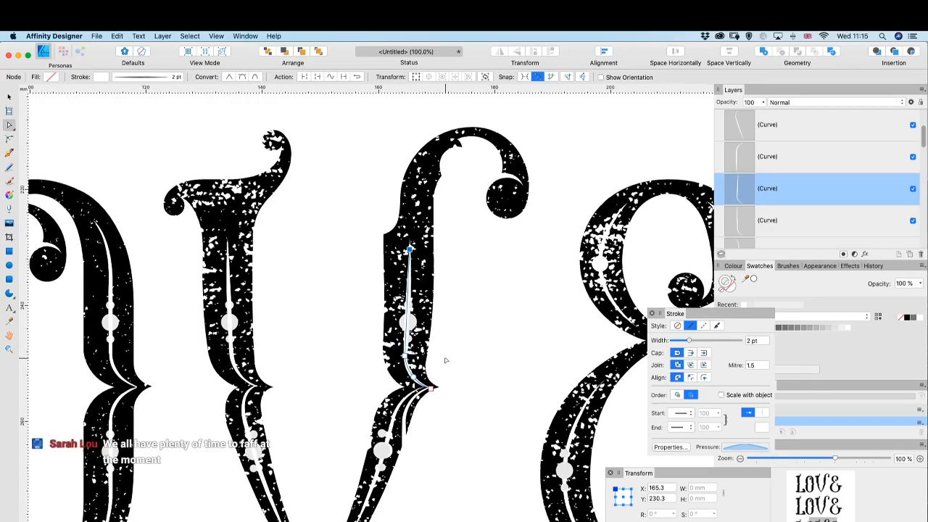
{"action": "key", "text": "super+2"}
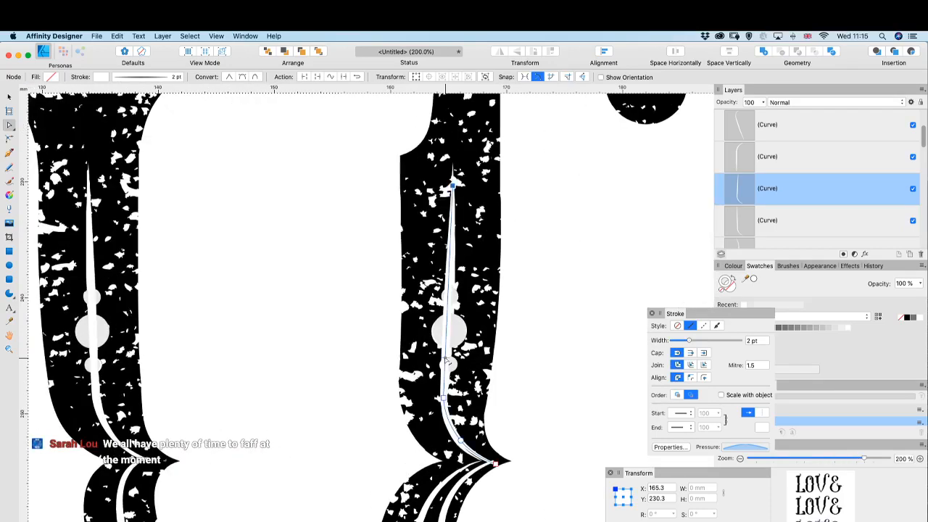
{"action": "left_click", "coordinate": [441, 393]}
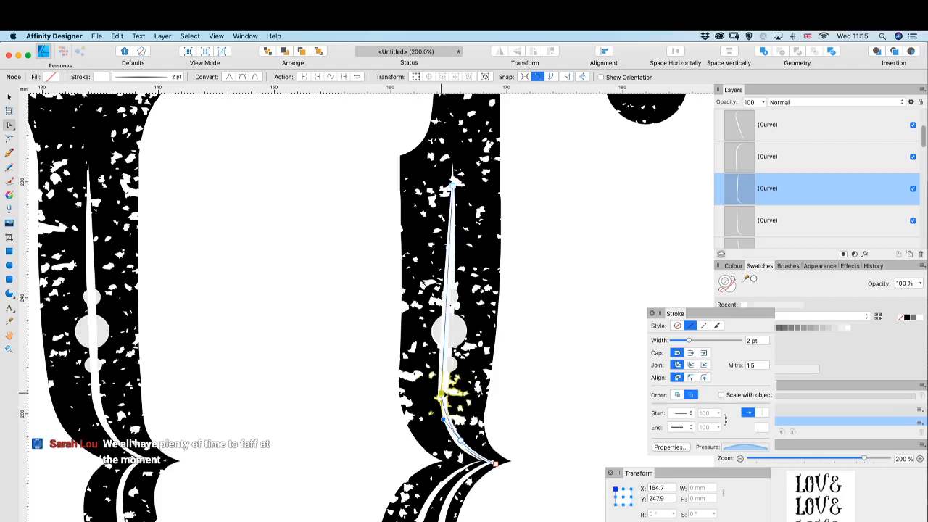
{"action": "left_click_drag", "start_coordinate": [441, 394], "coordinate": [443, 398]}
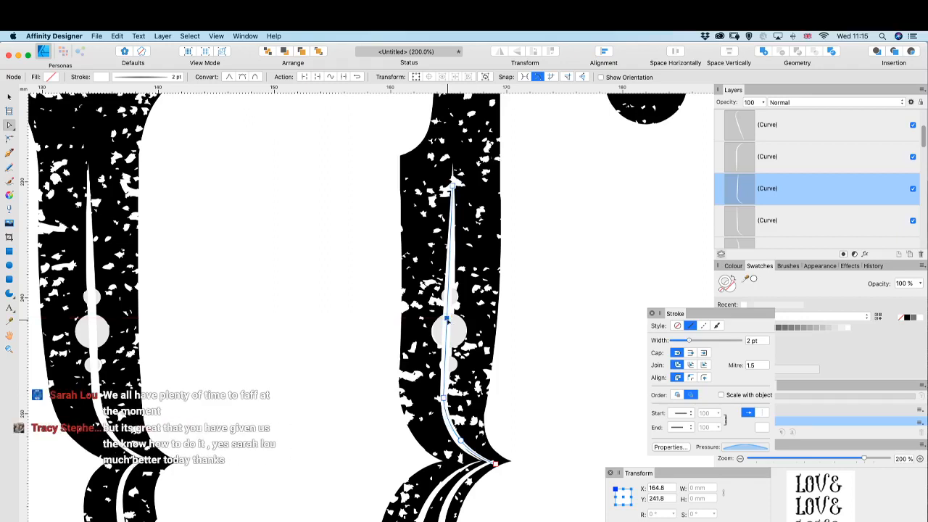
{"action": "left_click", "coordinate": [449, 318]}
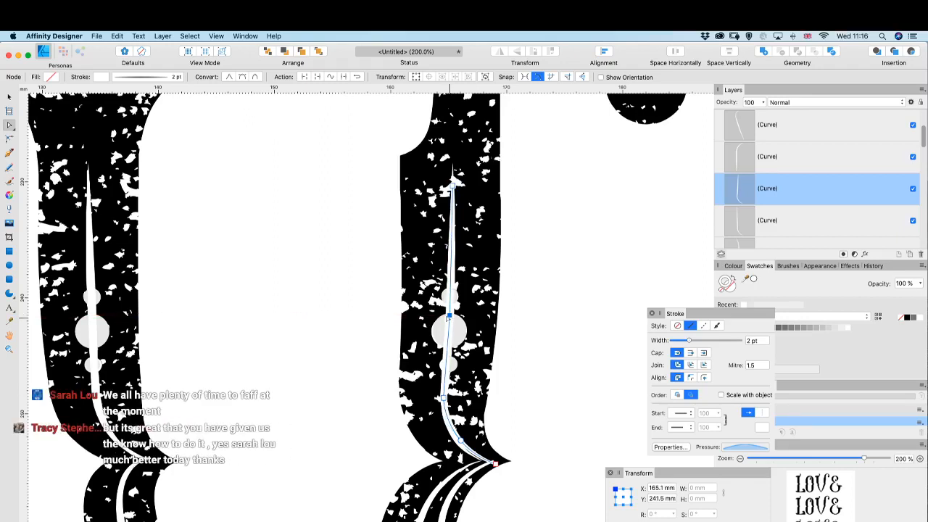
{"action": "left_click", "coordinate": [241, 79]}
{"action": "scroll", "coordinate": [512, 333], "scroll_direction": "down", "scroll_amount": 8}
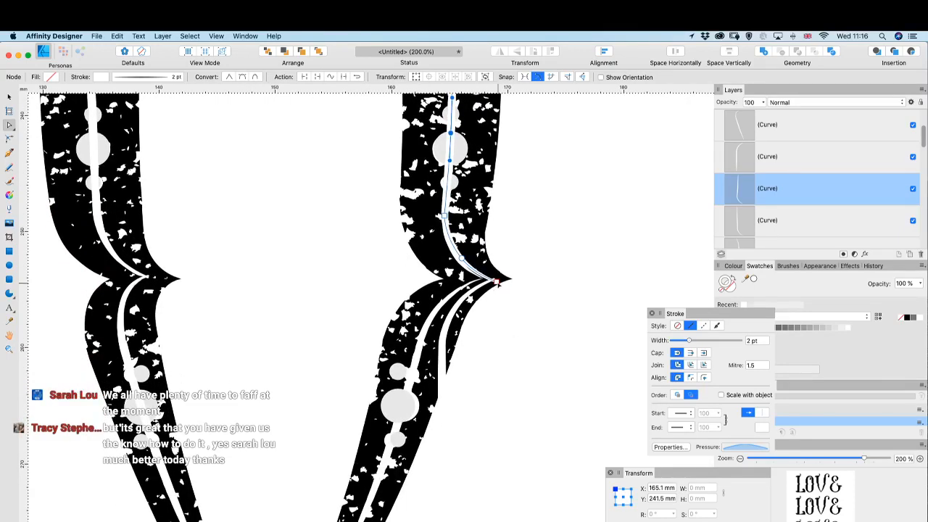
{"action": "left_click_drag", "start_coordinate": [496, 282], "coordinate": [459, 258]}
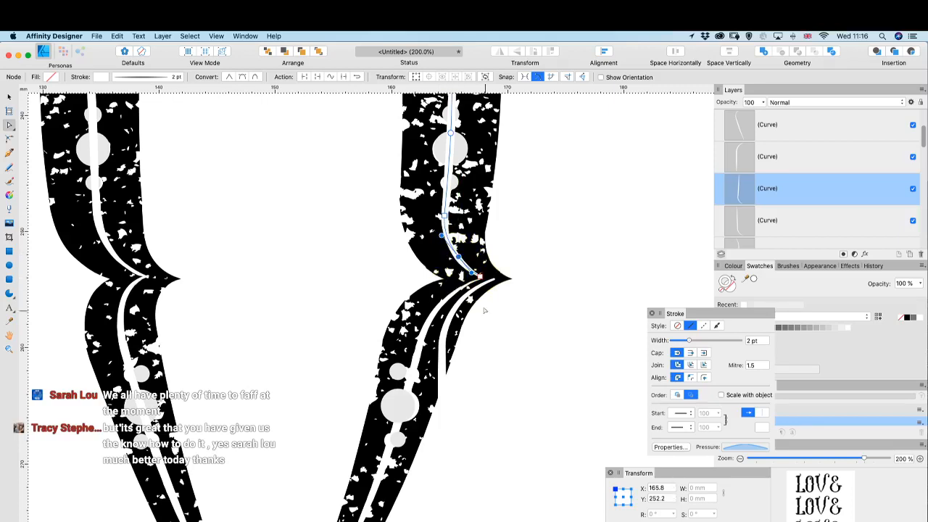
- Move the V's right lower stroke's upper nodes to about X 167.3, Y 254.3; X 163.8, Y 255.7; and X 162.5, Y 259.5 mm
{"action": "left_click", "coordinate": [455, 317]}
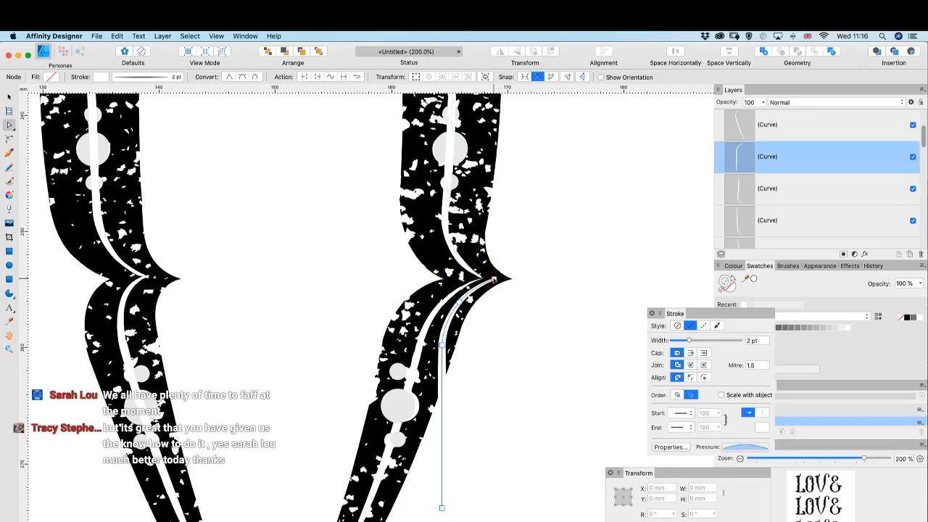
{"action": "left_click", "coordinate": [481, 280]}
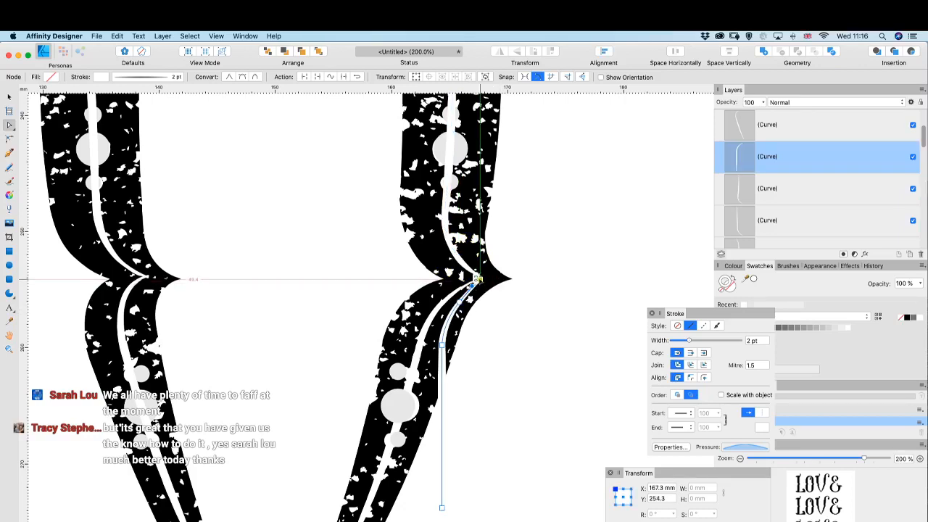
{"action": "left_click_drag", "start_coordinate": [480, 280], "coordinate": [445, 298]}
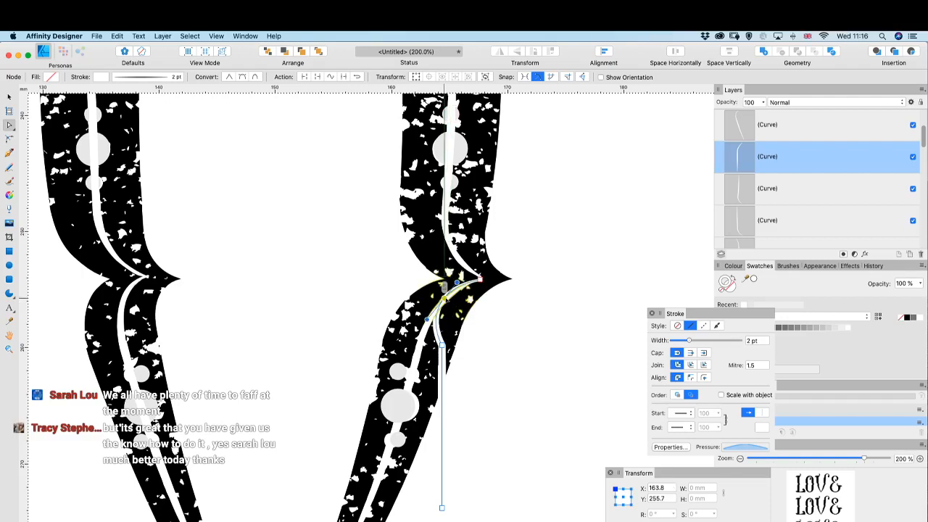
{"action": "left_click_drag", "start_coordinate": [440, 346], "coordinate": [421, 342]}
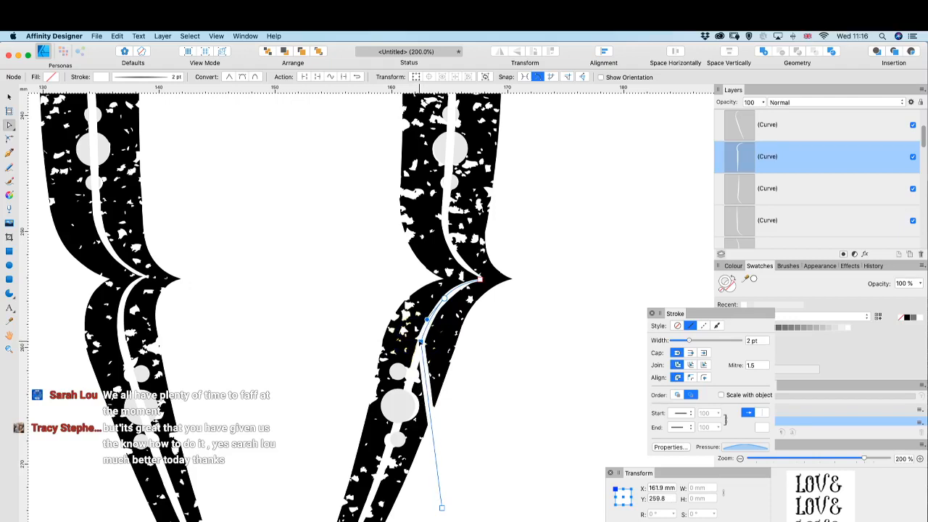
- Move the V's right lower stroke tip to about X 155.7 mm, Y 278.6 mm and add a smooth node at about X 159.8 mm, Y 269 mm
{"action": "scroll", "coordinate": [441, 435], "scroll_direction": "down", "scroll_amount": 5}
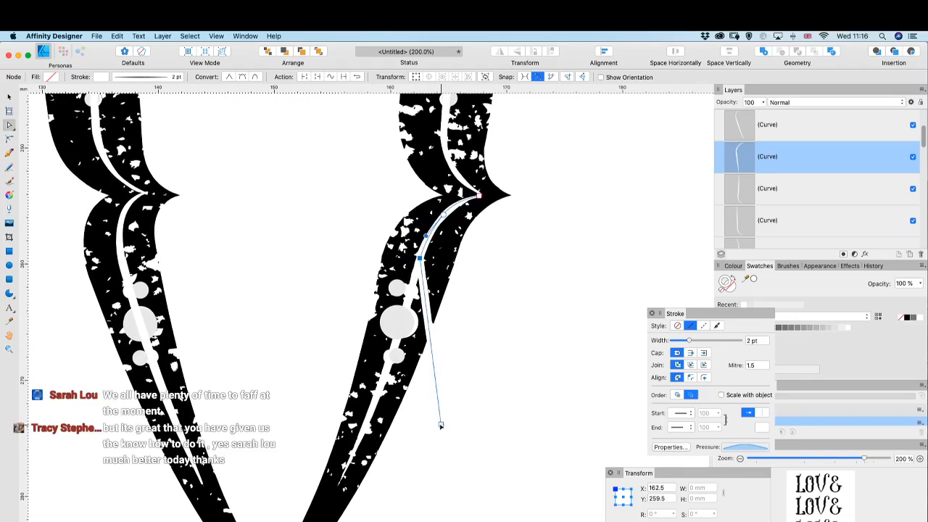
{"action": "left_click_drag", "start_coordinate": [440, 425], "coordinate": [341, 478]}
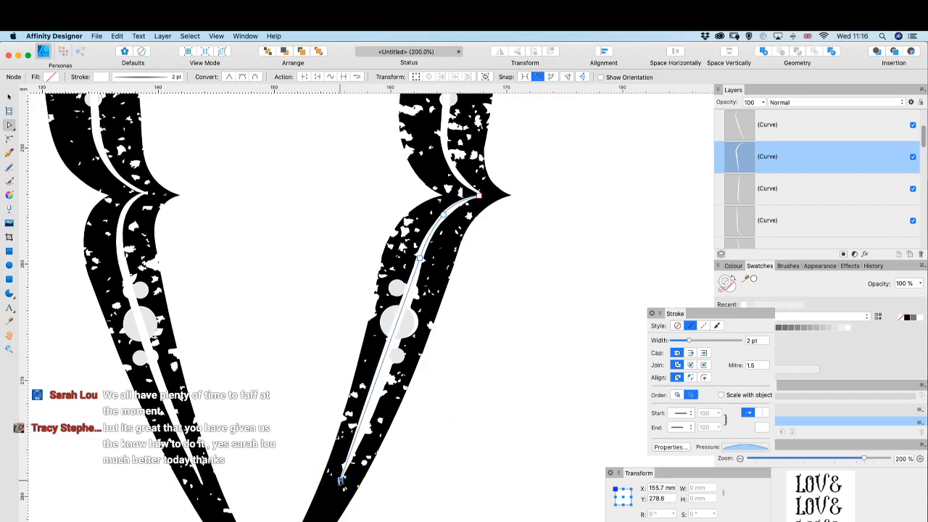
{"action": "left_click", "coordinate": [380, 370]}
{"action": "left_click_drag", "start_coordinate": [379, 370], "coordinate": [388, 369]}
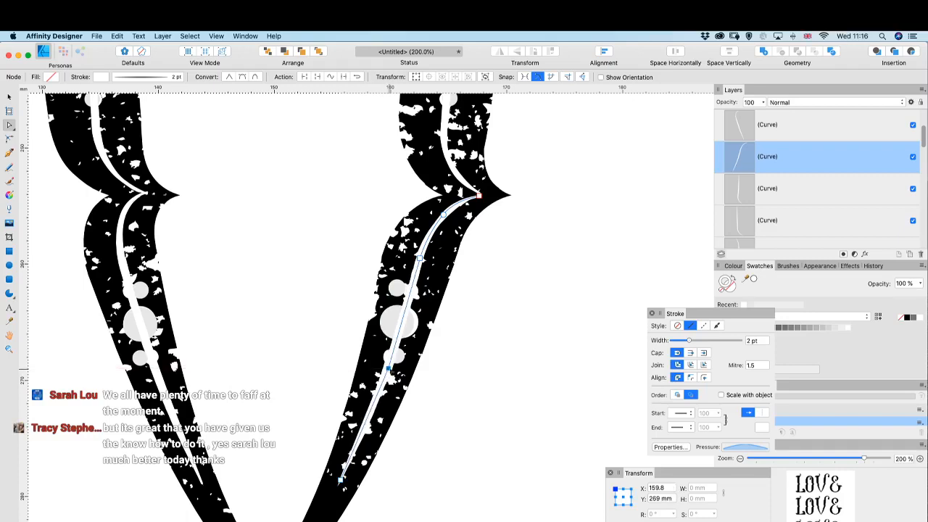
{"action": "left_click", "coordinate": [252, 78]}
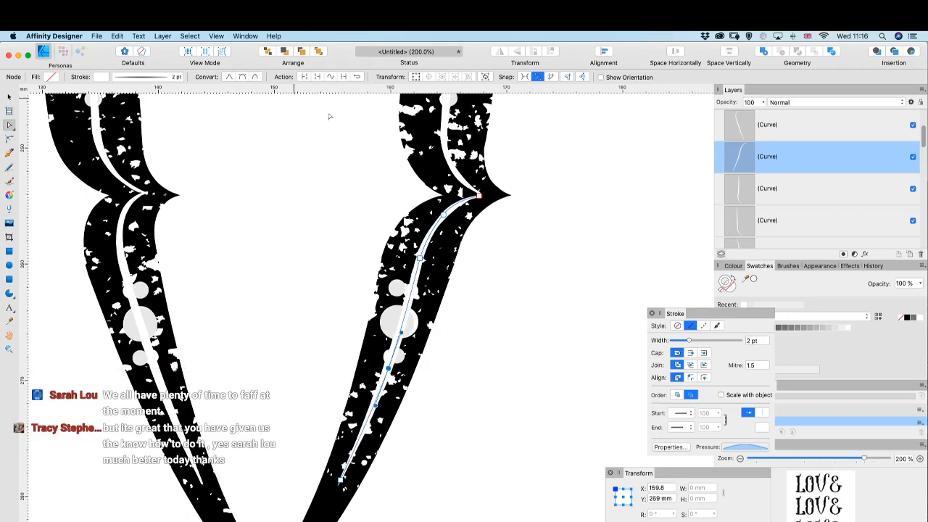
- Move the top end node of the V's right lower stroke to about X 167.6 mm, Y 253.9 mm to meet the upper stroke's tip
{"action": "scroll", "coordinate": [449, 268], "scroll_direction": "up", "scroll_amount": 5}
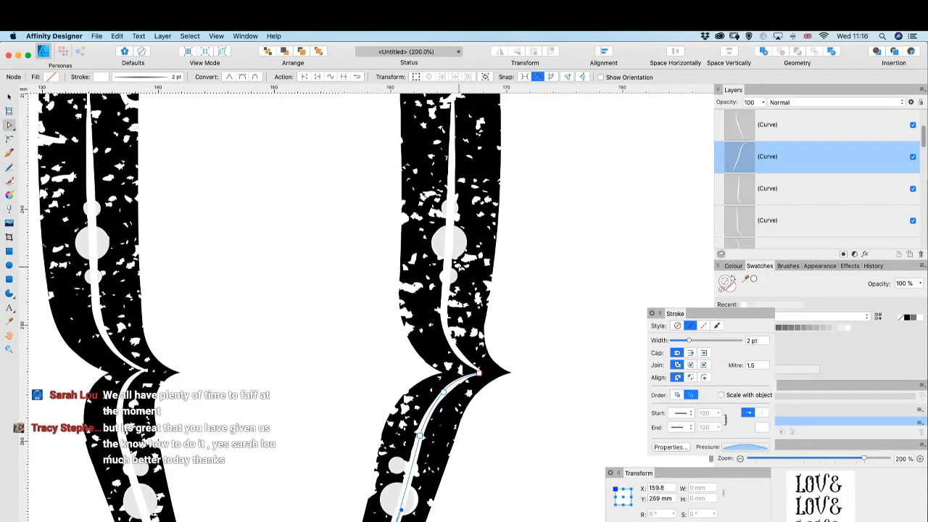
{"action": "key", "text": "super+plus"}
{"action": "key", "text": "super+plus"}
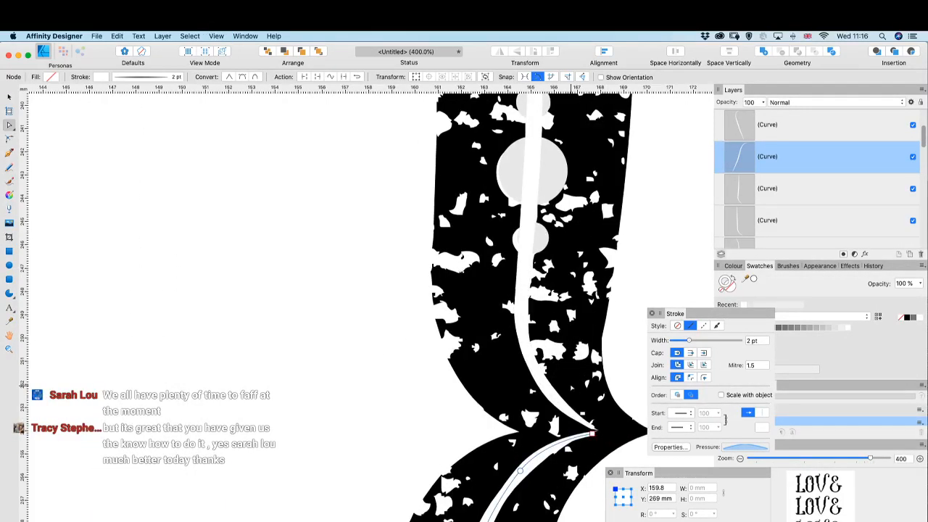
{"action": "left_click_drag", "start_coordinate": [592, 434], "coordinate": [594, 430]}
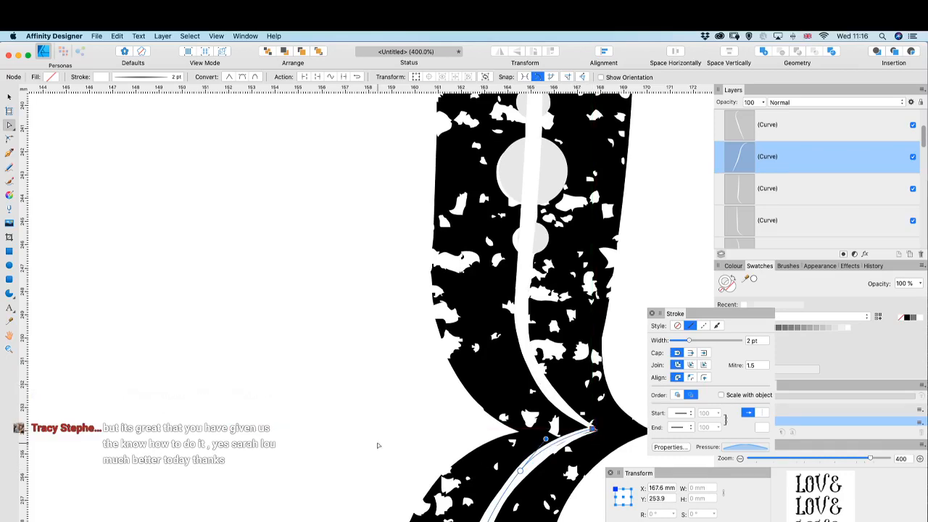
- Draw an ellipse about 2.8 mm by 2.7 mm over the ampersand's upper dot, at about X 196.8 mm, Y 231.2 mm
{"action": "key", "text": "super+minus"}
{"action": "key", "text": "super+minus"}
{"action": "key", "text": "super+minus"}
{"action": "key", "text": "super+minus"}
{"action": "key", "text": "super+minus"}
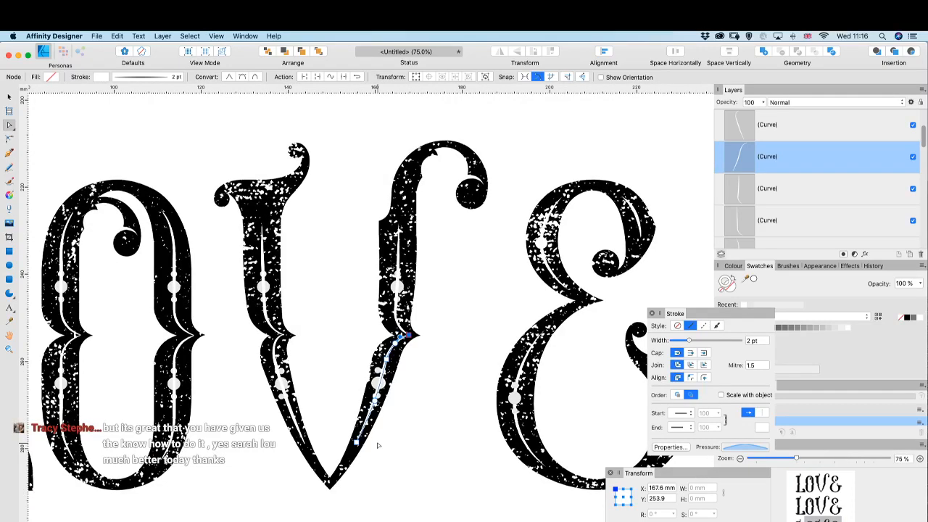
{"action": "scroll", "coordinate": [377, 446], "scroll_direction": "right", "scroll_amount": 5}
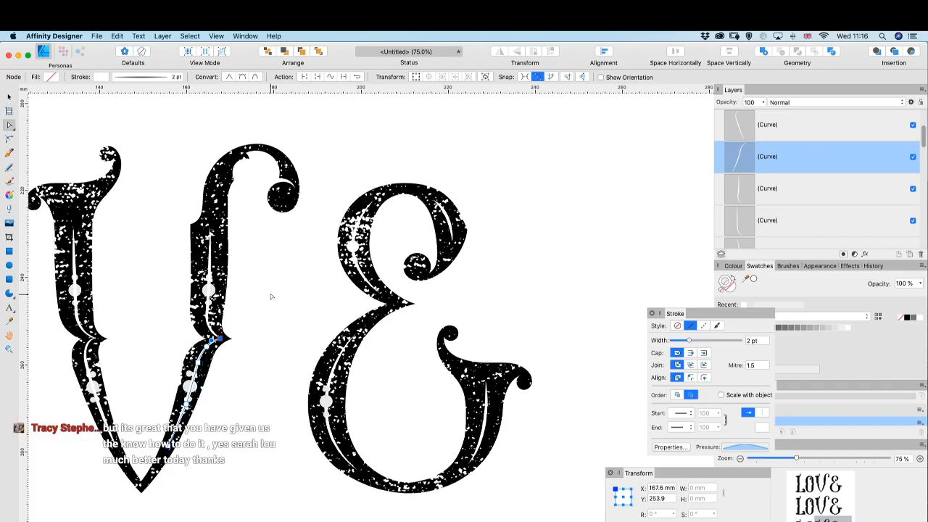
{"action": "key", "text": "super+plus"}
{"action": "key", "text": "super+plus"}
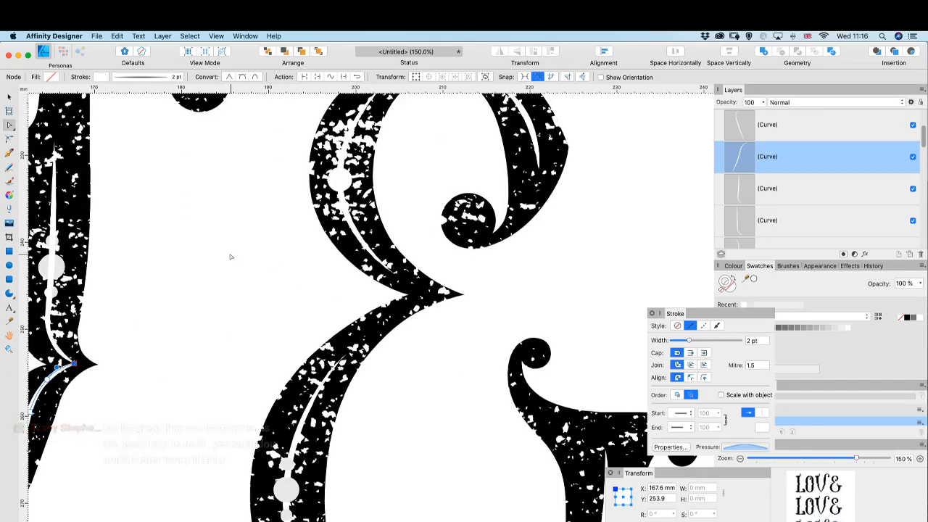
{"action": "left_click", "coordinate": [9, 265]}
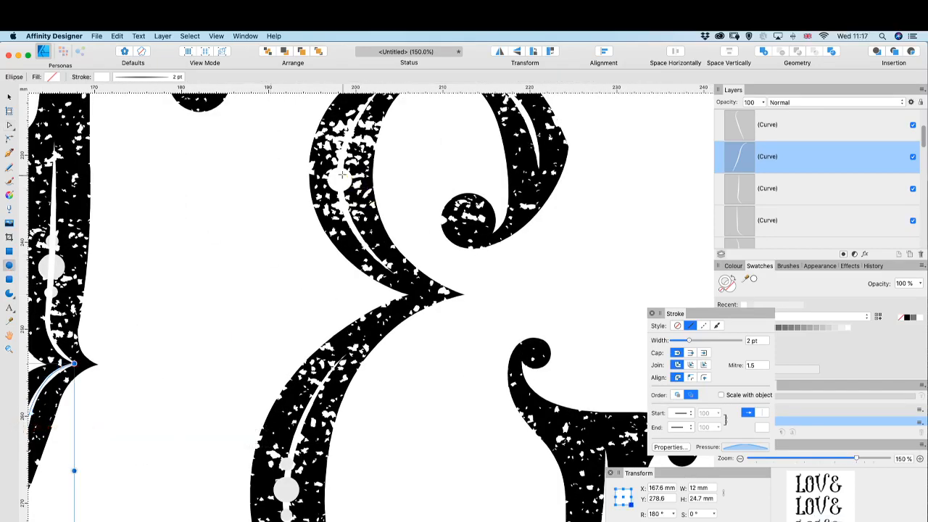
{"action": "mouse_move", "coordinate": [331, 174]}
{"action": "left_mouse_down"}
{"action": "mouse_move", "coordinate": [348, 191]}
{"action": "mouse_move", "coordinate": [342, 182]}
{"action": "left_mouse_up"}
{"action": "key", "text": "v"}
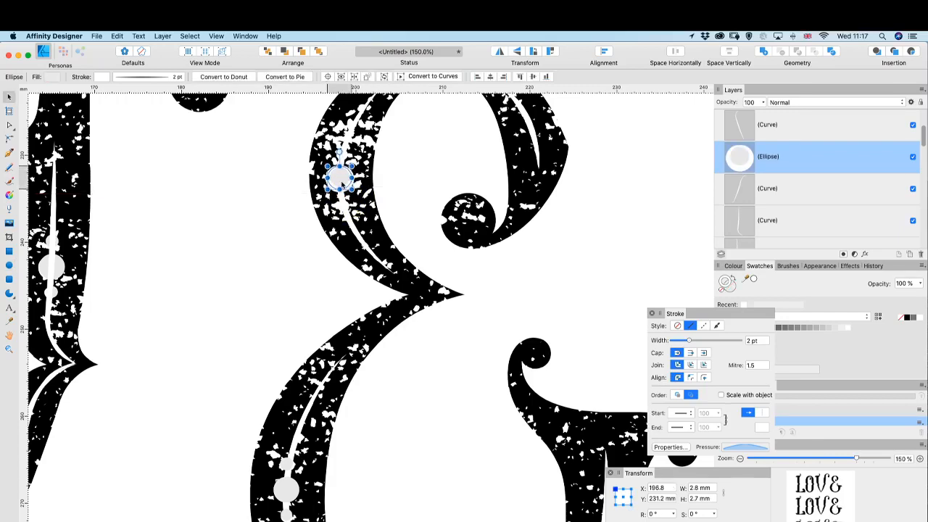
{"action": "left_click", "coordinate": [411, 177]}
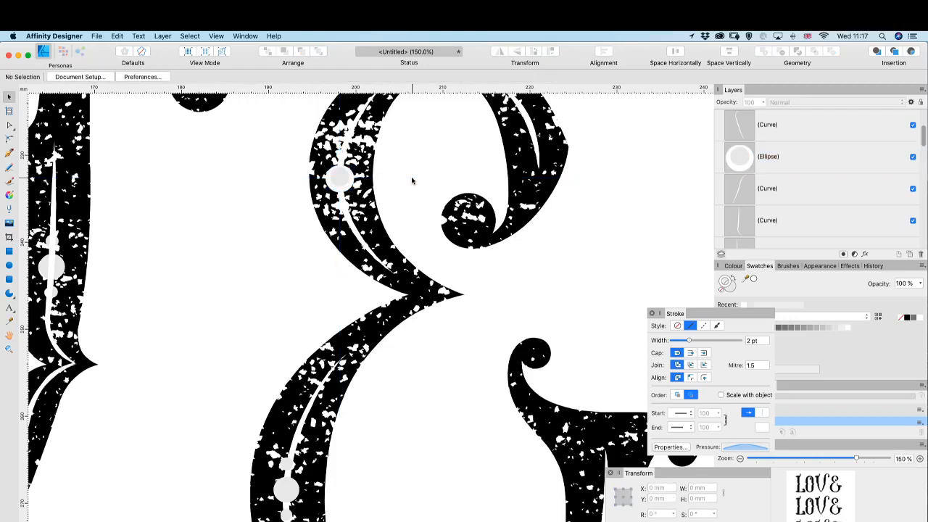
- Trace the ampersand's upper-left inline stroke with the Pen tool, curving through about X 198.1, Y 232.6 mm to X 204.3, Y 243.4 mm
{"action": "scroll", "coordinate": [391, 205], "scroll_direction": "up", "scroll_amount": 3}
{"action": "scroll", "coordinate": [393, 202], "scroll_direction": "up", "scroll_amount": 2}
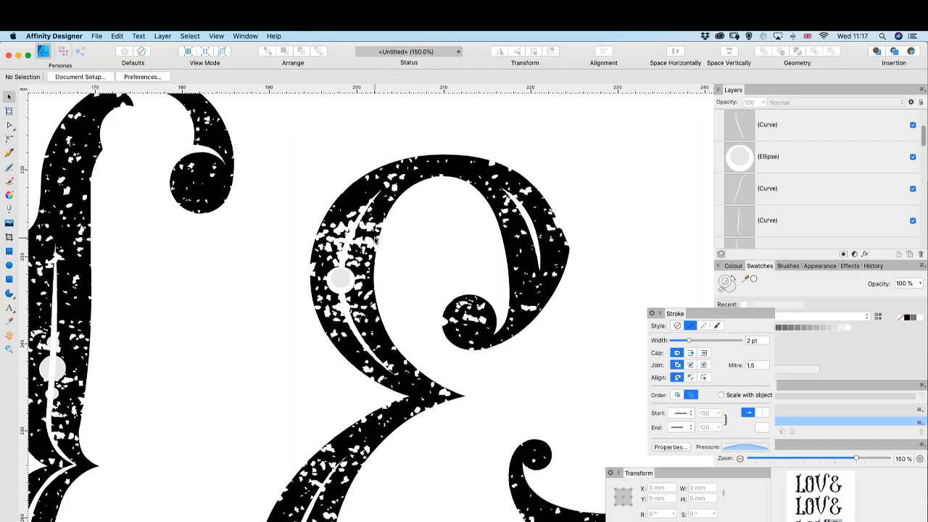
{"action": "key", "text": "p"}
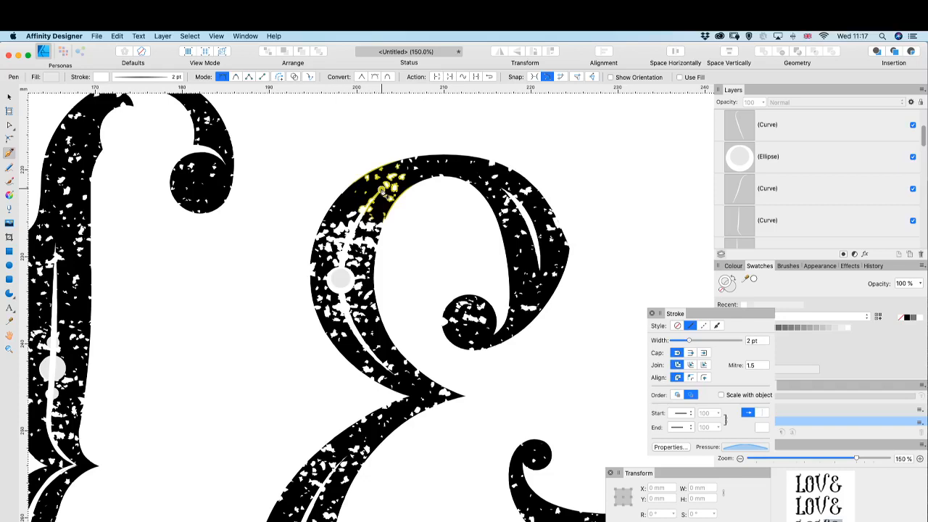
{"action": "left_click", "coordinate": [380, 190]}
{"action": "left_click_drag", "start_coordinate": [340, 278], "coordinate": [344, 327]}
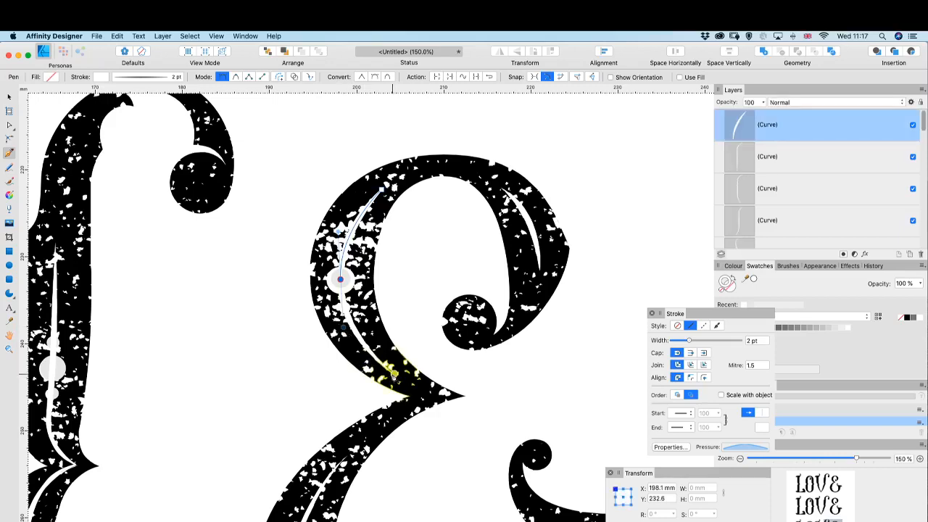
{"action": "left_click", "coordinate": [393, 374]}
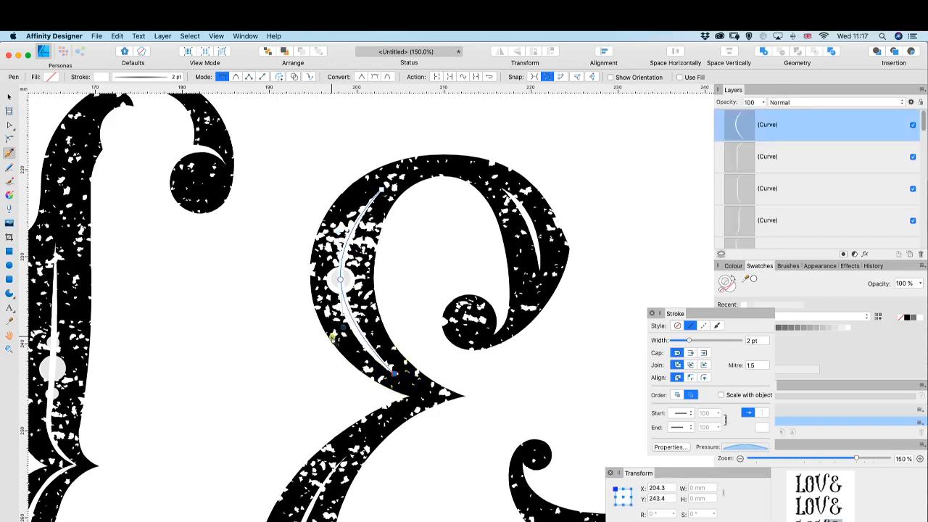
- Lengthen the lower handle of the ampersand's upper-left stroke's middle node so the curve follows the inline, and deselect the curve
{"action": "key", "text": "a"}
{"action": "left_click_drag", "start_coordinate": [343, 326], "coordinate": [343, 342]}
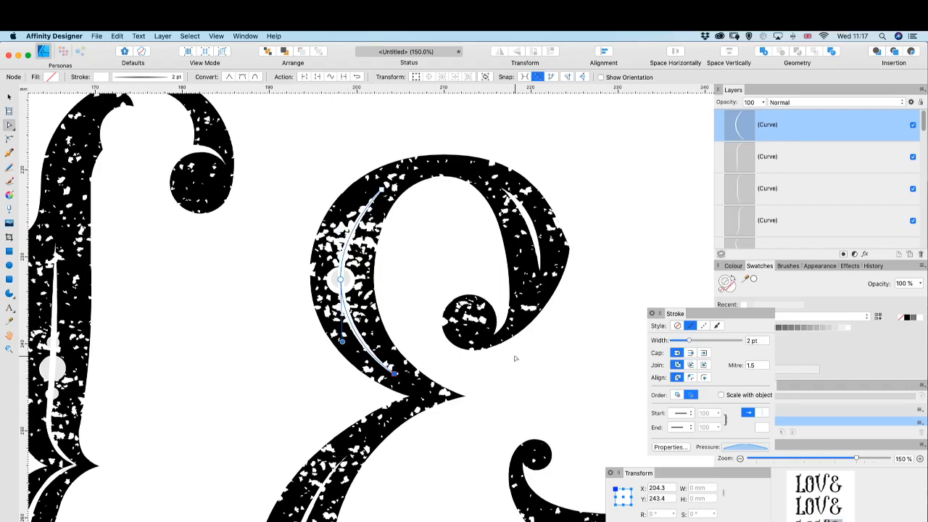
{"action": "key", "text": "Escape"}
{"action": "key", "text": "Escape"}
- Trace the ampersand's upper-right inline stroke as a tapered curve about 4.5 mm wide by 9.5 mm high, ending at about X 221, Y 231.6 mm
{"action": "key", "text": "p"}
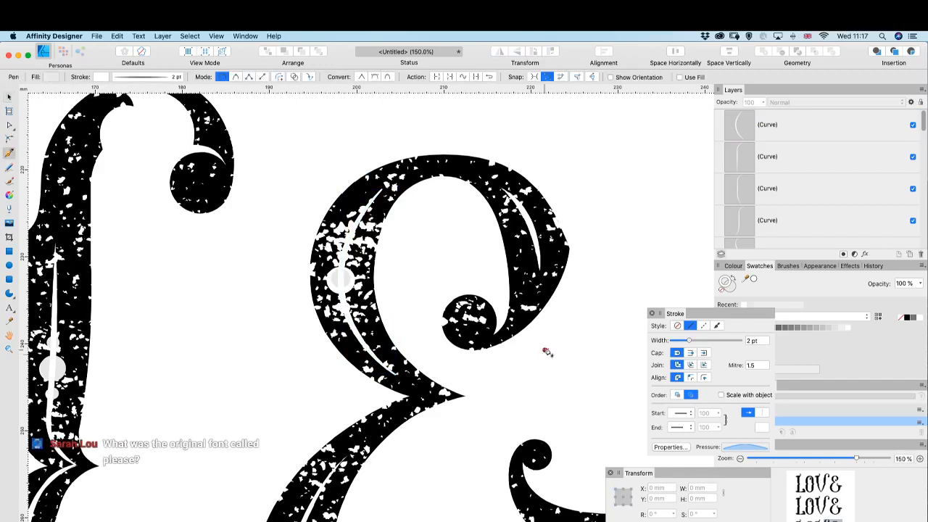
{"action": "left_click", "coordinate": [501, 188]}
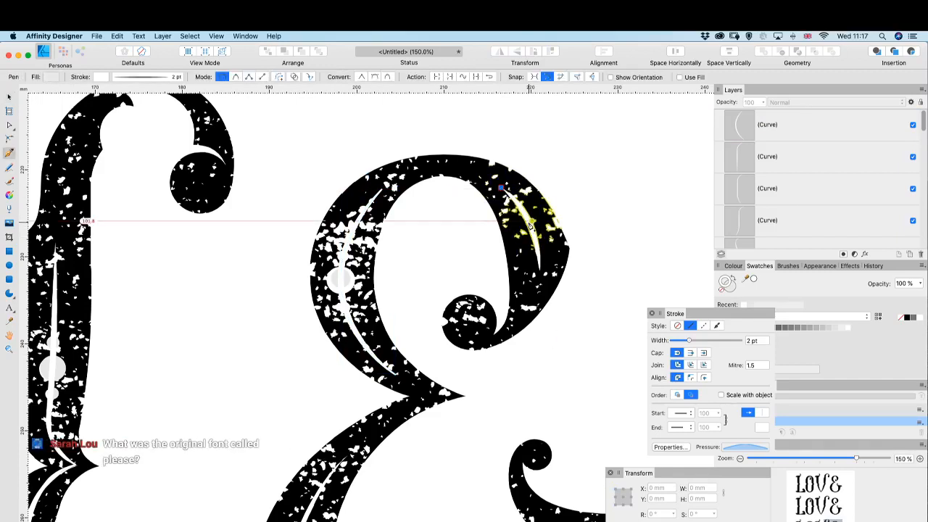
{"action": "left_click_drag", "start_coordinate": [531, 228], "coordinate": [541, 258]}
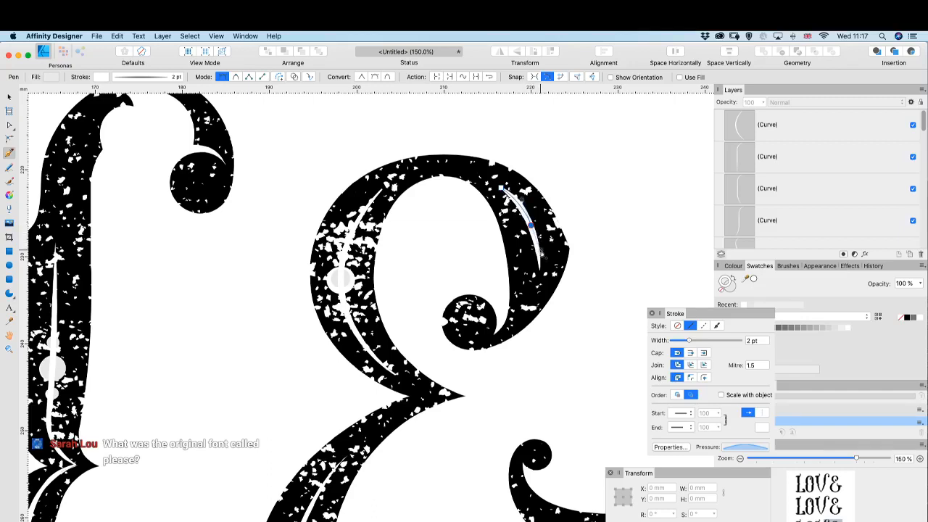
{"action": "left_click", "coordinate": [540, 273]}
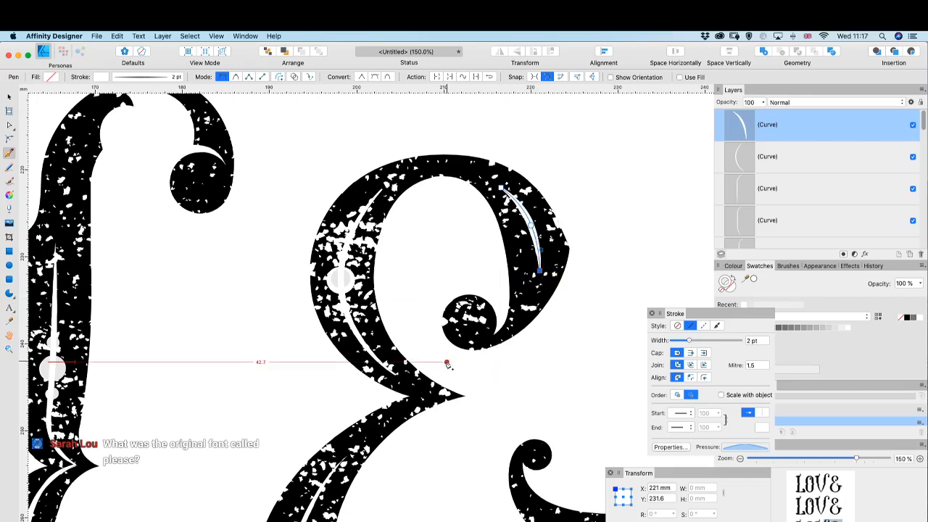
{"action": "scroll", "coordinate": [447, 364], "scroll_direction": "down", "scroll_amount": 5}
{"action": "key", "text": "v"}
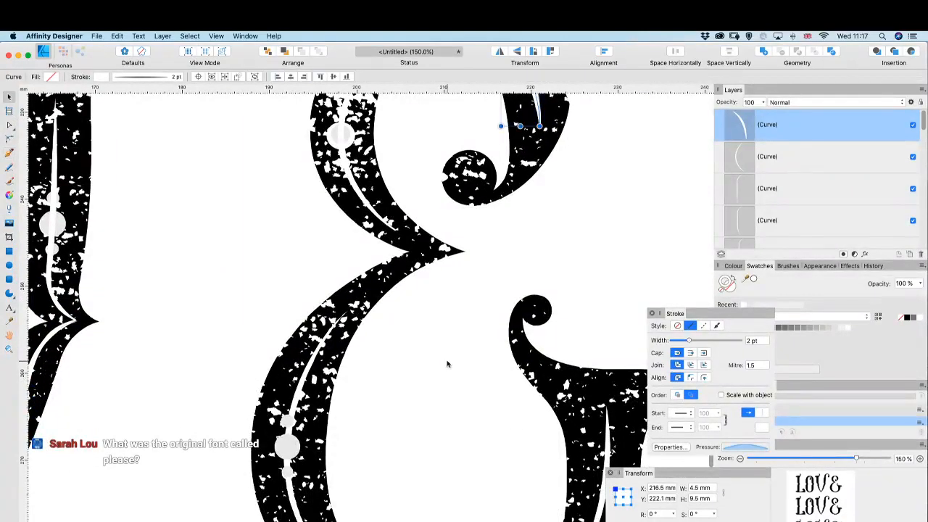
{"action": "left_click", "coordinate": [427, 352]}
- Trace the ampersand's lower-right inline stroke as a tapered curve about 4.2 mm wide by 18.9 mm high, ending at about X 224.6, Y 282.8 mm
{"action": "scroll", "coordinate": [426, 352], "scroll_direction": "down", "scroll_amount": 7}
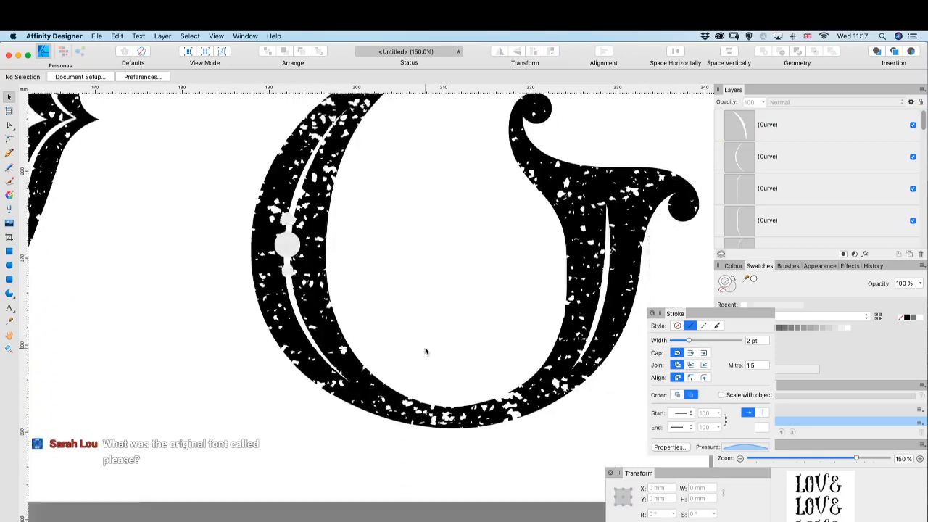
{"action": "scroll", "coordinate": [426, 351], "scroll_direction": "up", "scroll_amount": 2}
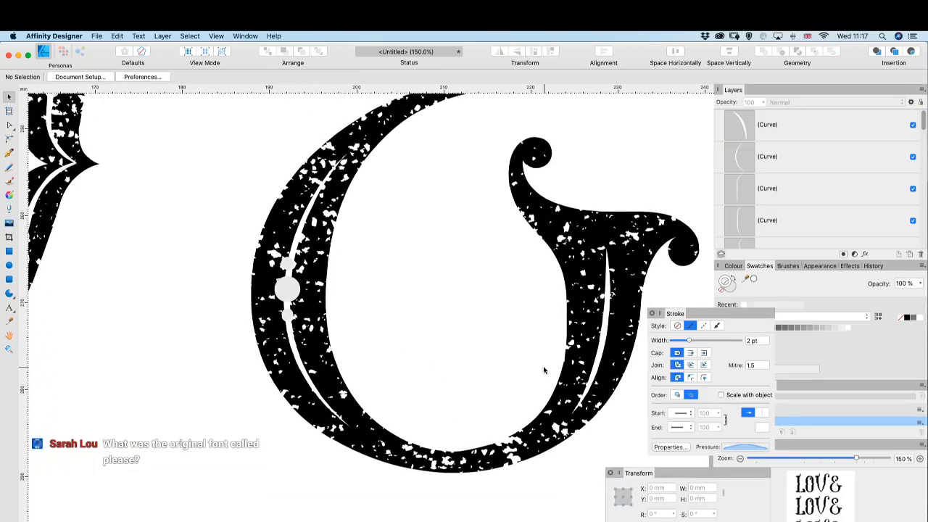
{"action": "key", "text": "p"}
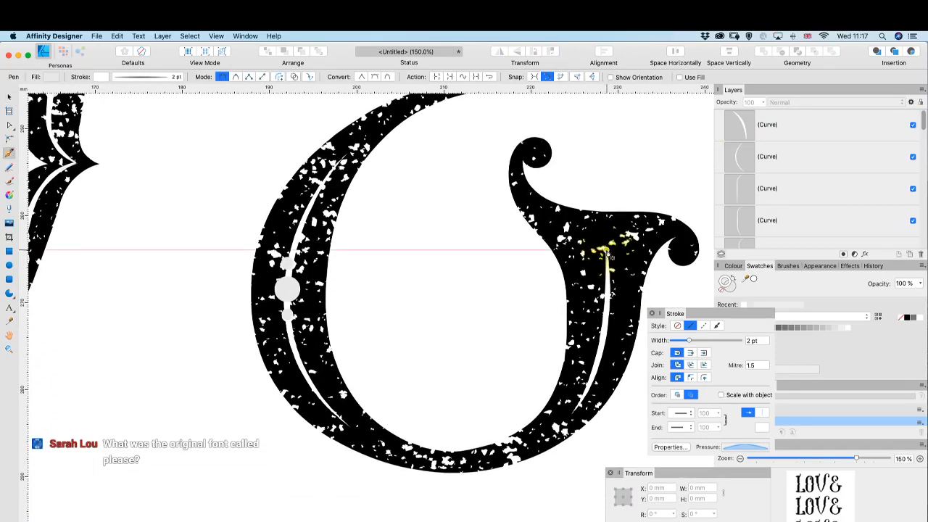
{"action": "left_click", "coordinate": [606, 251]}
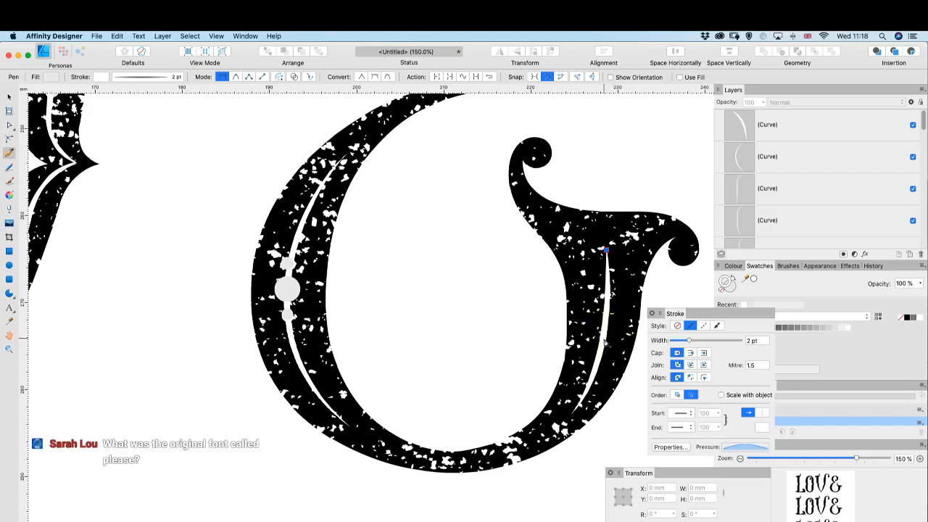
{"action": "left_click", "coordinate": [603, 338]}
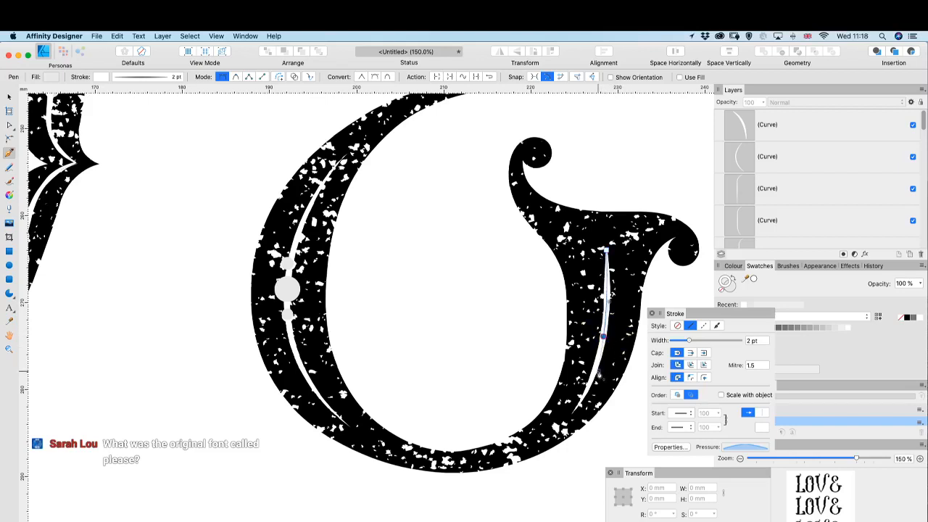
{"action": "left_click_drag", "start_coordinate": [598, 371], "coordinate": [596, 369]}
{"action": "left_click", "coordinate": [572, 415]}
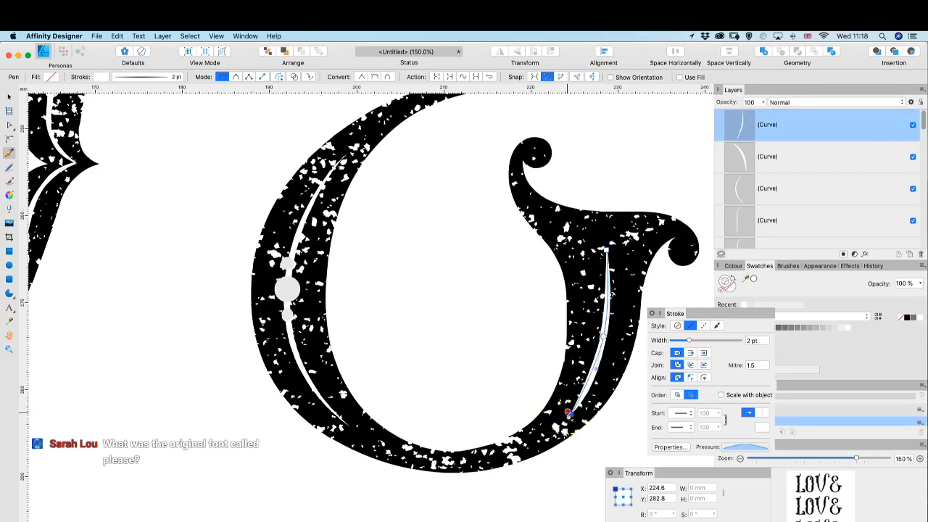
{"action": "key", "text": "v"}
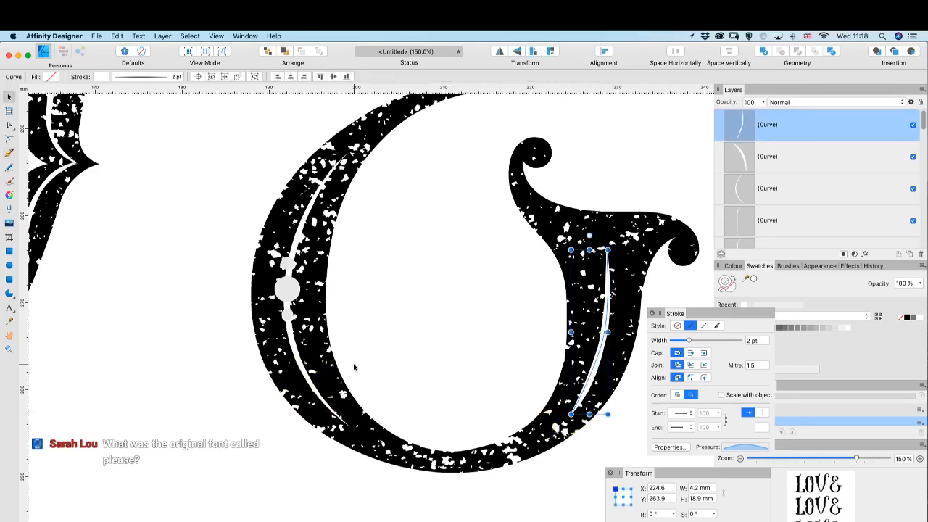
{"action": "left_click", "coordinate": [354, 368]}
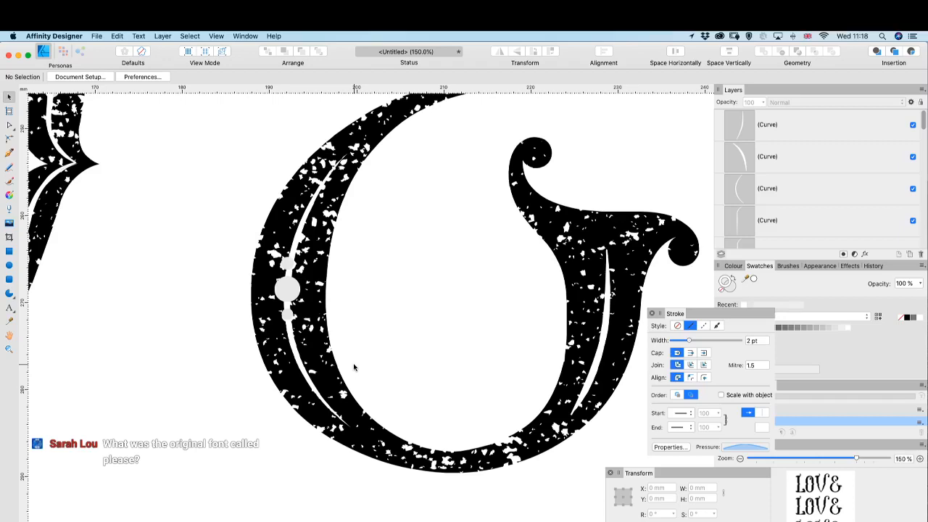
- Trace the ampersand's lower-left inline stroke through about X 192, Y 268.5 mm to X 199.3, Y 284.3 mm, lengthening its middle node's lower handle
{"action": "key", "text": "p"}
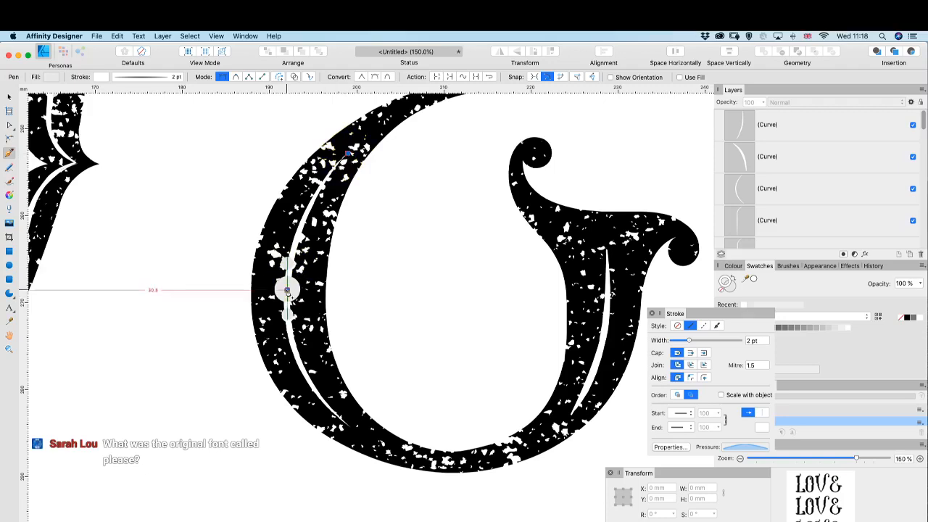
{"action": "left_click_drag", "start_coordinate": [287, 290], "coordinate": [288, 367]}
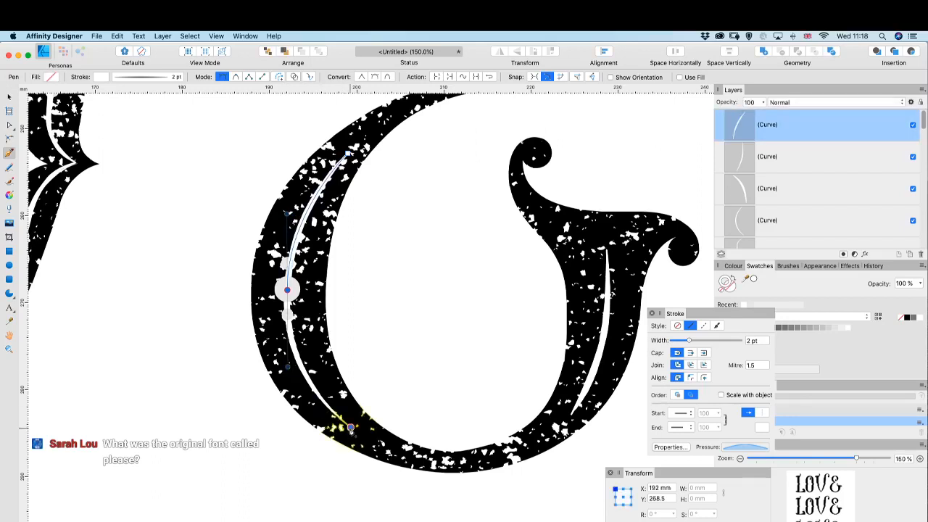
{"action": "left_click", "coordinate": [351, 428]}
{"action": "key", "text": "a"}
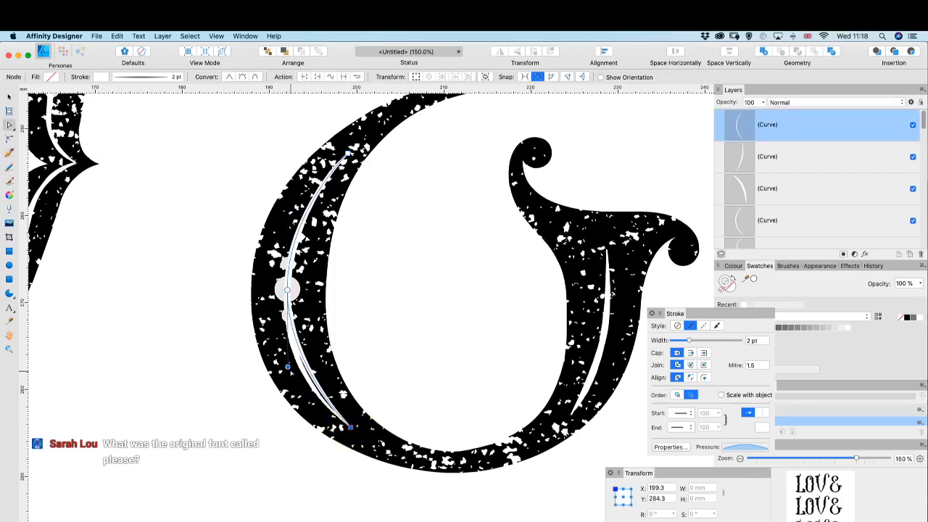
{"action": "left_click_drag", "start_coordinate": [287, 368], "coordinate": [287, 391]}
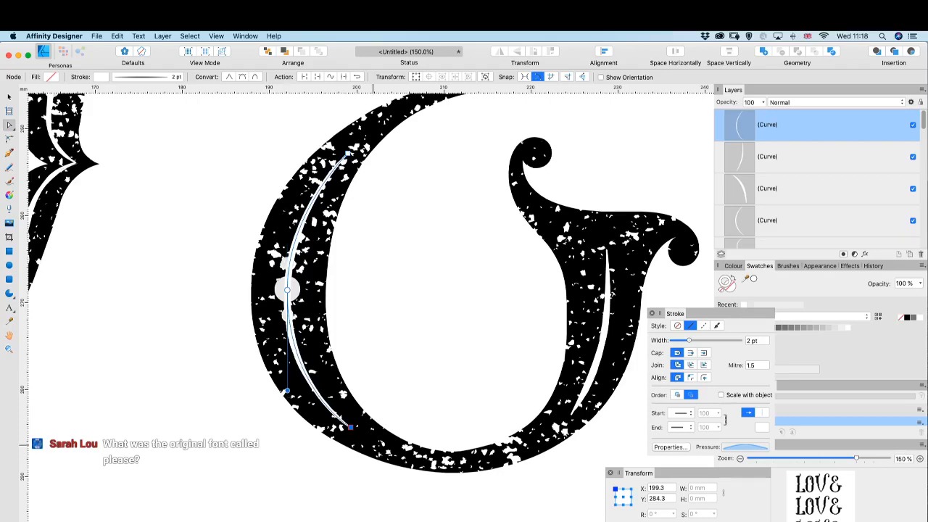
{"action": "left_click", "coordinate": [274, 479]}
- Rotate the dot group on the V's right lower stroke to about -17.7° and position it at about X 160.7, Y 260.9 mm
{"action": "scroll", "coordinate": [275, 479], "scroll_direction": "left", "scroll_amount": 10}
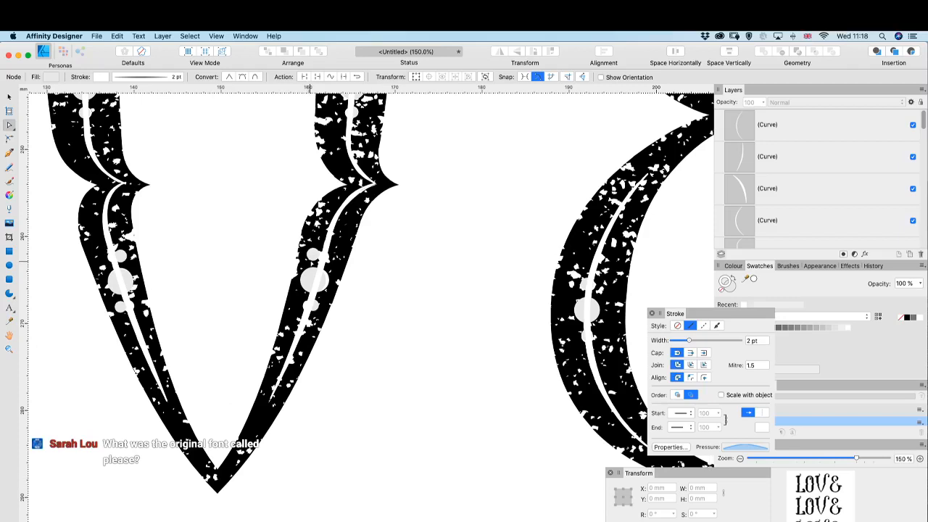
{"action": "key", "text": "v"}
{"action": "left_click", "coordinate": [313, 256]}
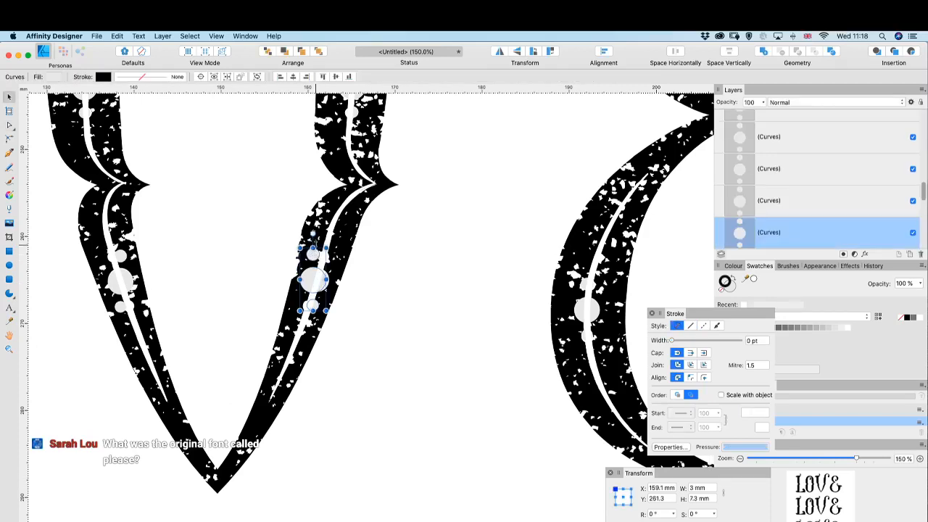
{"action": "left_click_drag", "start_coordinate": [314, 234], "coordinate": [325, 230]}
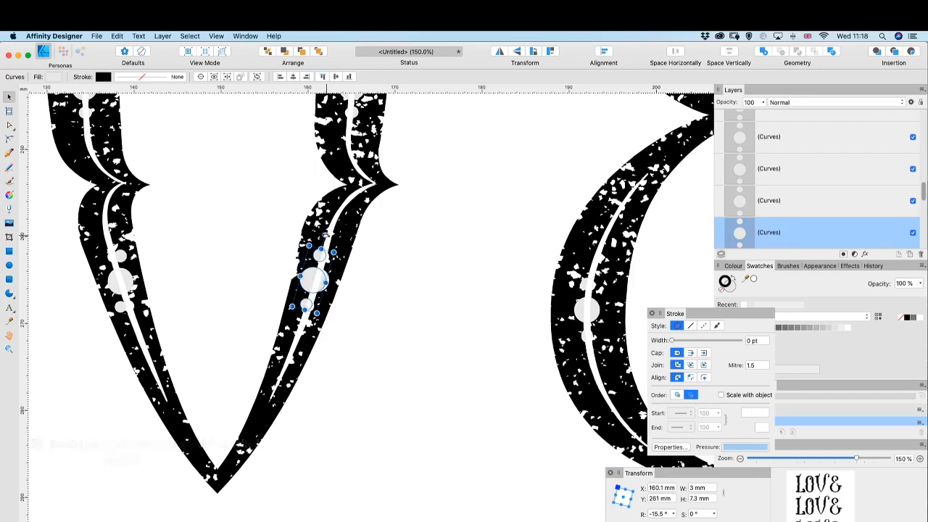
{"action": "left_click_drag", "start_coordinate": [306, 288], "coordinate": [316, 278]}
{"action": "key", "text": "ctrl+z"}
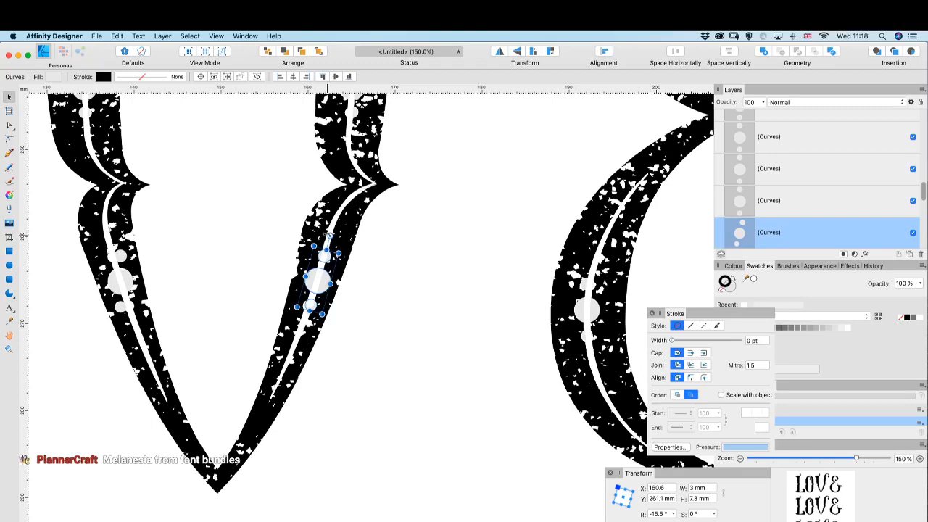
{"action": "left_click_drag", "start_coordinate": [330, 235], "coordinate": [332, 237]}
{"action": "key", "text": "Left"}
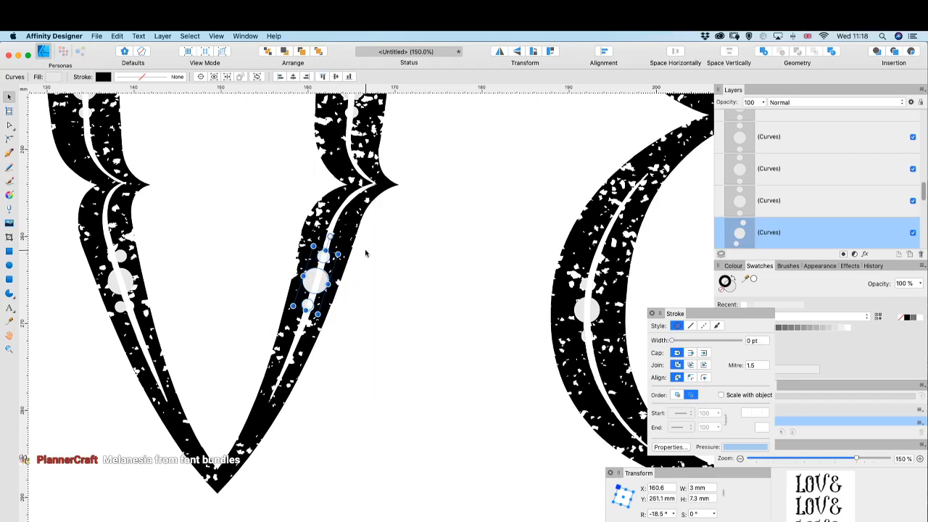
{"action": "left_click_drag", "start_coordinate": [330, 236], "coordinate": [330, 235]}
{"action": "left_click_drag", "start_coordinate": [326, 283], "coordinate": [325, 282]}
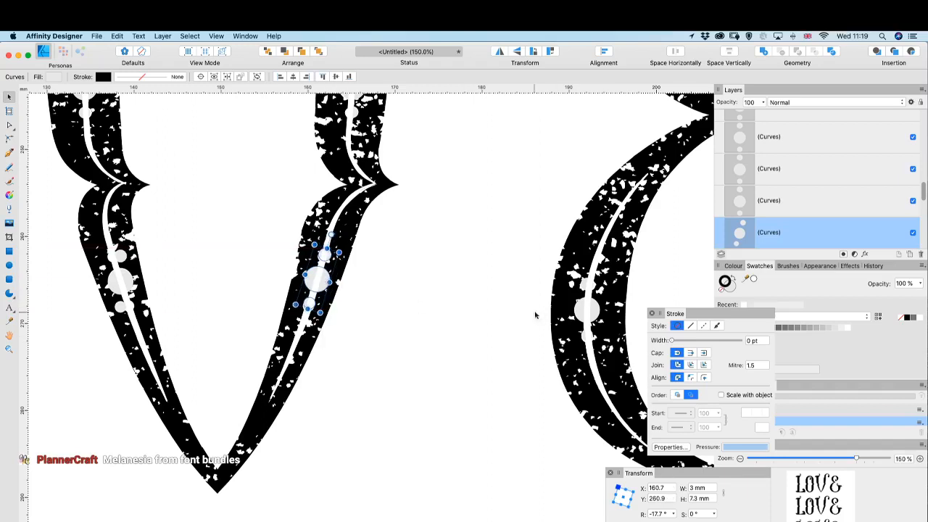
- Move the dot group on the ampersand's lower-left stroke to about X 190.5, Y 264.9 mm
{"action": "left_click_drag", "start_coordinate": [533, 253], "coordinate": [621, 353]}
{"action": "left_click_drag", "start_coordinate": [595, 314], "coordinate": [596, 315]}
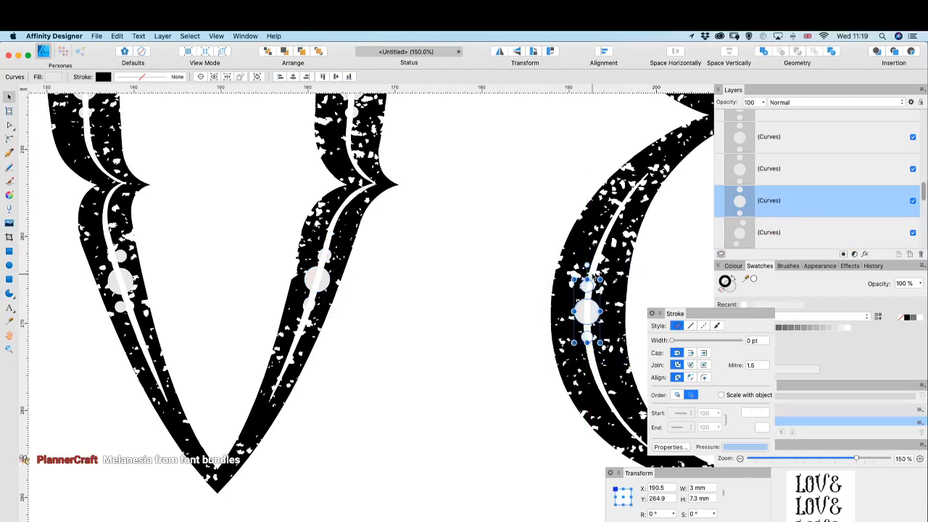
- Rotate the dot group on the V's left lower stroke to about 17.9° to follow the slanted line
{"action": "scroll", "coordinate": [272, 310], "scroll_direction": "left", "scroll_amount": 6}
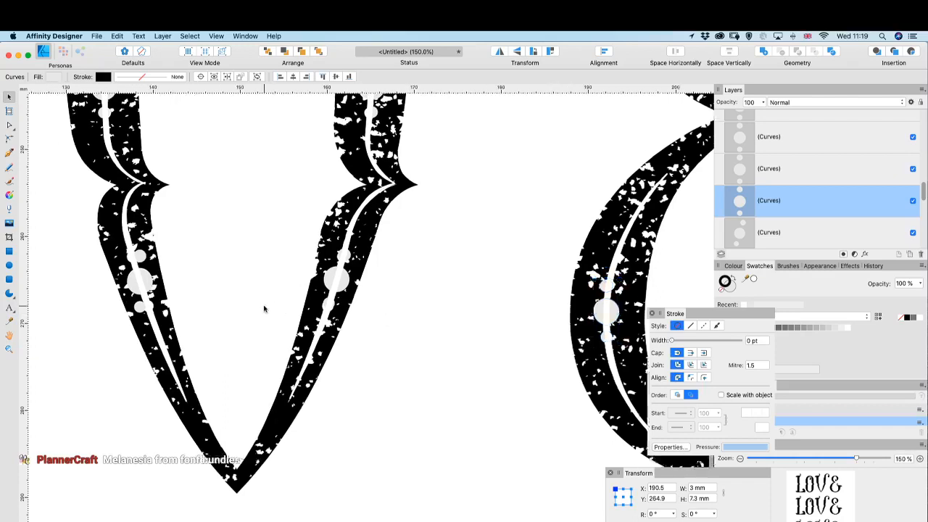
{"action": "left_click", "coordinate": [247, 280]}
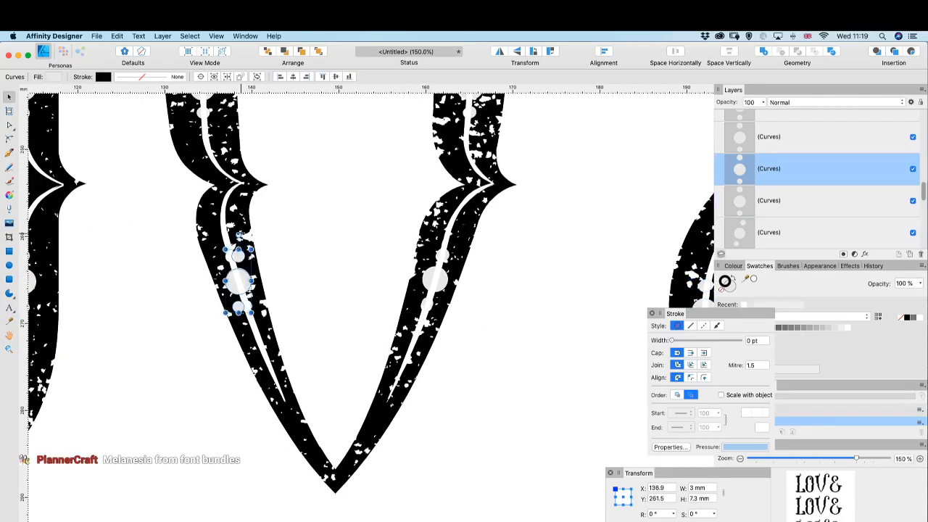
{"action": "left_click_drag", "start_coordinate": [238, 236], "coordinate": [229, 235]}
- Rotate the dot group on the V's right upper stroke to about -2.1°, placing it at about X 163.7, Y 239 mm
{"action": "scroll", "coordinate": [275, 302], "scroll_direction": "left", "scroll_amount": 10}
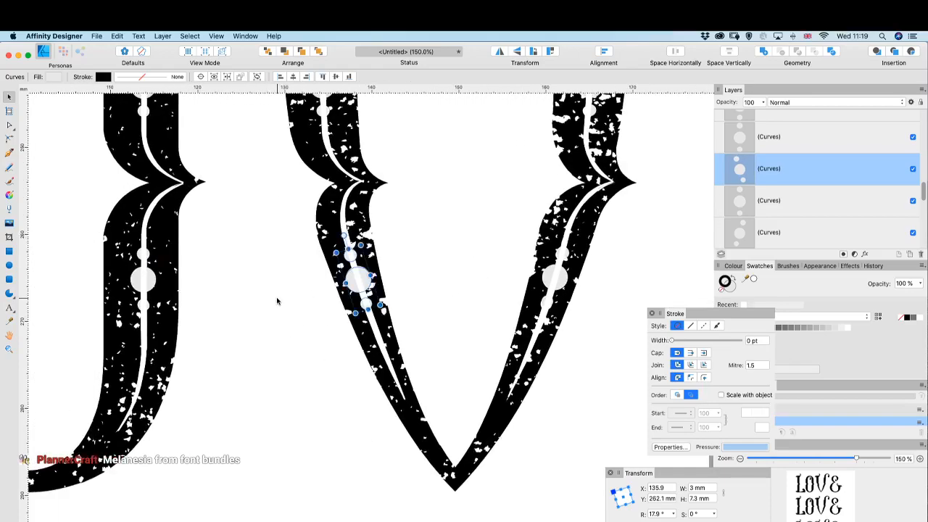
{"action": "scroll", "coordinate": [277, 301], "scroll_direction": "right", "scroll_amount": 12}
{"action": "scroll", "coordinate": [277, 301], "scroll_direction": "up", "scroll_amount": 6}
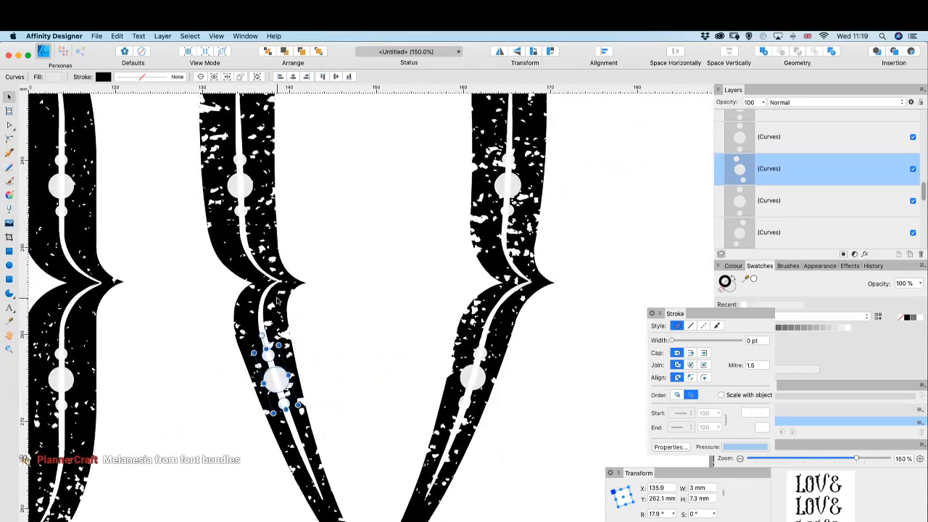
{"action": "scroll", "coordinate": [340, 302], "scroll_direction": "up", "scroll_amount": 2}
{"action": "left_click_drag", "start_coordinate": [373, 280], "coordinate": [471, 363]}
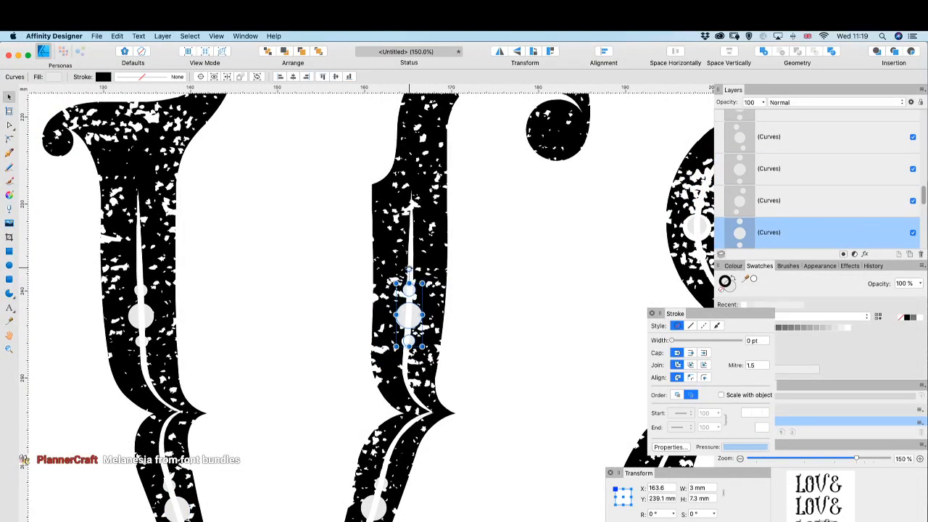
{"action": "left_click_drag", "start_coordinate": [409, 268], "coordinate": [411, 268]}
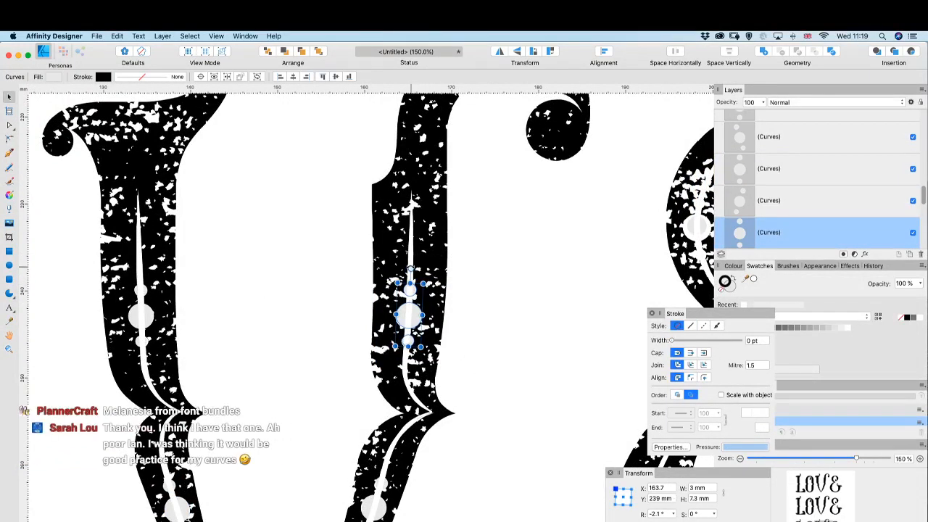
- Rotate the dot group on the V's left upper stroke to about 1.9° and place it at about X 132.8, Y 239.2 mm
{"action": "left_click_drag", "start_coordinate": [111, 274], "coordinate": [190, 358]}
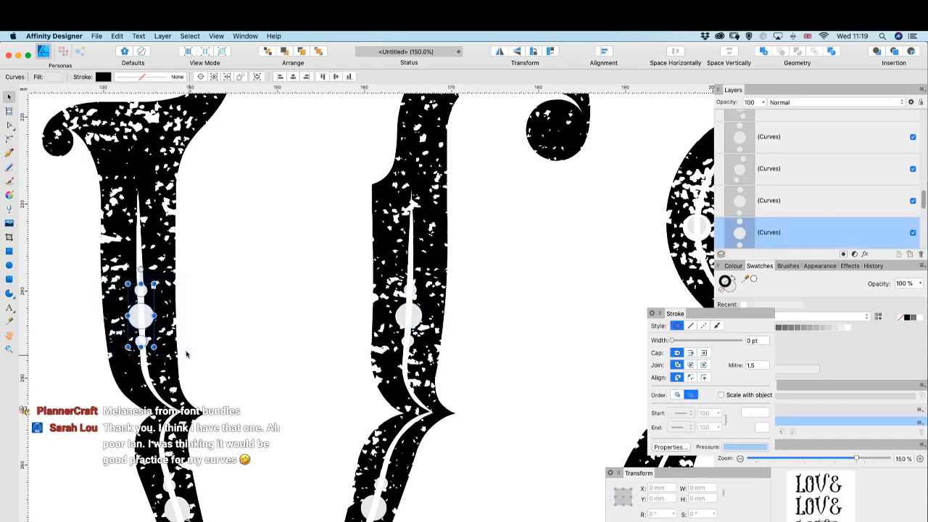
{"action": "left_click_drag", "start_coordinate": [141, 270], "coordinate": [137, 269]}
{"action": "scroll", "coordinate": [172, 281], "scroll_direction": "left", "scroll_amount": 8}
{"action": "scroll", "coordinate": [172, 281], "scroll_direction": "left", "scroll_amount": 5}
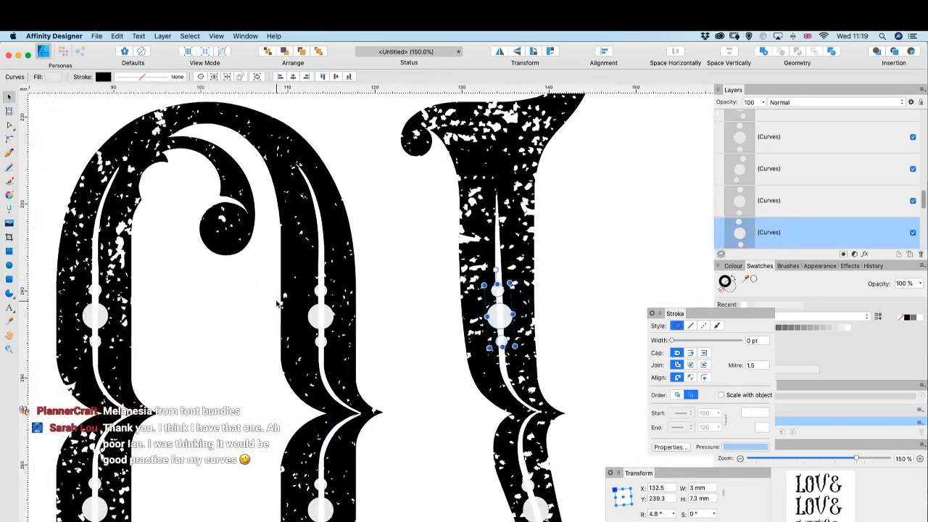
{"action": "key", "text": "Right"}
{"action": "key", "text": "Left"}
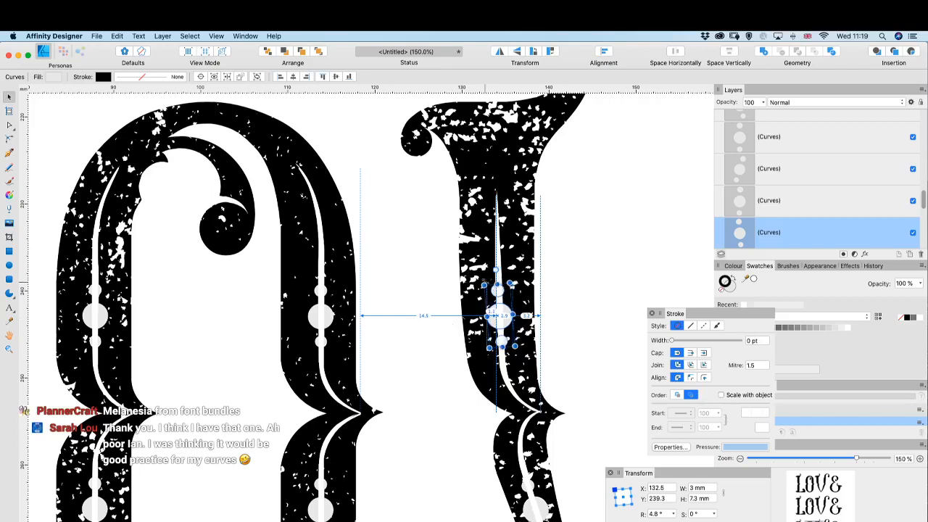
{"action": "left_click_drag", "start_coordinate": [497, 269], "coordinate": [500, 269]}
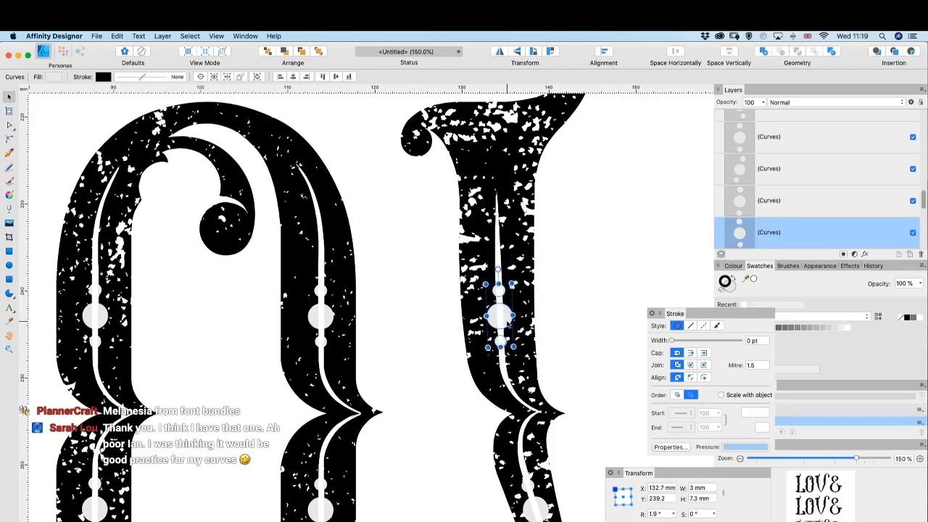
{"action": "key", "text": "Right"}
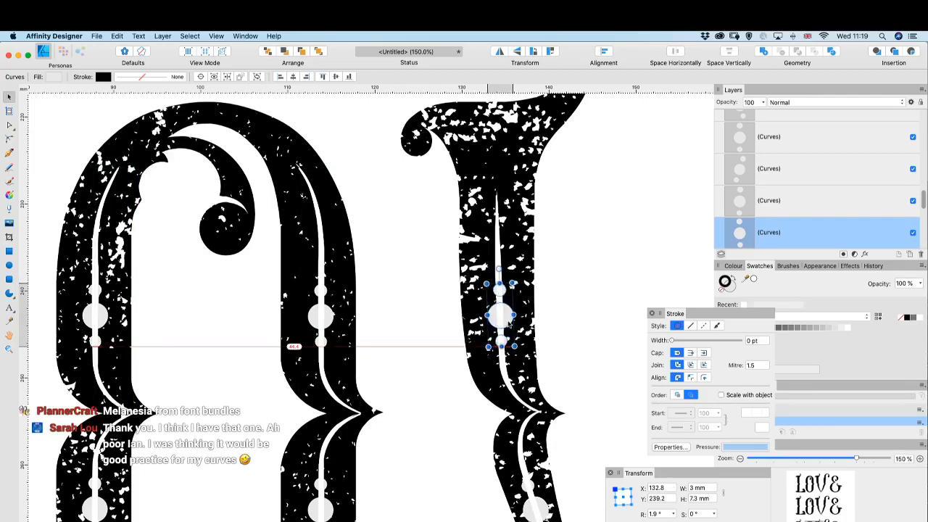
- Examine the dot groups and traced lines across the L, O and V, and the overall lettering
{"action": "scroll", "coordinate": [508, 324], "scroll_direction": "left", "scroll_amount": 5}
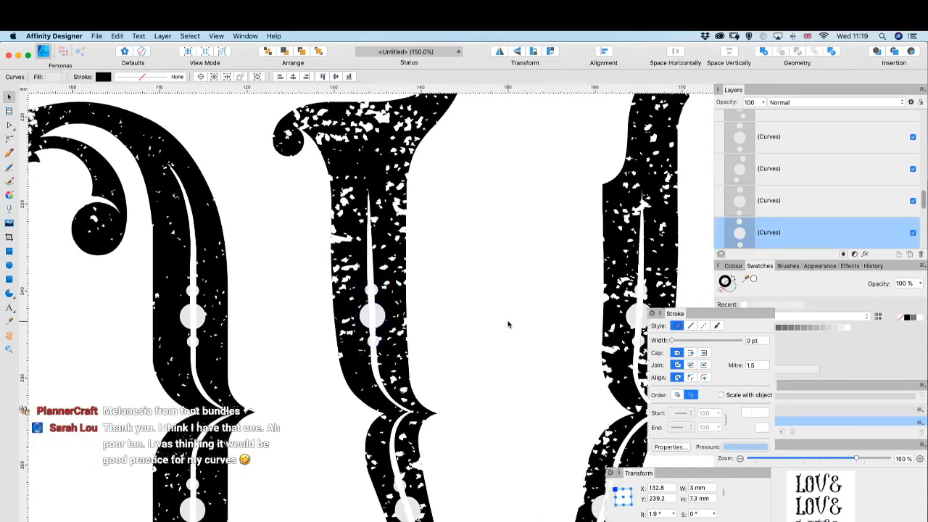
{"action": "scroll", "coordinate": [508, 324], "scroll_direction": "left", "scroll_amount": 3}
{"action": "scroll", "coordinate": [508, 325], "scroll_direction": "down", "scroll_amount": 5}
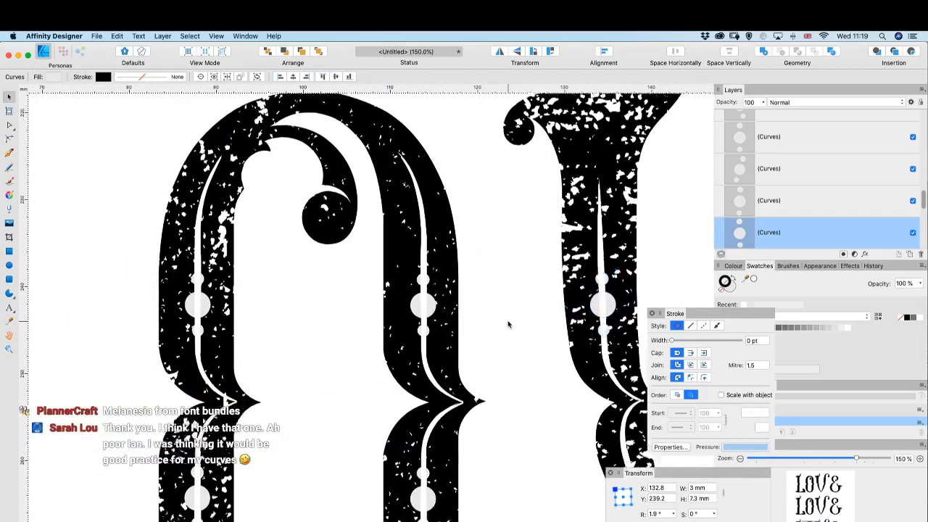
{"action": "scroll", "coordinate": [508, 325], "scroll_direction": "left", "scroll_amount": 10}
{"action": "scroll", "coordinate": [508, 324], "scroll_direction": "down", "scroll_amount": 3}
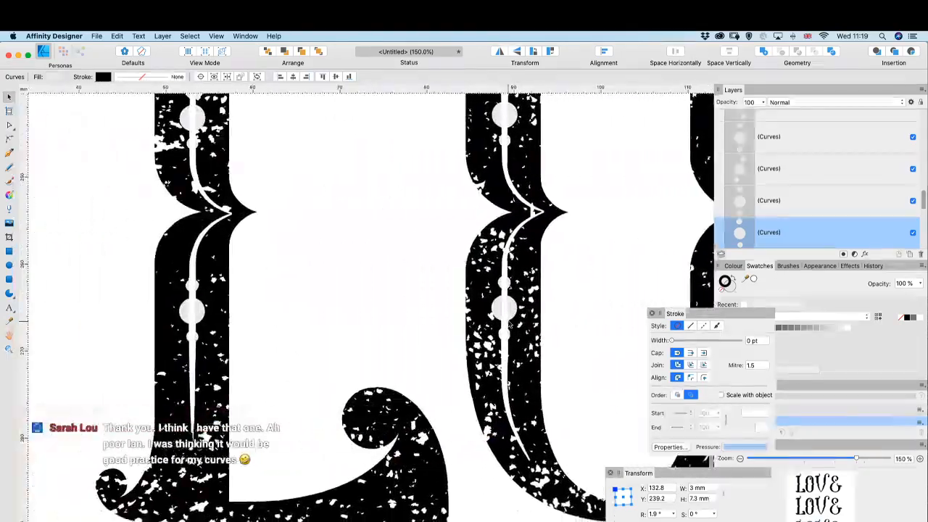
{"action": "scroll", "coordinate": [508, 325], "scroll_direction": "left", "scroll_amount": 1}
{"action": "scroll", "coordinate": [508, 325], "scroll_direction": "up", "scroll_amount": 15}
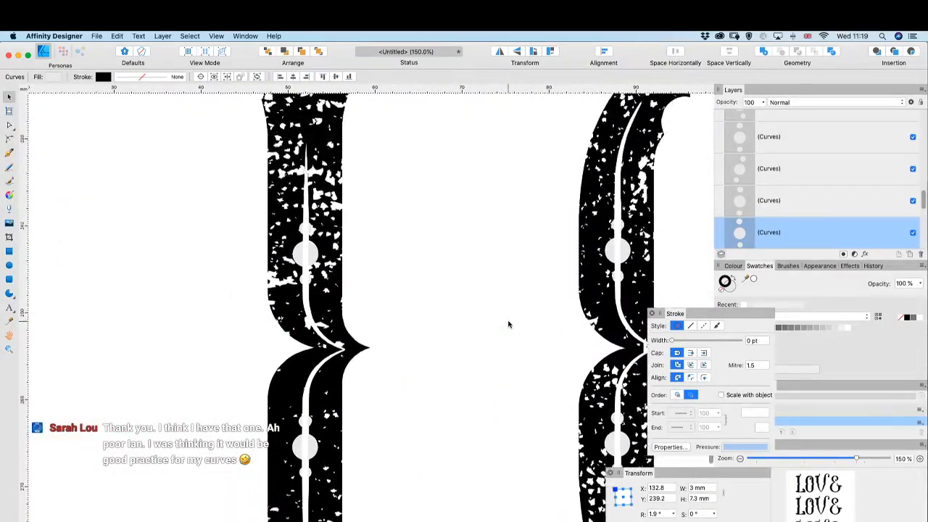
{"action": "scroll", "coordinate": [508, 324], "scroll_direction": "up", "scroll_amount": 2}
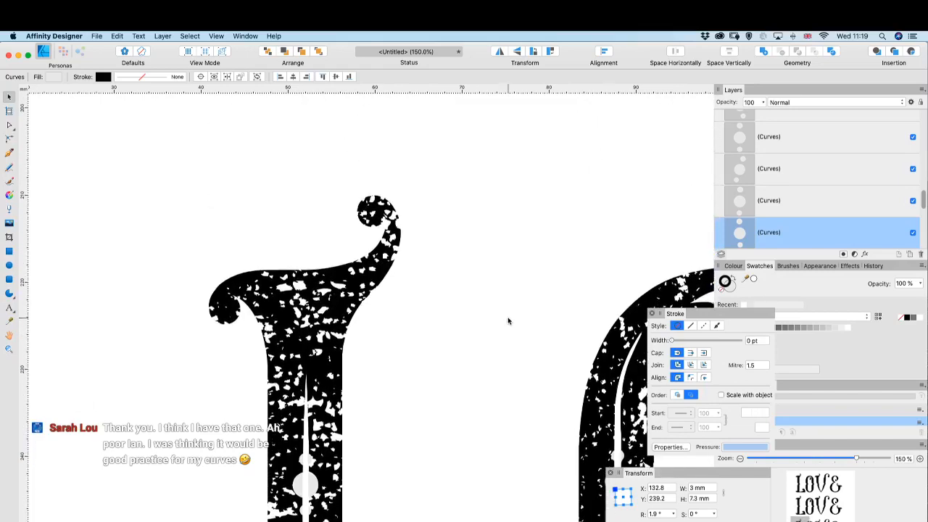
{"action": "scroll", "coordinate": [509, 324], "scroll_direction": "down", "scroll_amount": 5}
{"action": "scroll", "coordinate": [509, 320], "scroll_direction": "down", "scroll_amount": 3}
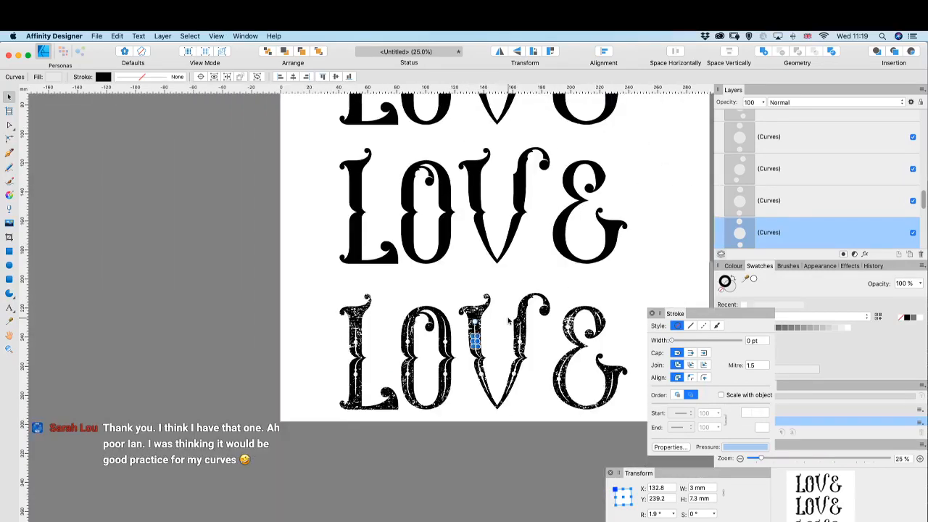
{"action": "scroll", "coordinate": [544, 408], "scroll_direction": "right", "scroll_amount": 5}
{"action": "scroll", "coordinate": [543, 408], "scroll_direction": "down", "scroll_amount": 1}
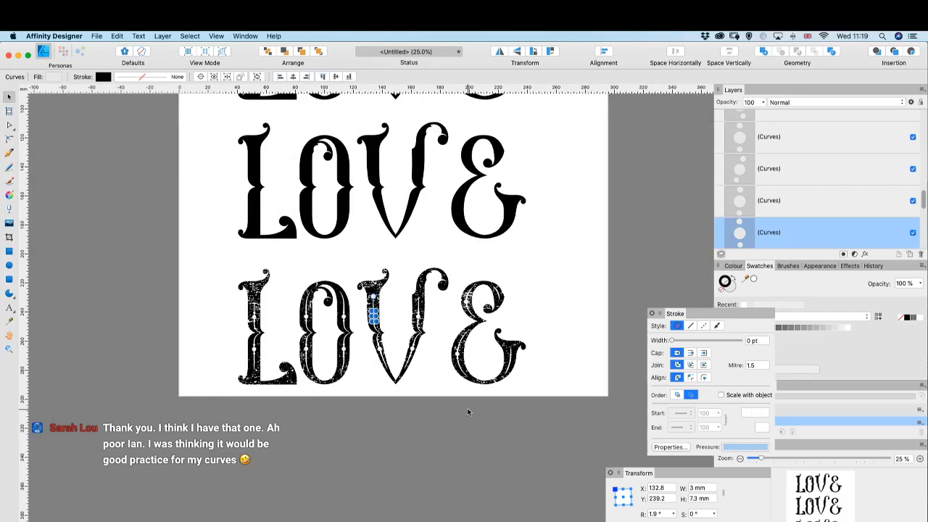
- Remove the stroke from the single circle on the ampersand's upper-left curve
{"action": "scroll", "coordinate": [467, 412], "scroll_direction": "up", "scroll_amount": 5}
{"action": "scroll", "coordinate": [475, 377], "scroll_direction": "right", "scroll_amount": 2}
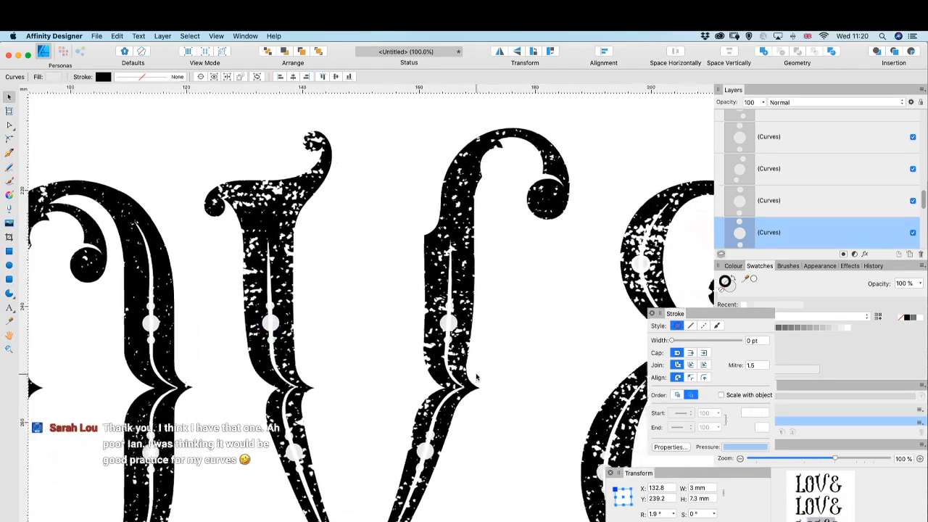
{"action": "scroll", "coordinate": [479, 376], "scroll_direction": "right", "scroll_amount": 5}
{"action": "key", "text": "m"}
{"action": "left_click_drag", "start_coordinate": [358, 257], "coordinate": [375, 273]}
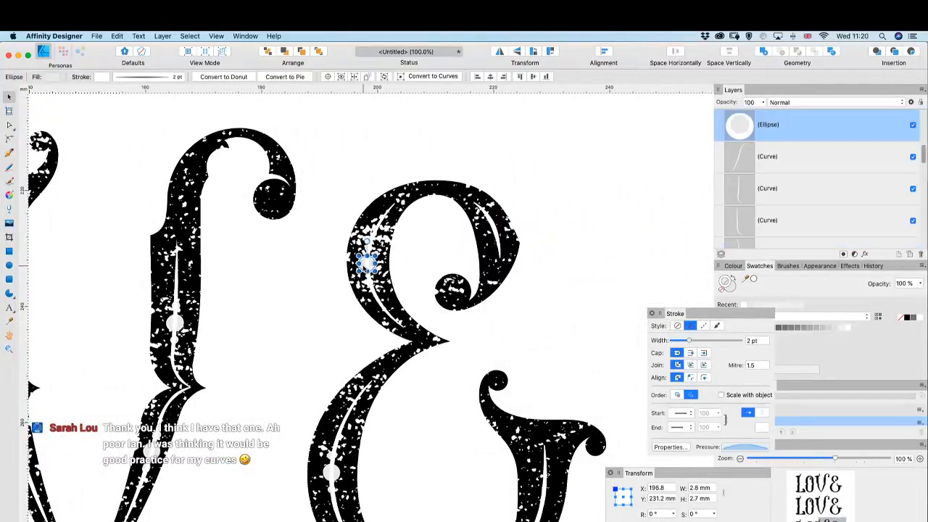
{"action": "left_click", "coordinate": [678, 326]}
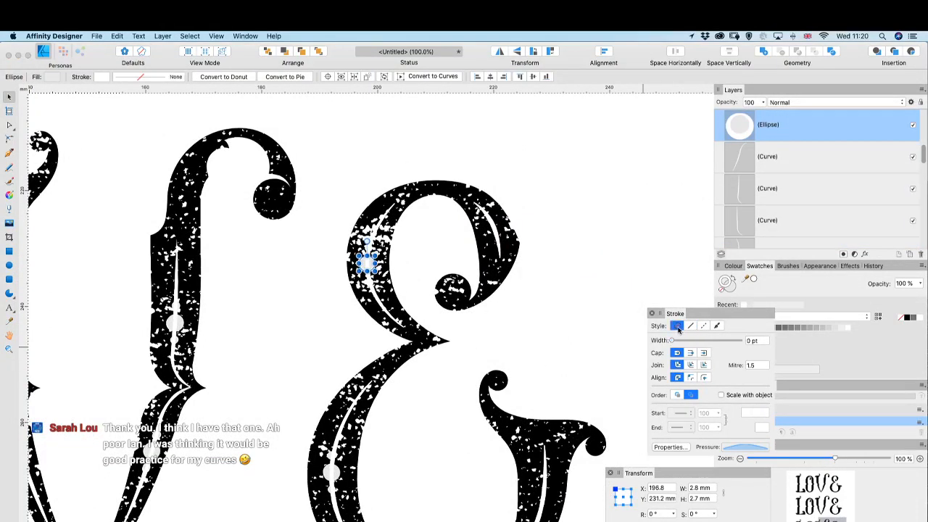
{"action": "left_click", "coordinate": [468, 358]}
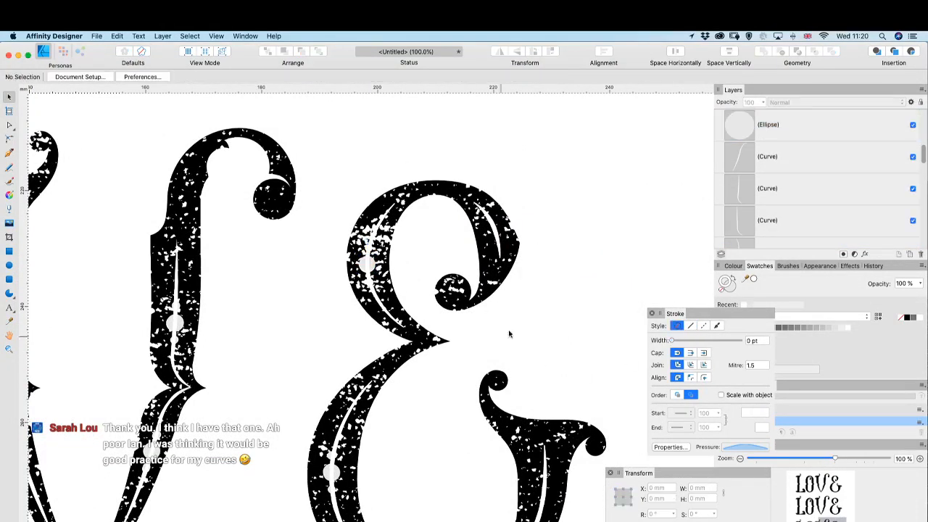
{"action": "left_click", "coordinate": [761, 168]}
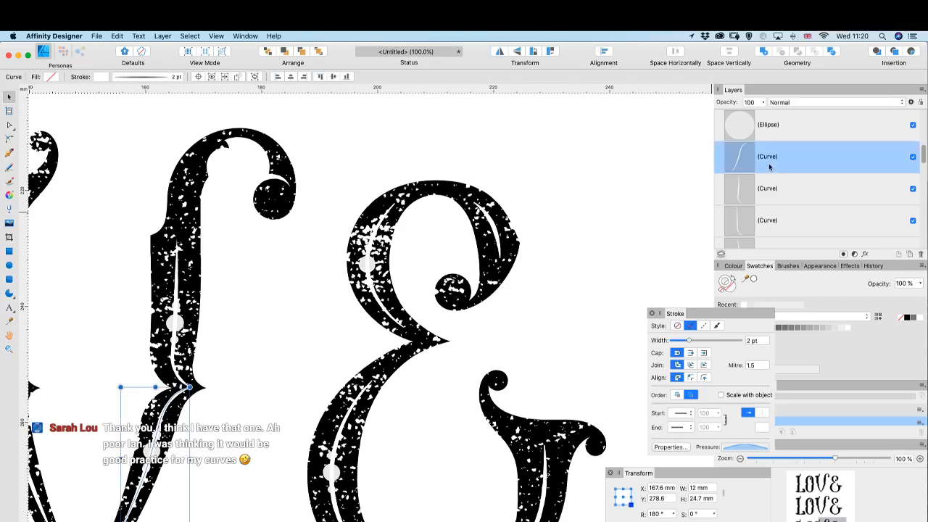
{"action": "scroll", "coordinate": [765, 168], "scroll_direction": "down", "scroll_amount": 5}
{"action": "scroll", "coordinate": [765, 174], "scroll_direction": "up", "scroll_amount": 3}
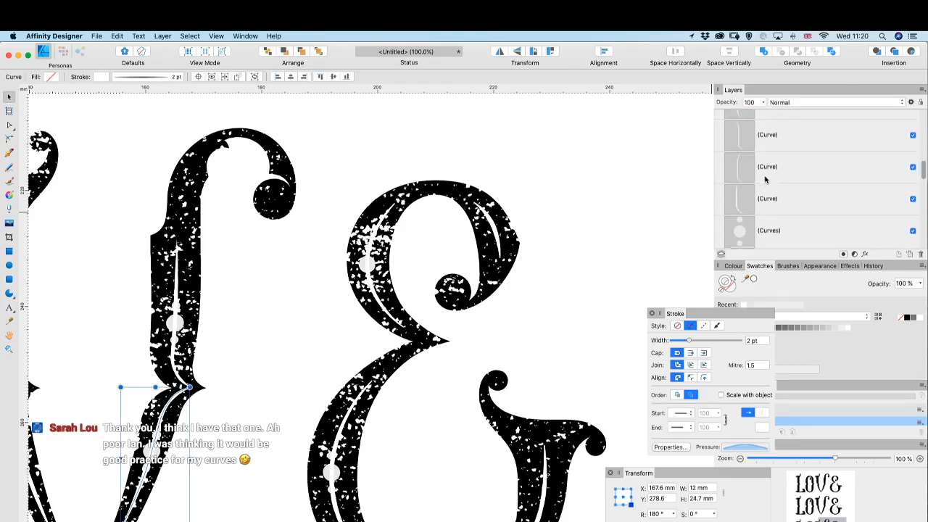
{"action": "left_click", "coordinate": [768, 204], "text": "shift"}
{"action": "scroll", "coordinate": [768, 204], "scroll_direction": "up", "scroll_amount": 8}
{"action": "scroll", "coordinate": [767, 203], "scroll_direction": "down", "scroll_amount": 4}
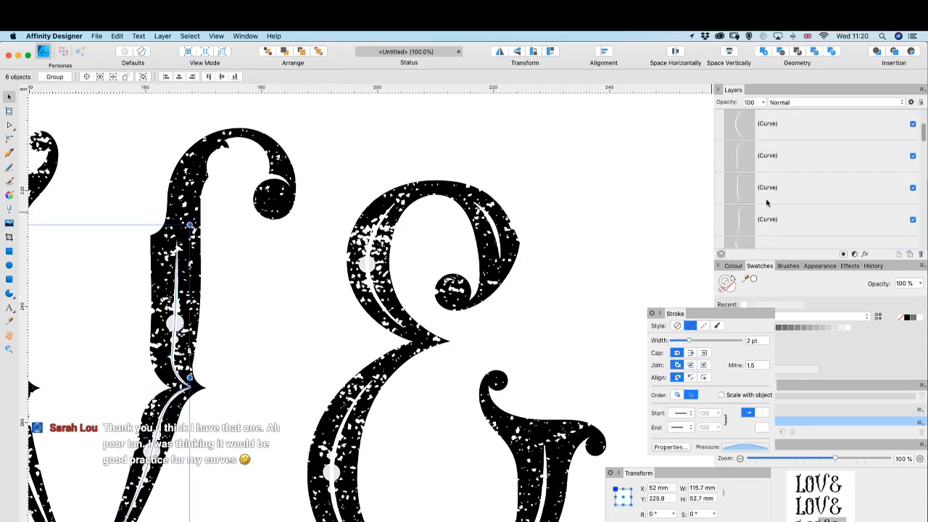
{"action": "scroll", "coordinate": [770, 196], "scroll_direction": "up", "scroll_amount": 2}
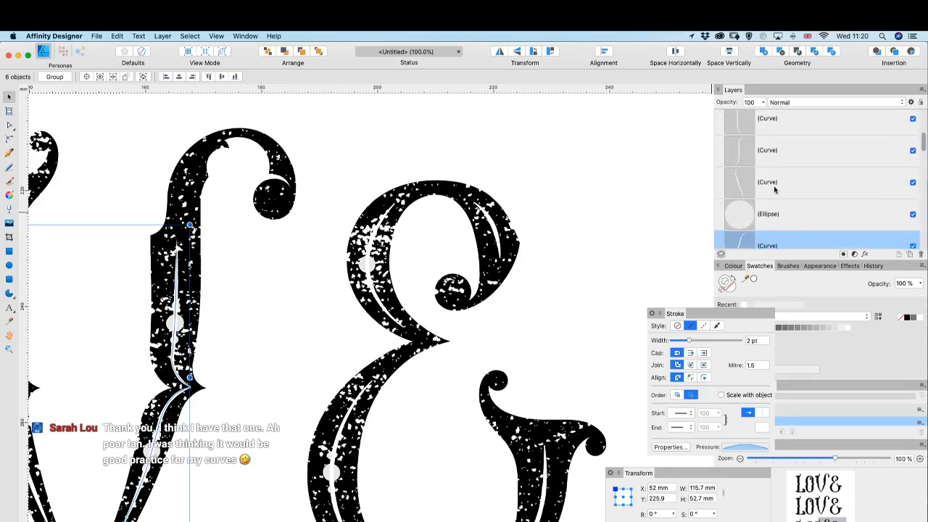
{"action": "scroll", "coordinate": [774, 190], "scroll_direction": "up", "scroll_amount": 2}
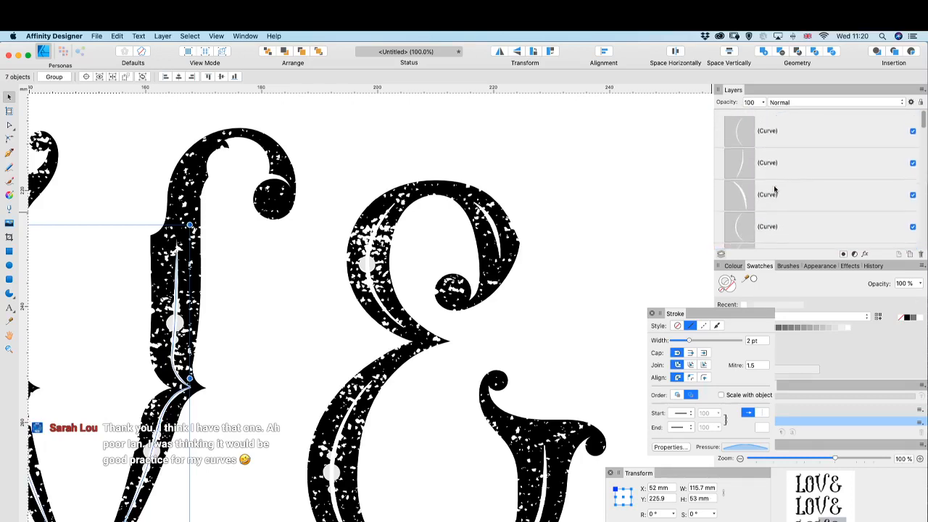
{"action": "scroll", "coordinate": [774, 193], "scroll_direction": "down", "scroll_amount": 1}
{"action": "left_click", "coordinate": [774, 196], "text": "shift"}
{"action": "scroll", "coordinate": [774, 201], "scroll_direction": "down", "scroll_amount": 5}
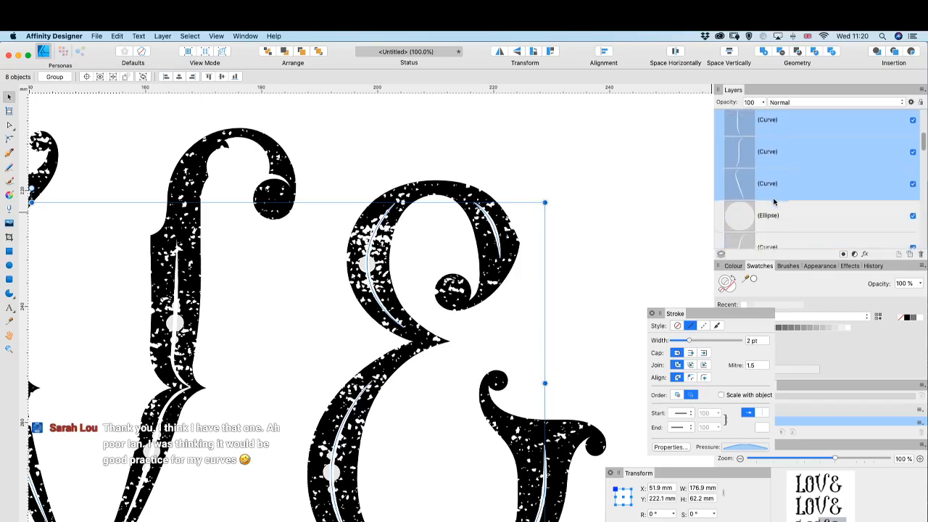
{"action": "scroll", "coordinate": [773, 181], "scroll_direction": "up", "scroll_amount": 5}
- Expand the strokes of all the traced line curves on the distressed lettering, leaving out the ellipse
{"action": "left_click", "coordinate": [773, 137]}
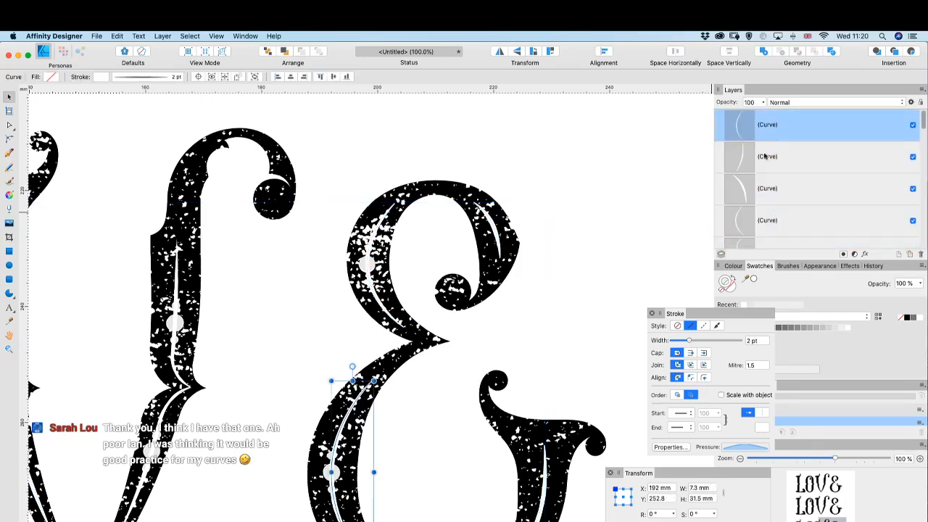
{"action": "scroll", "coordinate": [734, 202], "scroll_direction": "down", "scroll_amount": 5}
{"action": "scroll", "coordinate": [740, 203], "scroll_direction": "up", "scroll_amount": 2}
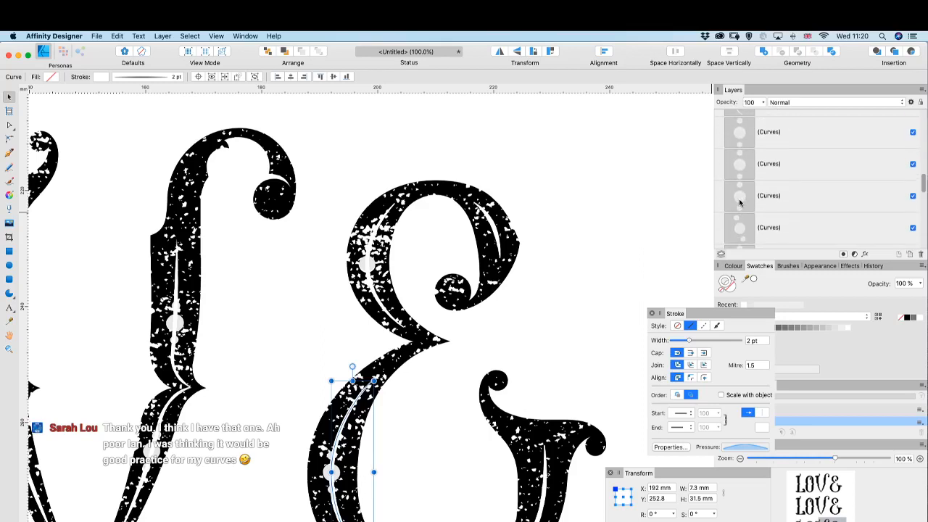
{"action": "left_click", "coordinate": [770, 148], "text": "shift"}
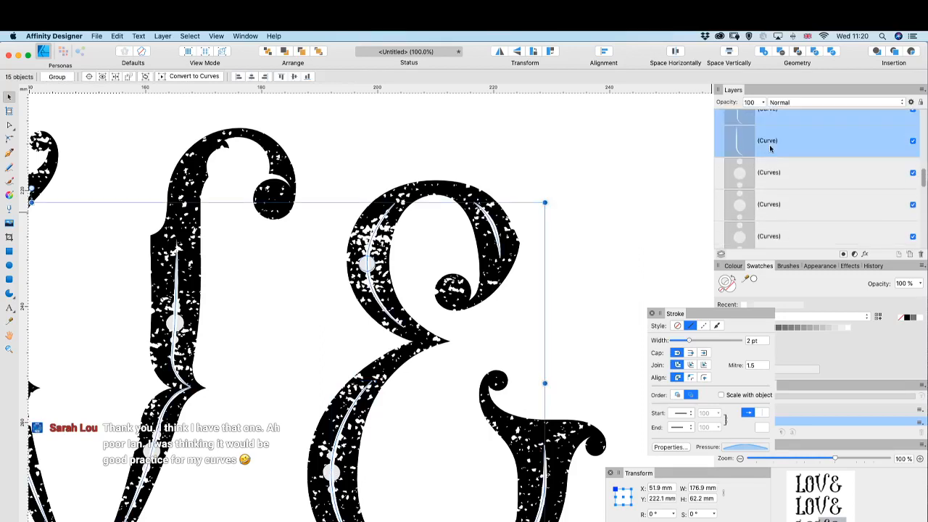
{"action": "scroll", "coordinate": [775, 218], "scroll_direction": "up", "scroll_amount": 5}
{"action": "scroll", "coordinate": [777, 232], "scroll_direction": "down", "scroll_amount": 2}
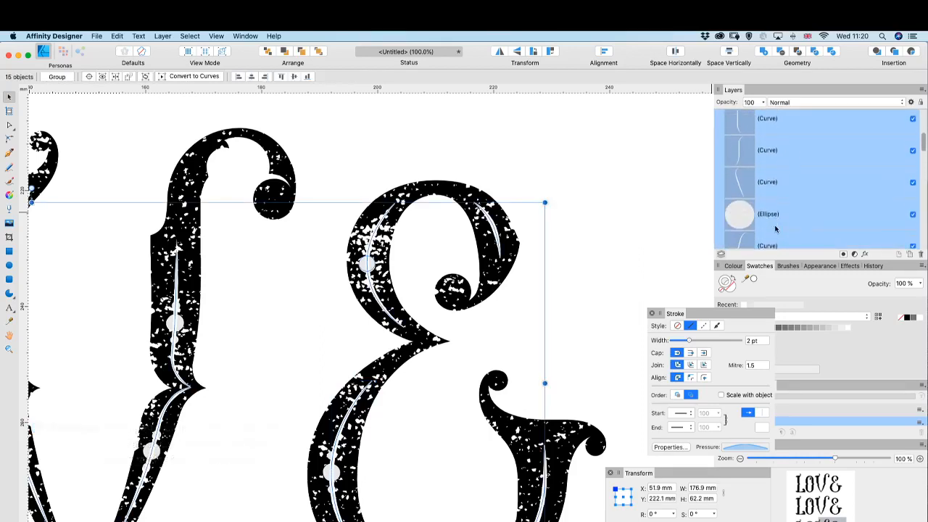
{"action": "left_click", "coordinate": [774, 215], "text": "super"}
{"action": "scroll", "coordinate": [774, 215], "scroll_direction": "up", "scroll_amount": 2}
{"action": "scroll", "coordinate": [770, 216], "scroll_direction": "down", "scroll_amount": 3}
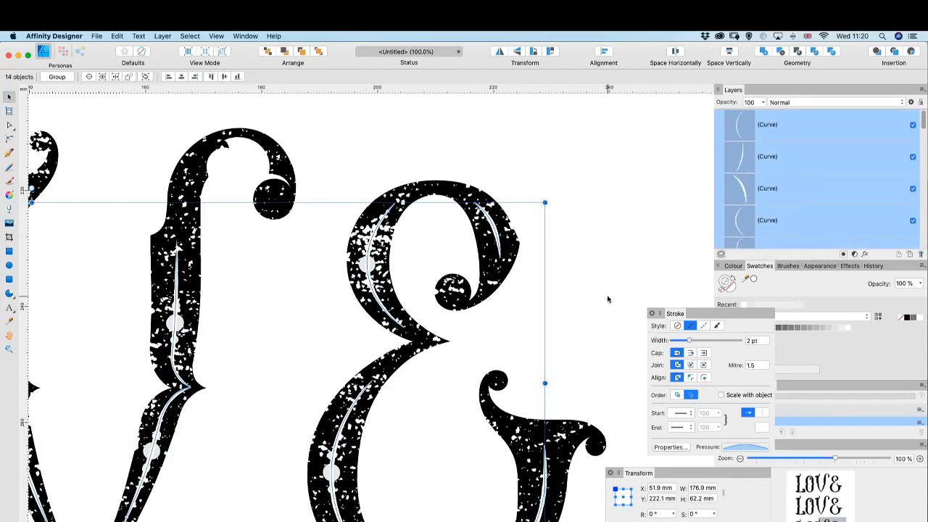
{"action": "scroll", "coordinate": [552, 287], "scroll_direction": "left", "scroll_amount": 10}
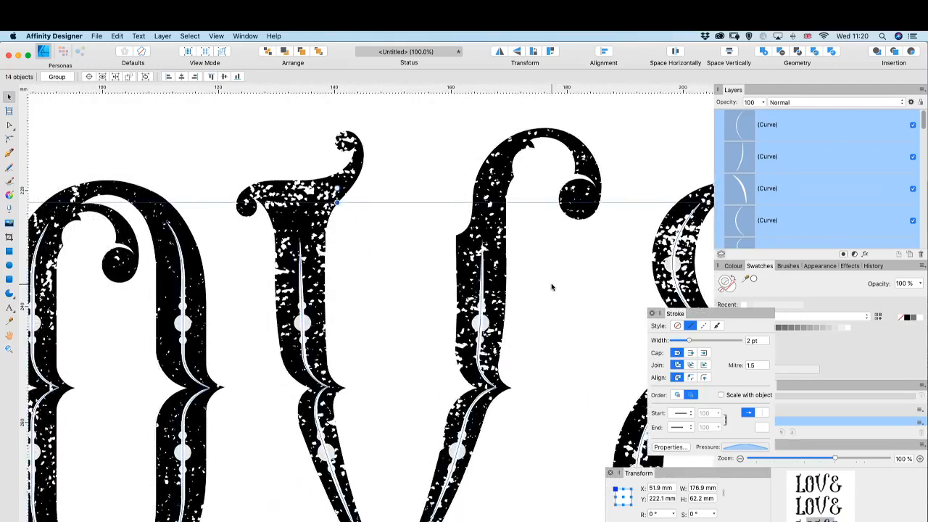
{"action": "scroll", "coordinate": [551, 287], "scroll_direction": "left", "scroll_amount": 9}
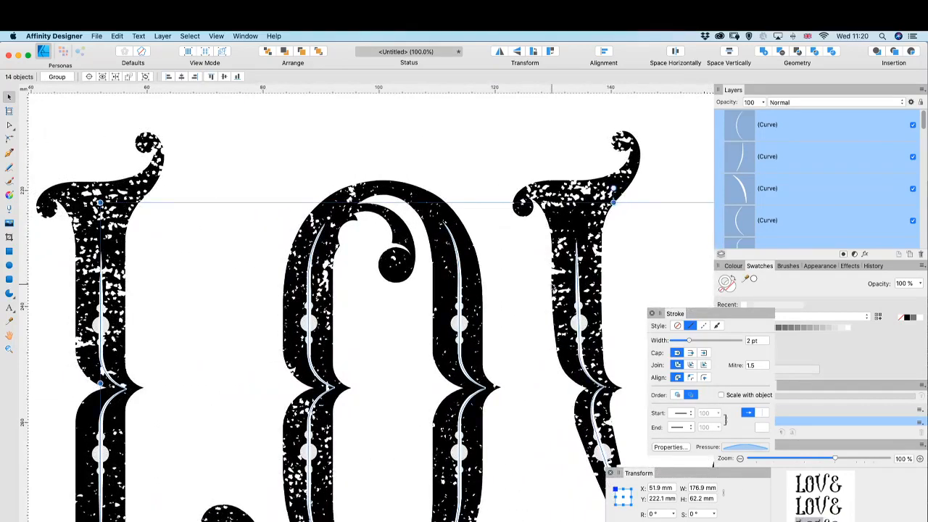
{"action": "left_click", "coordinate": [159, 36]}
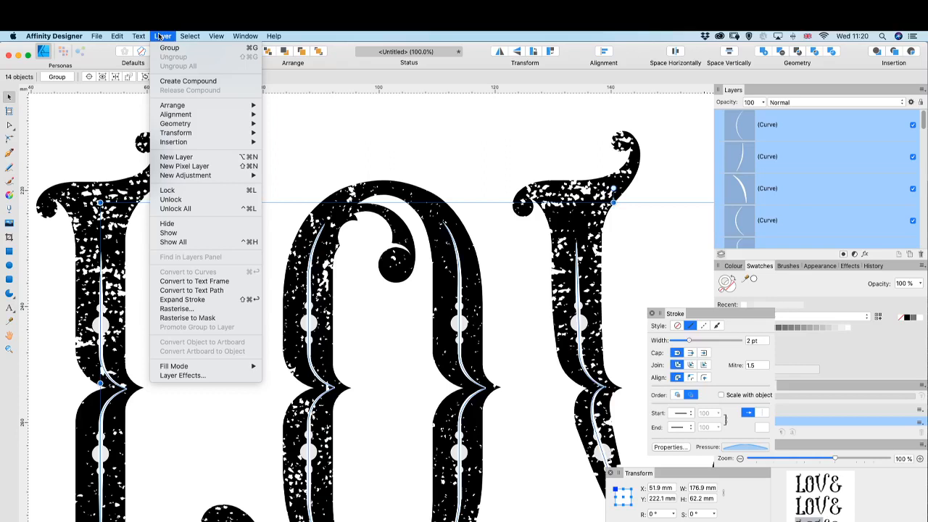
{"action": "left_click", "coordinate": [214, 299]}
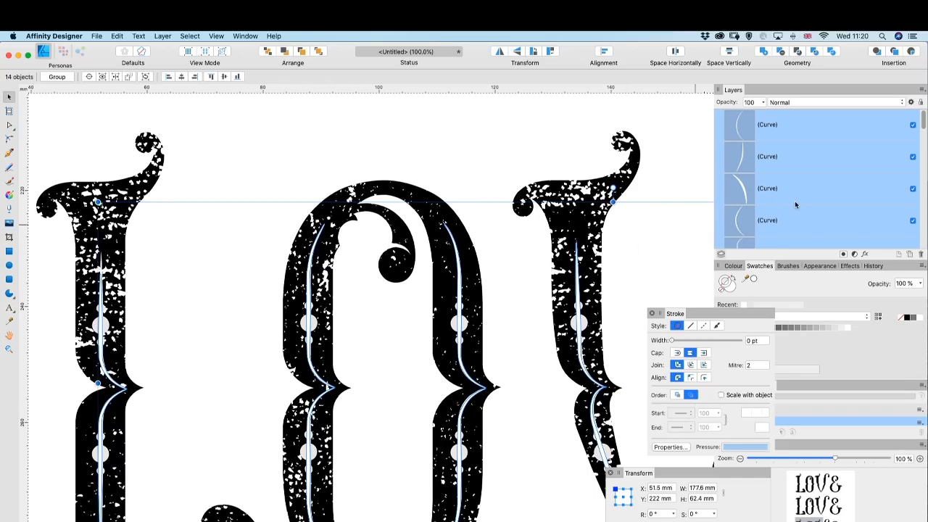
- Merge all the expanded lines, the ellipse and the dot groups into a single shape with the Add operation
{"action": "left_click", "coordinate": [783, 117]}
{"action": "scroll", "coordinate": [800, 165], "scroll_direction": "down", "scroll_amount": 2}
{"action": "scroll", "coordinate": [799, 166], "scroll_direction": "down", "scroll_amount": 10}
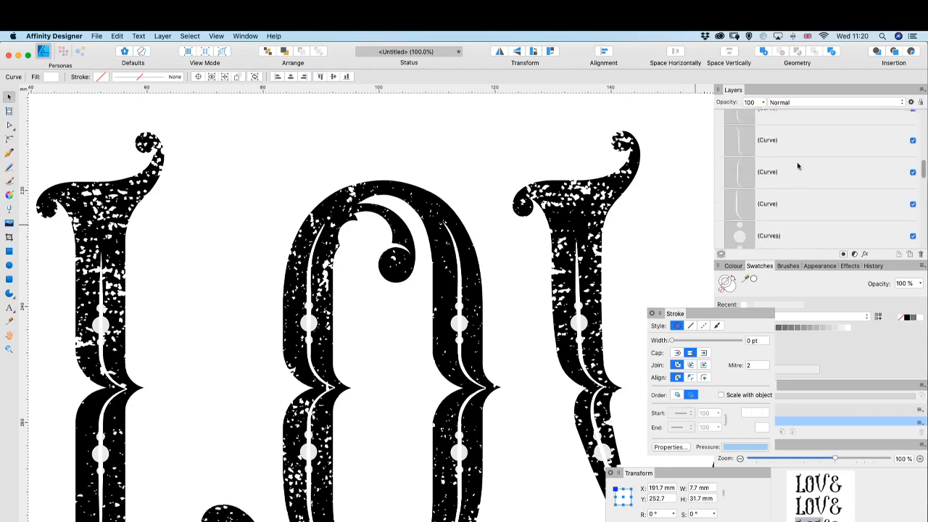
{"action": "scroll", "coordinate": [781, 199], "scroll_direction": "down", "scroll_amount": 8}
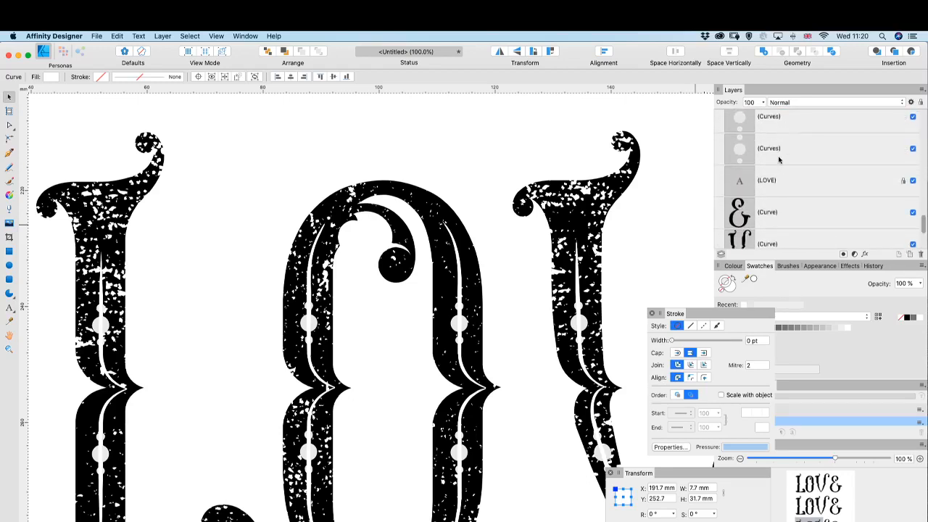
{"action": "left_click", "coordinate": [778, 151], "text": "shift"}
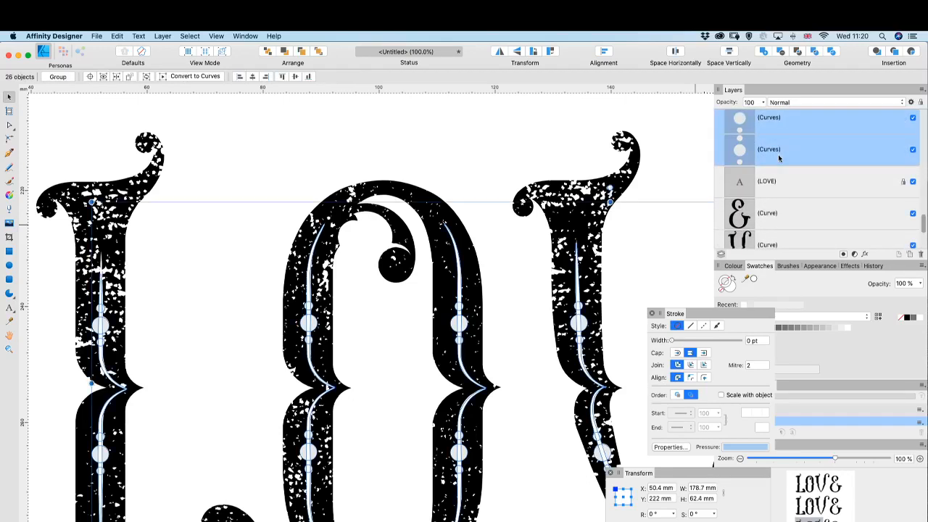
{"action": "left_click", "coordinate": [765, 51]}
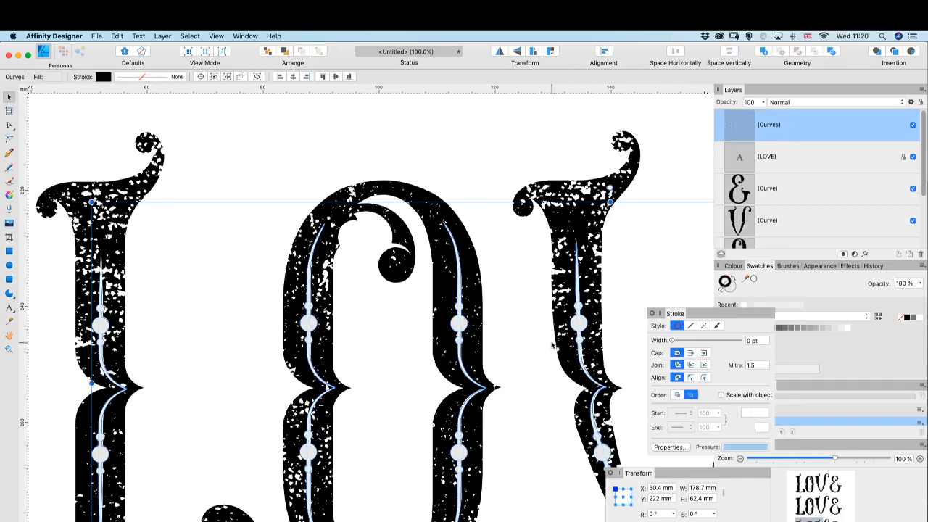
- Move the merged white ornament up from the distressed lettering onto the solid LOVE& letters above it
{"action": "key", "text": "super+minus"}
{"action": "key", "text": "super+minus"}
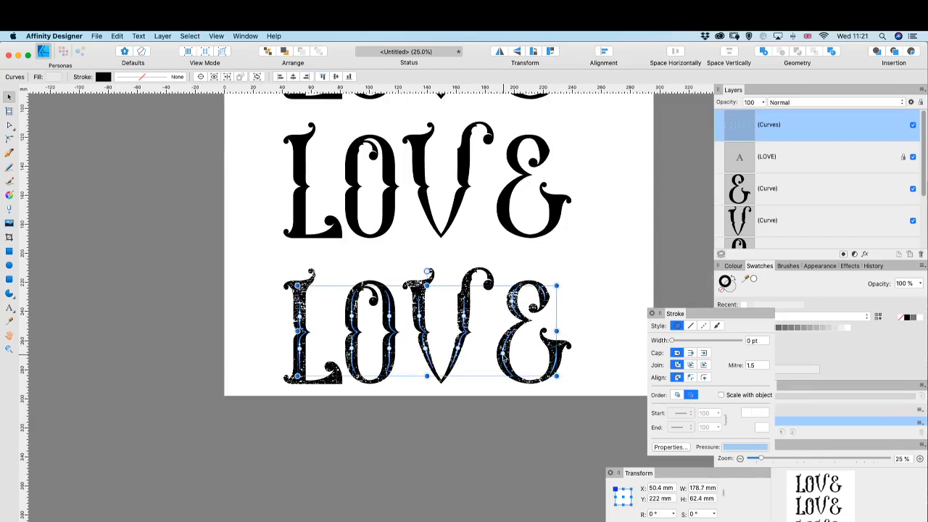
{"action": "left_click_drag", "start_coordinate": [504, 356], "coordinate": [508, 211]}
{"action": "key", "text": "super+plus"}
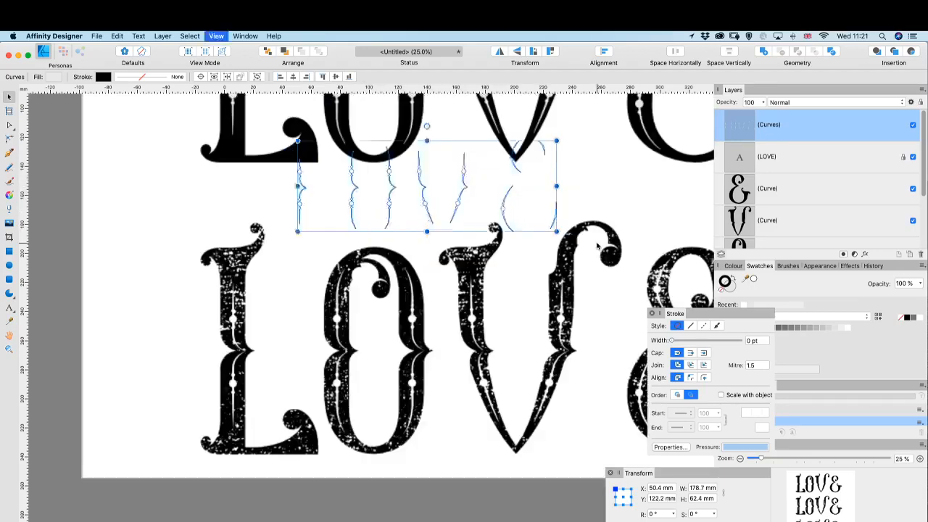
{"action": "scroll", "coordinate": [596, 247], "scroll_direction": "up", "scroll_amount": 6}
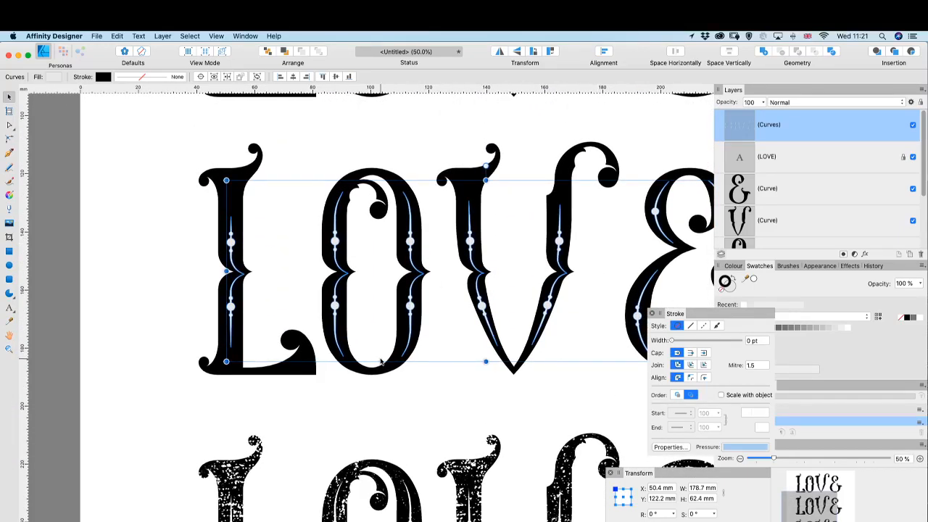
- Nudge the ornament vertically to a Y position of 121.7 mm so it lines up with the solid letters
{"action": "key", "text": "Up"}
{"action": "key", "text": "Up"}
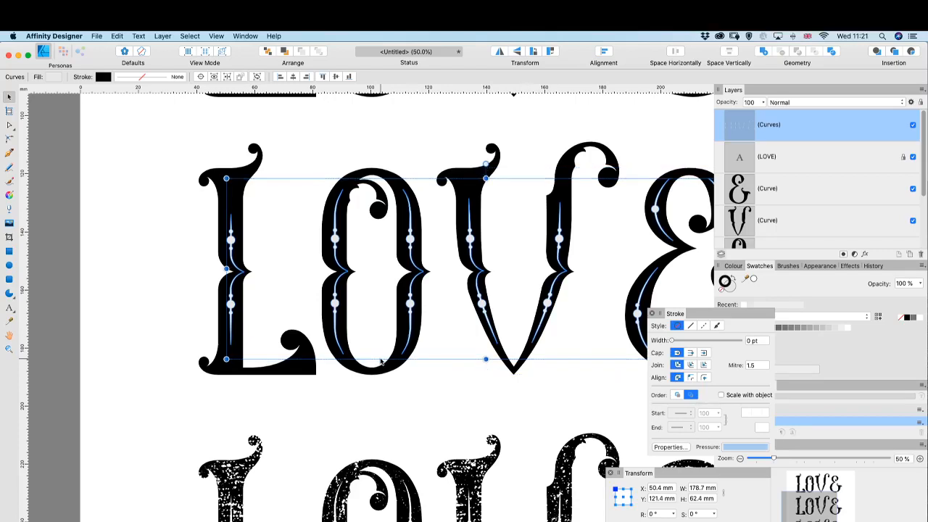
{"action": "key", "text": "Down"}
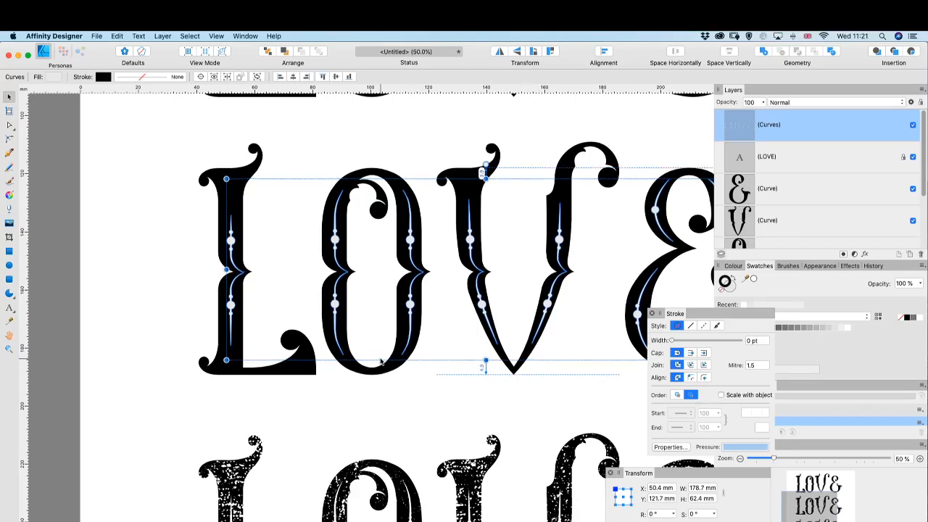
{"action": "scroll", "coordinate": [381, 360], "scroll_direction": "right", "scroll_amount": 5}
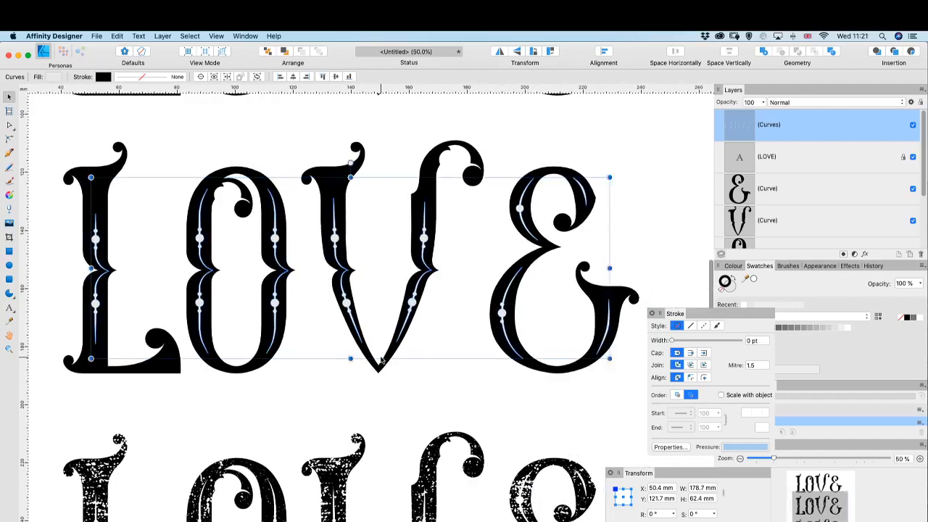
{"action": "scroll", "coordinate": [381, 361], "scroll_direction": "up", "scroll_amount": 1}
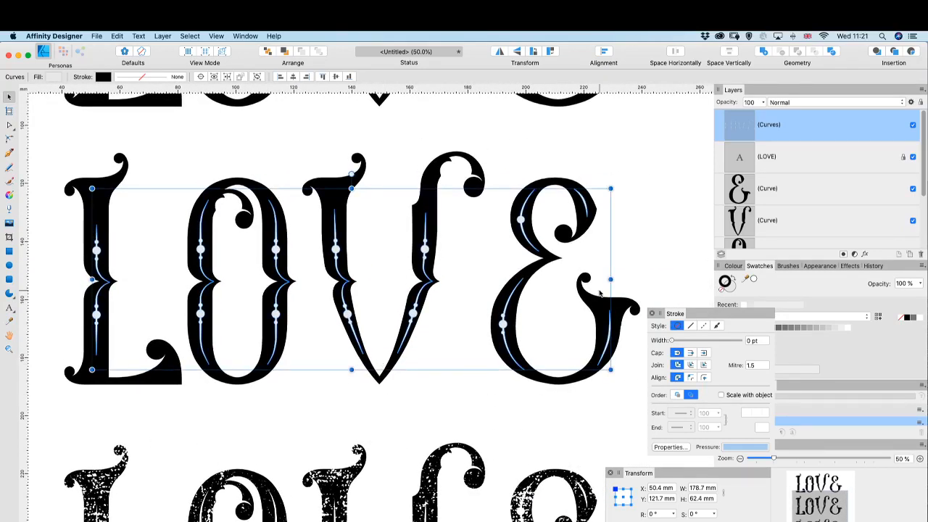
- Split the merged ornament into separate curves with the Divide operation
{"action": "left_click", "coordinate": [637, 309]}
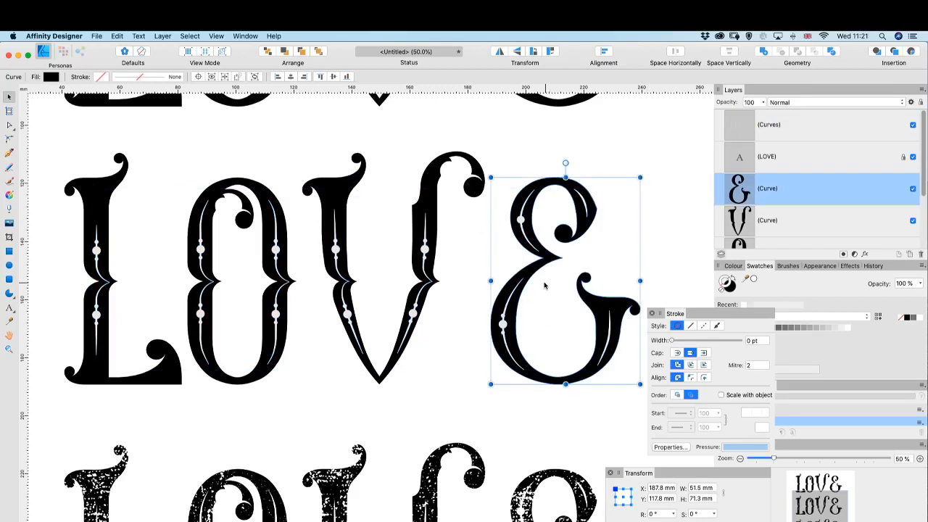
{"action": "left_click", "coordinate": [528, 243]}
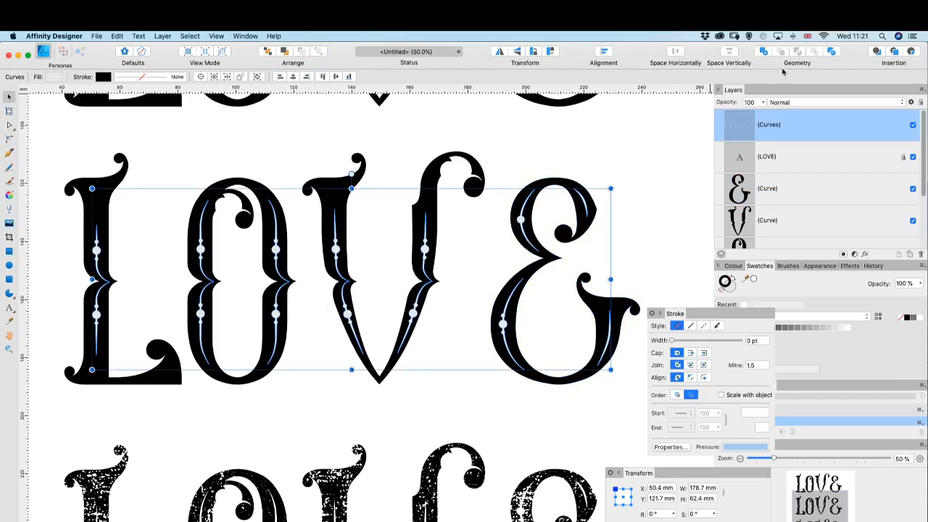
{"action": "left_click", "coordinate": [837, 53]}
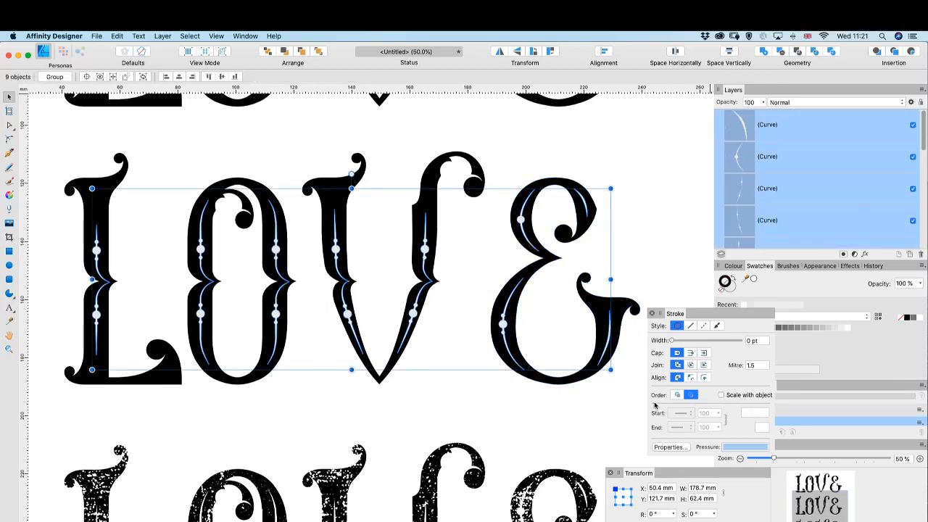
- Cut the ornament curves out of the solid ampersand with the Divide and Subtract operations
{"action": "left_click", "coordinate": [661, 174]}
{"action": "left_click_drag", "start_coordinate": [678, 159], "coordinate": [476, 416]}
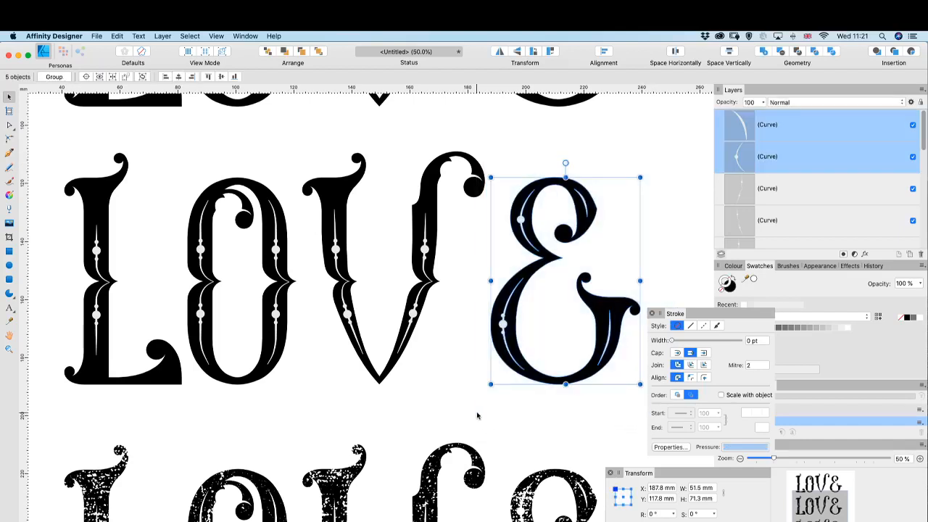
{"action": "left_click", "coordinate": [781, 53]}
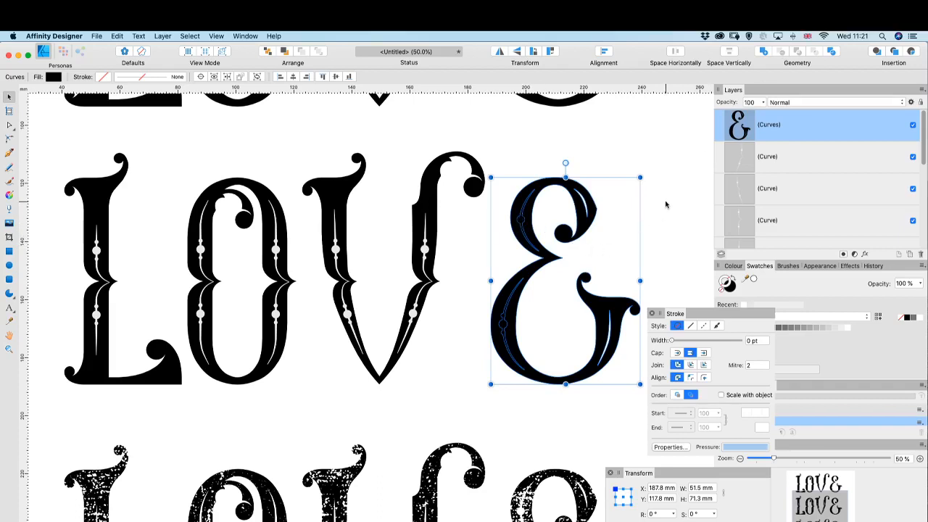
{"action": "left_click", "coordinate": [832, 52]}
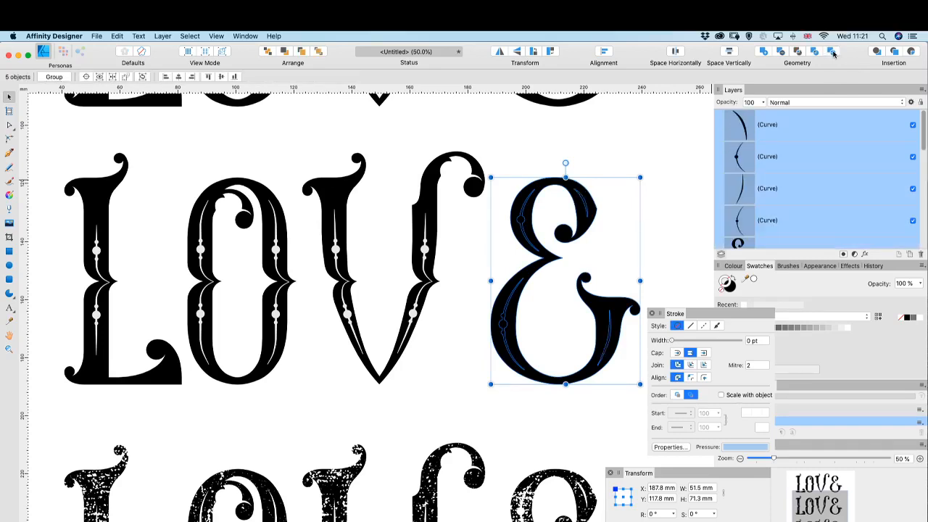
{"action": "scroll", "coordinate": [801, 205], "scroll_direction": "down", "scroll_amount": 1}
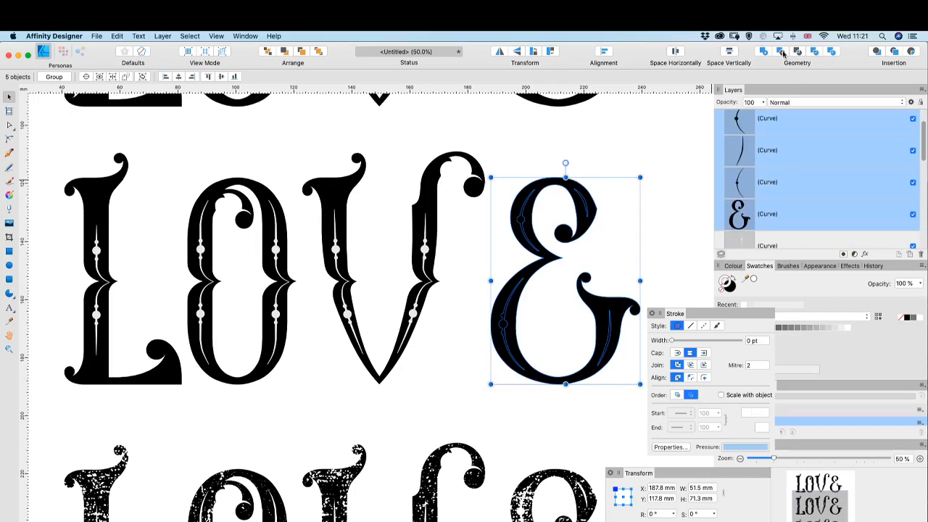
{"action": "left_click", "coordinate": [781, 52]}
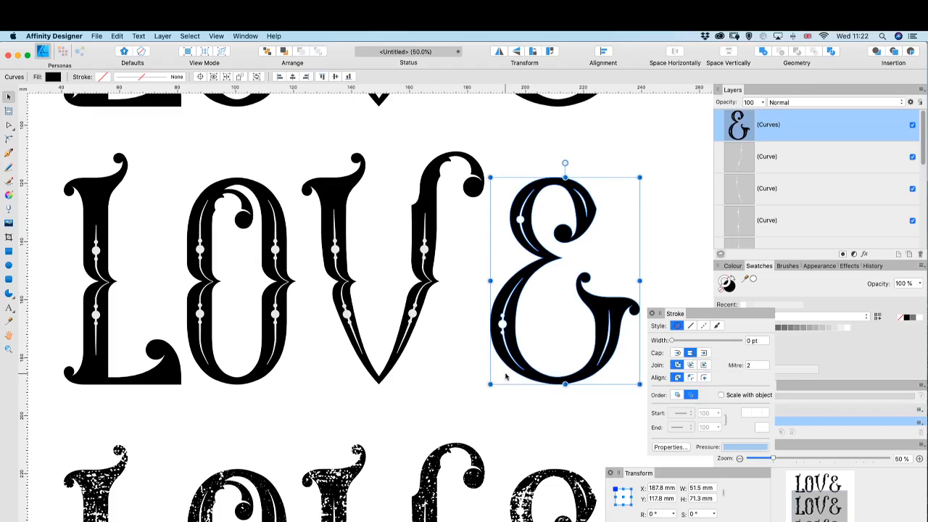
{"action": "left_click", "coordinate": [457, 393]}
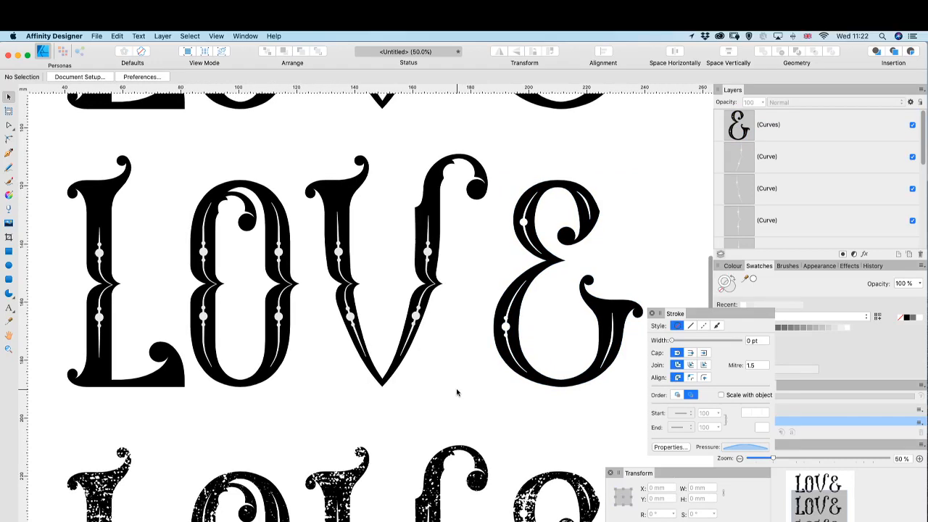
- Cut the two ornament curves out of the solid V with the Subtract operation
{"action": "scroll", "coordinate": [457, 393], "scroll_direction": "up", "scroll_amount": 3}
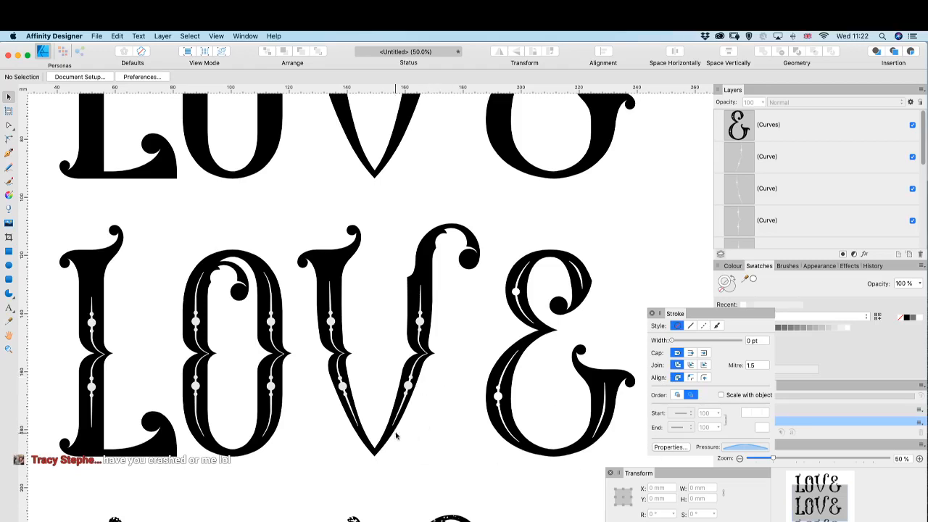
{"action": "left_click_drag", "start_coordinate": [478, 480], "coordinate": [290, 208]}
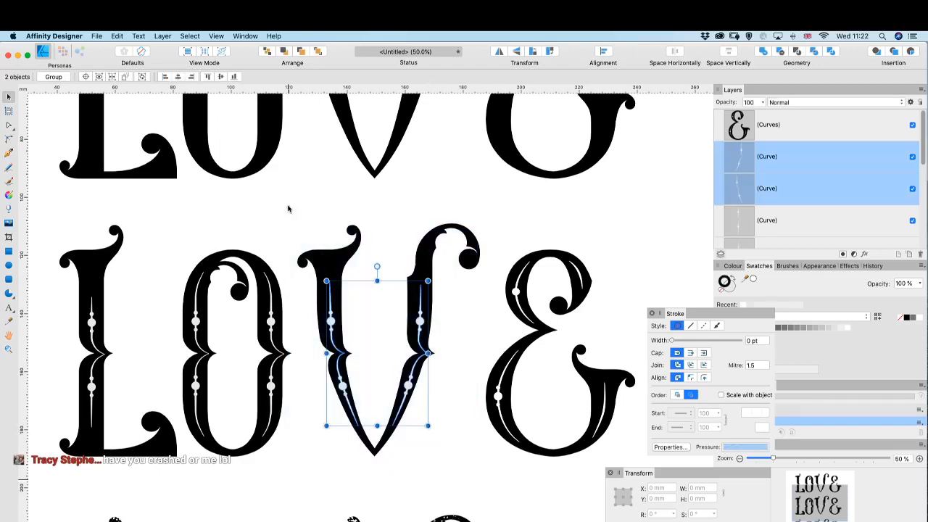
{"action": "left_click", "coordinate": [780, 52]}
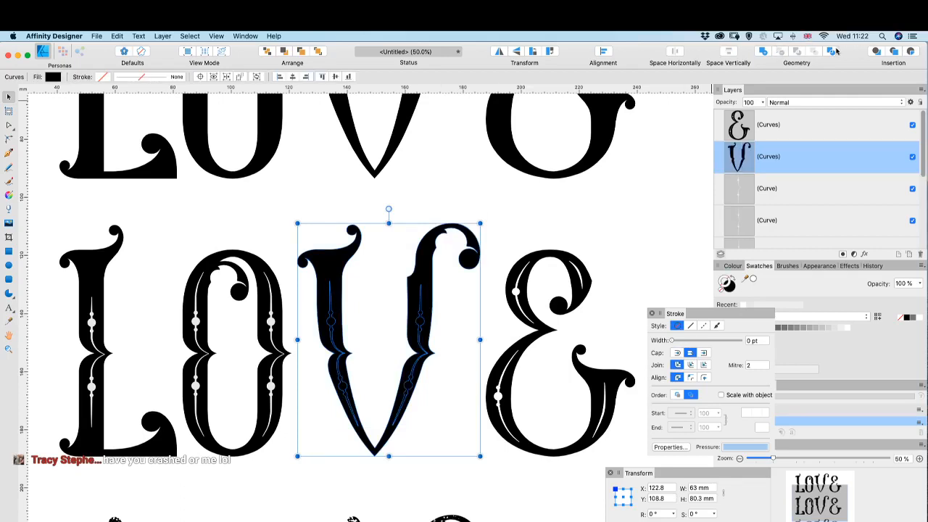
{"action": "key", "text": "ctrl+z"}
{"action": "left_click", "coordinate": [782, 52]}
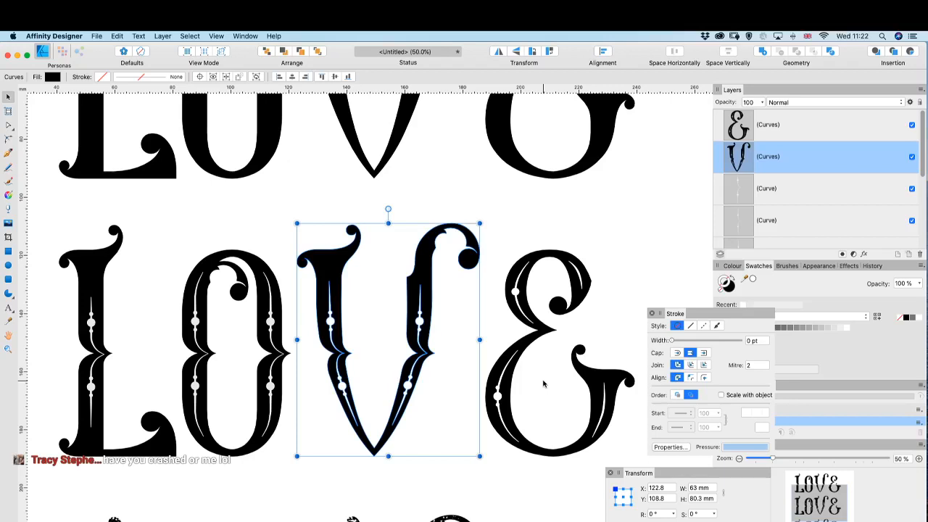
- Subtract the ornament curves from the solid O and from the solid L
{"action": "left_click_drag", "start_coordinate": [174, 233], "coordinate": [294, 465]}
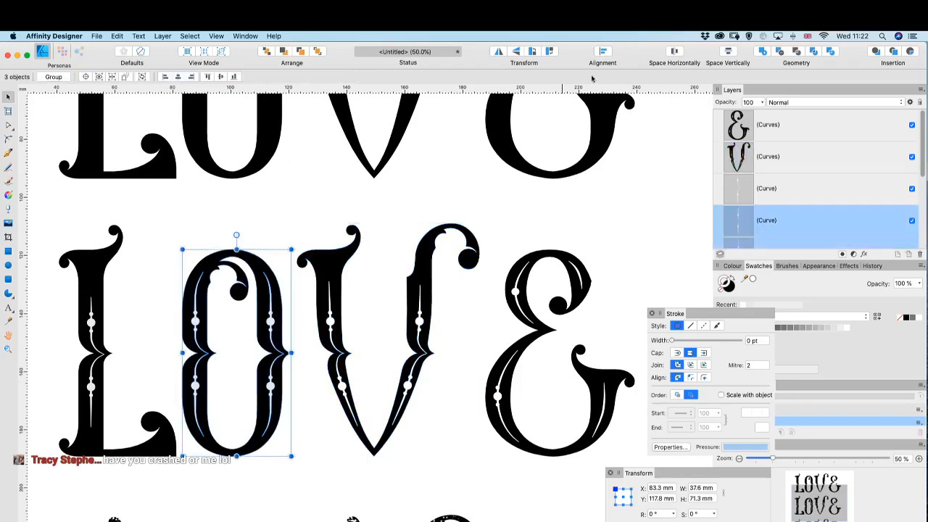
{"action": "left_click", "coordinate": [781, 53]}
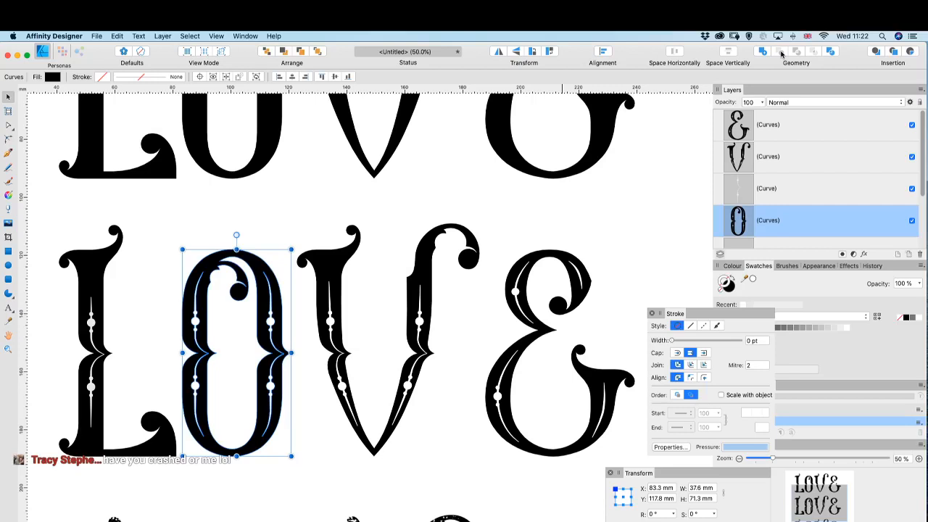
{"action": "scroll", "coordinate": [305, 348], "scroll_direction": "left", "scroll_amount": 5}
{"action": "left_click_drag", "start_coordinate": [229, 437], "coordinate": [383, 184]}
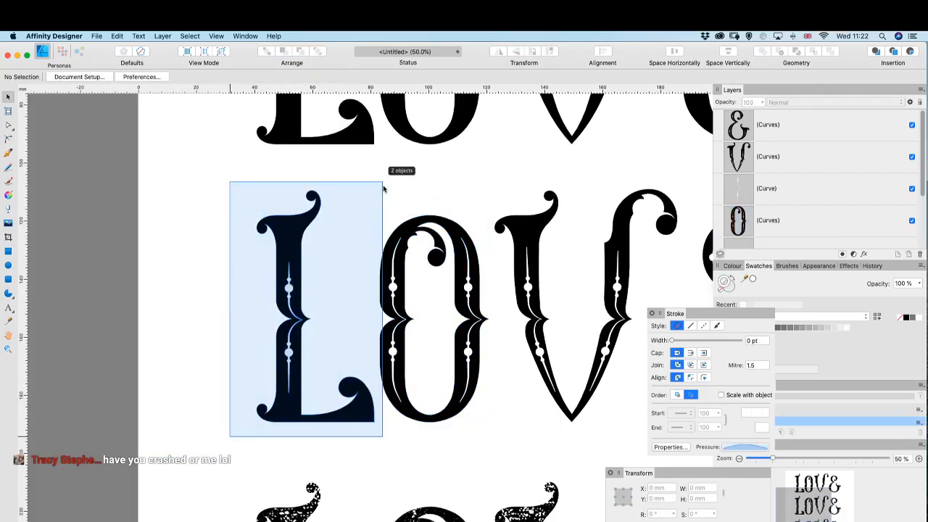
{"action": "left_click_drag", "start_coordinate": [384, 188], "coordinate": [384, 188]}
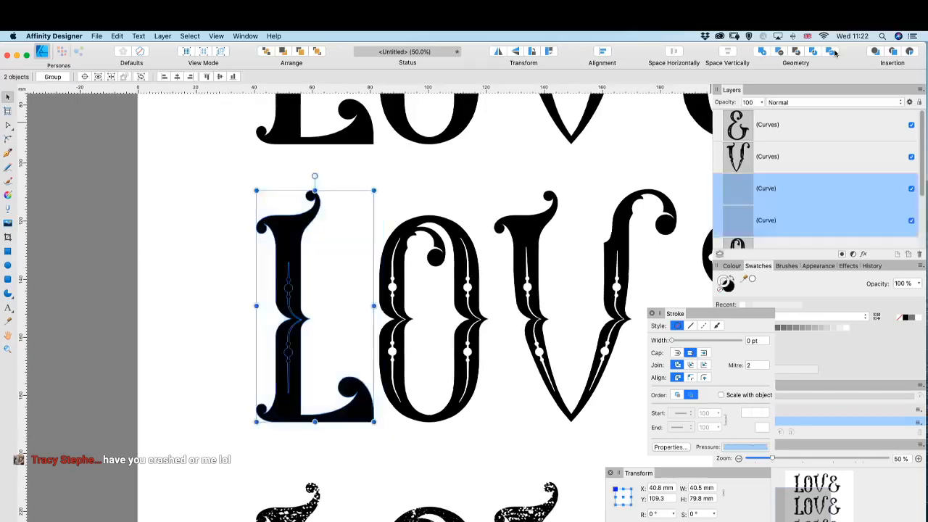
{"action": "left_click", "coordinate": [779, 52]}
{"action": "left_click", "coordinate": [179, 352]}
- Merge the four cut-out letters L, O, V and & into a single shape with the Add operation
{"action": "scroll", "coordinate": [178, 353], "scroll_direction": "right", "scroll_amount": 5}
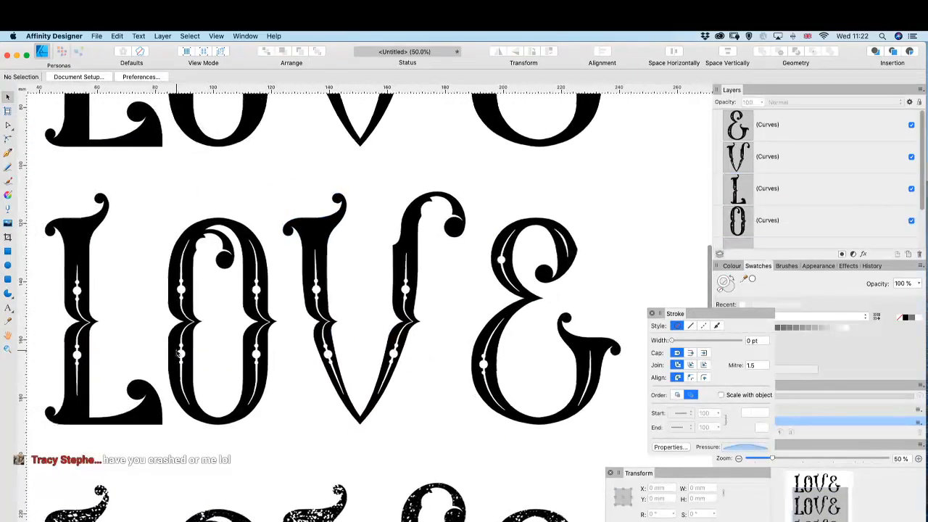
{"action": "scroll", "coordinate": [179, 352], "scroll_direction": "up", "scroll_amount": 2}
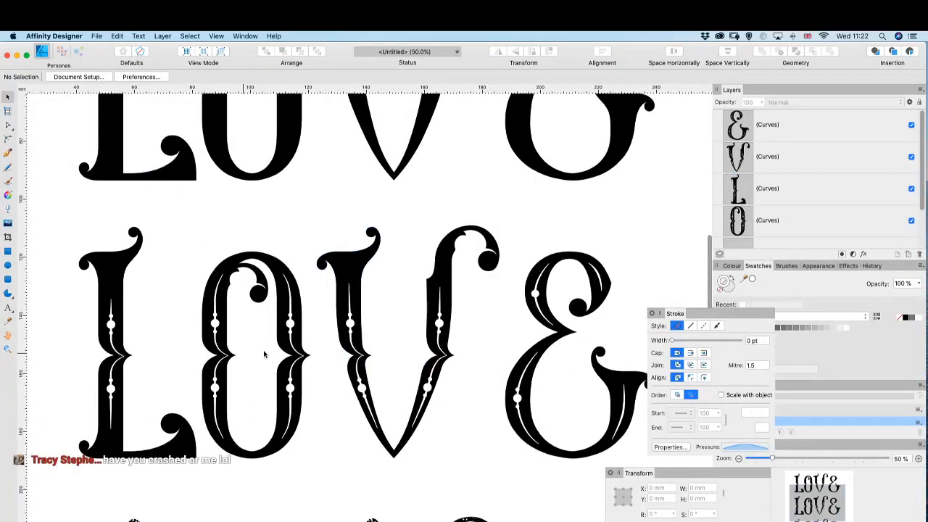
{"action": "left_click_drag", "start_coordinate": [48, 208], "coordinate": [654, 470]}
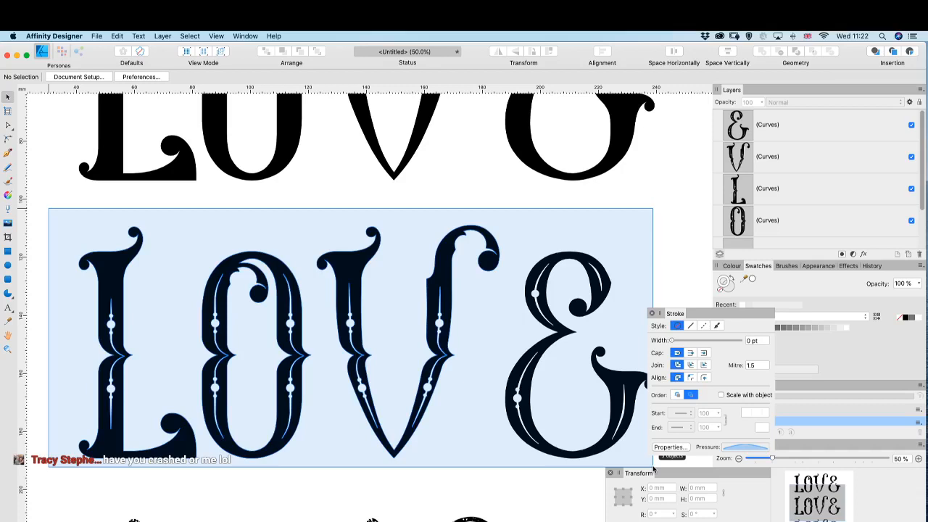
{"action": "left_click_drag", "start_coordinate": [654, 470], "coordinate": [661, 471]}
{"action": "left_click", "coordinate": [763, 52]}
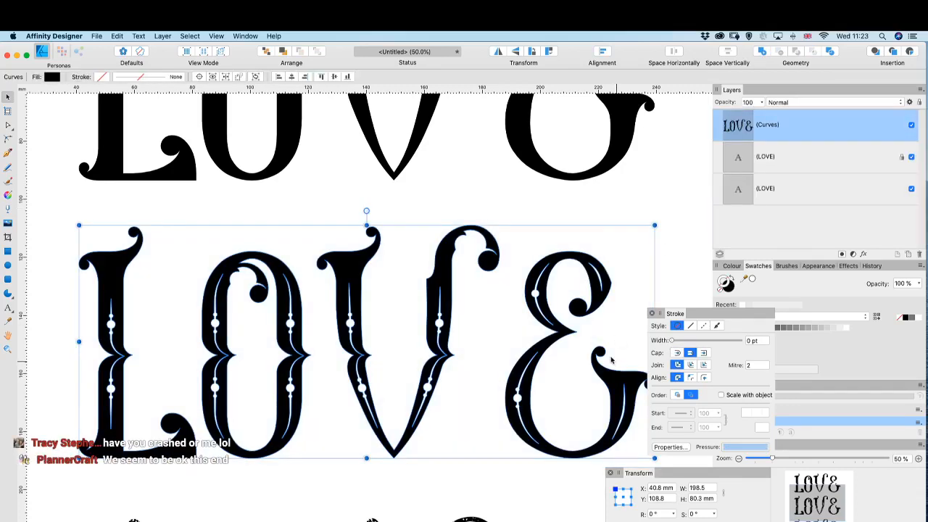
- Move the floating Stroke panel clear of the colour and swatch controls
{"action": "scroll", "coordinate": [611, 360], "scroll_direction": "up", "scroll_amount": 5}
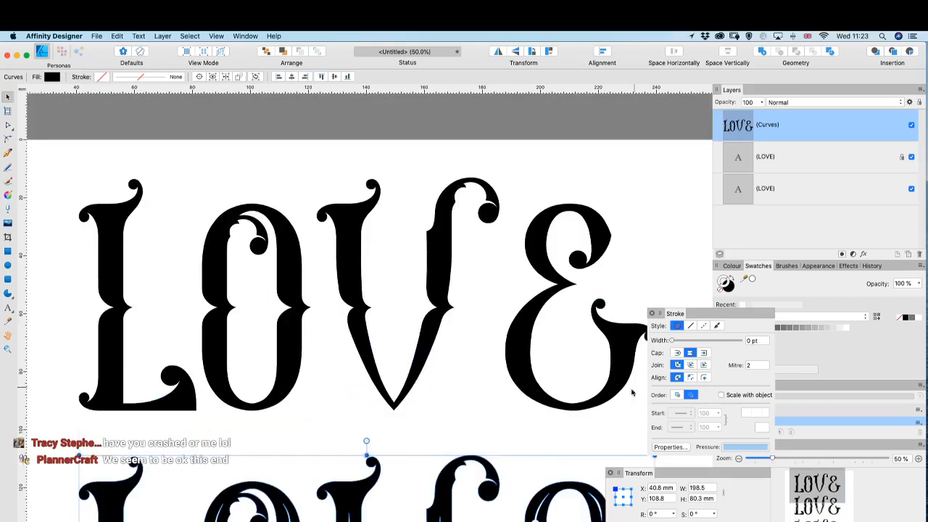
{"action": "scroll", "coordinate": [580, 410], "scroll_direction": "down", "scroll_amount": 2}
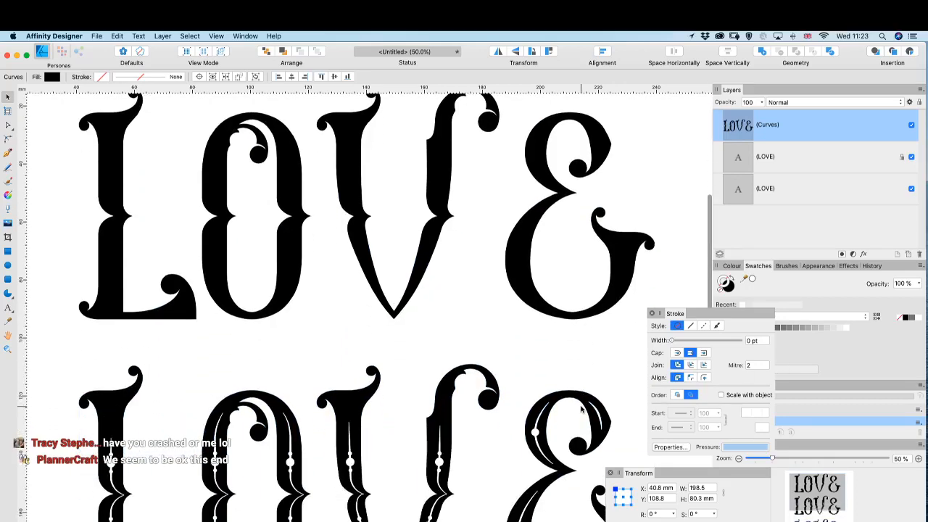
{"action": "scroll", "coordinate": [581, 410], "scroll_direction": "down", "scroll_amount": 1}
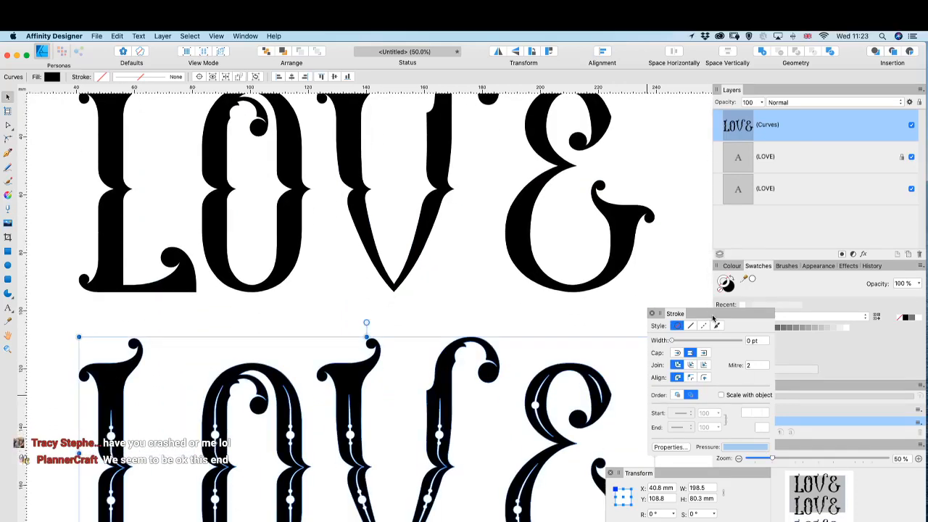
{"action": "left_click_drag", "start_coordinate": [713, 317], "coordinate": [740, 435]}
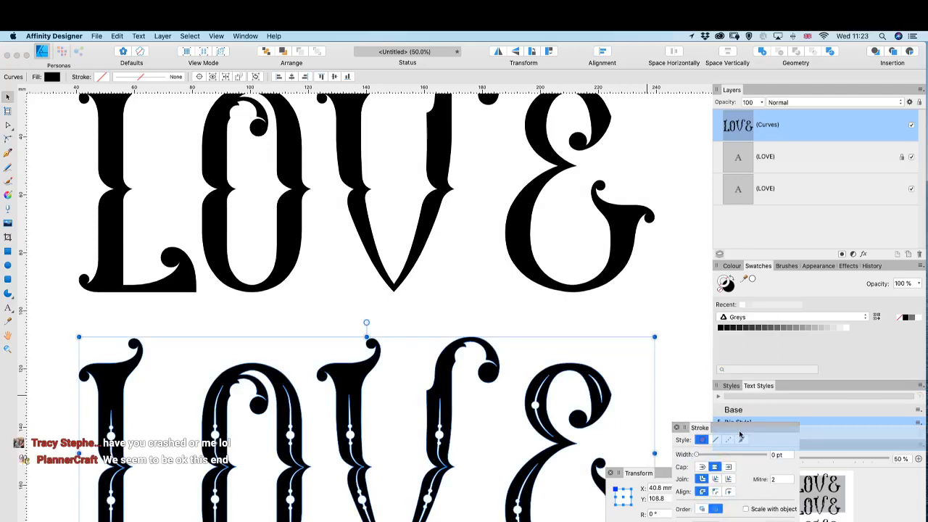
{"action": "left_click_drag", "start_coordinate": [740, 435], "coordinate": [691, 418]}
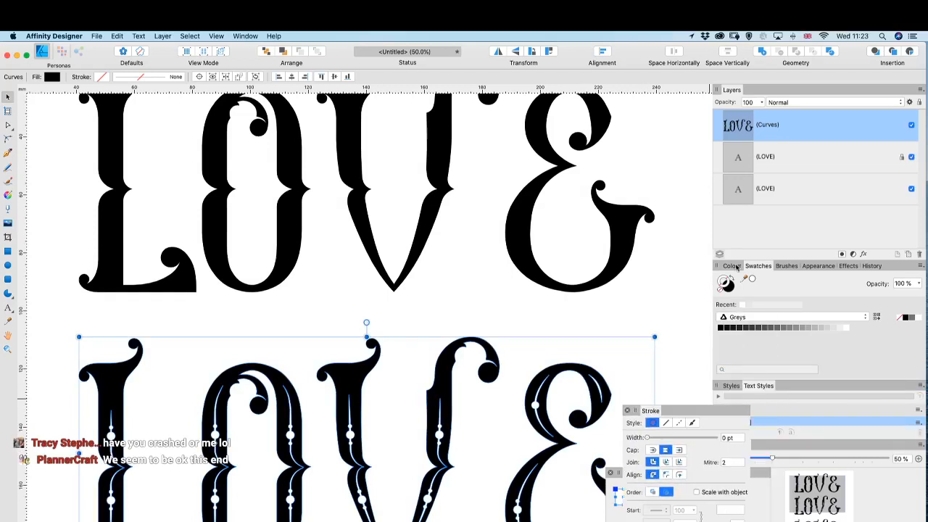
- Mix a pale pink with magenta 15 and yellow 5 for the merged letters and swap it from the stroke to the fill
{"action": "left_click", "coordinate": [732, 265]}
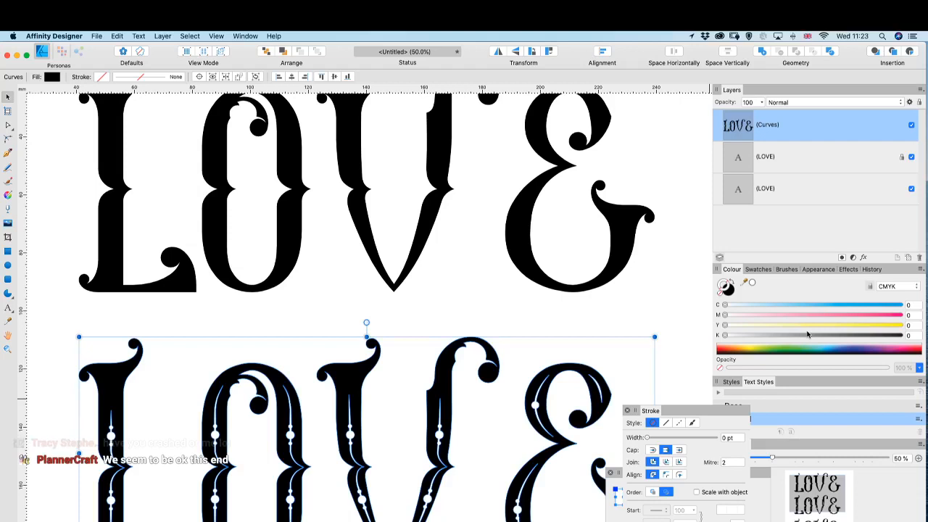
{"action": "left_click_drag", "start_coordinate": [737, 316], "coordinate": [740, 317]}
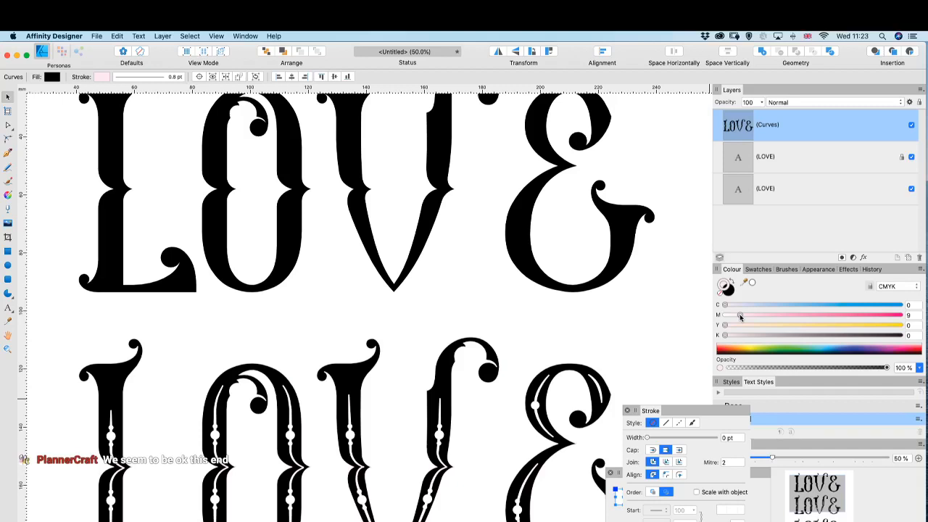
{"action": "left_click_drag", "start_coordinate": [740, 317], "coordinate": [742, 317]}
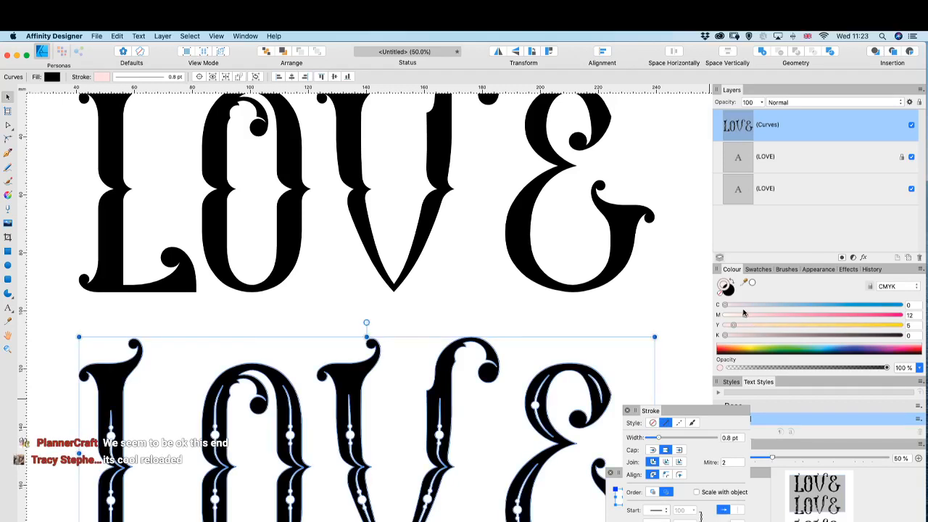
{"action": "left_click_drag", "start_coordinate": [744, 313], "coordinate": [752, 315]}
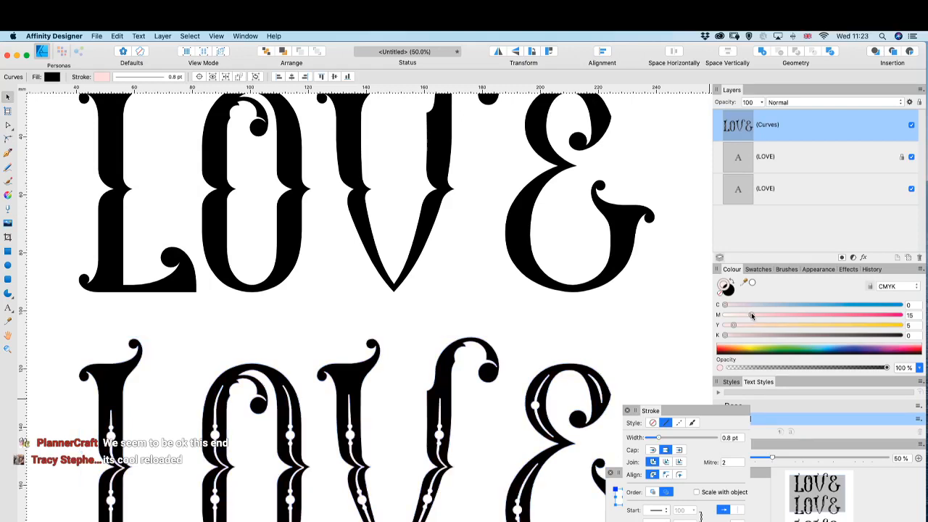
{"action": "left_click_drag", "start_coordinate": [752, 315], "coordinate": [752, 315]}
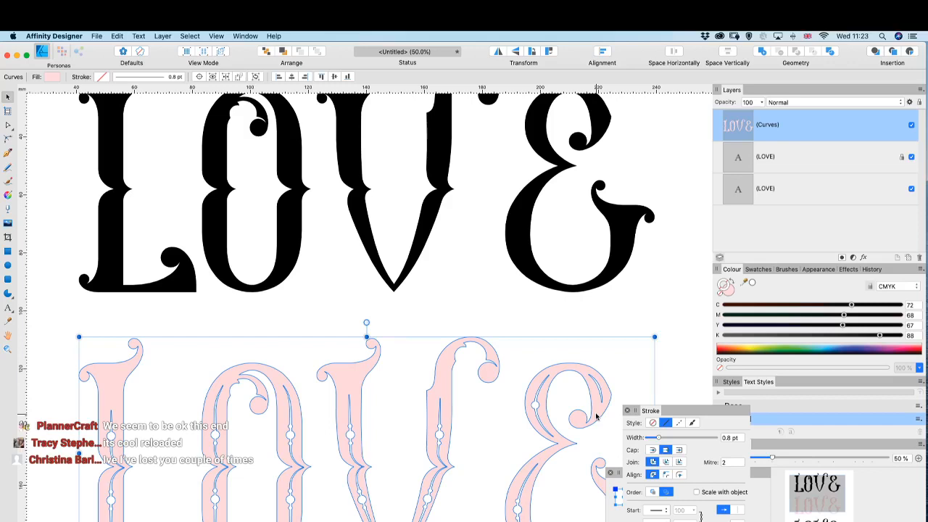
- Place the pink cut-out letters over the solid black LOVE& at the page's upper edge and select the text layer beneath
{"action": "left_click_drag", "start_coordinate": [596, 416], "coordinate": [596, 138]}
{"action": "scroll", "coordinate": [479, 312], "scroll_direction": "up", "scroll_amount": 3}
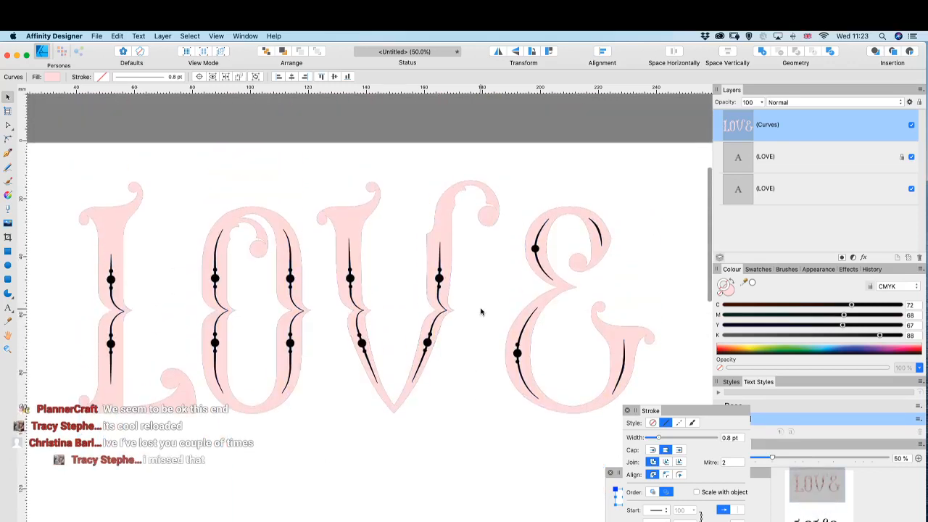
{"action": "scroll", "coordinate": [480, 311], "scroll_direction": "up", "scroll_amount": 1}
{"action": "left_click", "coordinate": [423, 507]}
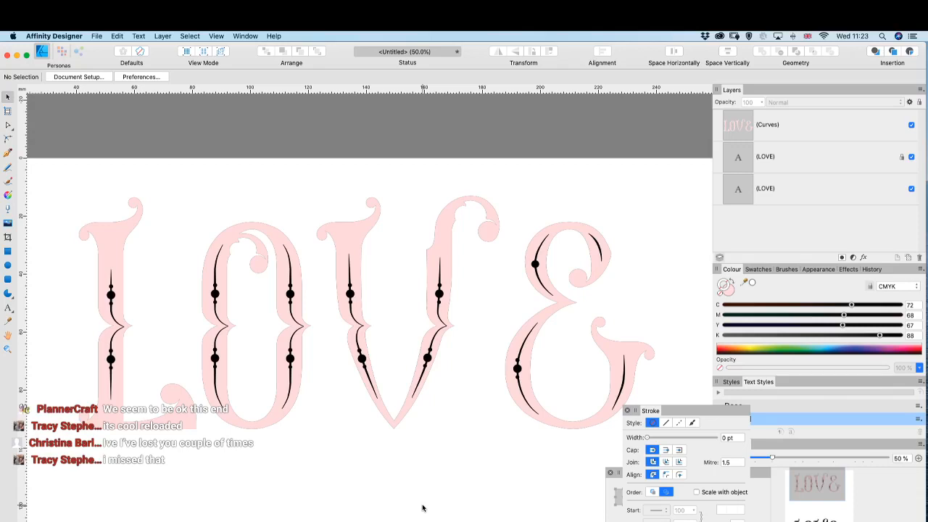
{"action": "left_click", "coordinate": [776, 157]}
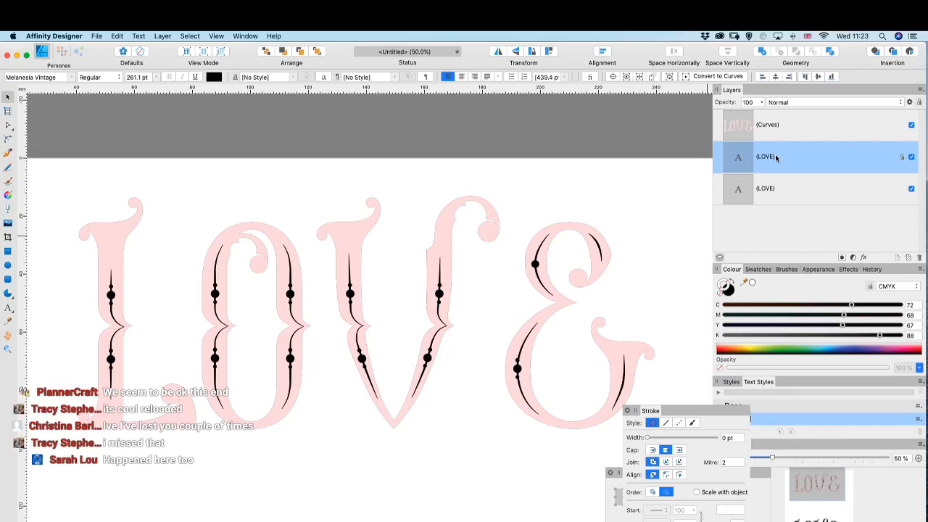
{"action": "left_click", "coordinate": [776, 189]}
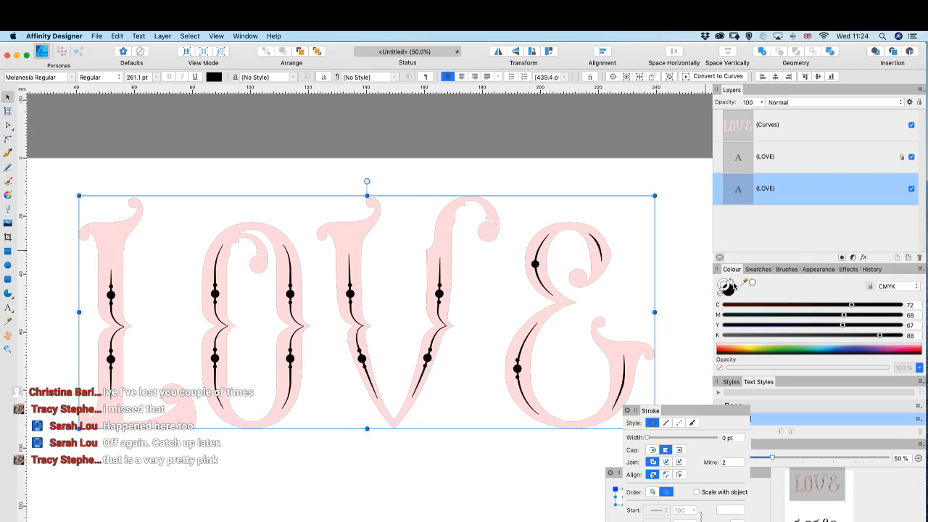
- Step the document history back to the first Subtract on the L and replay it through merging the four letters with Add
{"action": "left_click", "coordinate": [872, 269]}
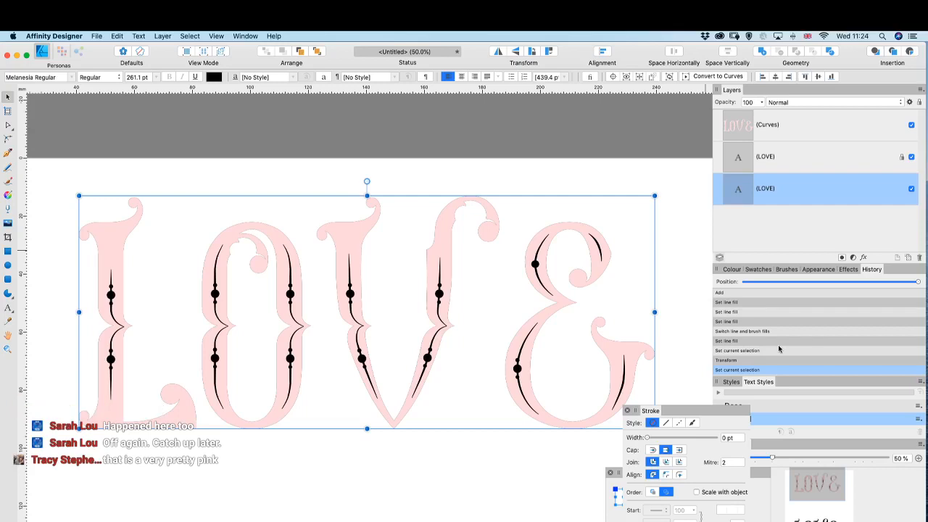
{"action": "scroll", "coordinate": [779, 350], "scroll_direction": "up", "scroll_amount": 3}
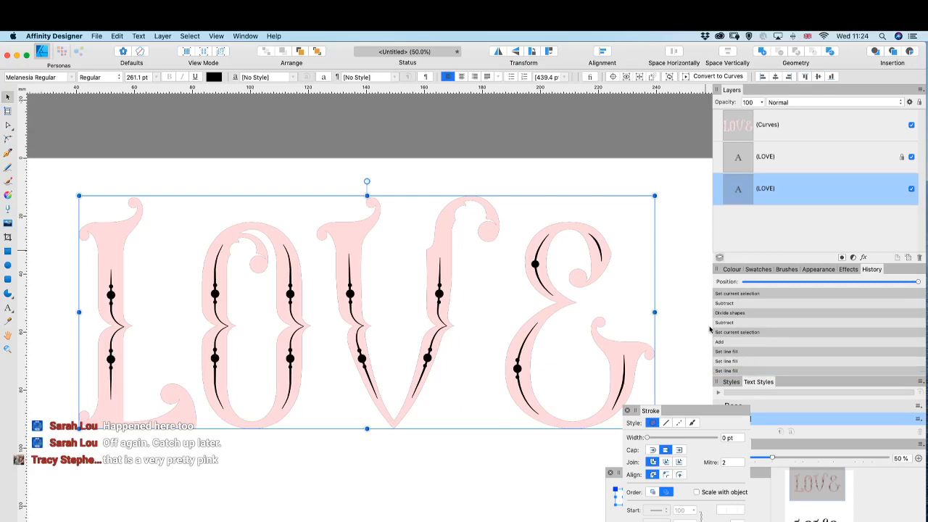
{"action": "left_click", "coordinate": [724, 303]}
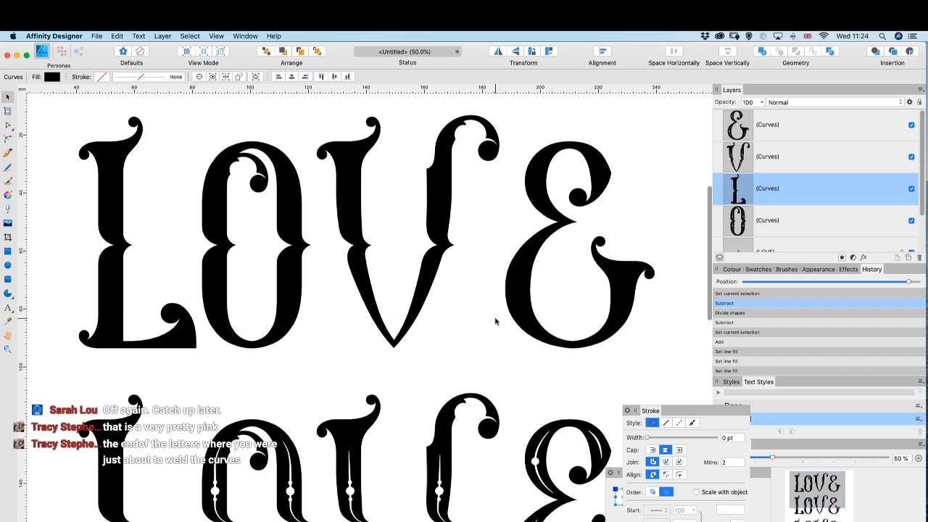
{"action": "scroll", "coordinate": [495, 322], "scroll_direction": "down", "scroll_amount": 5}
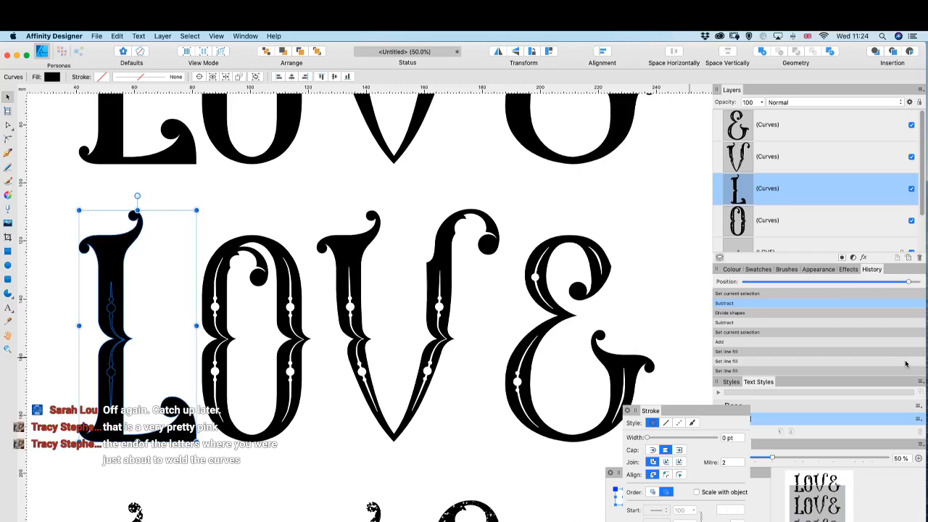
{"action": "left_click", "coordinate": [748, 323]}
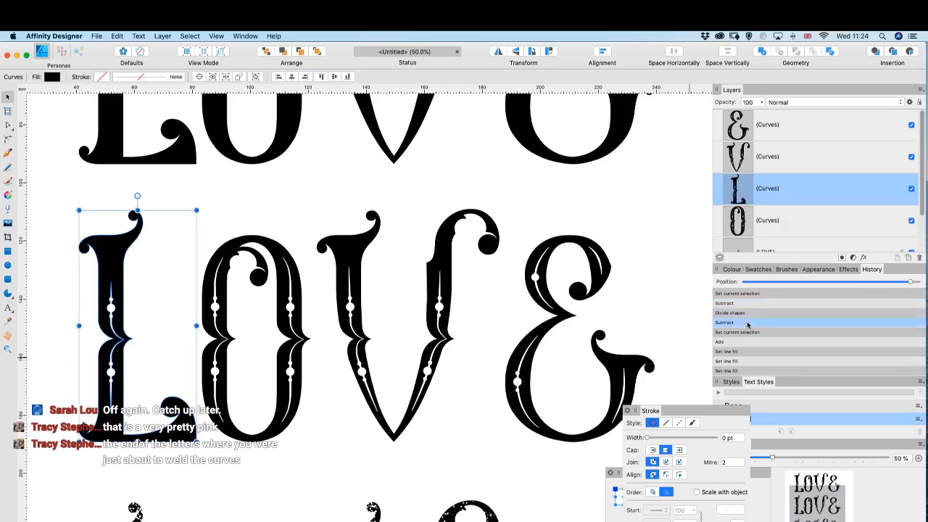
{"action": "left_click", "coordinate": [746, 335]}
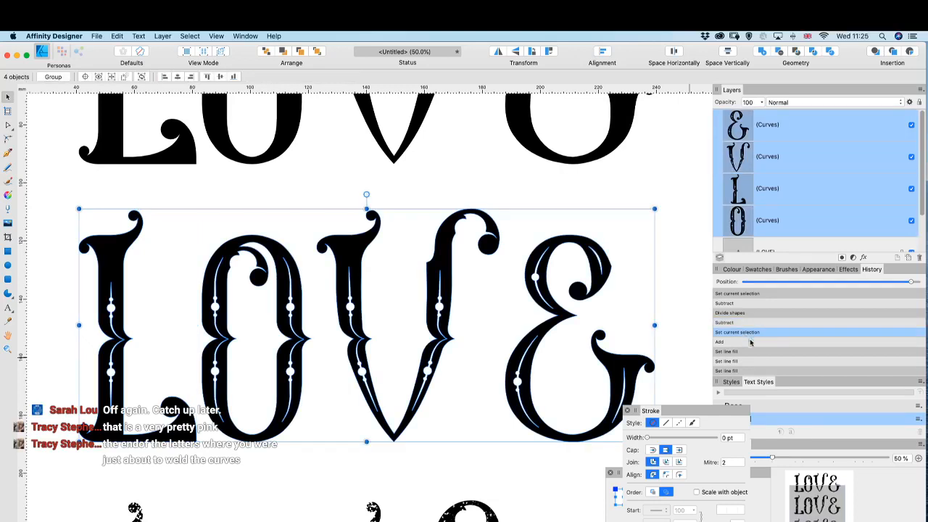
{"action": "left_click", "coordinate": [749, 342]}
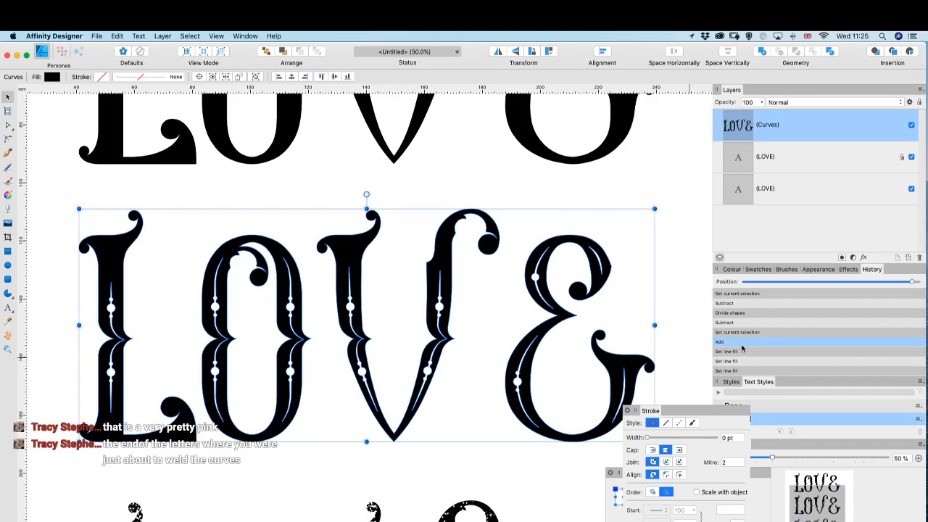
- Return the document history to the Transform of the merged ornament and replay its Divide into separate curves
{"action": "scroll", "coordinate": [747, 317], "scroll_direction": "up", "scroll_amount": 3}
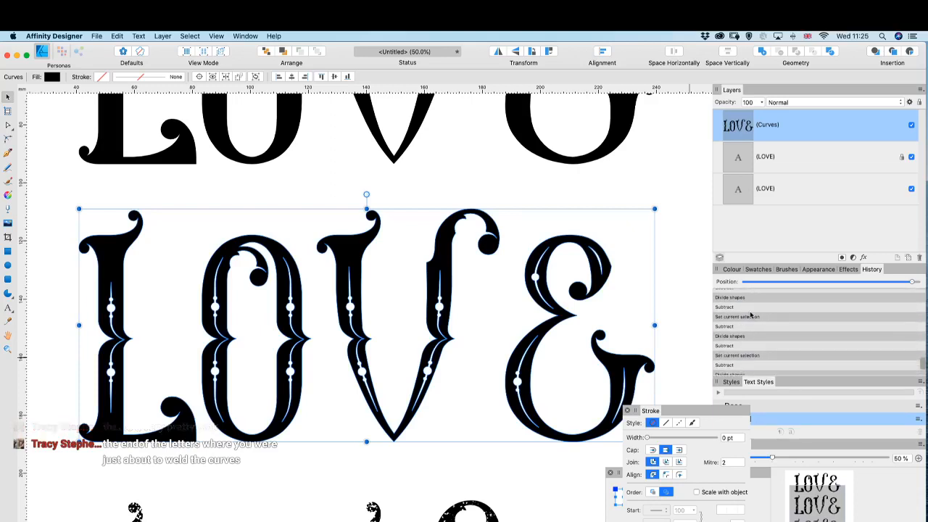
{"action": "scroll", "coordinate": [754, 333], "scroll_direction": "up", "scroll_amount": 4}
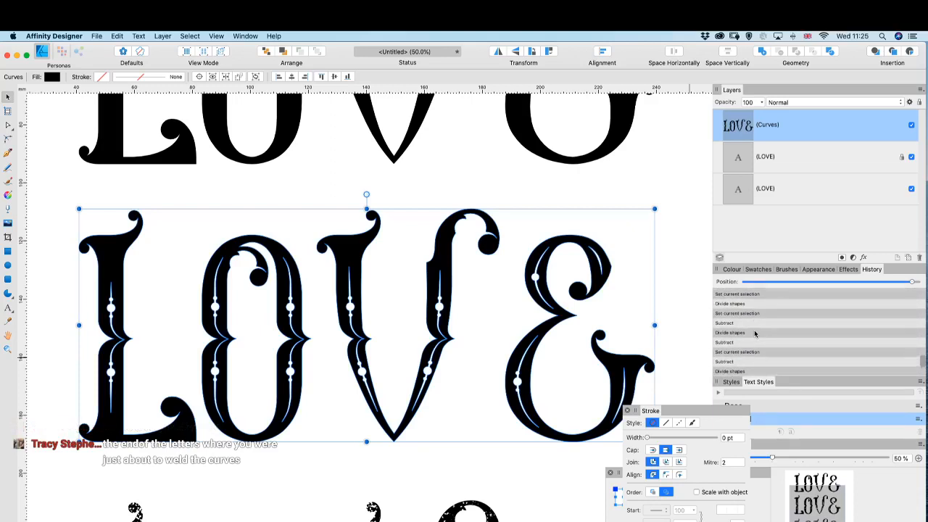
{"action": "scroll", "coordinate": [754, 334], "scroll_direction": "up", "scroll_amount": 3}
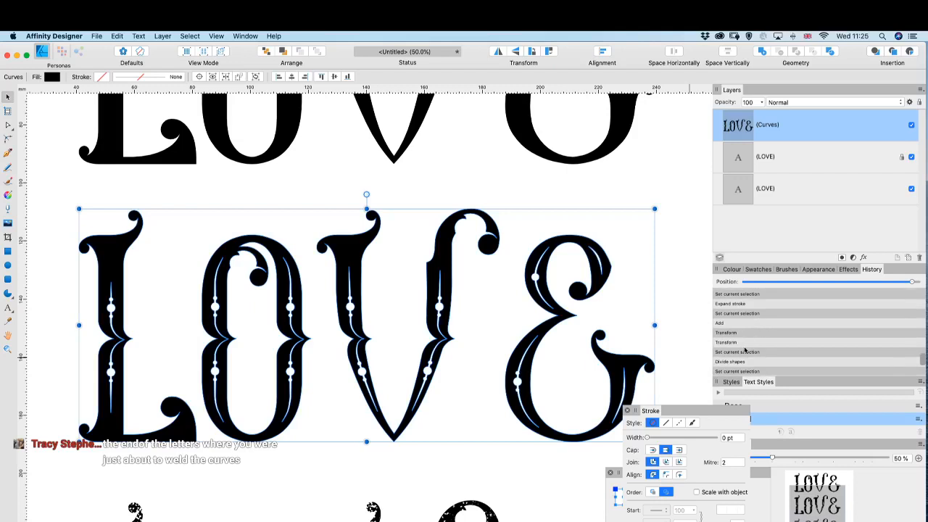
{"action": "left_click", "coordinate": [747, 343]}
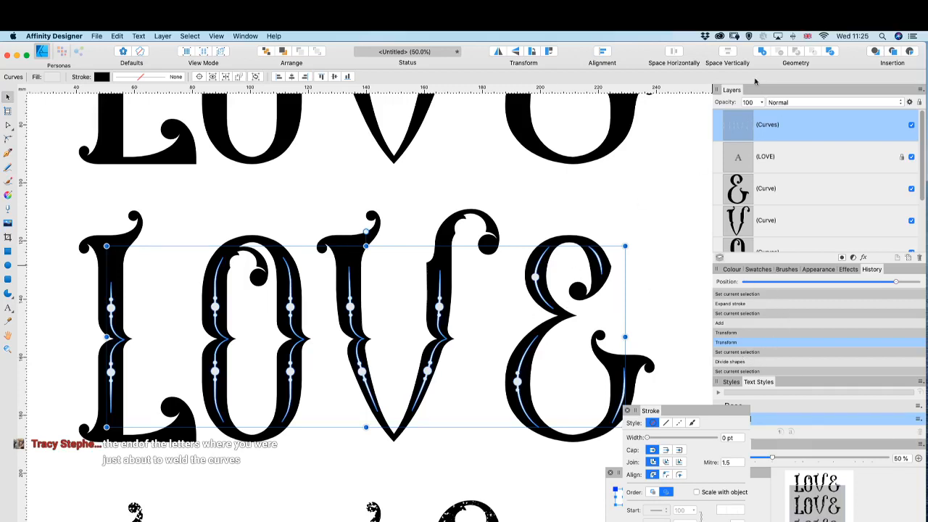
{"action": "left_click", "coordinate": [752, 353]}
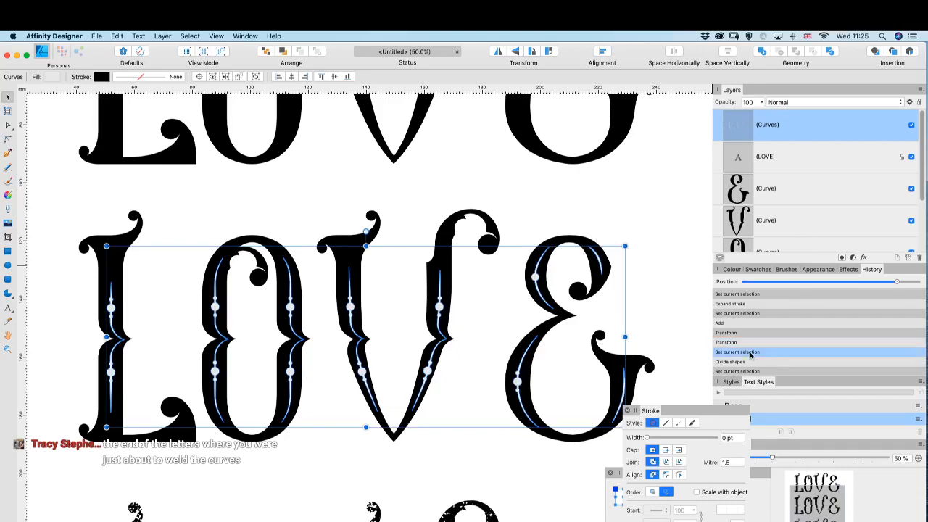
{"action": "left_click", "coordinate": [739, 362]}
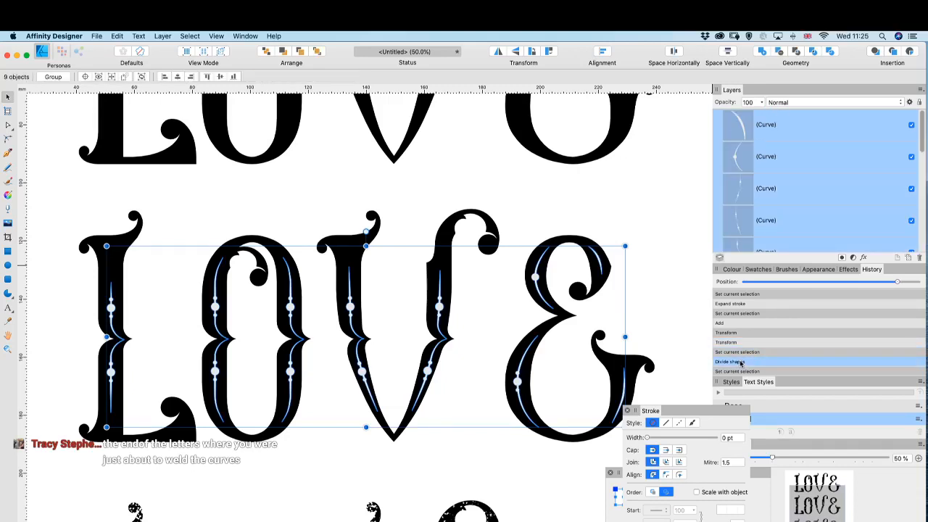
- Replay from the document history how the ampersand and its ornament curves are selected, subtracted, divided and subtracted again
{"action": "scroll", "coordinate": [762, 338], "scroll_direction": "down", "scroll_amount": 2}
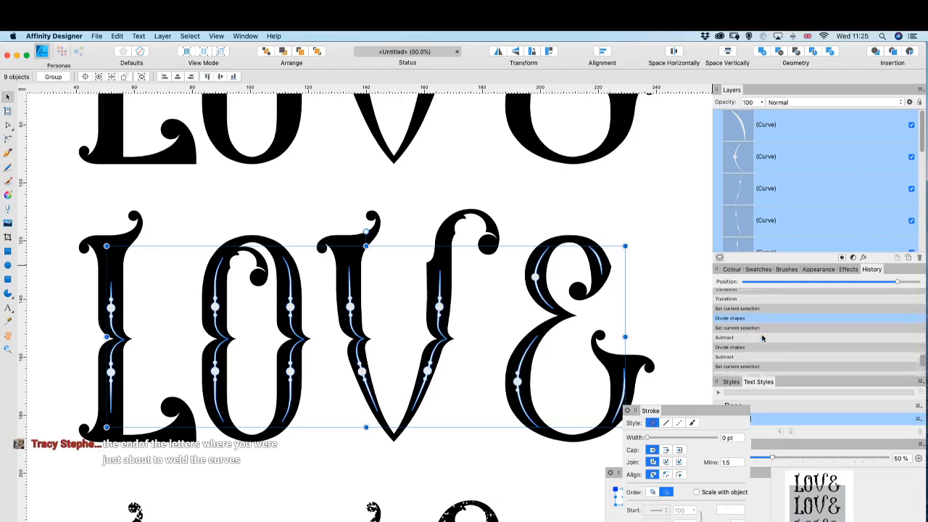
{"action": "scroll", "coordinate": [762, 338], "scroll_direction": "down", "scroll_amount": 2}
{"action": "left_click", "coordinate": [743, 316]}
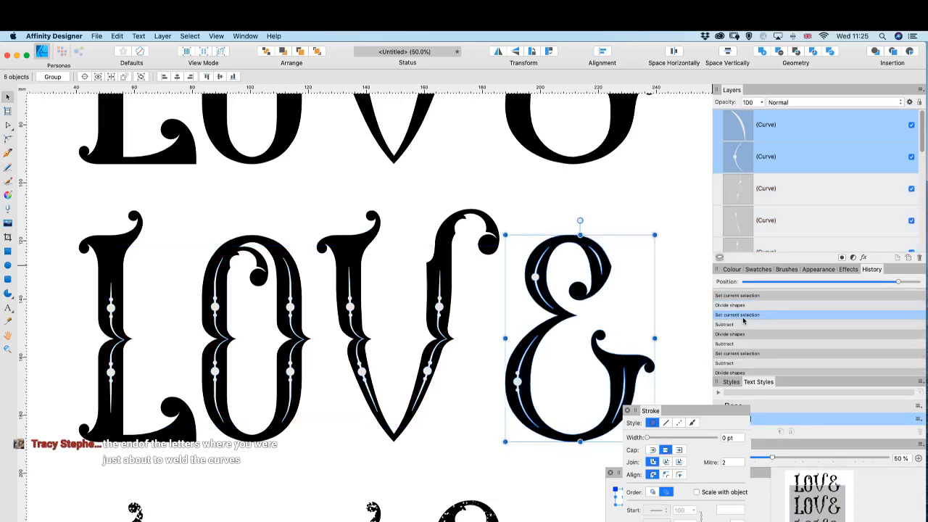
{"action": "left_click", "coordinate": [748, 325]}
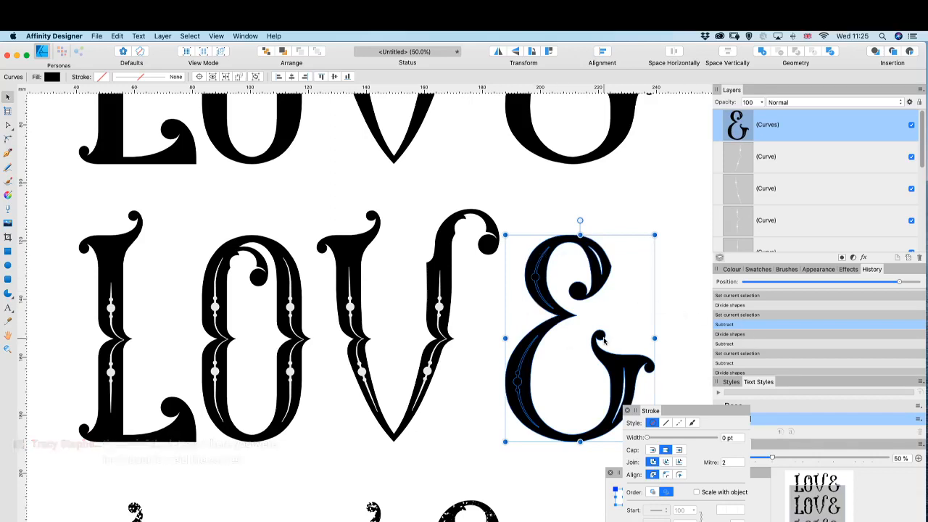
{"action": "left_click", "coordinate": [746, 334]}
{"action": "left_click", "coordinate": [745, 344]}
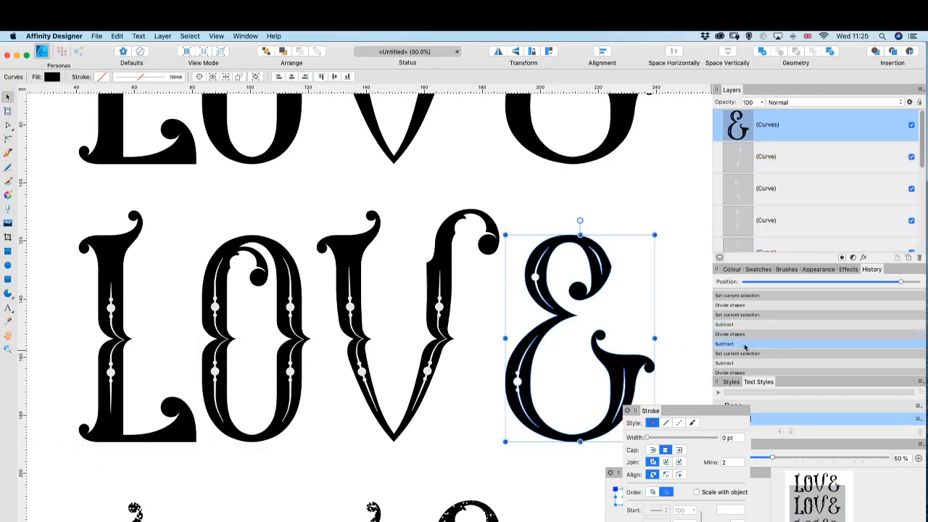
- Replay from the document history the ornament cuts on the remaining letters up to the Add that merges all four
{"action": "scroll", "coordinate": [745, 358], "scroll_direction": "down", "scroll_amount": 2}
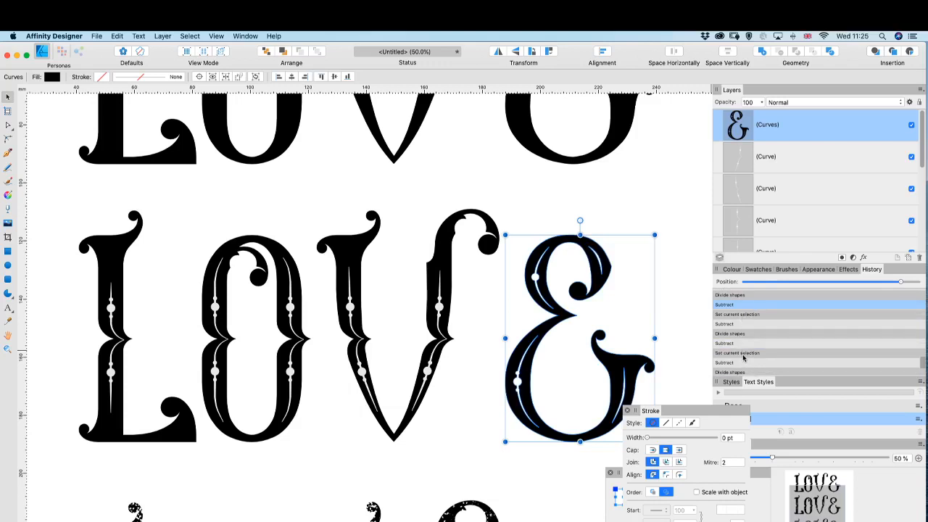
{"action": "left_click", "coordinate": [745, 344]}
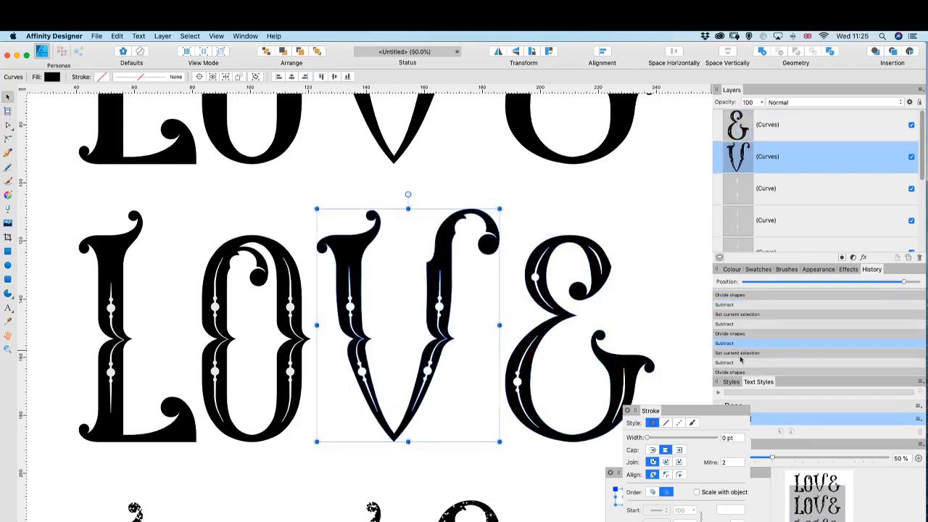
{"action": "scroll", "coordinate": [741, 359], "scroll_direction": "down", "scroll_amount": 3}
{"action": "left_click", "coordinate": [741, 354]}
{"action": "scroll", "coordinate": [738, 341], "scroll_direction": "down", "scroll_amount": 3}
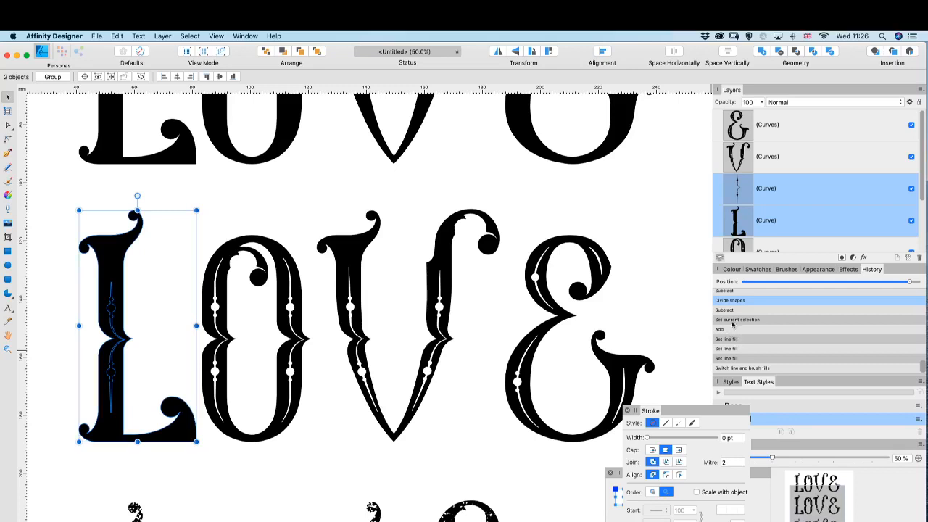
{"action": "left_click", "coordinate": [733, 320]}
{"action": "left_click", "coordinate": [733, 330]}
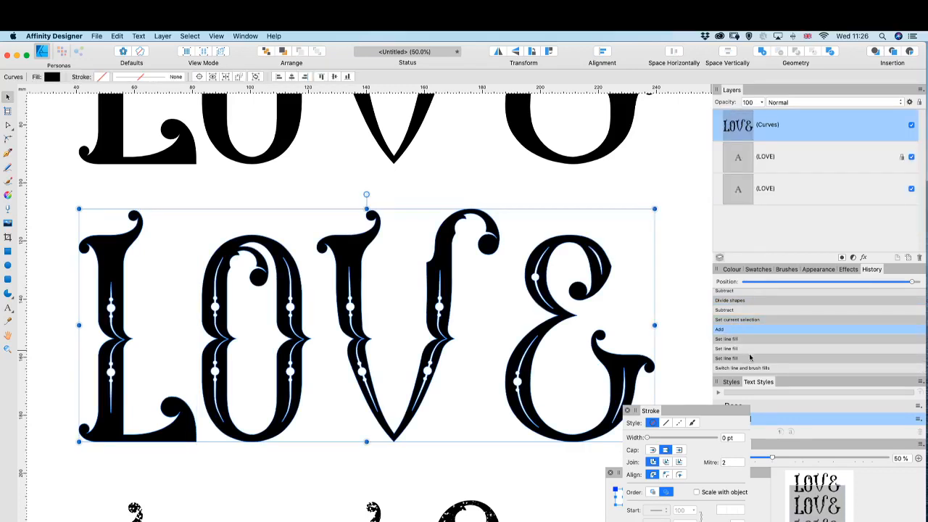
- Replay from the document history how the merged letters are coloured pink and moved over the black text, up to the last entry
{"action": "scroll", "coordinate": [744, 366], "scroll_direction": "down", "scroll_amount": 2}
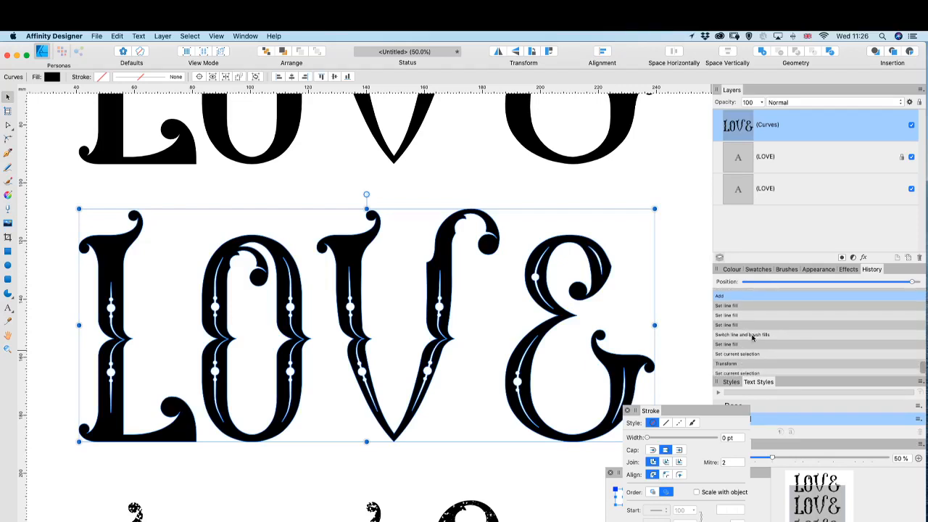
{"action": "left_click", "coordinate": [753, 335]}
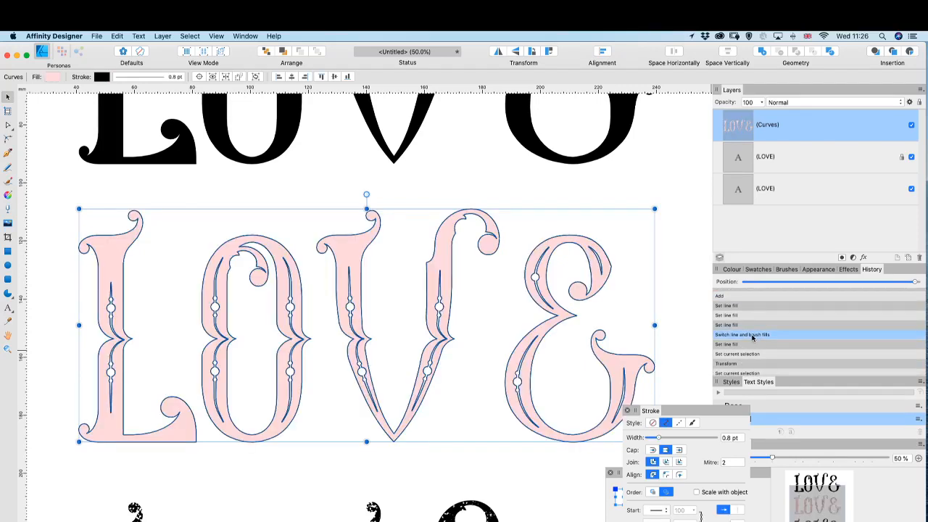
{"action": "scroll", "coordinate": [751, 344], "scroll_direction": "down", "scroll_amount": 1}
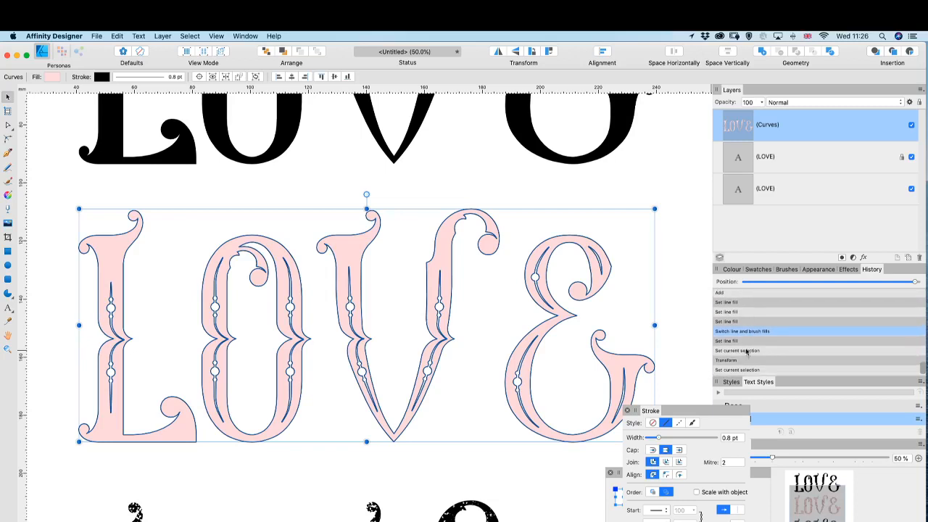
{"action": "left_click", "coordinate": [739, 341]}
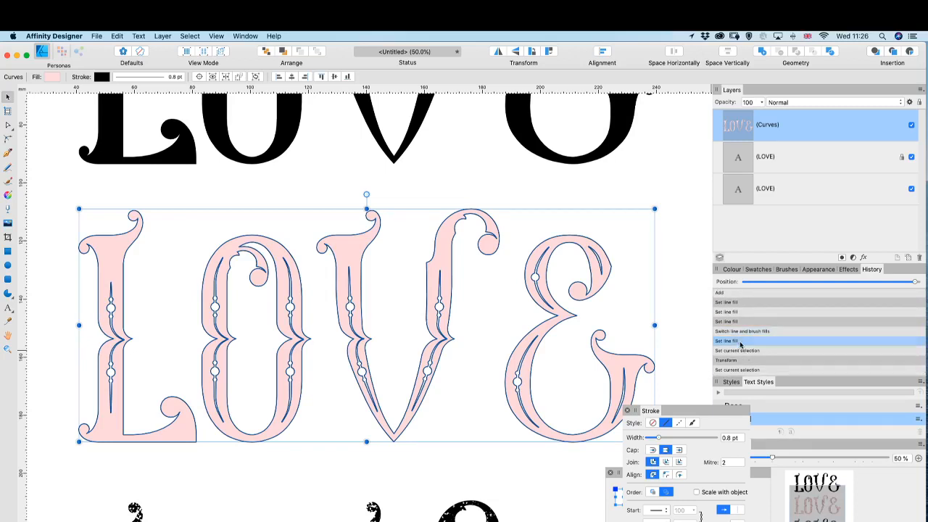
{"action": "left_click", "coordinate": [747, 351]}
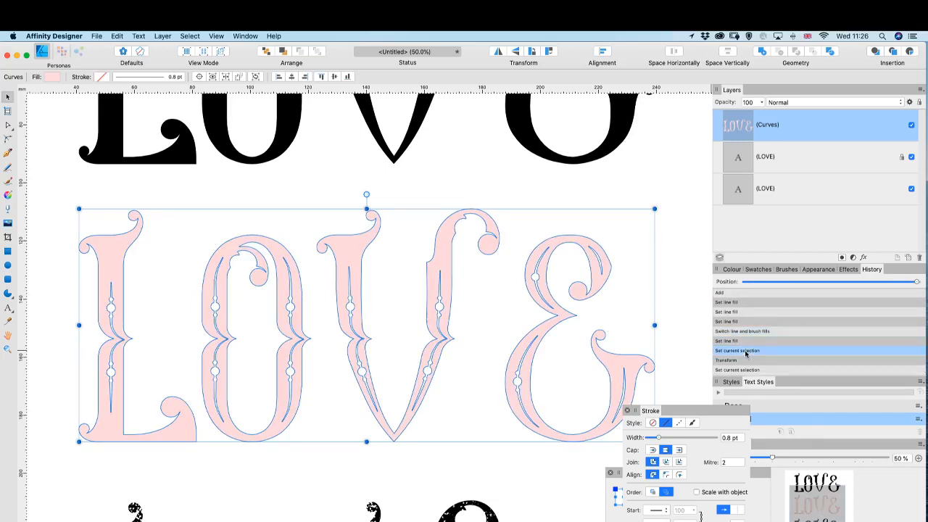
{"action": "left_click", "coordinate": [748, 361]}
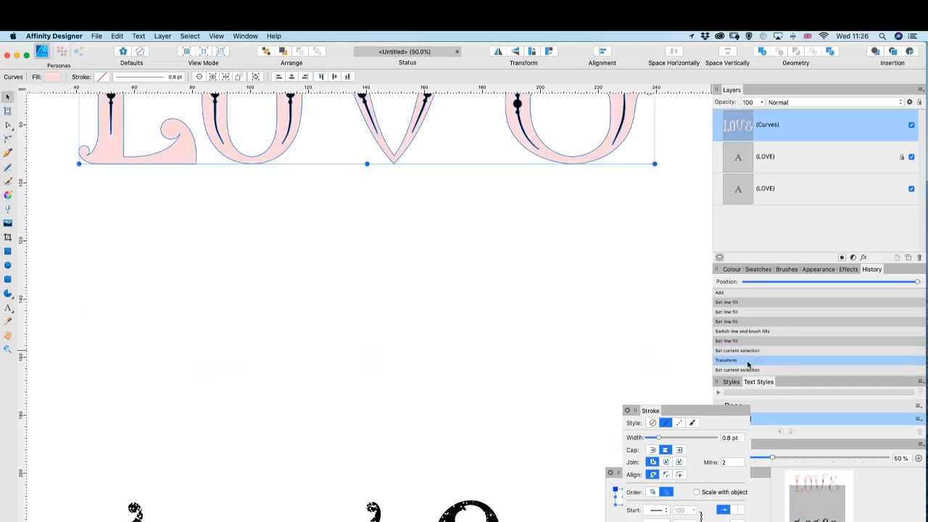
{"action": "scroll", "coordinate": [561, 293], "scroll_direction": "up", "scroll_amount": 5}
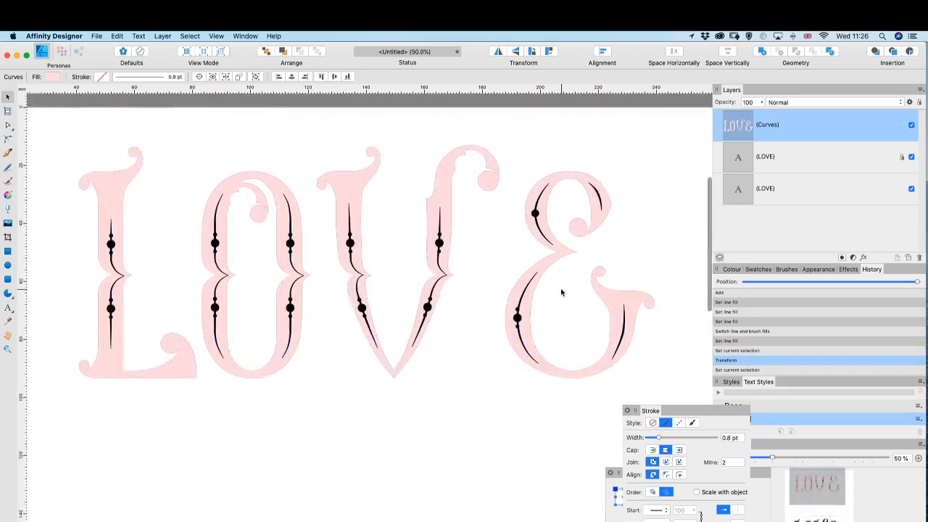
{"action": "left_click", "coordinate": [743, 370]}
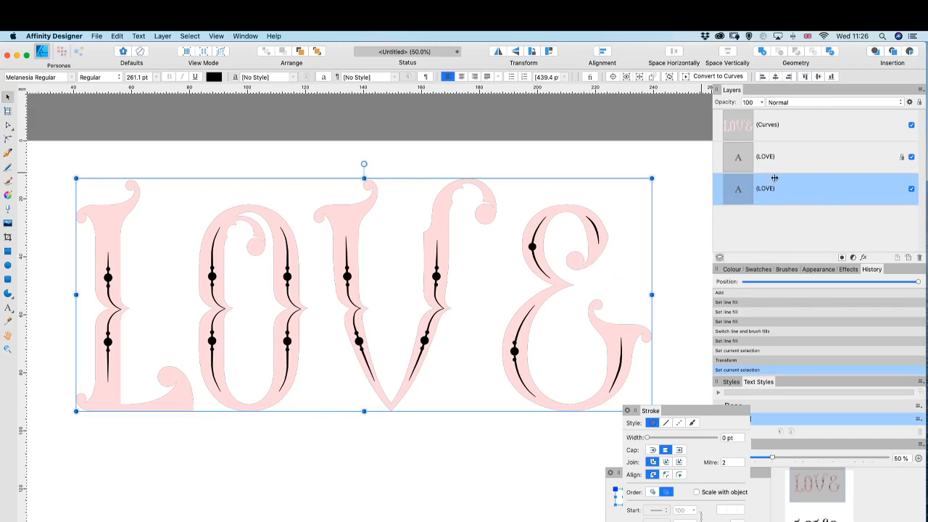
- Convert the black LOVE& text beneath the pink letters to ungrouped curves and merge them into one shape with Add
{"action": "left_click", "coordinate": [158, 37]}
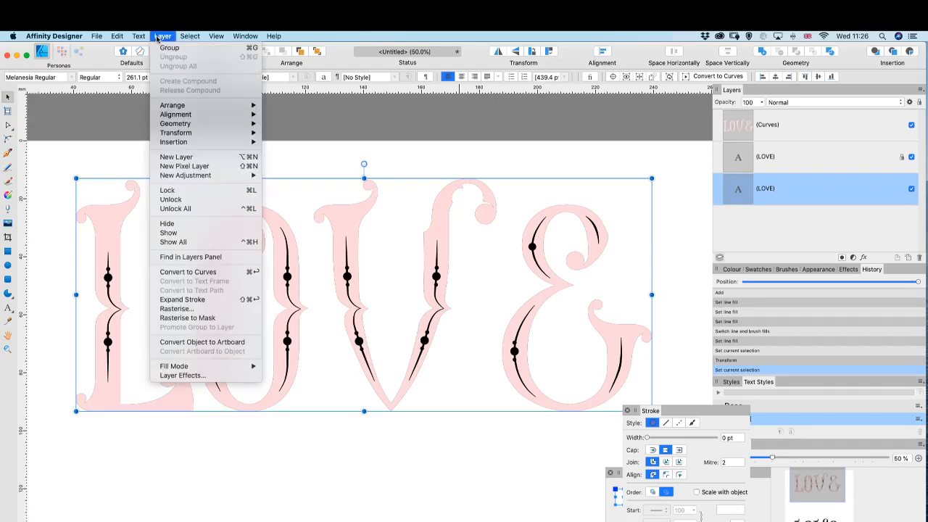
{"action": "left_click", "coordinate": [188, 274]}
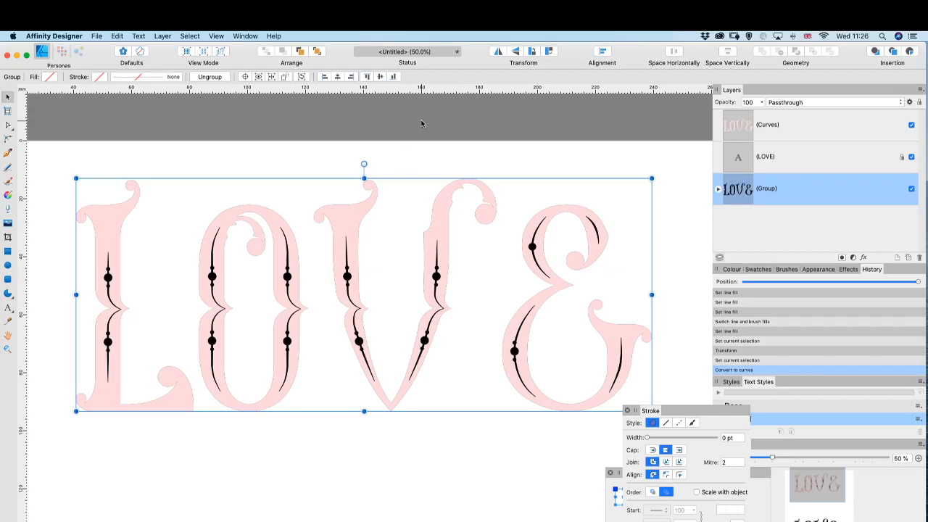
{"action": "key", "text": "super+shift+g"}
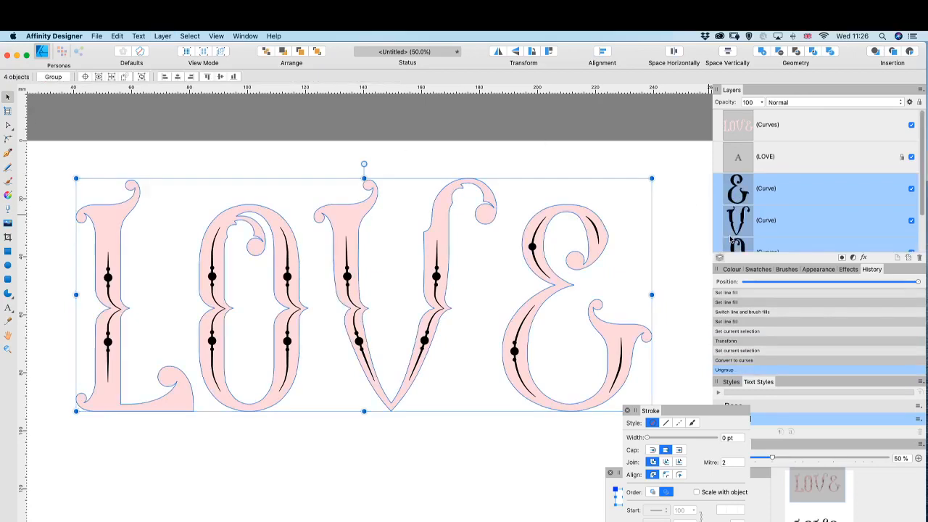
{"action": "left_click", "coordinate": [761, 51]}
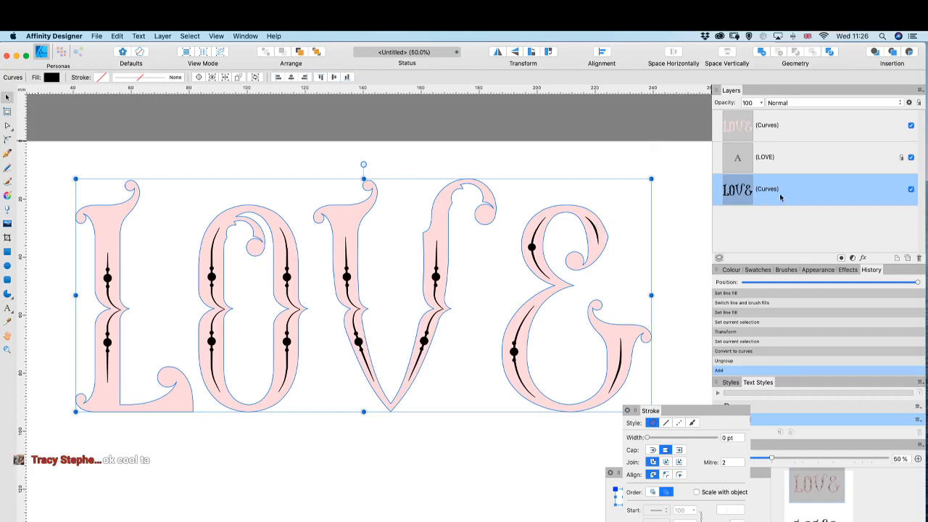
- Duplicate the merged black LOVE& shape and give the lower copy a solid 8.5 pt stroke
{"action": "key", "text": "cmd+j"}
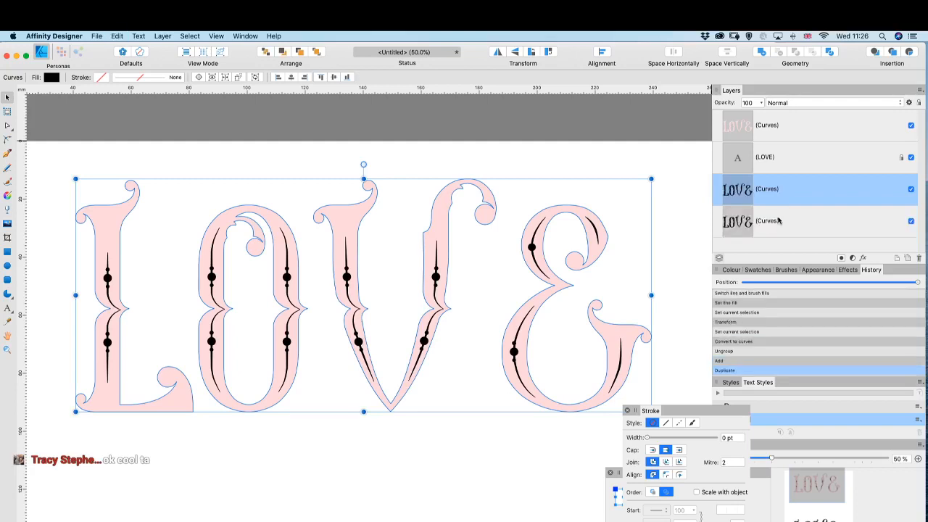
{"action": "left_click", "coordinate": [778, 222]}
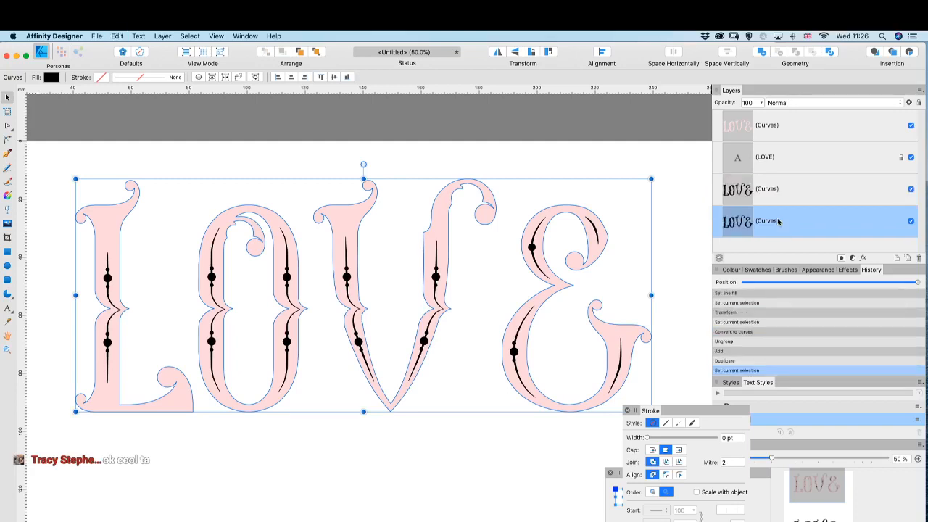
{"action": "left_click", "coordinate": [666, 423]}
{"action": "left_click", "coordinate": [668, 438]}
{"action": "left_click_drag", "start_coordinate": [668, 439], "coordinate": [673, 440]}
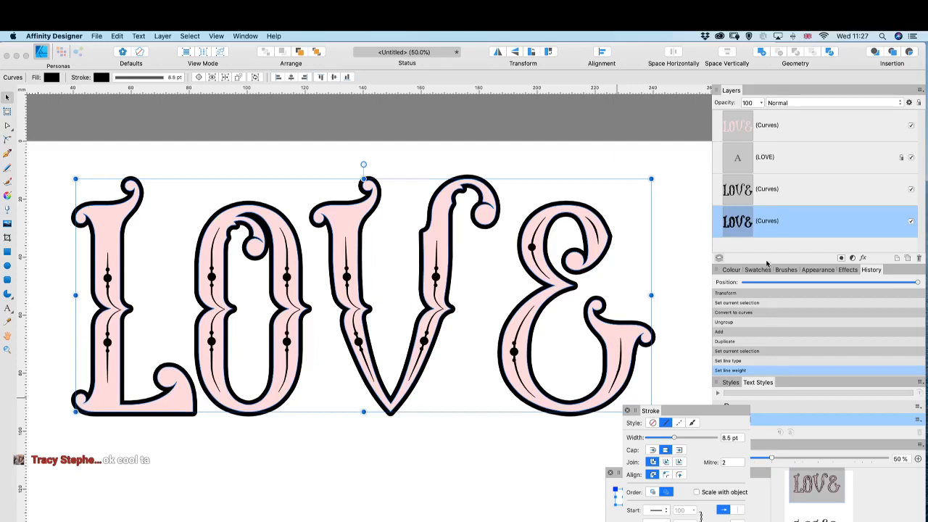
- Set the stroke colour of the lower LOVE& copy to a grey-green of CMYK 40, 16, 32, 0
{"action": "left_click", "coordinate": [731, 270]}
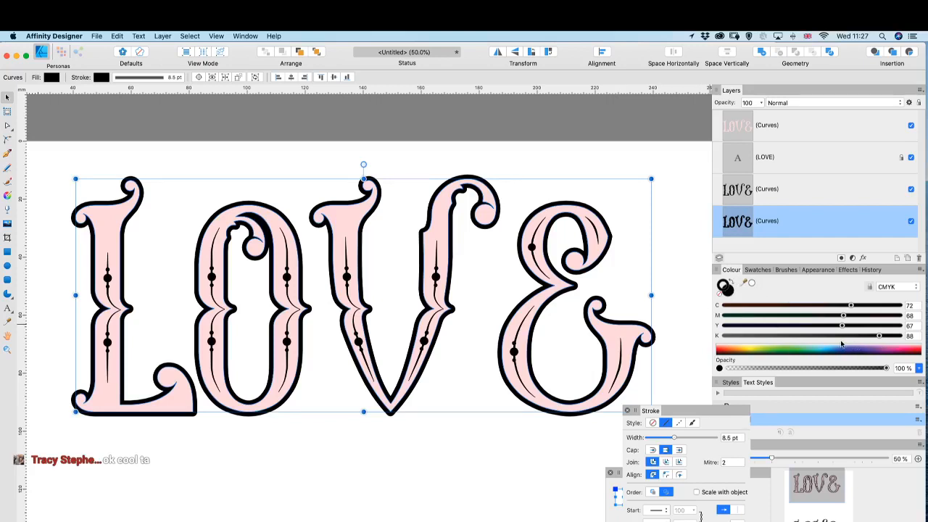
{"action": "left_click_drag", "start_coordinate": [746, 339], "coordinate": [723, 339]}
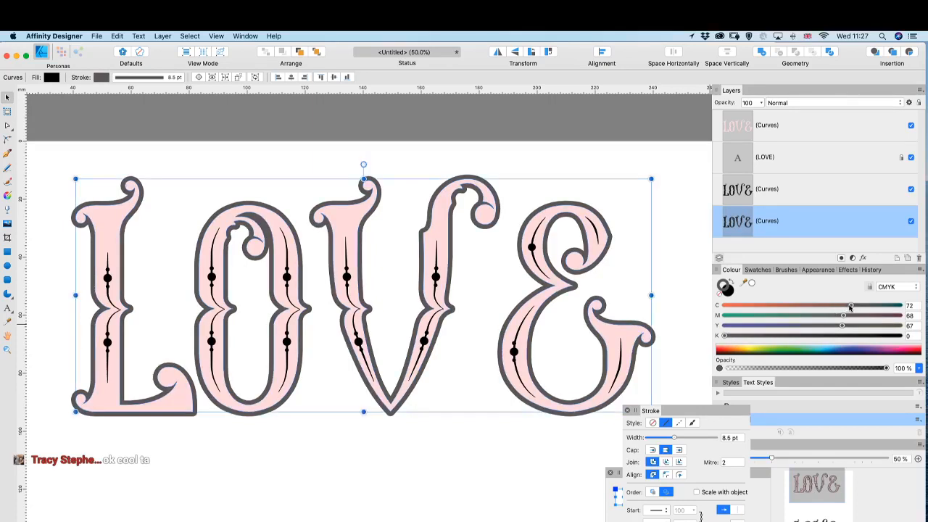
{"action": "mouse_move", "coordinate": [850, 305]}
{"action": "left_mouse_down"}
{"action": "mouse_move", "coordinate": [831, 306]}
{"action": "mouse_move", "coordinate": [830, 327]}
{"action": "mouse_move", "coordinate": [795, 330]}
{"action": "mouse_move", "coordinate": [804, 317]}
{"action": "mouse_move", "coordinate": [792, 318]}
{"action": "left_mouse_up"}
{"action": "mouse_move", "coordinate": [828, 306]}
{"action": "left_mouse_down"}
{"action": "mouse_move", "coordinate": [735, 317]}
{"action": "mouse_move", "coordinate": [813, 328]}
{"action": "mouse_move", "coordinate": [780, 330]}
{"action": "left_mouse_up"}
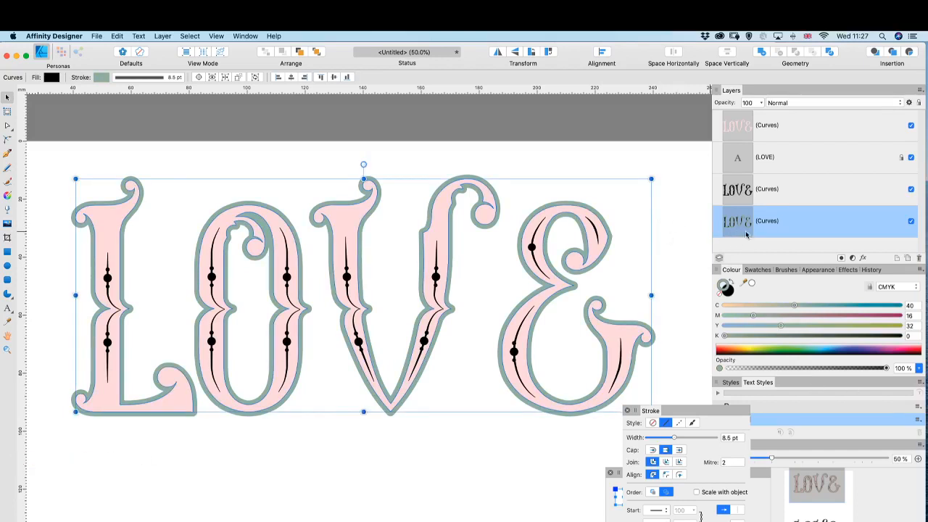
- Swap the fill and stroke colours of the bottom lettering layer and expand its stroke into a separate shape
{"action": "left_click", "coordinate": [730, 286]}
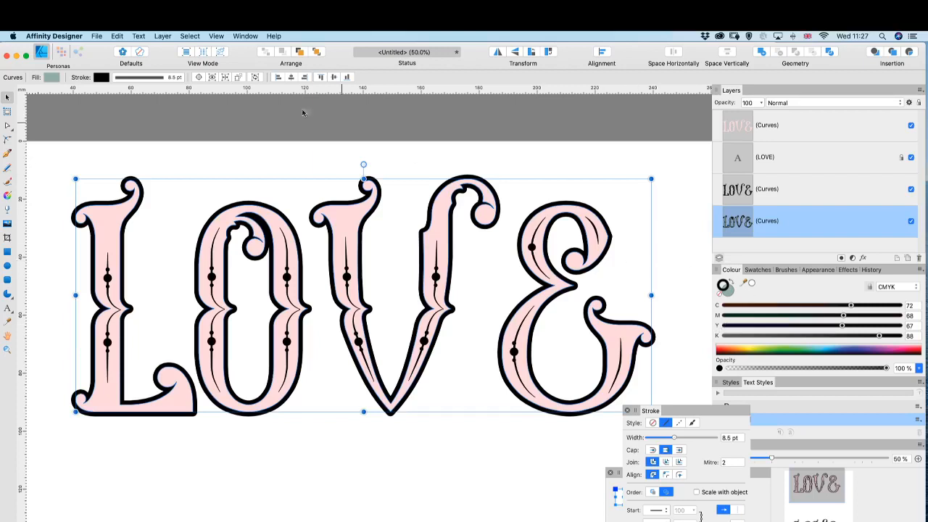
{"action": "left_click", "coordinate": [162, 37]}
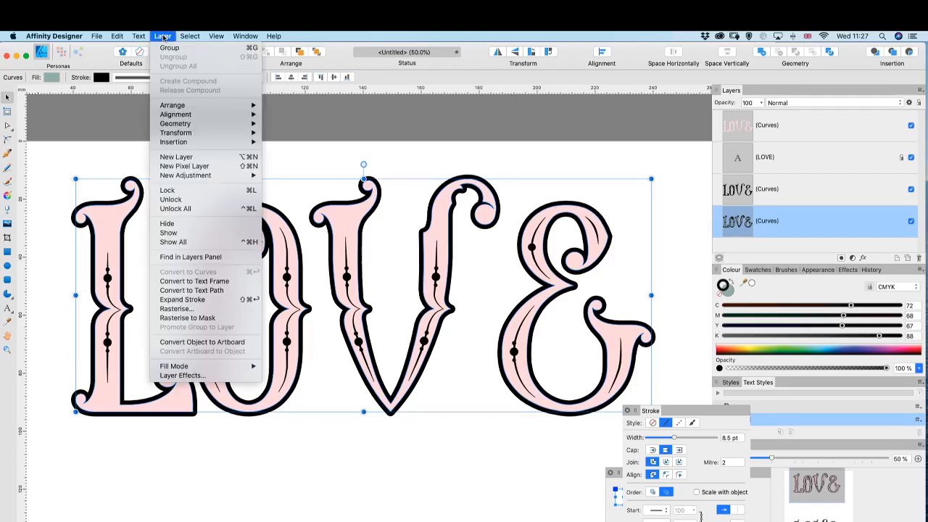
{"action": "left_click", "coordinate": [182, 299]}
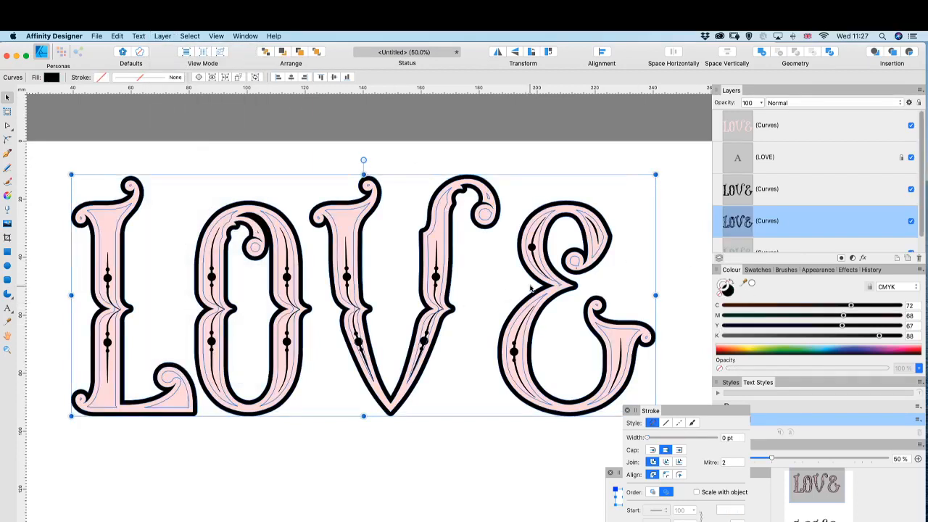
- Merge the expanded outline with the green lettering beneath it using the Add operation, leaving nothing selected
{"action": "scroll", "coordinate": [765, 232], "scroll_direction": "down", "scroll_amount": 2}
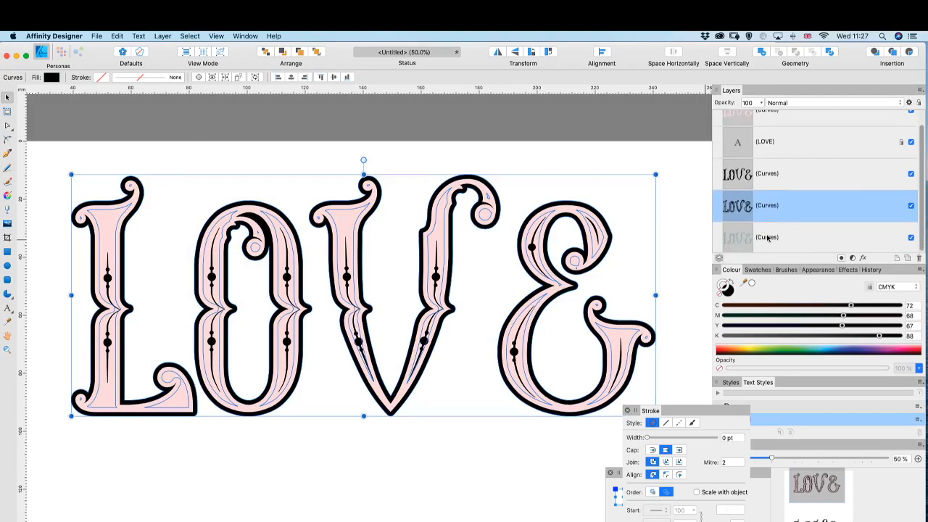
{"action": "left_click", "coordinate": [771, 240], "text": "shift"}
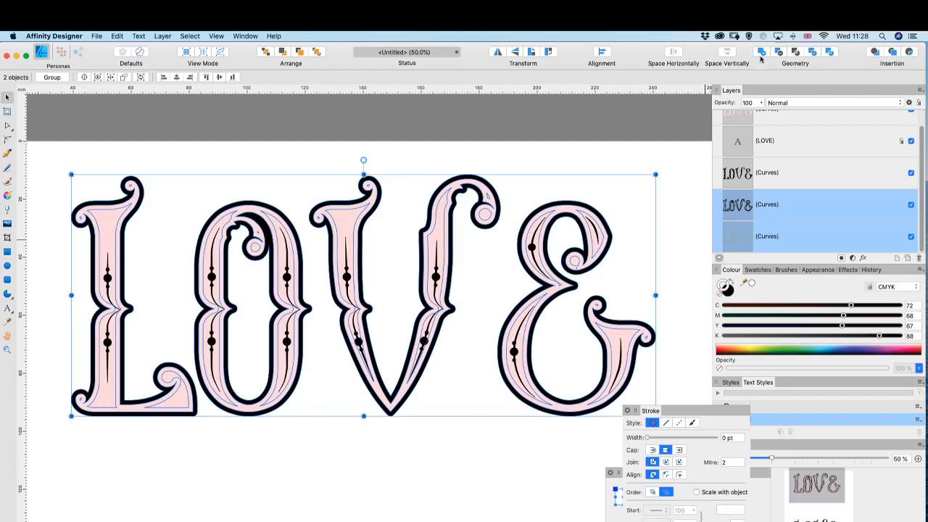
{"action": "left_click", "coordinate": [761, 52]}
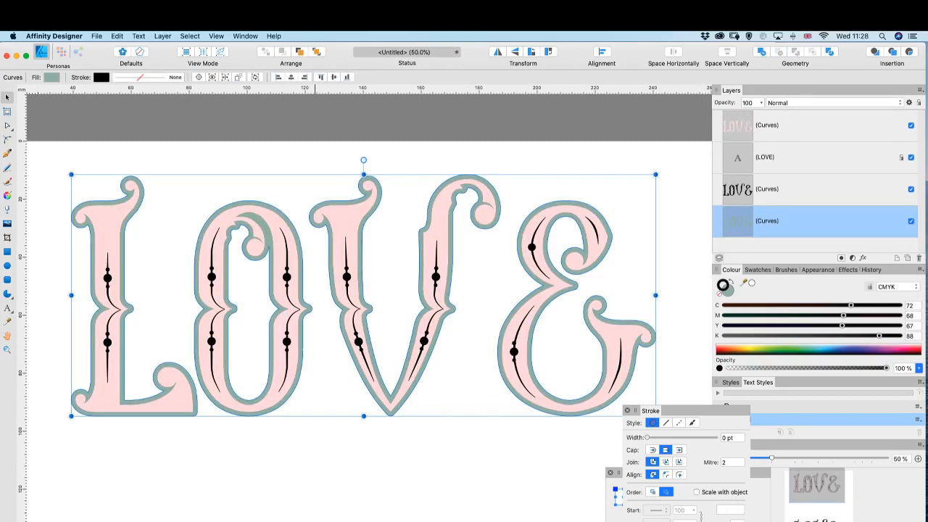
{"action": "left_click", "coordinate": [350, 470]}
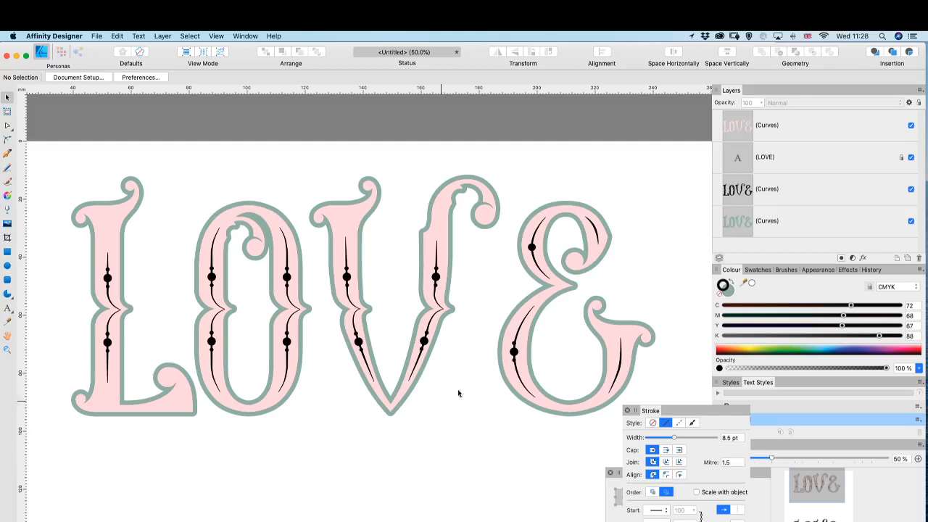
- Inspect the pink, black and green lettering layers one by one, and toggle the original LOVE& text's visibility to identify it
{"action": "left_click", "coordinate": [774, 127]}
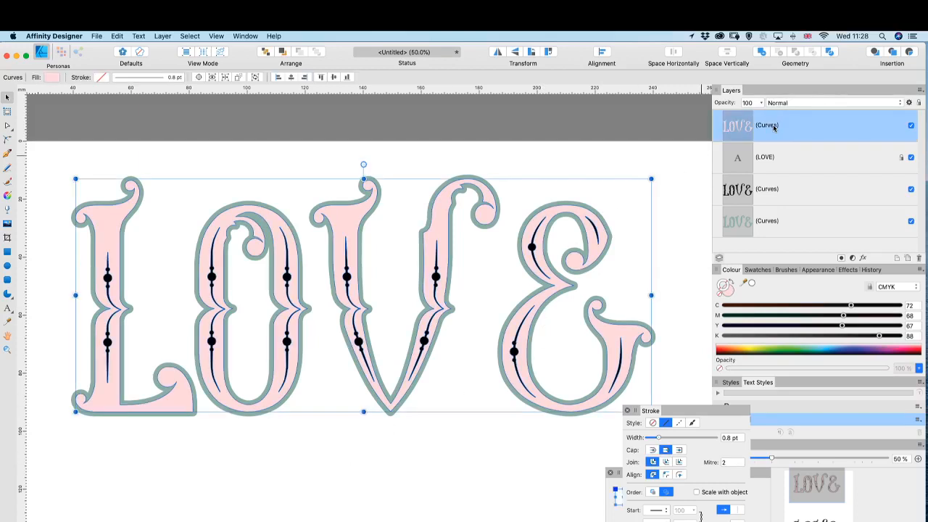
{"action": "left_click", "coordinate": [772, 193]}
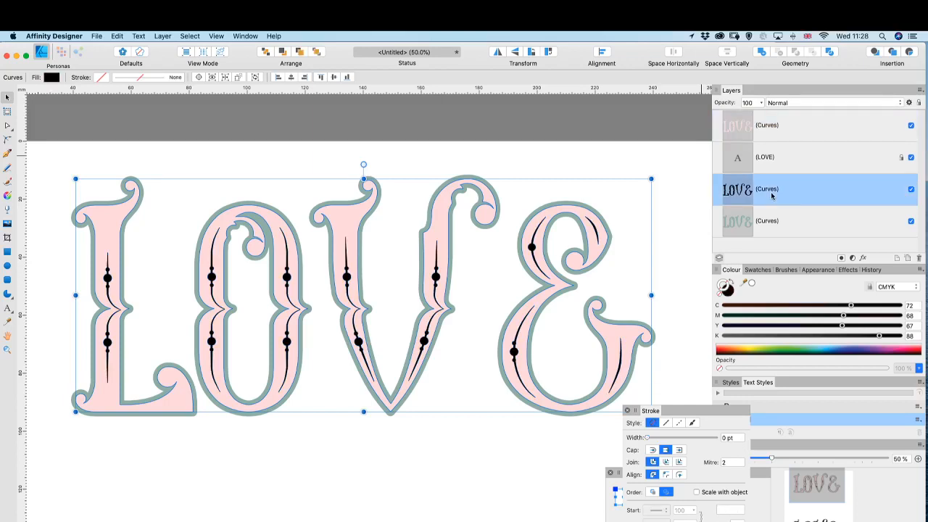
{"action": "left_click", "coordinate": [756, 222]}
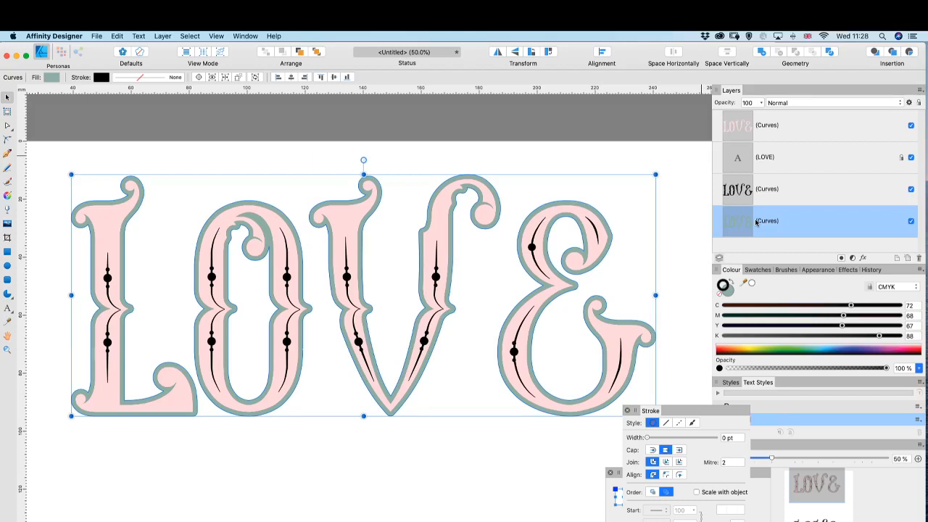
{"action": "left_click", "coordinate": [690, 166]}
{"action": "key", "text": "super+minus"}
{"action": "key", "text": "super+minus"}
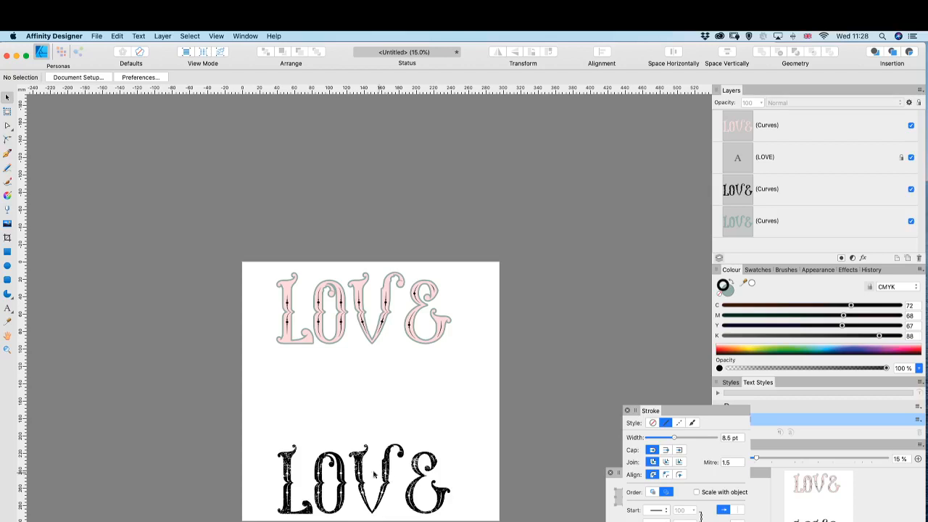
{"action": "left_click", "coordinate": [910, 157]}
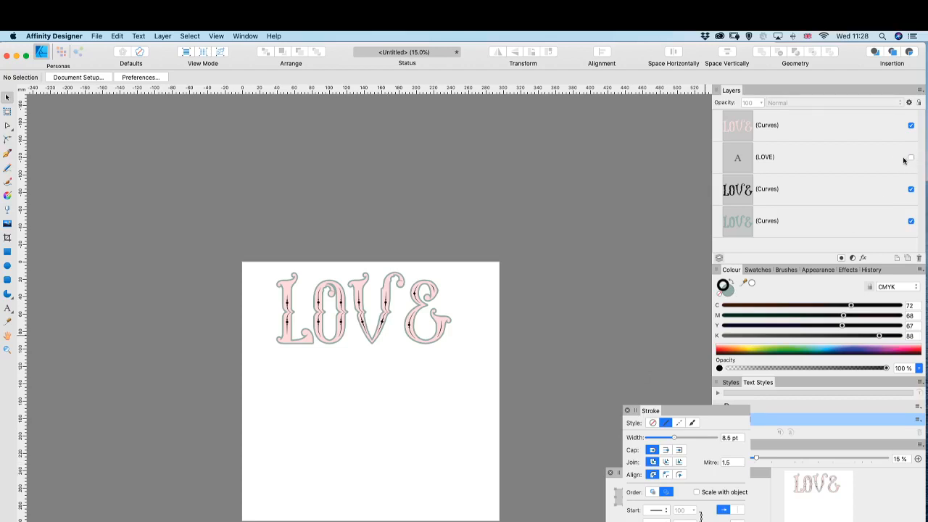
{"action": "left_click", "coordinate": [911, 158]}
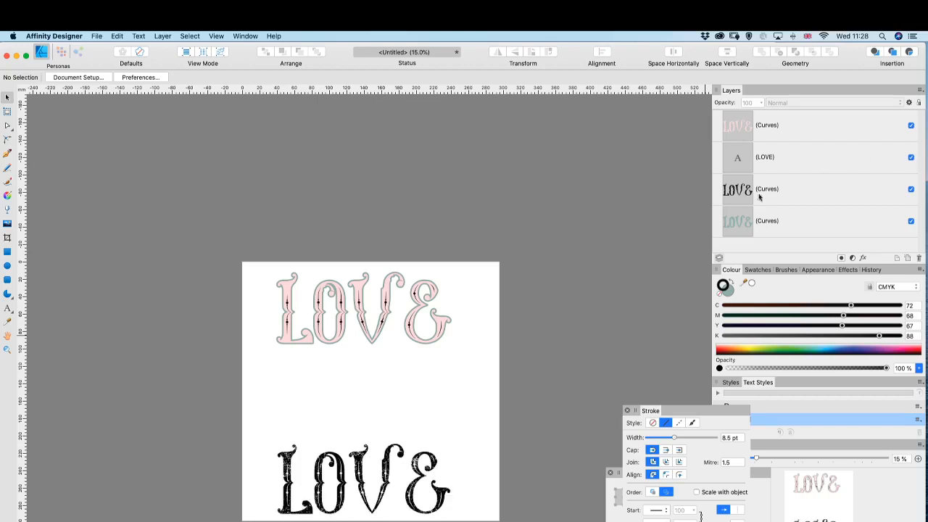
- Delete the spare black LOVE& text below the layered lettering and clear the selection
{"action": "left_click", "coordinate": [414, 474]}
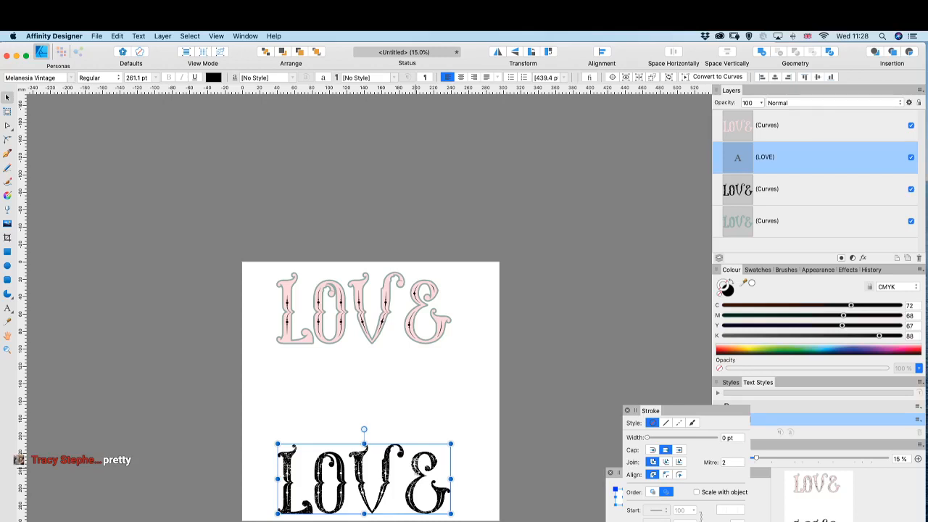
{"action": "key", "text": "super+z"}
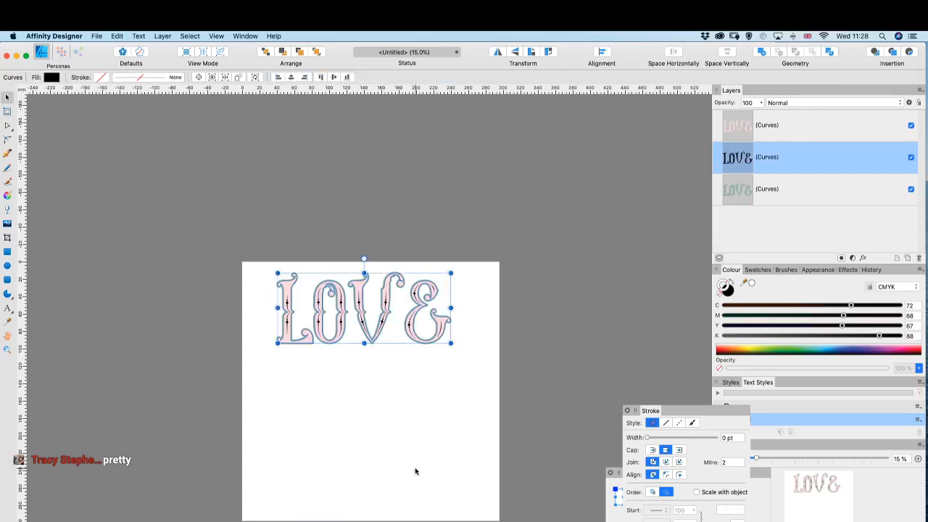
{"action": "scroll", "coordinate": [415, 468], "scroll_direction": "down", "scroll_amount": 5}
{"action": "scroll", "coordinate": [415, 468], "scroll_direction": "left", "scroll_amount": 3}
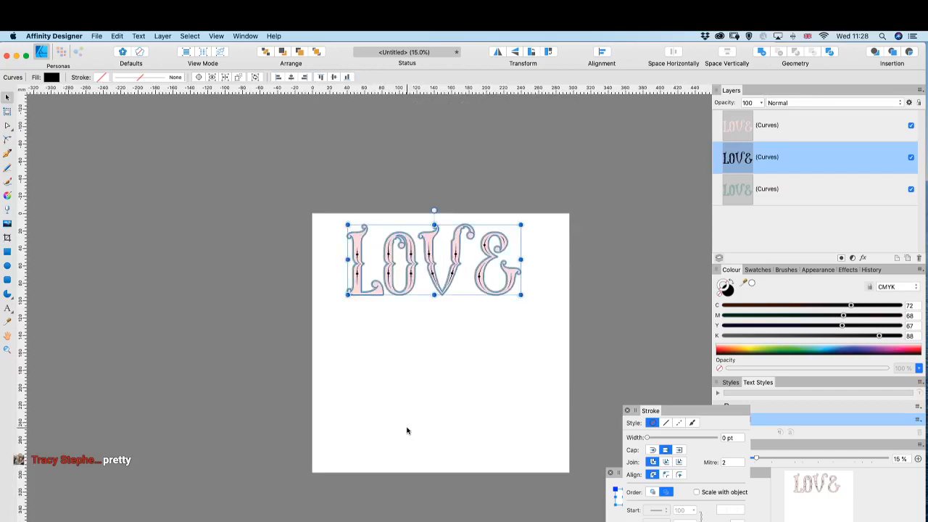
{"action": "scroll", "coordinate": [406, 431], "scroll_direction": "up", "scroll_amount": 5}
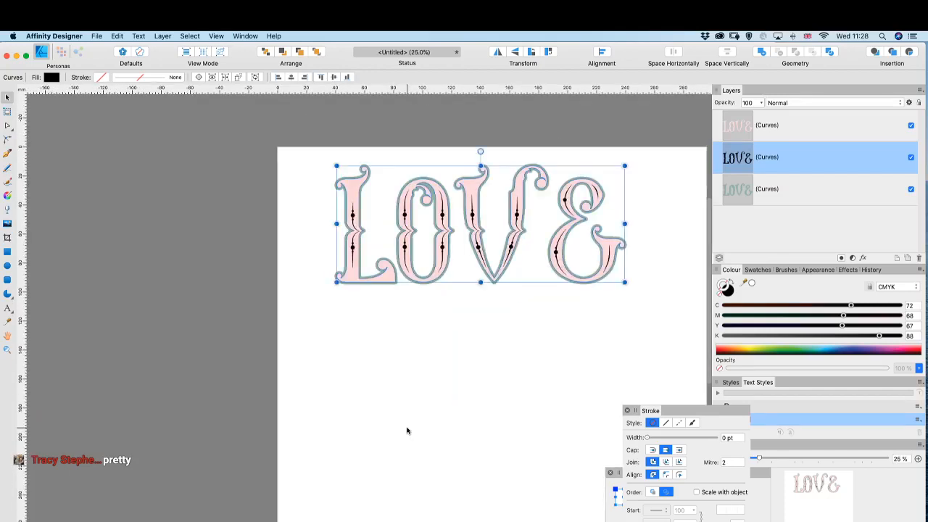
{"action": "scroll", "coordinate": [412, 428], "scroll_direction": "right", "scroll_amount": 3}
{"action": "scroll", "coordinate": [414, 426], "scroll_direction": "right", "scroll_amount": 3}
{"action": "left_click", "coordinate": [413, 426]}
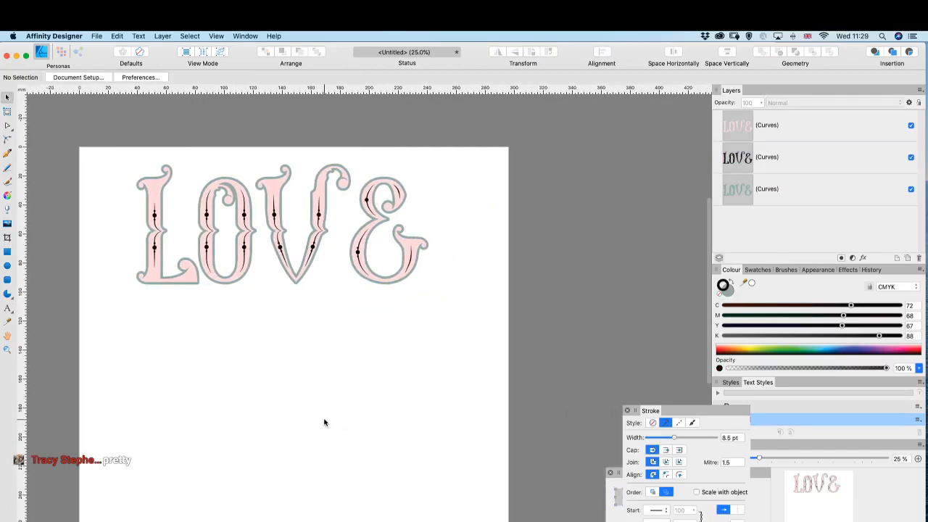
- Move all three lettering layers together into the upper-left corner of the page
{"action": "scroll", "coordinate": [324, 422], "scroll_direction": "left", "scroll_amount": 2}
{"action": "scroll", "coordinate": [324, 423], "scroll_direction": "up", "scroll_amount": 1}
{"action": "key", "text": "super+equal"}
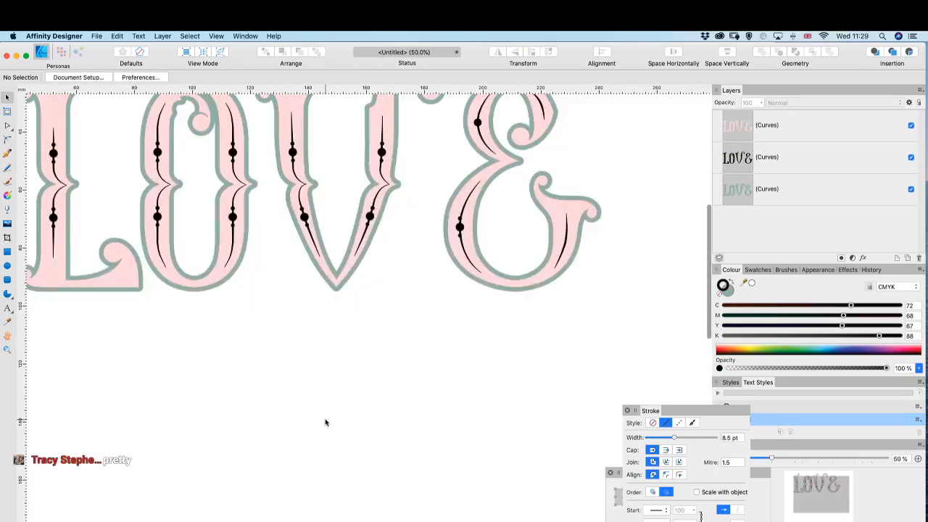
{"action": "scroll", "coordinate": [325, 422], "scroll_direction": "left", "scroll_amount": 4}
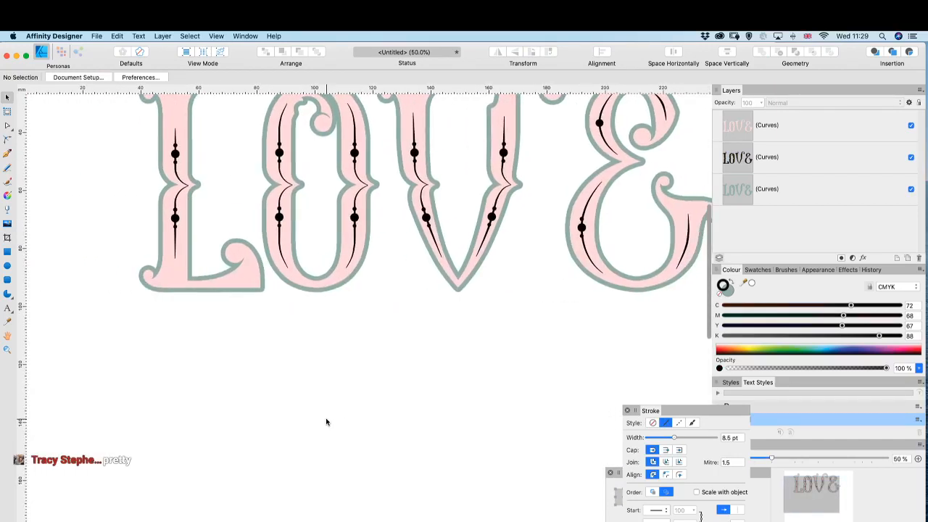
{"action": "key", "text": "super+minus"}
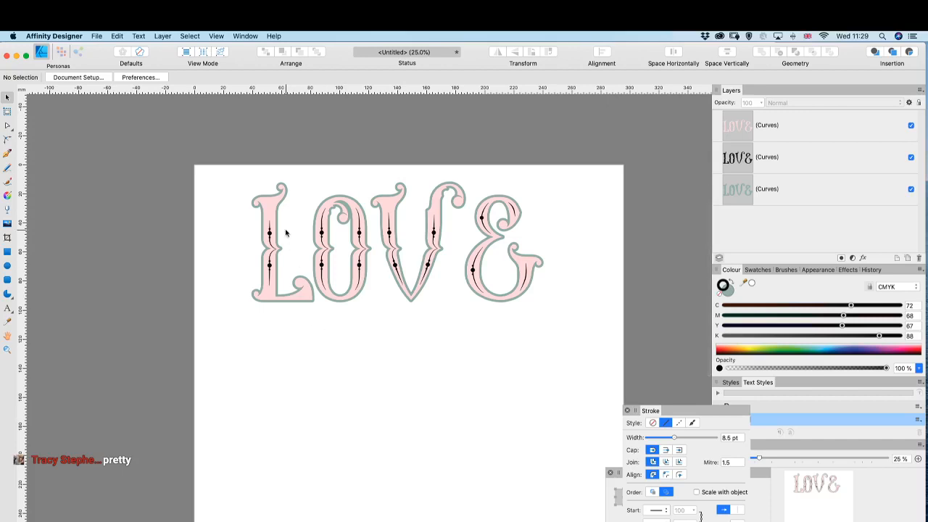
{"action": "left_click_drag", "start_coordinate": [232, 150], "coordinate": [545, 311]}
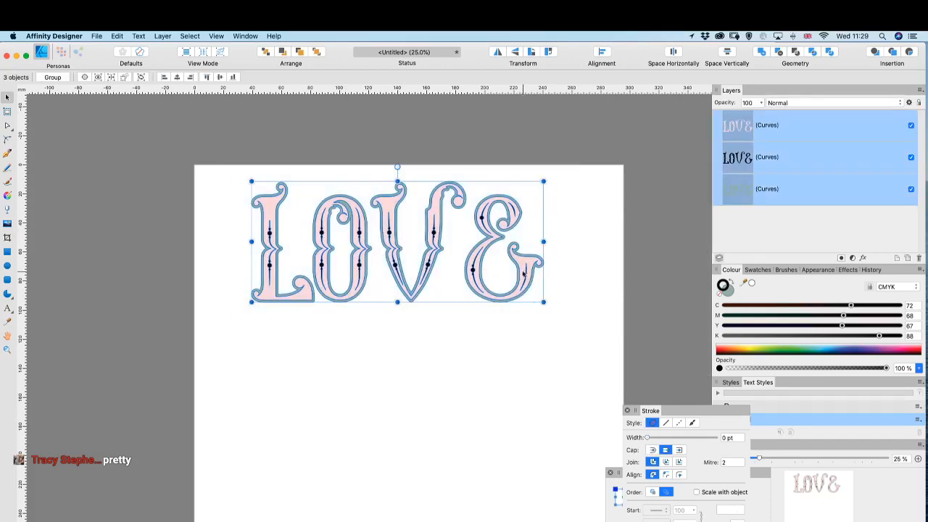
{"action": "left_click_drag", "start_coordinate": [513, 261], "coordinate": [469, 254]}
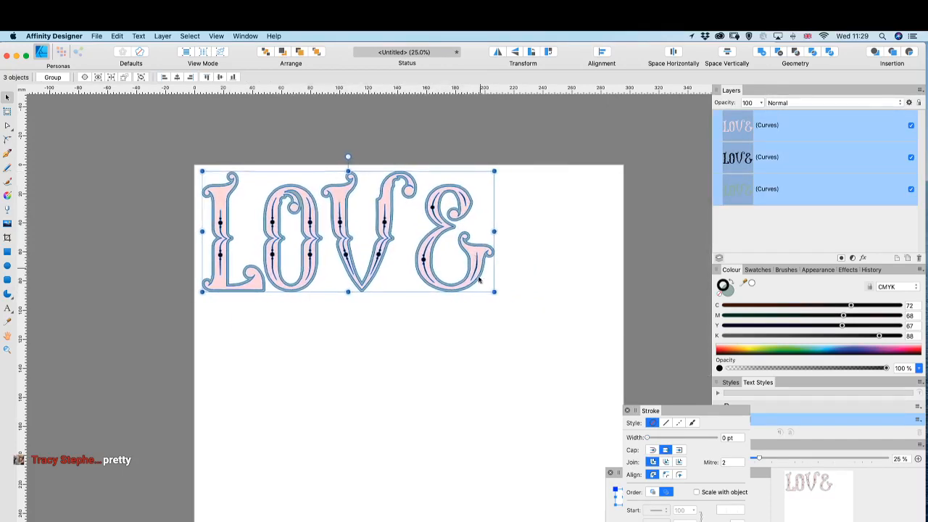
{"action": "left_click", "coordinate": [437, 361]}
{"action": "scroll", "coordinate": [435, 390], "scroll_direction": "down", "scroll_amount": 2}
{"action": "scroll", "coordinate": [435, 389], "scroll_direction": "right", "scroll_amount": 2}
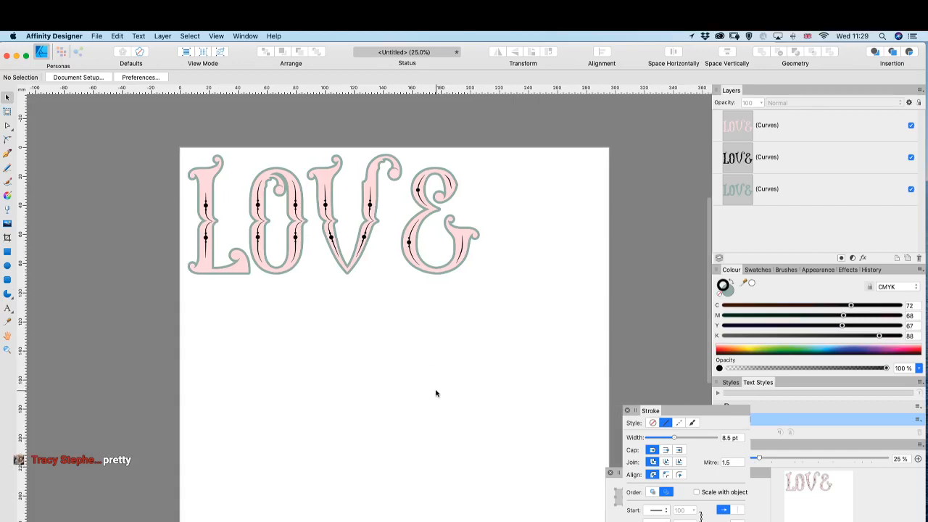
- Start saving the document and create a new folder named VINTAGE TYPE on the Desktop as its location
{"action": "key", "text": "super+s"}
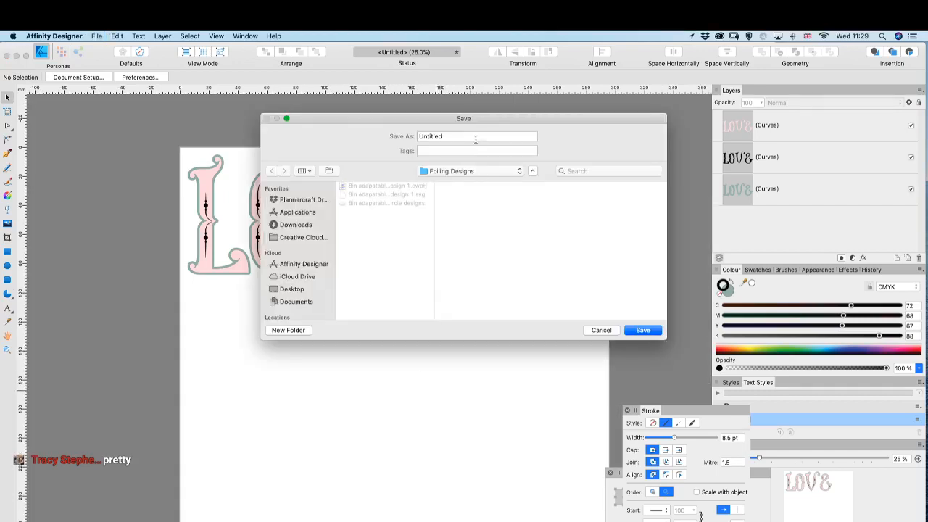
{"action": "left_click", "coordinate": [457, 174]}
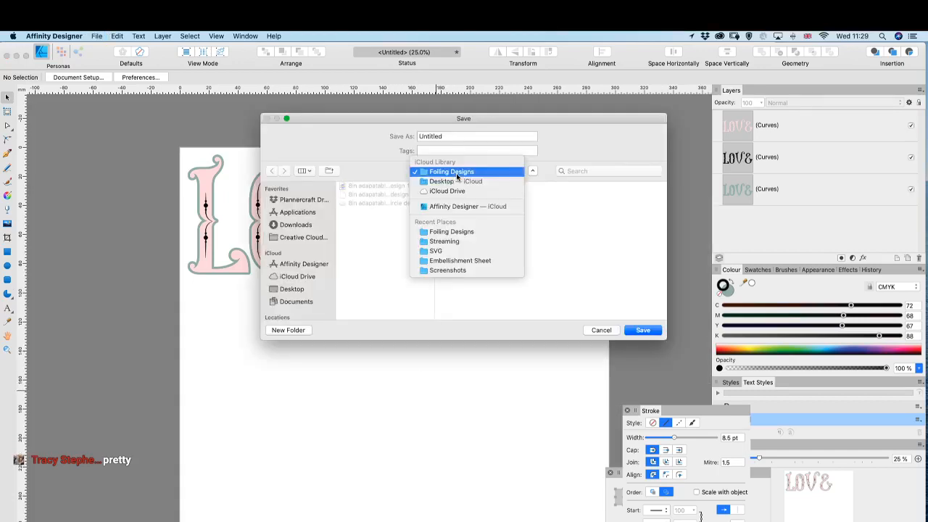
{"action": "left_click", "coordinate": [453, 181]}
{"action": "left_click", "coordinate": [294, 330]}
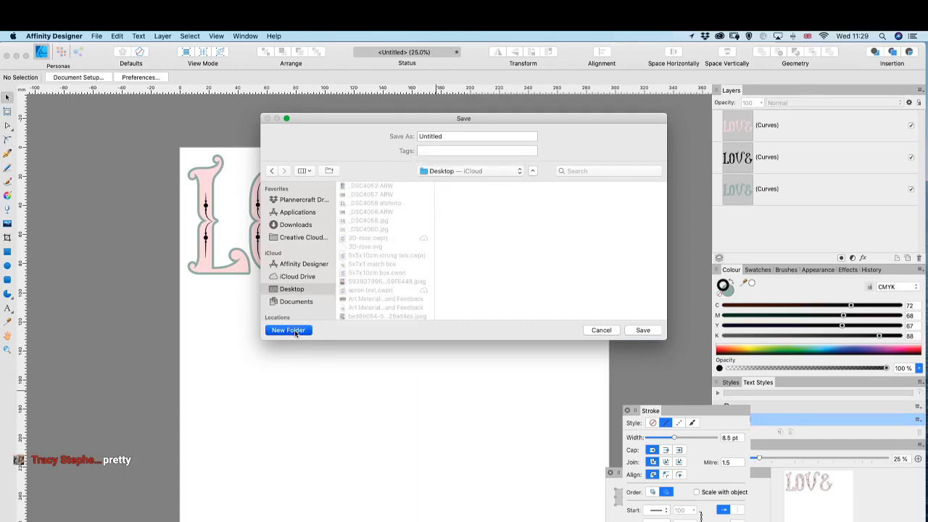
{"action": "type", "text": "Vi"}
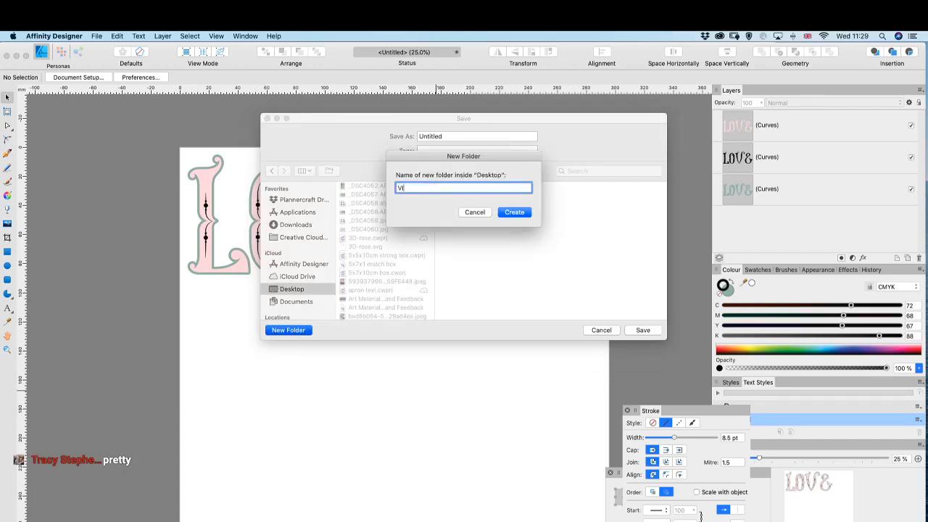
{"action": "type", "text": "NTAGE TYPE"}
{"action": "left_click", "coordinate": [514, 212]}
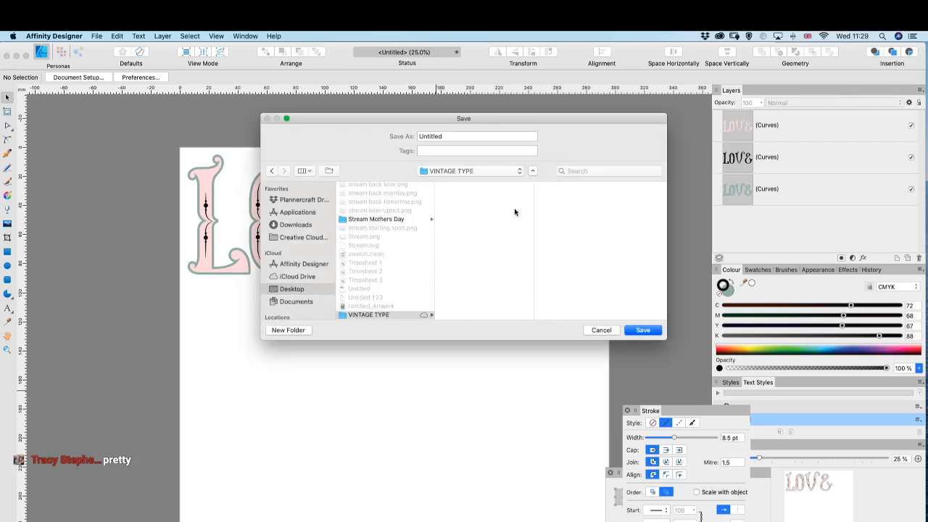
- Name the document LAYERED WORDS and save it in the new folder
{"action": "left_click", "coordinate": [444, 137]}
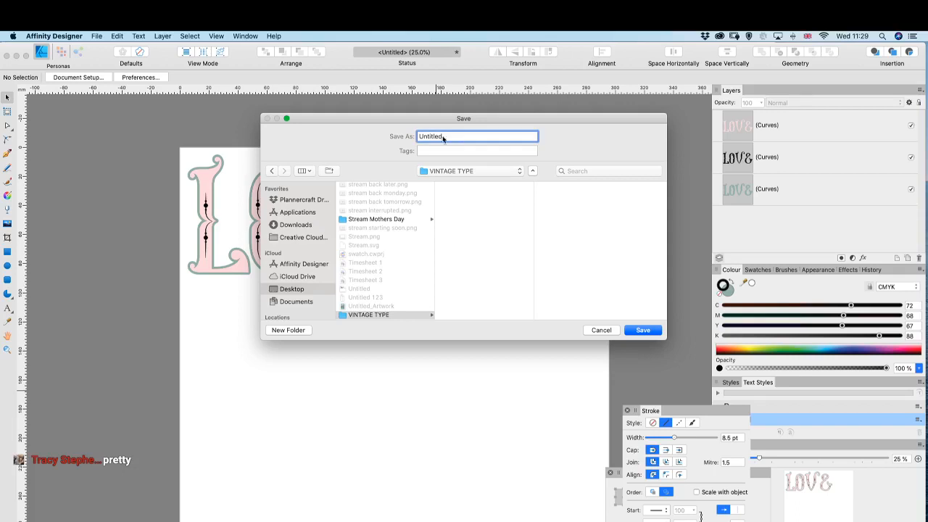
{"action": "double_click", "coordinate": [444, 138]}
{"action": "type", "text": "LAYERED WORDS"}
{"action": "left_click", "coordinate": [644, 331]}
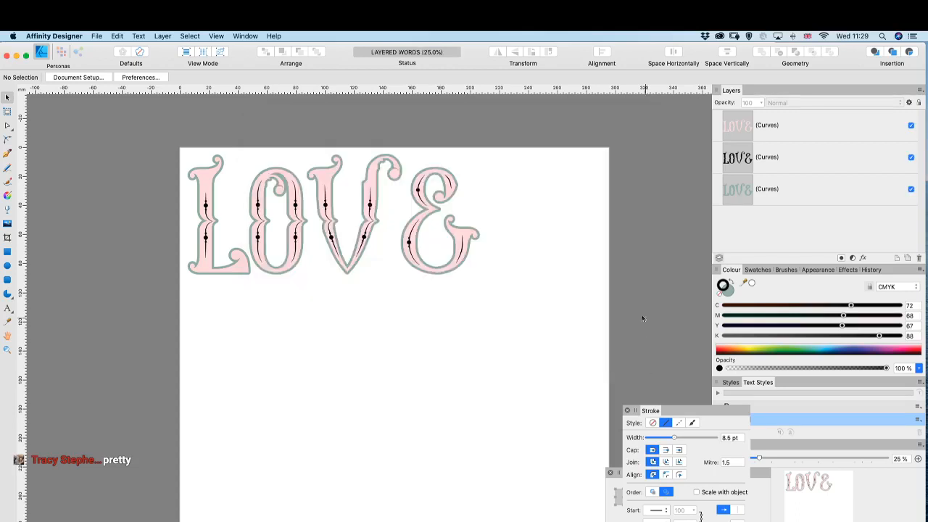
- Add the art text COUNTRY in Melanesia Vintage at 12 pt in the empty area below the LOVE& lettering
{"action": "scroll", "coordinate": [437, 404], "scroll_direction": "down", "scroll_amount": 3}
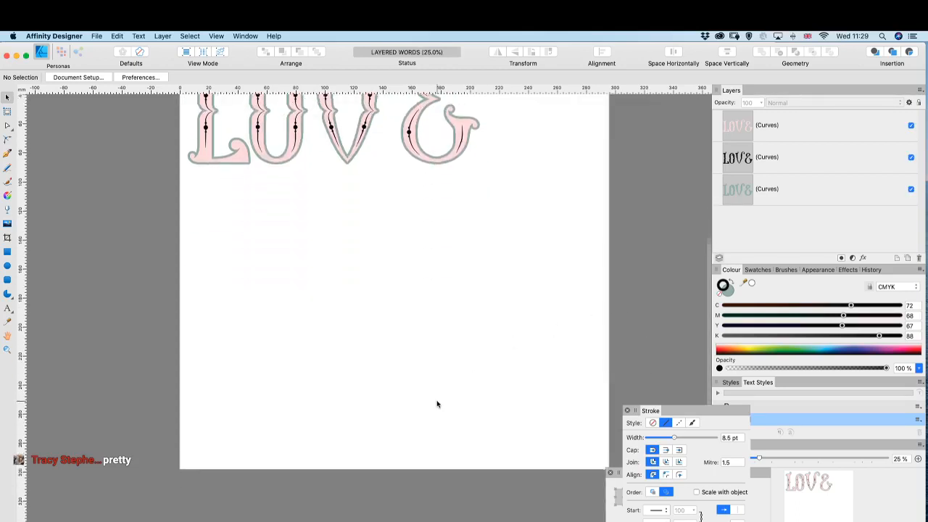
{"action": "scroll", "coordinate": [437, 404], "scroll_direction": "up", "scroll_amount": 2}
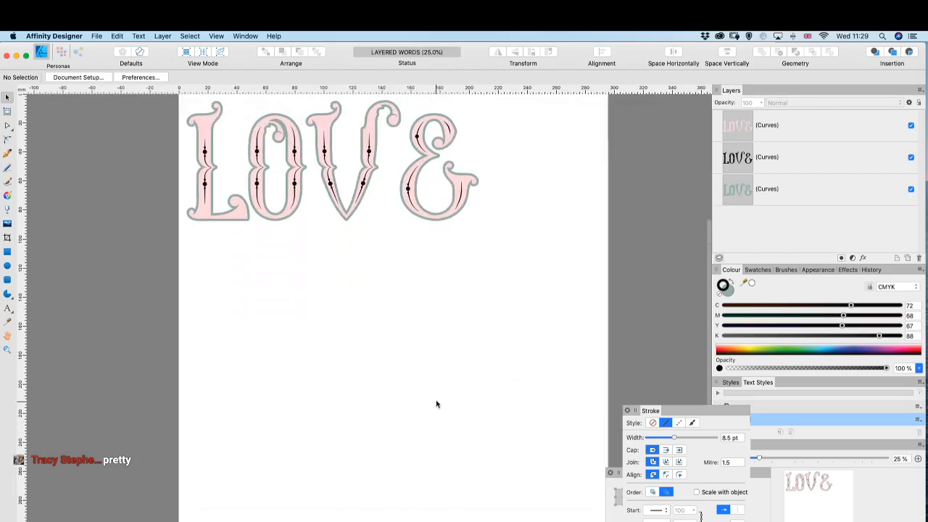
{"action": "left_click", "coordinate": [7, 310]}
{"action": "left_click", "coordinate": [196, 300]}
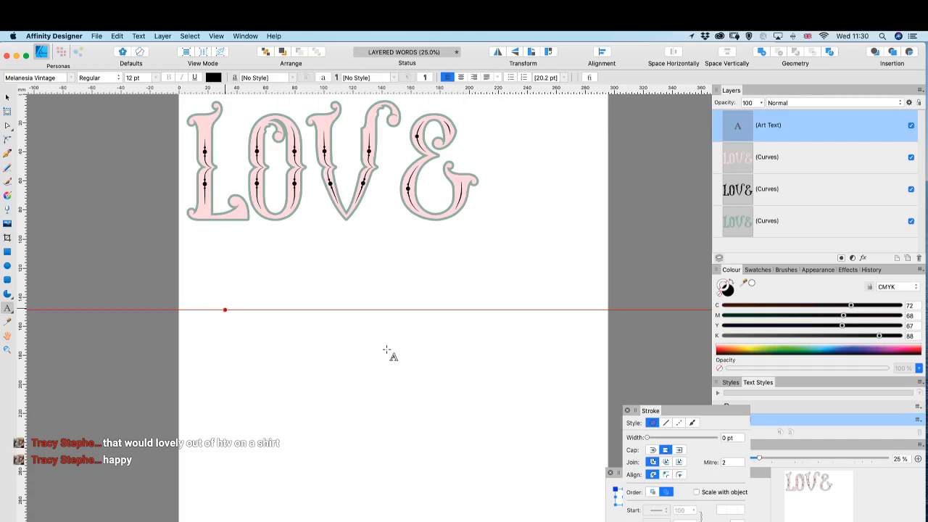
{"action": "left_click", "coordinate": [7, 98]}
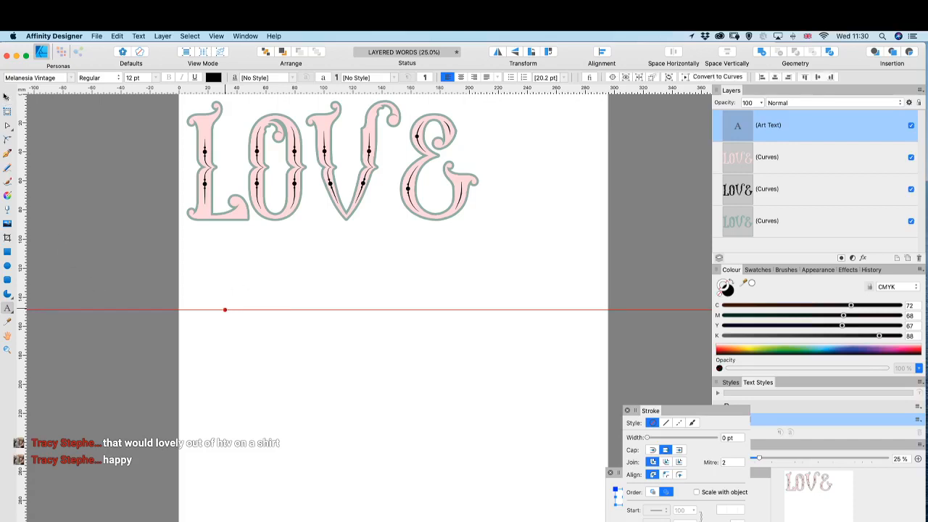
- Replace the small word below the LOVE& lettering with HAPPY
{"action": "double_click", "coordinate": [216, 298]}
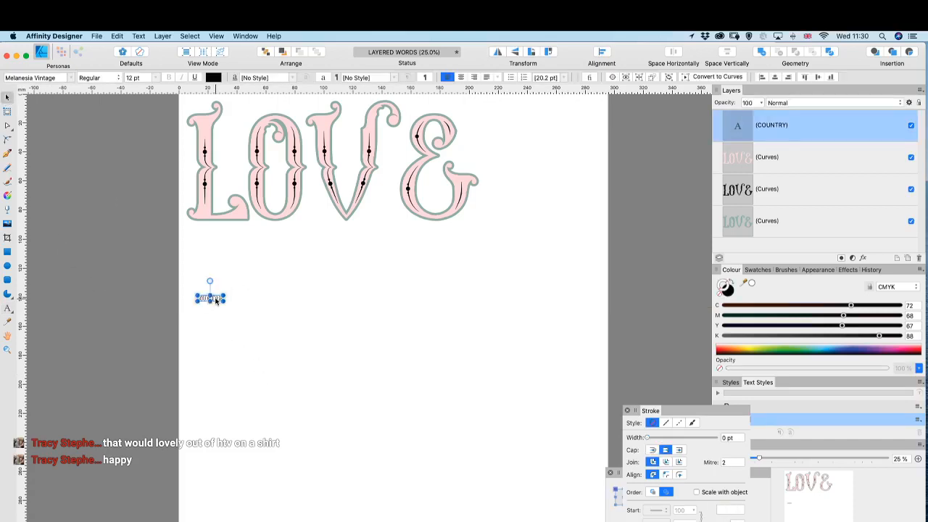
{"action": "type", "text": "H"}
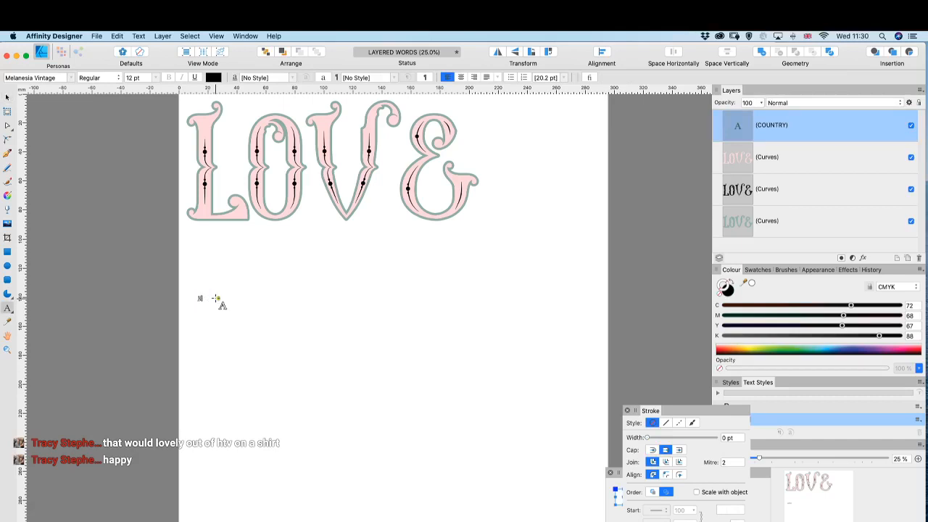
{"action": "type", "text": "APPY"}
{"action": "key", "text": "Escape"}
{"action": "left_click", "coordinate": [7, 98]}
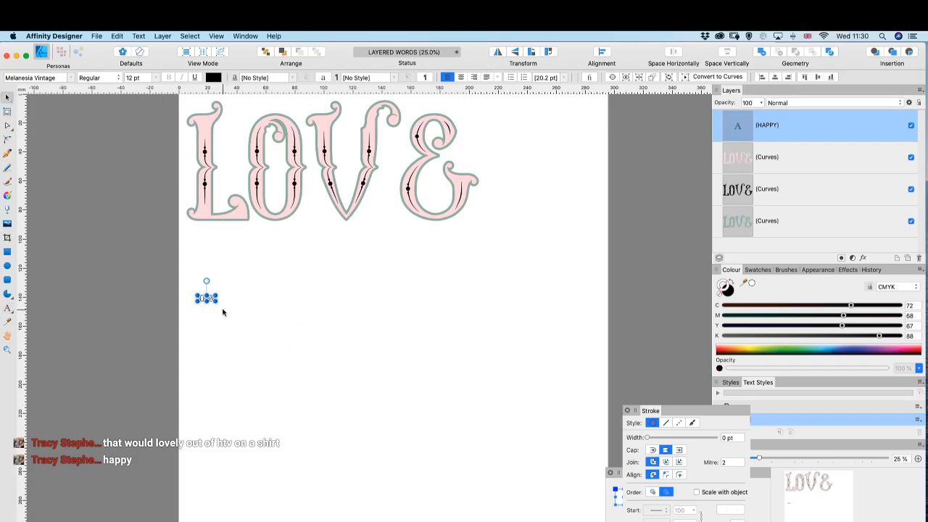
- Scale the HAPPY text up proportionally to about 142.7 pt
{"action": "left_click_drag", "start_coordinate": [218, 301], "coordinate": [408, 385]}
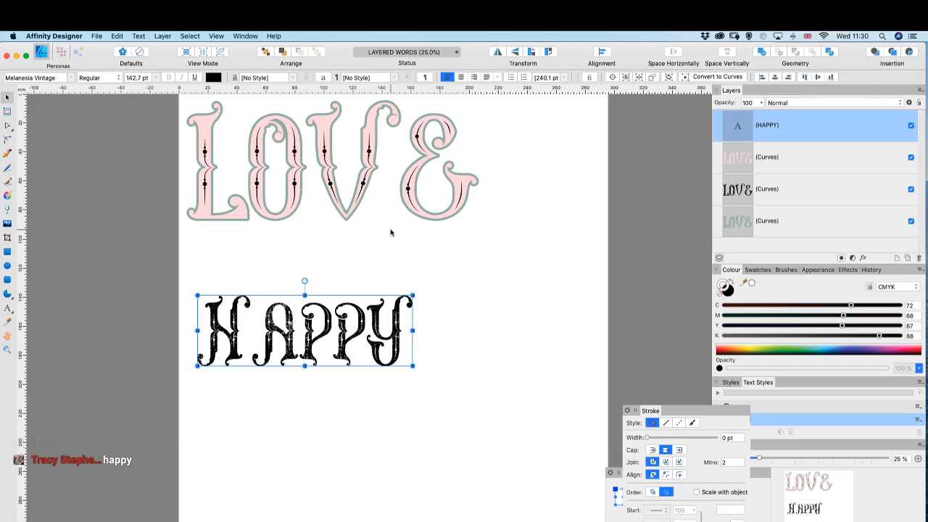
{"action": "scroll", "coordinate": [390, 232], "scroll_direction": "left", "scroll_amount": 3}
{"action": "scroll", "coordinate": [390, 232], "scroll_direction": "down", "scroll_amount": 2}
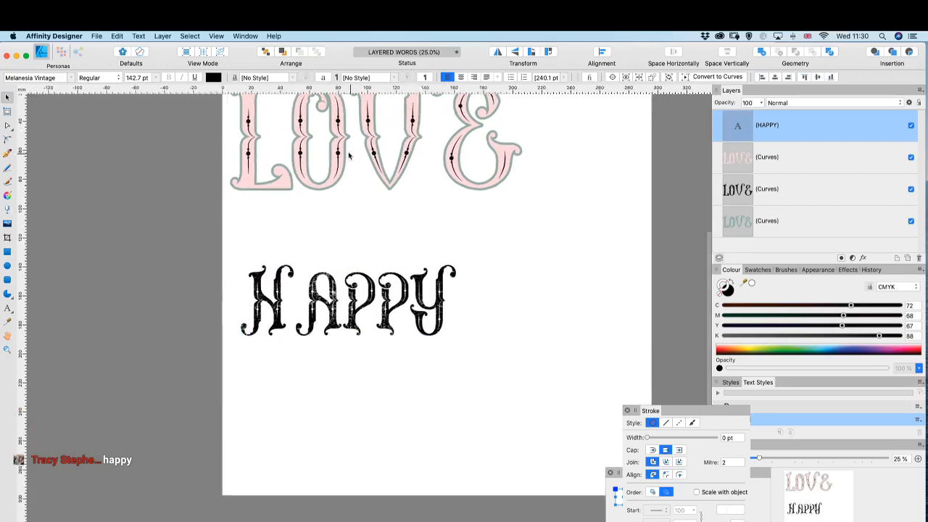
{"action": "scroll", "coordinate": [311, 242], "scroll_direction": "up", "scroll_amount": 4}
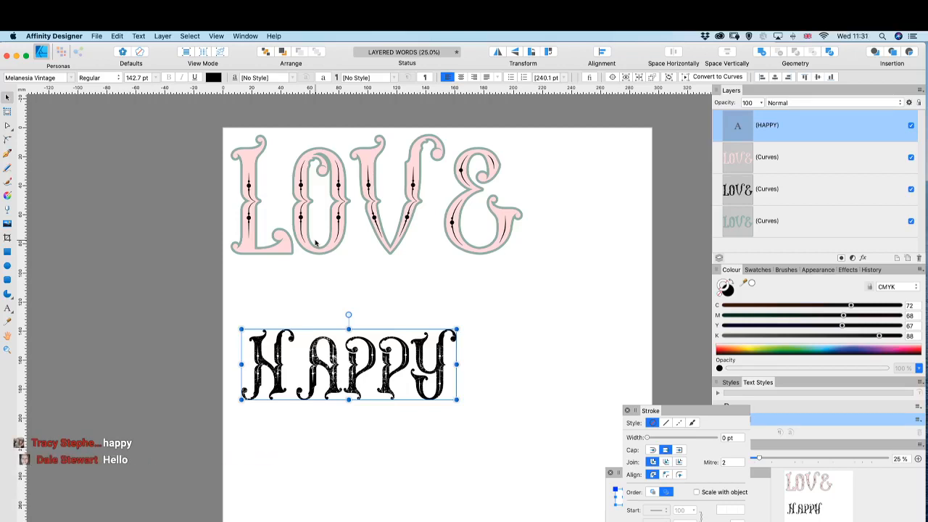
- Change the HAPPY text's font to HWT American in the Chromatic style
{"action": "key", "text": "super+equal"}
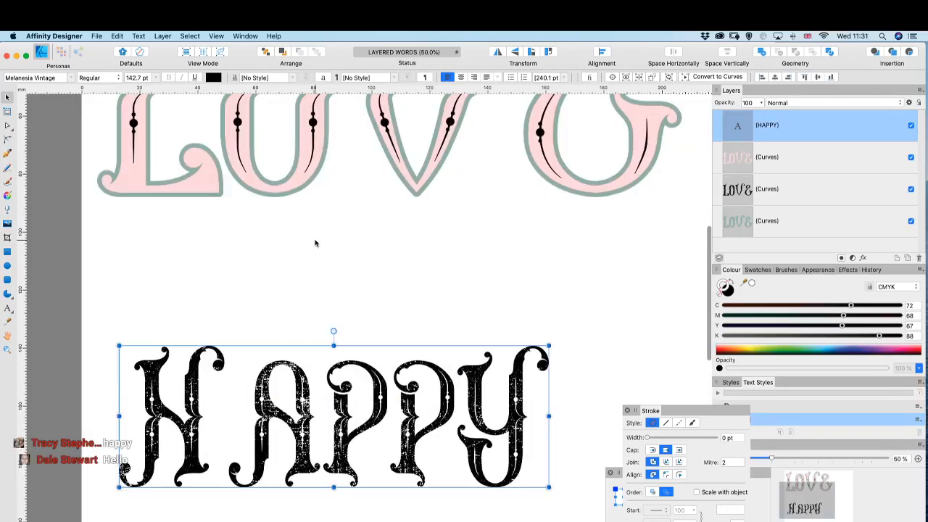
{"action": "left_click", "coordinate": [71, 78]}
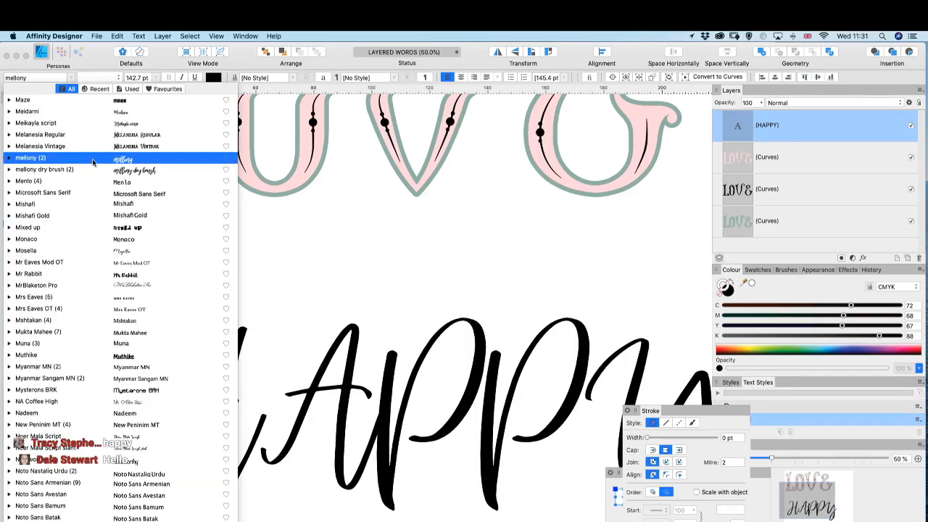
{"action": "left_click", "coordinate": [40, 78]}
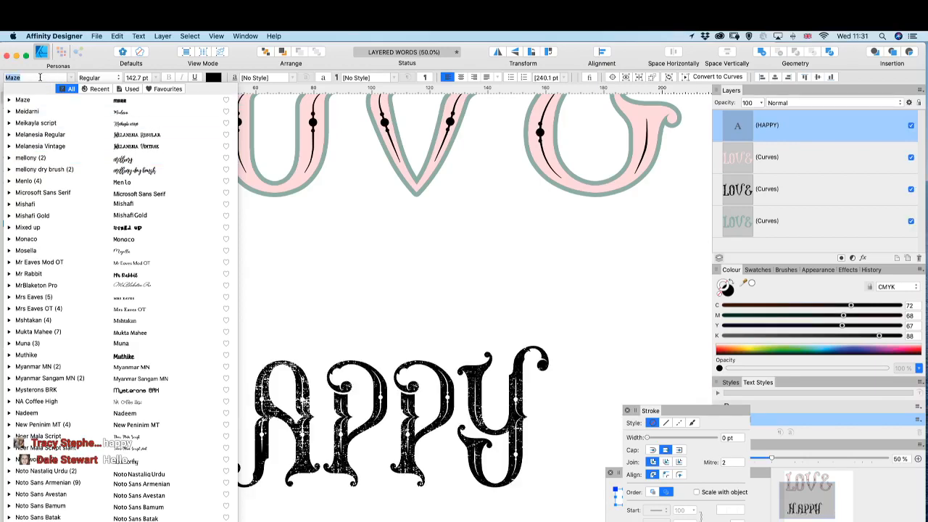
{"action": "type", "text": "HWT"}
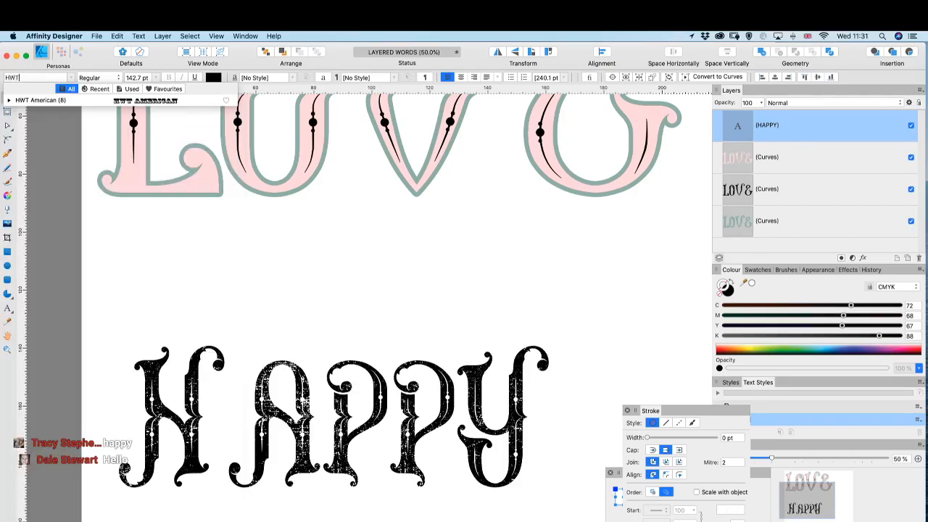
{"action": "type", "text": " American"}
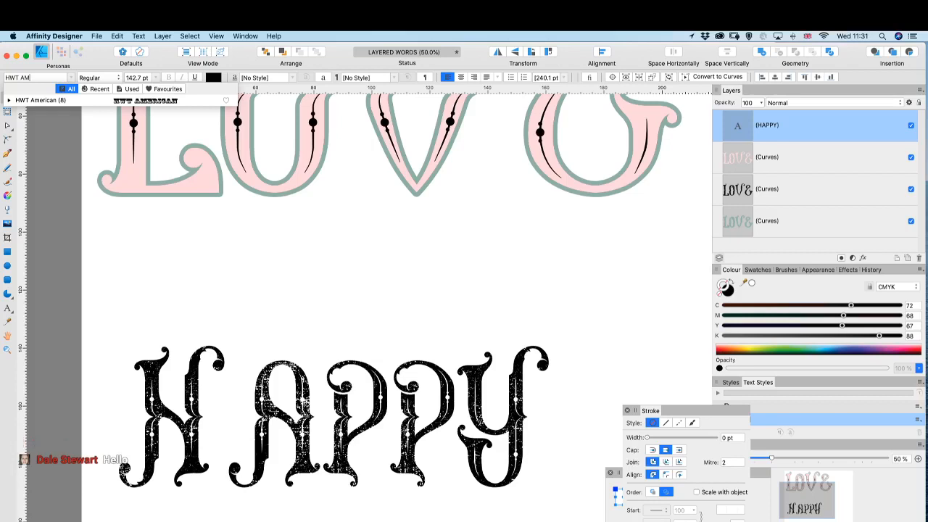
{"action": "left_click", "coordinate": [51, 102]}
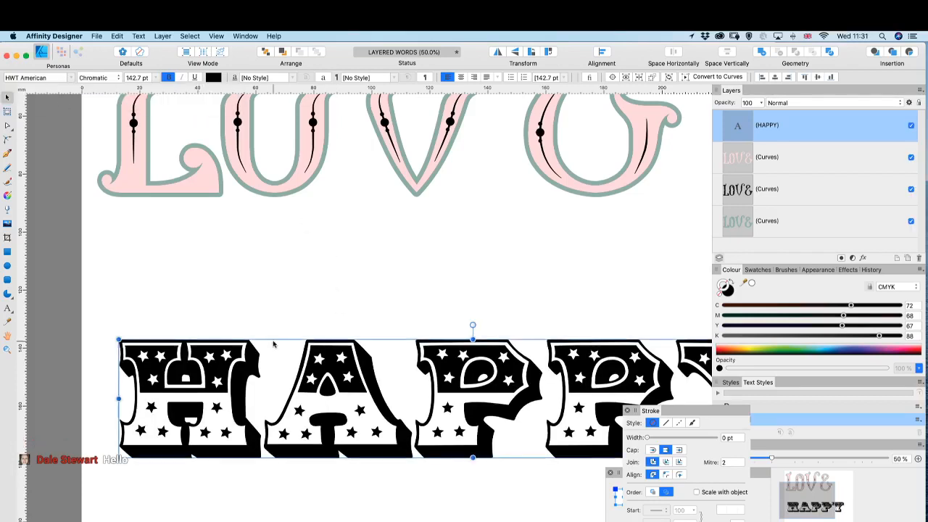
{"action": "key", "text": "super+minus"}
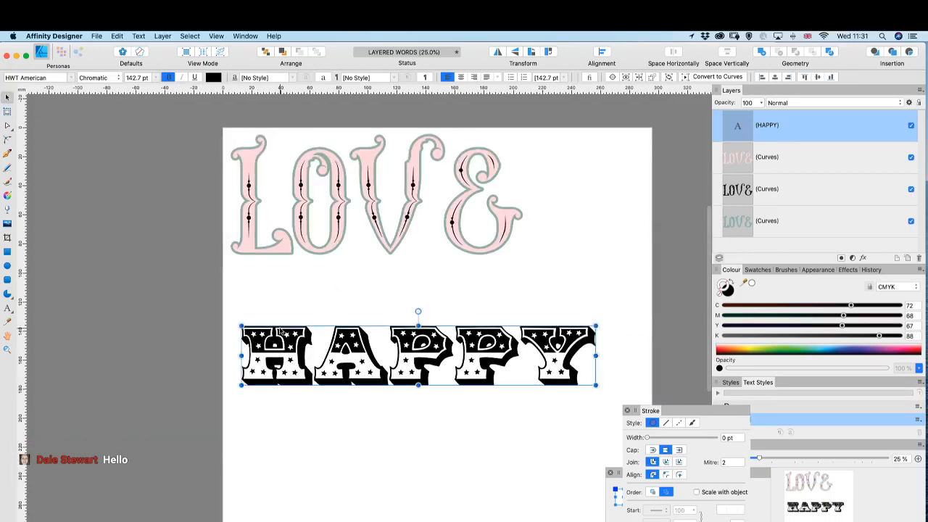
{"action": "scroll", "coordinate": [286, 410], "scroll_direction": "right", "scroll_amount": 5}
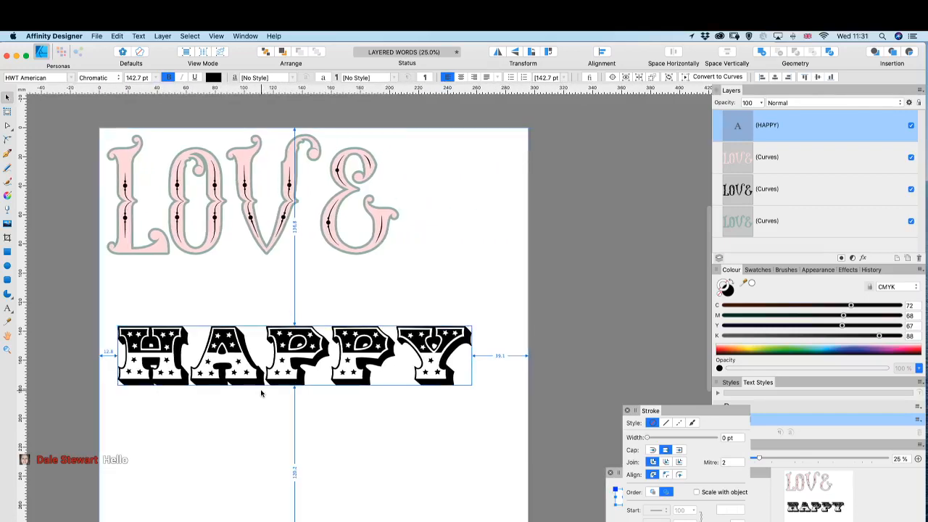
{"action": "key", "text": "super+plus"}
{"action": "key", "text": "super+minus"}
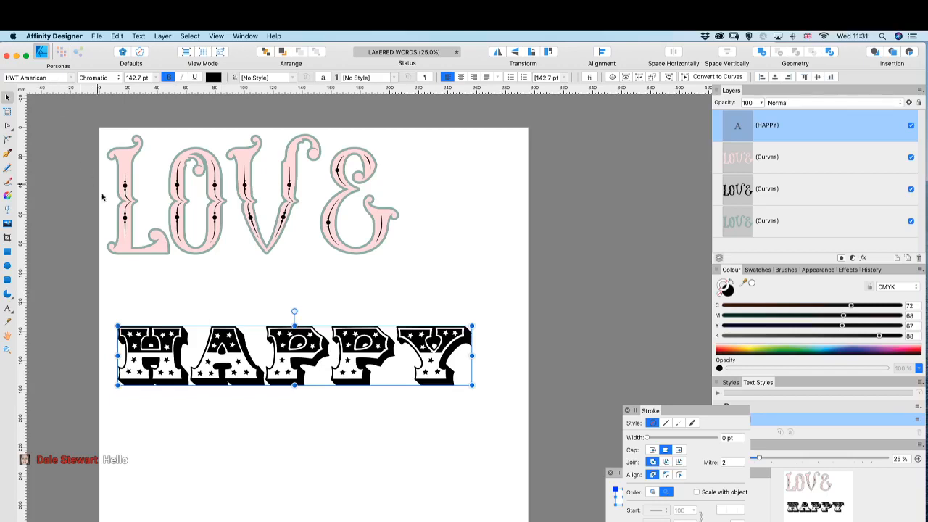
- Keep the Chromatic style and replace the word HAPPY with COUNTRY
{"action": "left_click", "coordinate": [119, 80]}
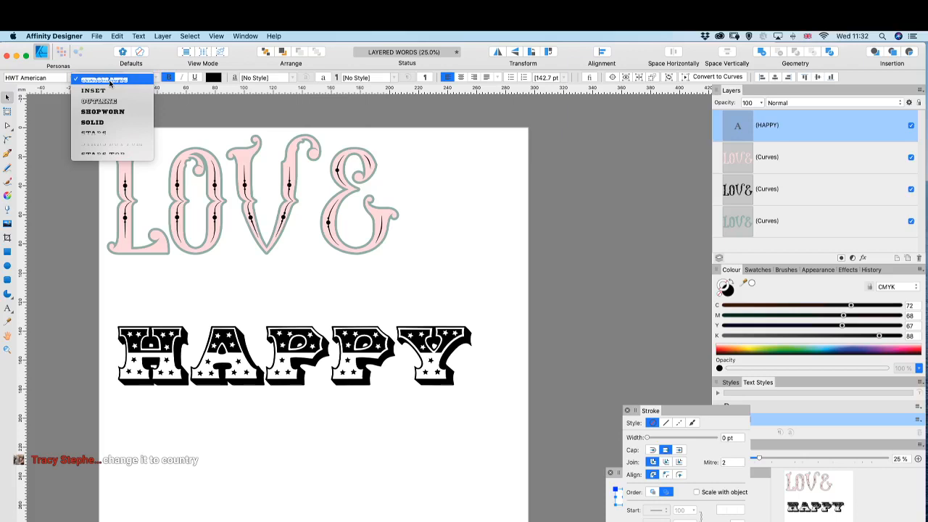
{"action": "left_click", "coordinate": [109, 84]}
{"action": "double_click", "coordinate": [222, 342]}
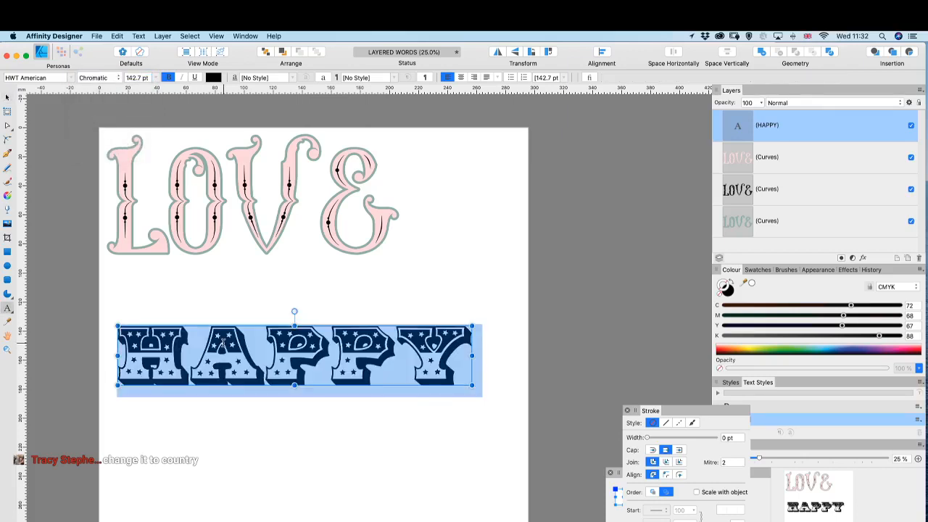
{"action": "type", "text": "COUNTRY"}
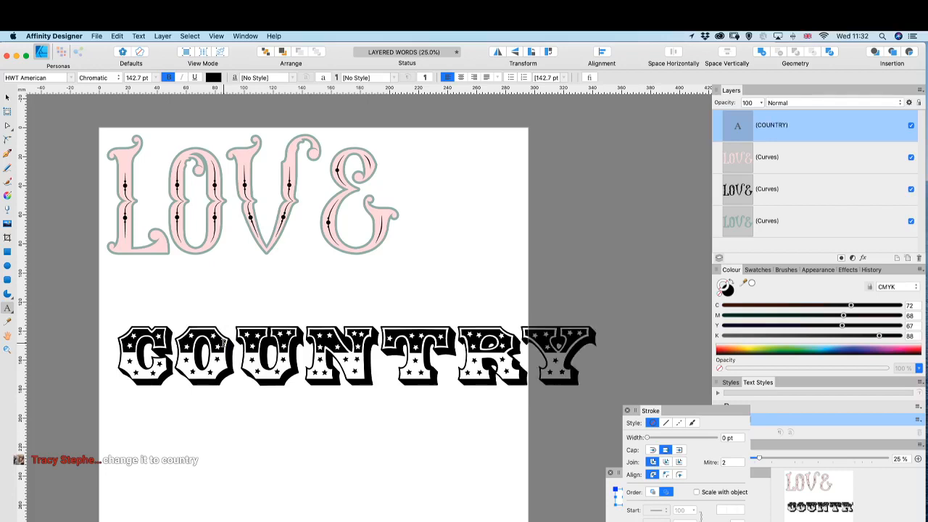
{"action": "key", "text": "Escape"}
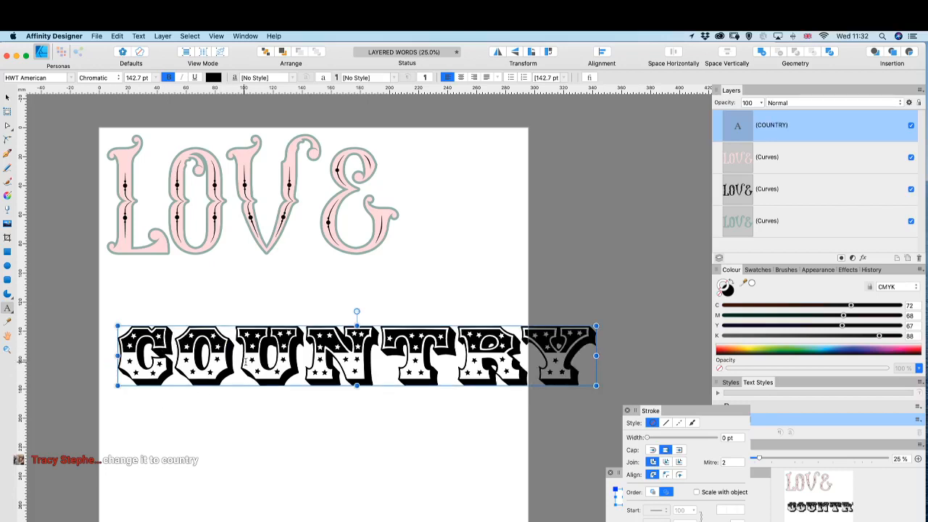
- Preview the HWT American style variants on the whole COUNTRY text
{"action": "triple_click", "coordinate": [246, 361]}
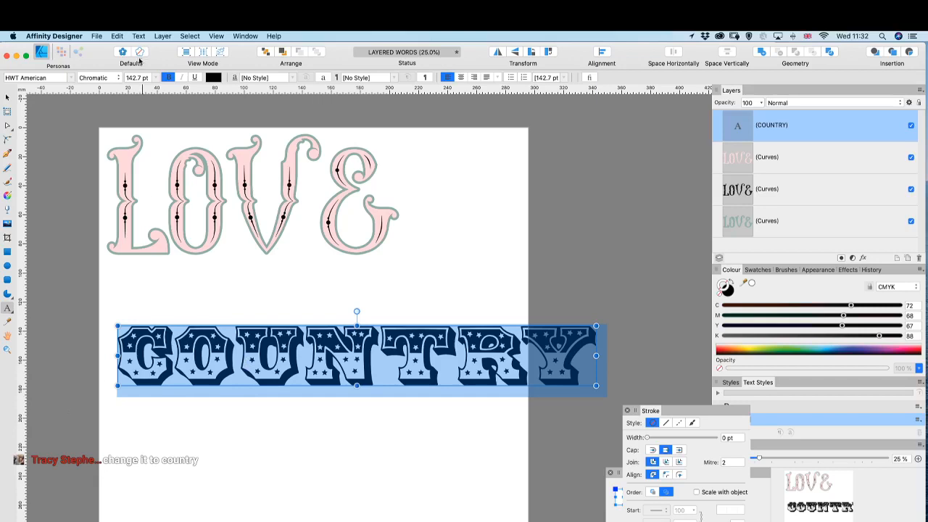
{"action": "left_click", "coordinate": [118, 80]}
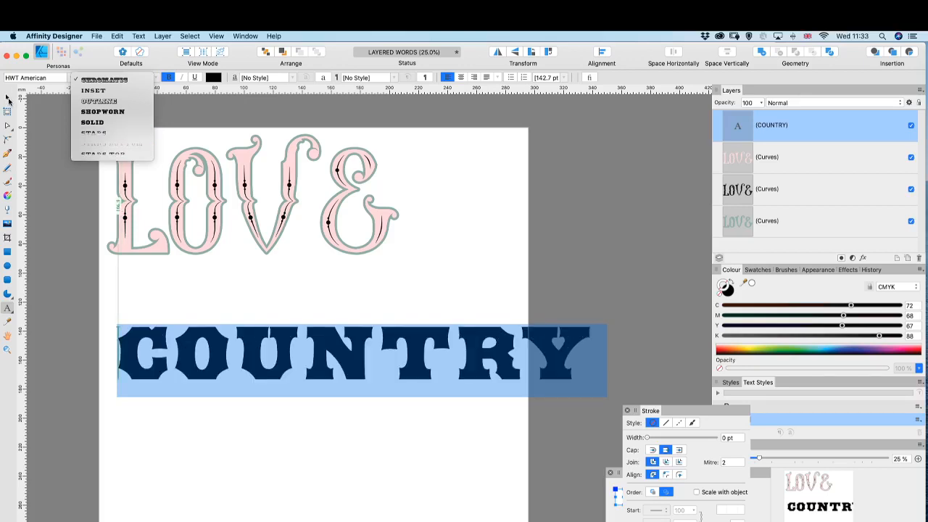
{"action": "left_click", "coordinate": [8, 99]}
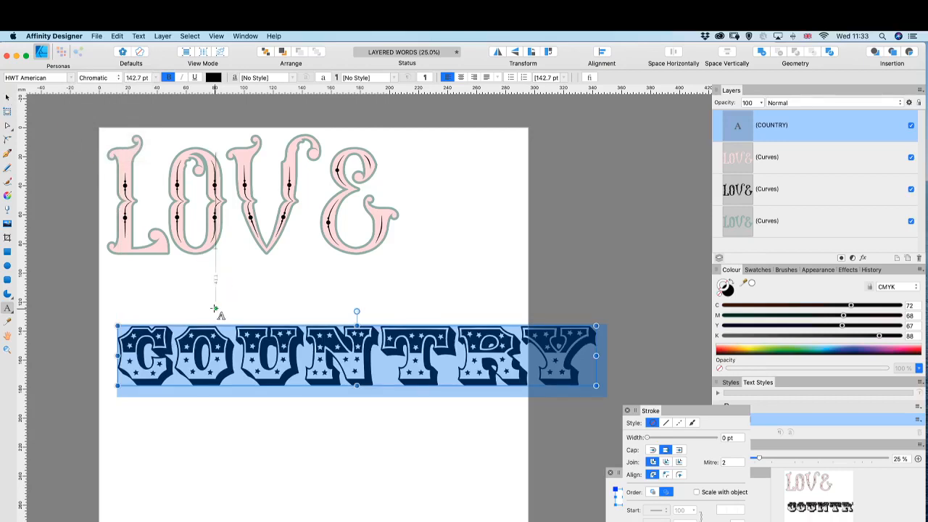
- Move COUNTRY directly beneath LOVE&, aligned with its left edge, and scale the text down to about 82 pt to fit the lettering's width
{"action": "left_click", "coordinate": [8, 97]}
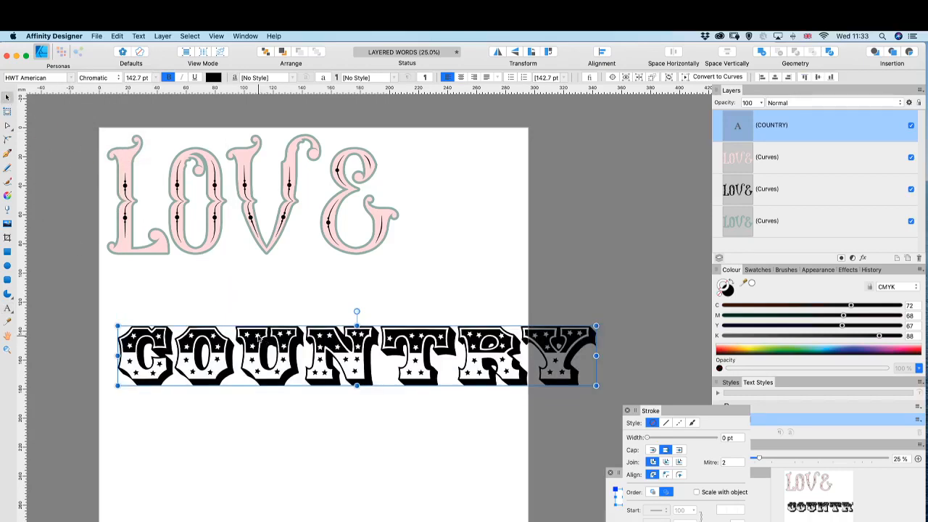
{"action": "left_click_drag", "start_coordinate": [259, 339], "coordinate": [247, 292]}
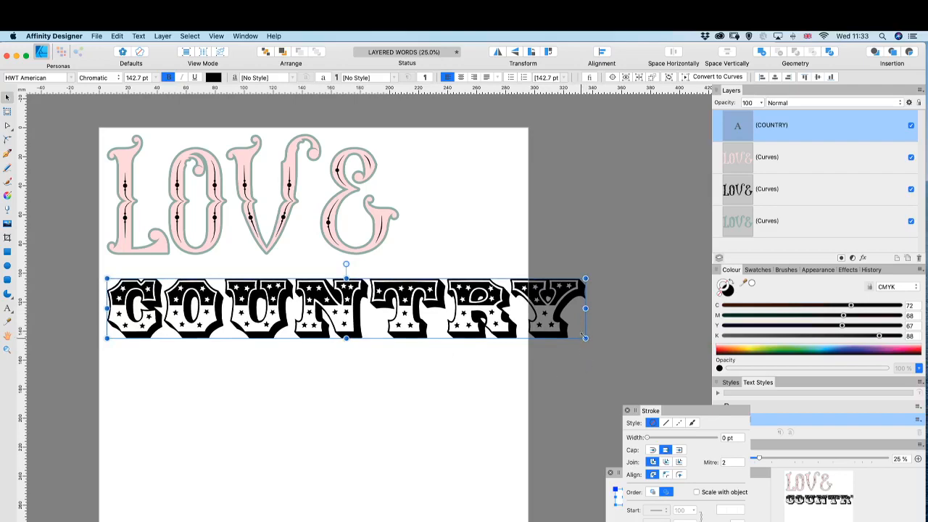
{"action": "left_click_drag", "start_coordinate": [586, 339], "coordinate": [383, 339]}
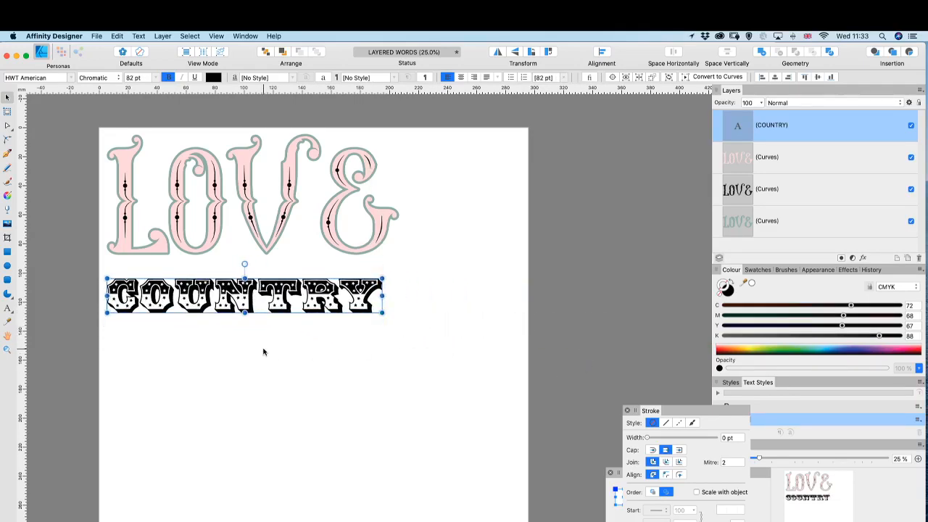
{"action": "key", "text": "super+equal"}
{"action": "scroll", "coordinate": [267, 351], "scroll_direction": "left", "scroll_amount": 5}
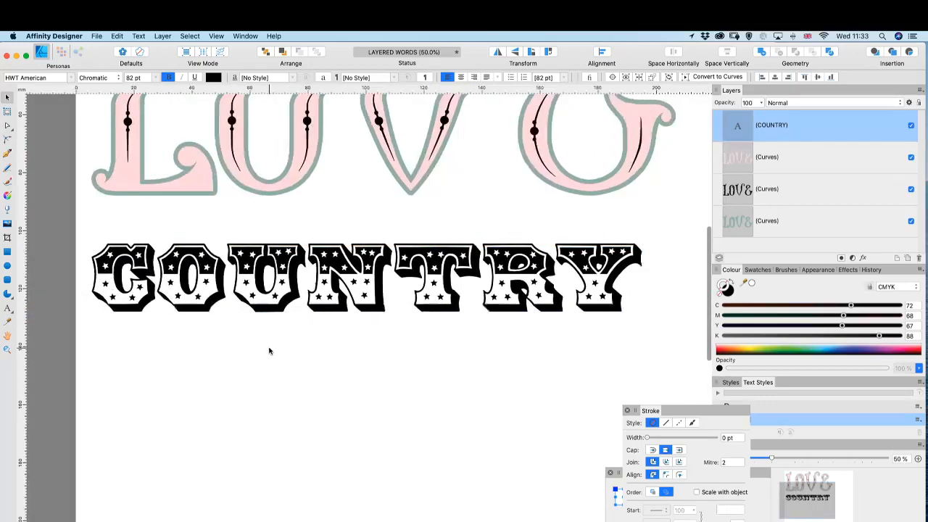
{"action": "scroll", "coordinate": [269, 351], "scroll_direction": "left", "scroll_amount": 1}
{"action": "scroll", "coordinate": [269, 351], "scroll_direction": "right", "scroll_amount": 2}
{"action": "scroll", "coordinate": [269, 351], "scroll_direction": "down", "scroll_amount": 1}
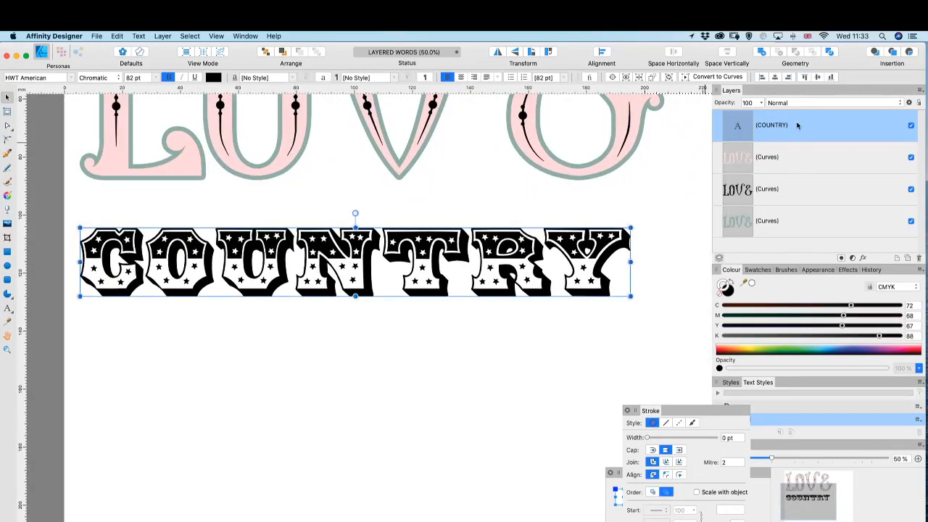
- Duplicate the COUNTRY text in place several times to get a stack of identical layers
{"action": "key", "text": "super+j"}
{"action": "key", "text": "super+j"}
{"action": "key", "text": "super+j"}
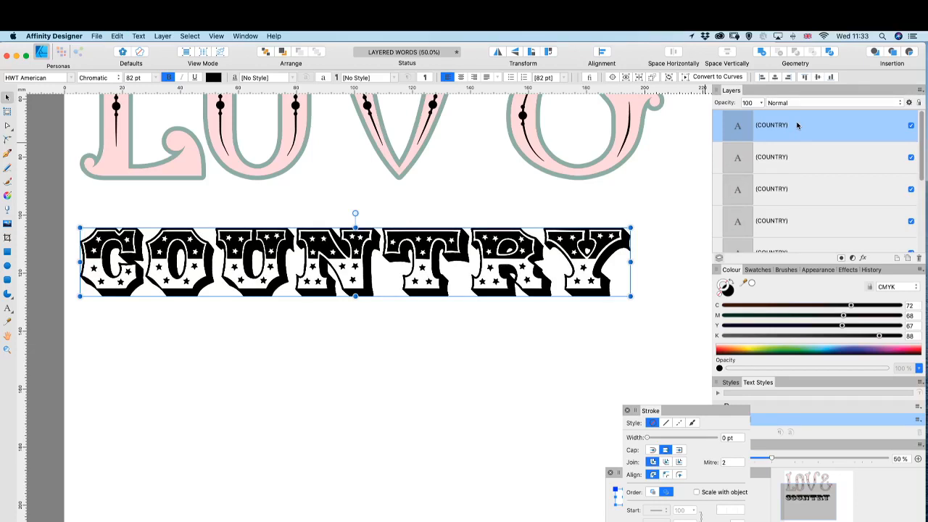
{"action": "key", "text": "super+j"}
- Hide all the stacked COUNTRY text layers, leaving the LOVE& curves layers visible
{"action": "left_click", "coordinate": [912, 124]}
{"action": "left_click", "coordinate": [912, 157]}
{"action": "left_click", "coordinate": [911, 189]}
{"action": "scroll", "coordinate": [863, 203], "scroll_direction": "down", "scroll_amount": 2}
{"action": "left_click", "coordinate": [912, 185]}
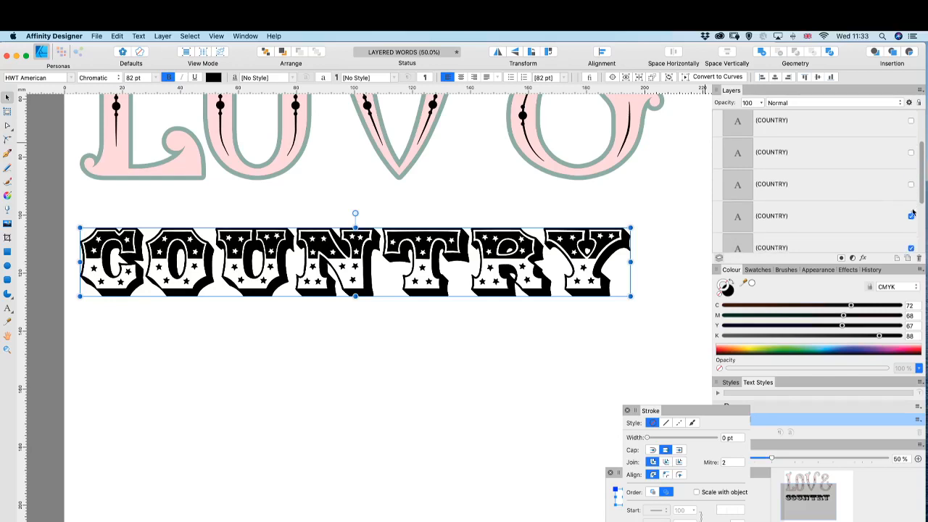
{"action": "left_click", "coordinate": [911, 216]}
{"action": "scroll", "coordinate": [870, 210], "scroll_direction": "down", "scroll_amount": 2}
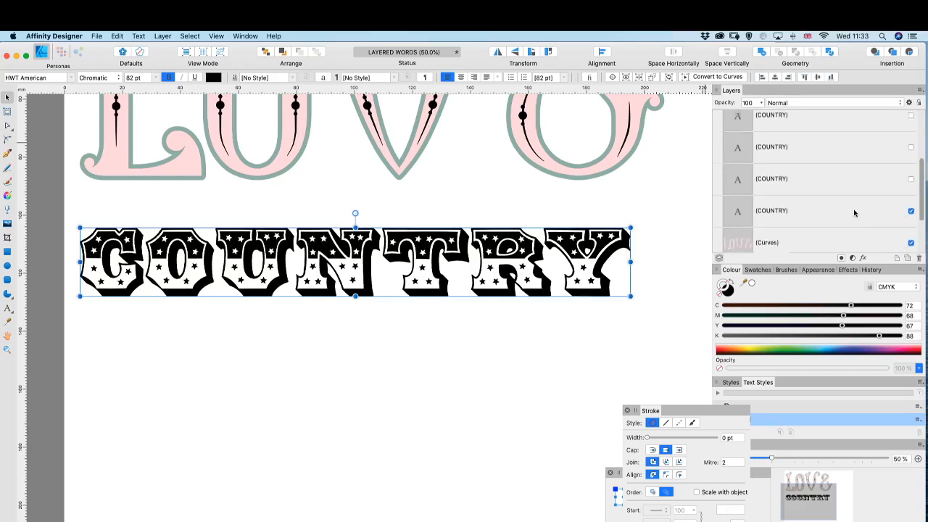
{"action": "left_click", "coordinate": [912, 188]}
{"action": "scroll", "coordinate": [863, 195], "scroll_direction": "down", "scroll_amount": 2}
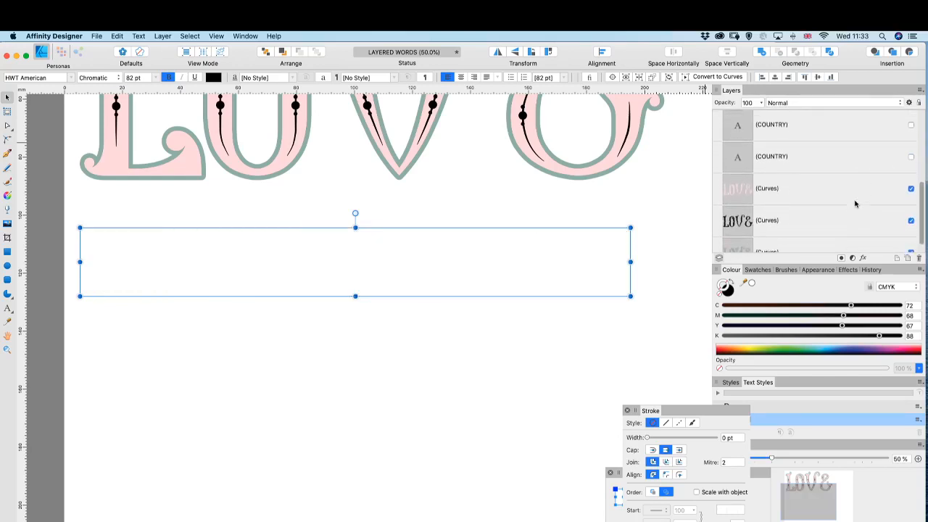
- Show the lowest COUNTRY text copy and set its HWT American style to Outline
{"action": "left_click", "coordinate": [912, 158]}
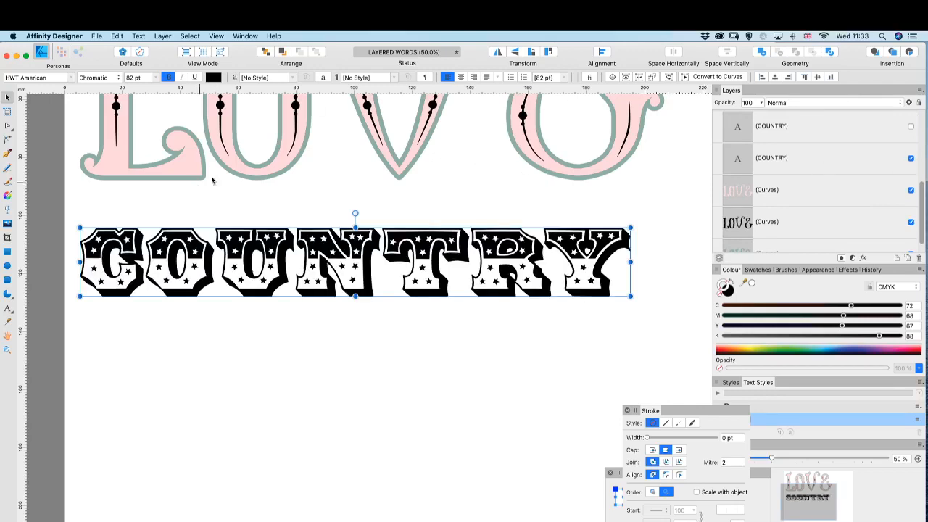
{"action": "left_click", "coordinate": [117, 78]}
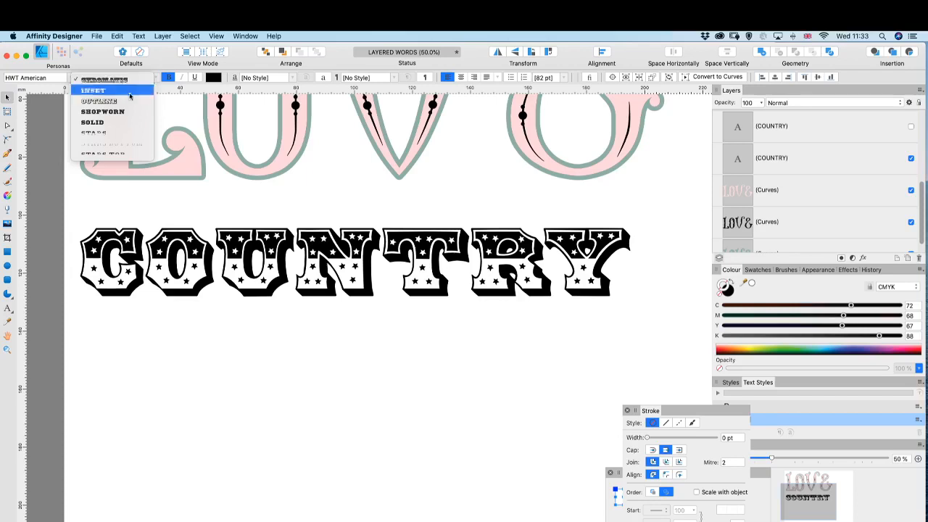
{"action": "left_click", "coordinate": [128, 101]}
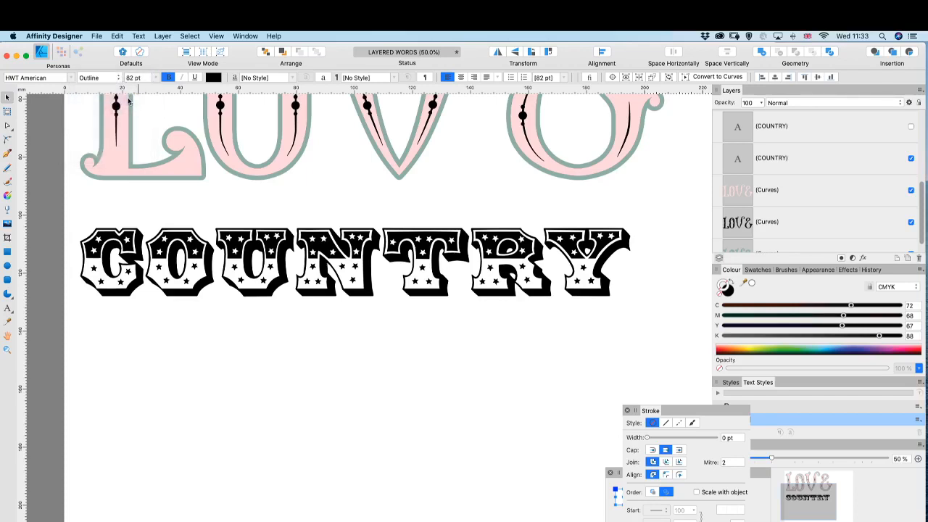
{"action": "left_click", "coordinate": [161, 252]}
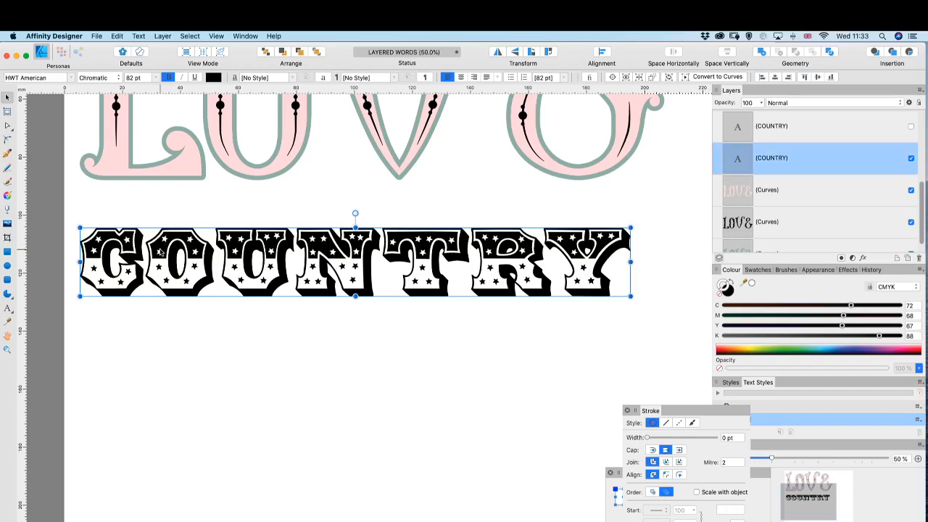
{"action": "left_click", "coordinate": [119, 78]}
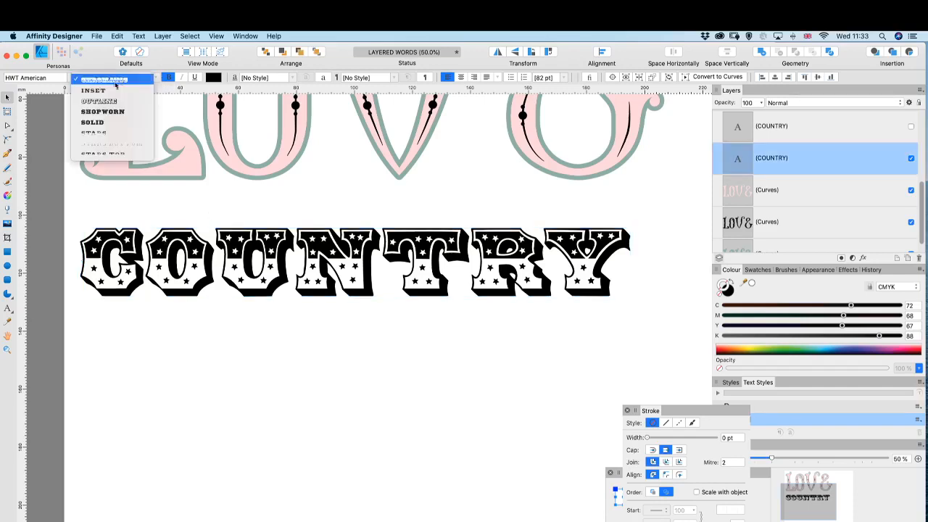
{"action": "left_click", "coordinate": [100, 101]}
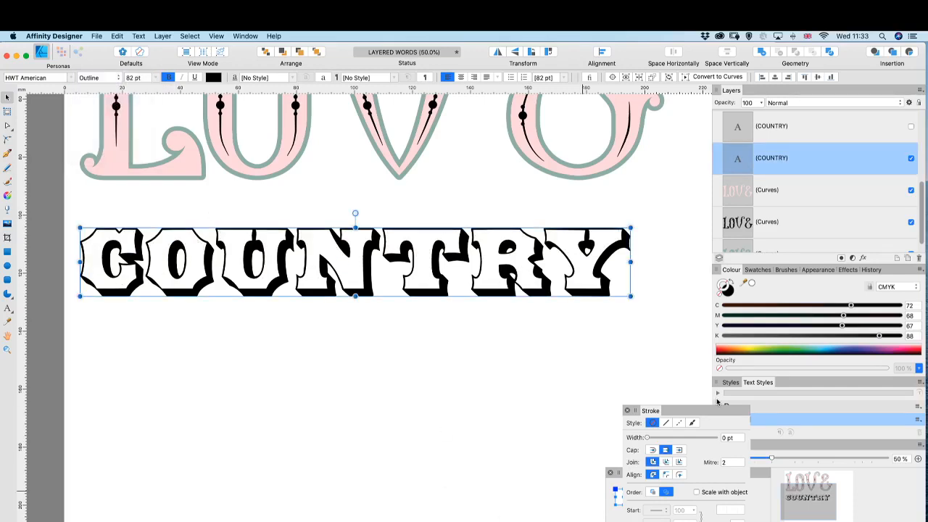
- Give the Outline COUNTRY copy a navy fill of C 100, M 95, Y 0, K 60 and a 0.8 pt black stroke
{"action": "left_click", "coordinate": [858, 353]}
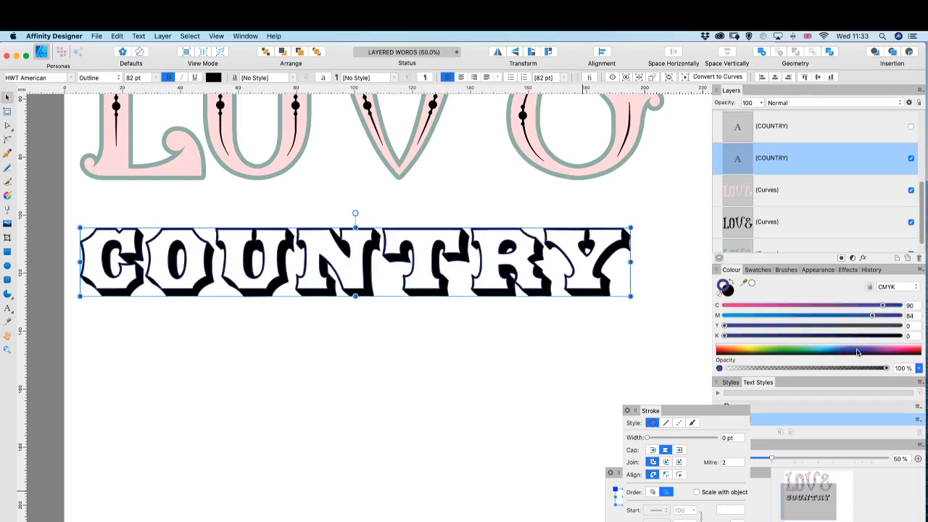
{"action": "left_click_drag", "start_coordinate": [858, 353], "coordinate": [860, 353]}
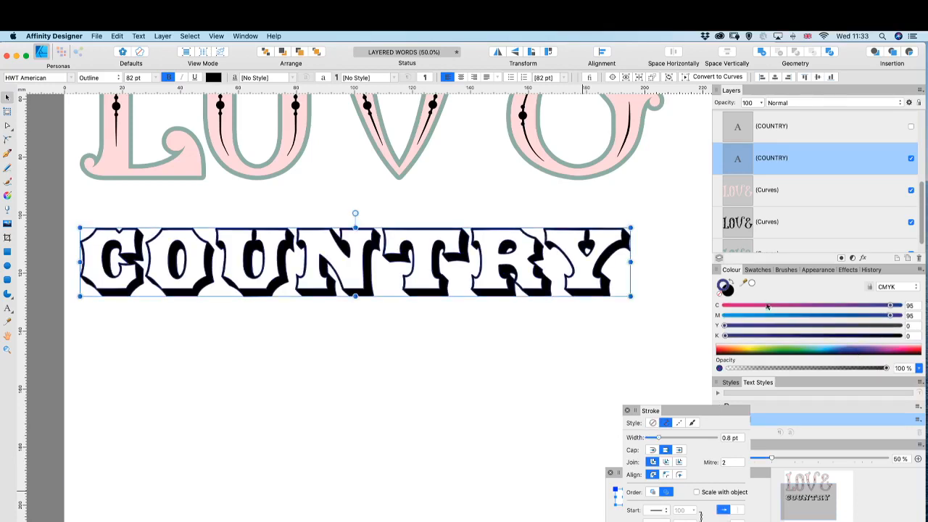
{"action": "left_click", "coordinate": [728, 285]}
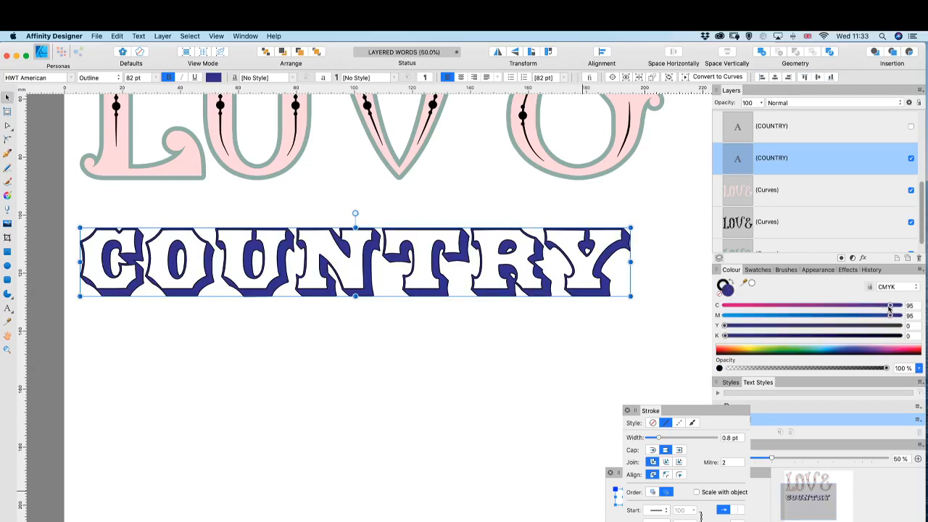
{"action": "left_click_drag", "start_coordinate": [891, 306], "coordinate": [908, 310]}
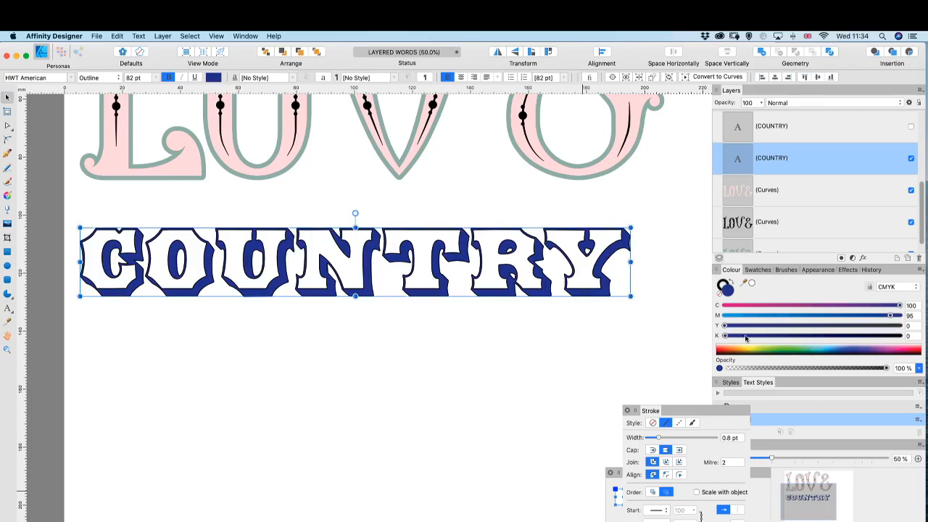
{"action": "left_click_drag", "start_coordinate": [753, 336], "coordinate": [829, 336]}
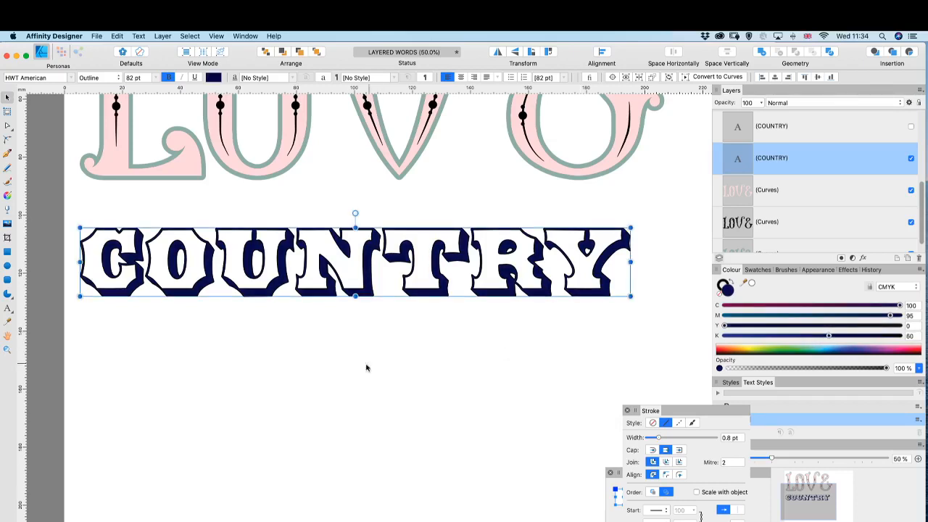
- Show the COUNTRY copy directly above the Outline one as Inset style, filled red with C 0, M 91, Y 98, K 0
{"action": "scroll", "coordinate": [355, 373], "scroll_direction": "up", "scroll_amount": 1}
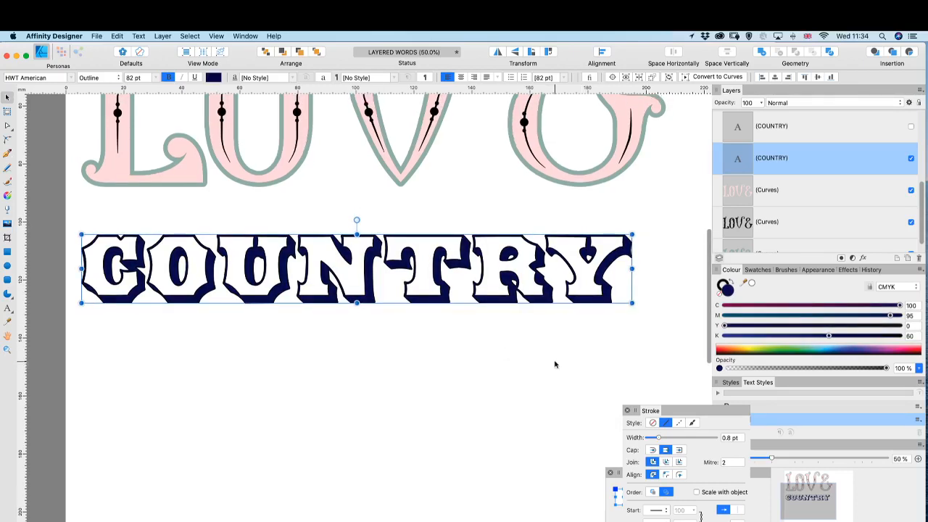
{"action": "left_click", "coordinate": [911, 126]}
{"action": "left_click", "coordinate": [841, 133]}
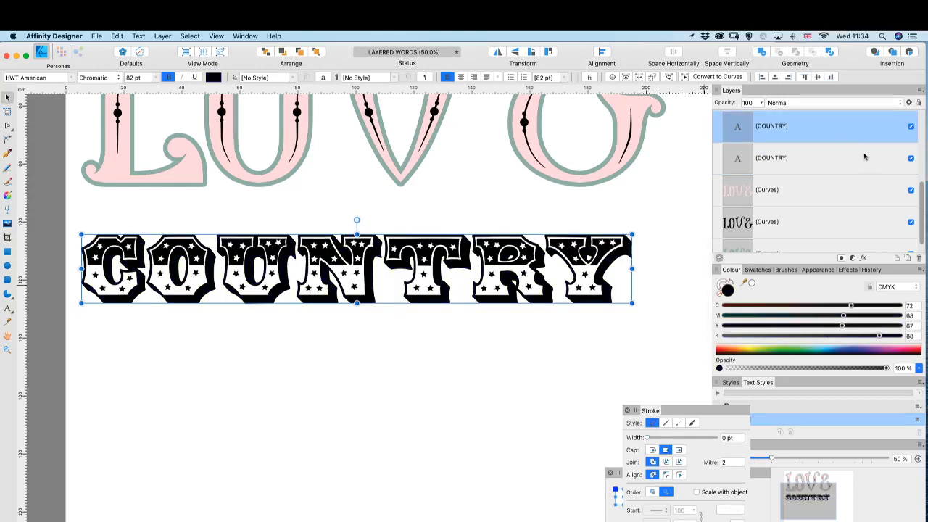
{"action": "left_click", "coordinate": [118, 77]}
{"action": "left_click", "coordinate": [112, 88]}
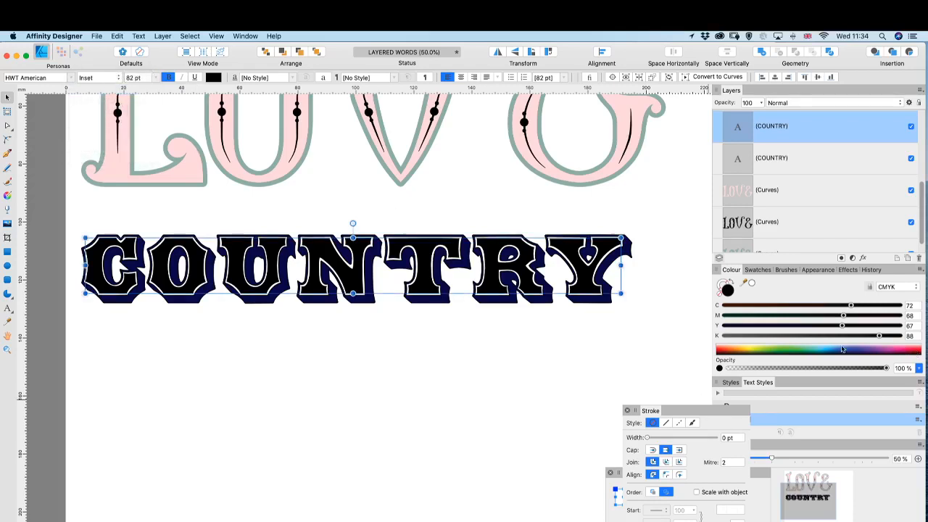
{"action": "left_click", "coordinate": [722, 351]}
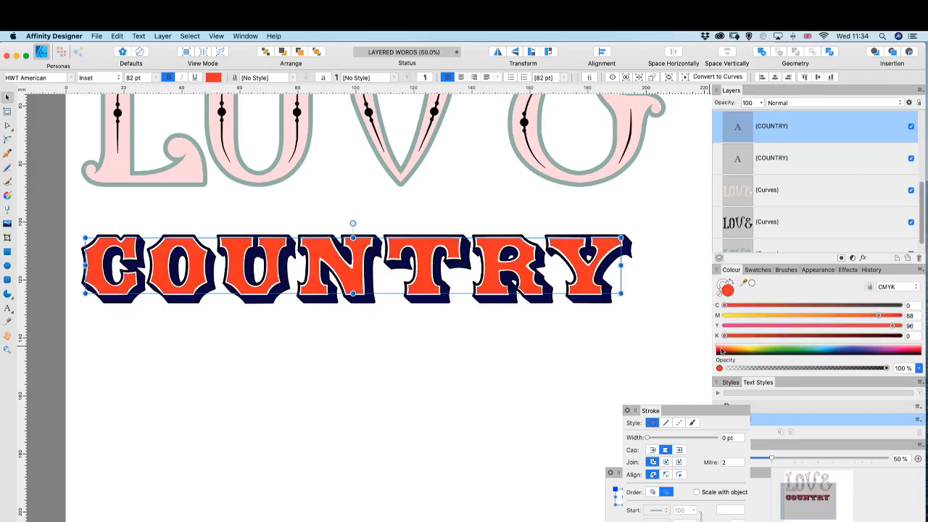
{"action": "left_click", "coordinate": [722, 352]}
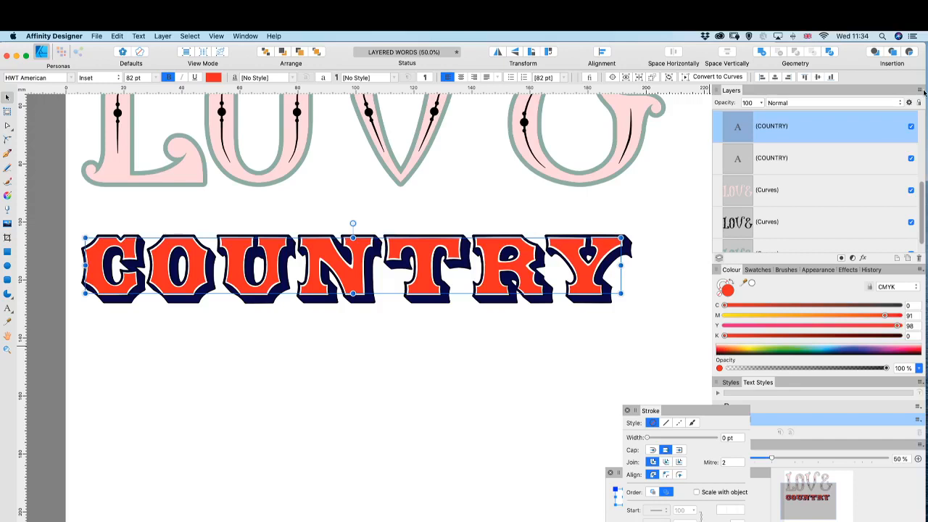
- Show the hidden COUNTRY copy directly above the red Inset layer and set its style to Stars
{"action": "scroll", "coordinate": [844, 149], "scroll_direction": "up", "scroll_amount": 3}
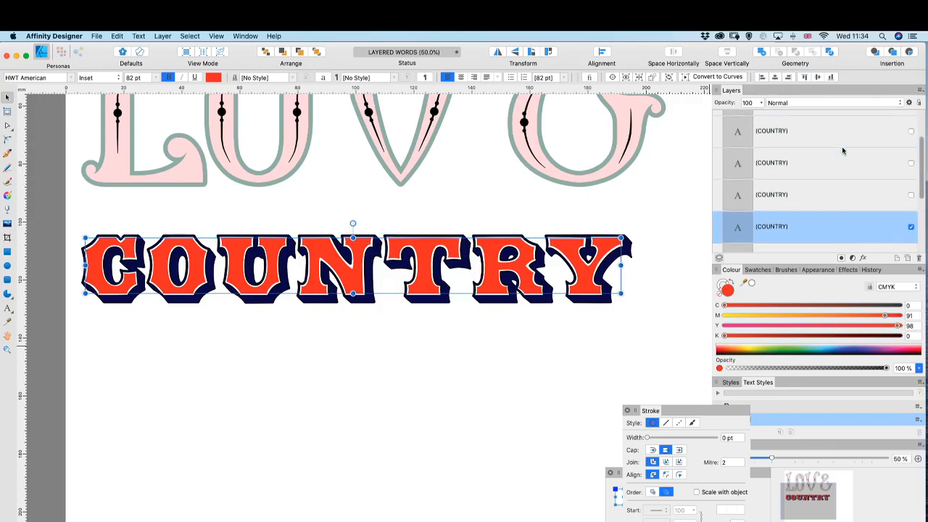
{"action": "left_click", "coordinate": [880, 197]}
{"action": "left_click", "coordinate": [911, 195]}
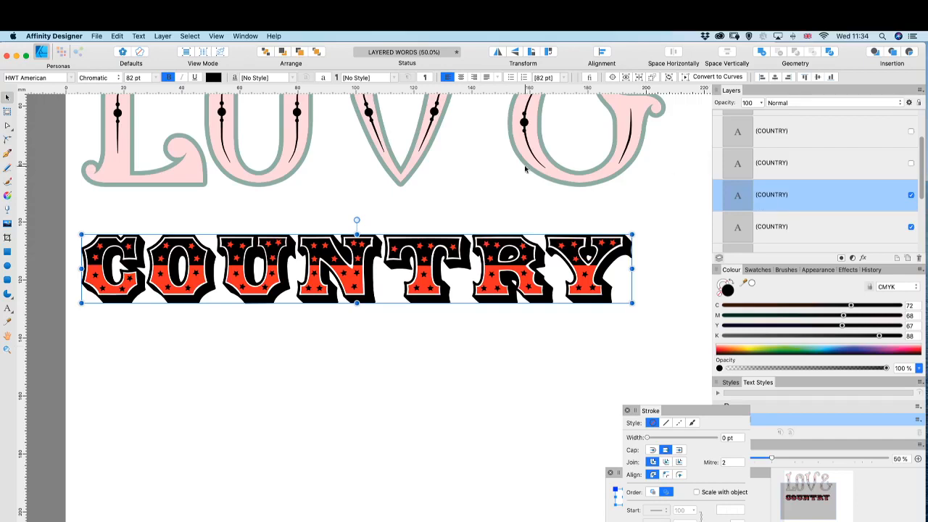
{"action": "left_click", "coordinate": [118, 78]}
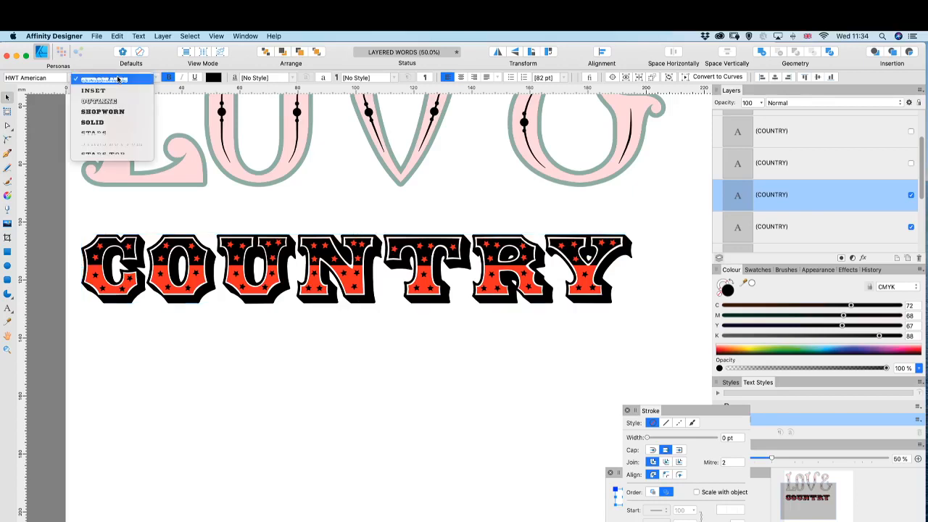
{"action": "left_click", "coordinate": [110, 134]}
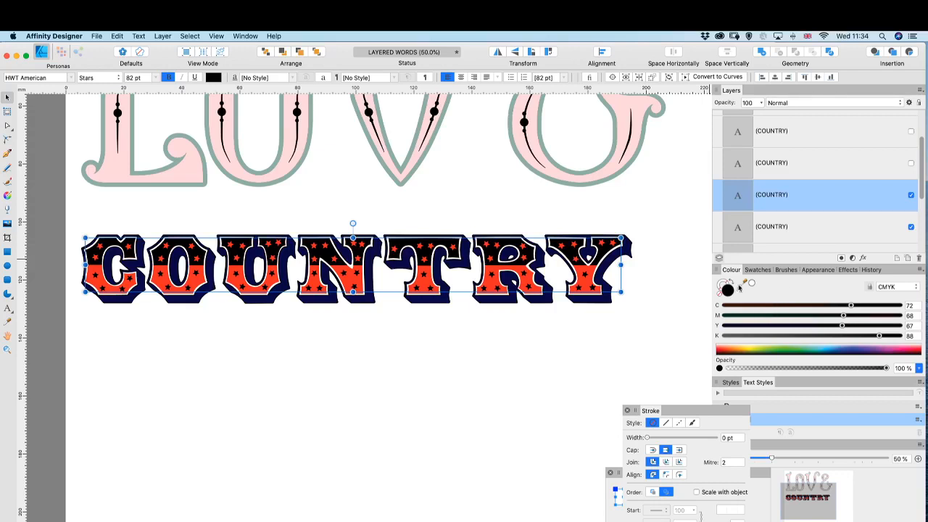
- Fill the Stars COUNTRY copy white by setting C, M, Y and K all to 0
{"action": "left_click_drag", "start_coordinate": [750, 306], "coordinate": [686, 306]}
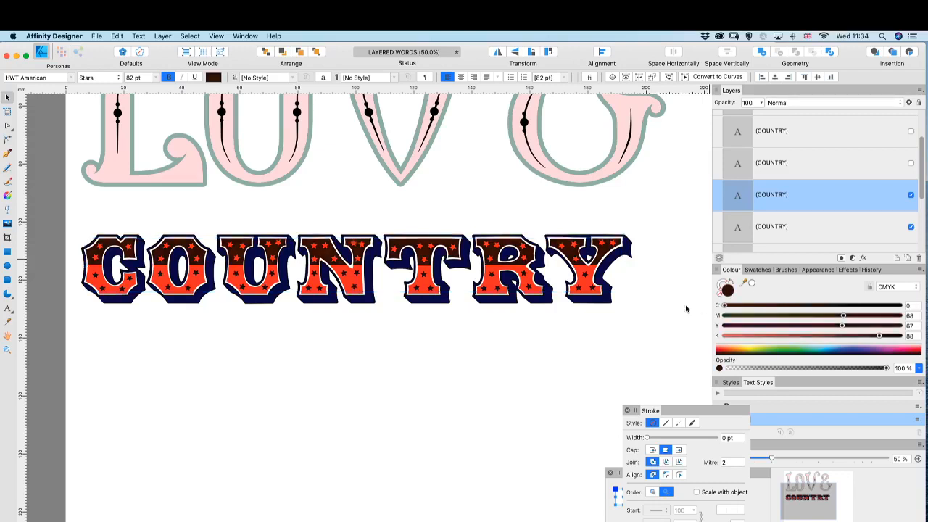
{"action": "left_click", "coordinate": [724, 316]}
{"action": "left_click", "coordinate": [723, 327]}
{"action": "left_click", "coordinate": [724, 336]}
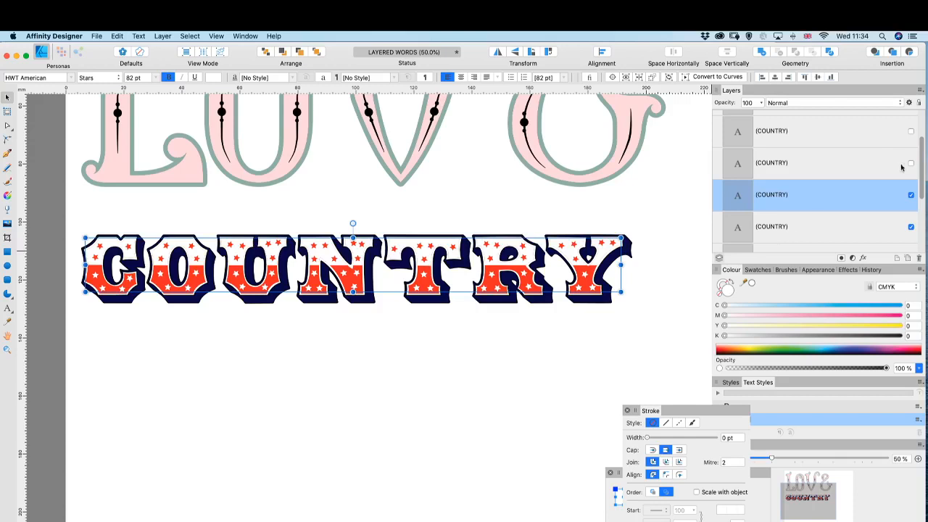
- Show the hidden COUNTRY copy directly above the Stars layer and set its style to Solid
{"action": "left_click", "coordinate": [861, 167]}
{"action": "left_click", "coordinate": [911, 163]}
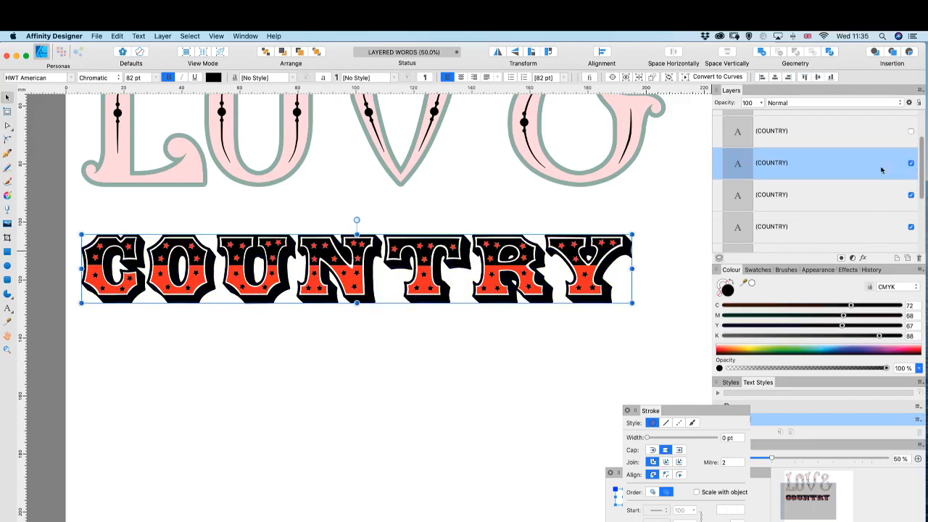
{"action": "left_click", "coordinate": [120, 80]}
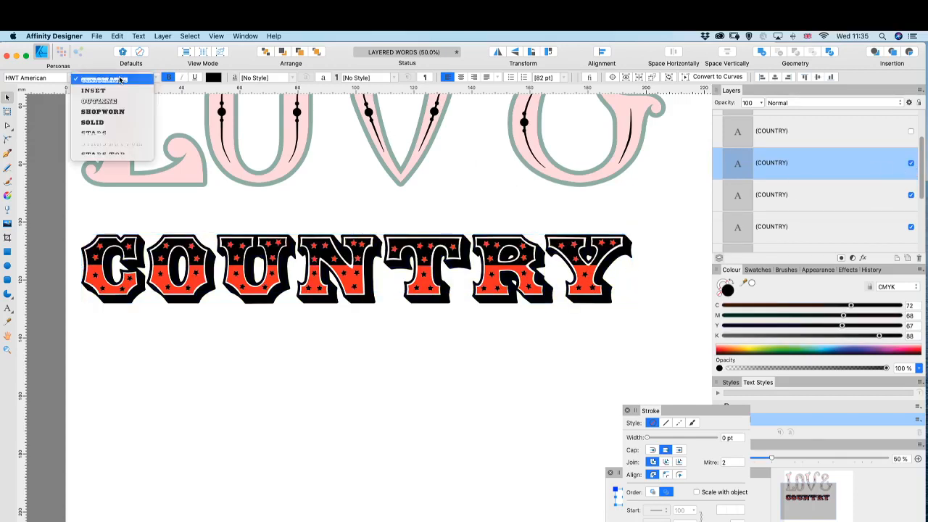
{"action": "left_click", "coordinate": [94, 122]}
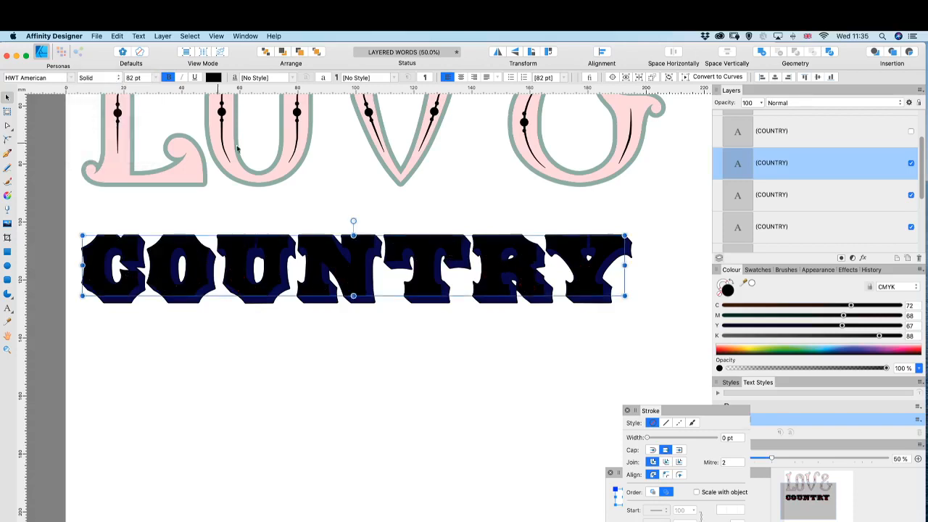
- Fill the Solid COUNTRY copy cream with C 1, M 8, Y 27, K 0 and move it directly above the Outline layer
{"action": "left_click", "coordinate": [744, 348]}
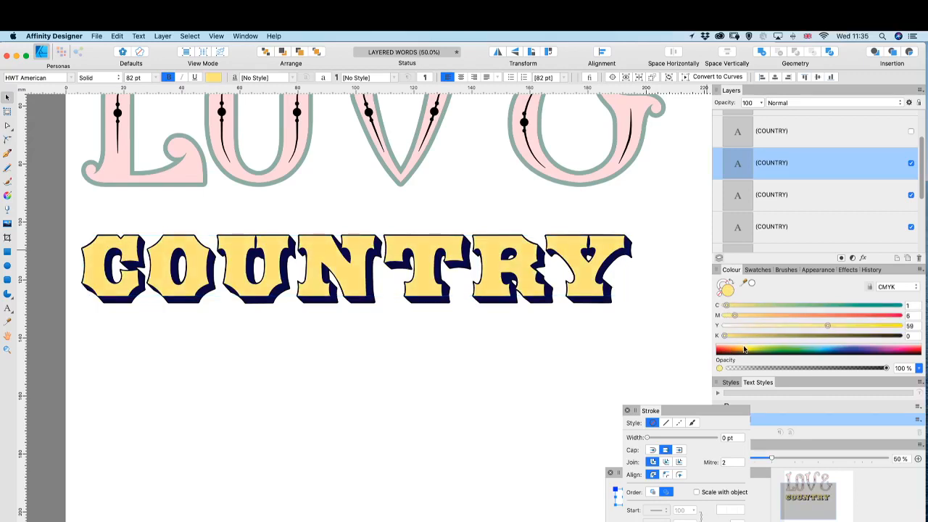
{"action": "left_click_drag", "start_coordinate": [744, 349], "coordinate": [744, 349]}
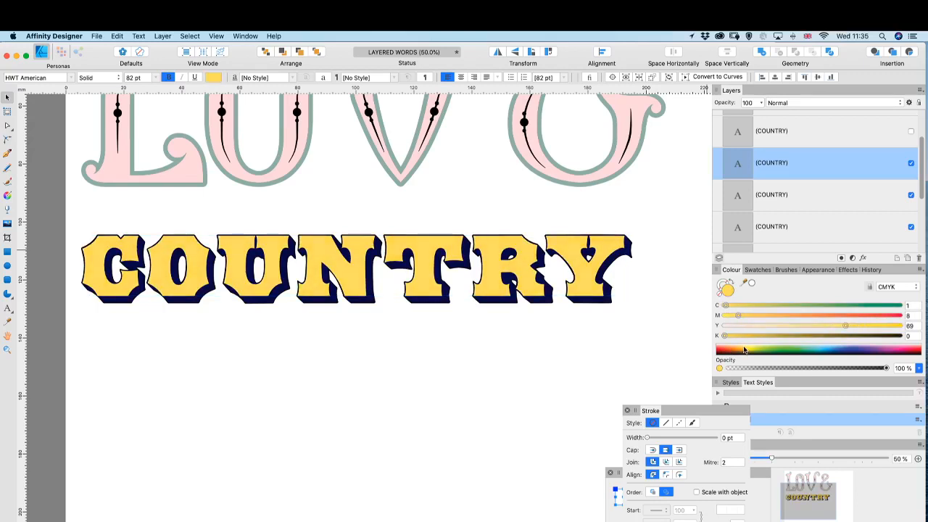
{"action": "left_click_drag", "start_coordinate": [844, 325], "coordinate": [770, 329]}
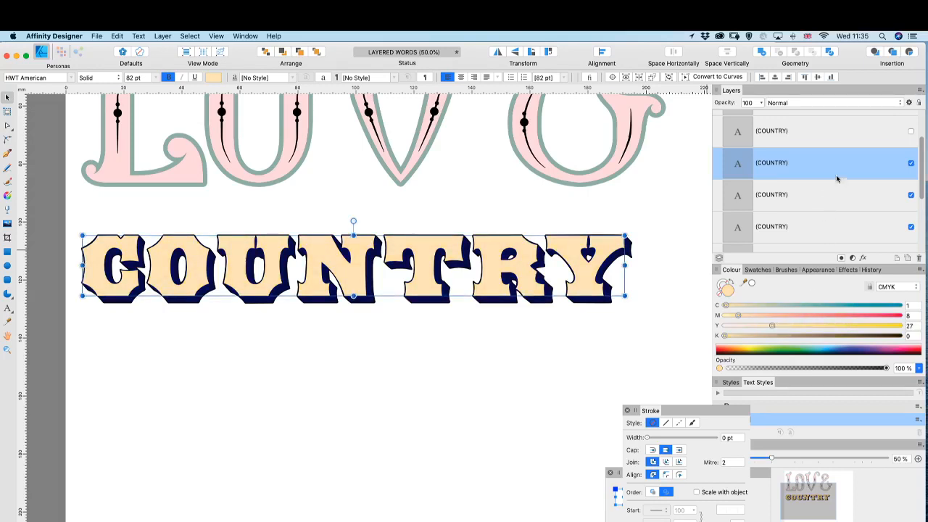
{"action": "left_click_drag", "start_coordinate": [822, 170], "coordinate": [743, 127]}
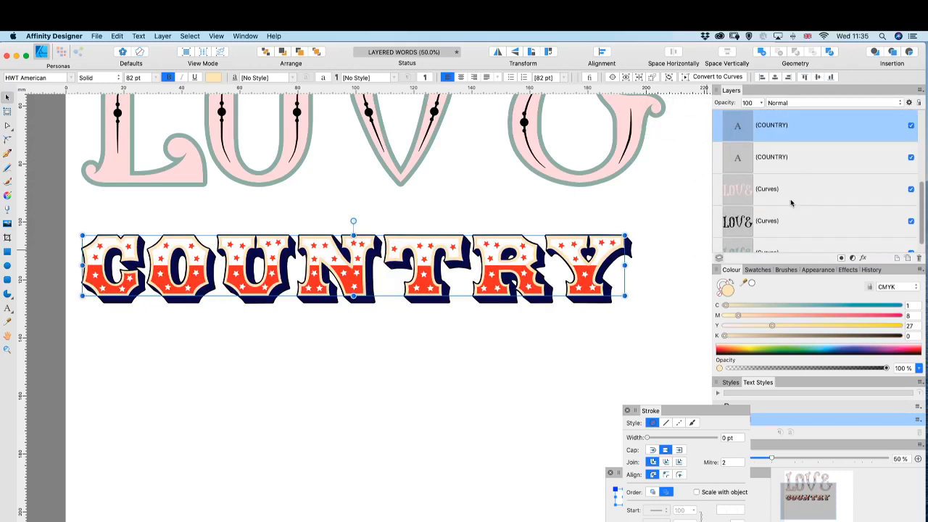
- Add an outer shadow to the Stars COUNTRY layer with a radius of about 3.8 px and an offset of about 3.4 px
{"action": "scroll", "coordinate": [792, 204], "scroll_direction": "up", "scroll_amount": 3}
{"action": "scroll", "coordinate": [790, 205], "scroll_direction": "up", "scroll_amount": 2}
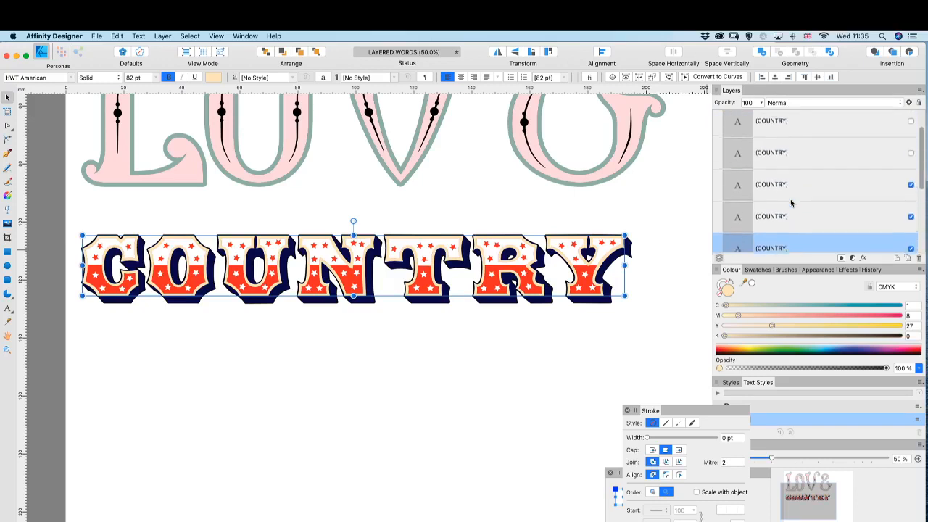
{"action": "left_click", "coordinate": [802, 207]}
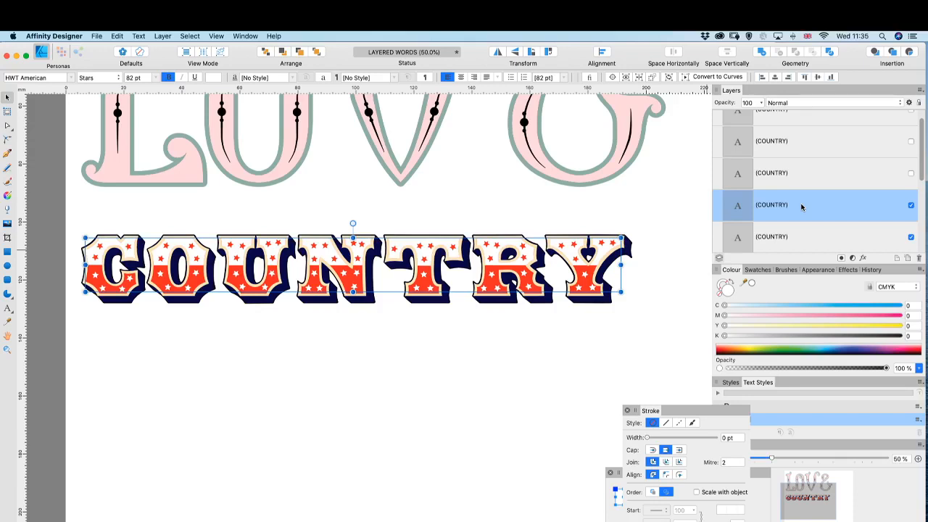
{"action": "left_click", "coordinate": [863, 258]}
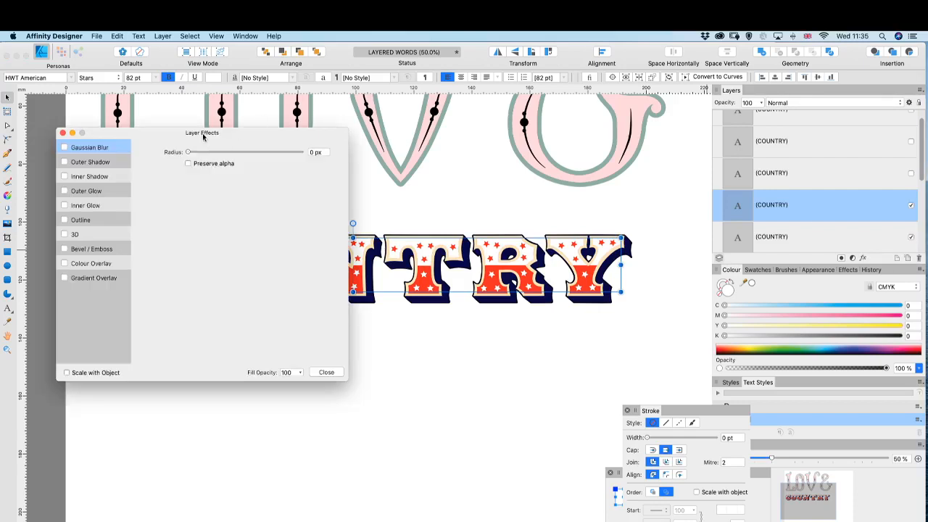
{"action": "left_click_drag", "start_coordinate": [203, 138], "coordinate": [270, 325]}
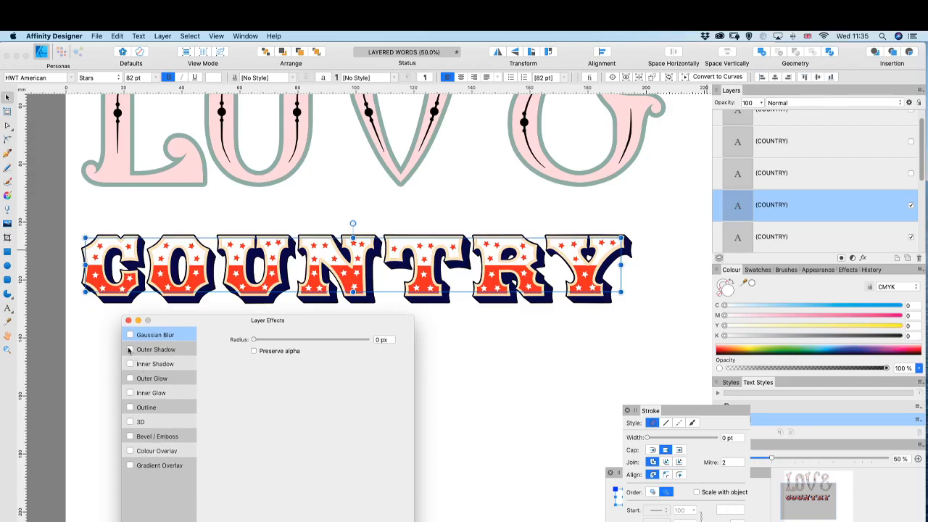
{"action": "left_click", "coordinate": [130, 350]}
{"action": "left_click_drag", "start_coordinate": [233, 322], "coordinate": [235, 304]}
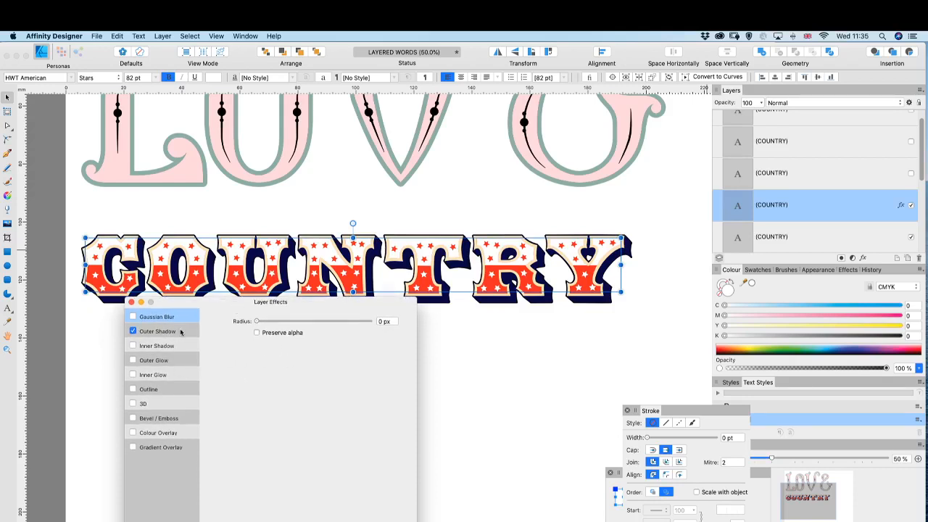
{"action": "left_click", "coordinate": [180, 331]}
{"action": "mouse_move", "coordinate": [279, 345]}
{"action": "left_mouse_down"}
{"action": "mouse_move", "coordinate": [313, 358]}
{"action": "mouse_move", "coordinate": [289, 359]}
{"action": "left_mouse_up"}
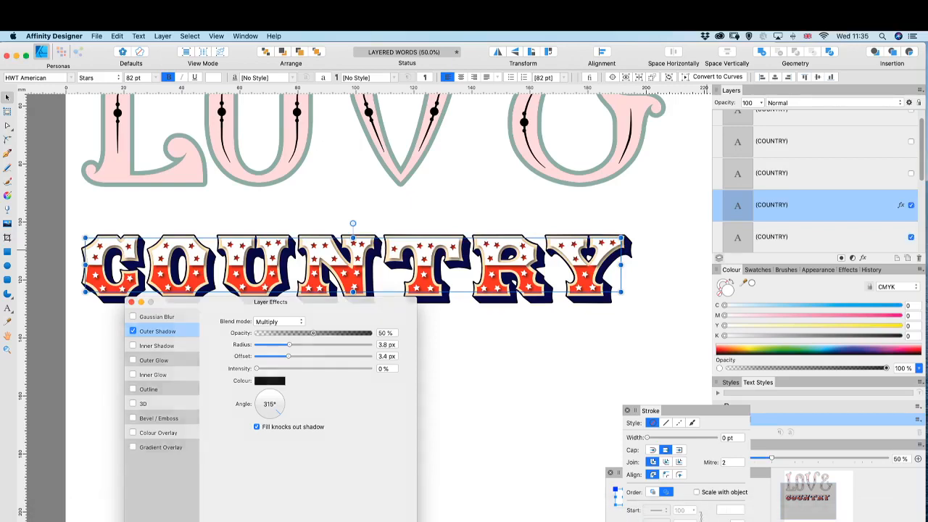
- Add an outer shadow to the Inset COUNTRY layer with a radius of about 4.4 px and an offset of about 3.5 px
{"action": "left_click", "coordinate": [394, 520]}
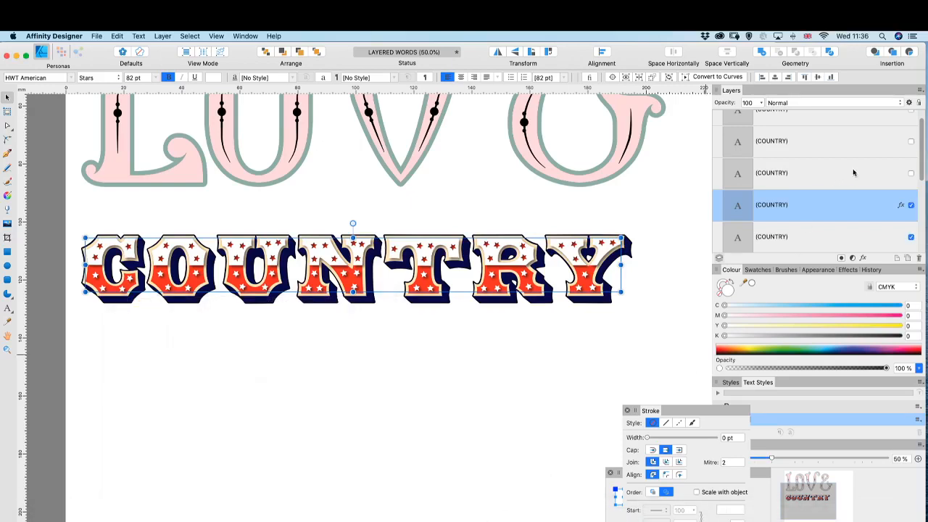
{"action": "scroll", "coordinate": [834, 210], "scroll_direction": "down", "scroll_amount": 2}
{"action": "left_click", "coordinate": [834, 210]}
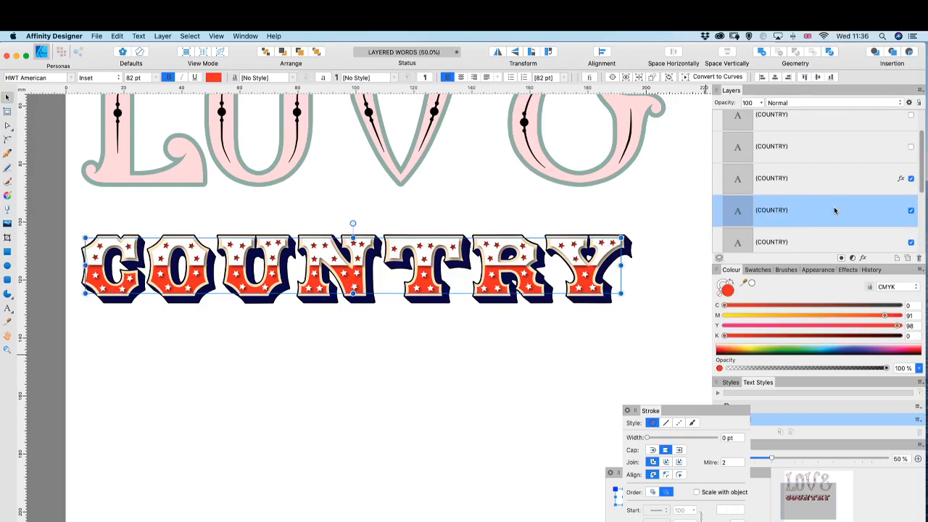
{"action": "left_click", "coordinate": [863, 259]}
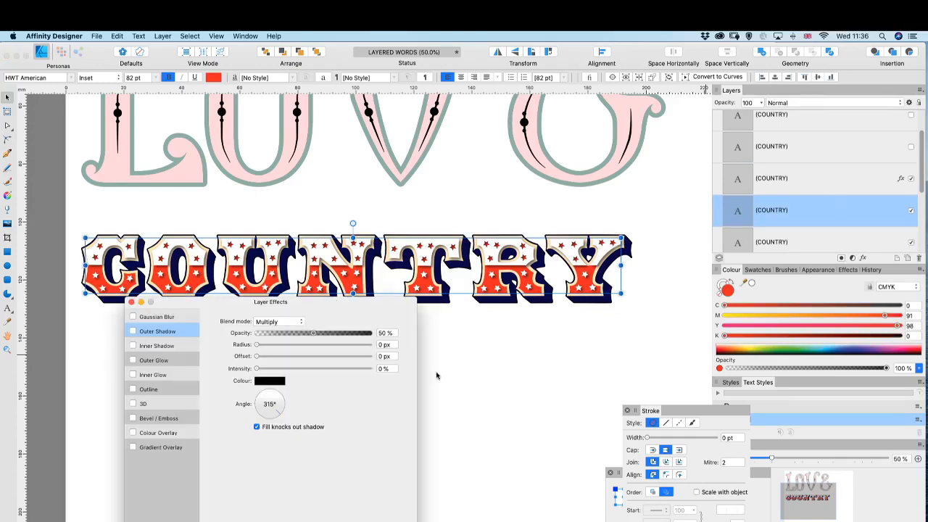
{"action": "left_click", "coordinate": [133, 332]}
{"action": "left_click_drag", "start_coordinate": [290, 343], "coordinate": [289, 356]}
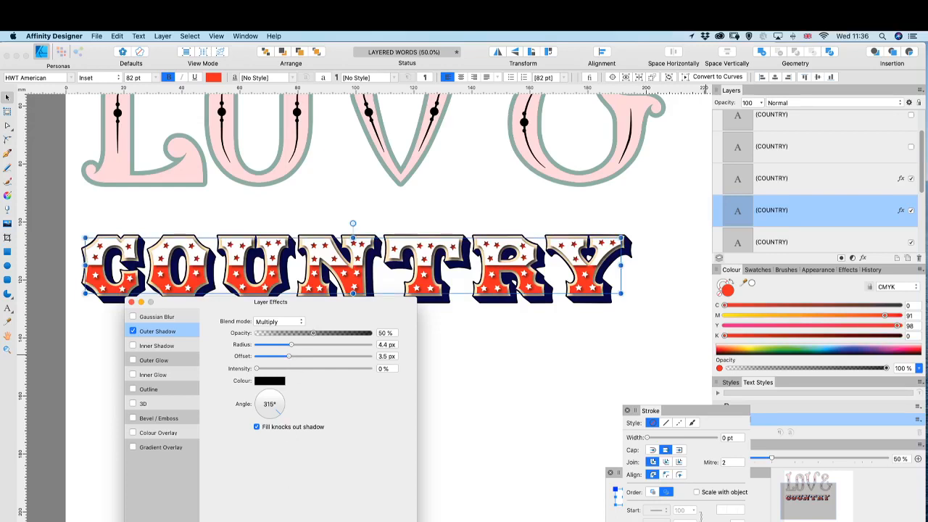
{"action": "left_click", "coordinate": [398, 521]}
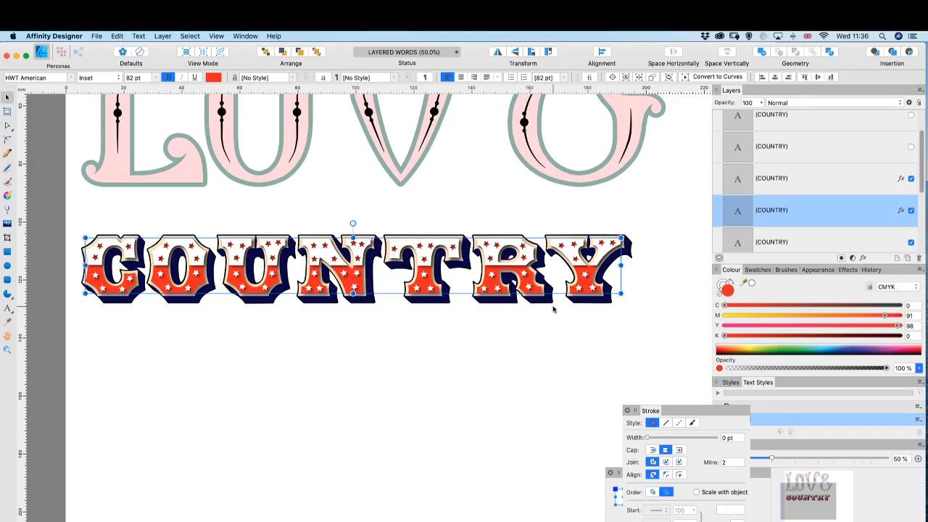
{"action": "left_click", "coordinate": [603, 317]}
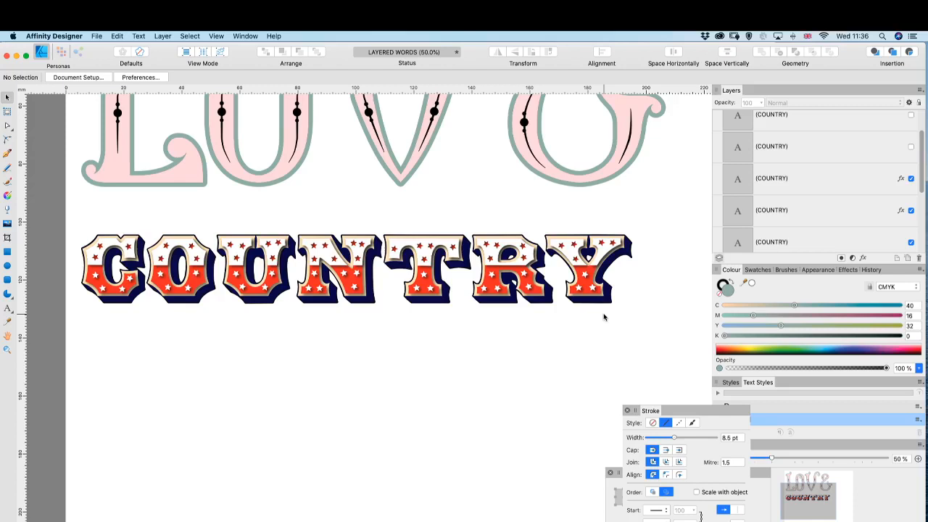
- Show the hidden COUNTRY copy above the Stars layer, set its style to Stars Bottom and fill it with navy sampled from the lettering's block shadow
{"action": "left_click", "coordinate": [816, 156]}
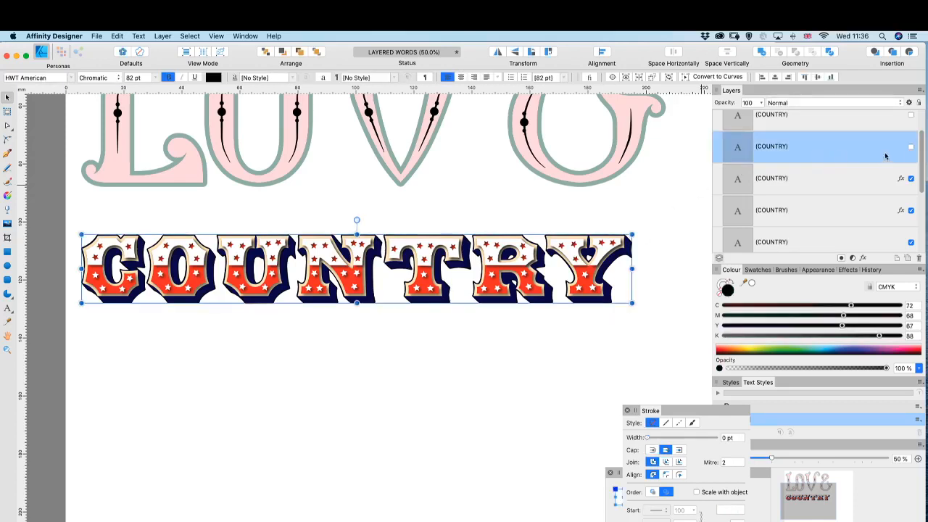
{"action": "left_click", "coordinate": [911, 147]}
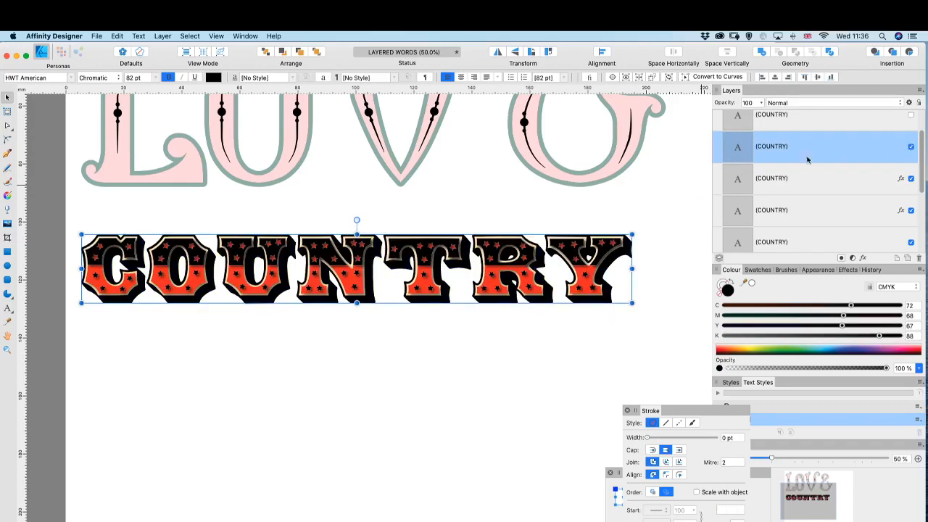
{"action": "left_click", "coordinate": [119, 80]}
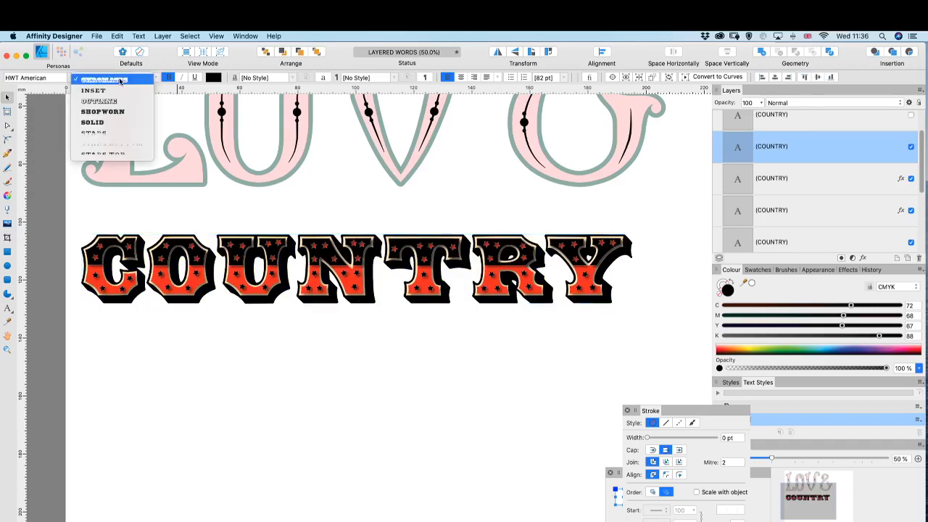
{"action": "left_click", "coordinate": [125, 148]}
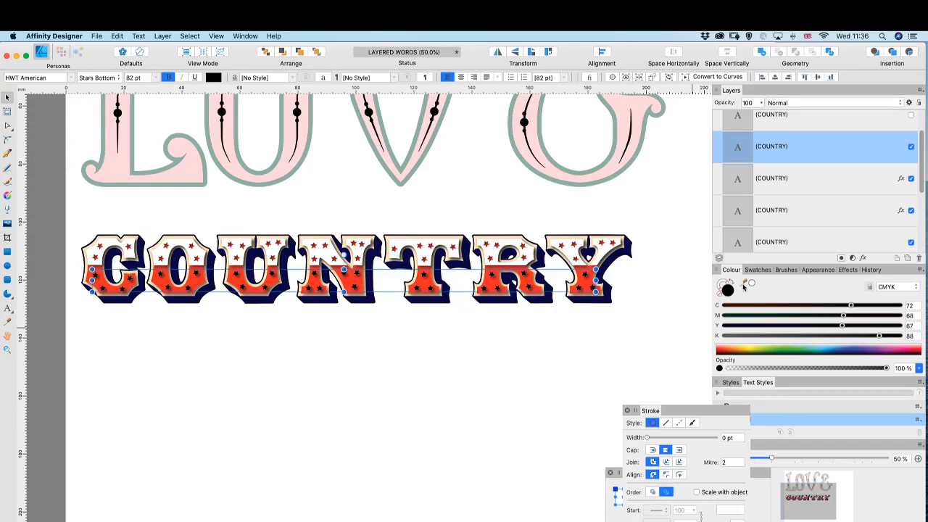
{"action": "left_click_drag", "start_coordinate": [745, 285], "coordinate": [600, 300]}
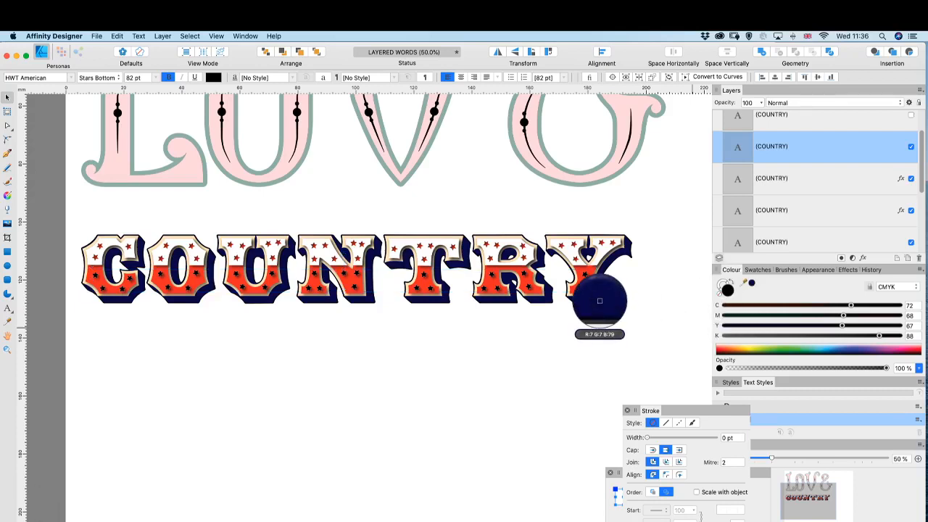
{"action": "left_click", "coordinate": [752, 283]}
{"action": "left_click", "coordinate": [473, 346]}
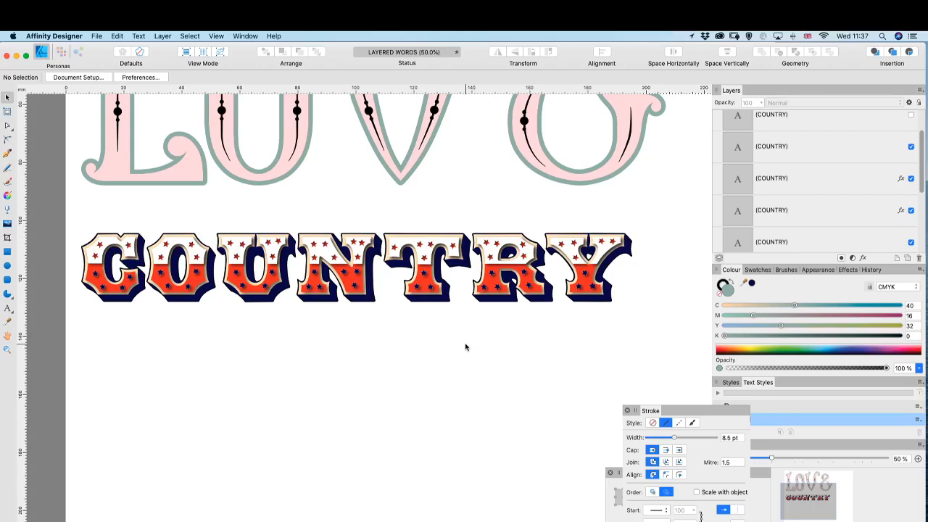
- Add the artistic text CIRCUS in the empty area below the COUNTRY lettering
{"action": "scroll", "coordinate": [448, 351], "scroll_direction": "down", "scroll_amount": 1}
{"action": "scroll", "coordinate": [447, 351], "scroll_direction": "right", "scroll_amount": 1}
{"action": "scroll", "coordinate": [447, 355], "scroll_direction": "down", "scroll_amount": 5}
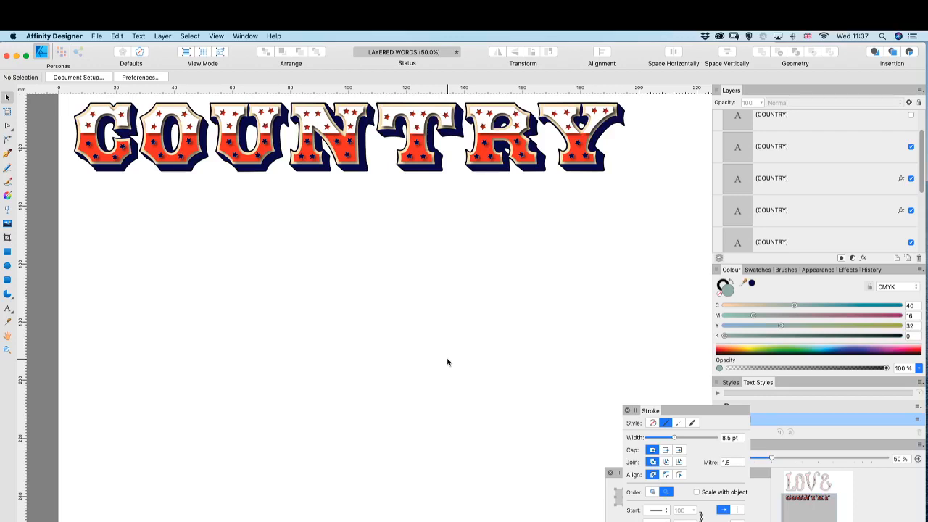
{"action": "scroll", "coordinate": [447, 362], "scroll_direction": "up", "scroll_amount": 2}
{"action": "scroll", "coordinate": [448, 362], "scroll_direction": "right", "scroll_amount": 1}
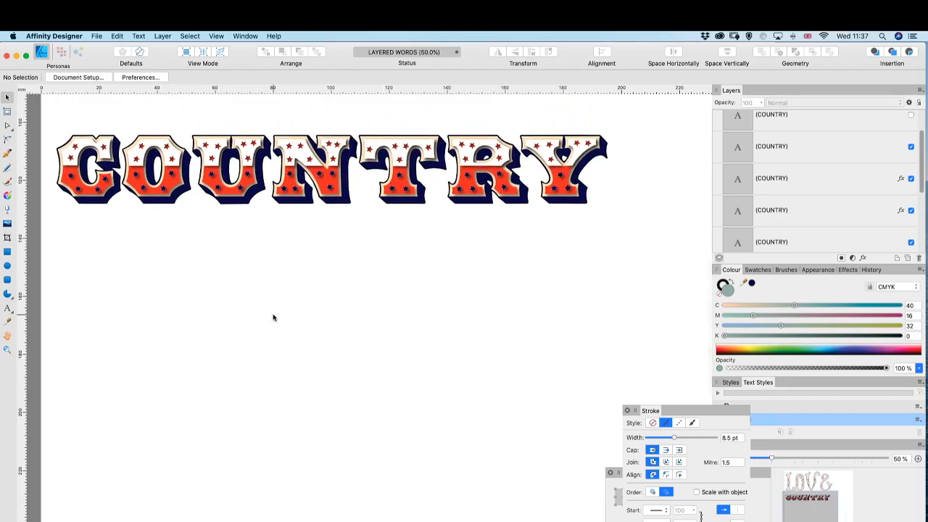
{"action": "scroll", "coordinate": [272, 317], "scroll_direction": "down", "scroll_amount": 2}
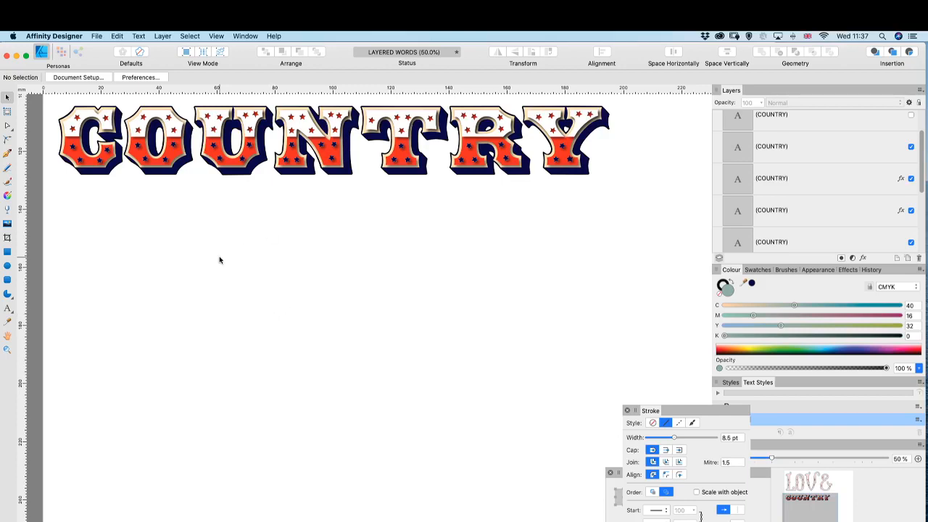
{"action": "left_click", "coordinate": [7, 309]}
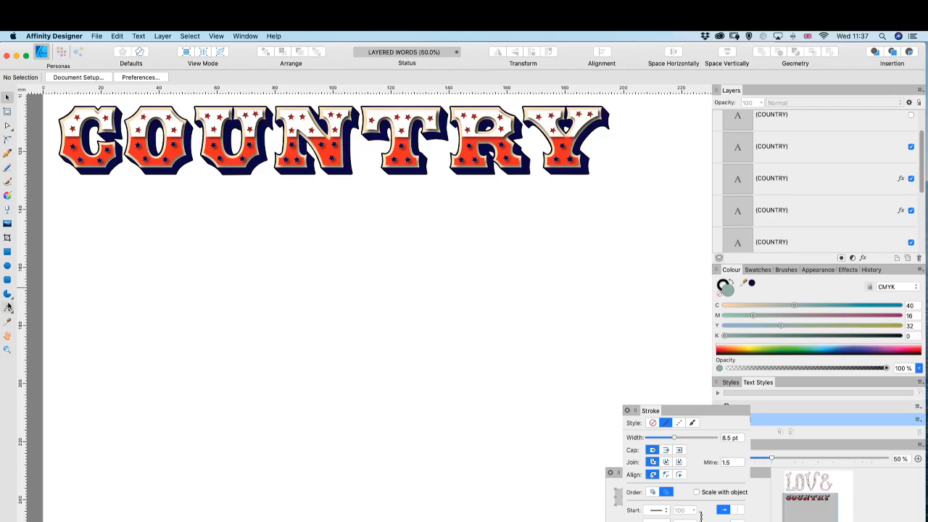
{"action": "left_click", "coordinate": [81, 320]}
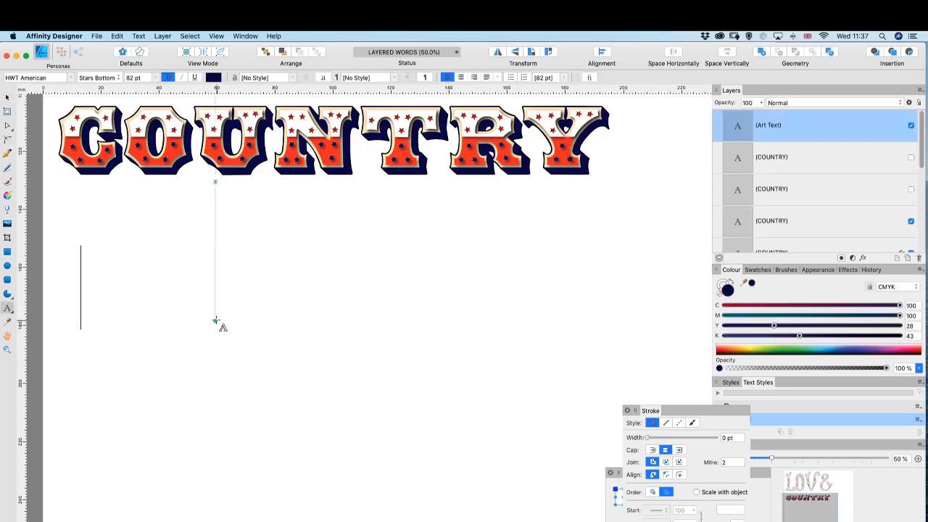
{"action": "type", "text": "CIRCUS"}
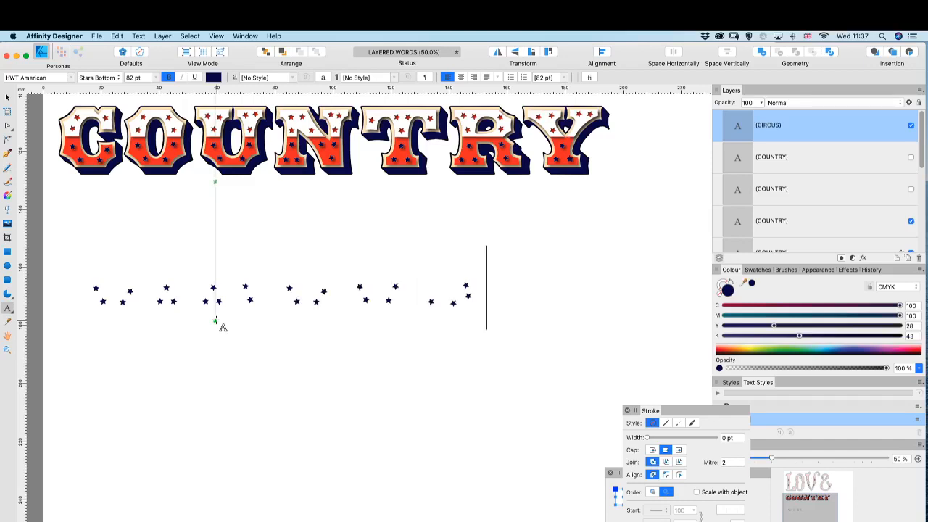
{"action": "key", "text": "Escape"}
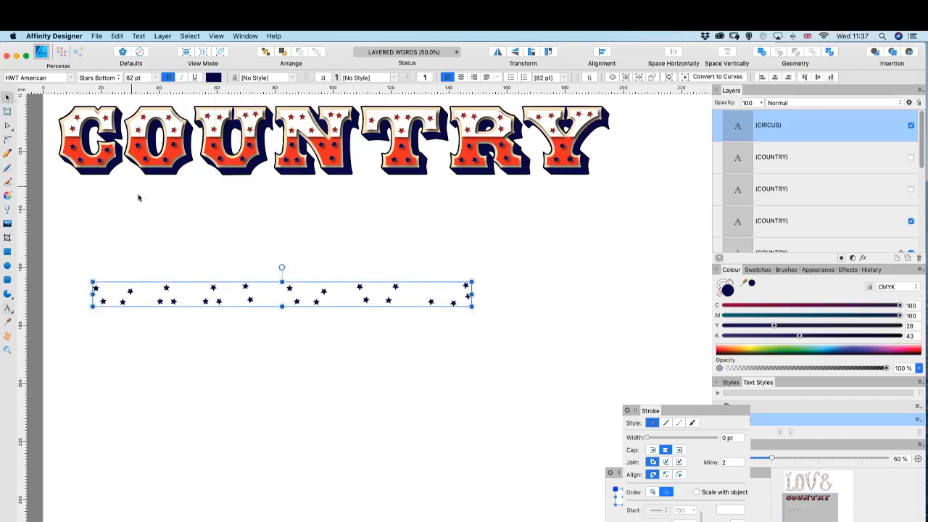
- Set the CIRCUS text's font to Rosewood Std in the Regular style
{"action": "left_click", "coordinate": [71, 78]}
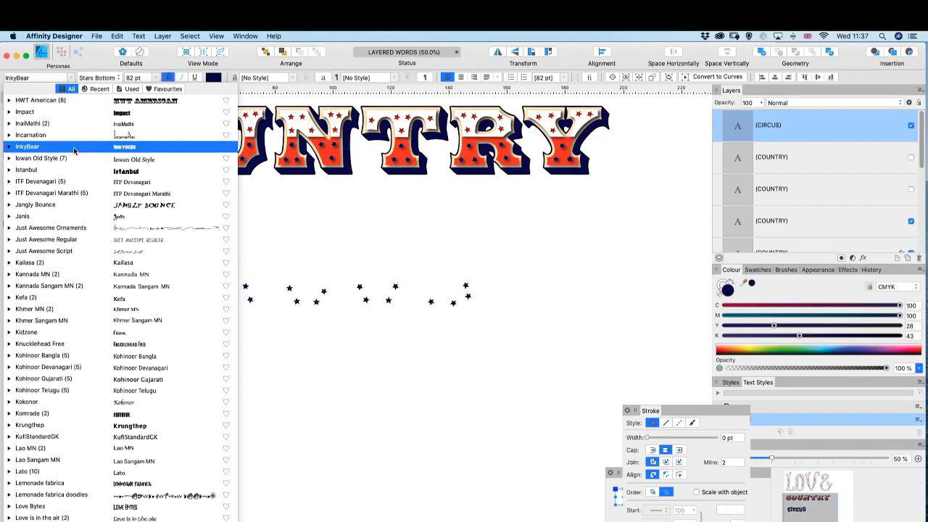
{"action": "scroll", "coordinate": [74, 150], "scroll_direction": "down", "scroll_amount": 10}
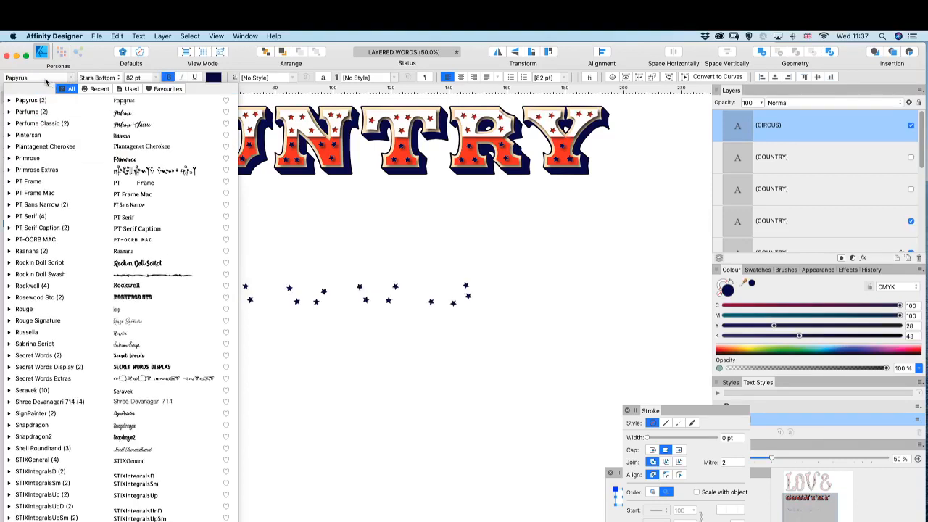
{"action": "left_click", "coordinate": [44, 297]}
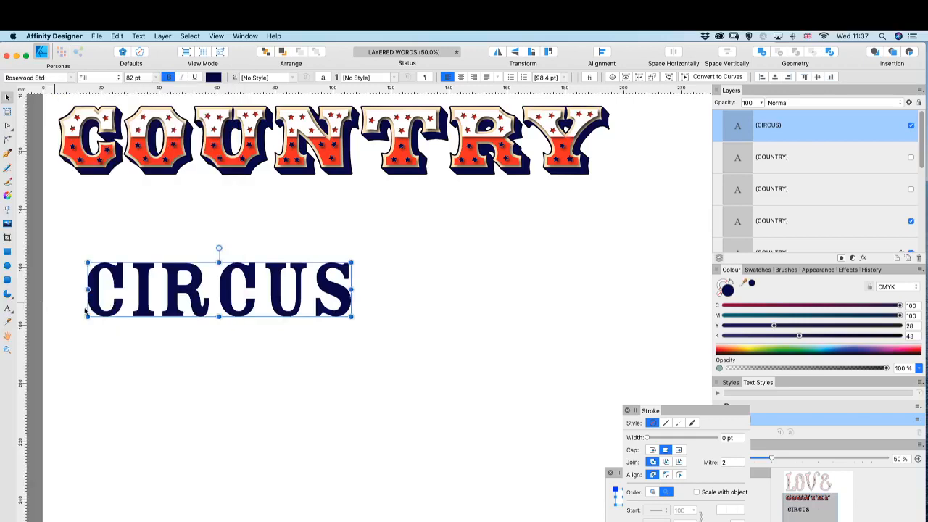
{"action": "left_click", "coordinate": [118, 78]}
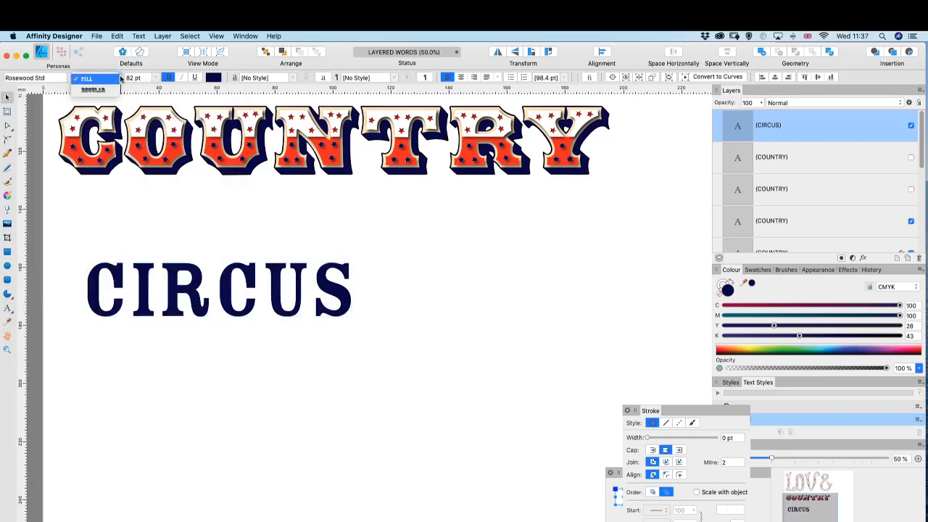
{"action": "left_click", "coordinate": [108, 91]}
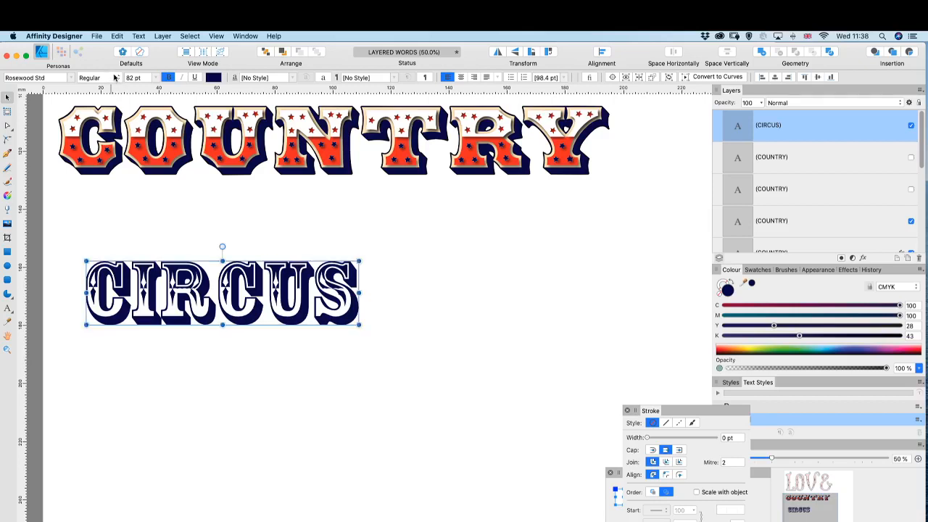
- Switch the CIRCUS text to the Fill style for comparison and return it to Regular
{"action": "left_click", "coordinate": [116, 78]}
{"action": "left_click", "coordinate": [100, 71]}
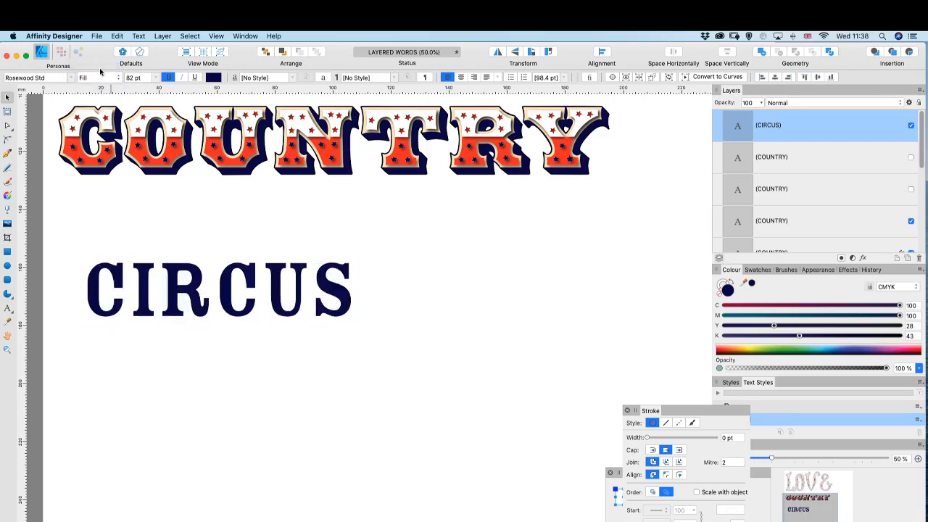
{"action": "left_click", "coordinate": [119, 78]}
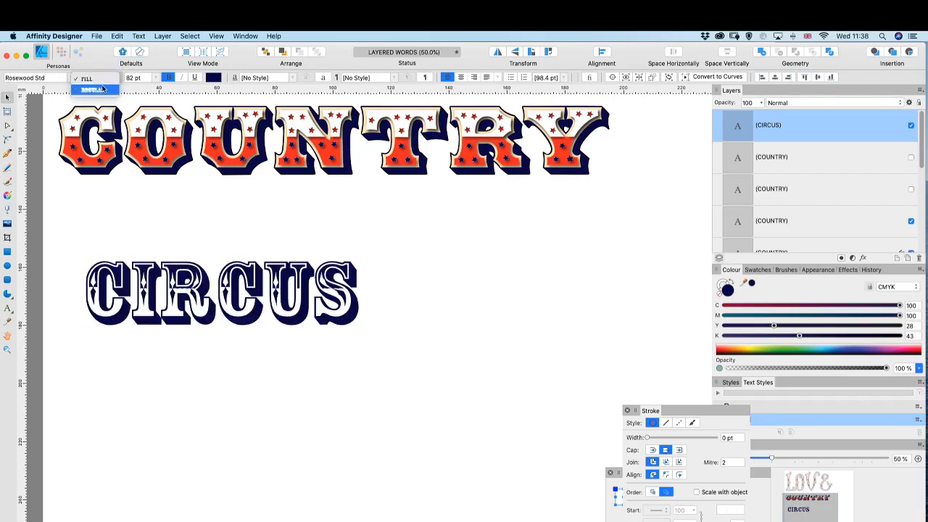
{"action": "left_click", "coordinate": [98, 85]}
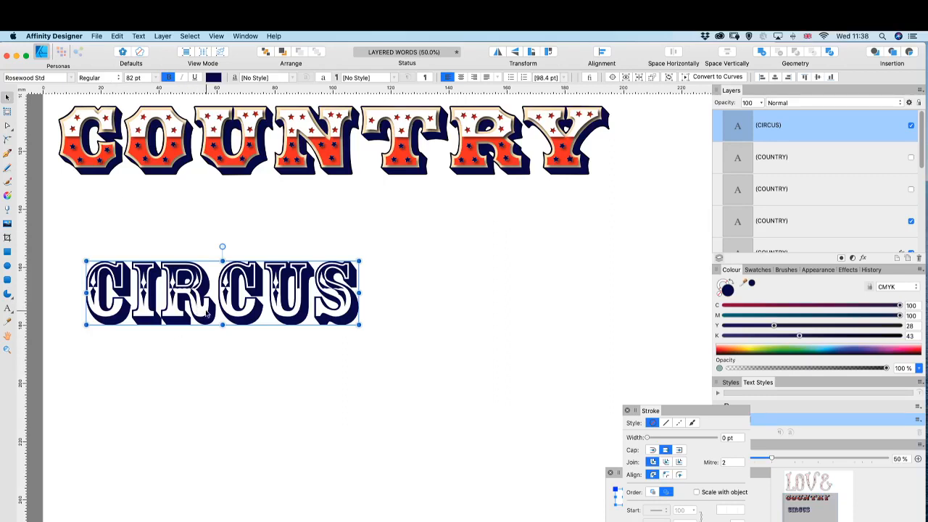
- Move CIRCUS up close beneath COUNTRY, place a duplicate below it and set the duplicate's style to Fill
{"action": "left_click_drag", "start_coordinate": [206, 314], "coordinate": [199, 350]}
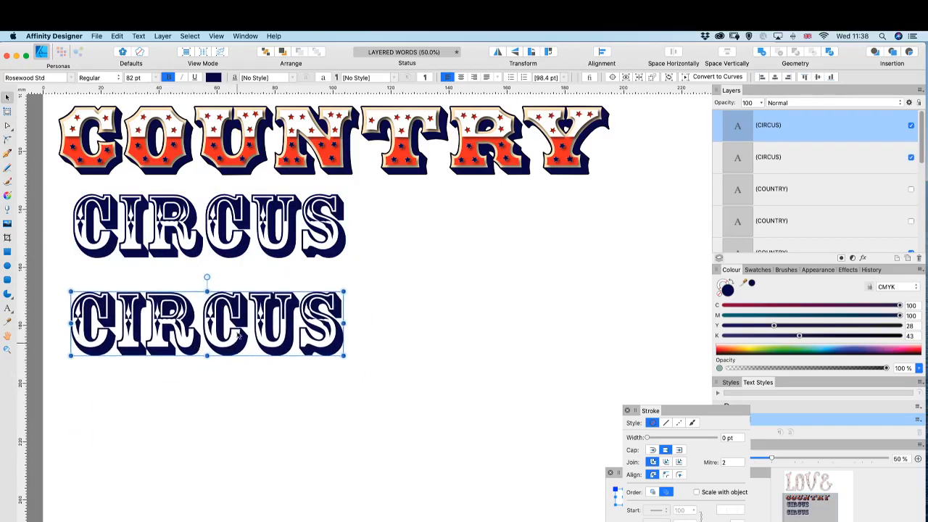
{"action": "left_click", "coordinate": [109, 78]}
{"action": "left_click", "coordinate": [88, 69]}
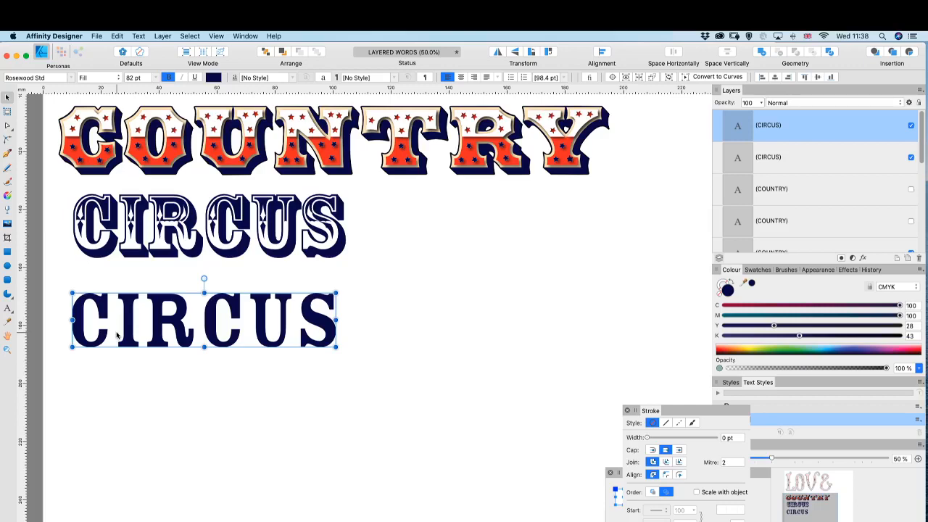
- Recolour the Fill CIRCUS copy dusky red by setting C to 0 and M to 72
{"action": "key", "text": "super+plus"}
{"action": "scroll", "coordinate": [278, 393], "scroll_direction": "left", "scroll_amount": 1}
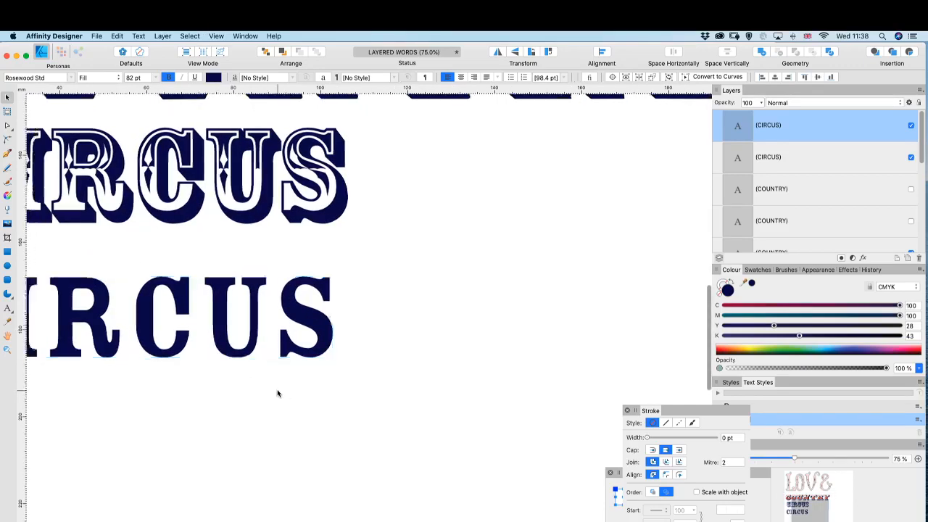
{"action": "scroll", "coordinate": [277, 394], "scroll_direction": "left", "scroll_amount": 5}
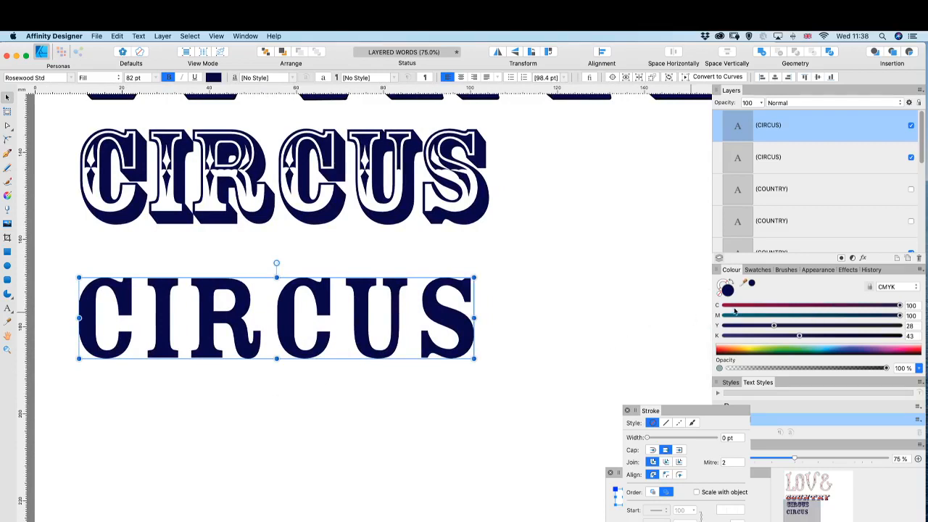
{"action": "left_click_drag", "start_coordinate": [735, 307], "coordinate": [720, 308]}
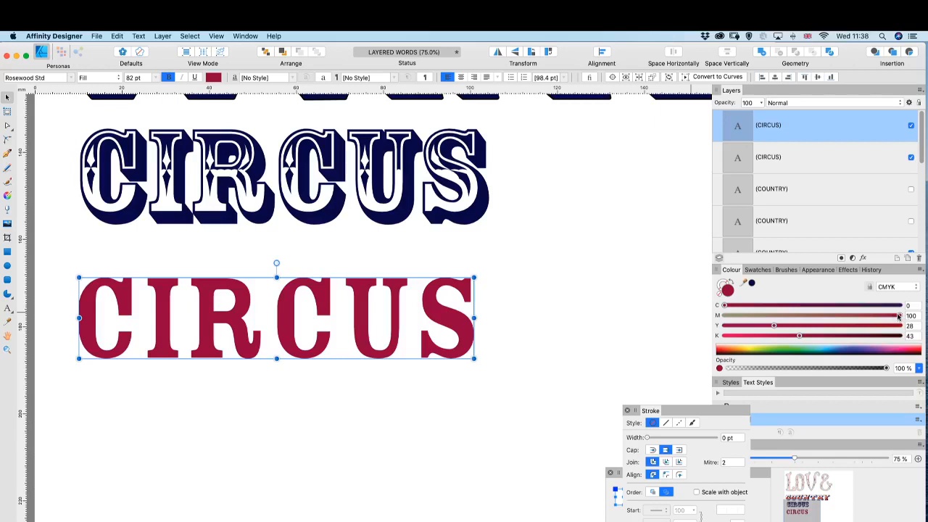
{"action": "left_click_drag", "start_coordinate": [900, 317], "coordinate": [852, 317]}
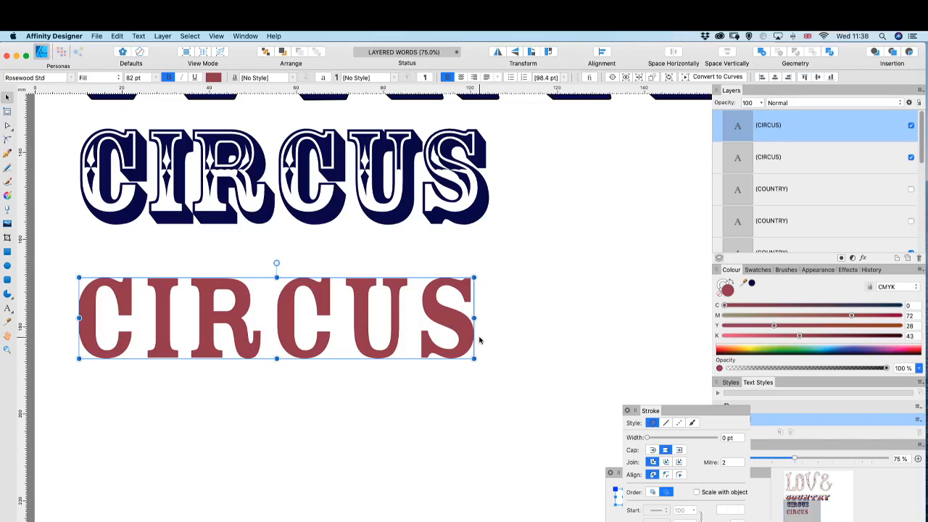
- Duplicate the red CIRCUS slightly down and to the right, and move the duplicate's layer directly beneath the original red one
{"action": "mouse_move", "coordinate": [460, 327]}
{"action": "left_mouse_down", "text": "alt"}
{"action": "mouse_move", "coordinate": [517, 370]}
{"action": "mouse_move", "coordinate": [469, 337]}
{"action": "left_mouse_up", "text": "alt"}
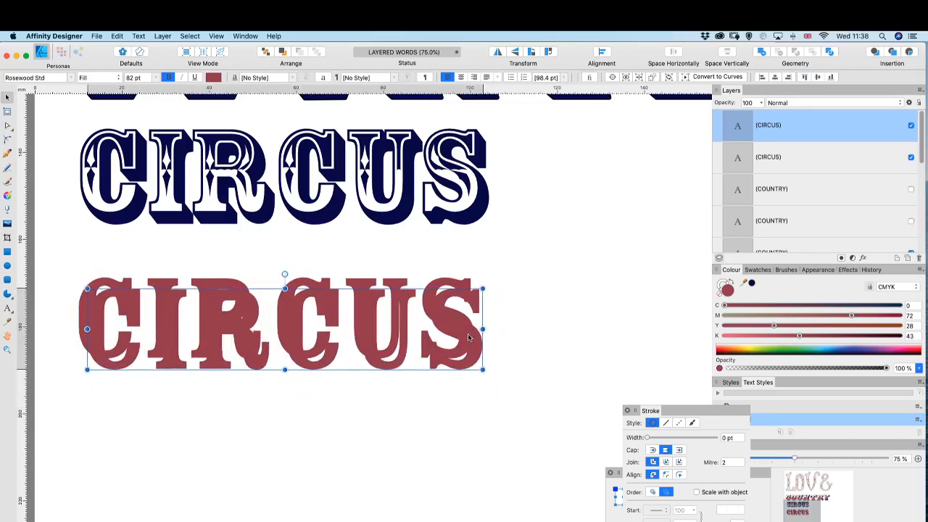
{"action": "left_click_drag", "start_coordinate": [796, 130], "coordinate": [745, 174]}
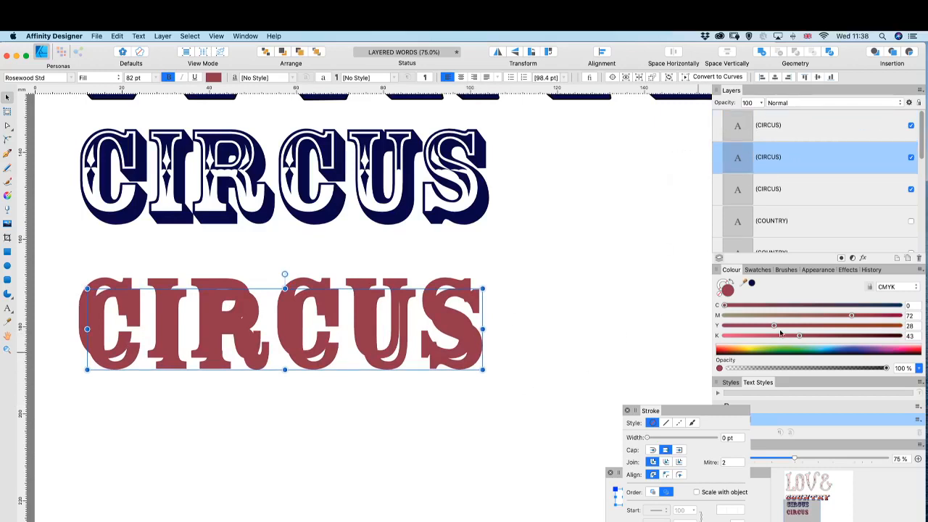
- Recolour the offset CIRCUS copy behind the red one with the picked navy and move it slightly up
{"action": "left_click", "coordinate": [752, 283]}
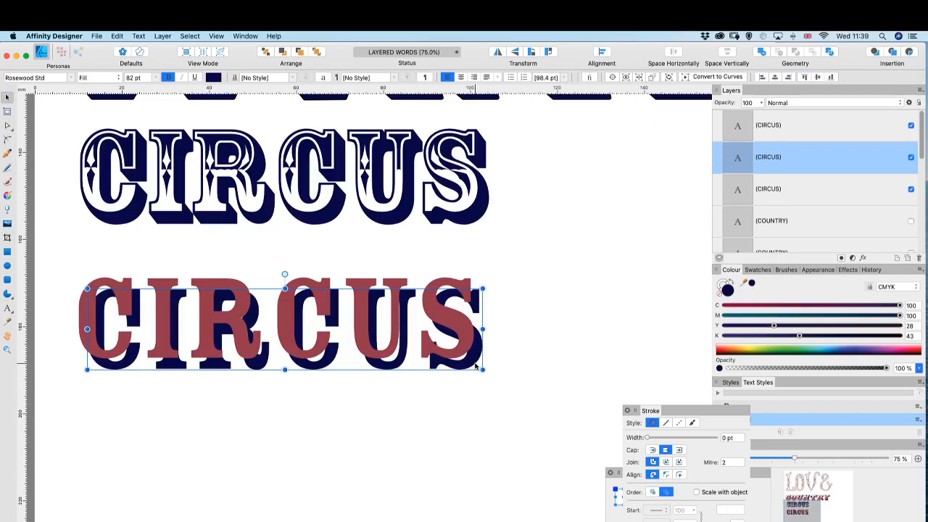
{"action": "left_click_drag", "start_coordinate": [477, 367], "coordinate": [474, 367]}
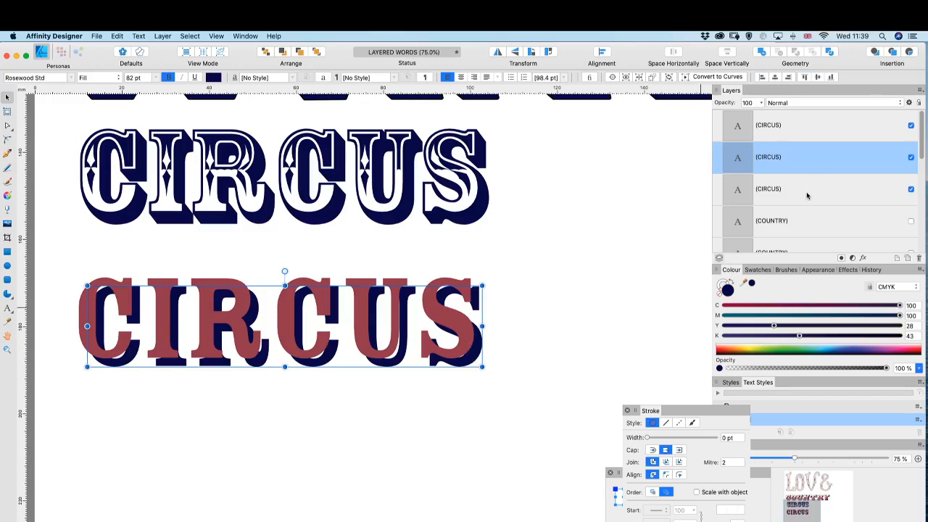
- Duplicate the red CIRCUS in place and recolour the lower of the two copies with the picked navy
{"action": "left_click", "coordinate": [809, 128]}
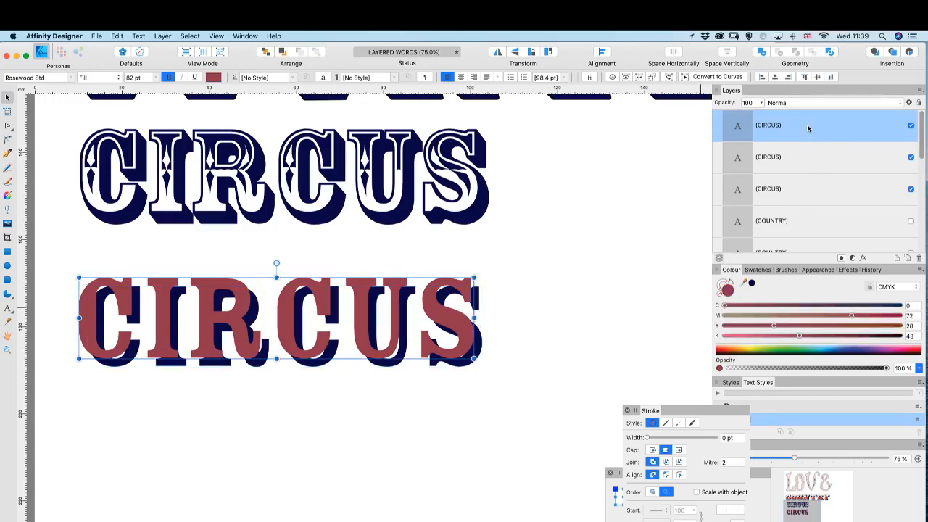
{"action": "key", "text": "super+j"}
{"action": "left_click", "coordinate": [803, 158]}
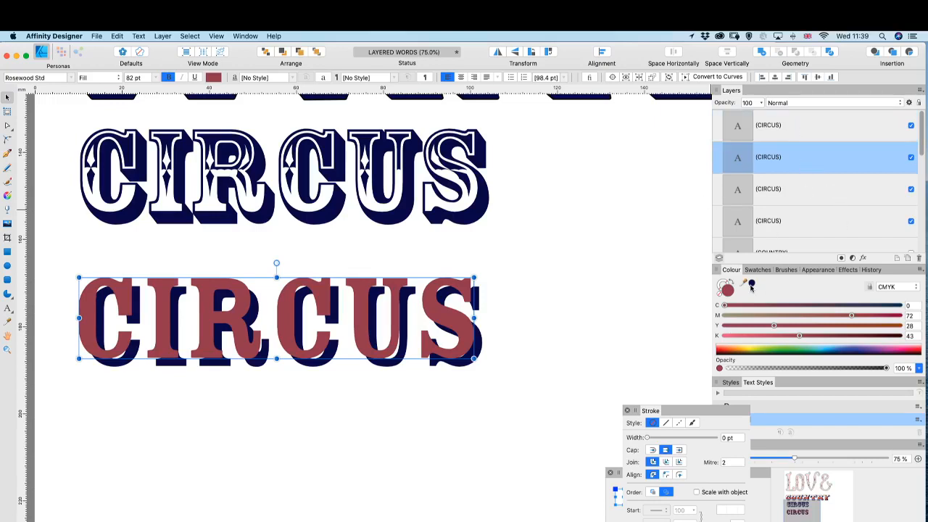
{"action": "left_click", "coordinate": [752, 283]}
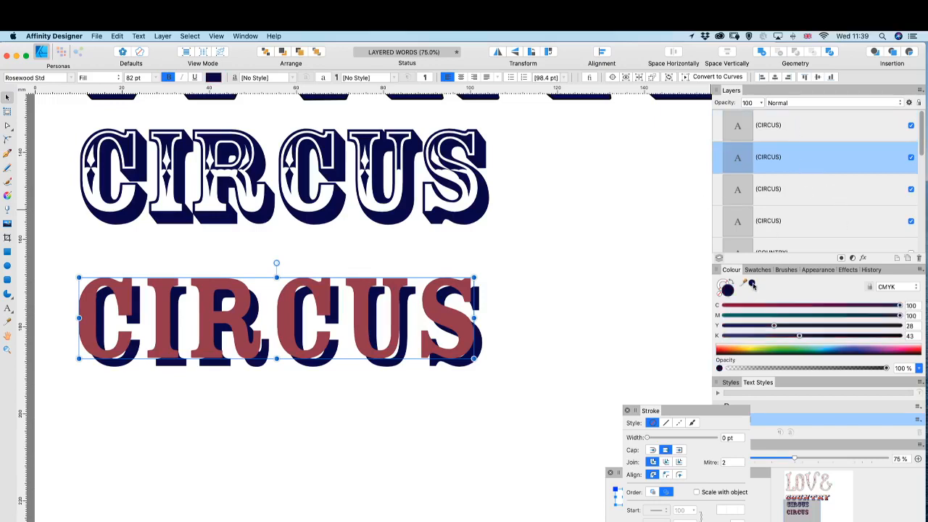
- Merge the two navy CIRCUS copies into one navy-filled shape and hide the red and Regular CIRCUS text layers
{"action": "left_click", "coordinate": [482, 351], "text": "shift"}
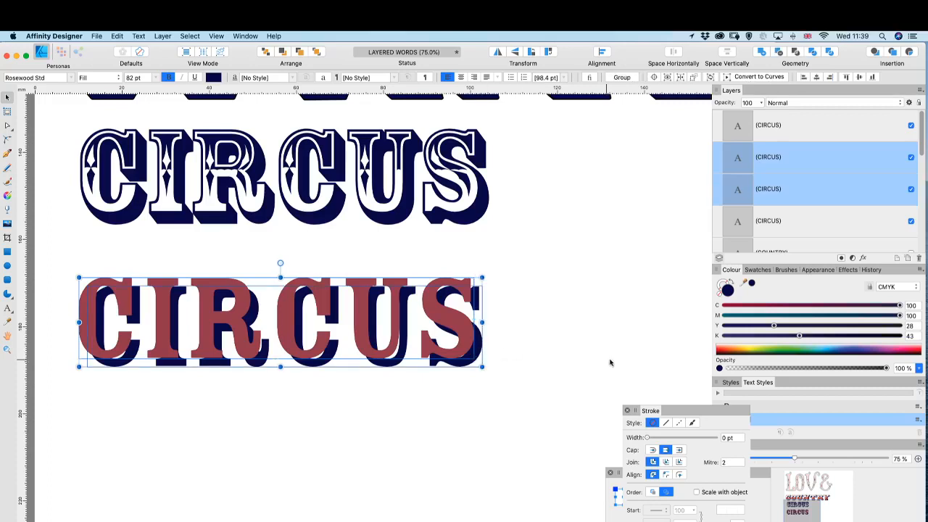
{"action": "left_click", "coordinate": [759, 54]}
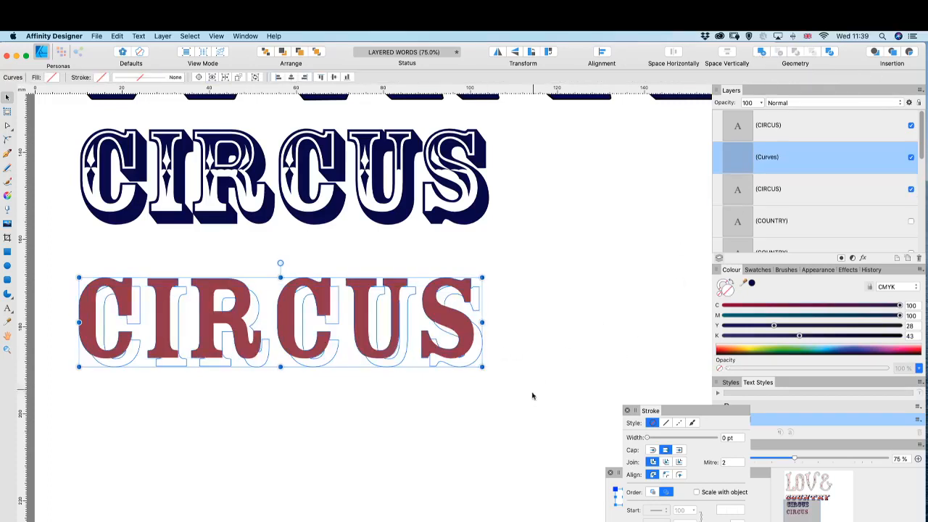
{"action": "left_click", "coordinate": [911, 190]}
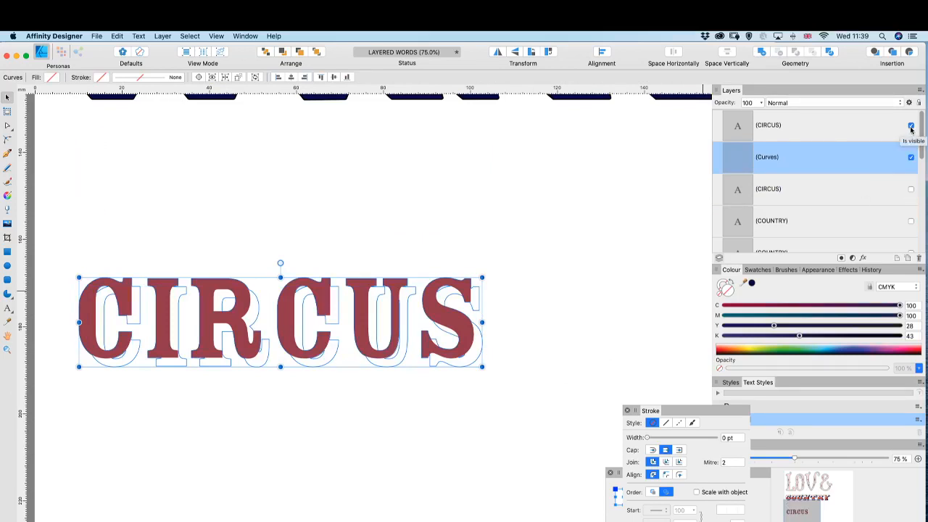
{"action": "left_click", "coordinate": [911, 126]}
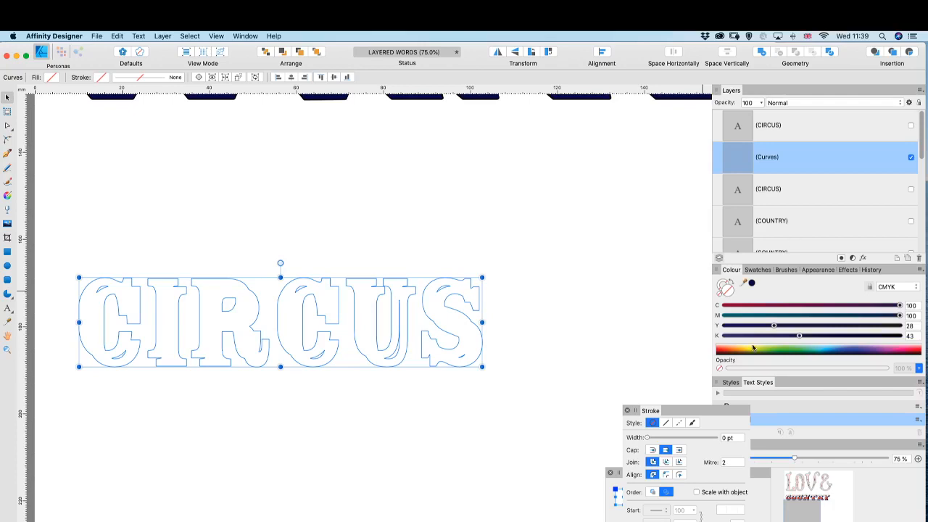
{"action": "left_click", "coordinate": [752, 284]}
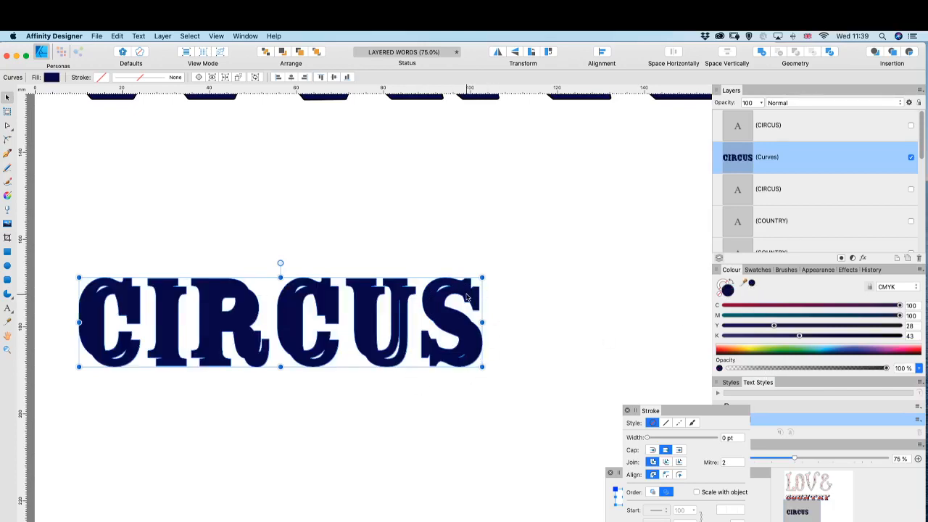
- Delete the inner corner nodes around the S's upper serif in the merged shape to form diagonal shadow edges
{"action": "scroll", "coordinate": [468, 297], "scroll_direction": "up", "scroll_amount": 5}
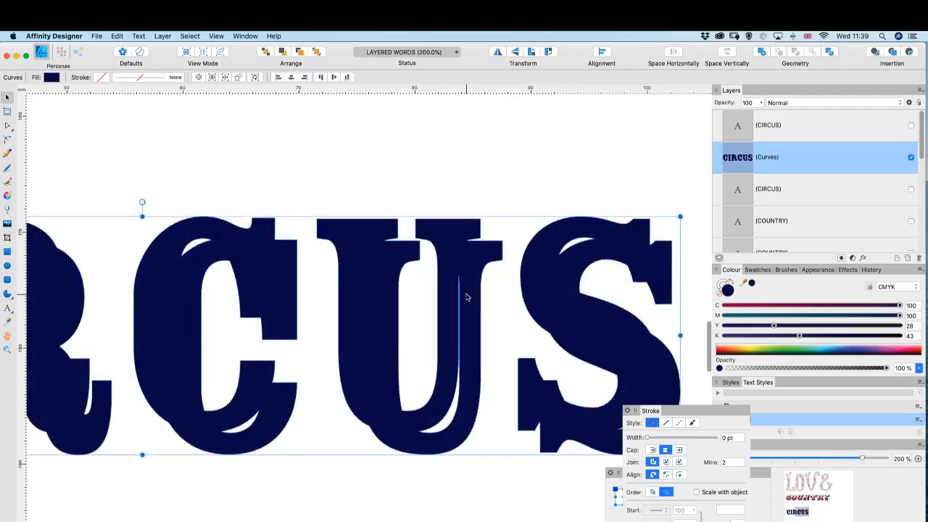
{"action": "scroll", "coordinate": [502, 268], "scroll_direction": "right", "scroll_amount": 5}
{"action": "scroll", "coordinate": [502, 268], "scroll_direction": "up", "scroll_amount": 1}
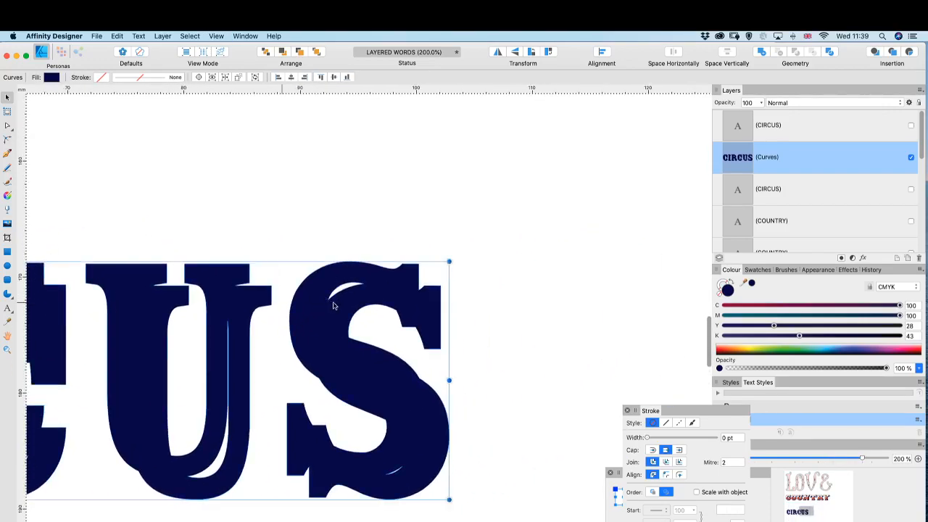
{"action": "key", "text": "a"}
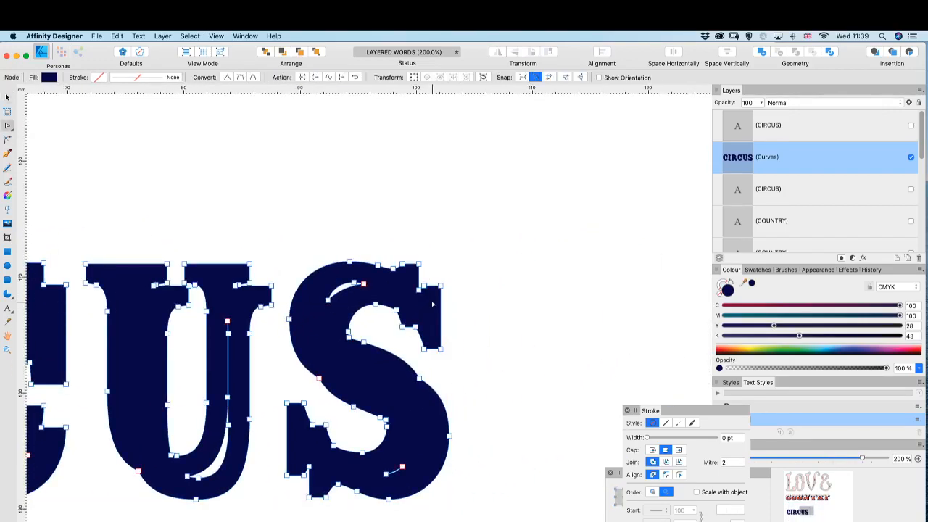
{"action": "left_click", "coordinate": [420, 289]}
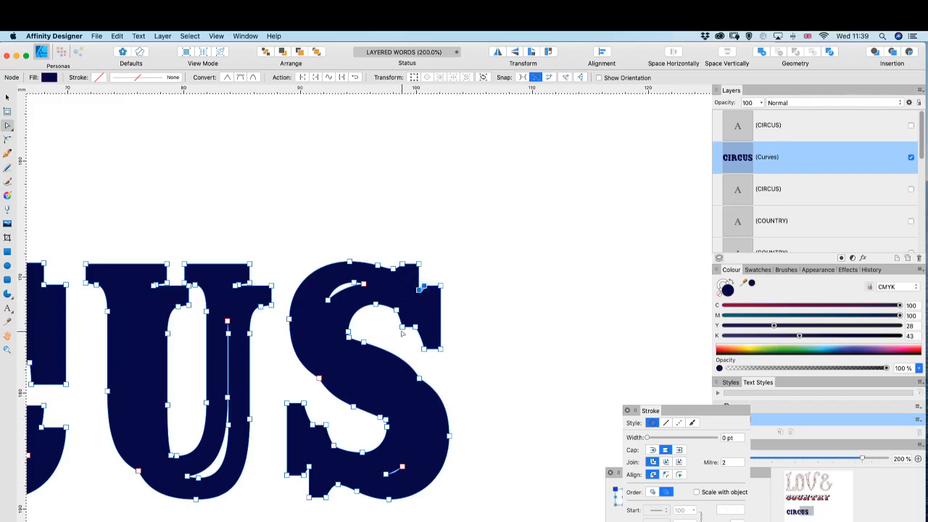
{"action": "key", "text": "BackSpace"}
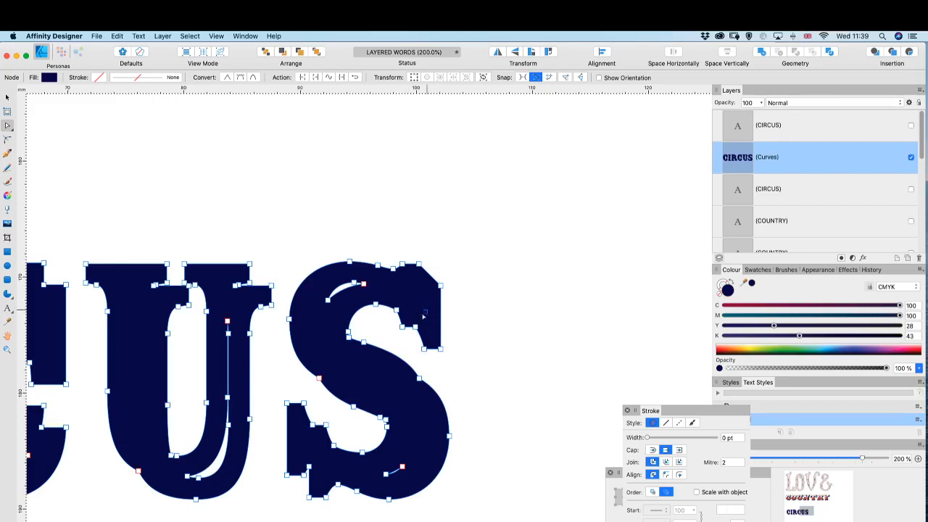
{"action": "left_click_drag", "start_coordinate": [428, 309], "coordinate": [408, 335]}
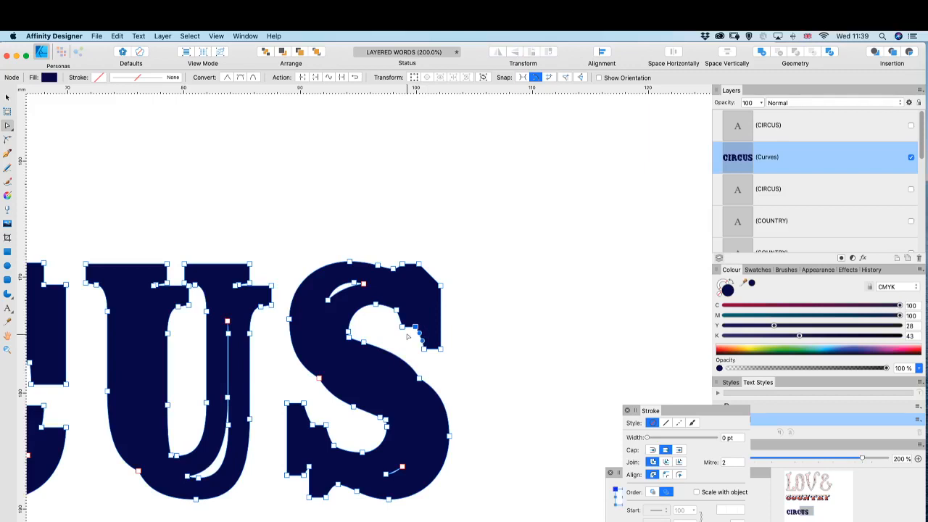
{"action": "key", "text": "Delete"}
- Delete the notch nodes above and below the S's lower-left serif to form diagonal shadow edges
{"action": "left_click", "coordinate": [313, 425]}
{"action": "key", "text": "Delete"}
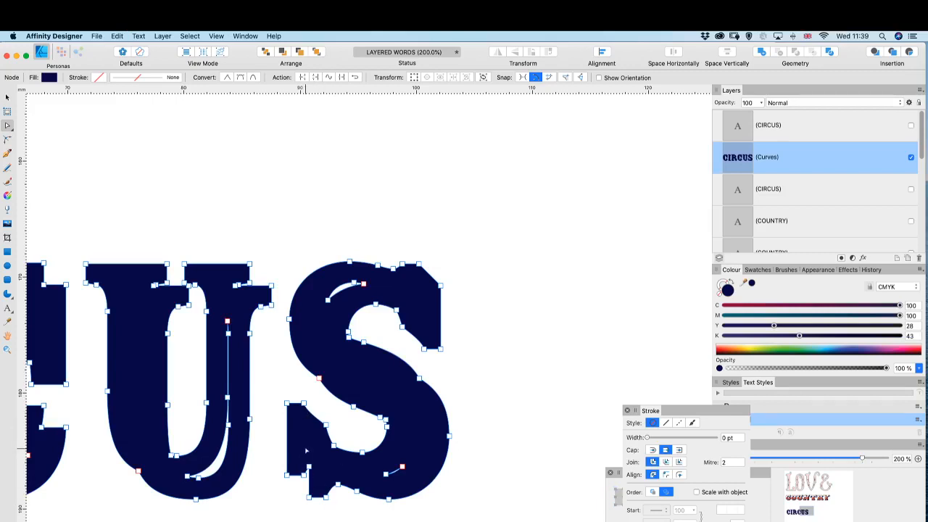
{"action": "left_click_drag", "start_coordinate": [316, 455], "coordinate": [295, 490]}
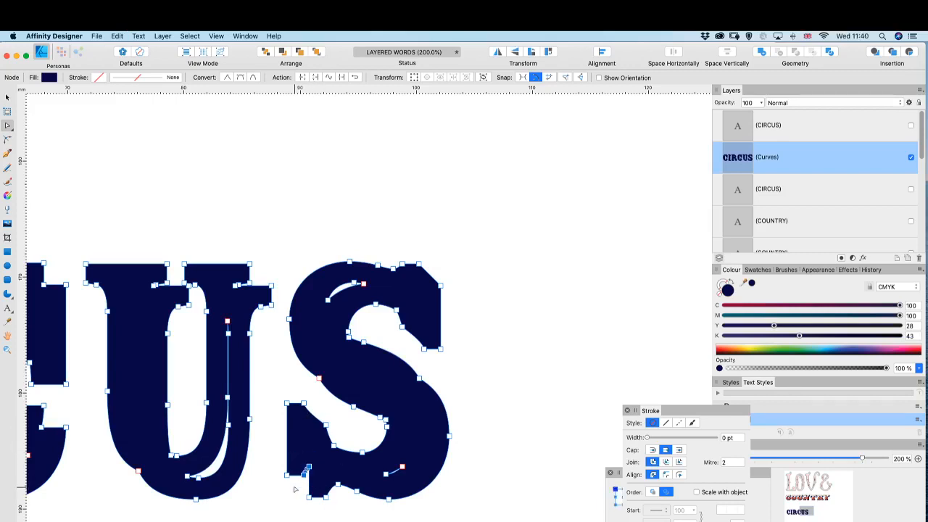
{"action": "key", "text": "Delete"}
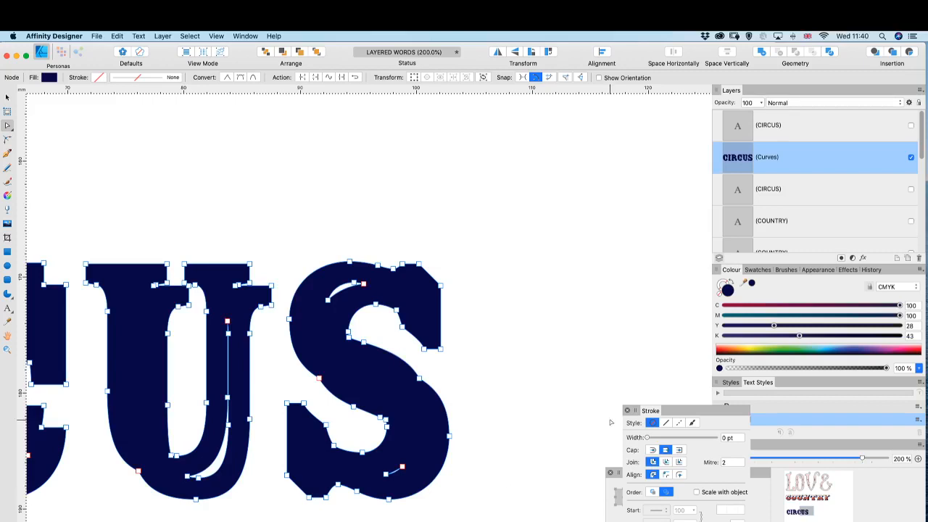
- Compare the edited shadow shape with the red CIRCUS by toggling both layers' visibility, leaving the red text hidden
{"action": "left_click", "coordinate": [910, 125]}
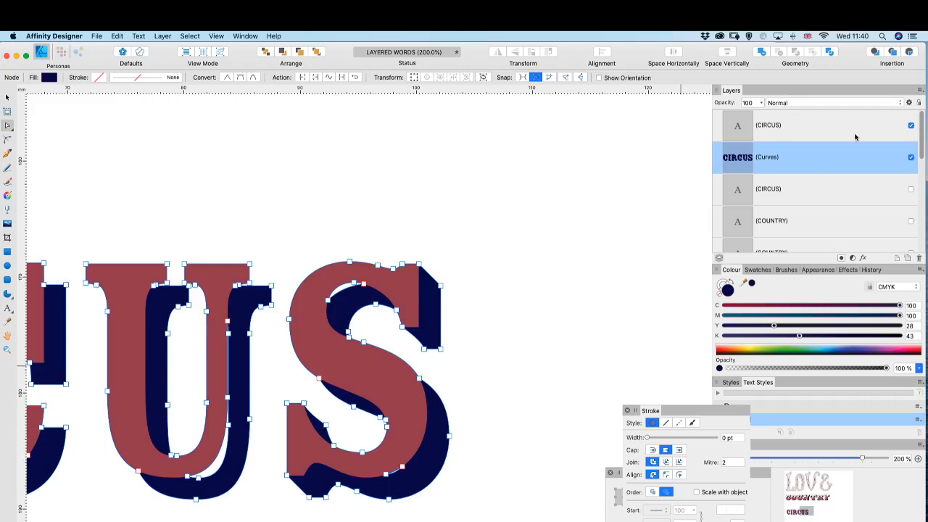
{"action": "left_click", "coordinate": [911, 158]}
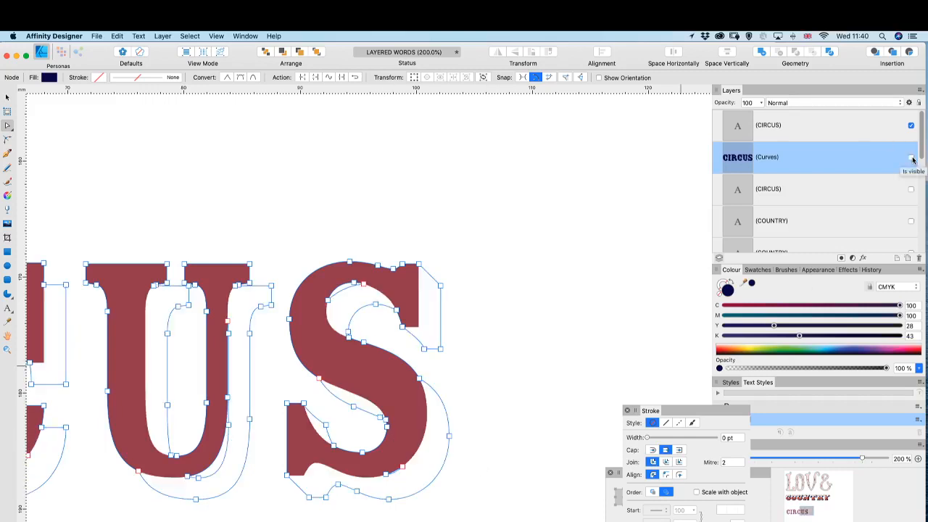
{"action": "left_click", "coordinate": [911, 157]}
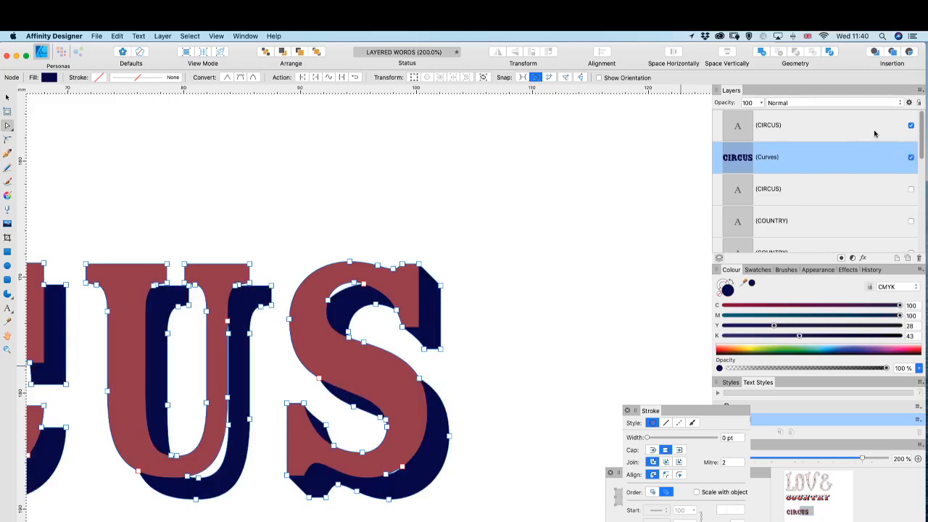
{"action": "left_click", "coordinate": [849, 135]}
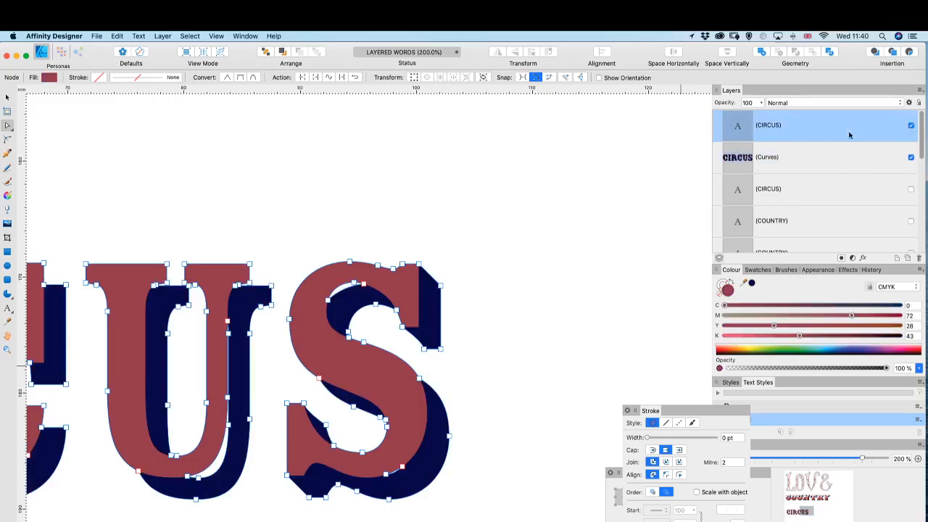
{"action": "left_click", "coordinate": [911, 127]}
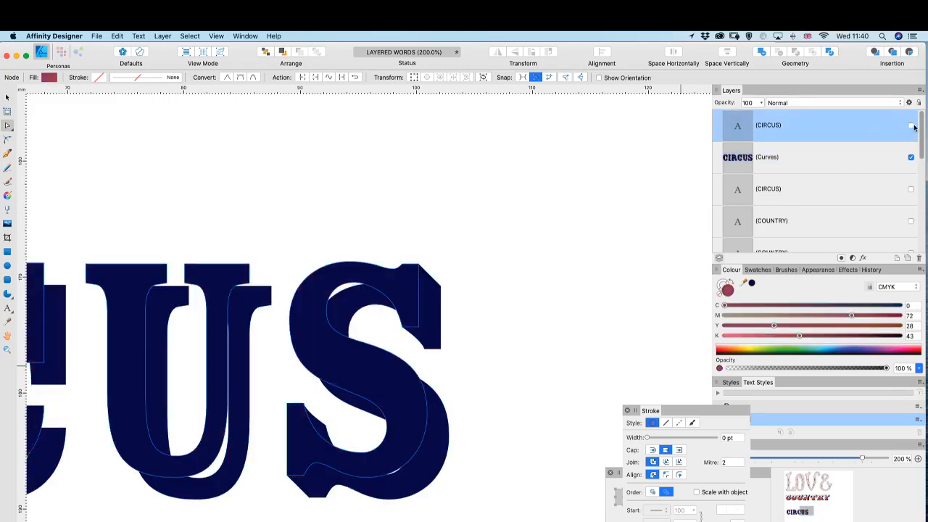
- Delete the nodes of the crescent gaps in the S's upper and lower curves on the merged shape
{"action": "left_click", "coordinate": [849, 154]}
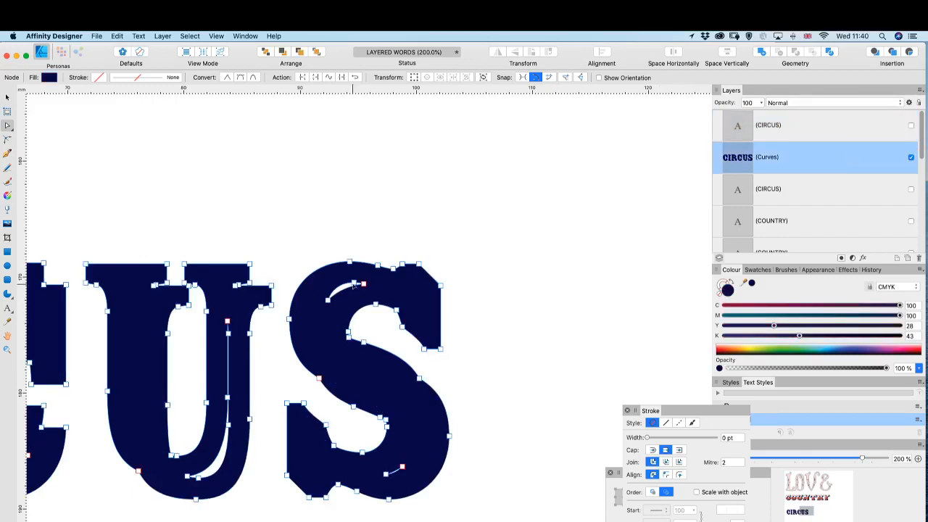
{"action": "left_click_drag", "start_coordinate": [370, 278], "coordinate": [312, 305]}
{"action": "key", "text": "BackSpace"}
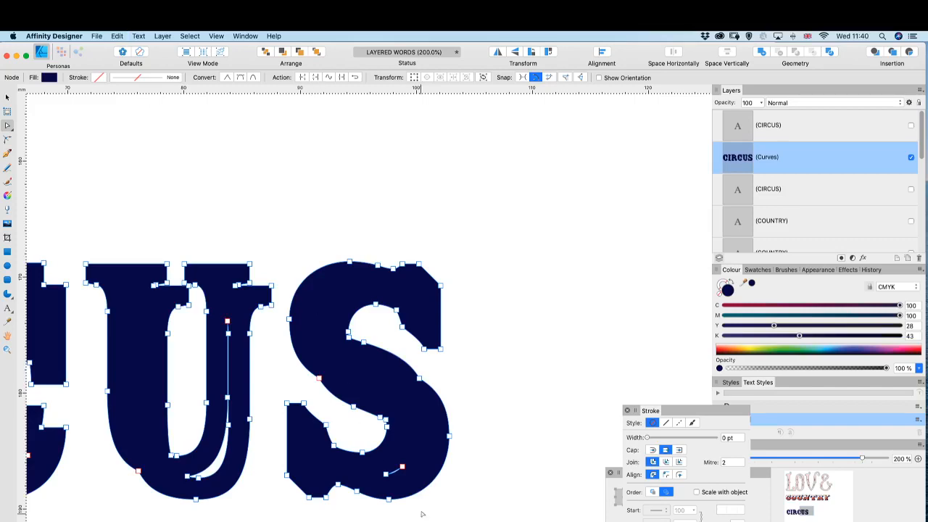
{"action": "left_click_drag", "start_coordinate": [417, 457], "coordinate": [376, 486]}
{"action": "key", "text": "BackSpace"}
- Delete all nodes of the narrow gap along the U's right stem and lower curve
{"action": "scroll", "coordinate": [384, 491], "scroll_direction": "left", "scroll_amount": 2}
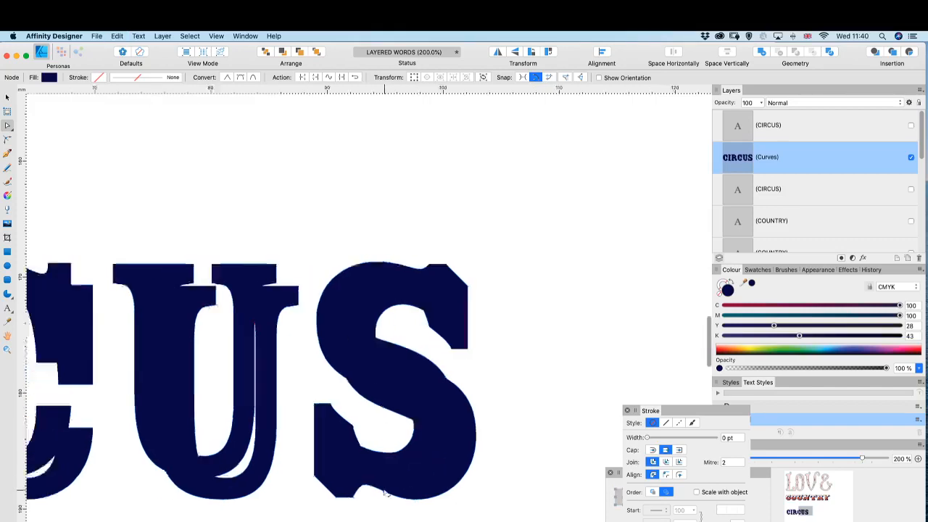
{"action": "scroll", "coordinate": [385, 492], "scroll_direction": "left", "scroll_amount": 5}
{"action": "scroll", "coordinate": [384, 492], "scroll_direction": "right", "scroll_amount": 3}
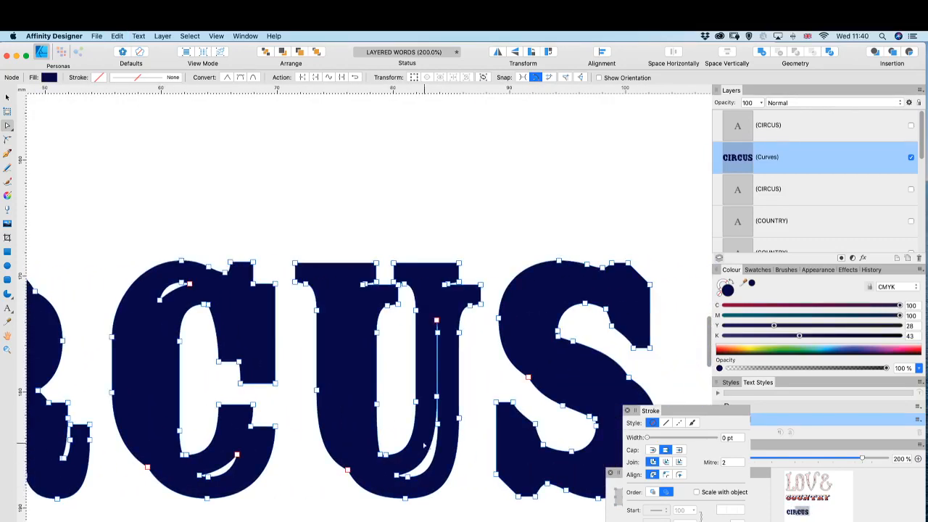
{"action": "left_click_drag", "start_coordinate": [383, 486], "coordinate": [429, 294]}
{"action": "key", "text": "BackSpace"}
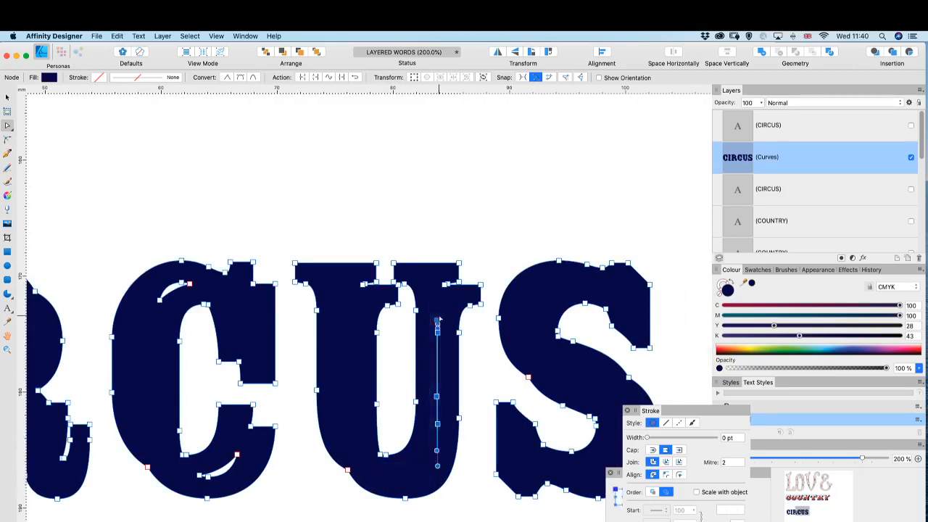
{"action": "key", "text": "BackSpace"}
- Delete the notch nodes on the U's two top serifs to form diagonal shadow edges
{"action": "left_click_drag", "start_coordinate": [470, 270], "coordinate": [340, 275]}
{"action": "key", "text": "BackSpace"}
{"action": "key", "text": "BackSpace"}
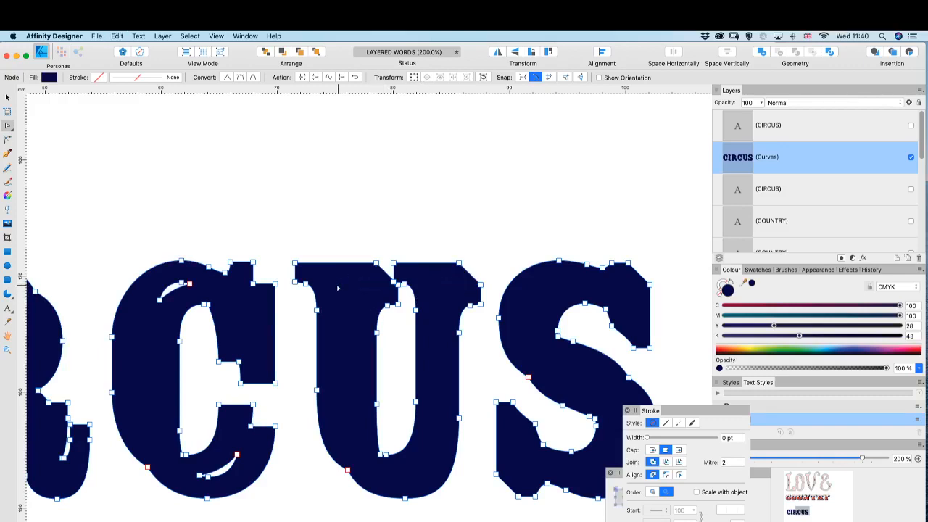
- Remove the second C's upper crescent gap and delete its serif notch nodes to form diagonal shadow edges
{"action": "scroll", "coordinate": [331, 316], "scroll_direction": "left", "scroll_amount": 10}
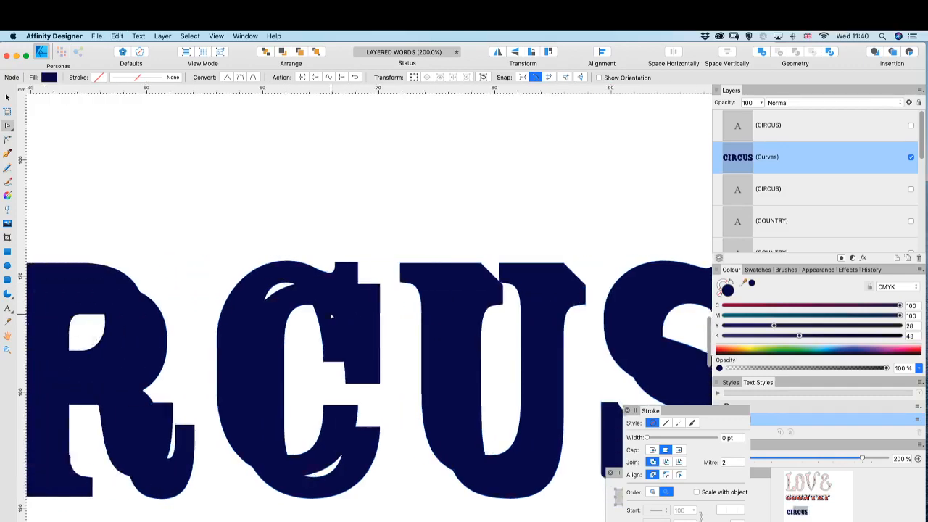
{"action": "left_click_drag", "start_coordinate": [346, 317], "coordinate": [405, 273]}
{"action": "key", "text": "BackSpace"}
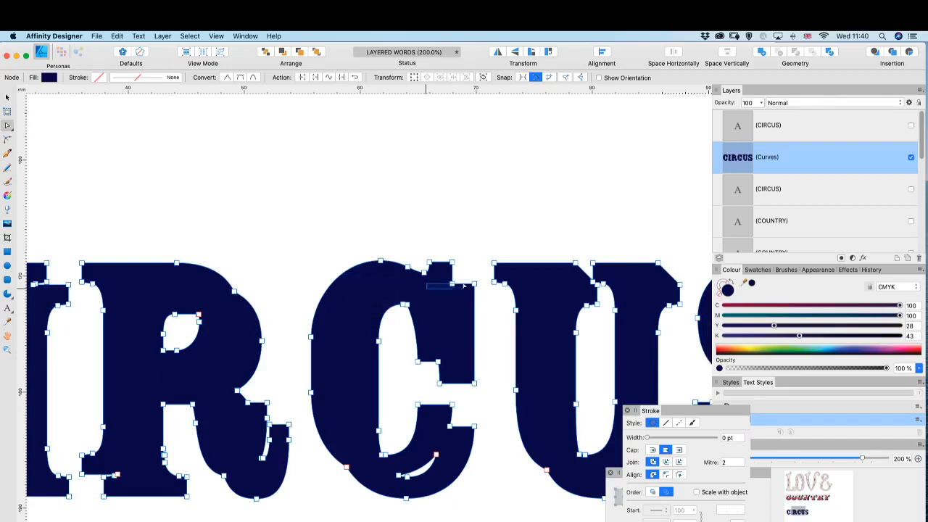
{"action": "key", "text": "BackSpace"}
{"action": "left_click", "coordinate": [439, 361]}
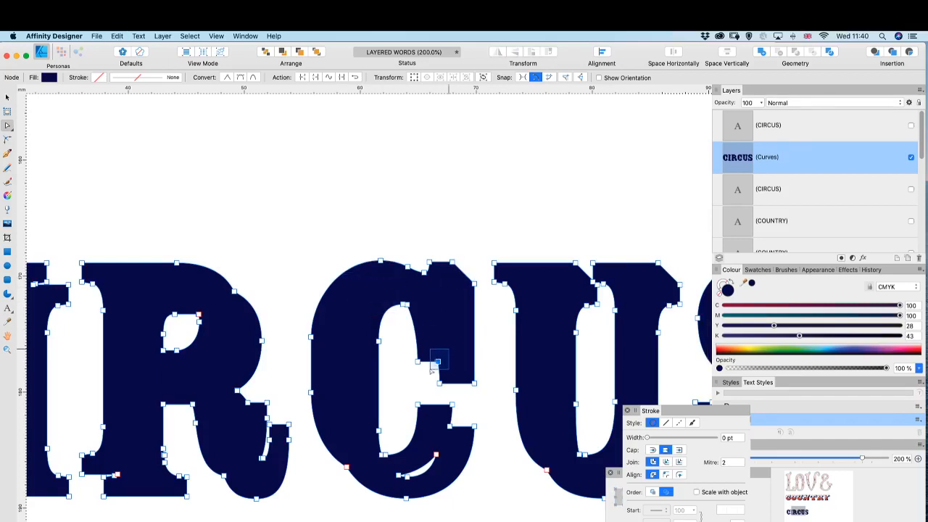
{"action": "key", "text": "BackSpace"}
{"action": "left_click", "coordinate": [450, 425]}
{"action": "key", "text": "BackSpace"}
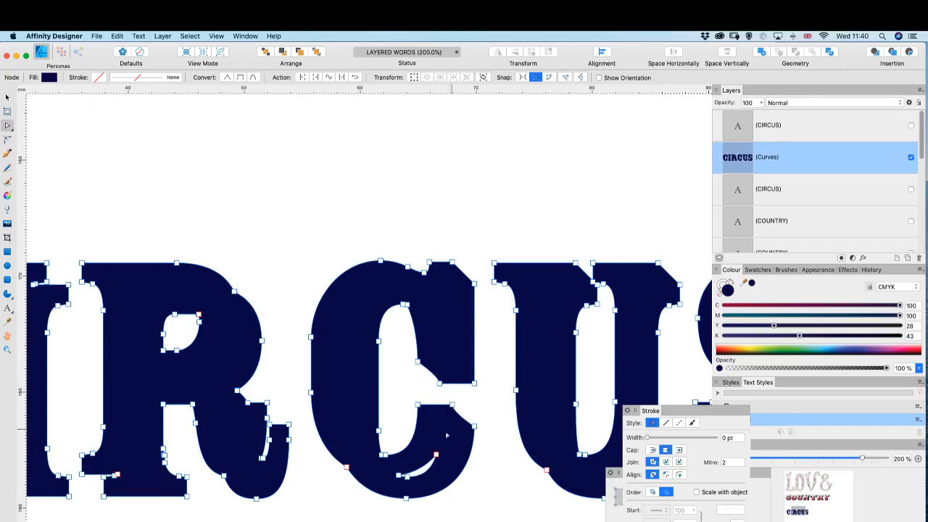
- Delete the nodes of the crescent gap in the second C's lower curve
{"action": "left_click_drag", "start_coordinate": [451, 443], "coordinate": [394, 486]}
{"action": "key", "text": "BackSpace"}
{"action": "scroll", "coordinate": [394, 486], "scroll_direction": "left", "scroll_amount": 5}
{"action": "scroll", "coordinate": [393, 486], "scroll_direction": "left", "scroll_amount": 6}
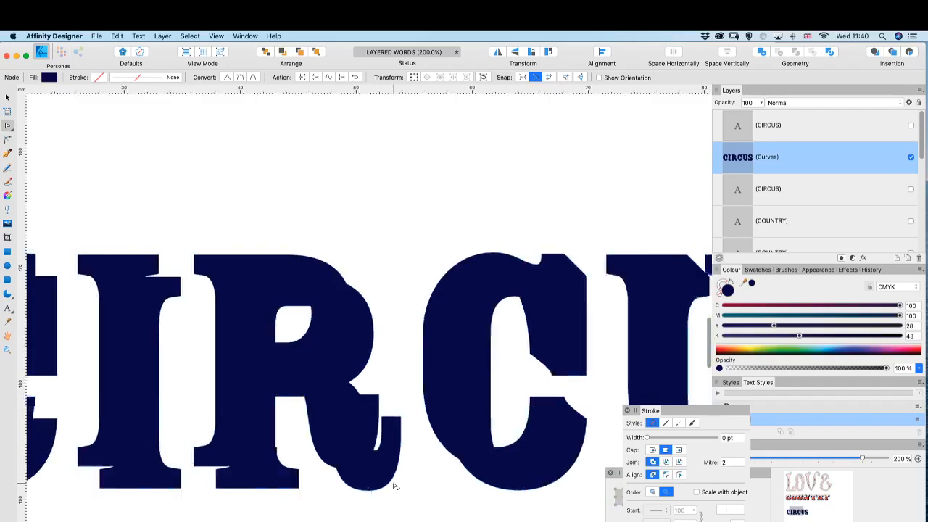
- Delete the gap and notch nodes in the R's tail and the junction node on its upper bowl
{"action": "left_click_drag", "start_coordinate": [486, 451], "coordinate": [507, 408]}
{"action": "key", "text": "BackSpace"}
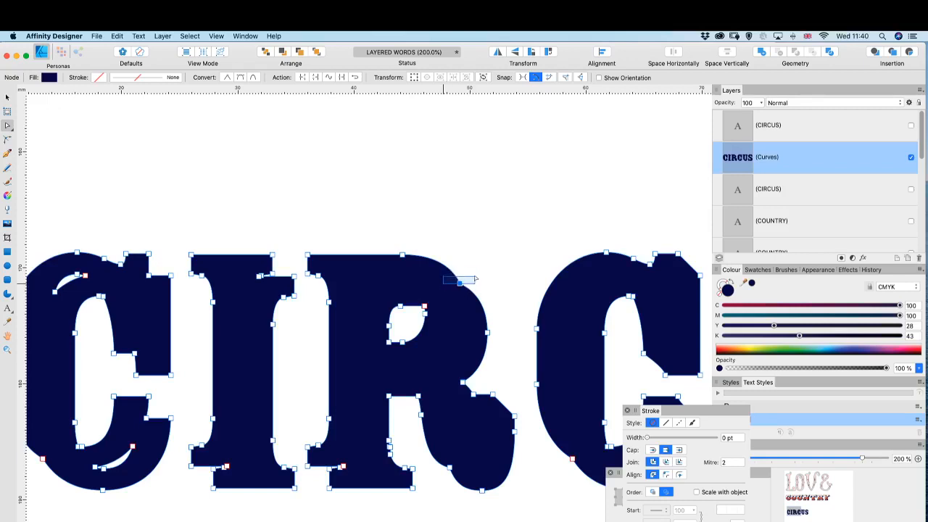
{"action": "left_click", "coordinate": [459, 283]}
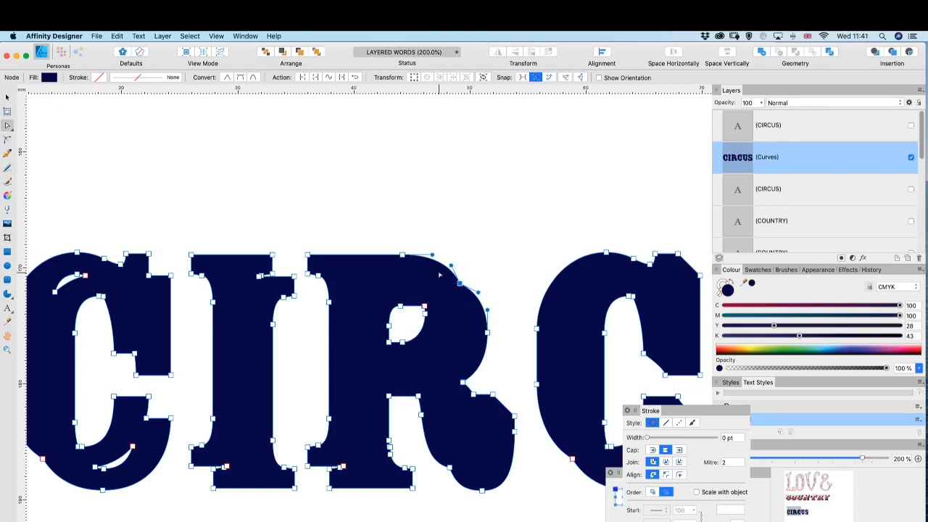
{"action": "key", "text": "BackSpace"}
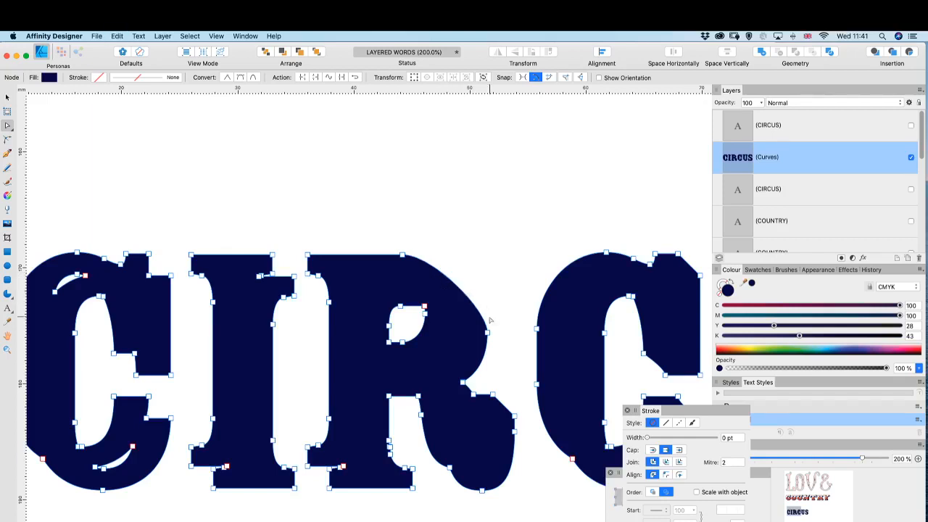
- Show the red CIRCUS text as a guide and reshape the R's bowl shadow into one smooth outer curve
{"action": "left_click", "coordinate": [487, 333]}
{"action": "left_click", "coordinate": [911, 126]}
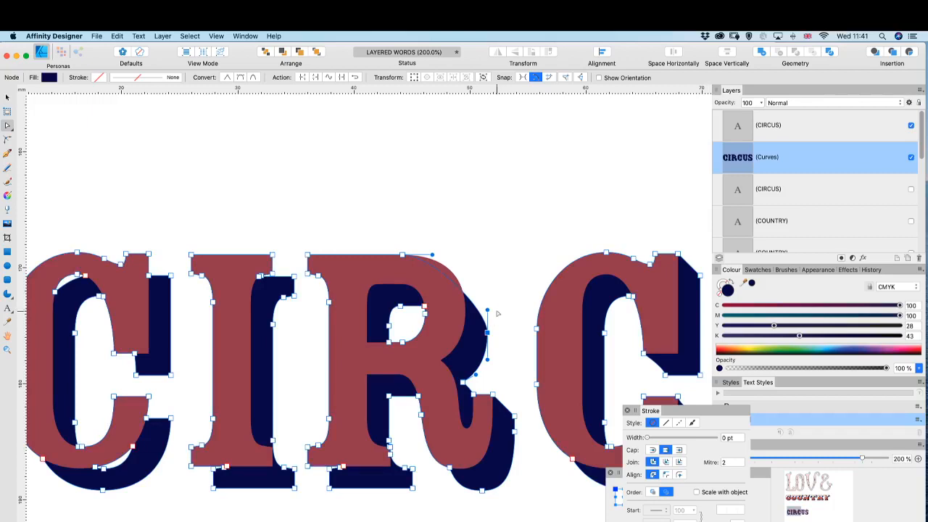
{"action": "left_click_drag", "start_coordinate": [488, 312], "coordinate": [490, 289]}
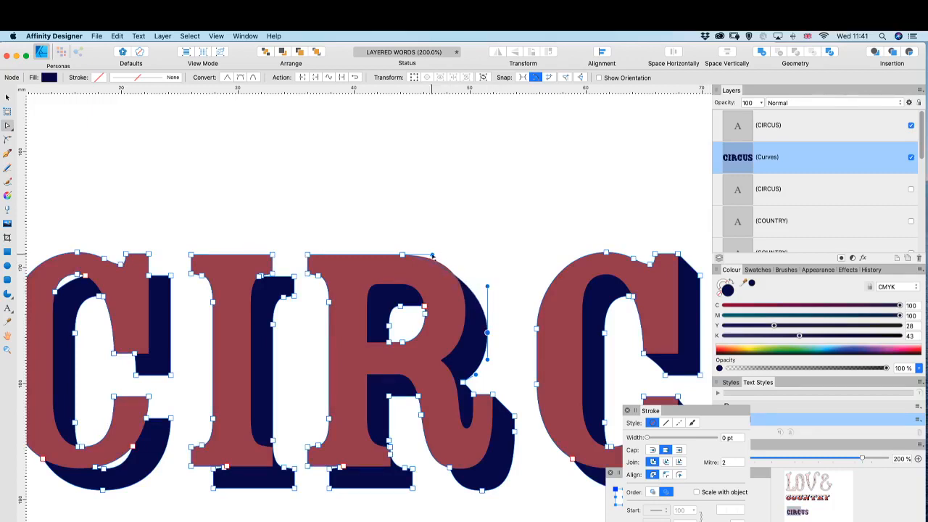
{"action": "left_click_drag", "start_coordinate": [433, 256], "coordinate": [443, 258]}
- Hide the red CIRCUS text and delete the notch nodes on the I's upper and lower serifs to form diagonal shadow edges
{"action": "scroll", "coordinate": [426, 351], "scroll_direction": "left", "scroll_amount": 3}
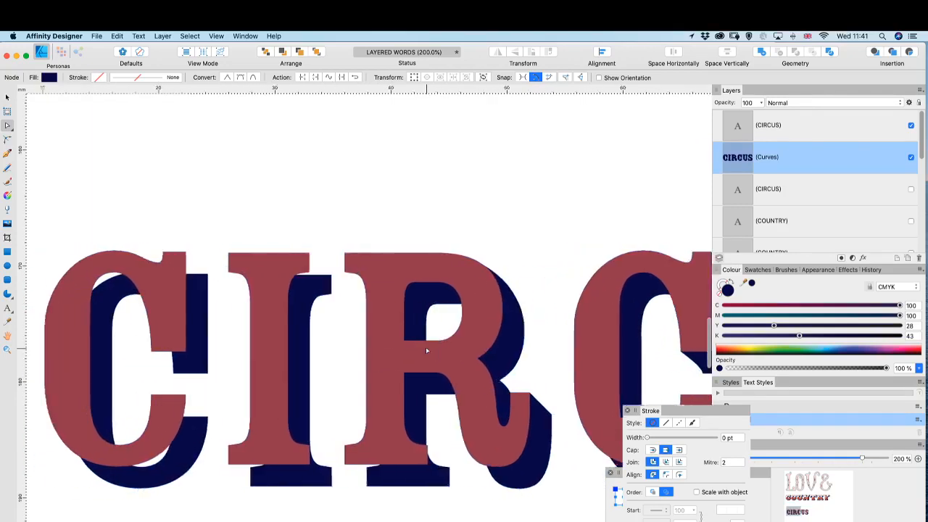
{"action": "scroll", "coordinate": [426, 351], "scroll_direction": "left", "scroll_amount": 3}
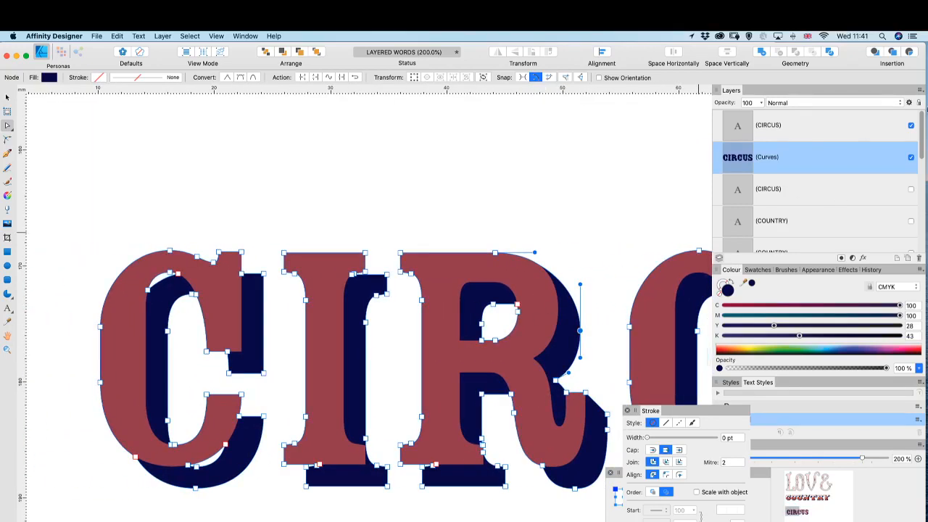
{"action": "left_click", "coordinate": [911, 125]}
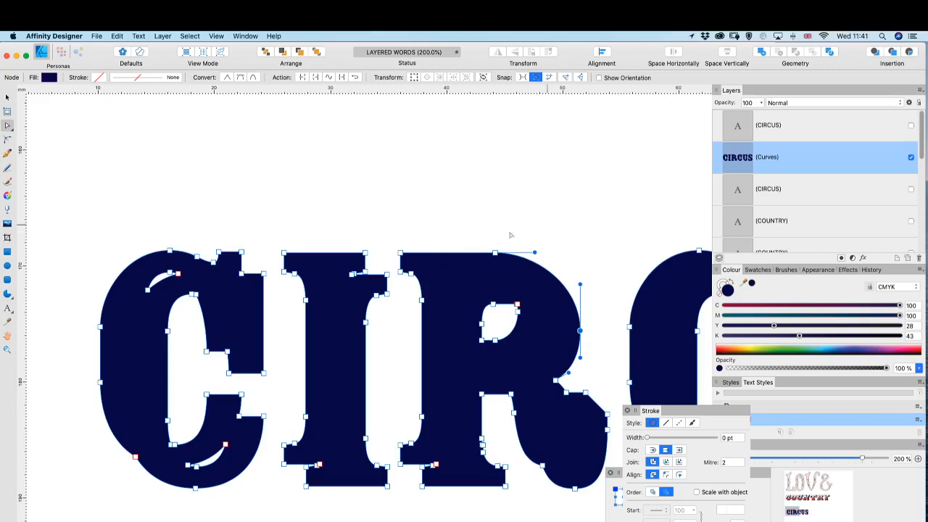
{"action": "left_click_drag", "start_coordinate": [332, 284], "coordinate": [374, 264]}
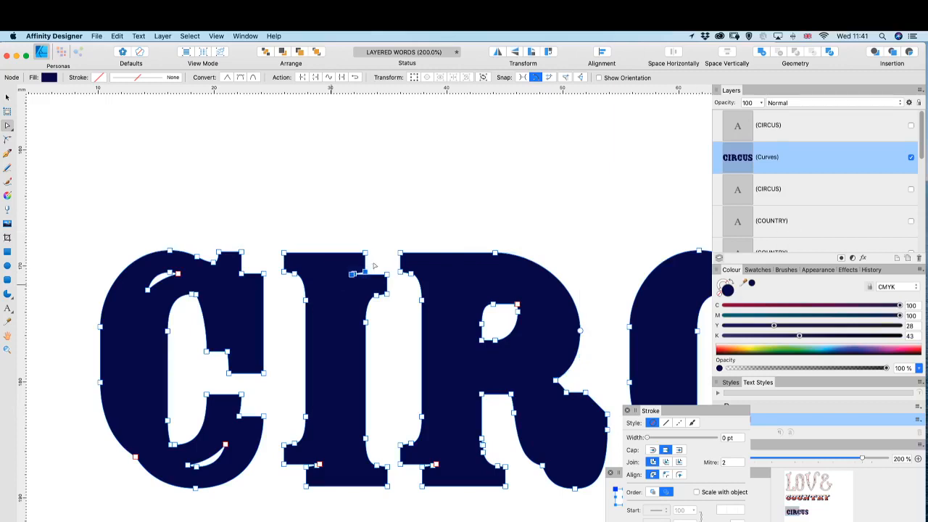
{"action": "key", "text": "Delete"}
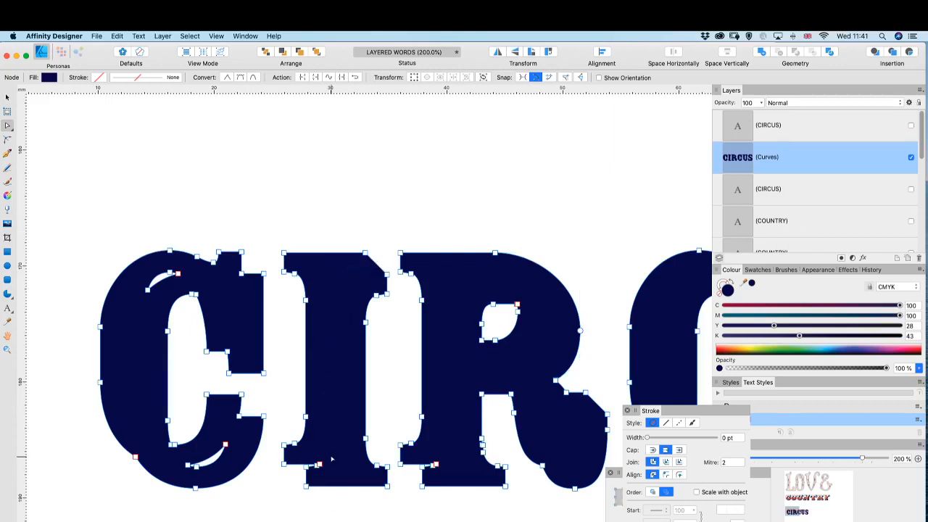
{"action": "left_click_drag", "start_coordinate": [331, 459], "coordinate": [295, 476]}
{"action": "key", "text": "Delete"}
- Delete the first C's two crescent gaps and its upper serif notch nodes to form diagonal shadow edges
{"action": "left_click_drag", "start_coordinate": [170, 472], "coordinate": [218, 459]}
{"action": "key", "text": "Delete"}
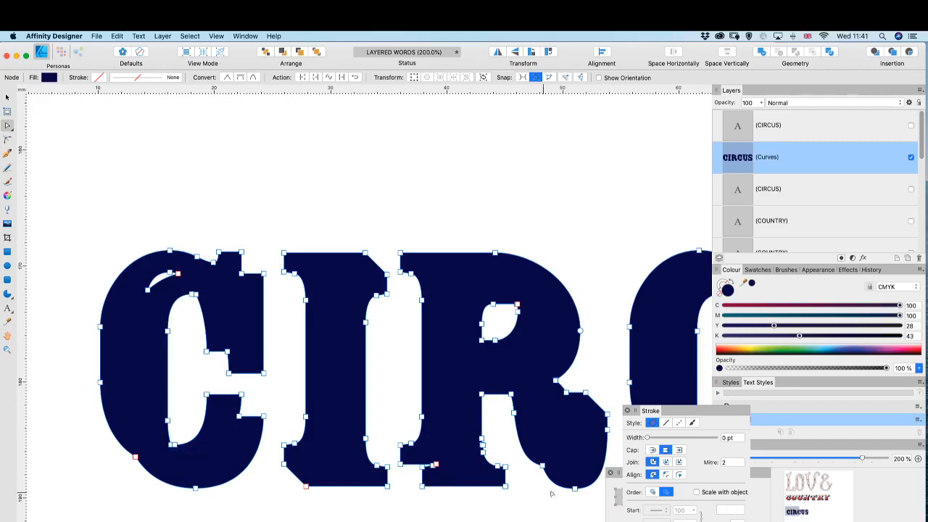
{"action": "left_click_drag", "start_coordinate": [232, 332], "coordinate": [218, 366]}
{"action": "key", "text": "Delete"}
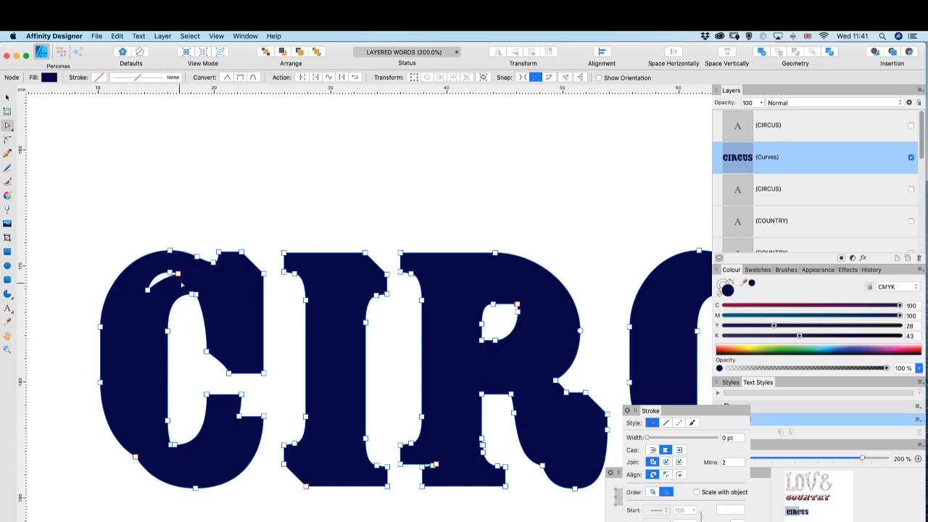
{"action": "left_click_drag", "start_coordinate": [131, 304], "coordinate": [190, 268]}
{"action": "key", "text": "Delete"}
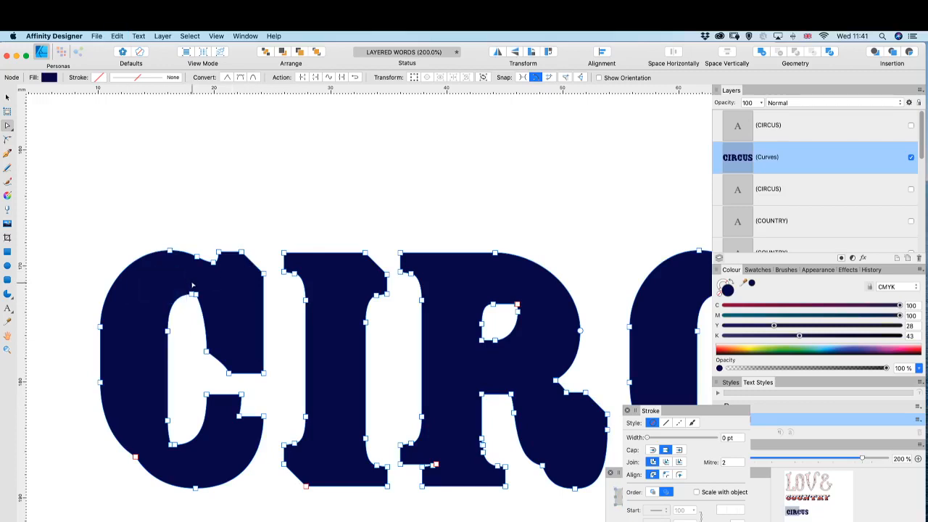
- Show the red CIRCUS text and delete the notch nodes under the R's left foot to form a diagonal shadow edge
{"action": "left_click", "coordinate": [911, 126]}
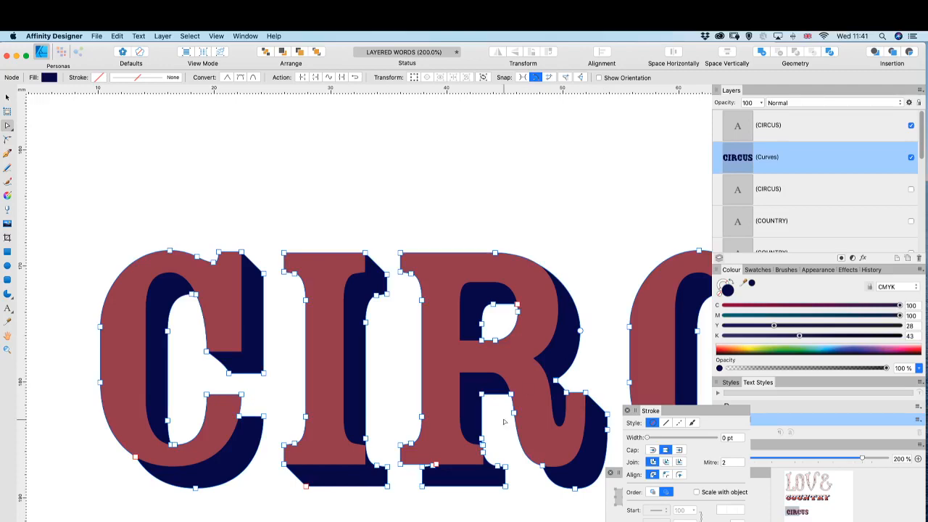
{"action": "scroll", "coordinate": [504, 421], "scroll_direction": "down", "scroll_amount": 5}
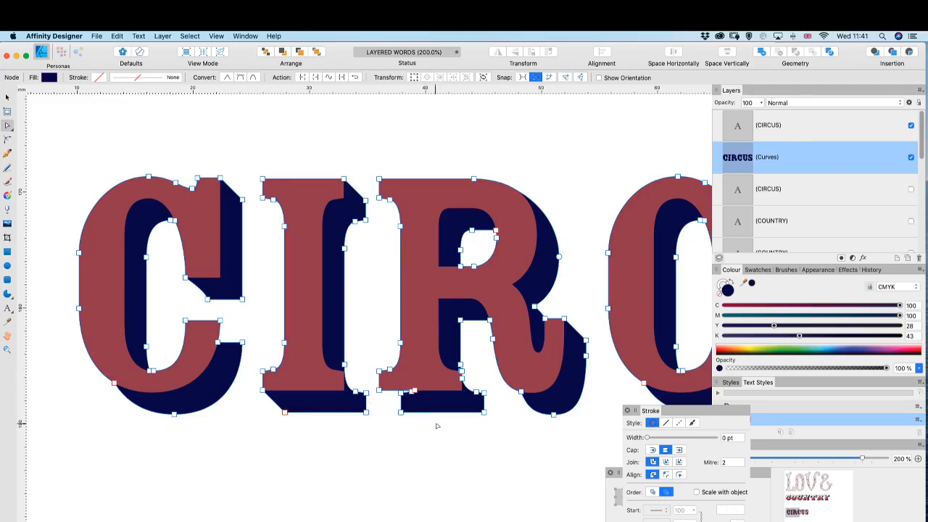
{"action": "left_click_drag", "start_coordinate": [391, 403], "coordinate": [437, 382]}
{"action": "key", "text": "Delete"}
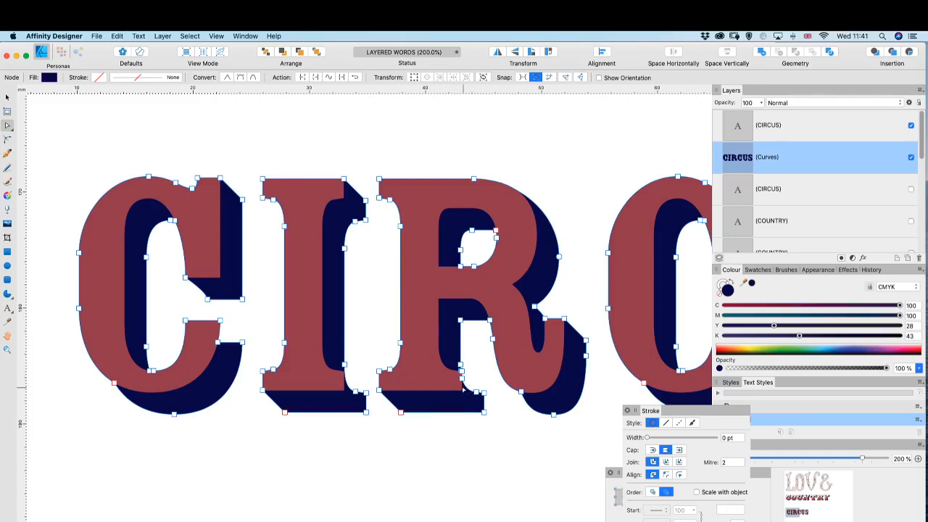
- Remove the junction node under the R's right leg and adjust the curve handles for a smooth shadow outline
{"action": "left_click", "coordinate": [518, 406]}
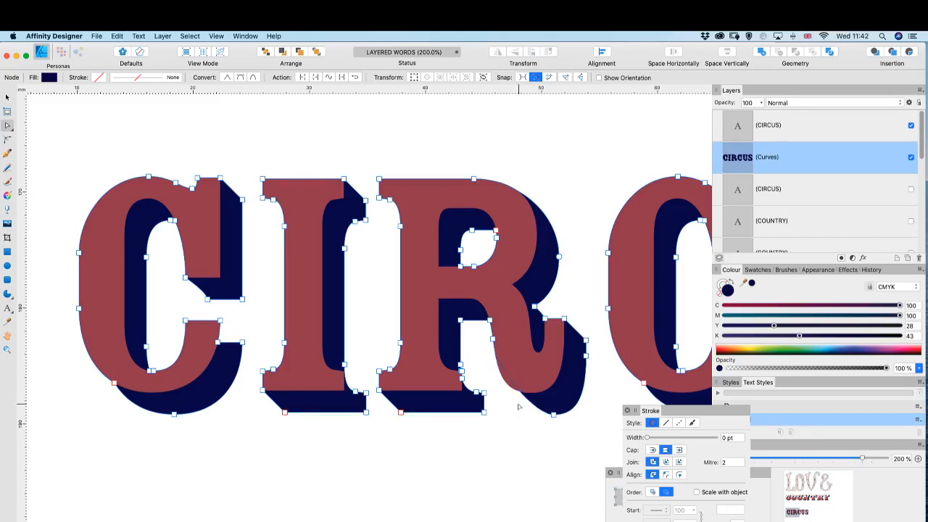
{"action": "left_click", "coordinate": [493, 339]}
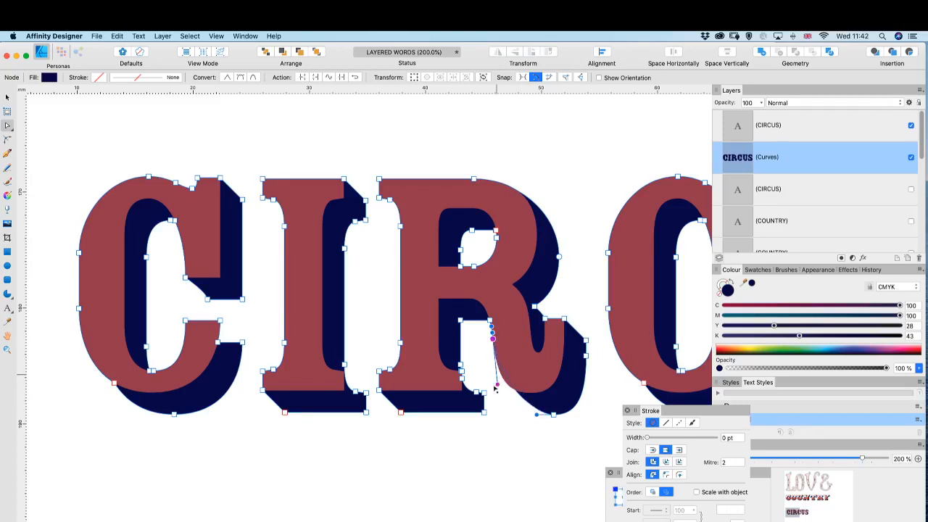
{"action": "mouse_move", "coordinate": [495, 389]}
{"action": "left_mouse_down"}
{"action": "mouse_move", "coordinate": [493, 400]}
{"action": "mouse_move", "coordinate": [531, 418]}
{"action": "mouse_move", "coordinate": [494, 385]}
{"action": "left_mouse_up"}
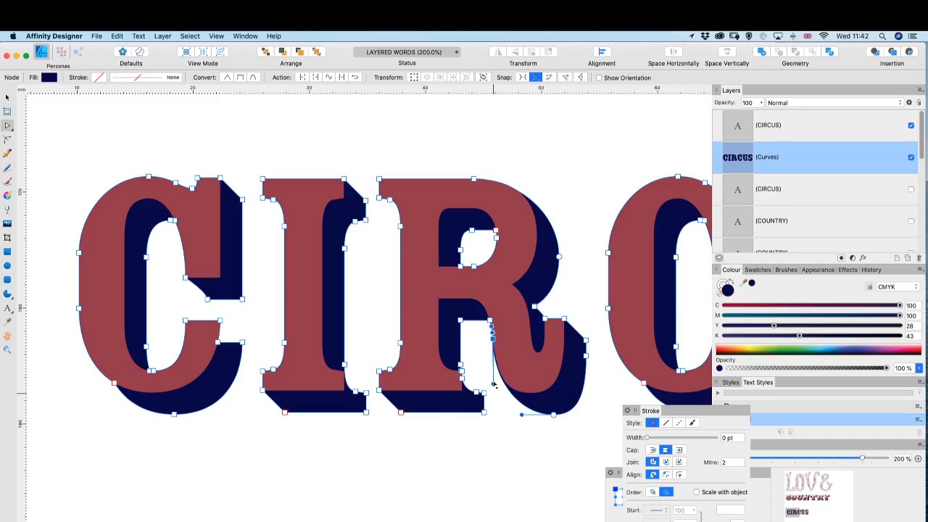
{"action": "left_click", "coordinate": [522, 441]}
- Check the shadow with the red text toggled, and simplify the nodes at the I's lower right foot into a diagonal edge
{"action": "scroll", "coordinate": [522, 440], "scroll_direction": "right", "scroll_amount": 5}
{"action": "scroll", "coordinate": [522, 440], "scroll_direction": "right", "scroll_amount": 3}
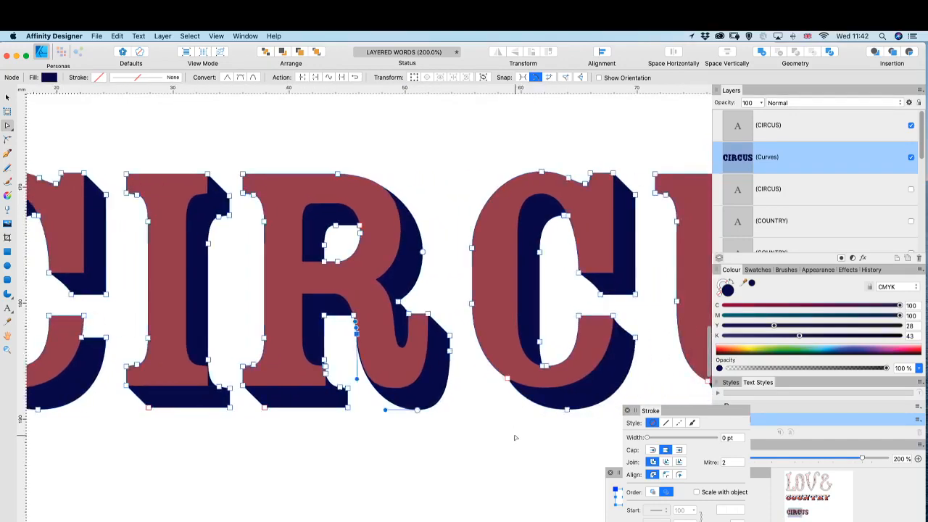
{"action": "scroll", "coordinate": [516, 437], "scroll_direction": "left", "scroll_amount": 2}
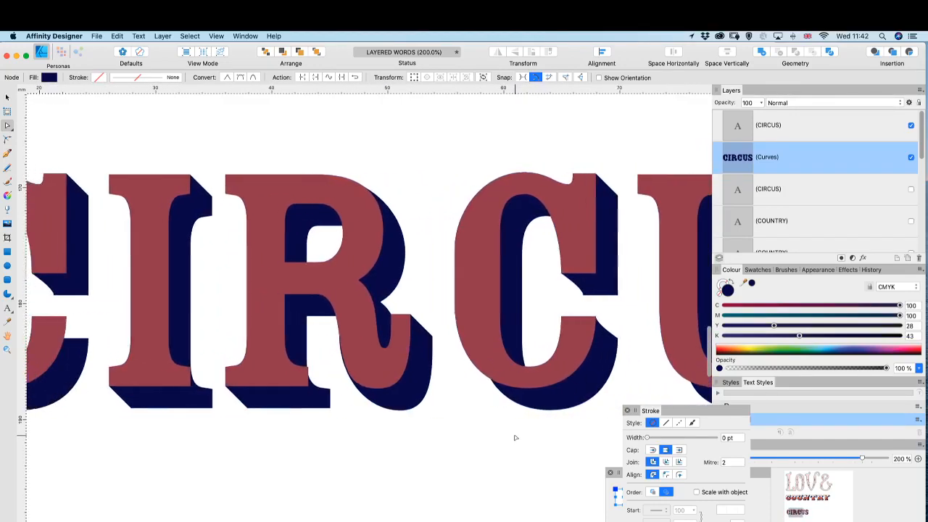
{"action": "left_click", "coordinate": [910, 126]}
{"action": "left_click", "coordinate": [910, 126]}
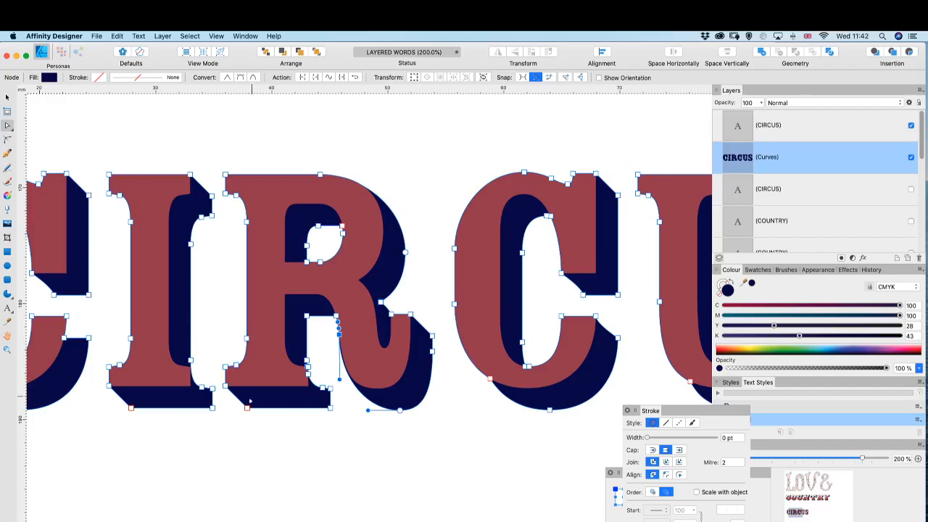
{"action": "scroll", "coordinate": [197, 398], "scroll_direction": "left", "scroll_amount": 3}
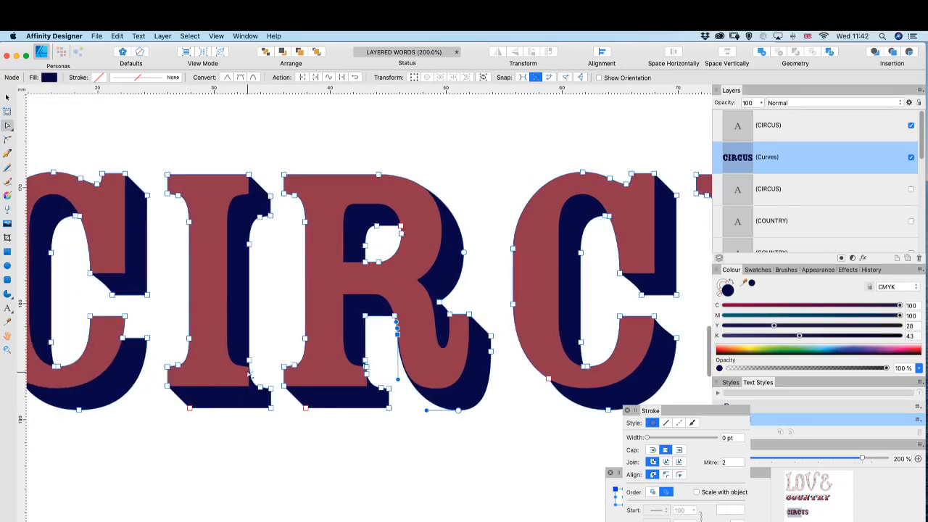
{"action": "left_click", "coordinate": [260, 387]}
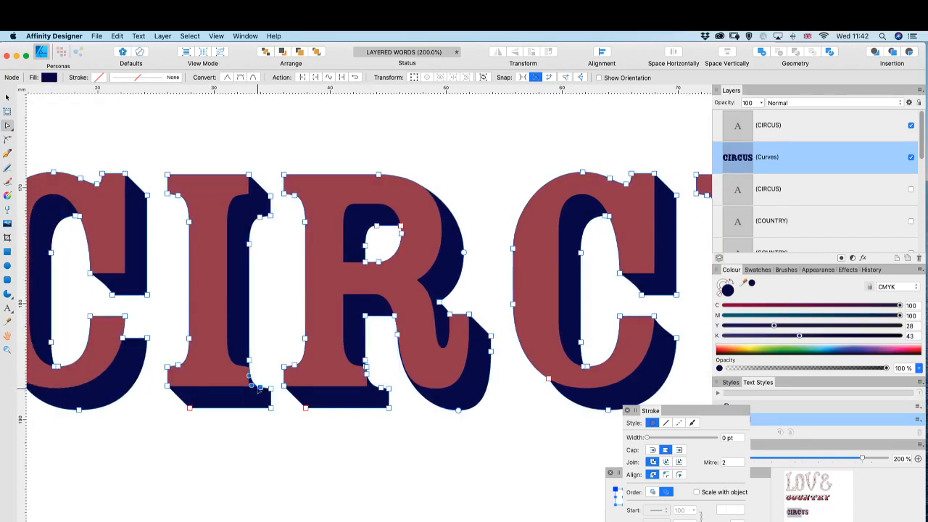
{"action": "key", "text": "Delete"}
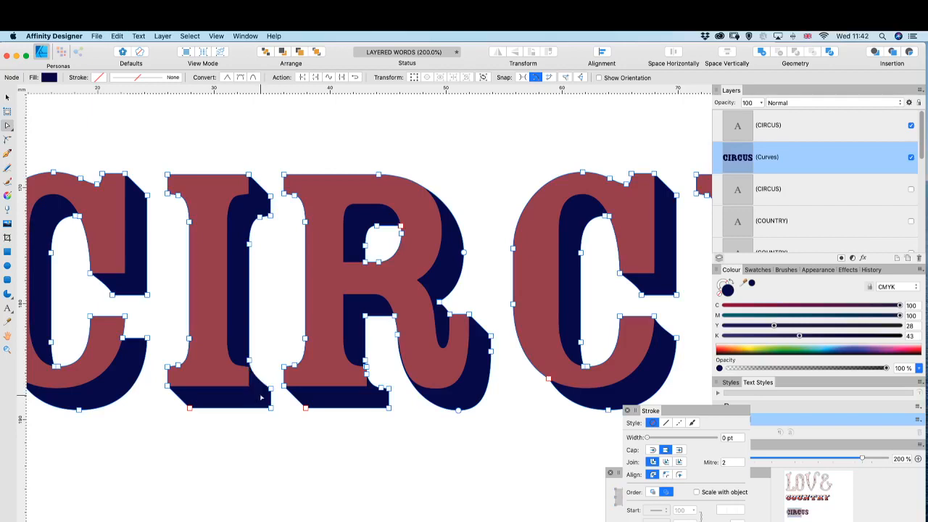
{"action": "left_click", "coordinate": [249, 366]}
{"action": "left_click", "coordinate": [276, 434]}
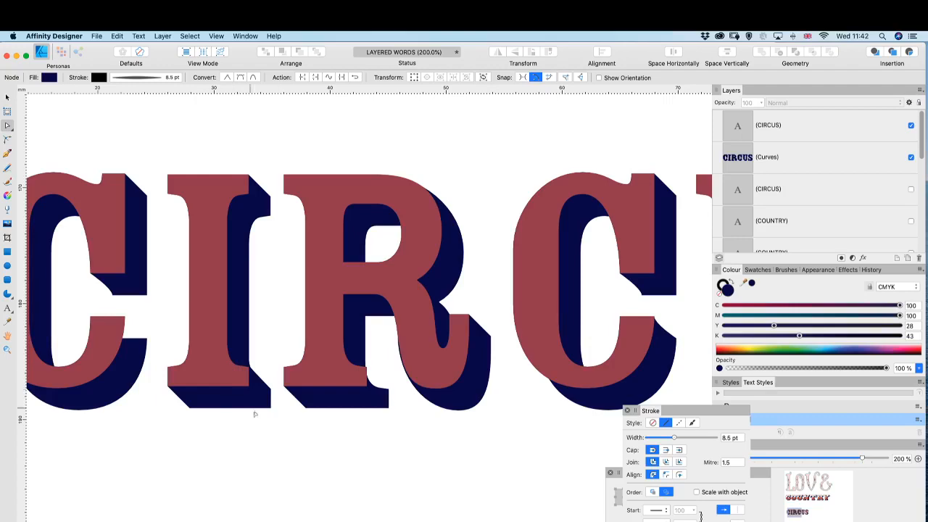
- Delete the junction node at the U's lower left and extend the neighbouring handles to form a smooth shadow curve
{"action": "scroll", "coordinate": [255, 414], "scroll_direction": "right", "scroll_amount": 15}
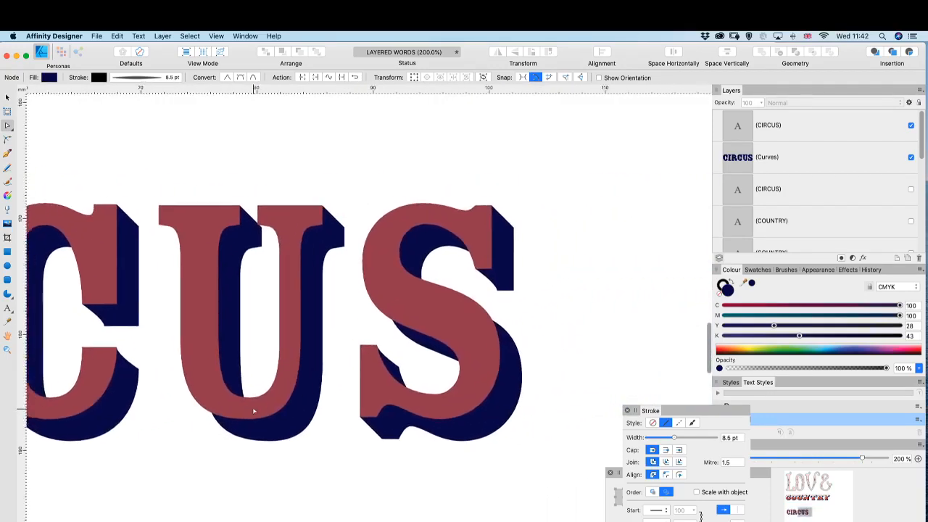
{"action": "left_click", "coordinate": [191, 433]}
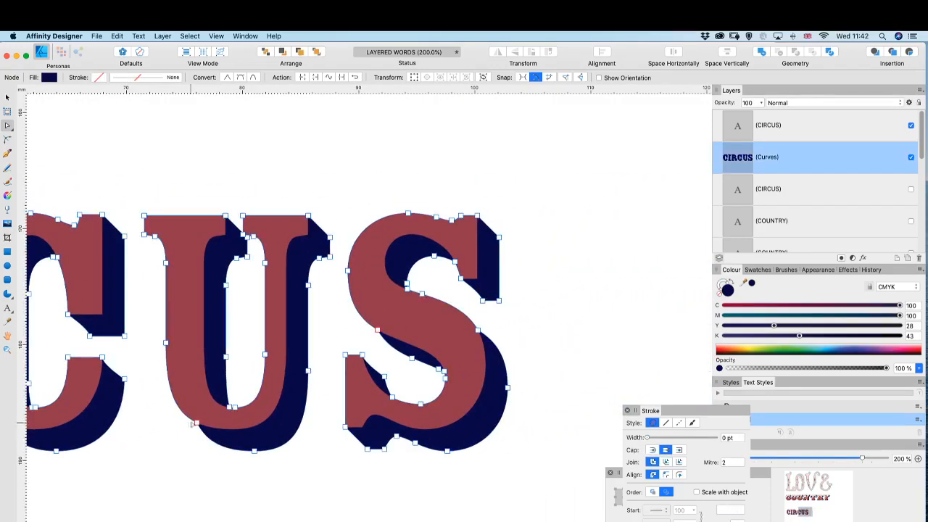
{"action": "left_click", "coordinate": [194, 423]}
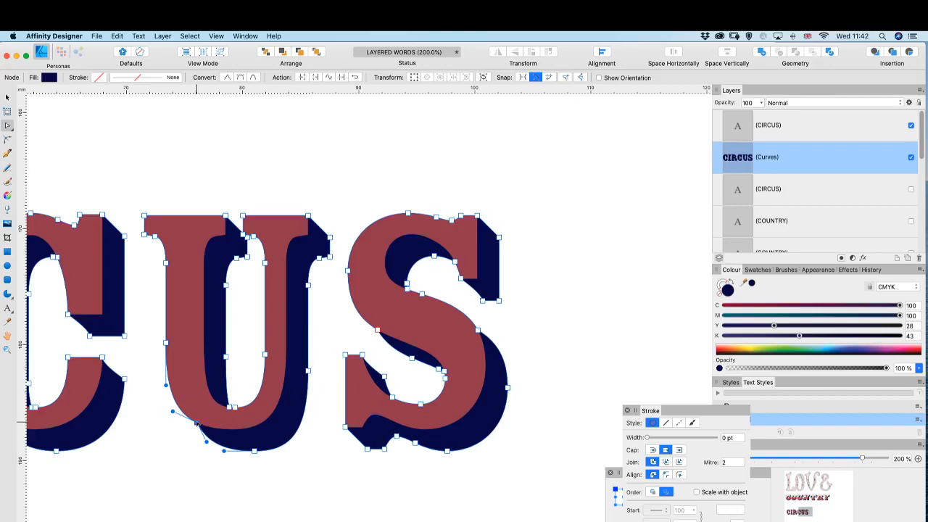
{"action": "key", "text": "Delete"}
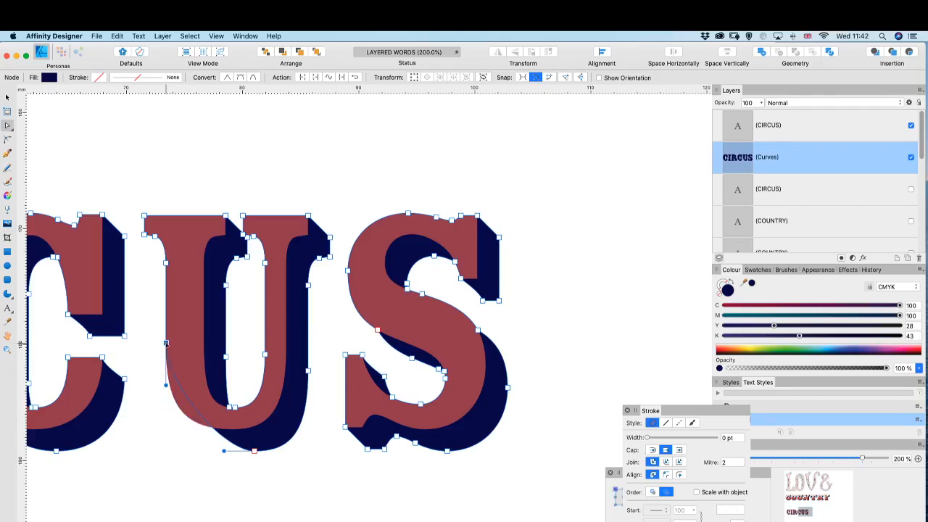
{"action": "left_click_drag", "start_coordinate": [166, 386], "coordinate": [162, 416]}
{"action": "left_click_drag", "start_coordinate": [224, 451], "coordinate": [196, 451]}
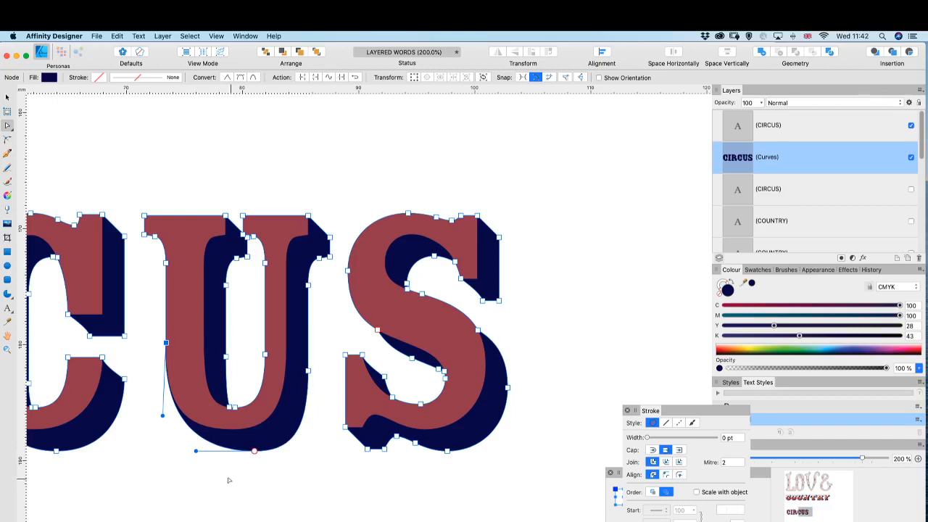
{"action": "left_click", "coordinate": [236, 477]}
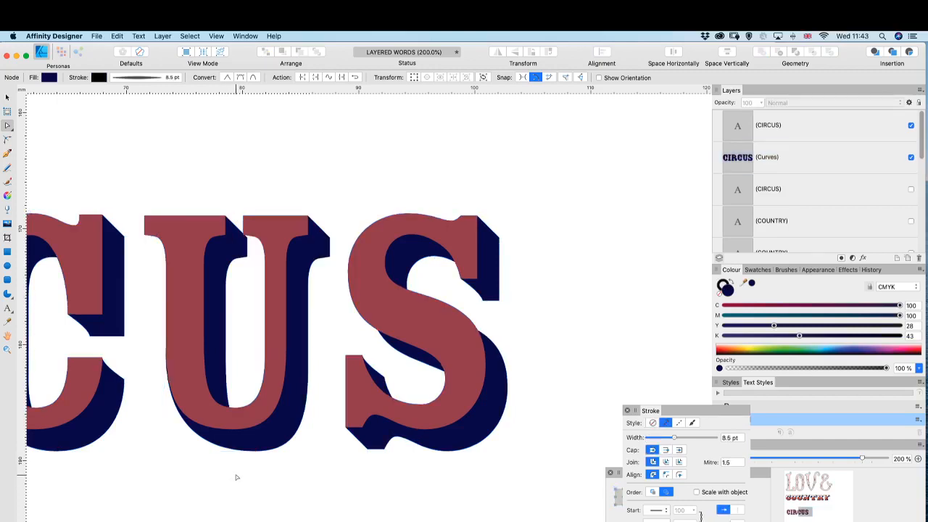
- Show the ornate navy CIRCUS text above the red version for comparison
{"action": "key", "text": "super+minus"}
{"action": "key", "text": "super+minus"}
{"action": "key", "text": "super+minus"}
{"action": "scroll", "coordinate": [240, 476], "scroll_direction": "left", "scroll_amount": 4}
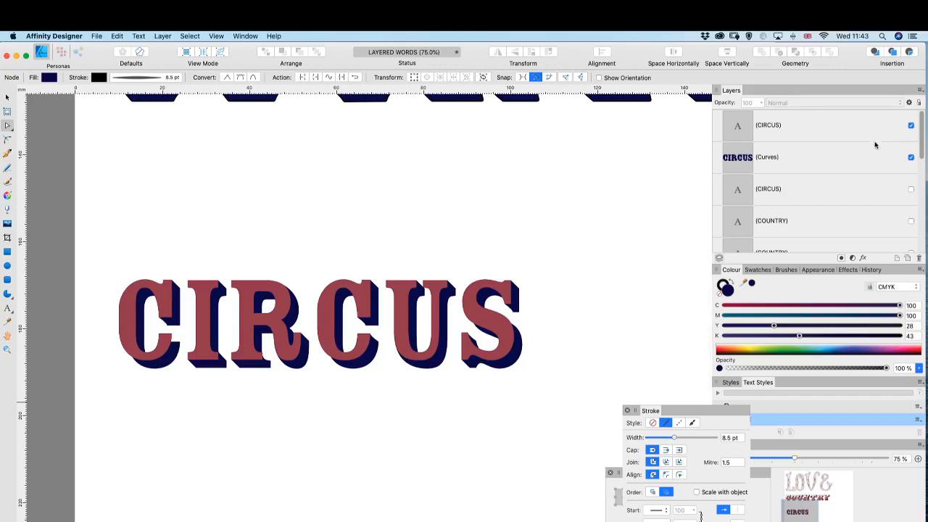
{"action": "left_click", "coordinate": [911, 189]}
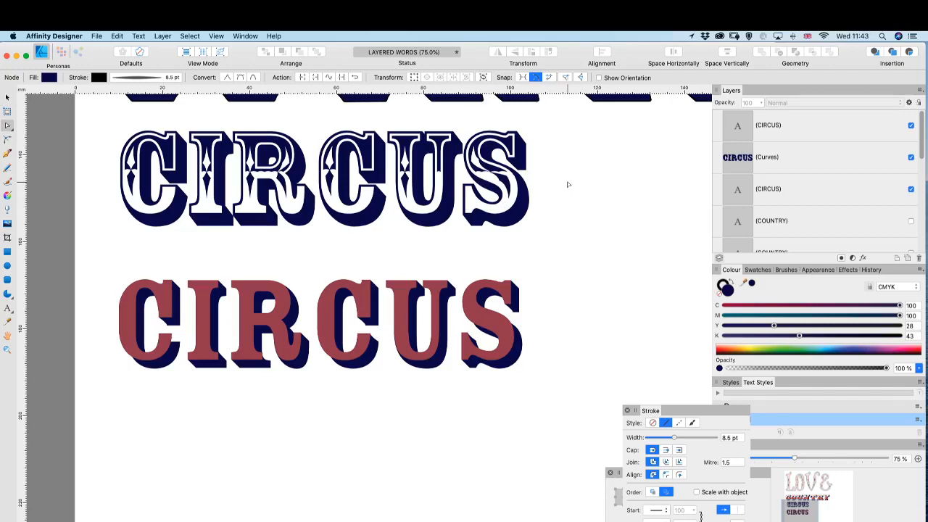
{"action": "key", "text": "super+equal"}
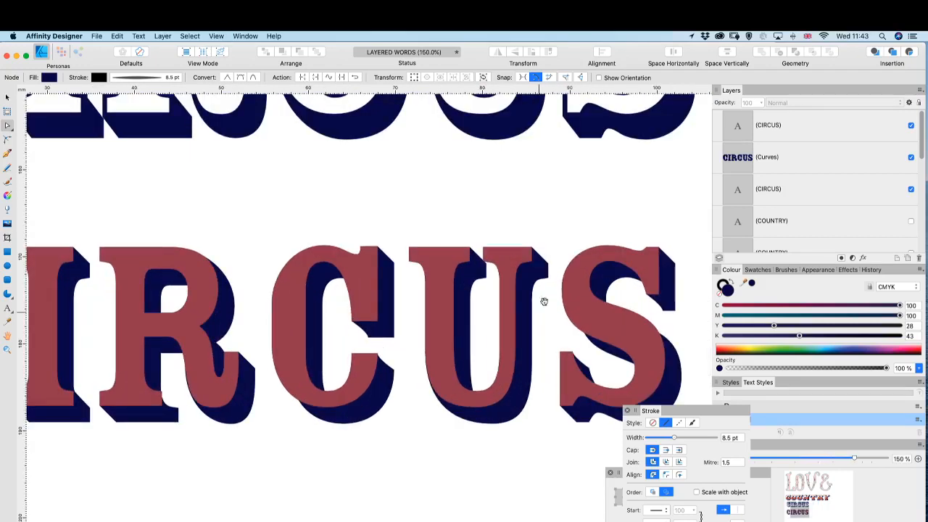
- Give the red CIRCUS text a 2 pt outline in the same navy as the block shadow
{"action": "left_click_drag", "start_coordinate": [642, 341], "coordinate": [543, 315]}
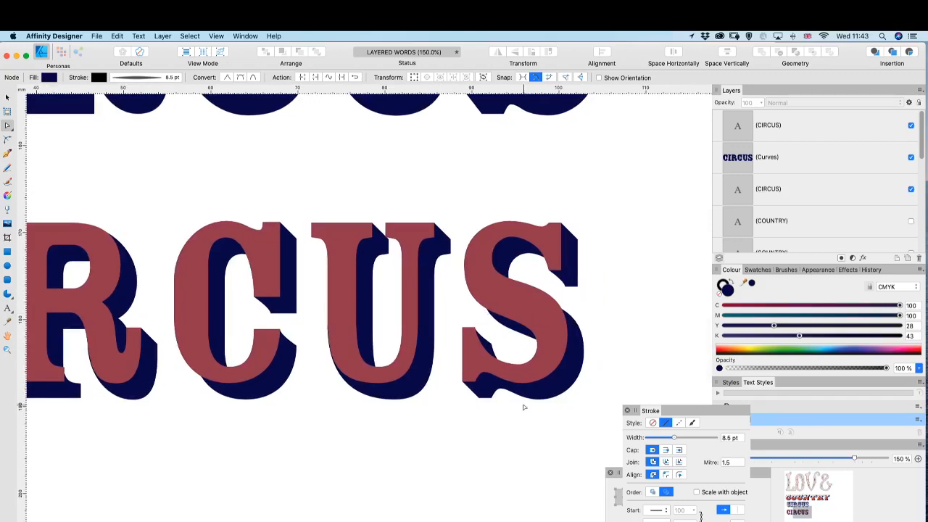
{"action": "key", "text": "v"}
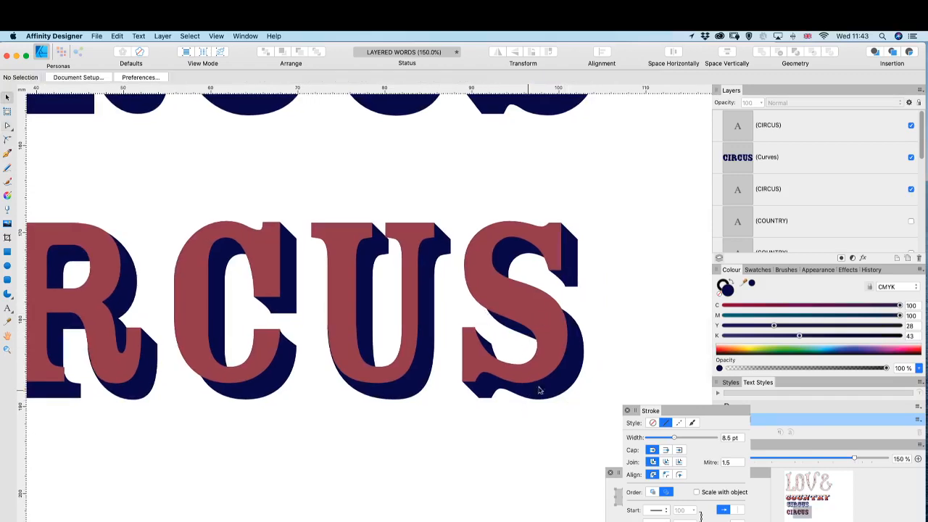
{"action": "left_click", "coordinate": [551, 314]}
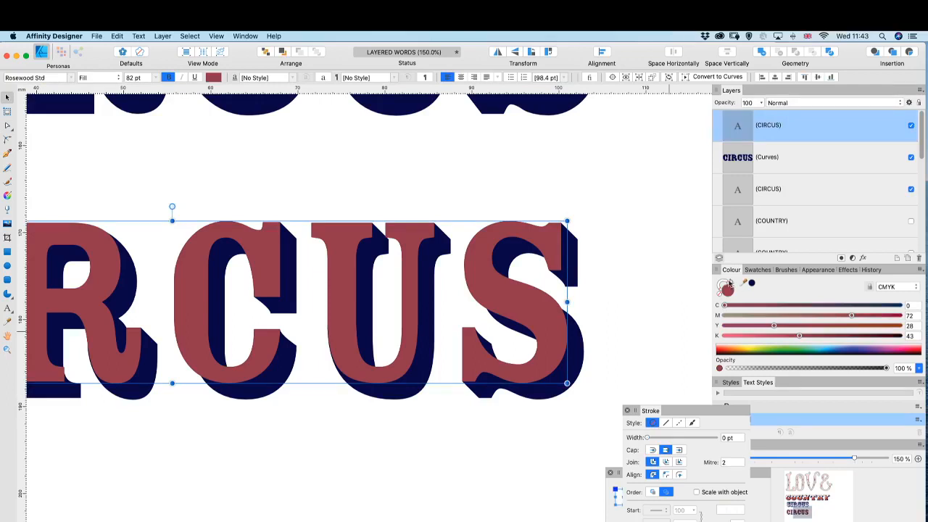
{"action": "left_click", "coordinate": [722, 284]}
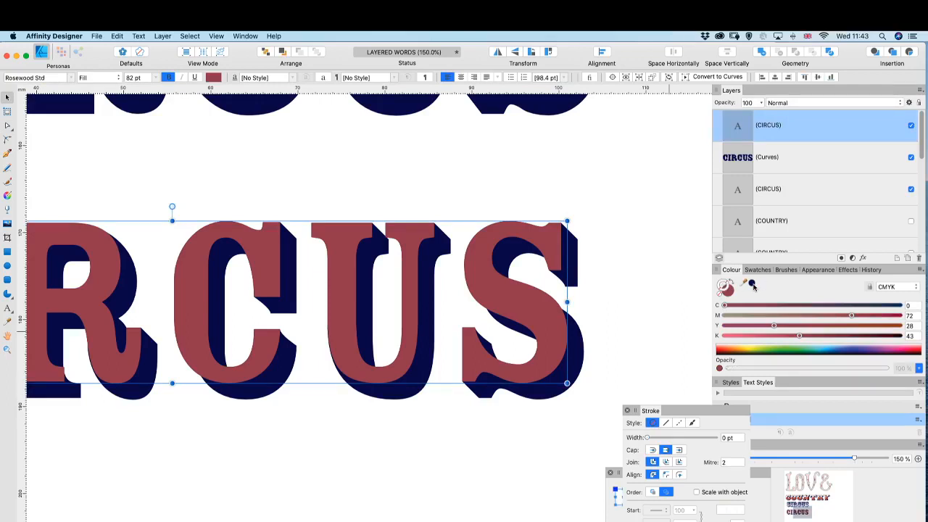
{"action": "left_click", "coordinate": [752, 284]}
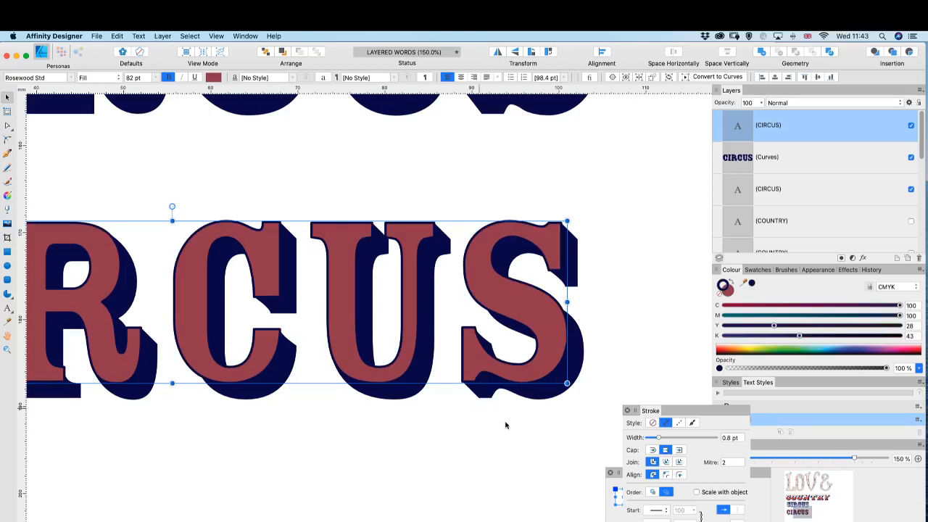
{"action": "left_click_drag", "start_coordinate": [665, 440], "coordinate": [664, 438]}
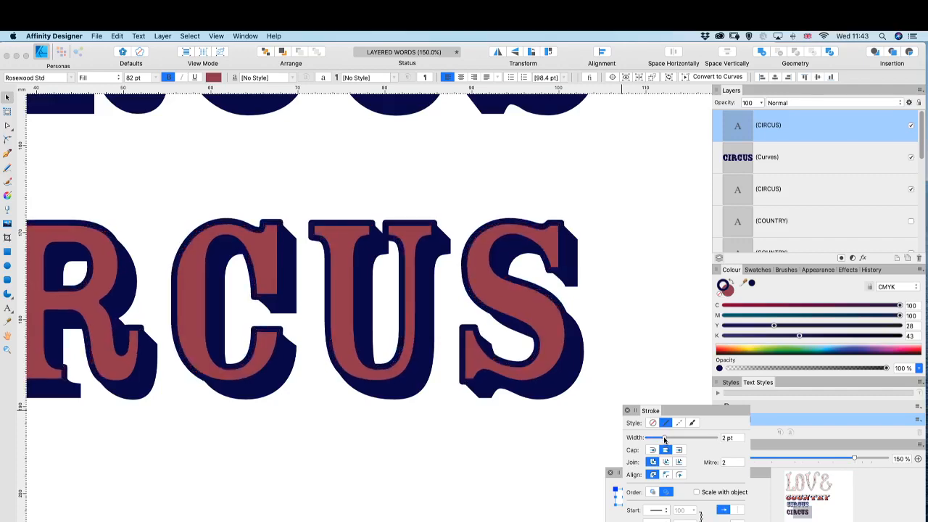
- Compare the outlined text with the ornate CIRCUS above and set its outline to sharp mitre joins
{"action": "scroll", "coordinate": [474, 360], "scroll_direction": "up", "scroll_amount": 4}
{"action": "left_click", "coordinate": [476, 453]}
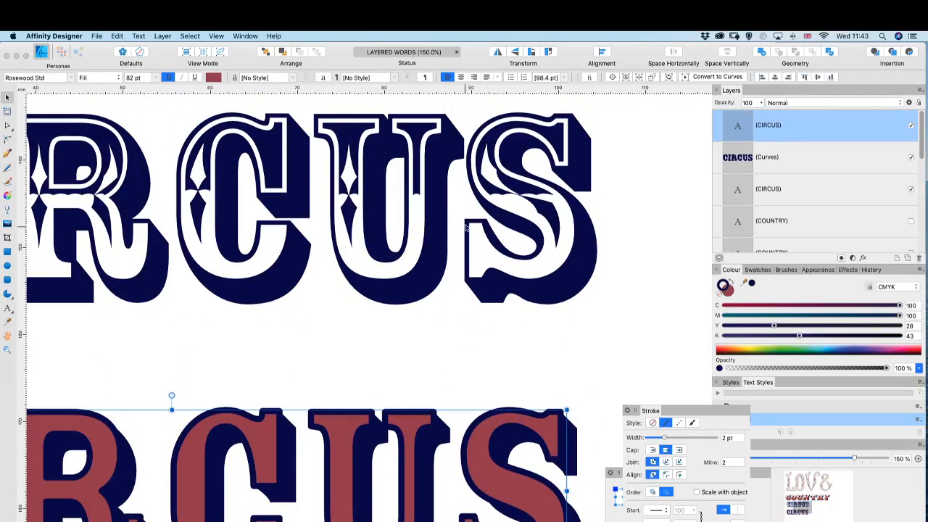
{"action": "left_click", "coordinate": [680, 463]}
{"action": "scroll", "coordinate": [355, 430], "scroll_direction": "down", "scroll_amount": 5}
{"action": "scroll", "coordinate": [355, 430], "scroll_direction": "down", "scroll_amount": 1}
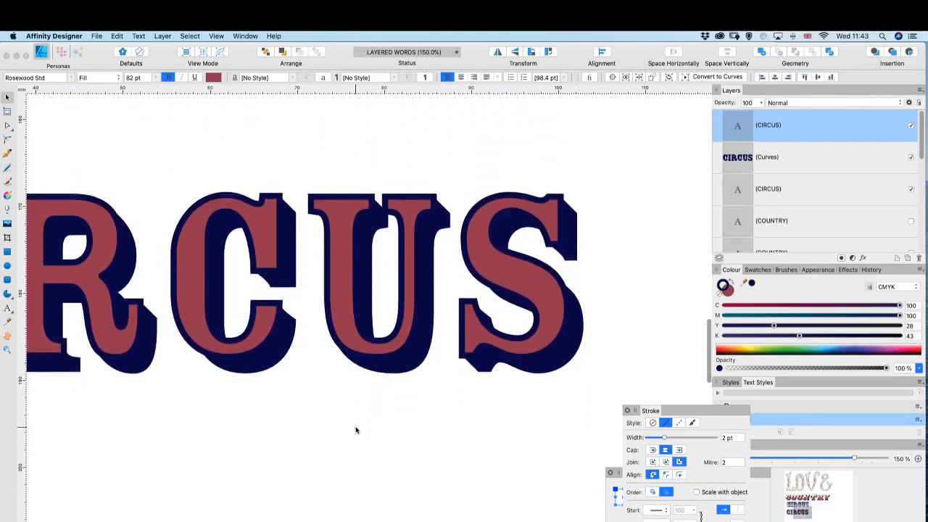
- Try to expand the stroke of the red CIRCUS text while it is still live text
{"action": "left_click", "coordinate": [162, 35]}
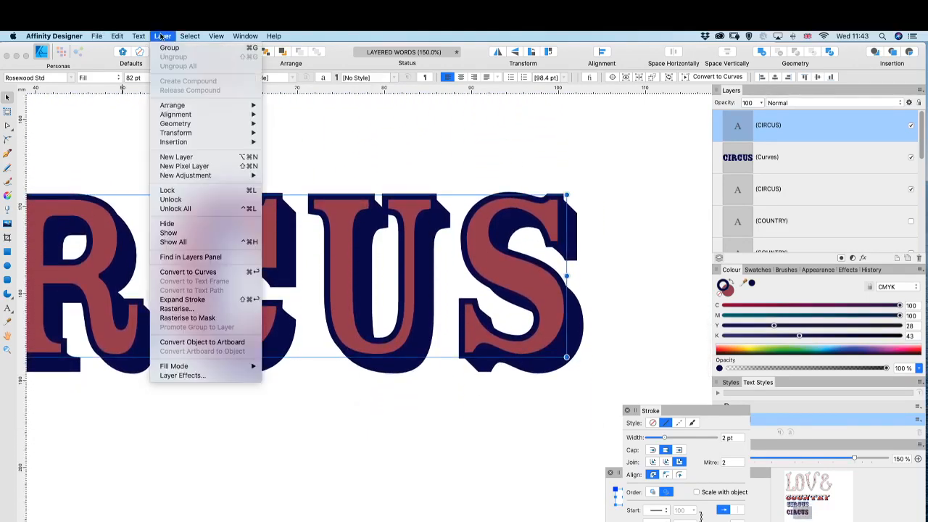
{"action": "left_click", "coordinate": [198, 301]}
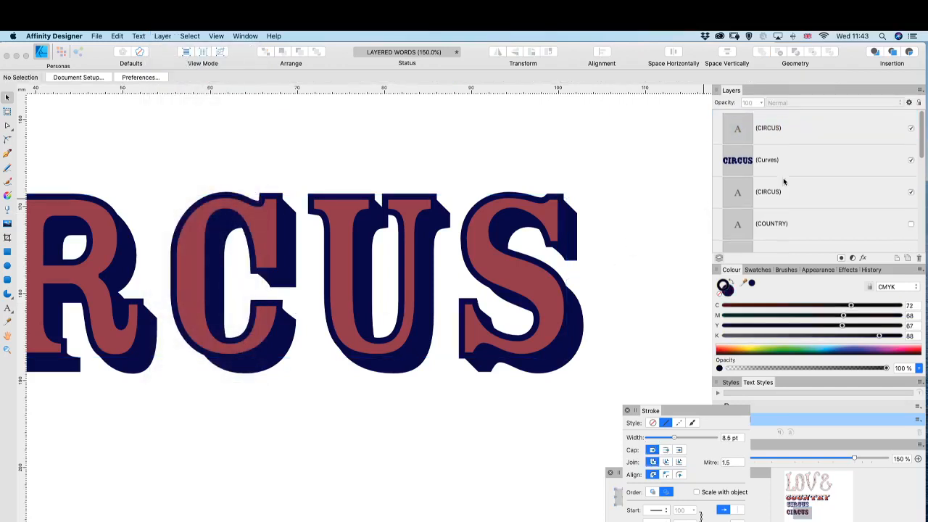
{"action": "scroll", "coordinate": [766, 203], "scroll_direction": "down", "scroll_amount": 5}
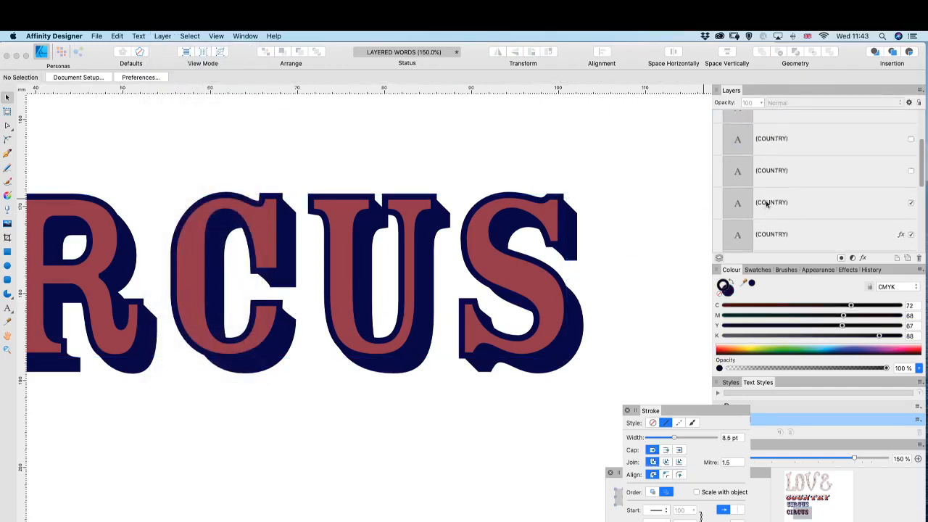
{"action": "scroll", "coordinate": [766, 201], "scroll_direction": "up", "scroll_amount": 5}
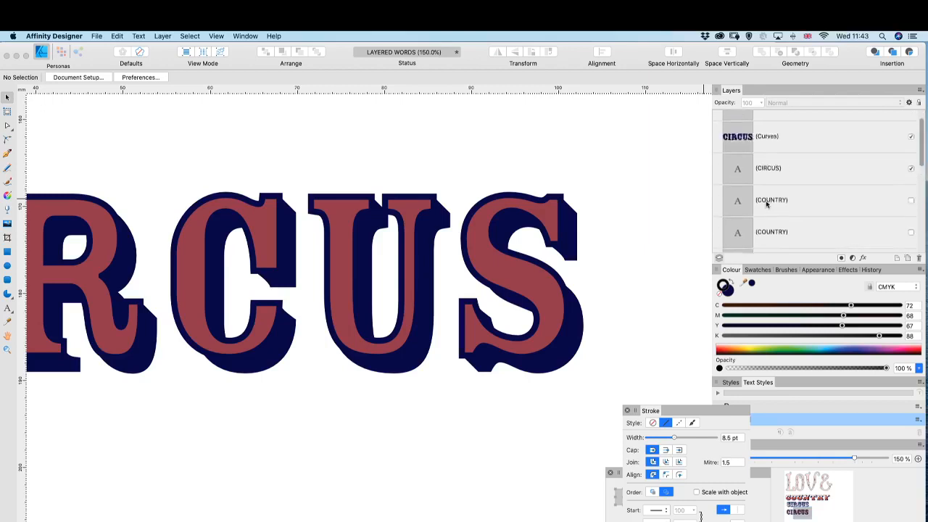
- Convert the red CIRCUS text to curves
{"action": "left_click", "coordinate": [479, 212]}
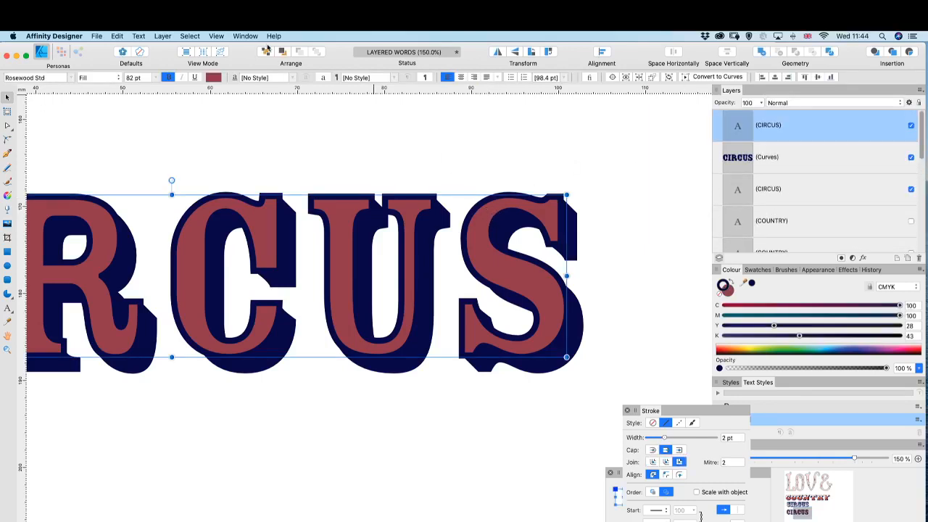
{"action": "left_click", "coordinate": [164, 36]}
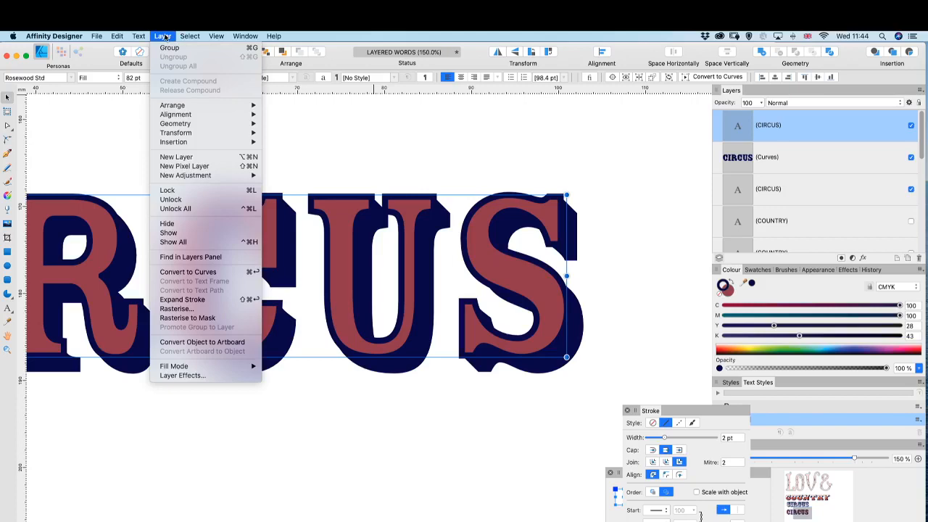
{"action": "key", "text": "super+g"}
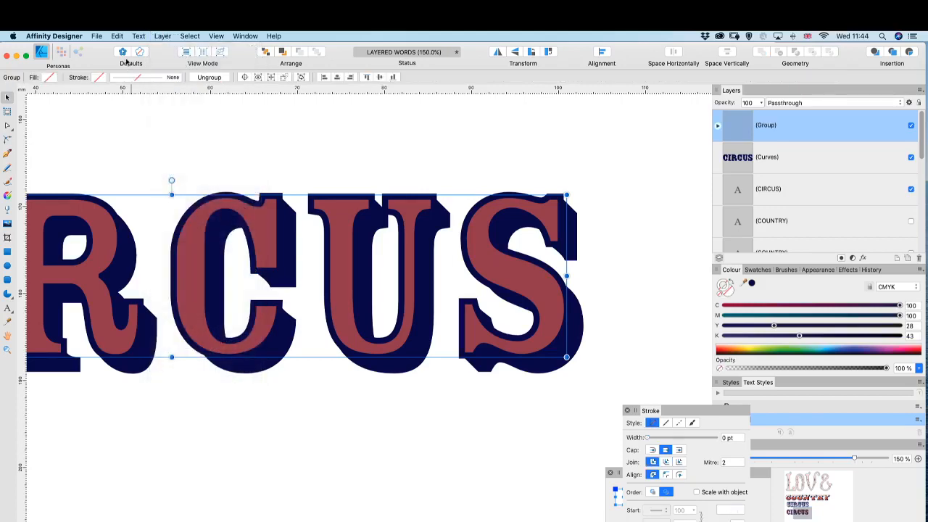
- Try to expand the stroke on the whole group of letter curves and examine the group's contents
{"action": "left_click", "coordinate": [164, 36]}
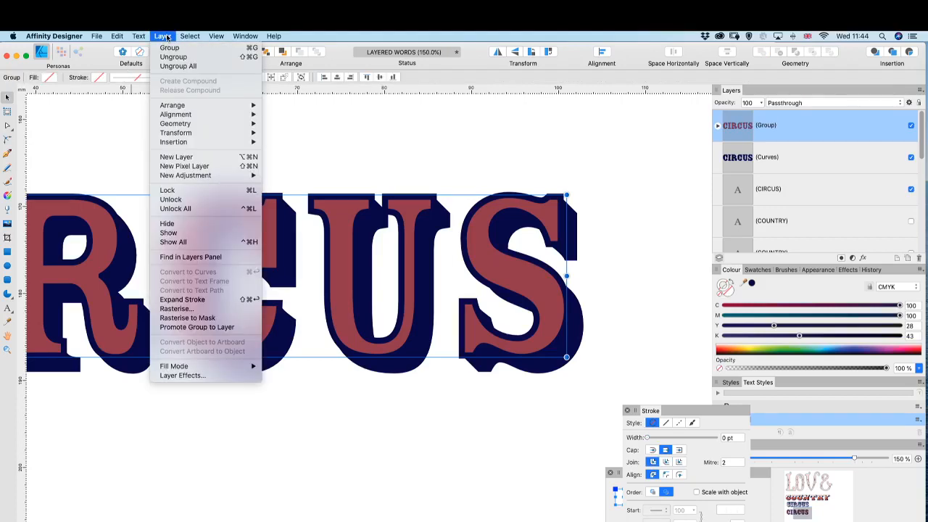
{"action": "left_click", "coordinate": [197, 300]}
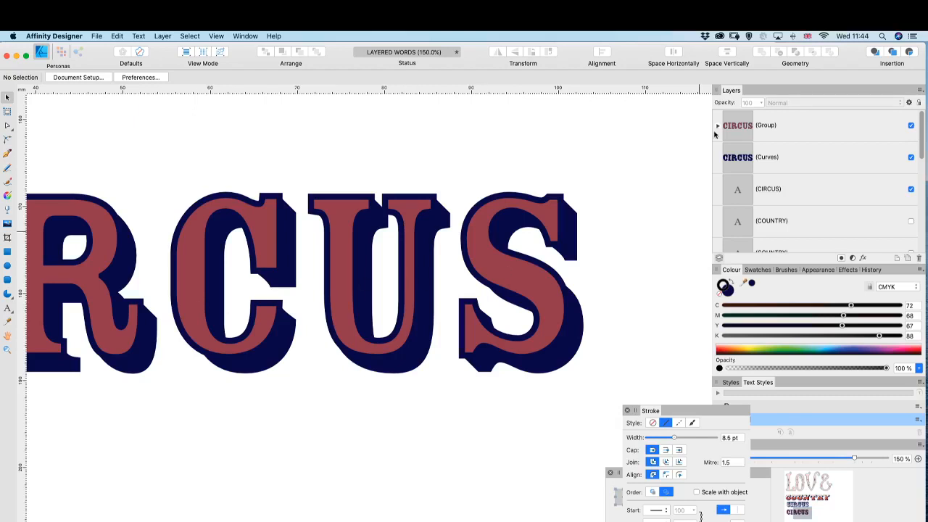
{"action": "left_click", "coordinate": [719, 126]}
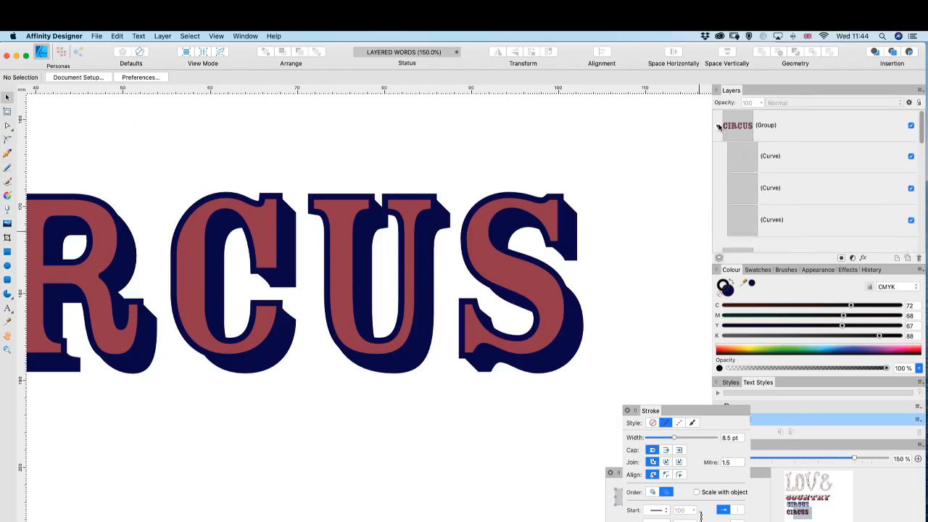
{"action": "left_click", "coordinate": [790, 164]}
{"action": "scroll", "coordinate": [783, 228], "scroll_direction": "down", "scroll_amount": 5}
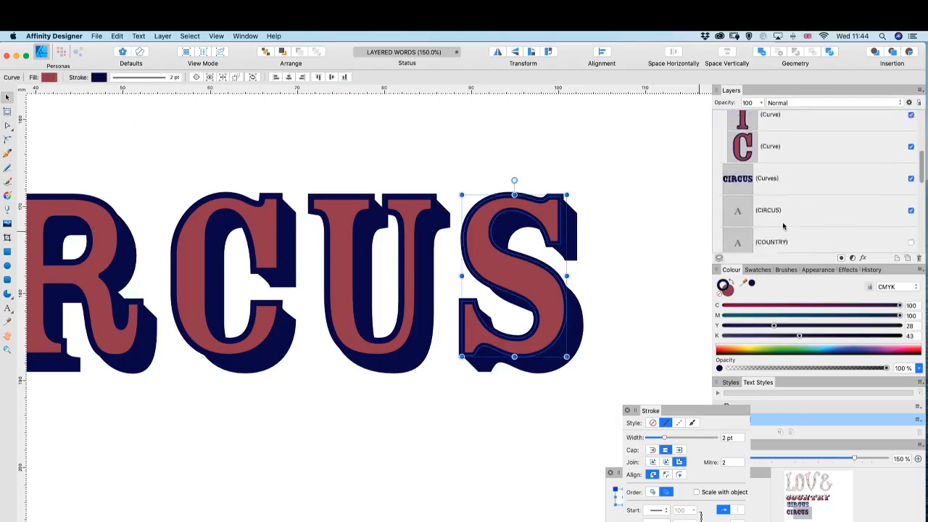
{"action": "scroll", "coordinate": [775, 188], "scroll_direction": "up", "scroll_amount": 5}
- Ungroup the six red letter curves and merge them into one shape with the Add operation
{"action": "left_click", "coordinate": [771, 128]}
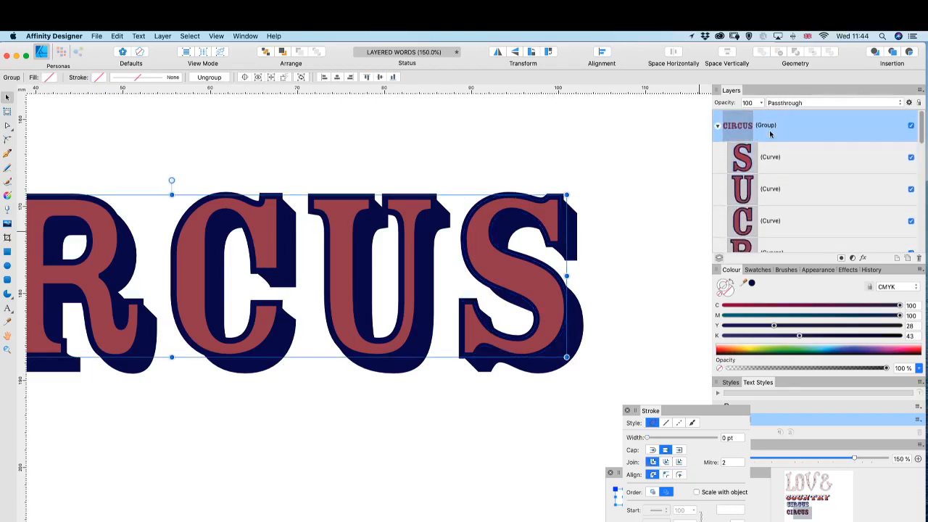
{"action": "key", "text": "super+shift+g"}
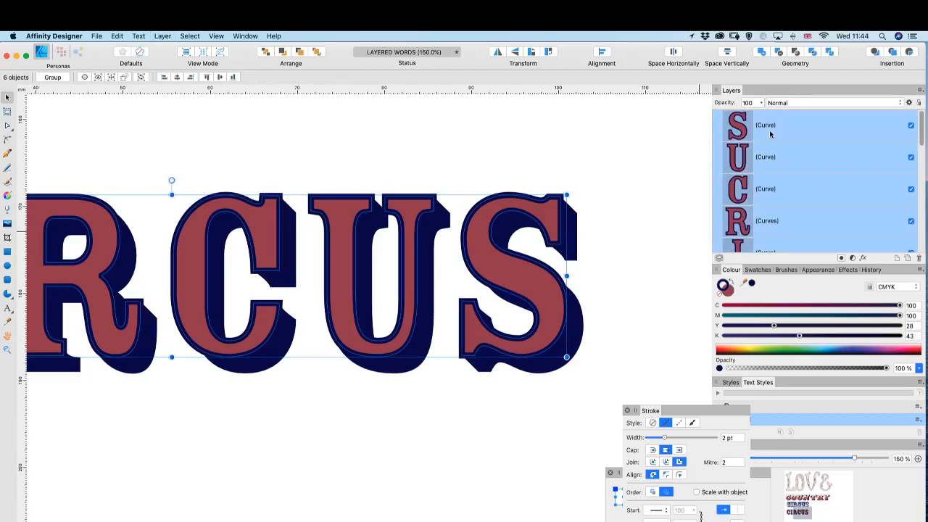
{"action": "left_click", "coordinate": [762, 52]}
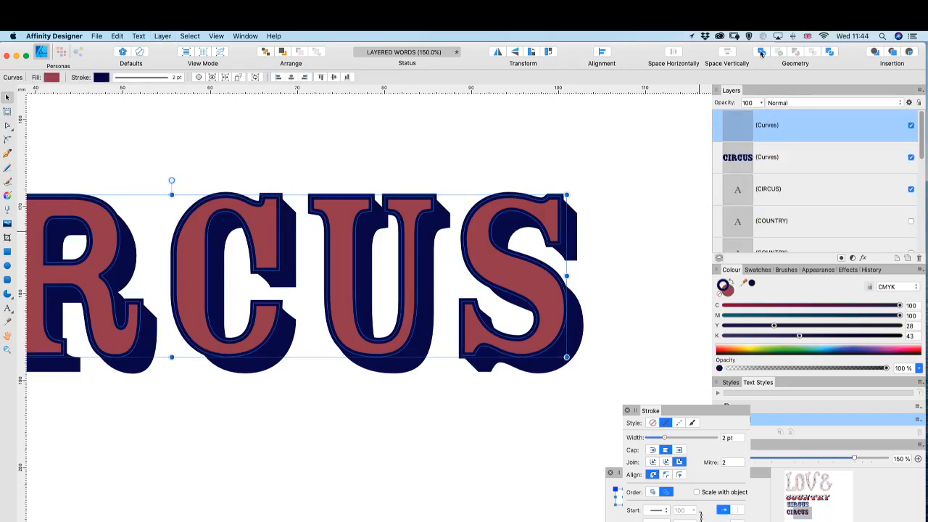
- Expand the merged lettering's stroke into its own navy outline shape and hide the red fill layer
{"action": "left_click", "coordinate": [159, 36]}
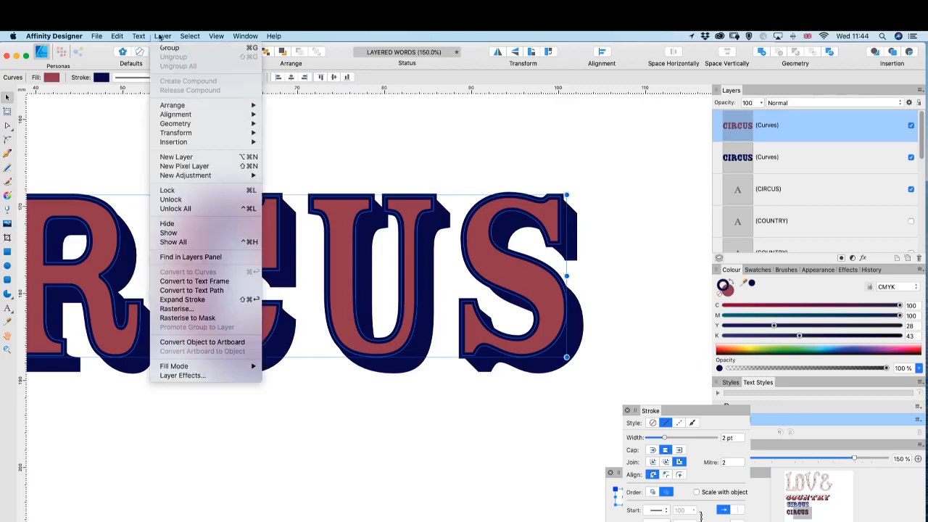
{"action": "left_click", "coordinate": [219, 301]}
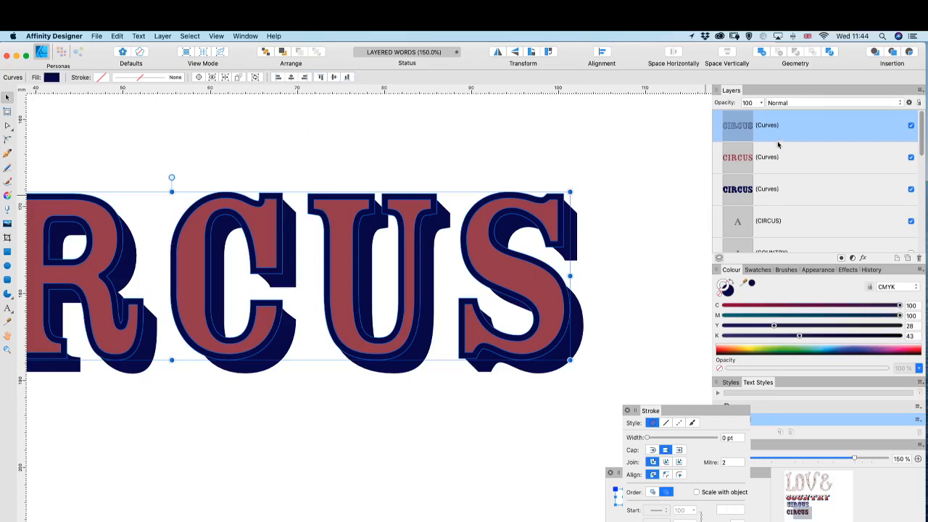
{"action": "left_click", "coordinate": [911, 157]}
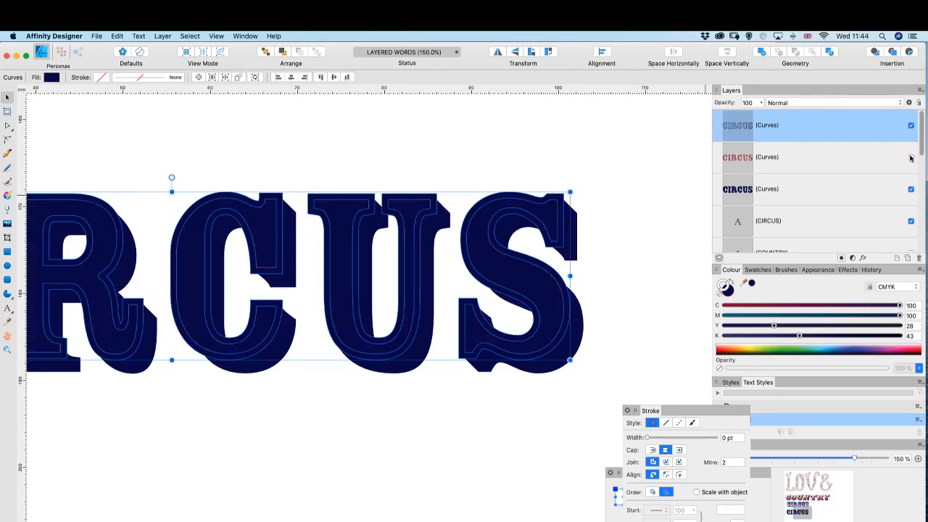
- Duplicate the expanded outline, hide the upper copy, and add the other one to the navy block shadow
{"action": "key", "text": "super+j"}
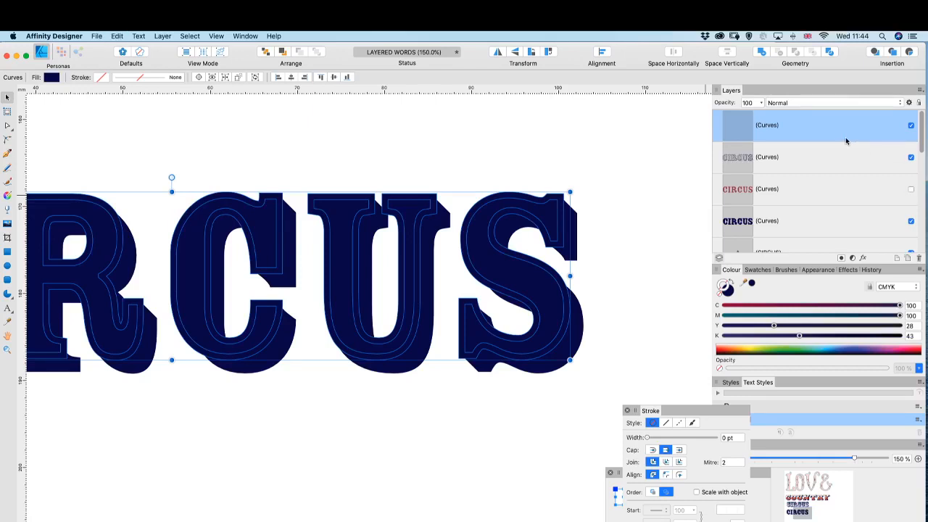
{"action": "left_click", "coordinate": [775, 167]}
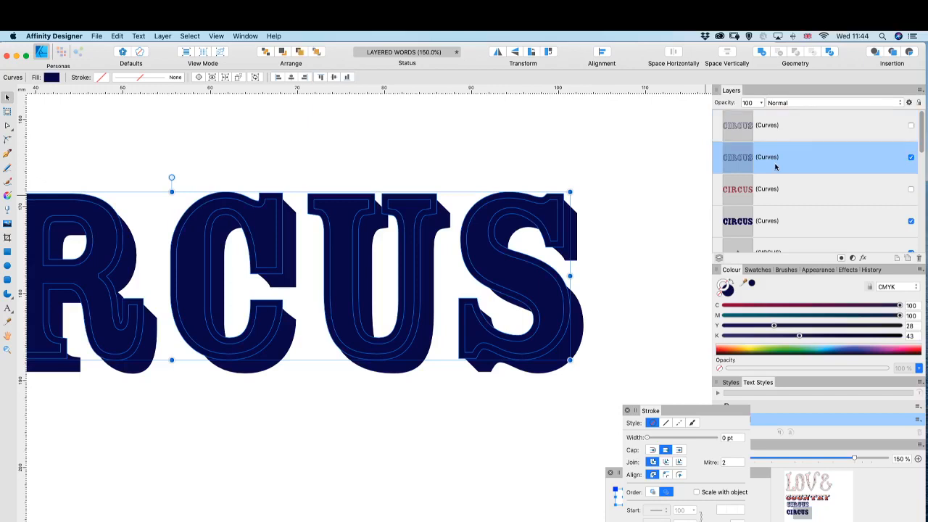
{"action": "left_click", "coordinate": [772, 225], "text": "super"}
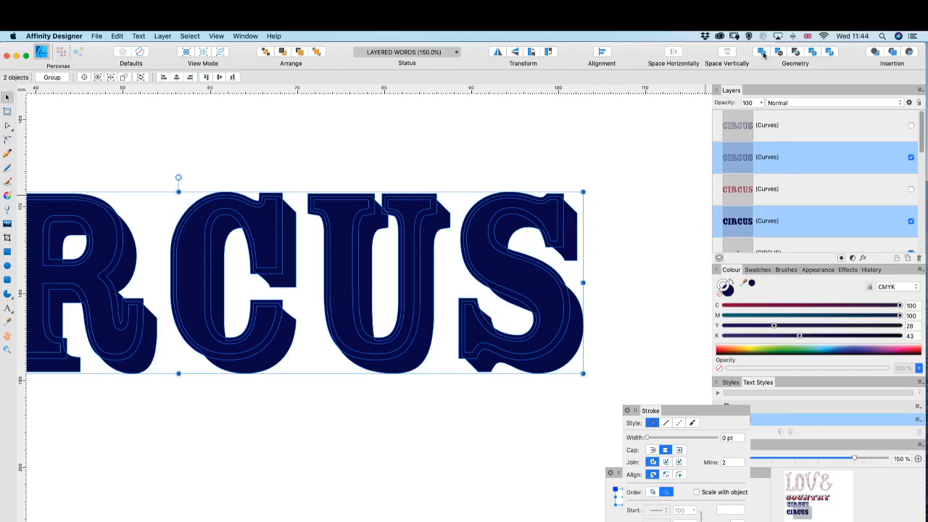
{"action": "left_click", "coordinate": [762, 53]}
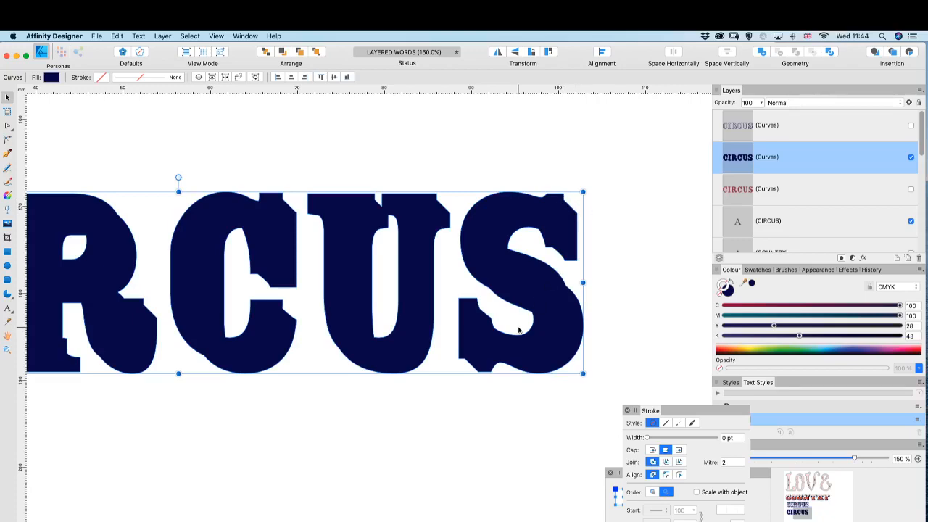
- Delete the notch node at the S's upper right corner so the merged shadow edge runs straight
{"action": "scroll", "coordinate": [519, 330], "scroll_direction": "up", "scroll_amount": 3}
{"action": "scroll", "coordinate": [518, 330], "scroll_direction": "up", "scroll_amount": 3}
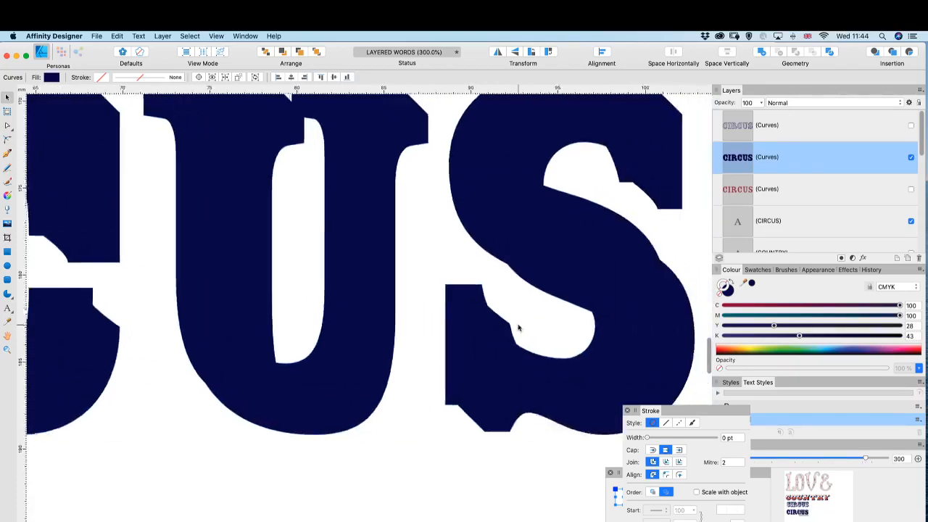
{"action": "scroll", "coordinate": [517, 328], "scroll_direction": "up", "scroll_amount": 4}
{"action": "scroll", "coordinate": [516, 327], "scroll_direction": "right", "scroll_amount": 3}
{"action": "key", "text": "a"}
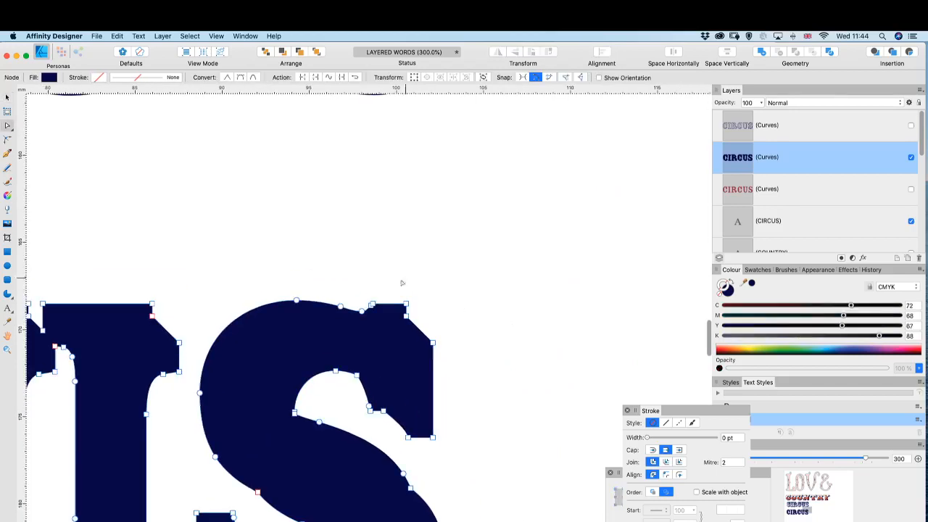
{"action": "left_click", "coordinate": [407, 316]}
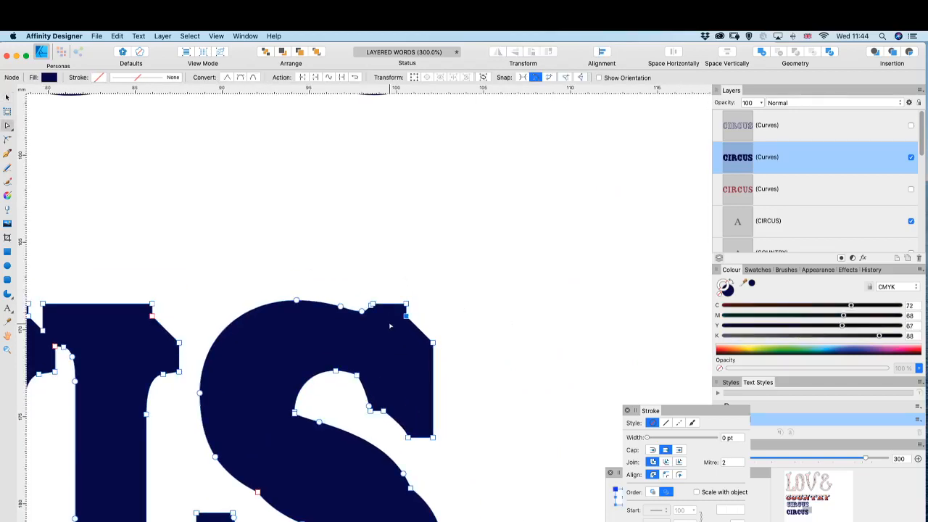
{"action": "key", "text": "Delete"}
- Delete the extra node on the lower edge of the S's upper serif, inside its upper opening
{"action": "scroll", "coordinate": [397, 330], "scroll_direction": "down", "scroll_amount": 5}
{"action": "scroll", "coordinate": [397, 330], "scroll_direction": "left", "scroll_amount": 2}
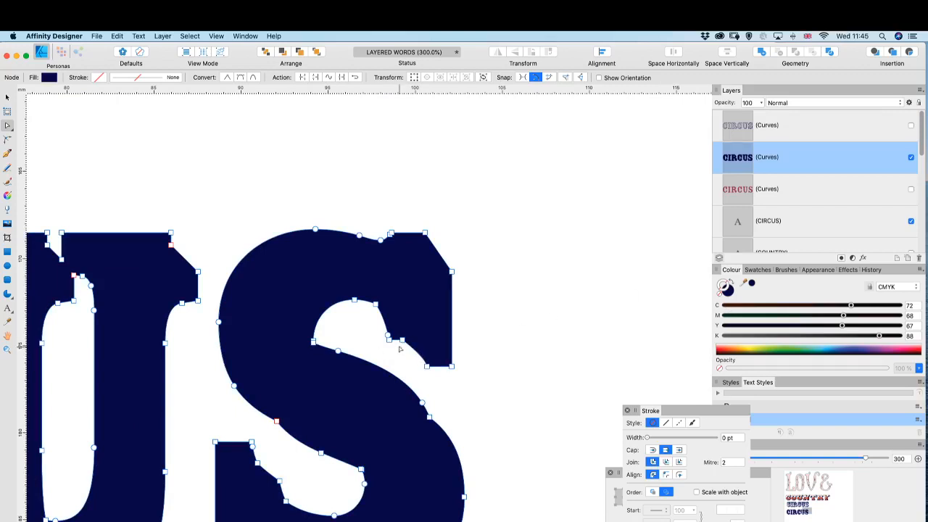
{"action": "left_click", "coordinate": [401, 340]}
{"action": "key", "text": "Delete"}
{"action": "scroll", "coordinate": [399, 338], "scroll_direction": "down", "scroll_amount": 5}
{"action": "scroll", "coordinate": [314, 315], "scroll_direction": "left", "scroll_amount": 3}
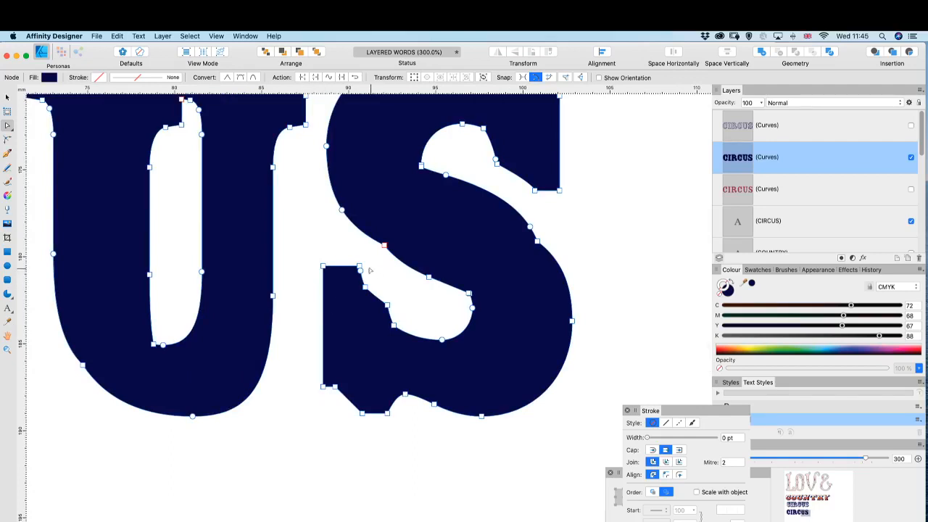
{"action": "key", "text": "super+1"}
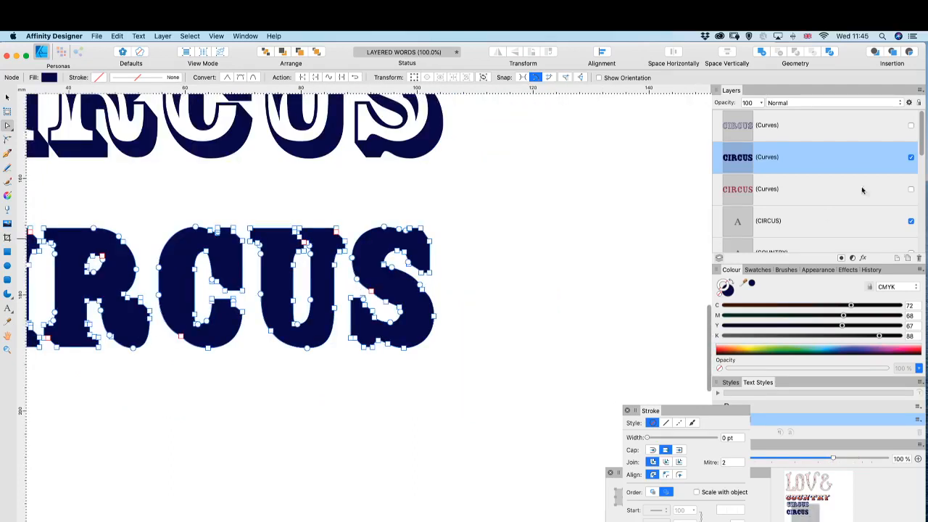
- Show the red CIRCUS fill layer and move the navy block shadow layer directly below it
{"action": "left_click", "coordinate": [911, 189]}
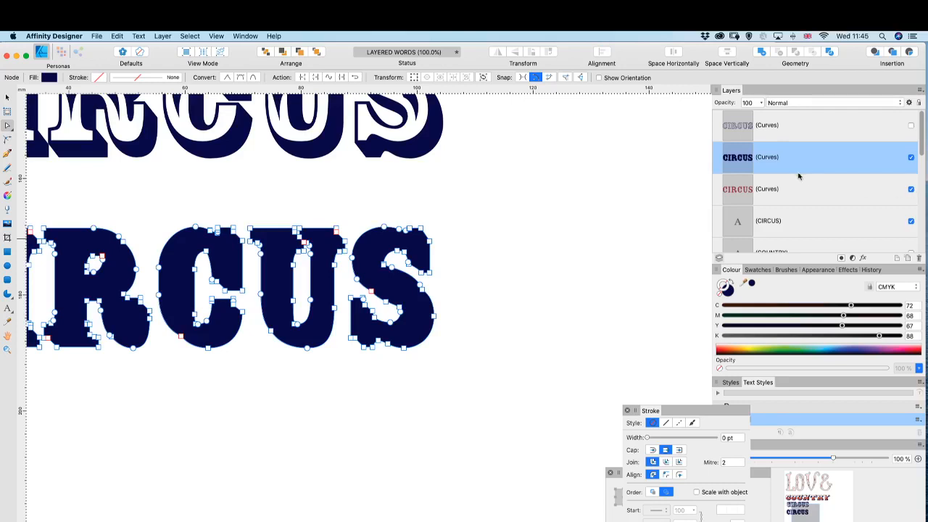
{"action": "left_click_drag", "start_coordinate": [794, 162], "coordinate": [747, 207]}
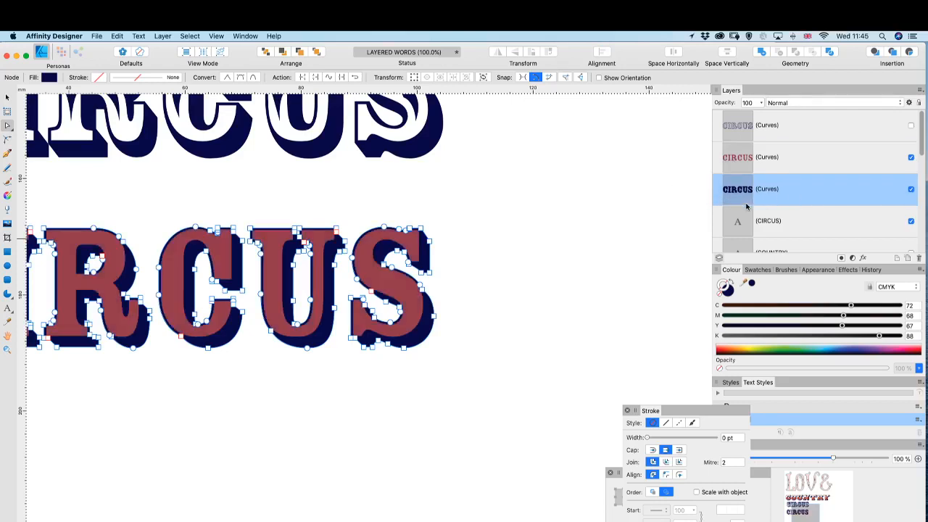
- Delete the extra shadow node on the underside of the S's diagonal and lengthen the neighbouring node's handle to smooth the curve
{"action": "key", "text": "super+4"}
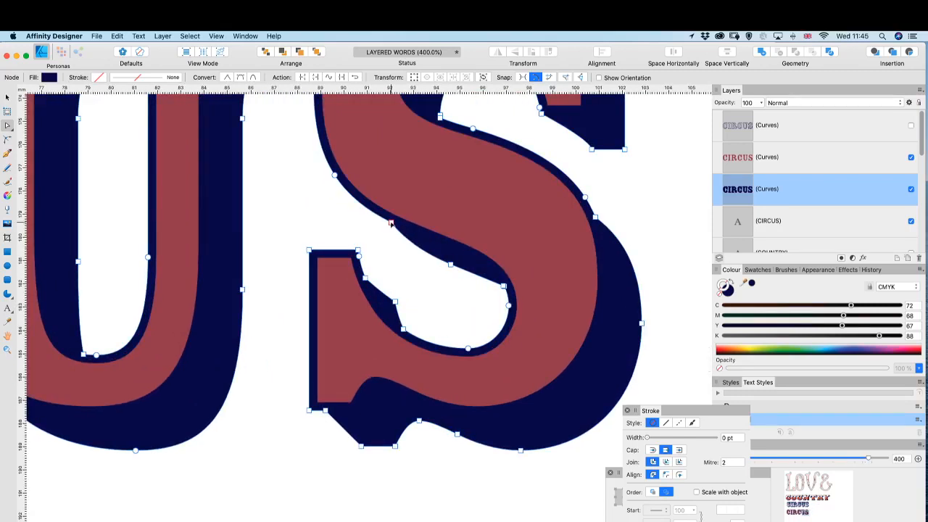
{"action": "key", "text": "Delete"}
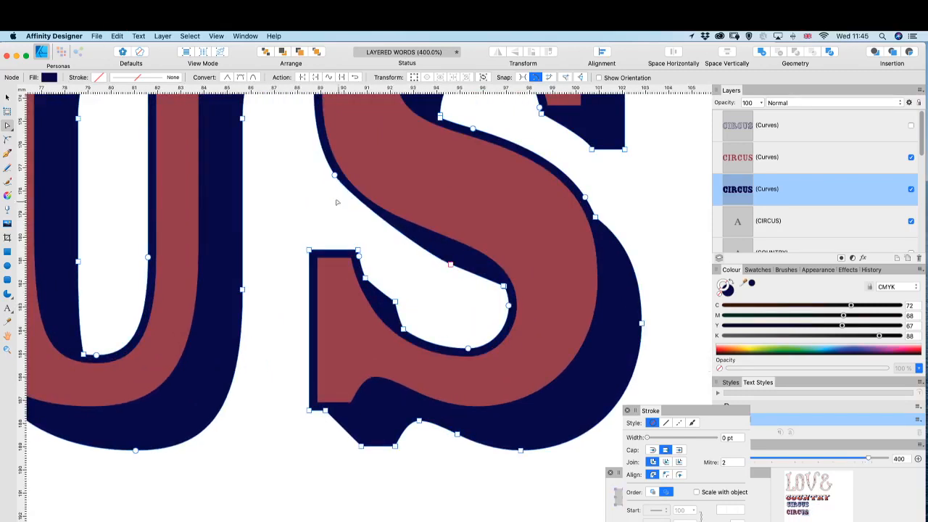
{"action": "left_click", "coordinate": [334, 175]}
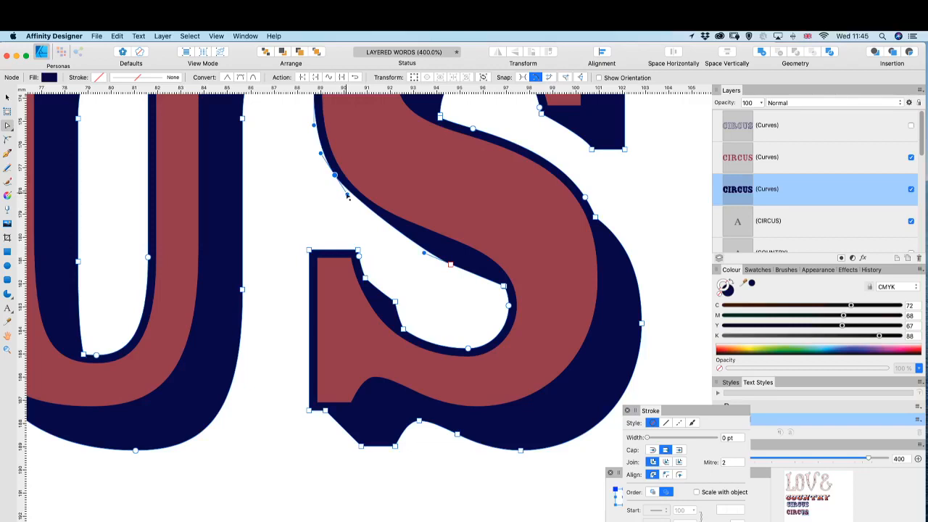
{"action": "left_click_drag", "start_coordinate": [347, 198], "coordinate": [356, 216]}
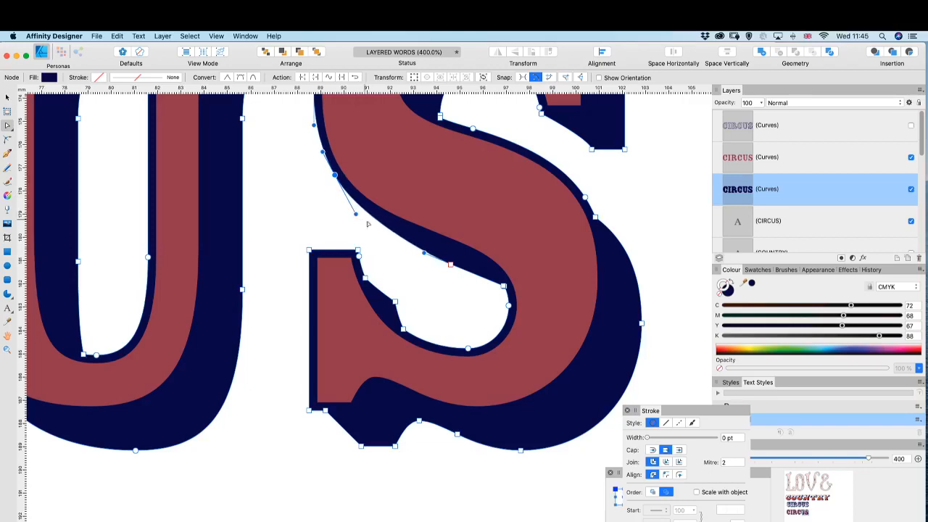
- Delete the two extra shadow nodes beside the S's lower-left serif top and the notch node at that serif's bottom left corner
{"action": "left_click", "coordinate": [364, 275]}
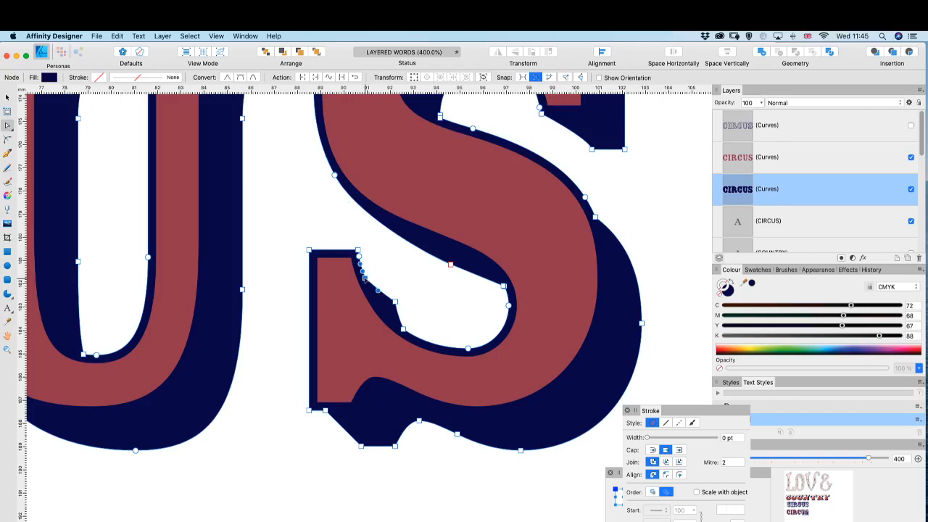
{"action": "key", "text": "BackSpace"}
{"action": "key", "text": "BackSpace"}
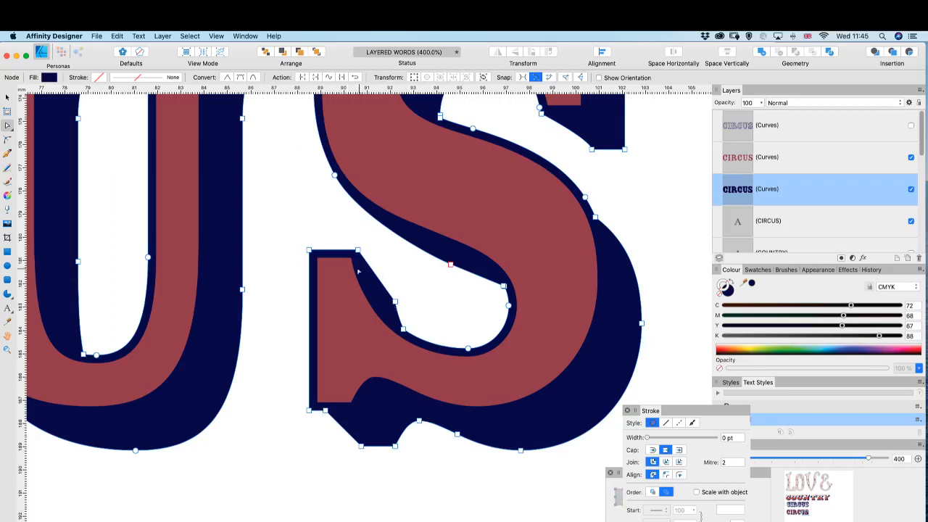
{"action": "scroll", "coordinate": [384, 297], "scroll_direction": "up", "scroll_amount": 5}
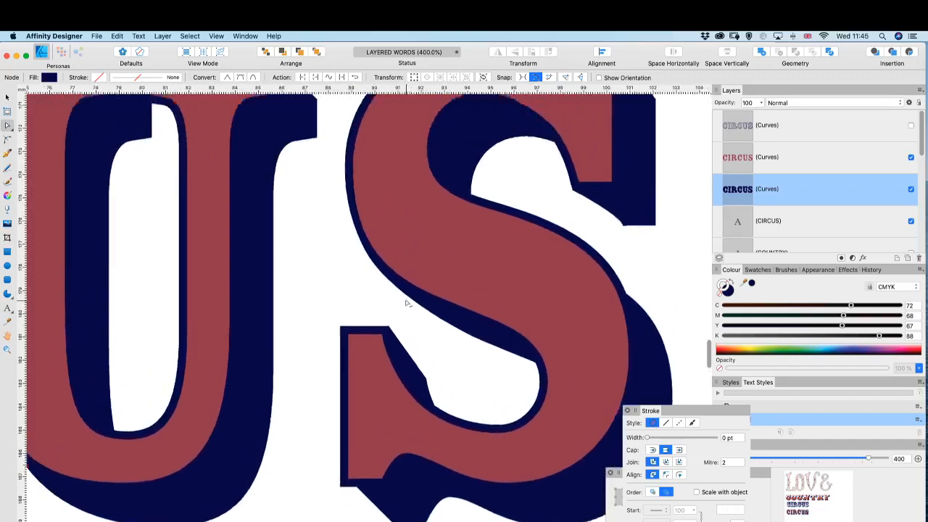
{"action": "scroll", "coordinate": [407, 303], "scroll_direction": "down", "scroll_amount": 5}
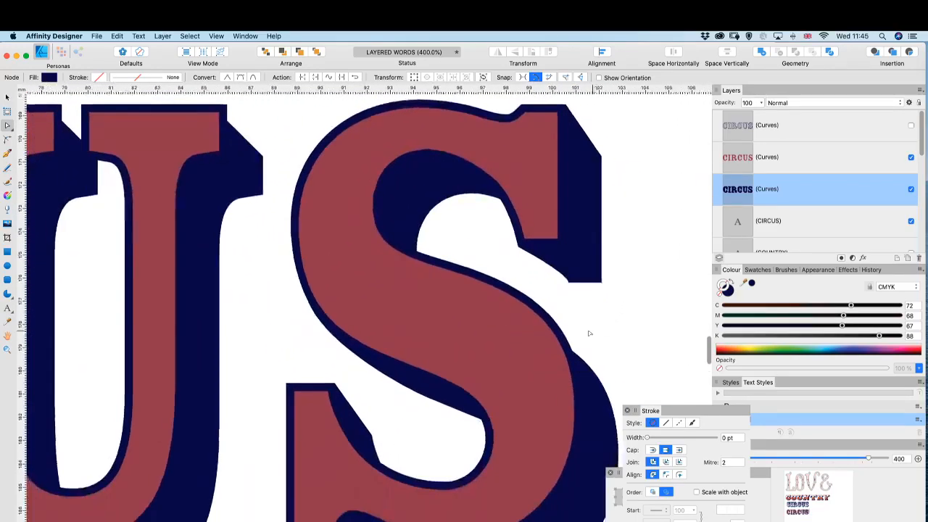
{"action": "scroll", "coordinate": [517, 327], "scroll_direction": "down", "scroll_amount": 5}
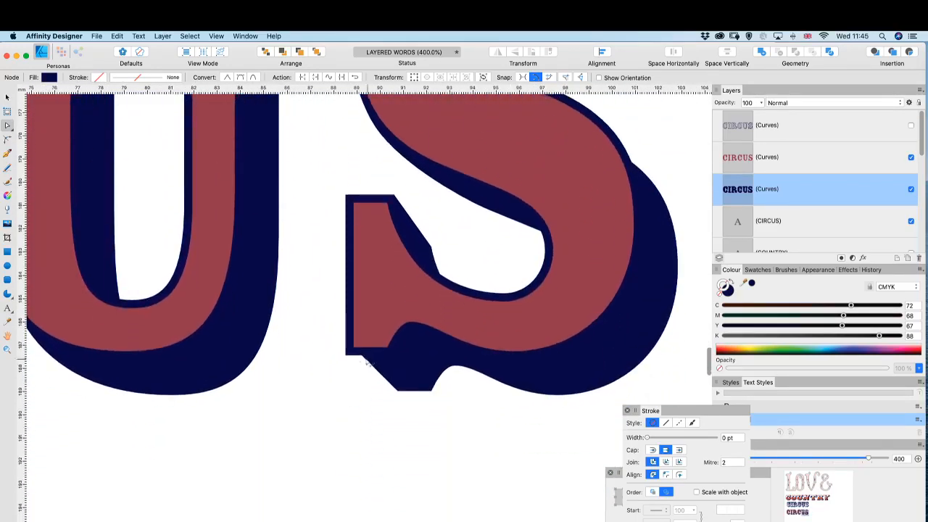
{"action": "left_click", "coordinate": [361, 355]}
{"action": "key", "text": "BackSpace"}
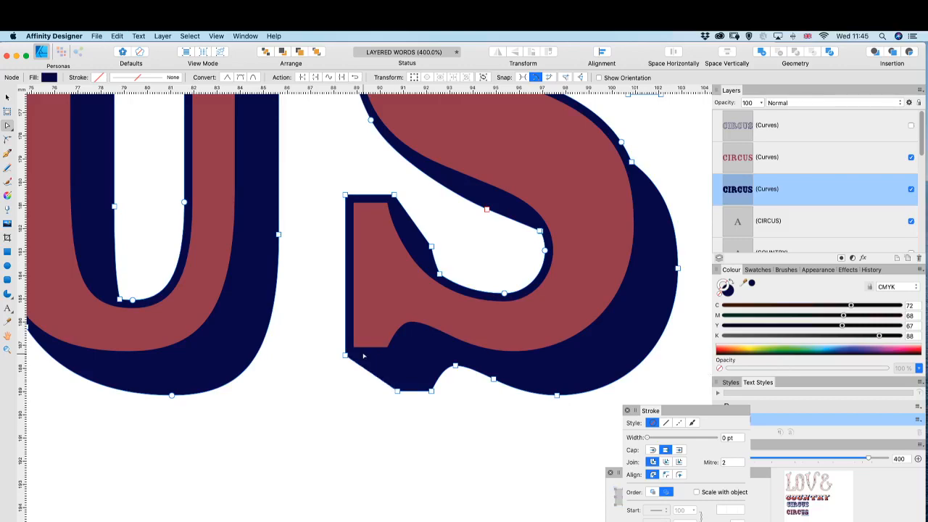
- Delete the extra shadow node on the U's lower left curve and extend the handle of the node above to round the edge
{"action": "scroll", "coordinate": [364, 356], "scroll_direction": "up", "scroll_amount": 4}
{"action": "scroll", "coordinate": [485, 354], "scroll_direction": "left", "scroll_amount": 7}
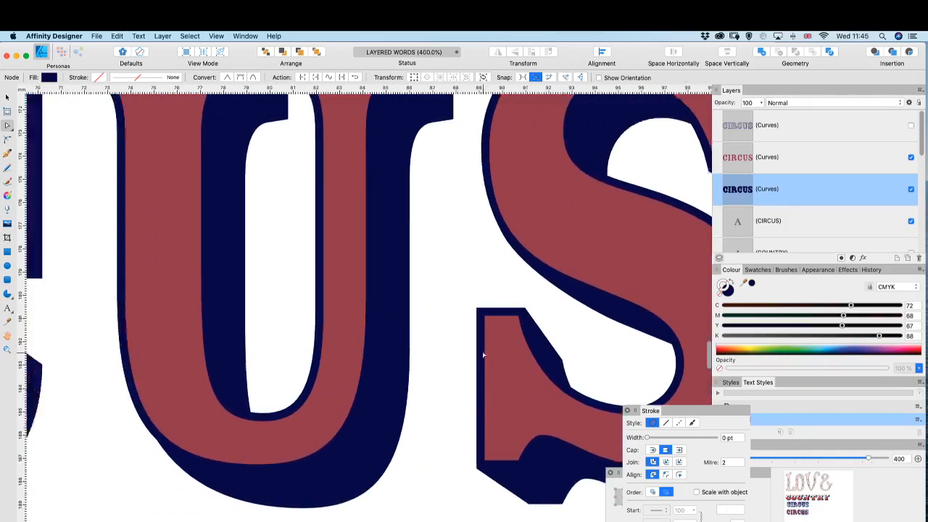
{"action": "scroll", "coordinate": [483, 354], "scroll_direction": "right", "scroll_amount": 2}
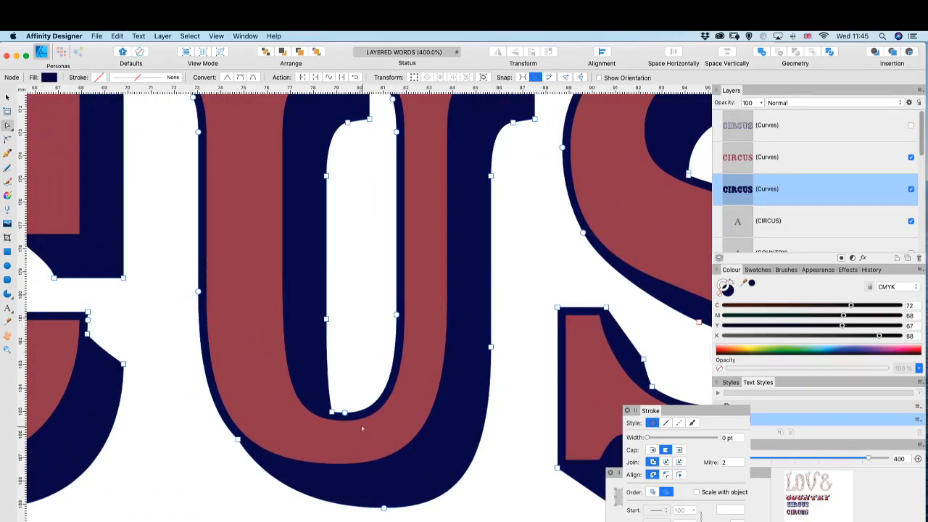
{"action": "scroll", "coordinate": [335, 376], "scroll_direction": "left", "scroll_amount": 3}
{"action": "scroll", "coordinate": [335, 376], "scroll_direction": "up", "scroll_amount": 1}
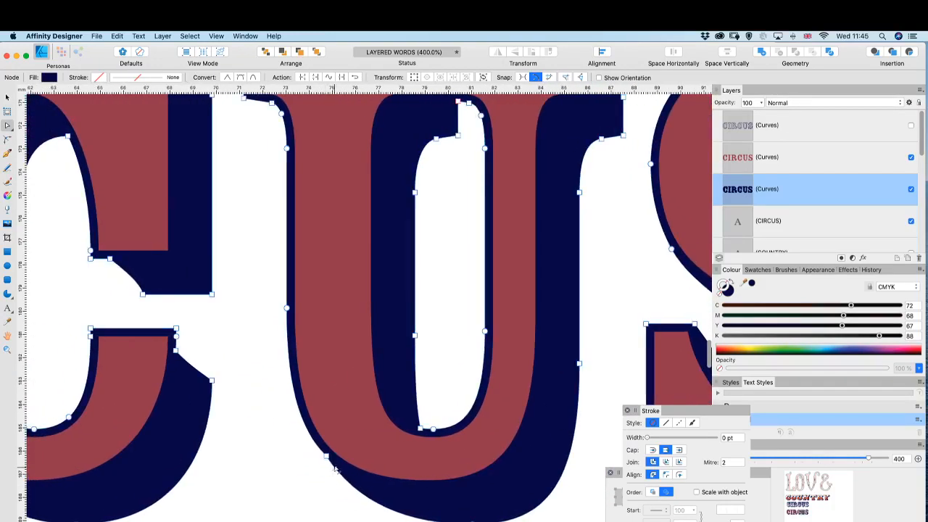
{"action": "left_click", "coordinate": [327, 456]}
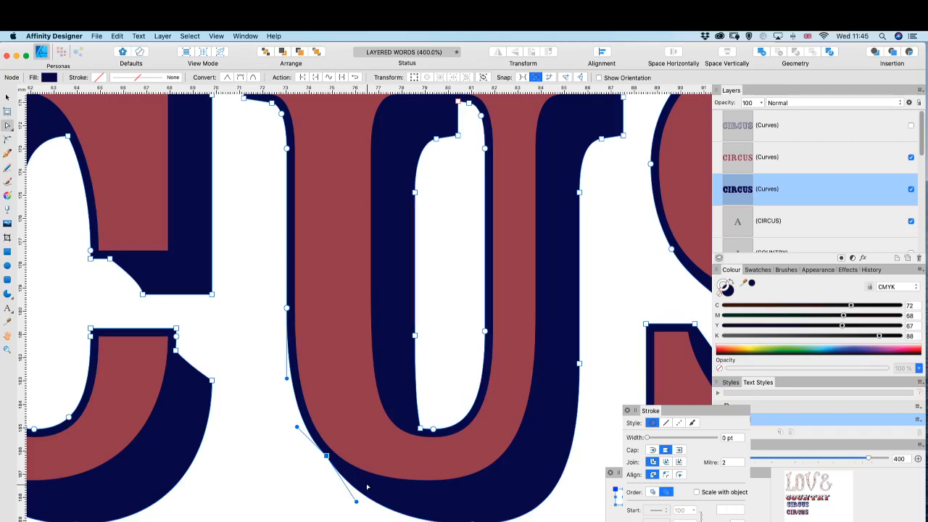
{"action": "key", "text": "Delete"}
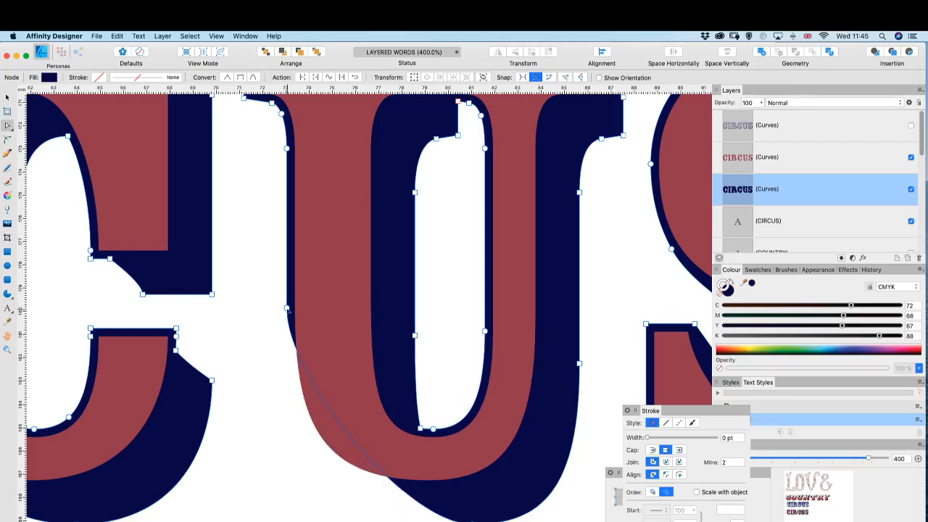
{"action": "left_click", "coordinate": [286, 308]}
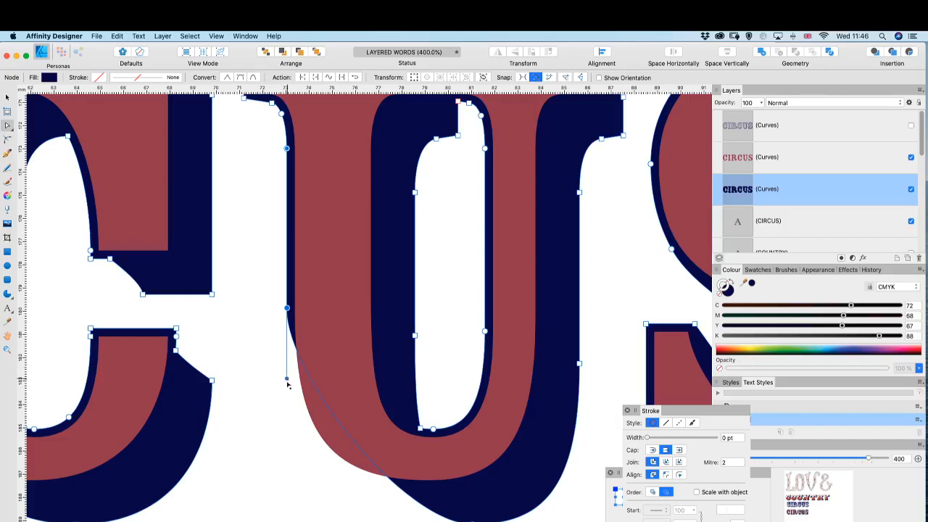
{"action": "left_click_drag", "start_coordinate": [287, 385], "coordinate": [286, 469]}
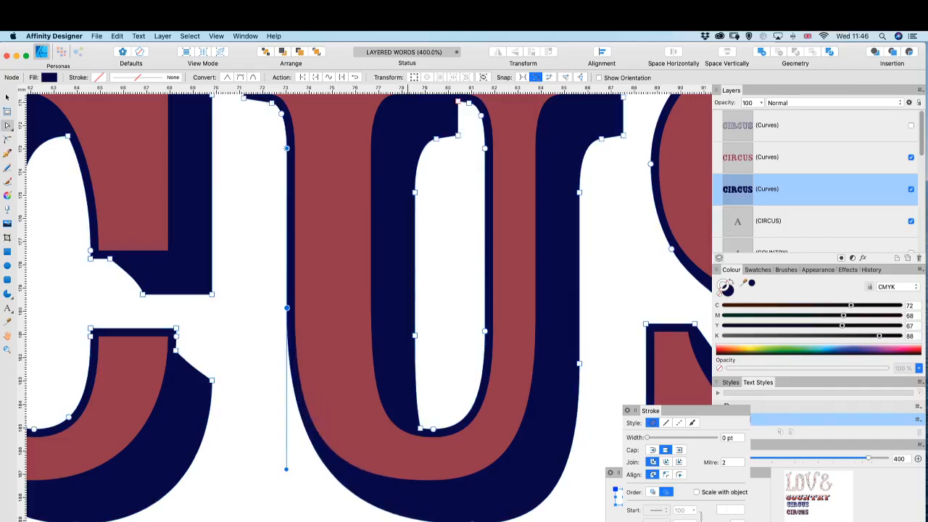
{"action": "left_click_drag", "start_coordinate": [286, 471], "coordinate": [285, 453]}
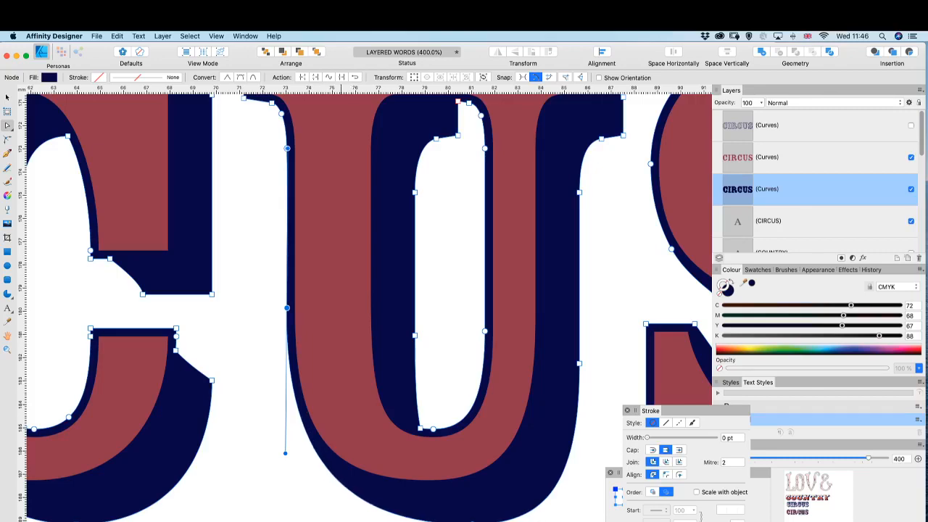
- Delete the two extra shadow nodes below the upper right corner of the second C's lower terminal
{"action": "scroll", "coordinate": [287, 443], "scroll_direction": "left", "scroll_amount": 5}
{"action": "left_click", "coordinate": [380, 353]}
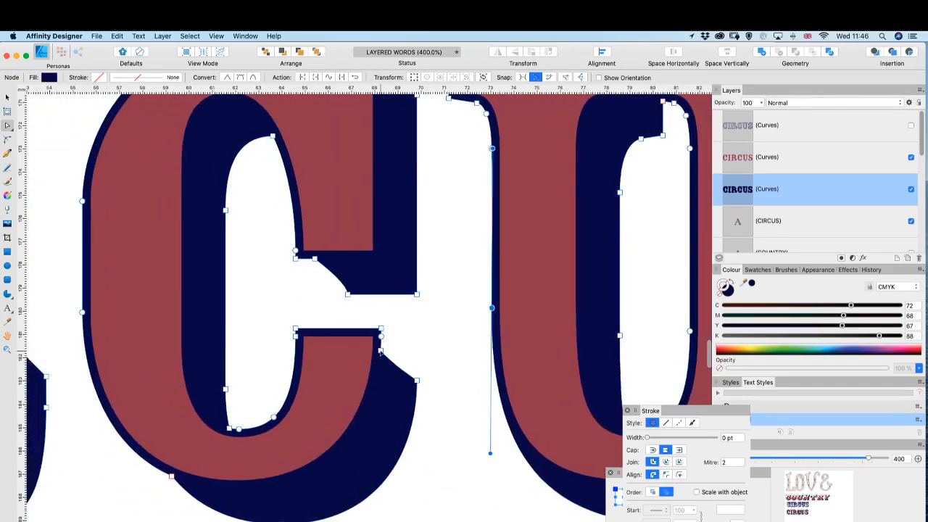
{"action": "key", "text": "Delete"}
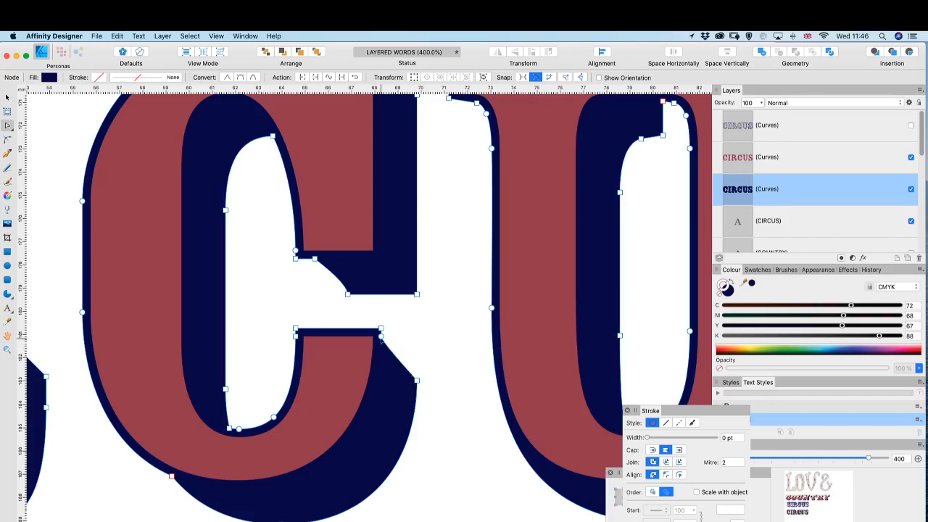
{"action": "left_click", "coordinate": [381, 338]}
{"action": "key", "text": "Delete"}
- Delete the extra shadow nodes on the underside and at the upper right corner of the second C's upper terminal
{"action": "scroll", "coordinate": [414, 386], "scroll_direction": "up", "scroll_amount": 3}
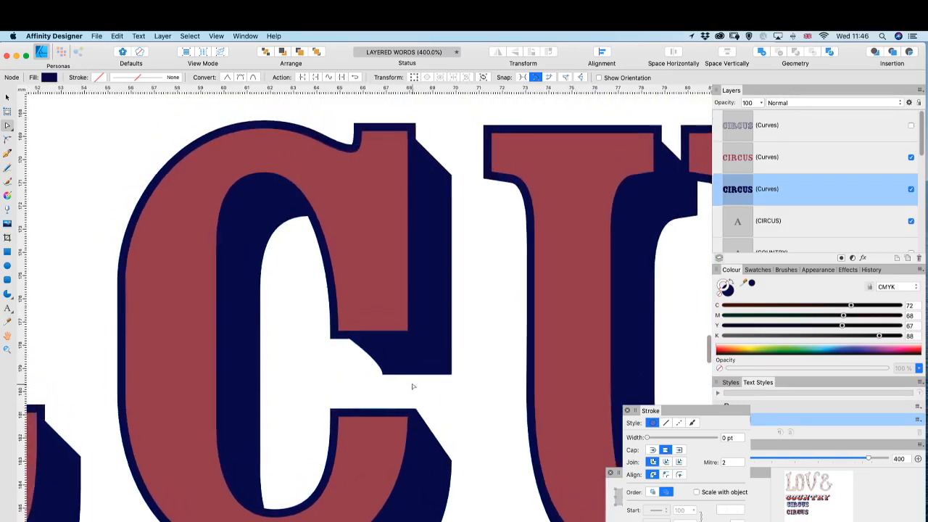
{"action": "left_click", "coordinate": [348, 340]}
{"action": "key", "text": "Delete"}
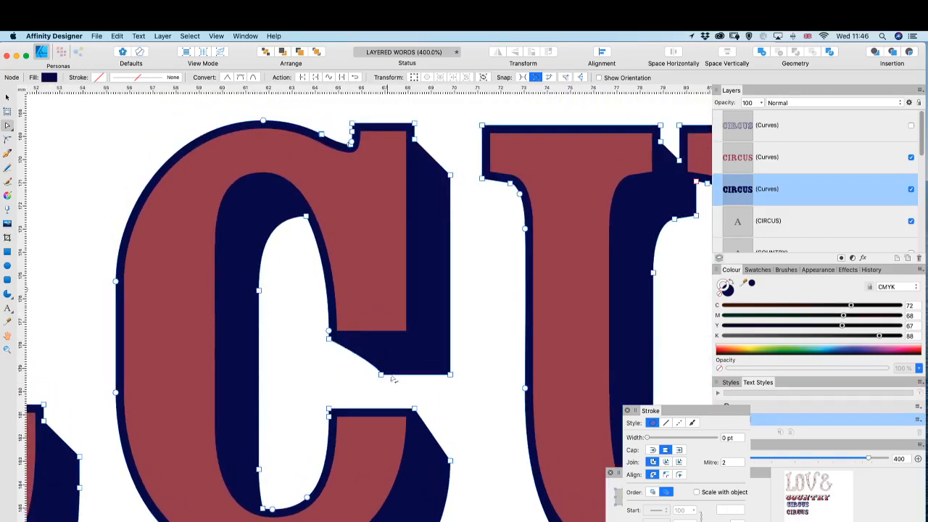
{"action": "scroll", "coordinate": [399, 377], "scroll_direction": "up", "scroll_amount": 5}
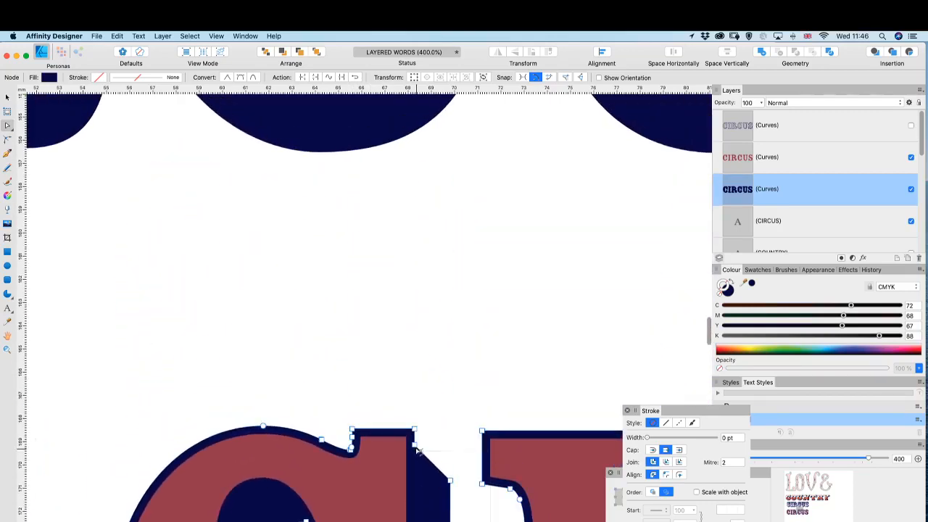
{"action": "scroll", "coordinate": [398, 462], "scroll_direction": "down", "scroll_amount": 2}
{"action": "scroll", "coordinate": [398, 462], "scroll_direction": "down", "scroll_amount": 4}
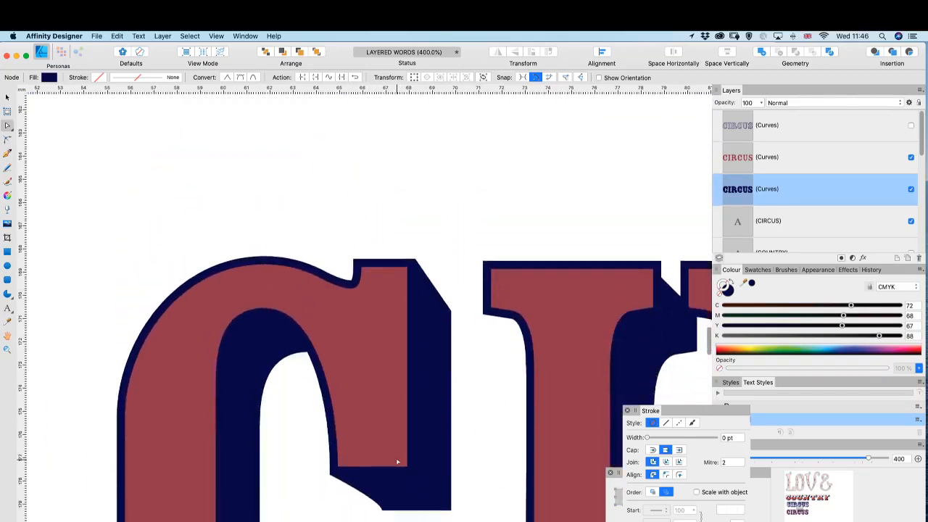
- Delete the notch node at the upper right corner of the U's left serif so its shadow edge runs straight
{"action": "scroll", "coordinate": [395, 461], "scroll_direction": "right", "scroll_amount": 5}
{"action": "scroll", "coordinate": [393, 458], "scroll_direction": "down", "scroll_amount": 5}
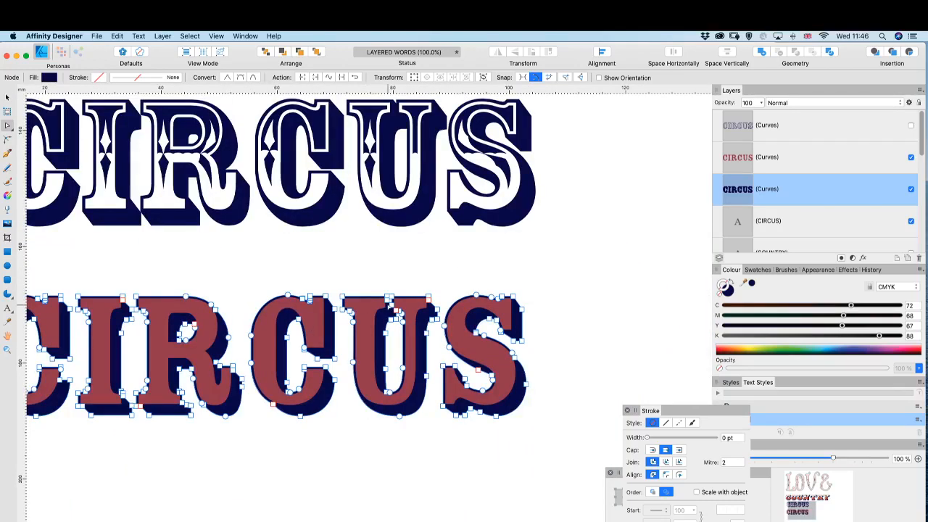
{"action": "scroll", "coordinate": [389, 308], "scroll_direction": "up", "scroll_amount": 5}
{"action": "scroll", "coordinate": [388, 308], "scroll_direction": "up", "scroll_amount": 2}
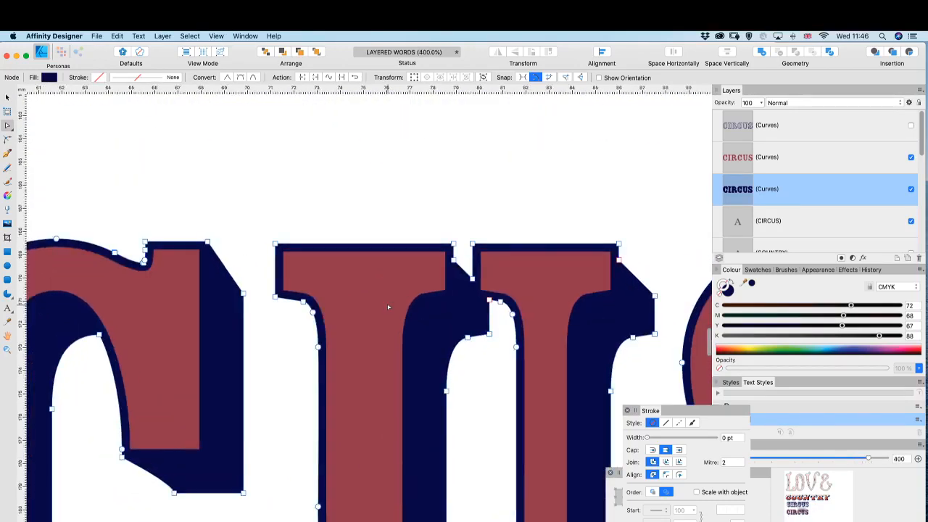
{"action": "scroll", "coordinate": [394, 290], "scroll_direction": "right", "scroll_amount": 3}
{"action": "left_click", "coordinate": [359, 262]}
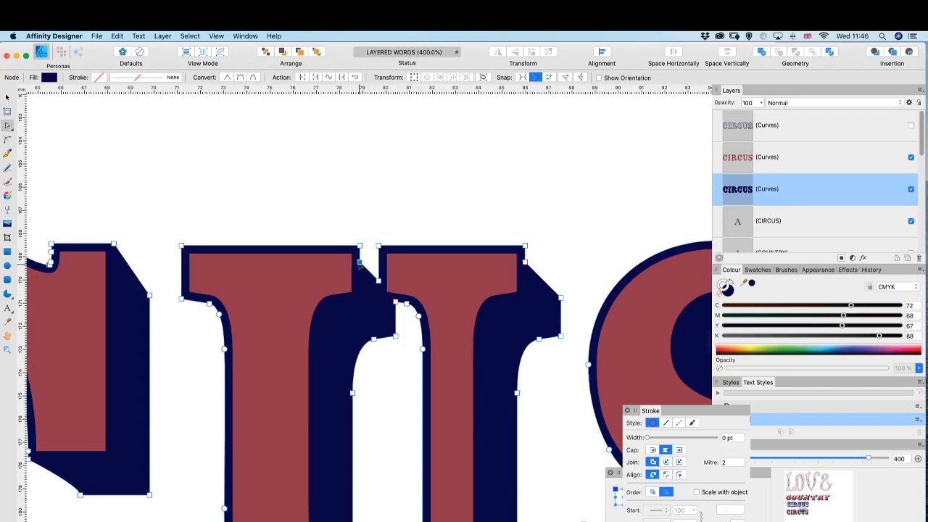
{"action": "key", "text": "Delete"}
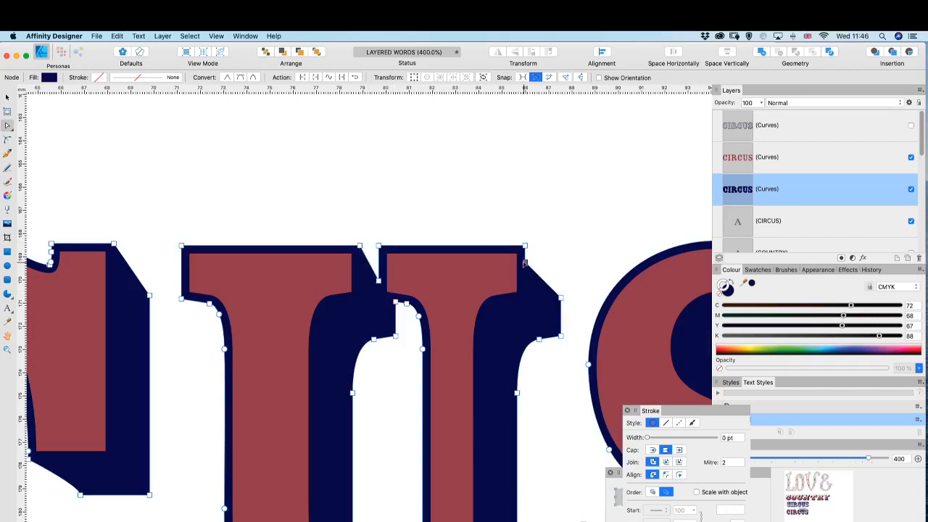
- Select the shadow node on the R's upper right shoulder to expose its curve handles
{"action": "scroll", "coordinate": [440, 263], "scroll_direction": "left", "scroll_amount": 10}
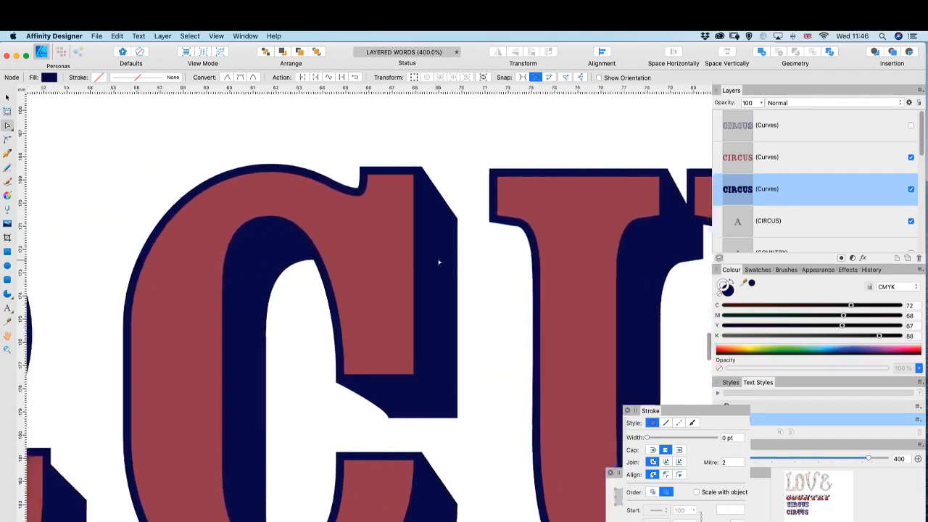
{"action": "scroll", "coordinate": [438, 263], "scroll_direction": "left", "scroll_amount": 10}
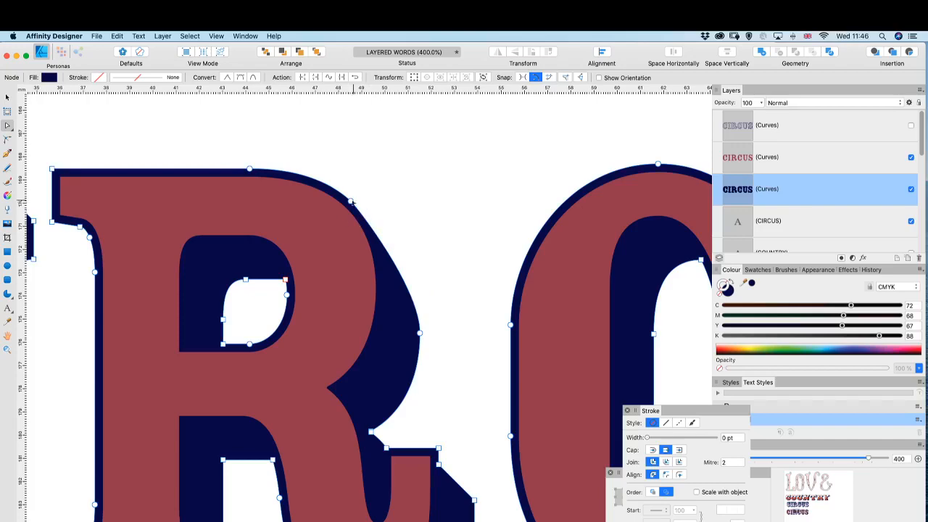
{"action": "left_click", "coordinate": [362, 211]}
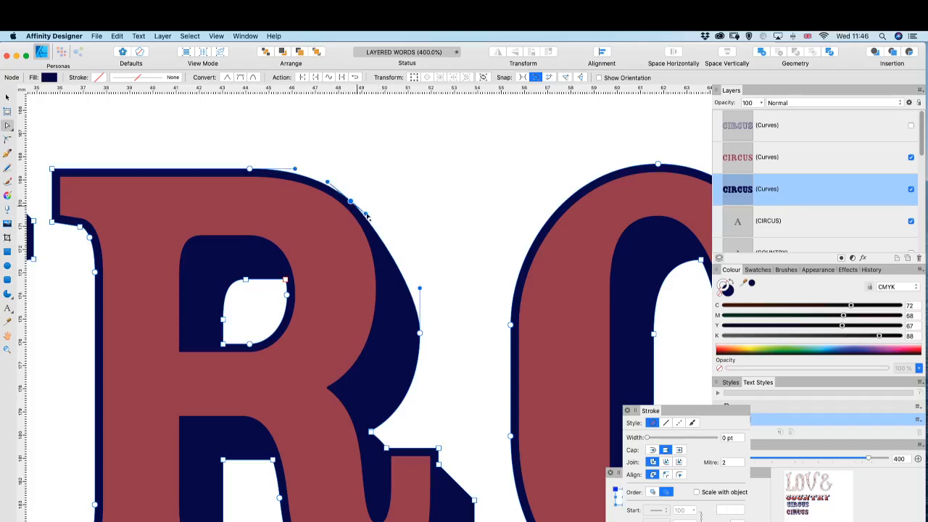
- Delete the notch node at the upper right corner of the R's upturned leg so its shadow edge runs straight
{"action": "scroll", "coordinate": [377, 283], "scroll_direction": "left", "scroll_amount": 5}
{"action": "scroll", "coordinate": [377, 282], "scroll_direction": "down", "scroll_amount": 5}
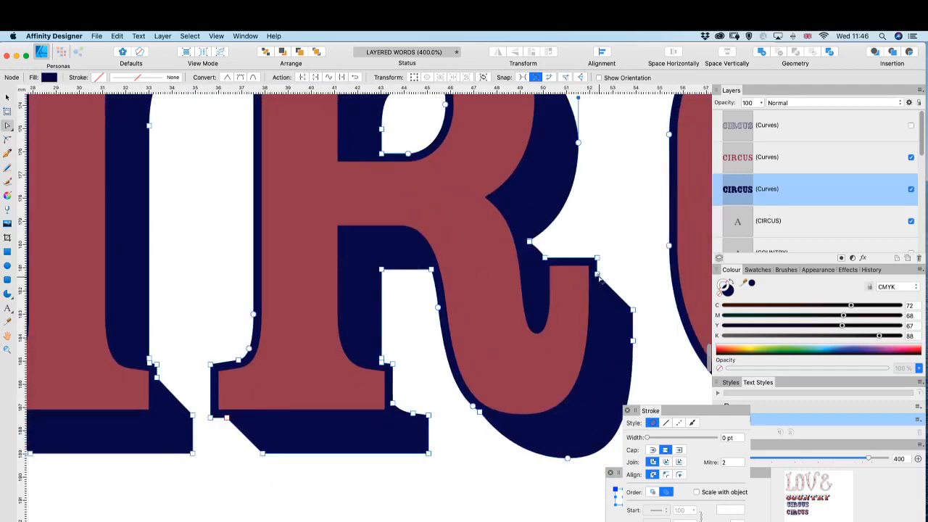
{"action": "left_click", "coordinate": [598, 274]}
{"action": "key", "text": "Delete"}
{"action": "scroll", "coordinate": [478, 304], "scroll_direction": "left", "scroll_amount": 3}
{"action": "scroll", "coordinate": [479, 304], "scroll_direction": "down", "scroll_amount": 3}
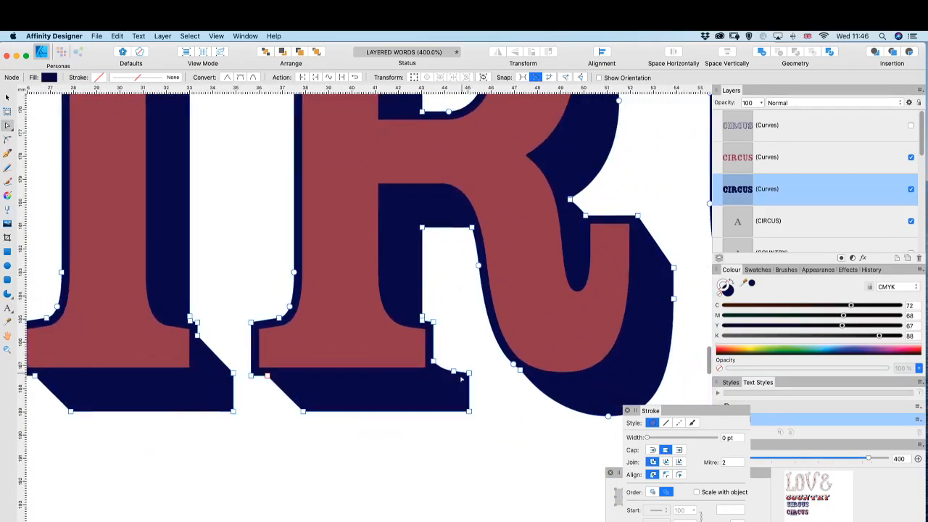
- Delete the extra shadow nodes on the right side and lower left corner of the R's left foot serif
{"action": "key", "text": "Delete"}
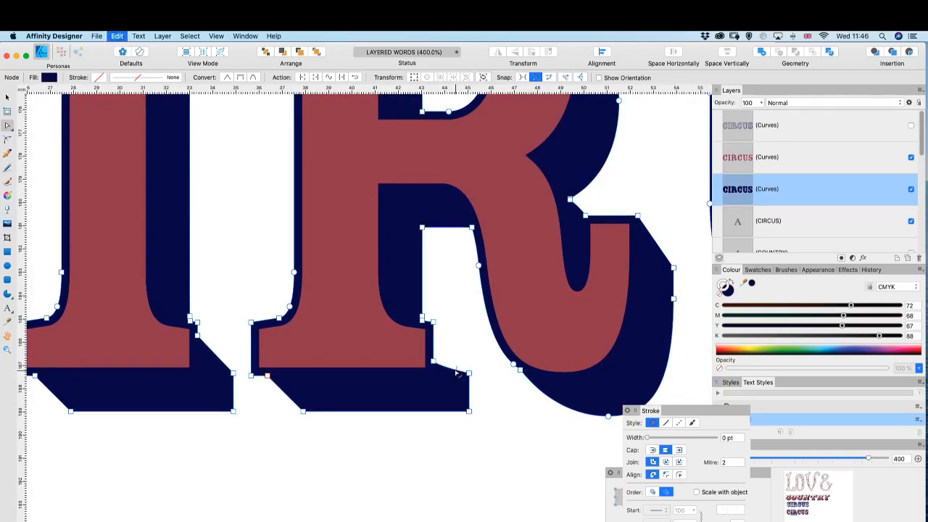
{"action": "key", "text": "Delete"}
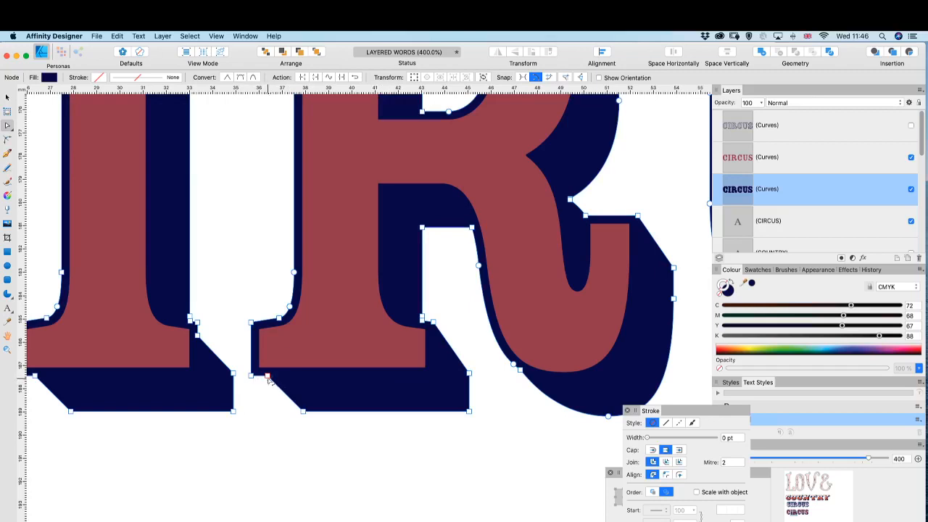
{"action": "key", "text": "Delete"}
- Delete the I's notch nodes on both sides of the bottom serif and at the upper right corner of the top serif
{"action": "scroll", "coordinate": [269, 399], "scroll_direction": "left", "scroll_amount": 5}
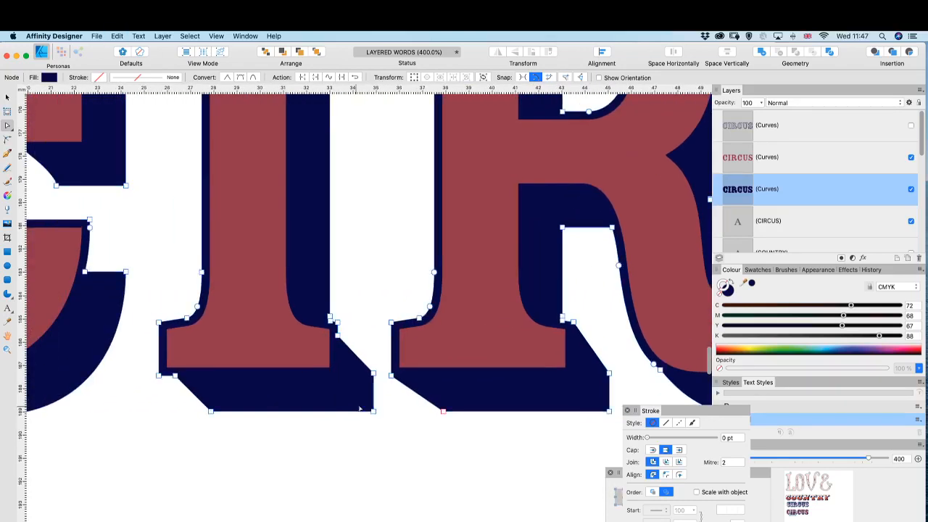
{"action": "left_click", "coordinate": [338, 335]}
{"action": "key", "text": "Delete"}
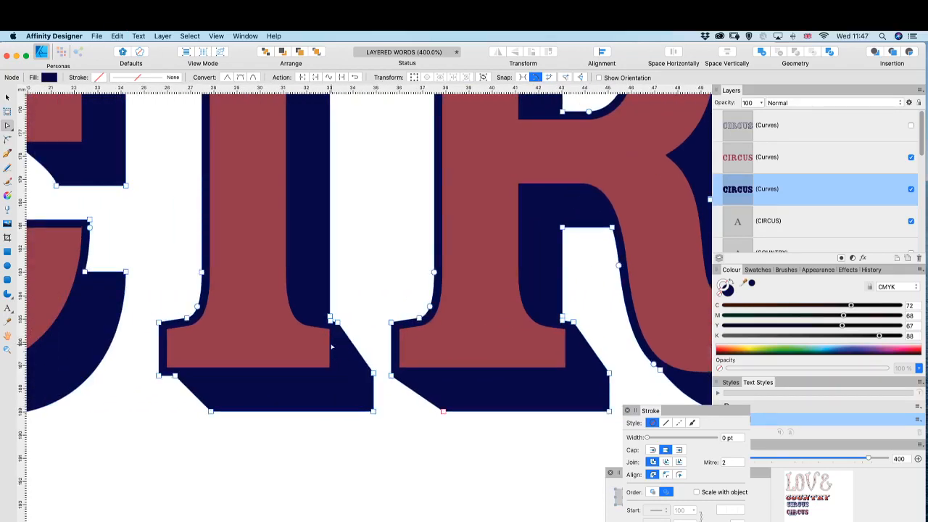
{"action": "key", "text": "Delete"}
{"action": "scroll", "coordinate": [261, 385], "scroll_direction": "up", "scroll_amount": 5}
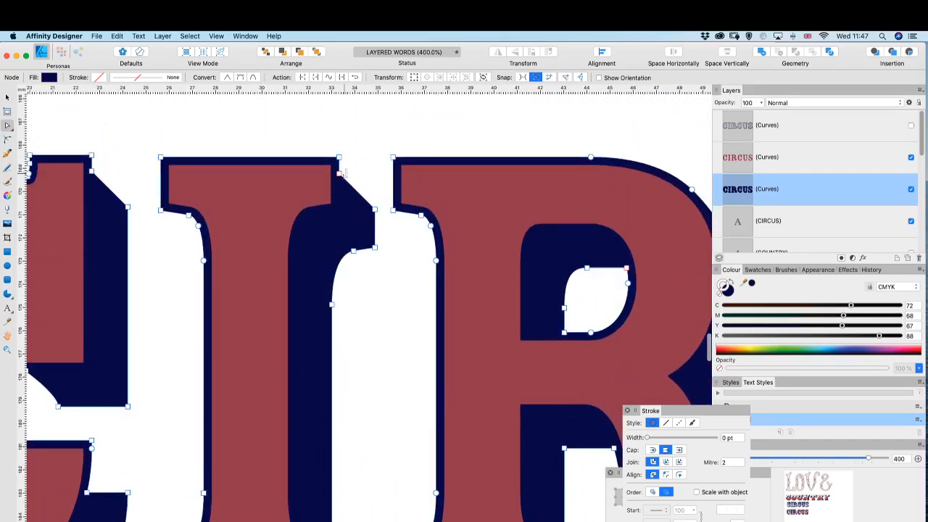
{"action": "left_click", "coordinate": [339, 173]}
{"action": "key", "text": "Delete"}
{"action": "scroll", "coordinate": [326, 236], "scroll_direction": "down", "scroll_amount": 3}
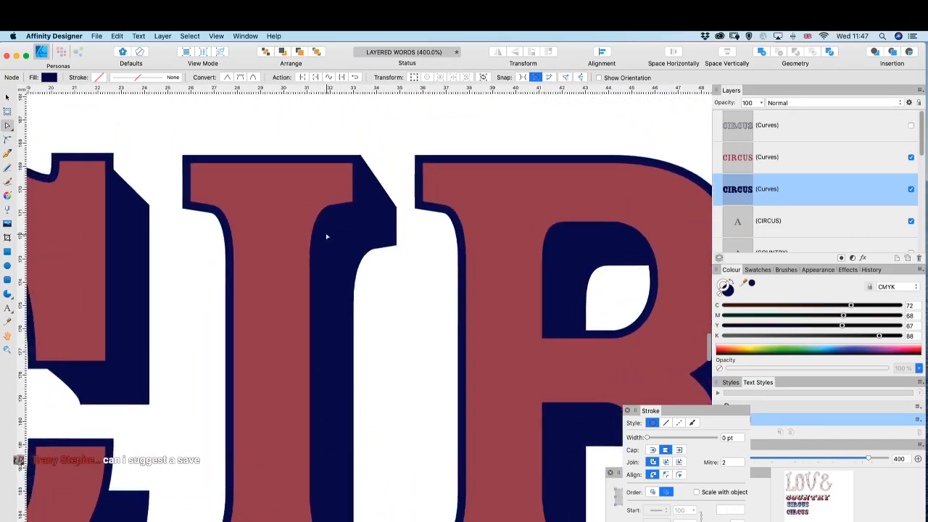
- Delete the extra shadow nodes at the upper right corner and on the underside of the first C's upper terminal
{"action": "scroll", "coordinate": [327, 236], "scroll_direction": "left", "scroll_amount": 10}
{"action": "scroll", "coordinate": [326, 236], "scroll_direction": "up", "scroll_amount": 3}
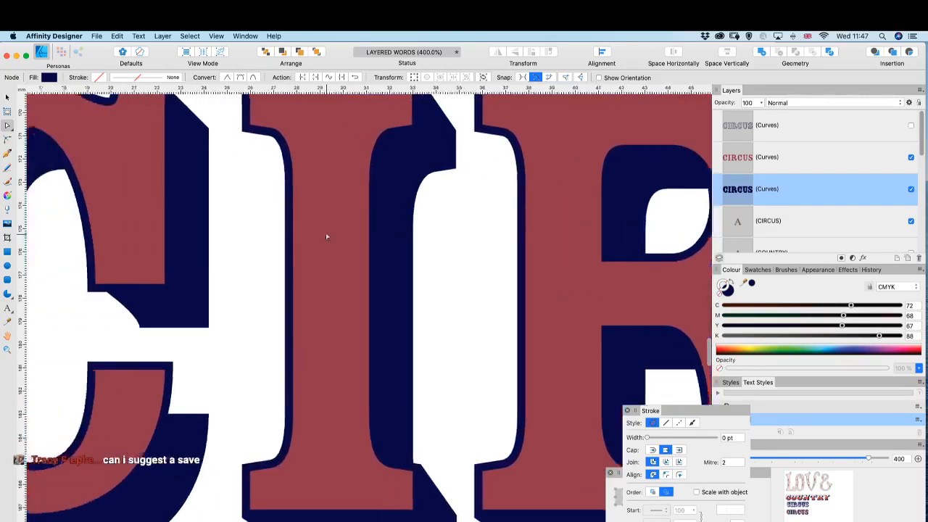
{"action": "scroll", "coordinate": [367, 219], "scroll_direction": "up", "scroll_amount": 1}
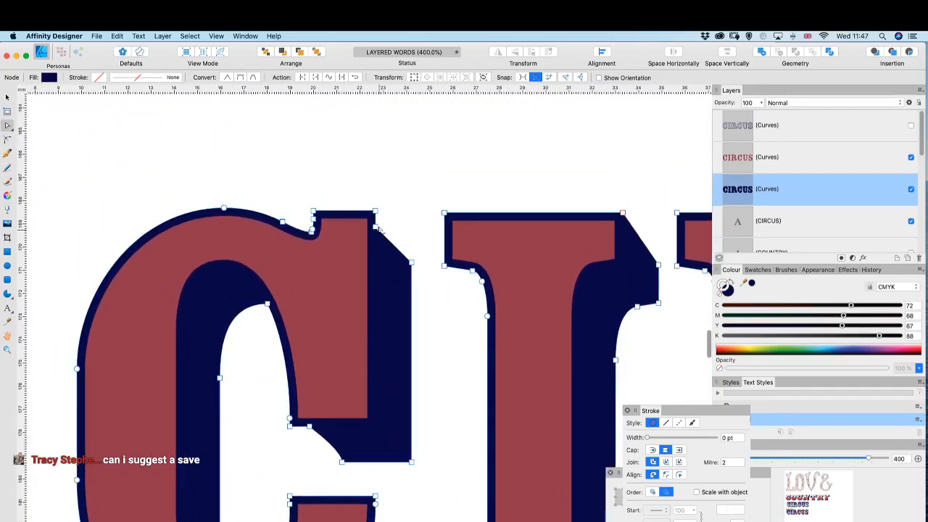
{"action": "key", "text": "Delete"}
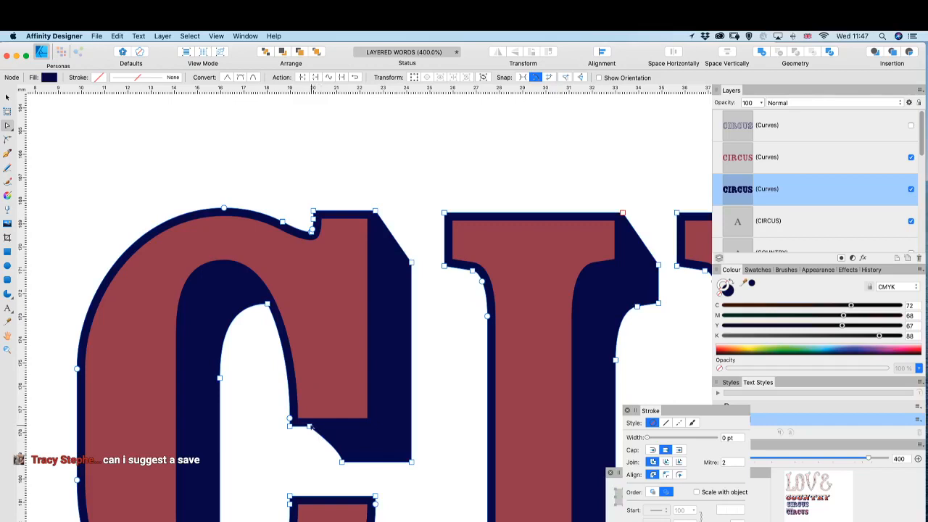
{"action": "scroll", "coordinate": [313, 435], "scroll_direction": "down", "scroll_amount": 8}
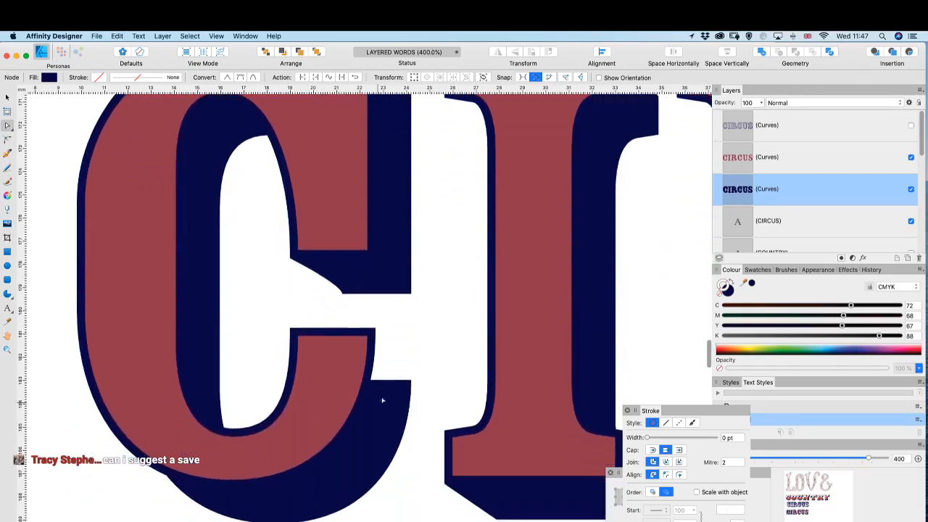
- Delete the two extra shadow nodes on the right side of the first C's lower terminal so its edge runs straight
{"action": "left_click", "coordinate": [373, 379]}
{"action": "key", "text": "Delete"}
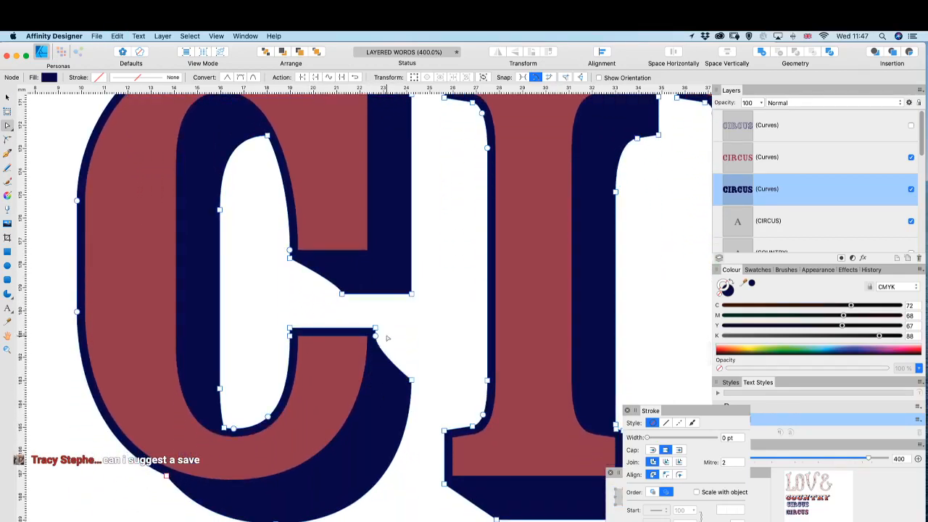
{"action": "left_click", "coordinate": [375, 336]}
{"action": "key", "text": "Delete"}
- Delete the notch node on the first C's lower left curve and lengthen the neighbouring handles to smooth the shadow around the letter
{"action": "scroll", "coordinate": [348, 397], "scroll_direction": "left", "scroll_amount": 5}
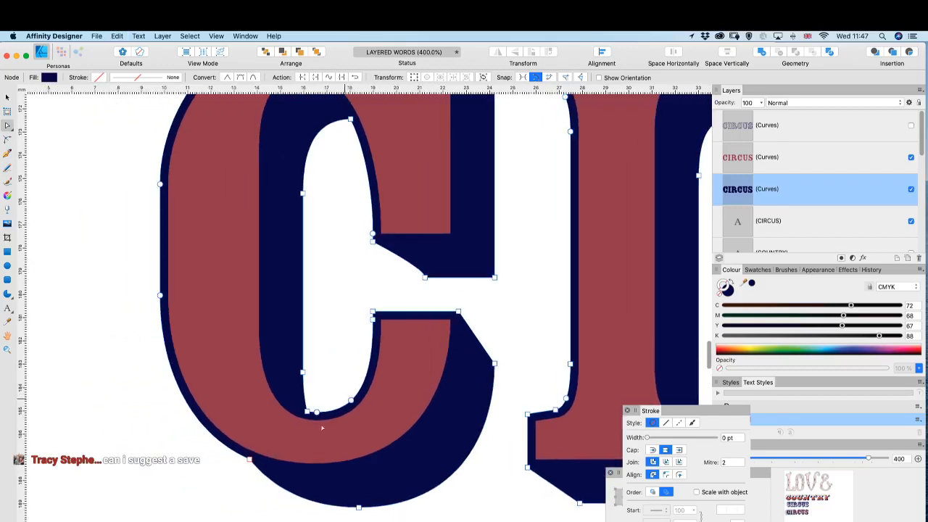
{"action": "left_click", "coordinate": [250, 459]}
{"action": "key", "text": "Delete"}
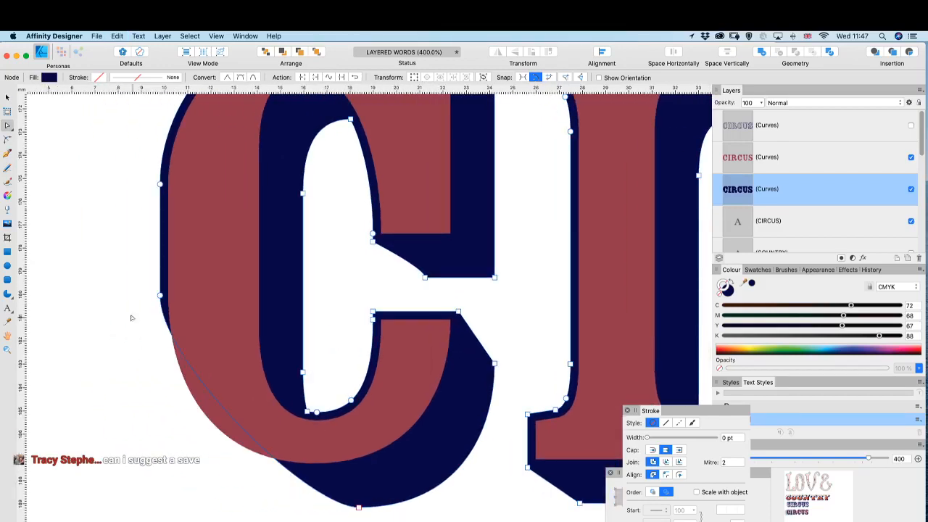
{"action": "left_click_drag", "start_coordinate": [161, 298], "coordinate": [160, 458]}
{"action": "left_click_drag", "start_coordinate": [308, 508], "coordinate": [290, 508]}
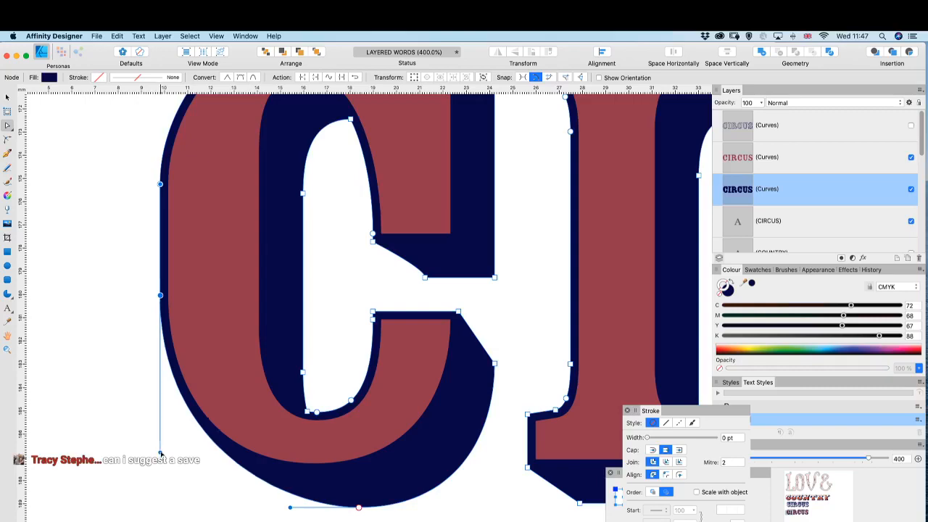
- View the lettering at 100% and save the document
{"action": "scroll", "coordinate": [161, 457], "scroll_direction": "left", "scroll_amount": 6}
{"action": "key", "text": "super+minus"}
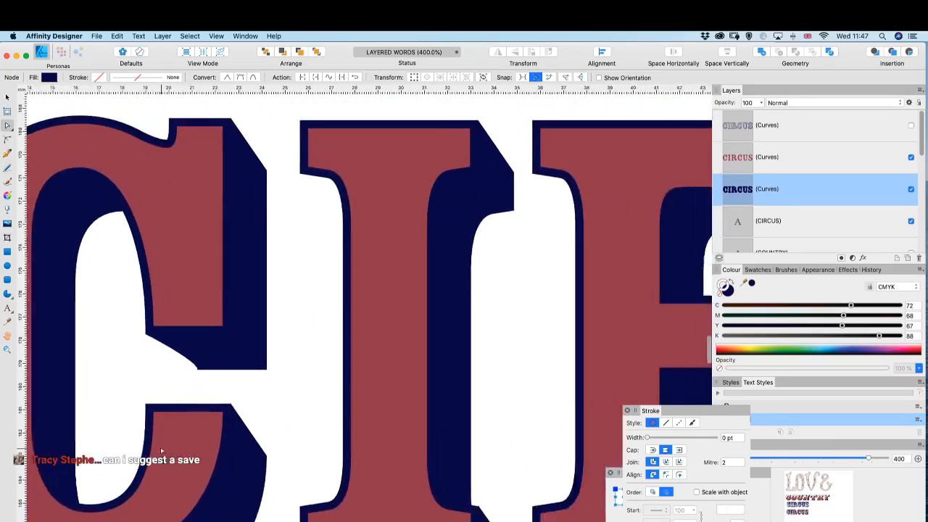
{"action": "key", "text": "super+1"}
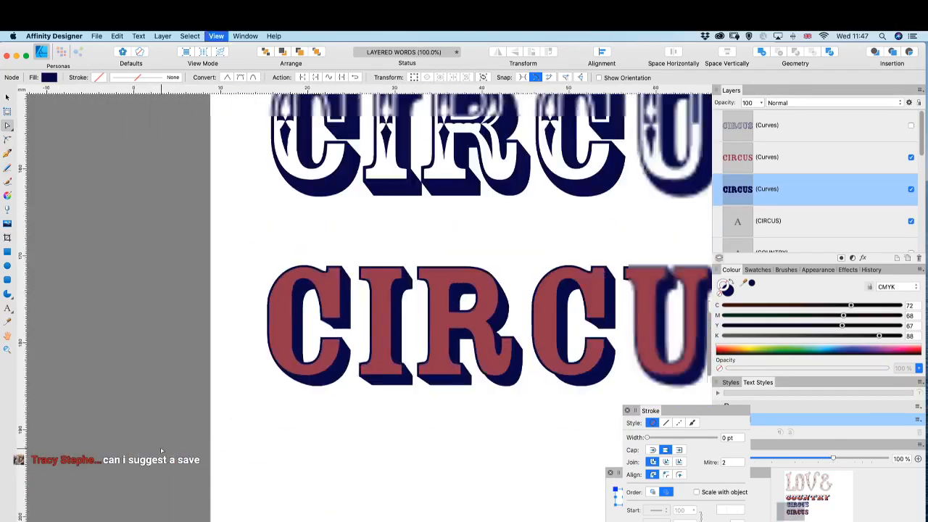
{"action": "key", "text": "super+s"}
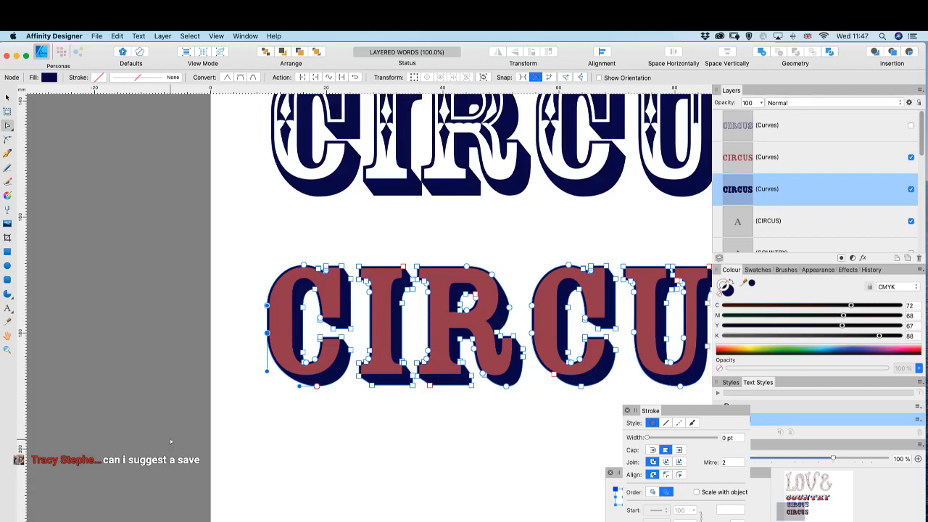
- Delete the notch node on the S's right shoulder and extend the adjacent node's handle to smooth the shadow curve
{"action": "scroll", "coordinate": [171, 441], "scroll_direction": "right", "scroll_amount": 5}
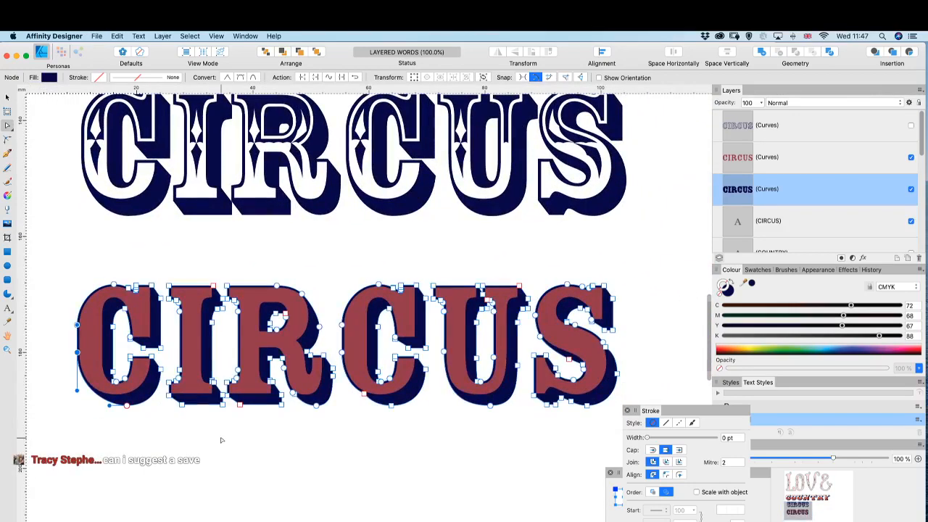
{"action": "key", "text": "super+4"}
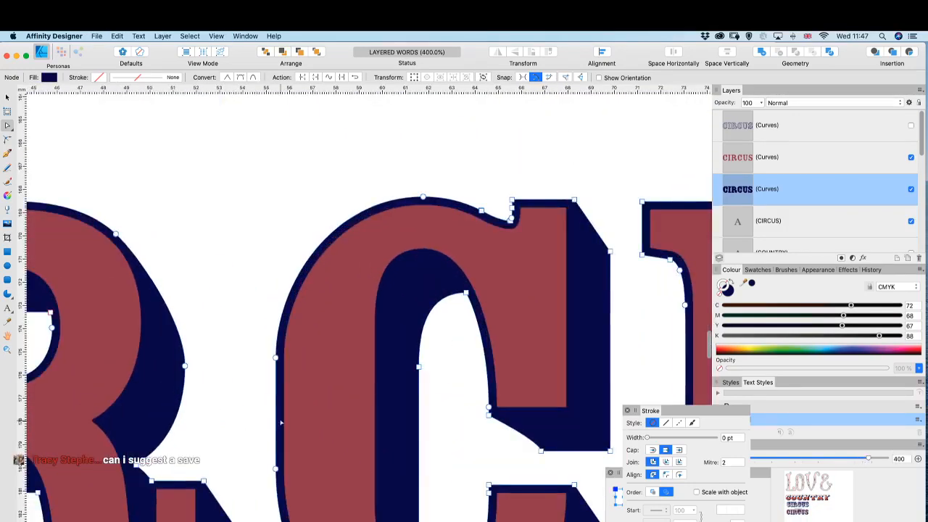
{"action": "scroll", "coordinate": [282, 423], "scroll_direction": "right", "scroll_amount": 15}
{"action": "scroll", "coordinate": [277, 435], "scroll_direction": "down", "scroll_amount": 3}
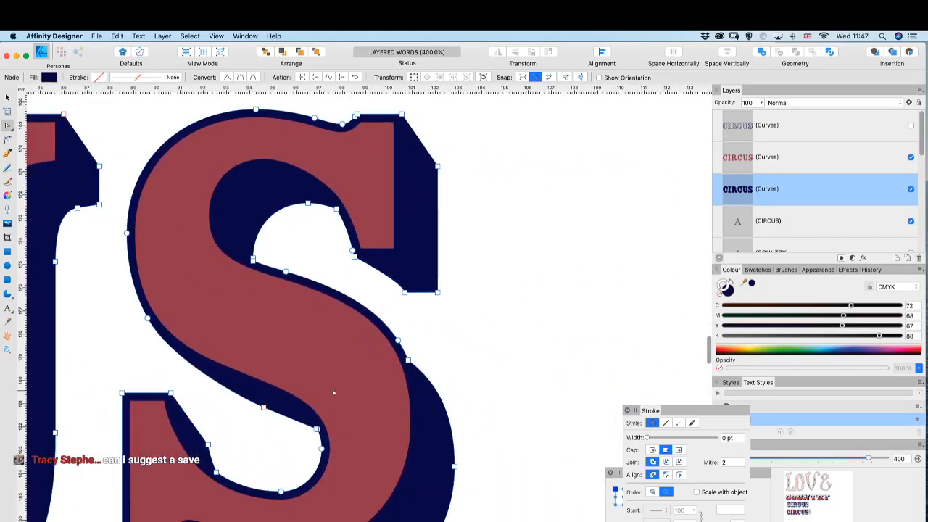
{"action": "left_click", "coordinate": [409, 361]}
{"action": "key", "text": "Delete"}
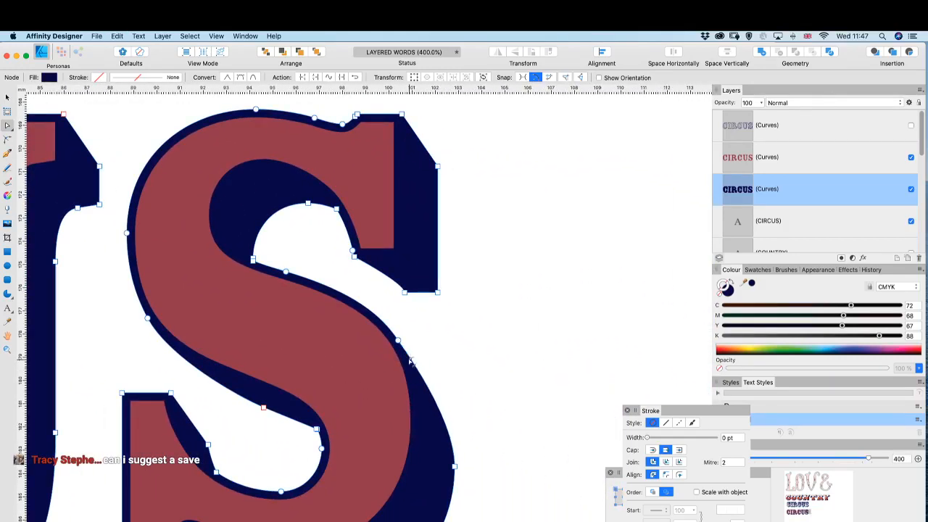
{"action": "left_click", "coordinate": [398, 341]}
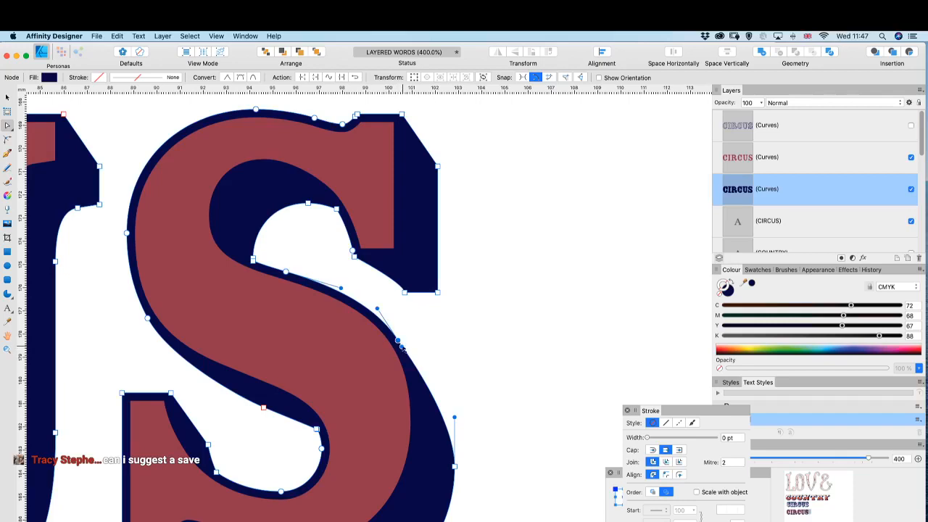
{"action": "left_click_drag", "start_coordinate": [401, 348], "coordinate": [418, 365]}
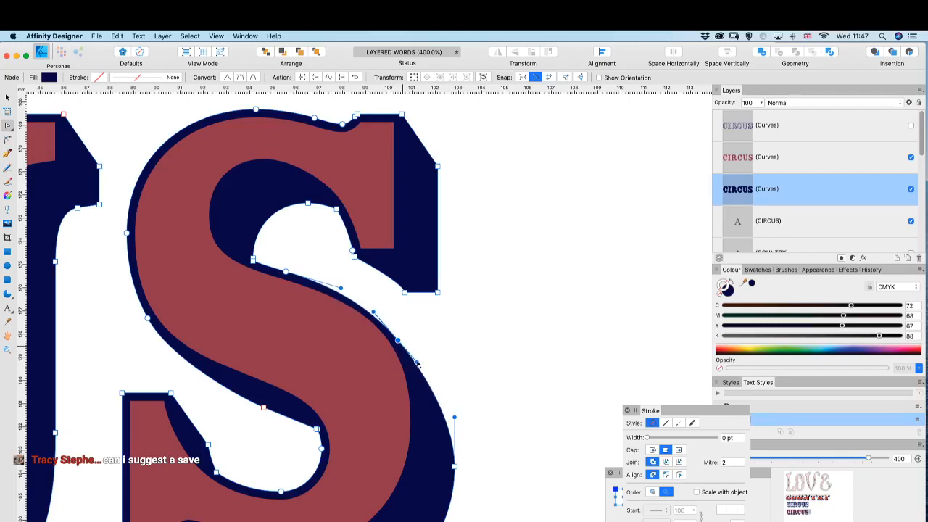
{"action": "left_click", "coordinate": [482, 391]}
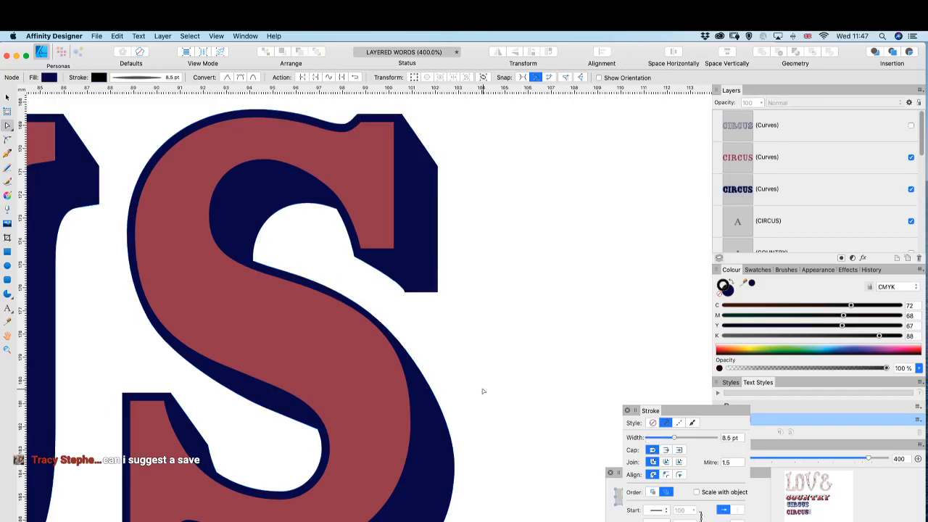
- Show the top CIRCUS outline layer and change its fill to cream, C 1, M 9, Y 32, K 0
{"action": "key", "text": "super+1"}
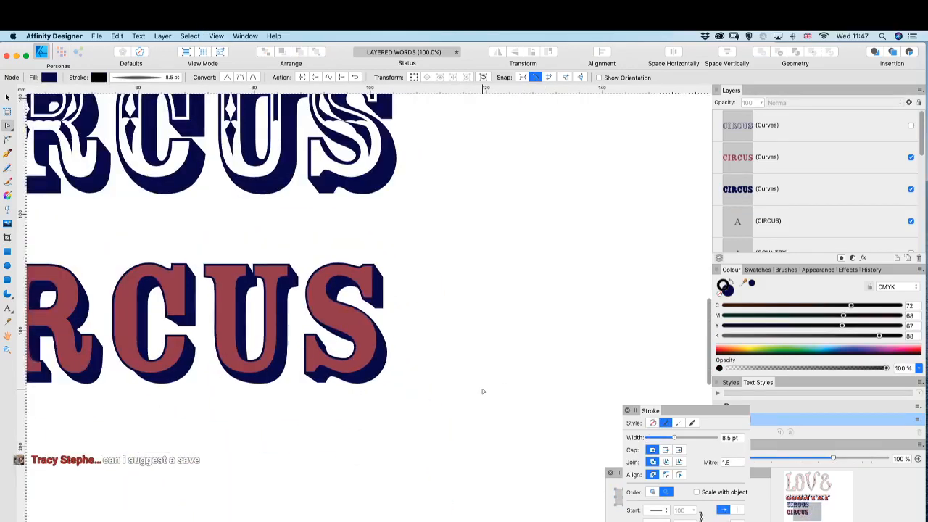
{"action": "scroll", "coordinate": [484, 392], "scroll_direction": "left", "scroll_amount": 5}
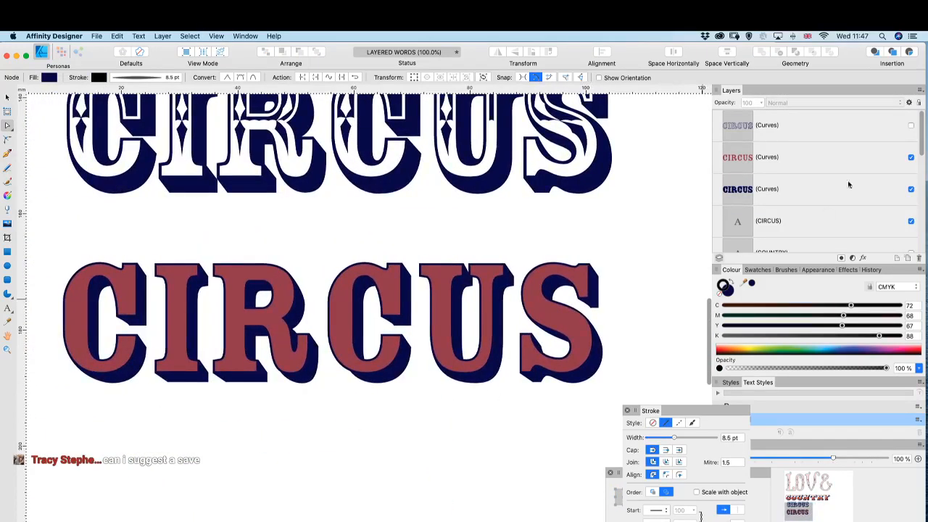
{"action": "left_click", "coordinate": [767, 129]}
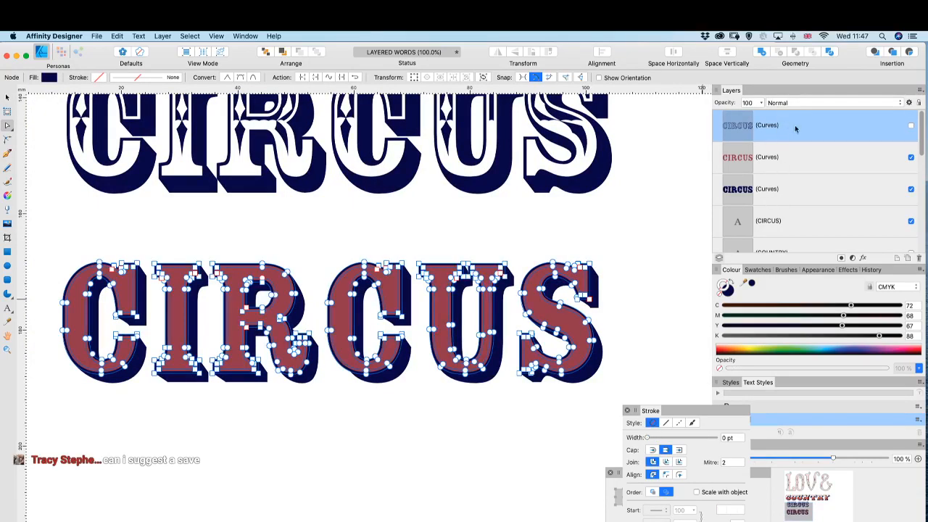
{"action": "left_click", "coordinate": [911, 126]}
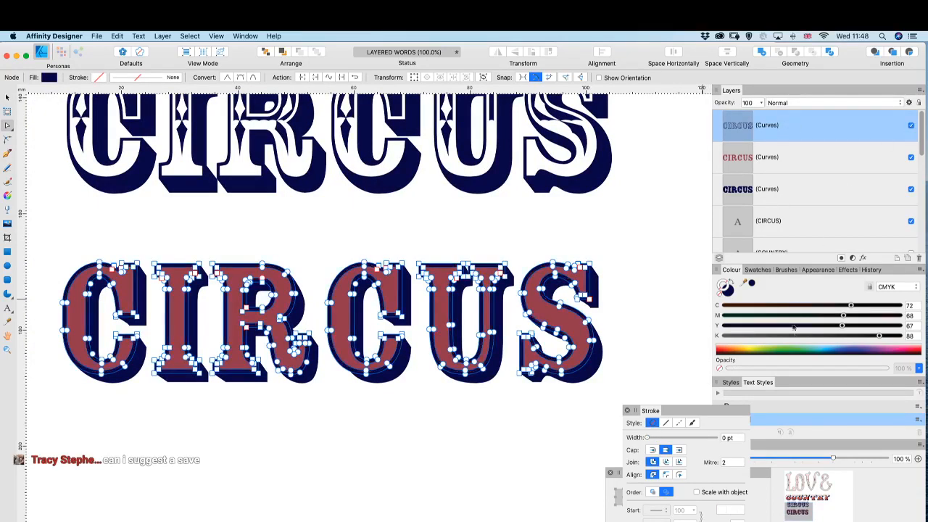
{"action": "left_click", "coordinate": [729, 293]}
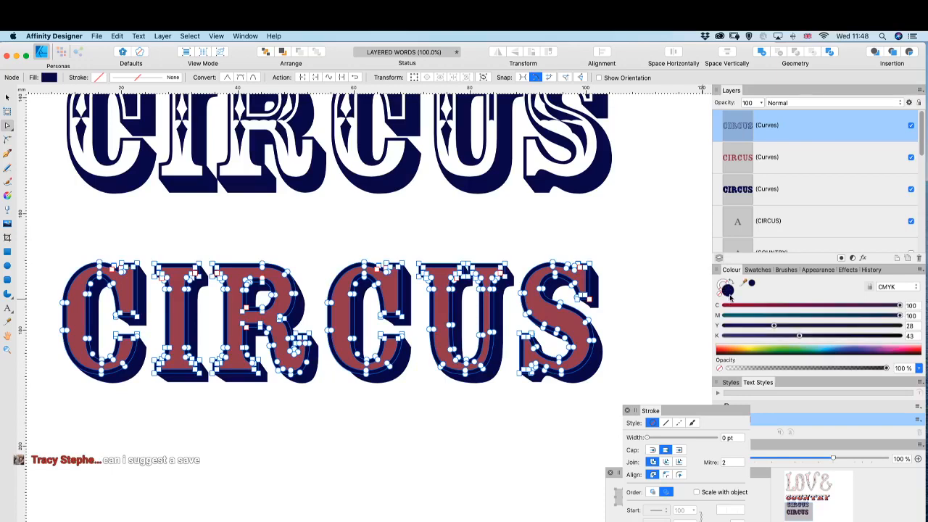
{"action": "left_click", "coordinate": [743, 350]}
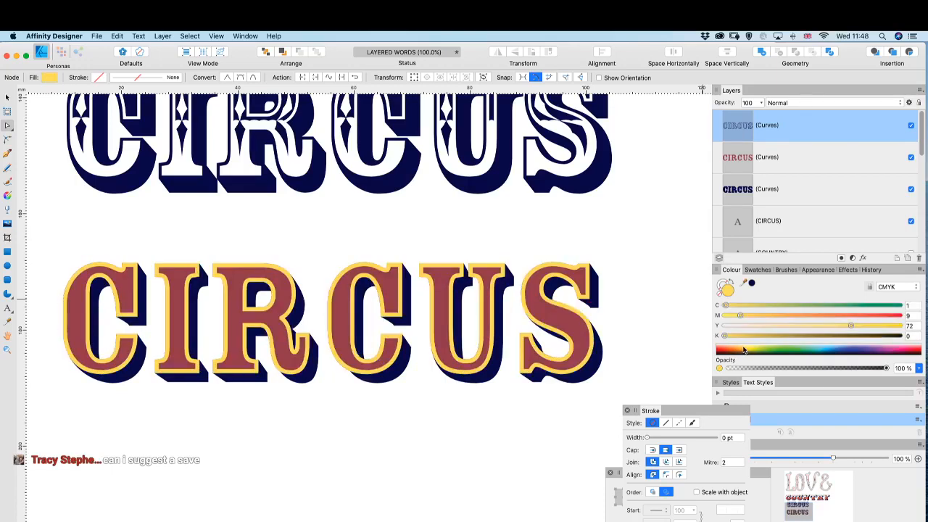
{"action": "left_click_drag", "start_coordinate": [777, 327], "coordinate": [780, 327]}
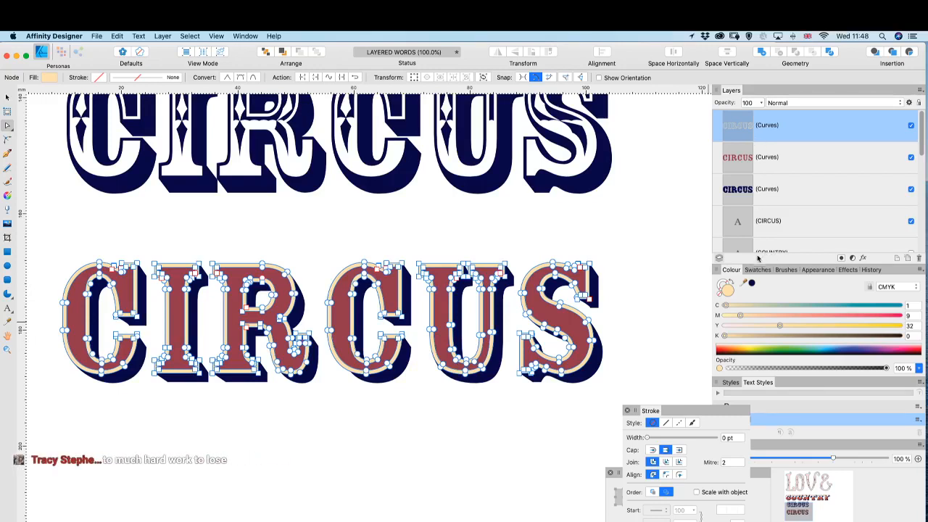
{"action": "left_click", "coordinate": [639, 256]}
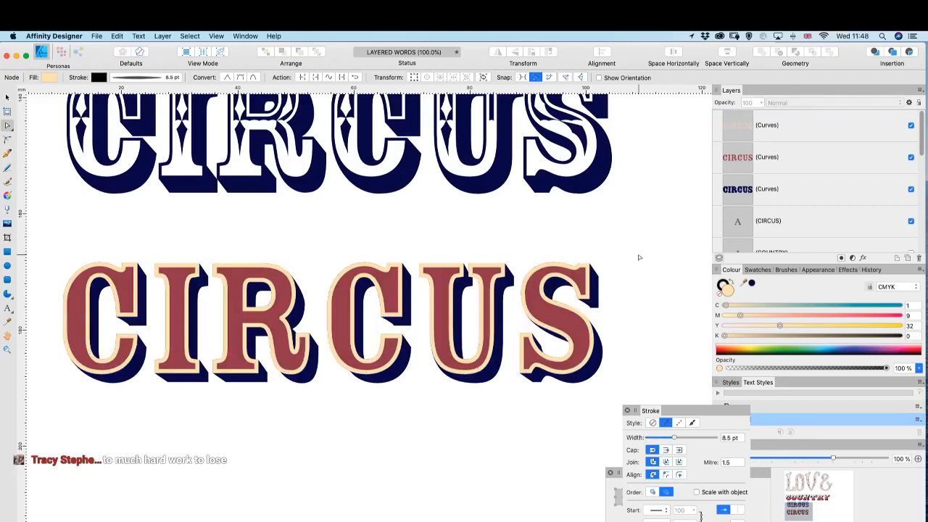
- Duplicate the red CIRCUS layer above the cream outline and give the copy a 2 pt black stroke
{"action": "scroll", "coordinate": [483, 303], "scroll_direction": "up", "scroll_amount": 5}
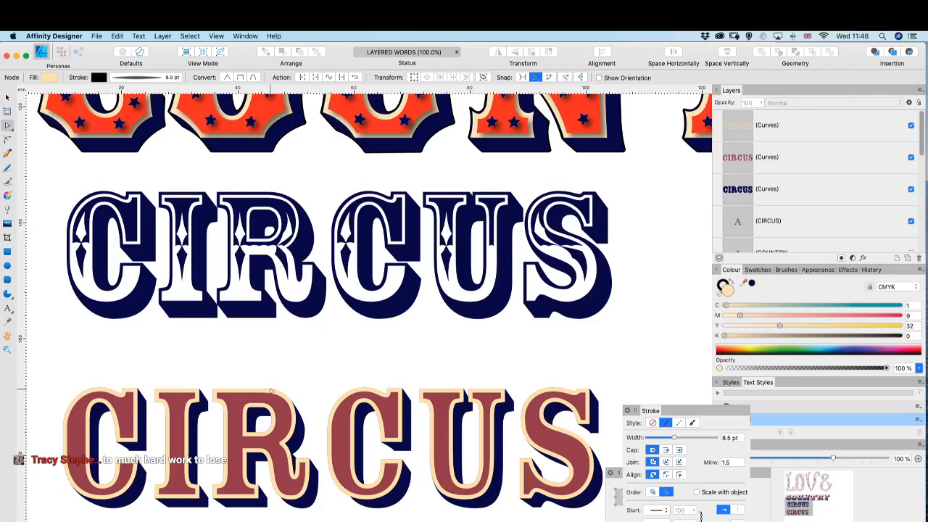
{"action": "scroll", "coordinate": [269, 391], "scroll_direction": "left", "scroll_amount": 5}
{"action": "scroll", "coordinate": [270, 392], "scroll_direction": "down", "scroll_amount": 3}
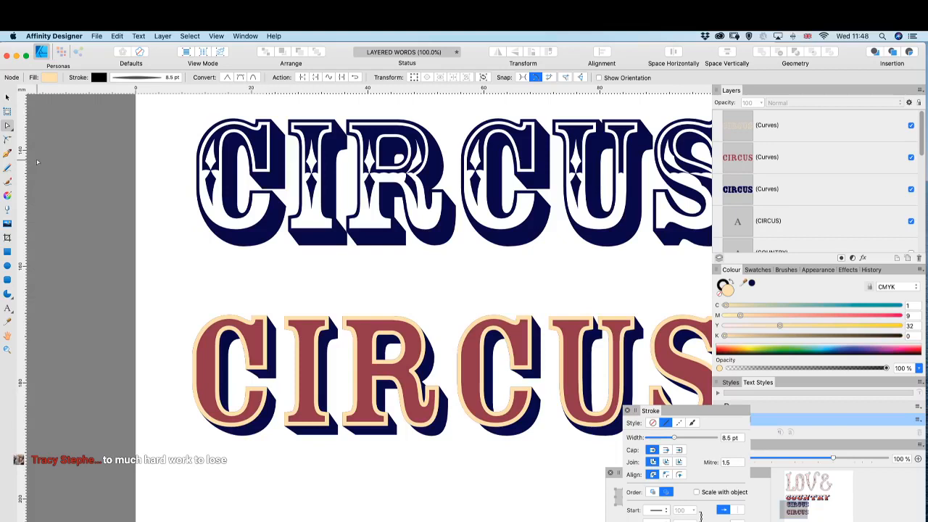
{"action": "left_click", "coordinate": [7, 96]}
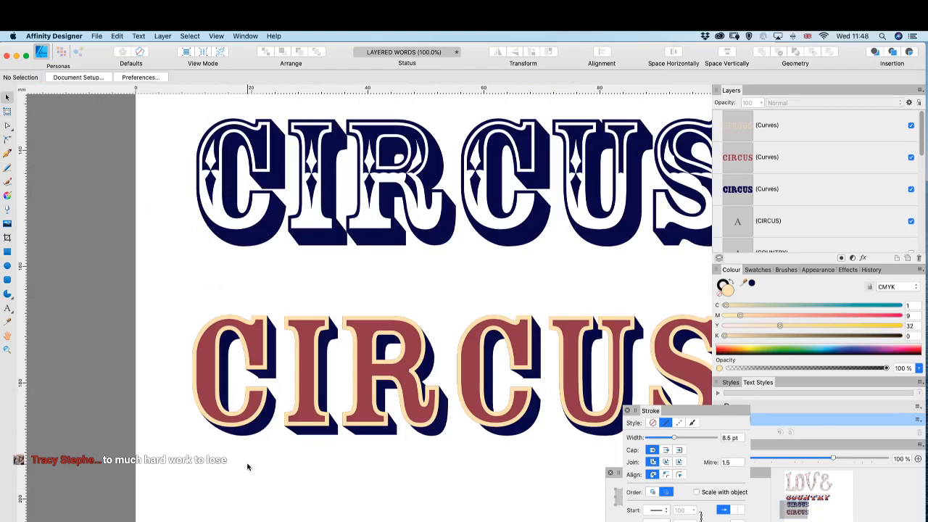
{"action": "key", "text": "super+plus"}
{"action": "key", "text": "super+plus"}
{"action": "key", "text": "super+plus"}
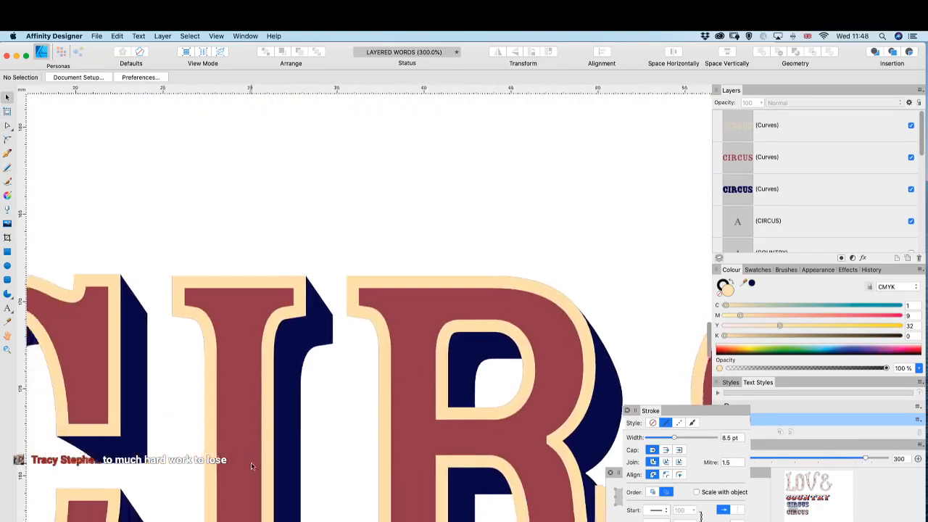
{"action": "scroll", "coordinate": [252, 466], "scroll_direction": "down", "scroll_amount": 5}
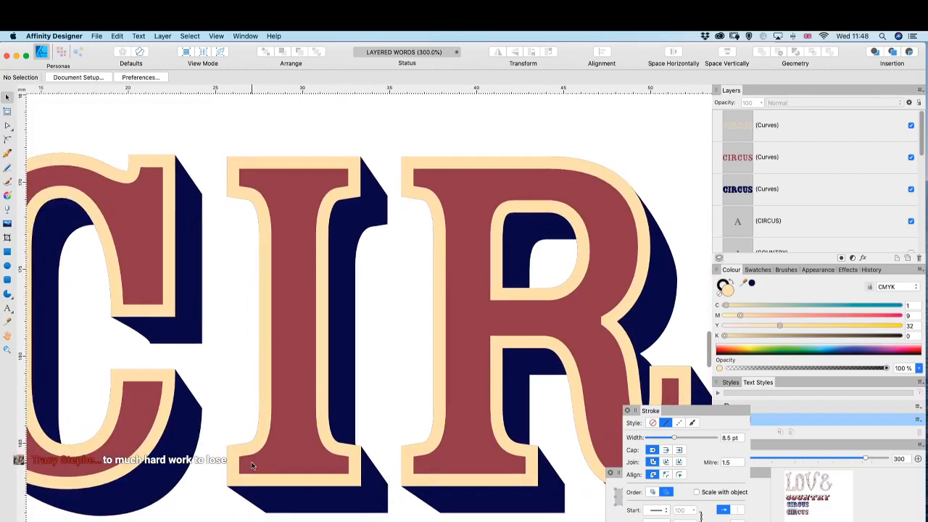
{"action": "left_click", "coordinate": [275, 268]}
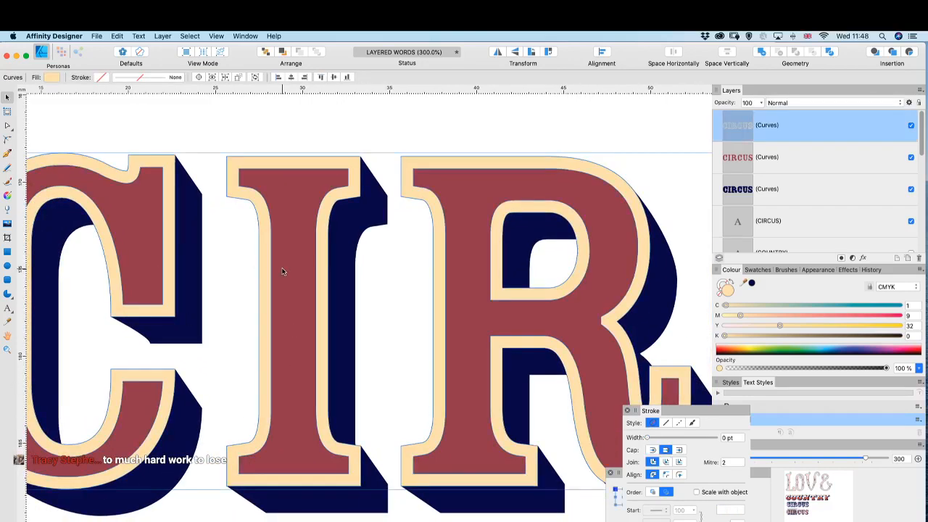
{"action": "left_click", "coordinate": [775, 165]}
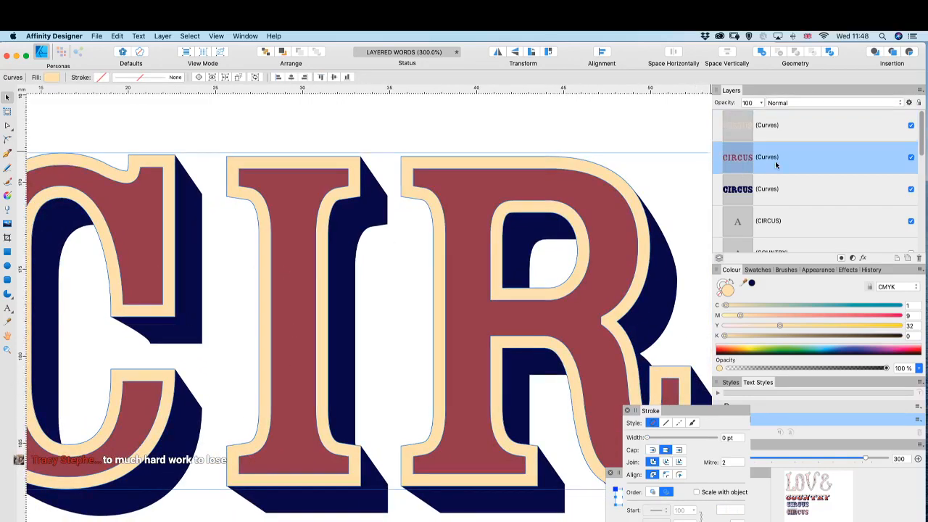
{"action": "key", "text": "super+j"}
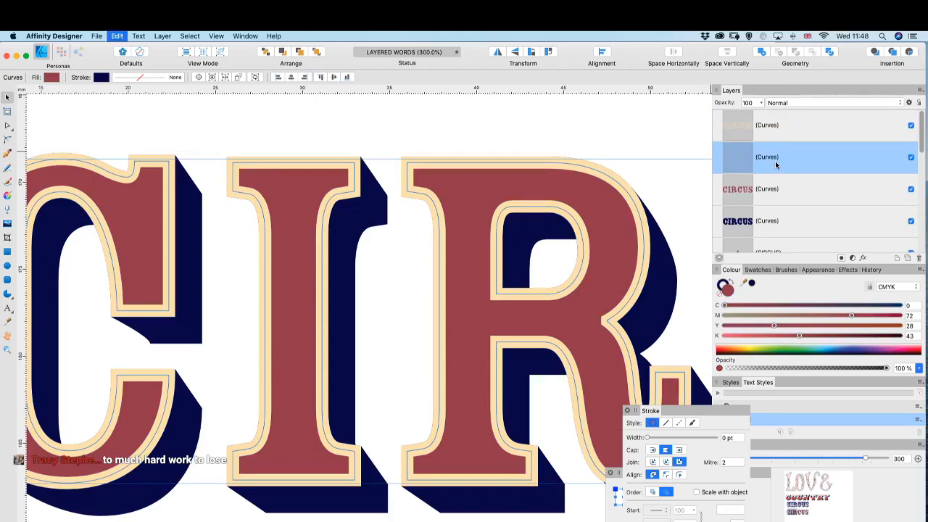
{"action": "left_click_drag", "start_coordinate": [776, 165], "coordinate": [773, 118]}
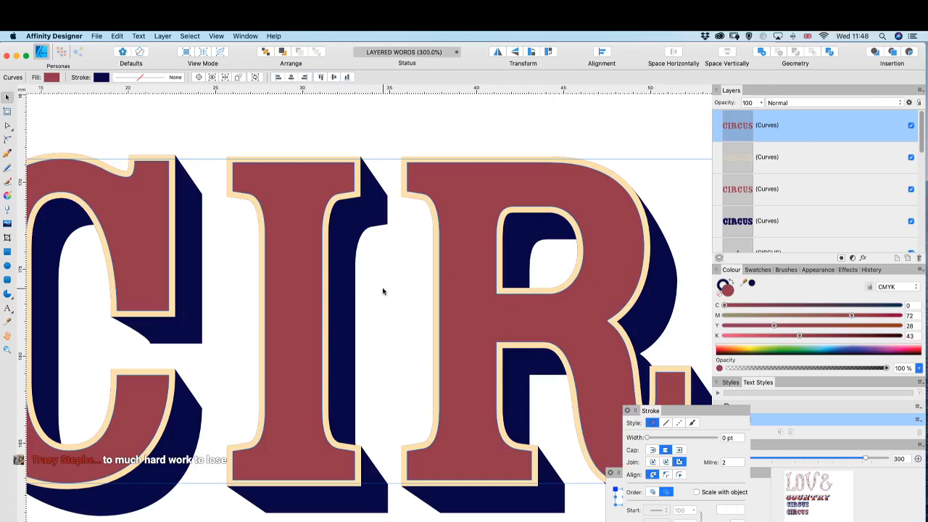
{"action": "left_click", "coordinate": [667, 423]}
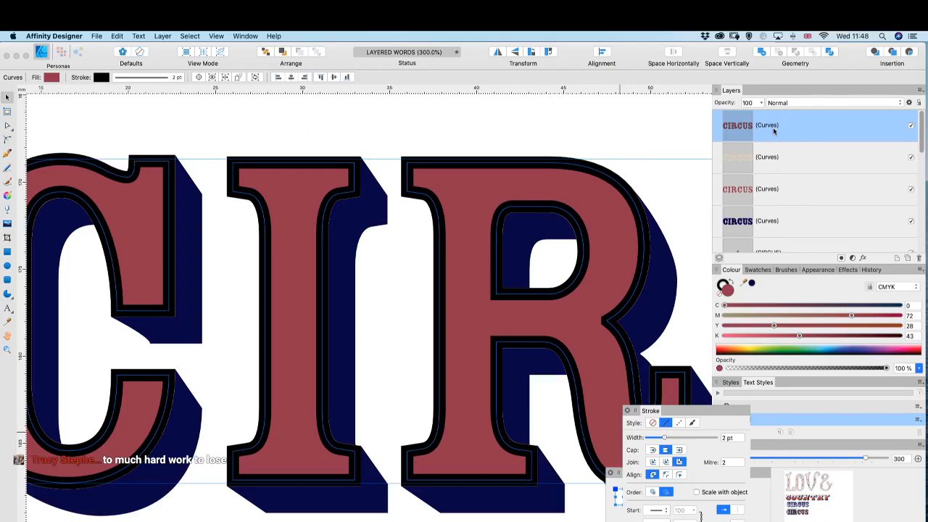
- Try expanding the red copy's stroke and subtracting the expanded outline from the letters, and undo the subtraction
{"action": "left_click", "coordinate": [163, 37]}
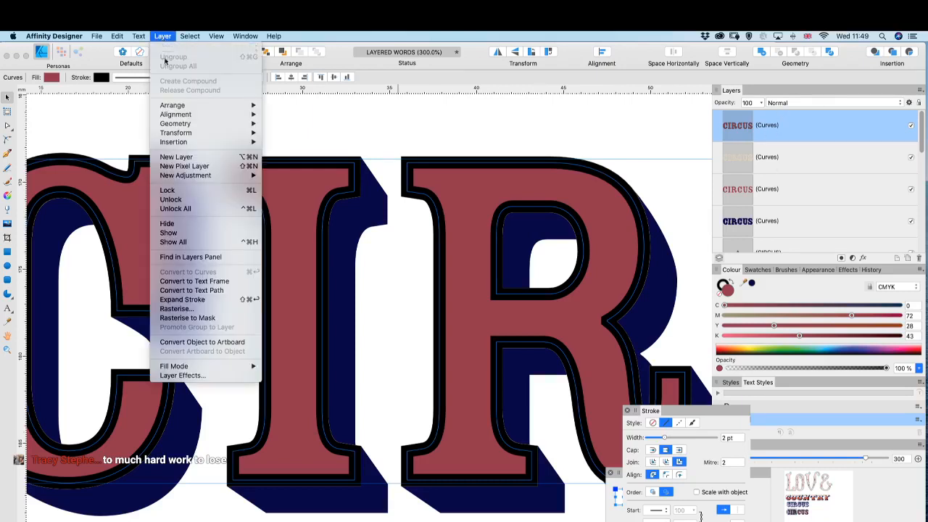
{"action": "left_click", "coordinate": [192, 303]}
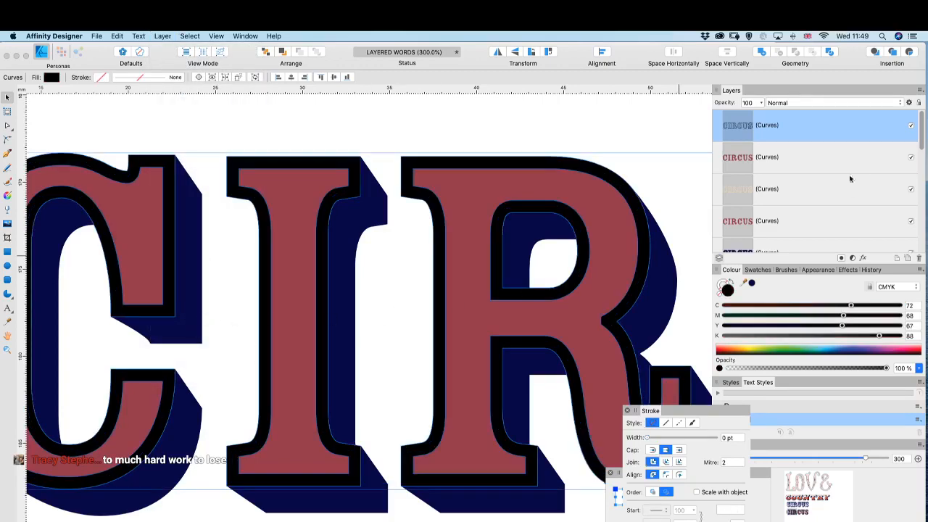
{"action": "left_click", "coordinate": [814, 161], "text": "shift"}
{"action": "left_click", "coordinate": [778, 52]}
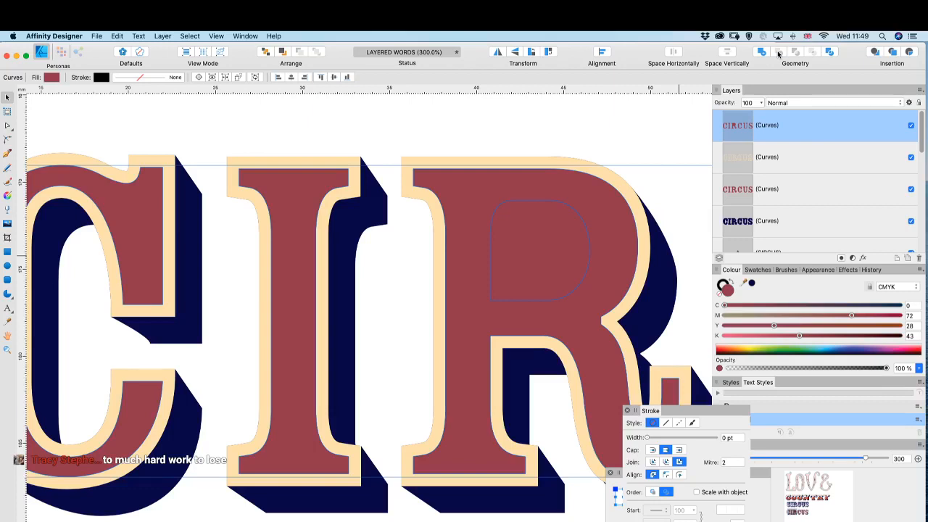
{"action": "key", "text": "super+z"}
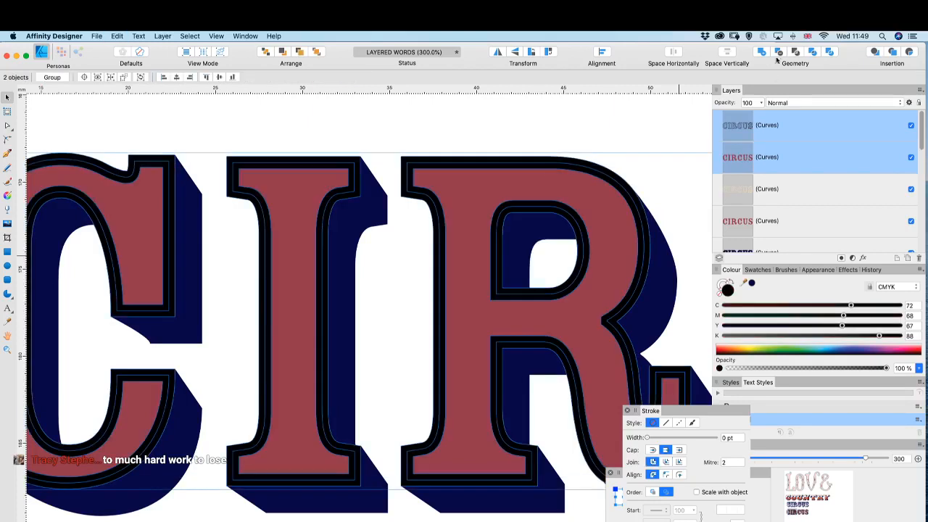
- Try adding a 0.9 pt stroke to both the expanded black outline and the red copy and expanding the strokes
{"action": "left_click_drag", "start_coordinate": [673, 441], "coordinate": [664, 439]}
{"action": "scroll", "coordinate": [436, 357], "scroll_direction": "up", "scroll_amount": 10}
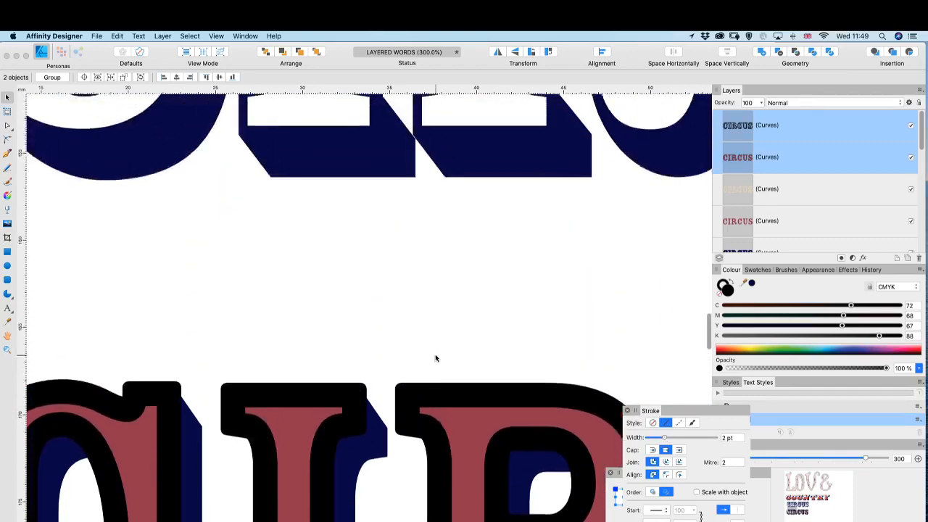
{"action": "scroll", "coordinate": [436, 358], "scroll_direction": "down", "scroll_amount": 10}
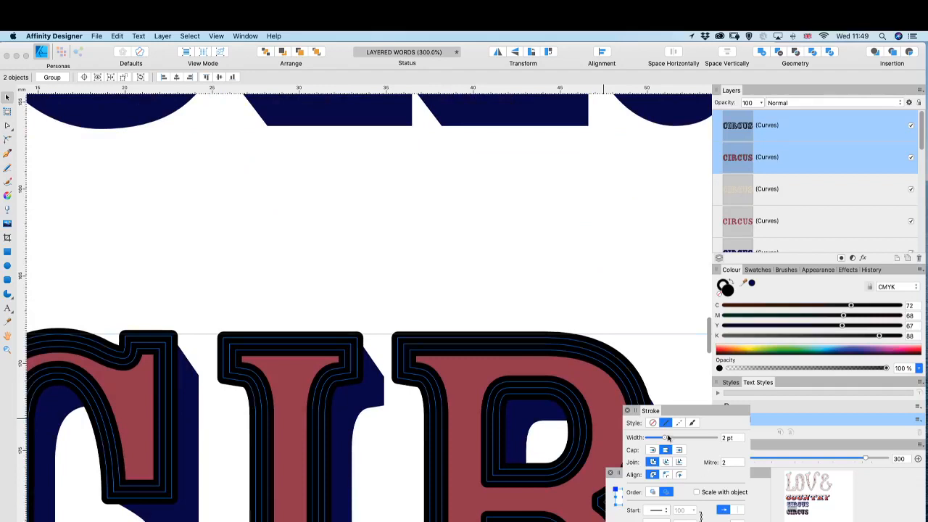
{"action": "left_click_drag", "start_coordinate": [664, 439], "coordinate": [663, 439]}
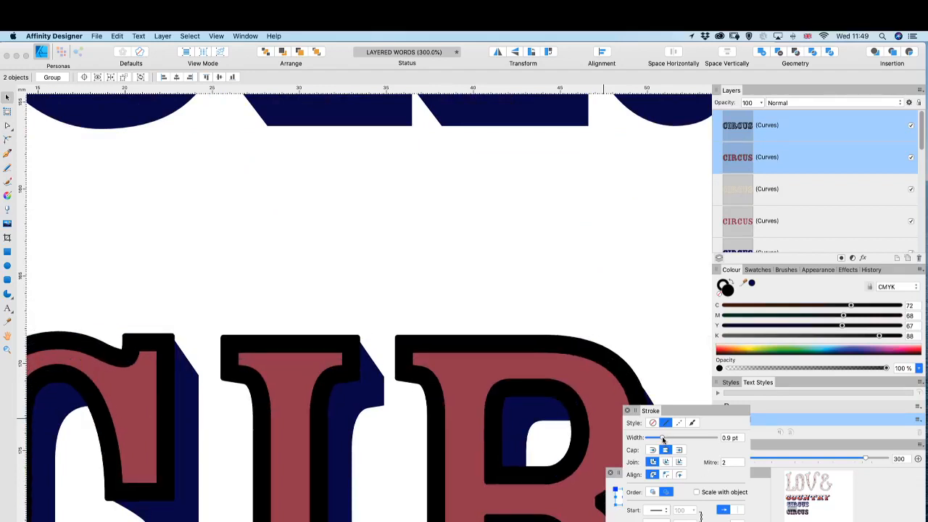
{"action": "scroll", "coordinate": [456, 391], "scroll_direction": "down", "scroll_amount": 3}
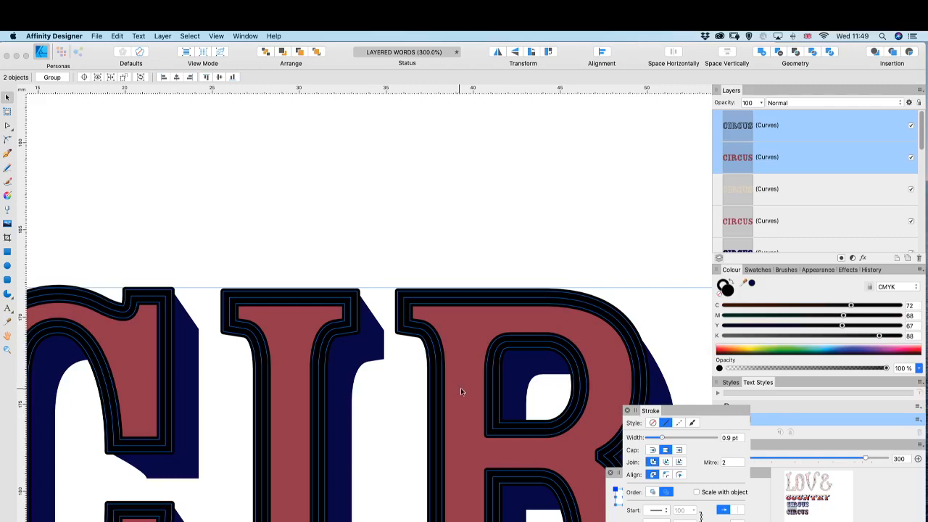
{"action": "left_click", "coordinate": [163, 36]}
{"action": "left_click", "coordinate": [193, 301]}
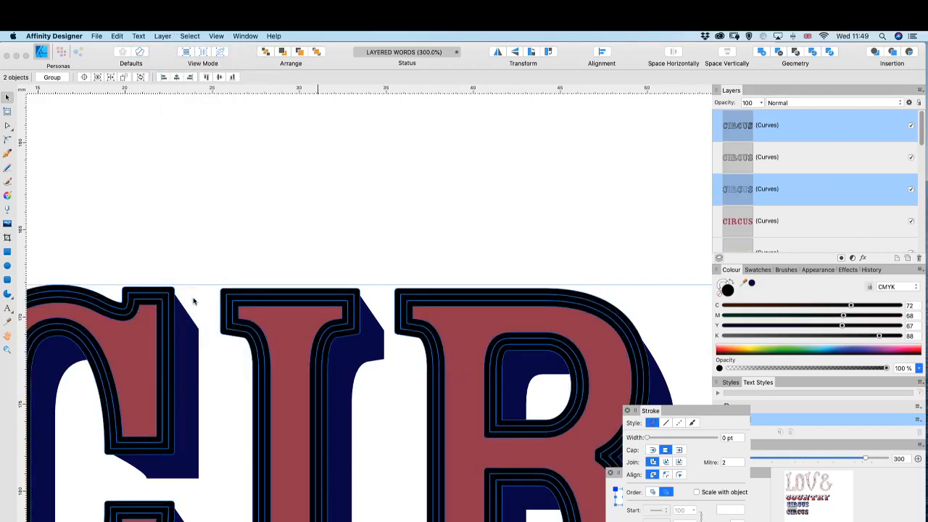
- Undo the 0.9 pt strokes and both stroke expansions on the top CIRCUS layers
{"action": "scroll", "coordinate": [429, 284], "scroll_direction": "down", "scroll_amount": 5}
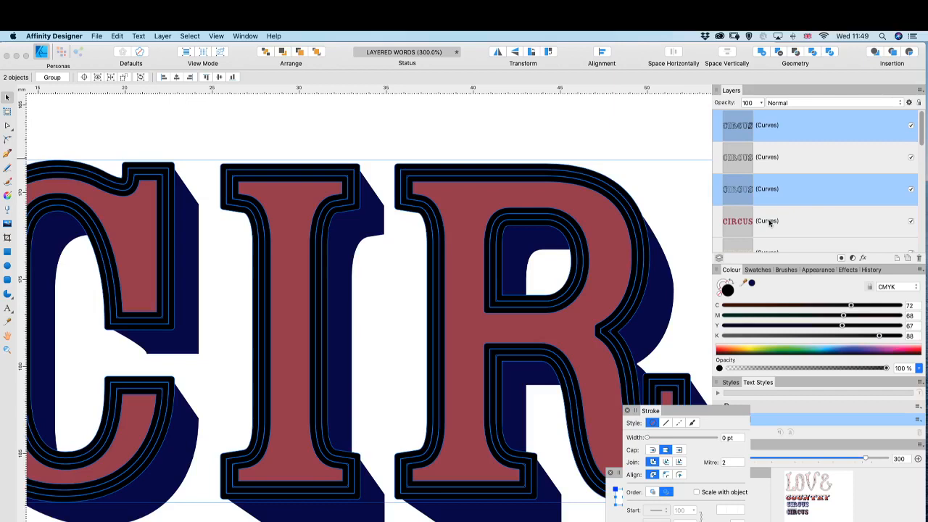
{"action": "key", "text": "super+z"}
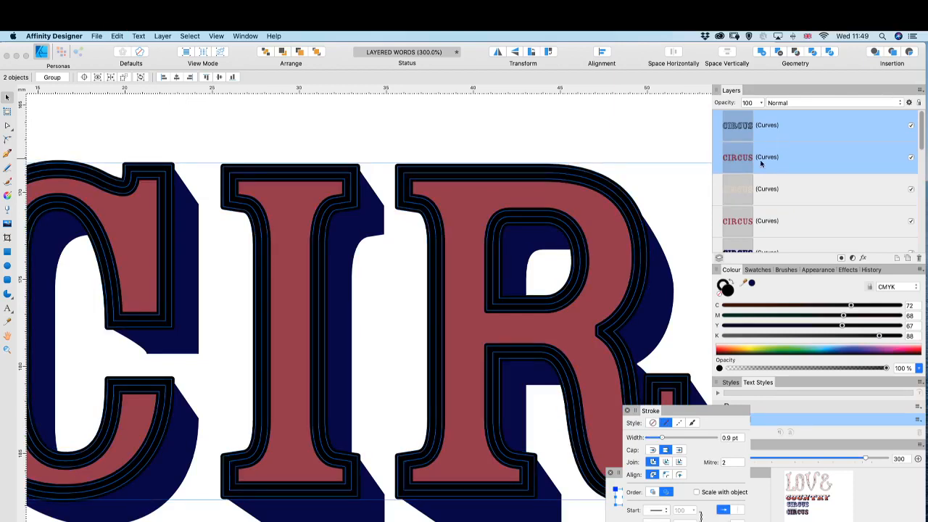
{"action": "key", "text": "super+z"}
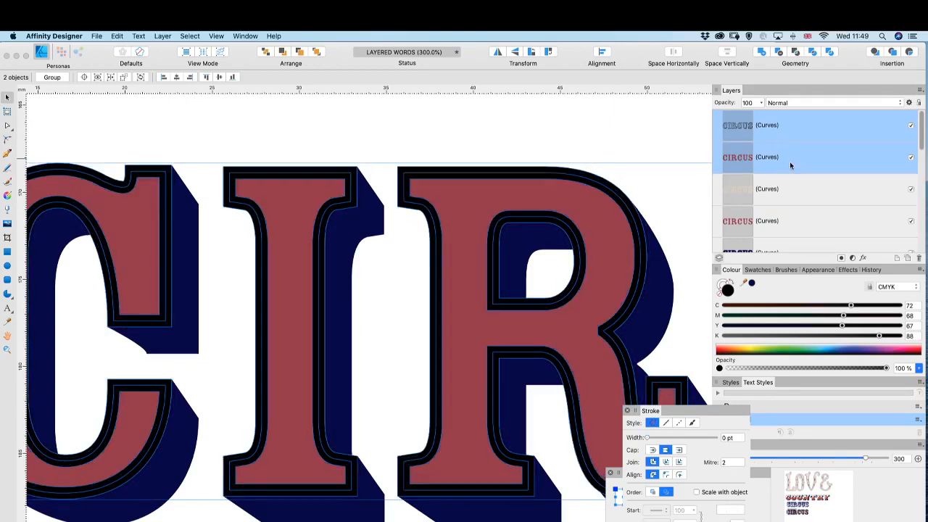
{"action": "key", "text": "super+z"}
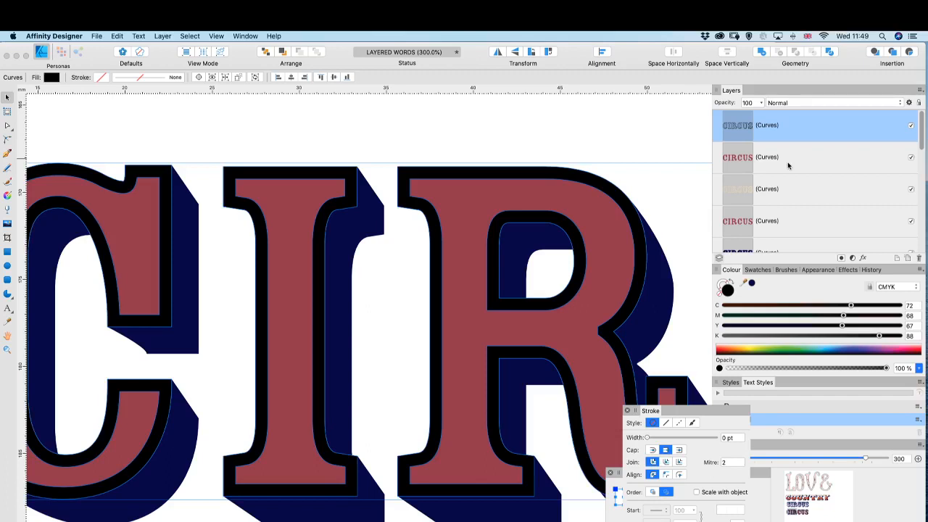
{"action": "key", "text": "super+z"}
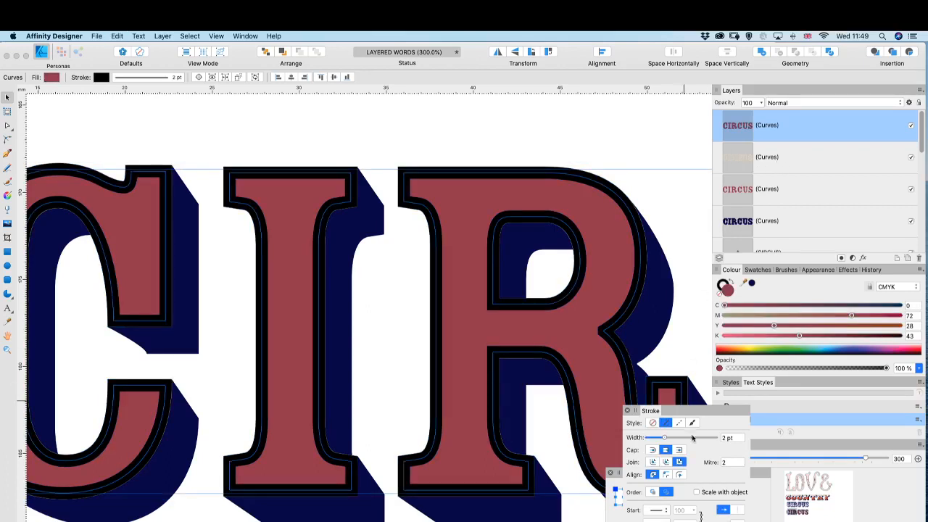
- Widen the top red copy's stroke to 3.5 pt, expand it and subtract the outline from the letters
{"action": "left_click_drag", "start_coordinate": [670, 440], "coordinate": [667, 440]}
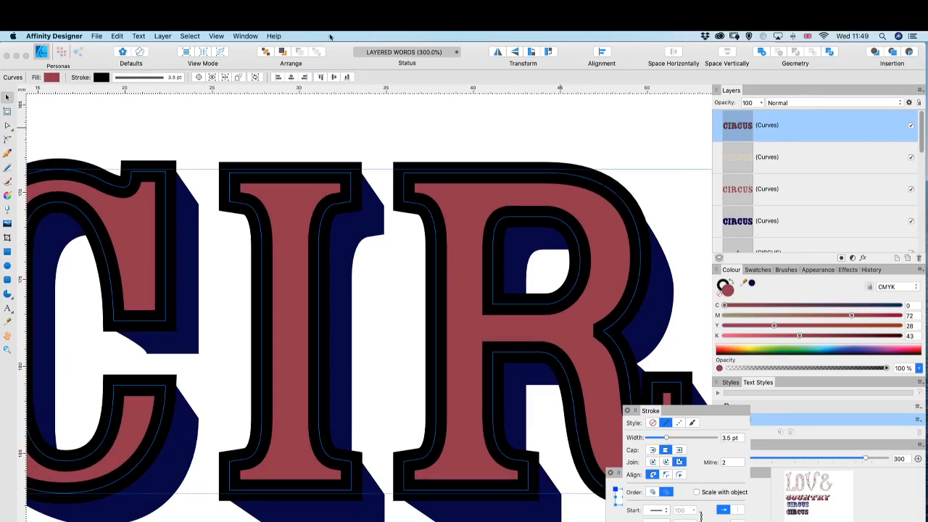
{"action": "left_click", "coordinate": [162, 36]}
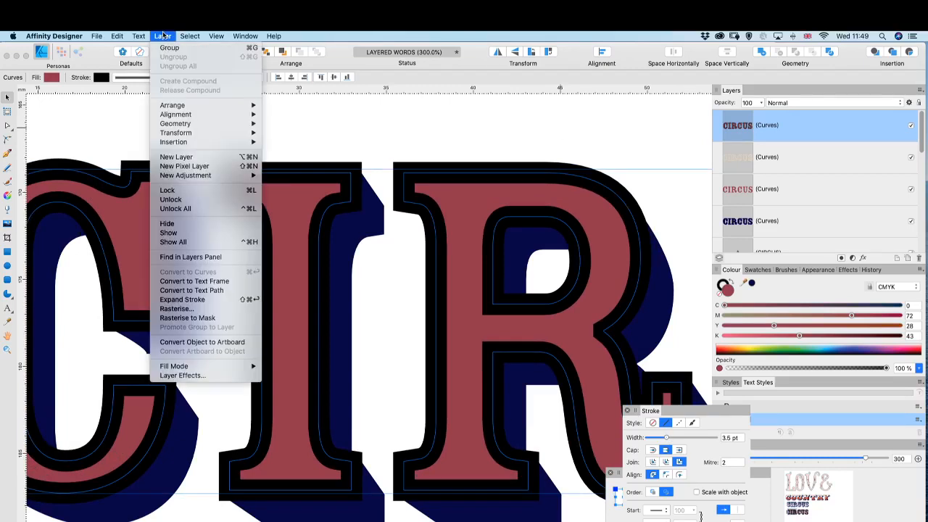
{"action": "left_click", "coordinate": [185, 300]}
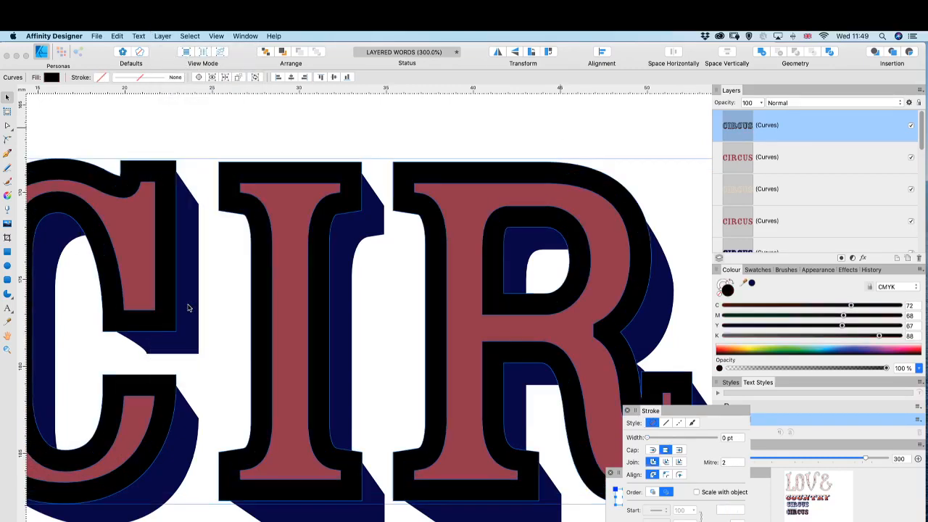
{"action": "left_click", "coordinate": [847, 156], "text": "shift"}
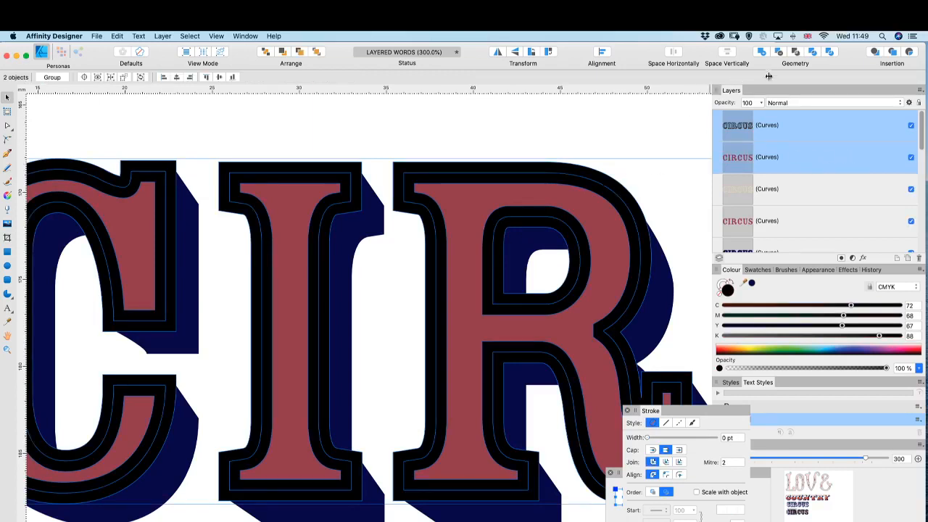
{"action": "left_click", "coordinate": [778, 52]}
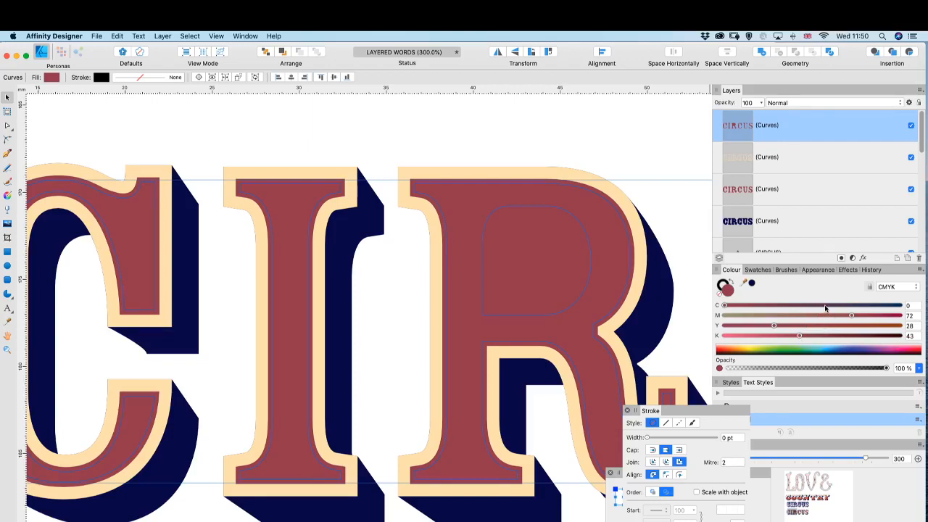
- Set the inset lettering's fill to C 64, M 72, Y 28, K 43 and divide it into separate letter curves
{"action": "left_click_drag", "start_coordinate": [830, 306], "coordinate": [838, 306]}
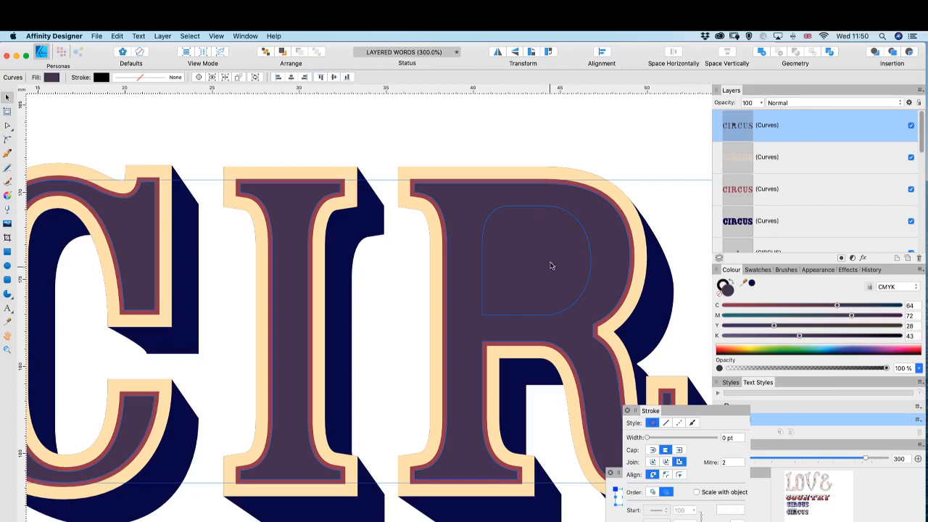
{"action": "left_click", "coordinate": [830, 51]}
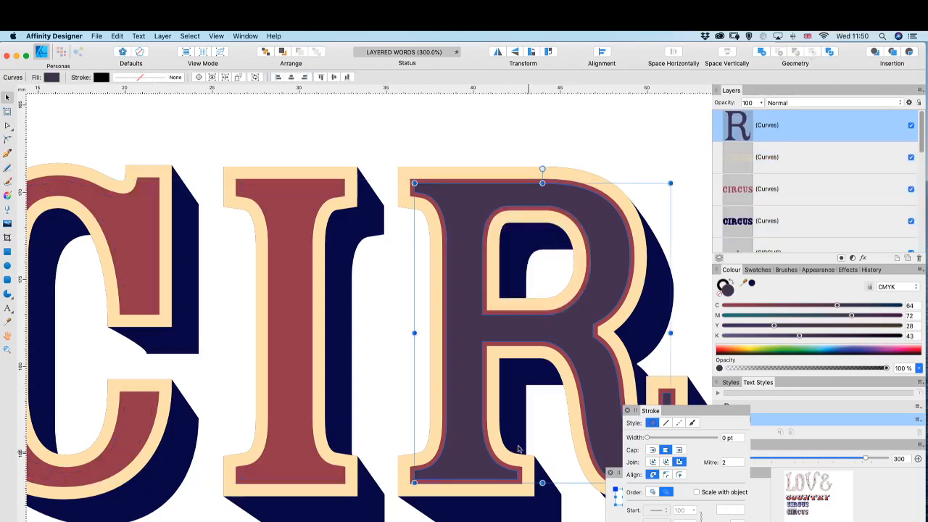
{"action": "key", "text": "super+z"}
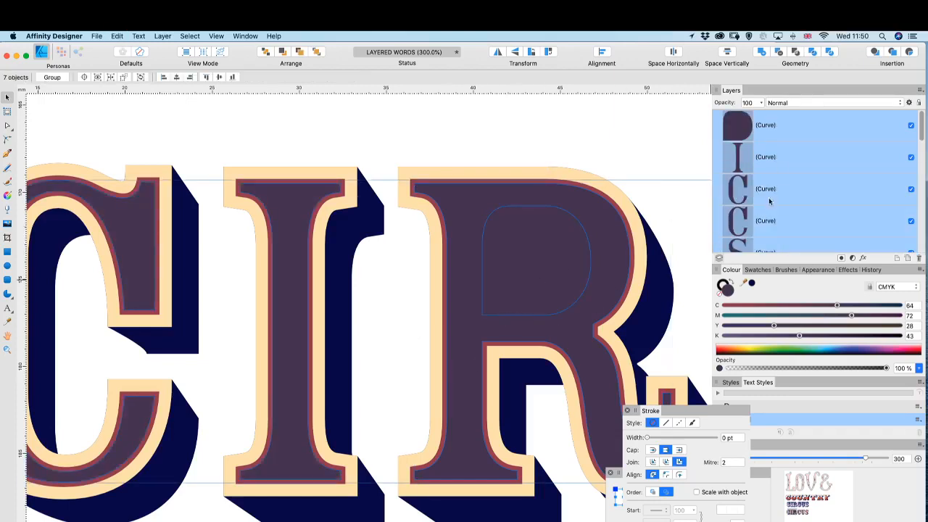
- Subtract the counter shape from the inset R to cut out its bowl
{"action": "left_click", "coordinate": [771, 128]}
{"action": "scroll", "coordinate": [770, 214], "scroll_direction": "down", "scroll_amount": 4}
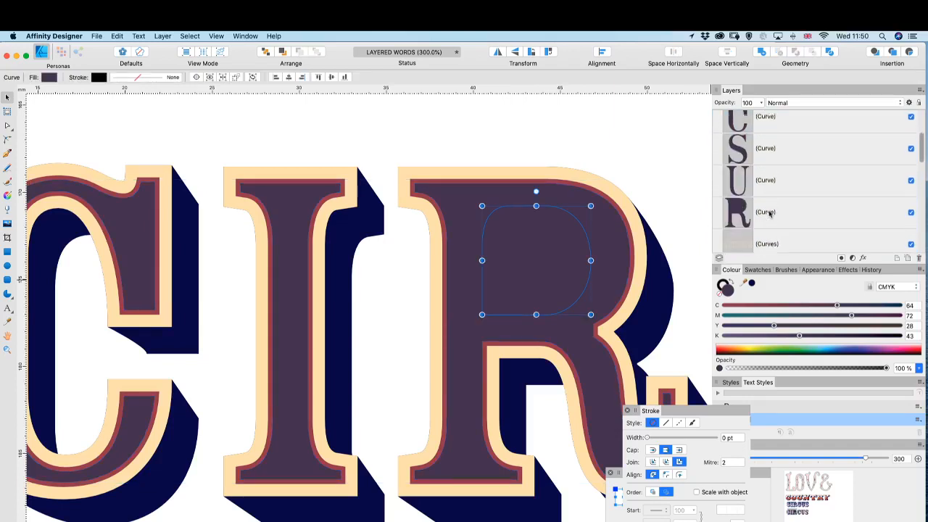
{"action": "left_click", "coordinate": [761, 187]}
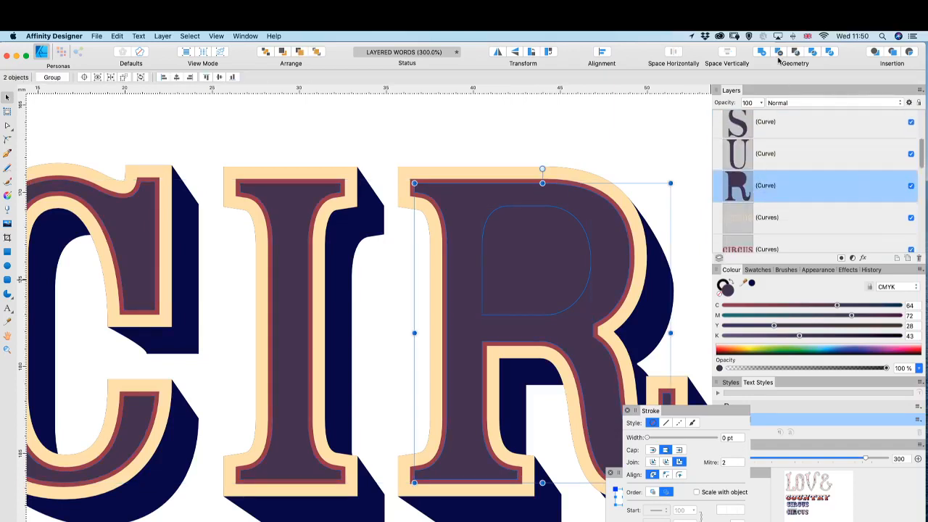
{"action": "left_click", "coordinate": [780, 54]}
{"action": "scroll", "coordinate": [368, 319], "scroll_direction": "right", "scroll_amount": 10}
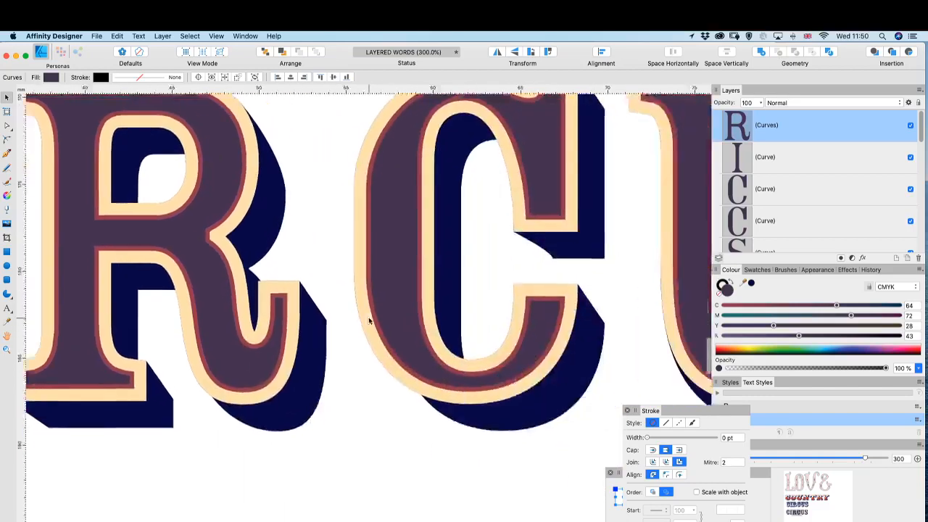
- Select the six separate inset letters and add them together into a single lettering shape
{"action": "scroll", "coordinate": [368, 319], "scroll_direction": "up", "scroll_amount": 2}
{"action": "scroll", "coordinate": [369, 319], "scroll_direction": "down", "scroll_amount": 3}
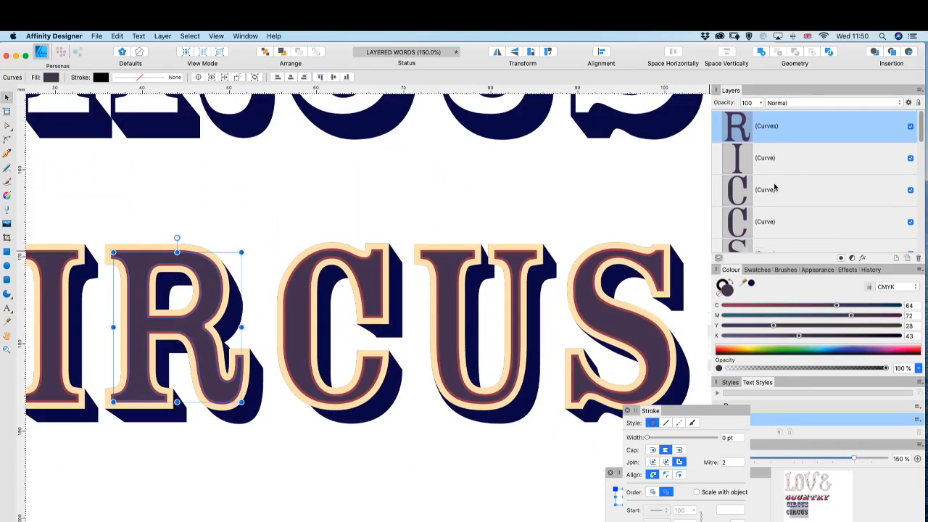
{"action": "scroll", "coordinate": [772, 211], "scroll_direction": "down", "scroll_amount": 3}
{"action": "scroll", "coordinate": [771, 232], "scroll_direction": "down", "scroll_amount": 1}
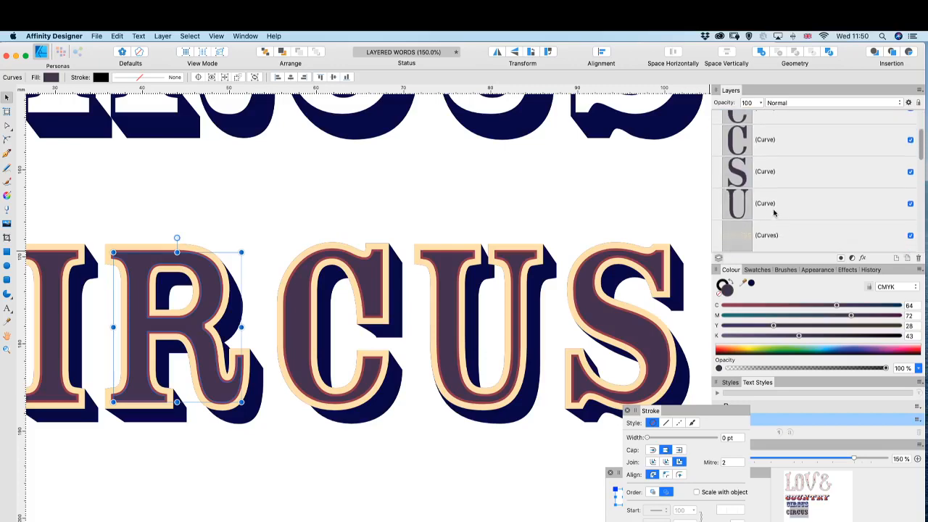
{"action": "left_click", "coordinate": [772, 206], "text": "shift"}
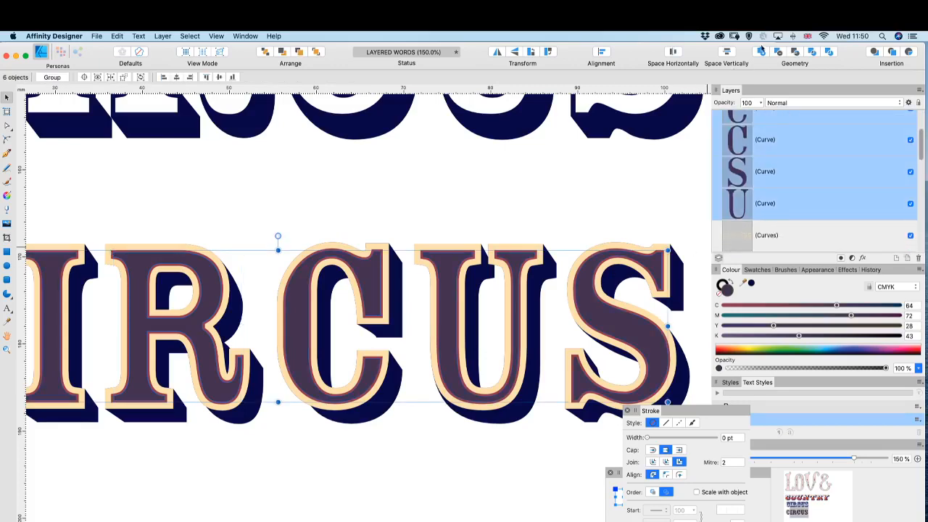
{"action": "left_click", "coordinate": [761, 50]}
{"action": "scroll", "coordinate": [497, 290], "scroll_direction": "left", "scroll_amount": 5}
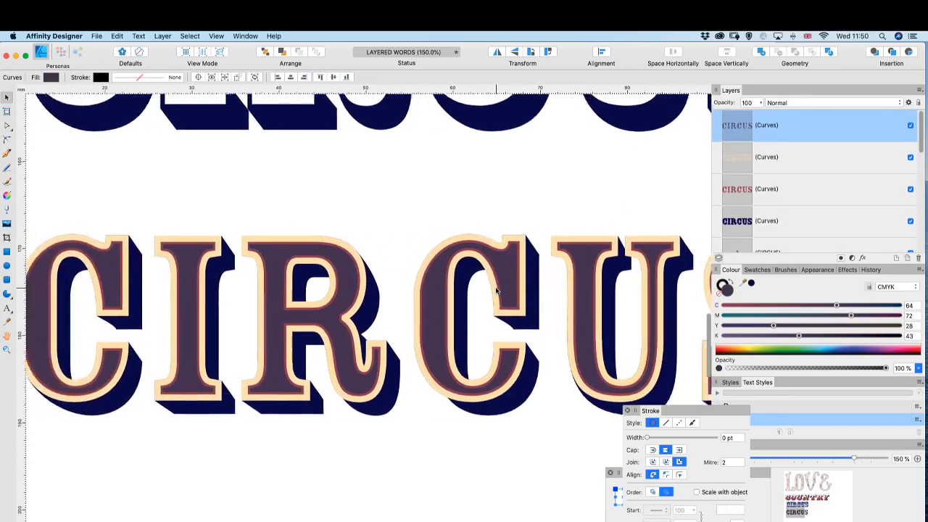
- Draw a wide rectangle across the lower half of the layered CIRCUS lettering with a black fill and no stroke
{"action": "scroll", "coordinate": [497, 290], "scroll_direction": "right", "scroll_amount": 3}
{"action": "scroll", "coordinate": [435, 286], "scroll_direction": "down", "scroll_amount": 3}
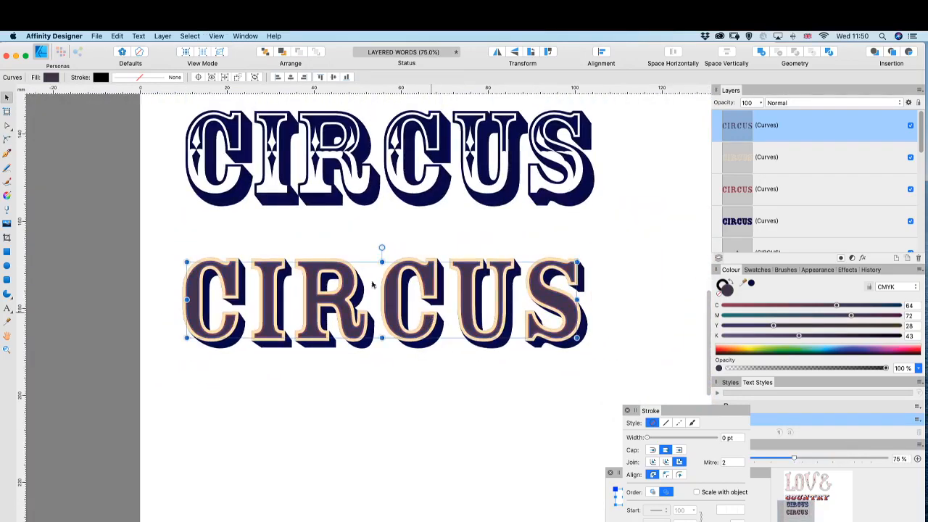
{"action": "left_click", "coordinate": [7, 251]}
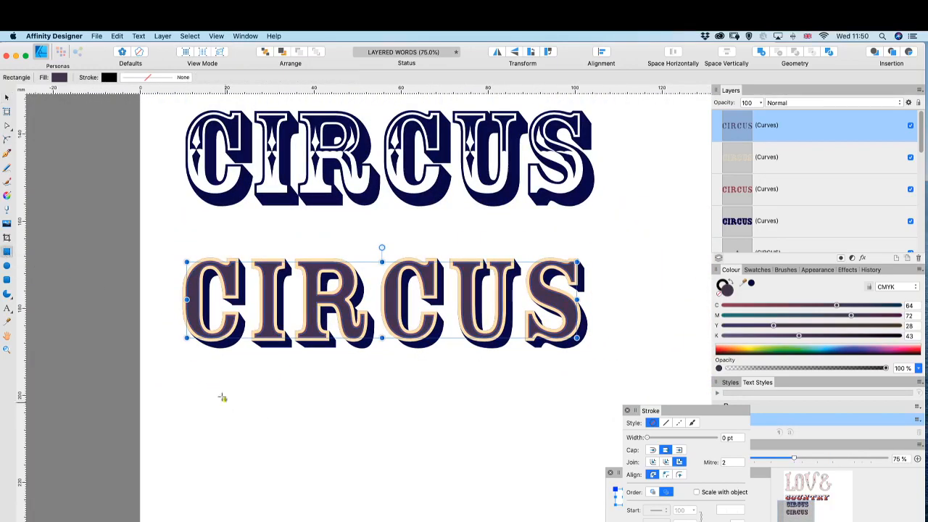
{"action": "left_click_drag", "start_coordinate": [163, 350], "coordinate": [610, 298]}
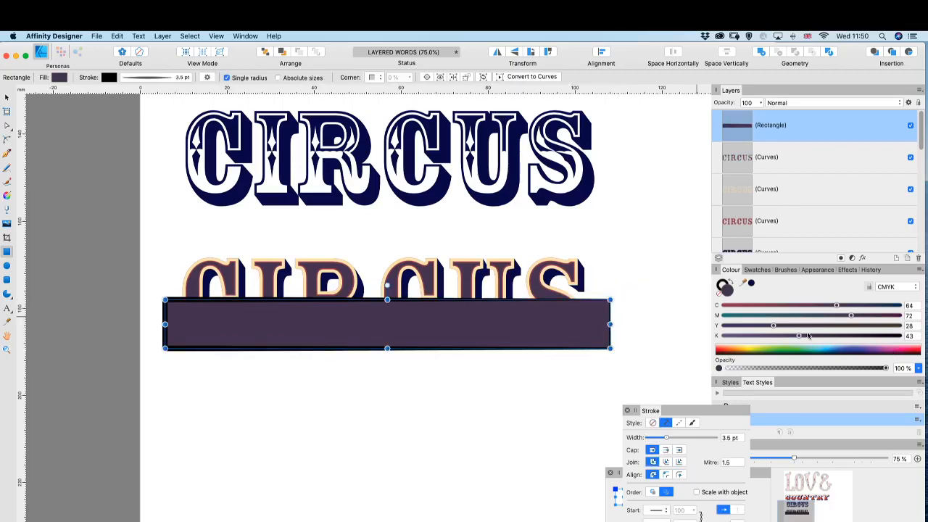
{"action": "left_click", "coordinate": [719, 293]}
{"action": "left_click", "coordinate": [730, 283]}
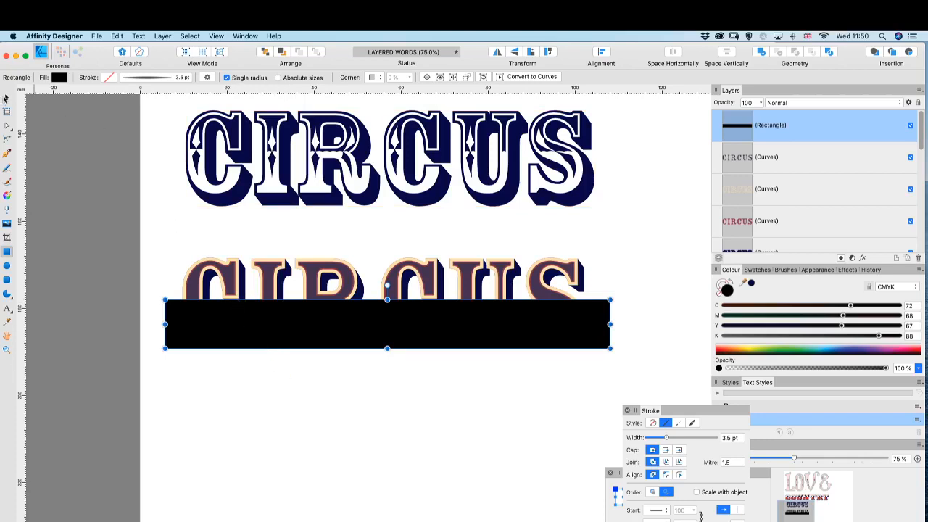
- Raise the rectangle's upper edge slightly to the letters' mid-height and subtract it from the inset lettering
{"action": "left_click", "coordinate": [6, 97]}
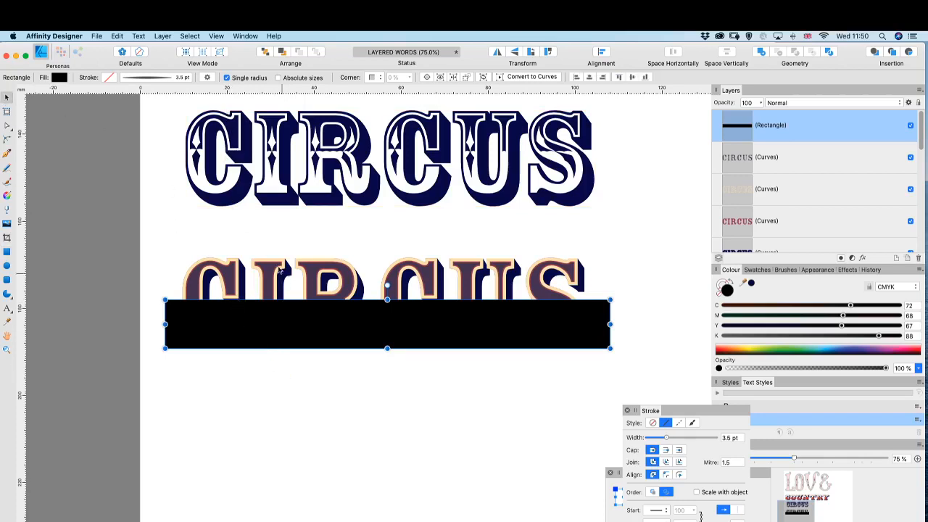
{"action": "left_click_drag", "start_coordinate": [388, 300], "coordinate": [331, 293]}
{"action": "left_click", "coordinate": [791, 160], "text": "shift"}
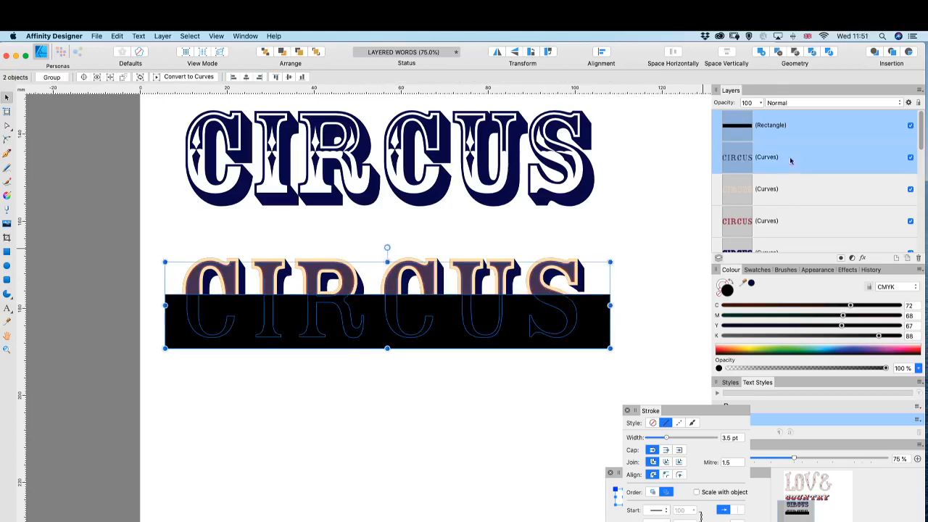
{"action": "left_click", "coordinate": [782, 55]}
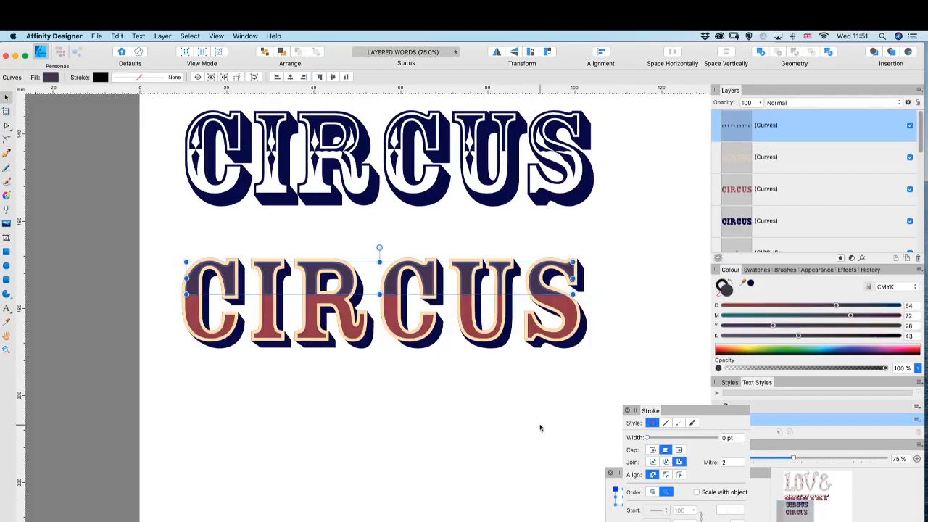
- Draw a narrow black diamond about 4 mm tall in the letter I, centred on its stem above the colour split
{"action": "key", "text": "super+plus"}
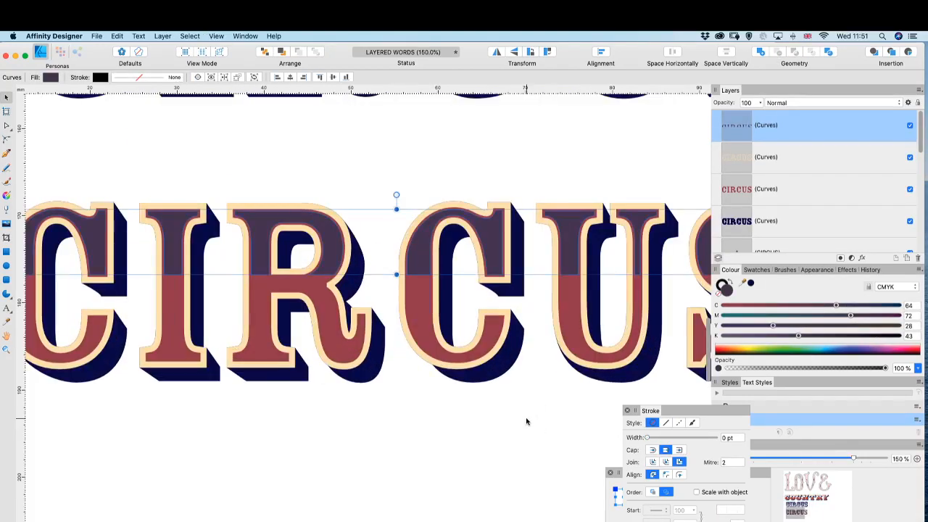
{"action": "scroll", "coordinate": [461, 423], "scroll_direction": "left", "scroll_amount": 2}
{"action": "scroll", "coordinate": [461, 424], "scroll_direction": "left", "scroll_amount": 3}
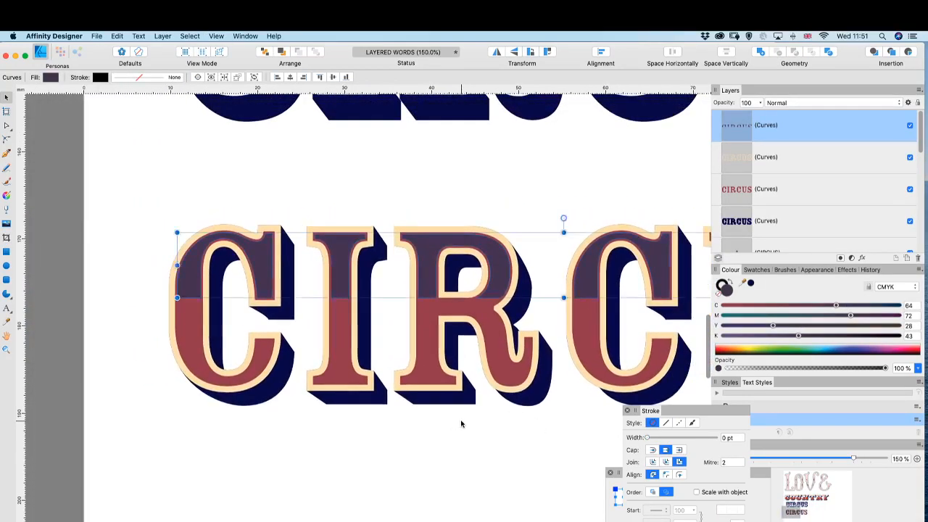
{"action": "scroll", "coordinate": [461, 424], "scroll_direction": "up", "scroll_amount": 2}
{"action": "scroll", "coordinate": [461, 423], "scroll_direction": "up", "scroll_amount": 2}
{"action": "scroll", "coordinate": [435, 417], "scroll_direction": "left", "scroll_amount": 3}
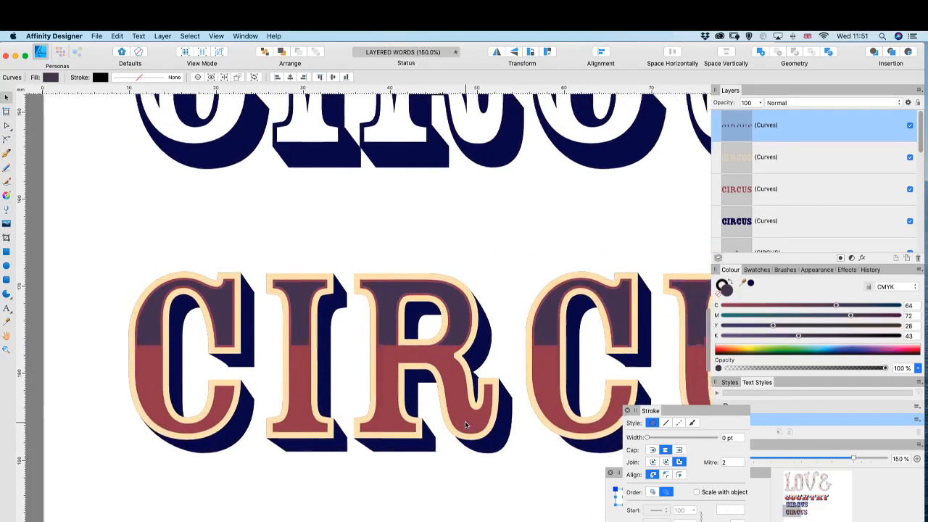
{"action": "scroll", "coordinate": [377, 406], "scroll_direction": "up", "scroll_amount": 5}
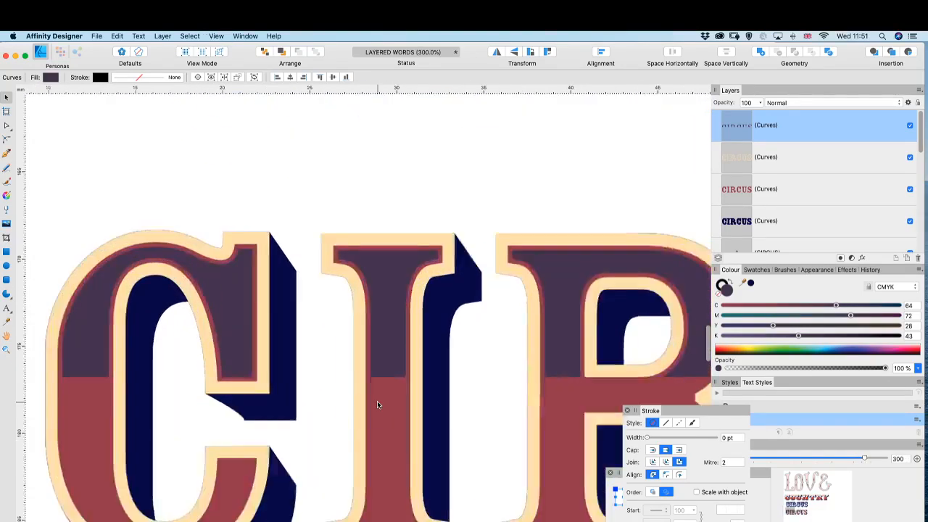
{"action": "left_click", "coordinate": [525, 439]}
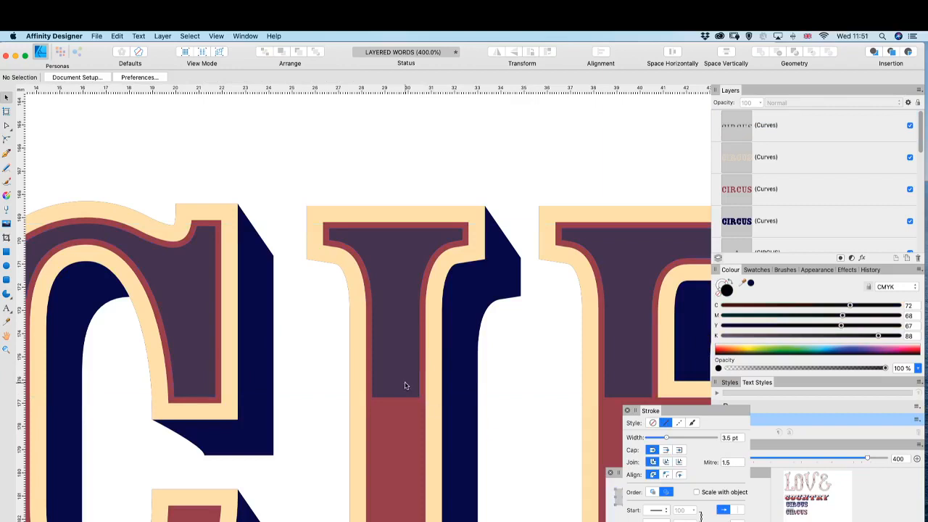
{"action": "left_click", "coordinate": [8, 294]}
{"action": "left_click", "coordinate": [47, 307]}
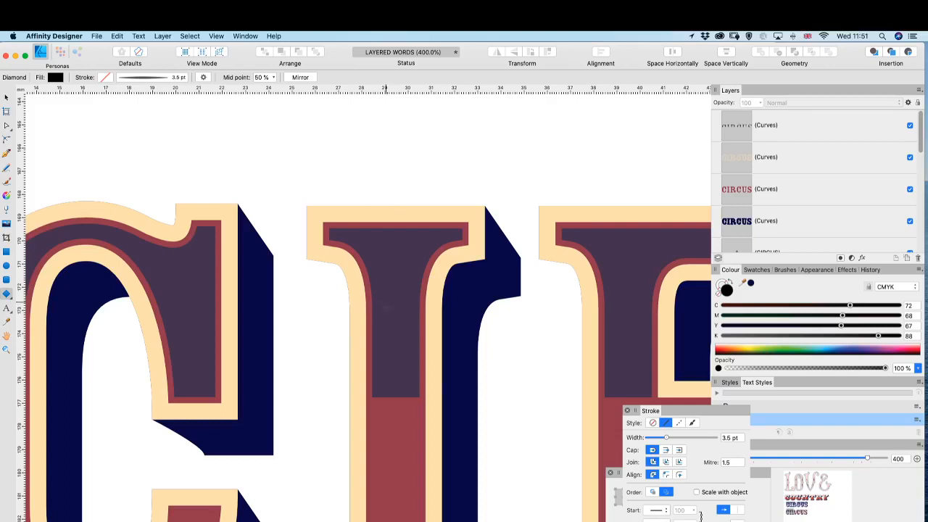
{"action": "left_click_drag", "start_coordinate": [387, 306], "coordinate": [406, 398]}
{"action": "key", "text": "v"}
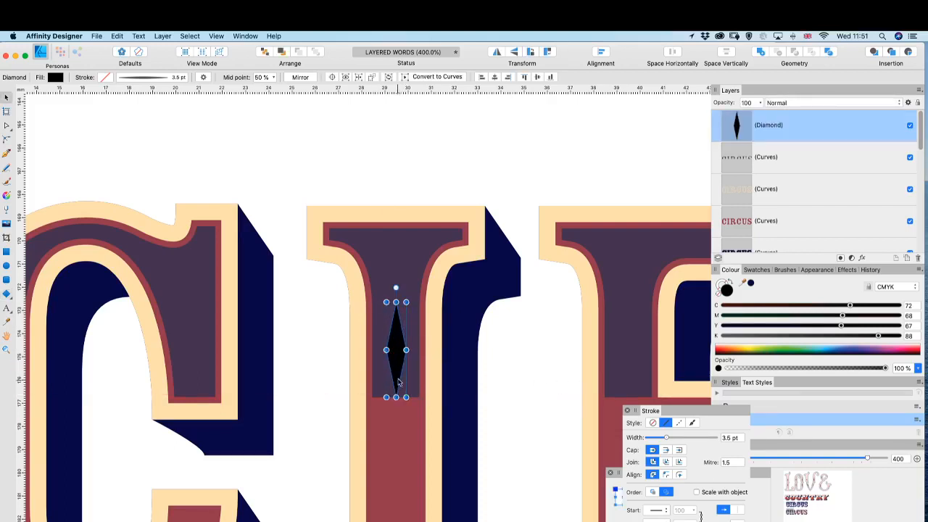
{"action": "left_click_drag", "start_coordinate": [392, 374], "coordinate": [393, 377]}
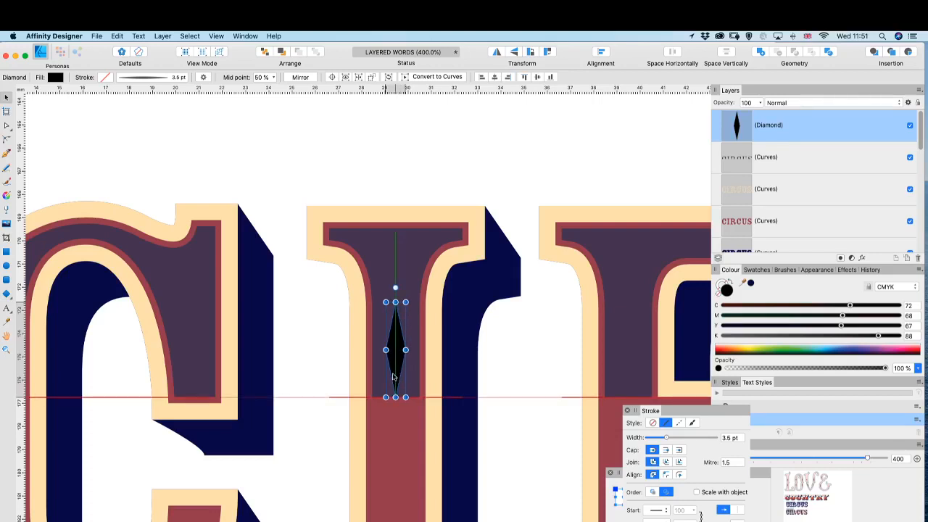
{"action": "left_click_drag", "start_coordinate": [393, 377], "coordinate": [393, 378]}
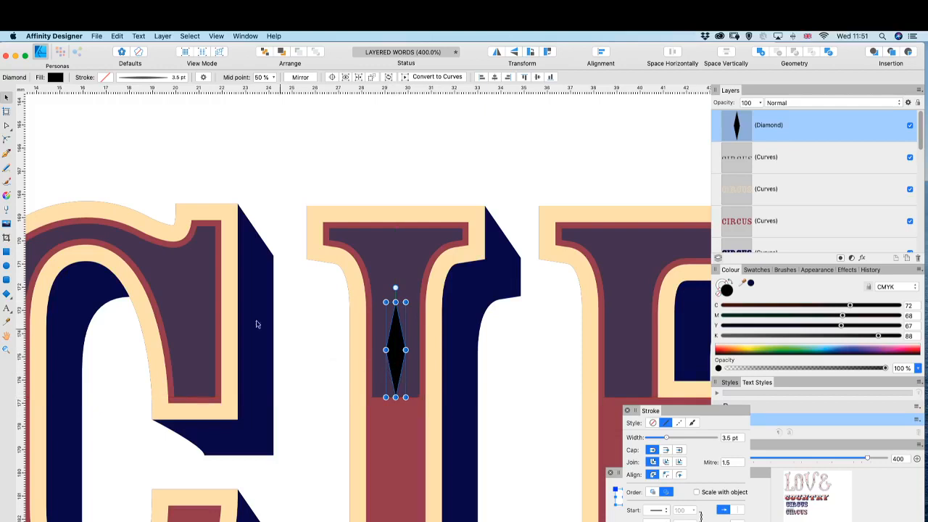
- Set the diamond's mid point to 25% and enlarge it to about 5.7 mm tall, keeping it centred on the I
{"action": "left_click", "coordinate": [7, 294]}
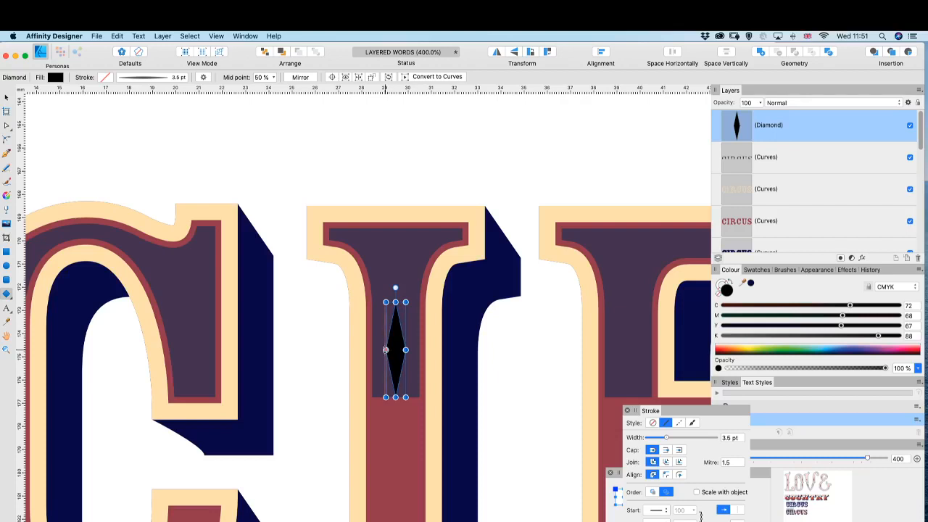
{"action": "left_click_drag", "start_coordinate": [386, 349], "coordinate": [385, 373]}
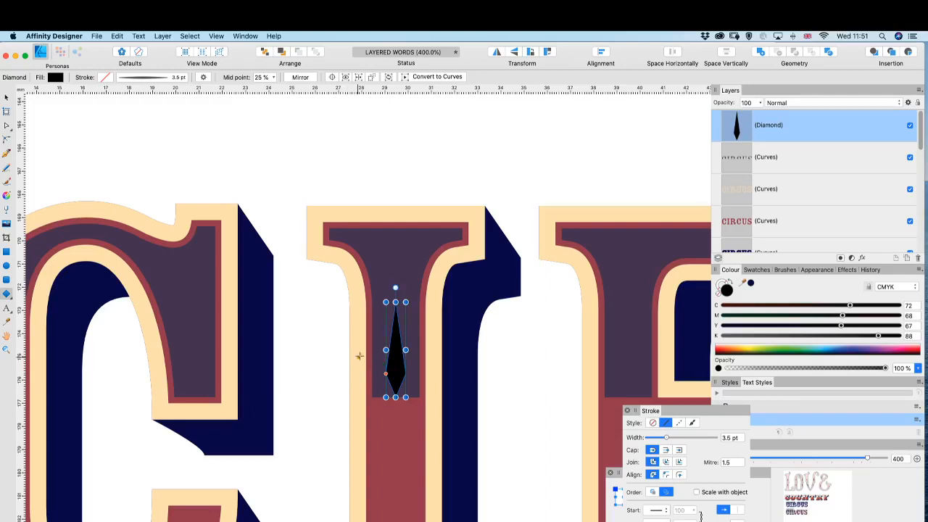
{"action": "scroll", "coordinate": [365, 353], "scroll_direction": "up", "scroll_amount": 10}
{"action": "scroll", "coordinate": [365, 353], "scroll_direction": "up", "scroll_amount": 5}
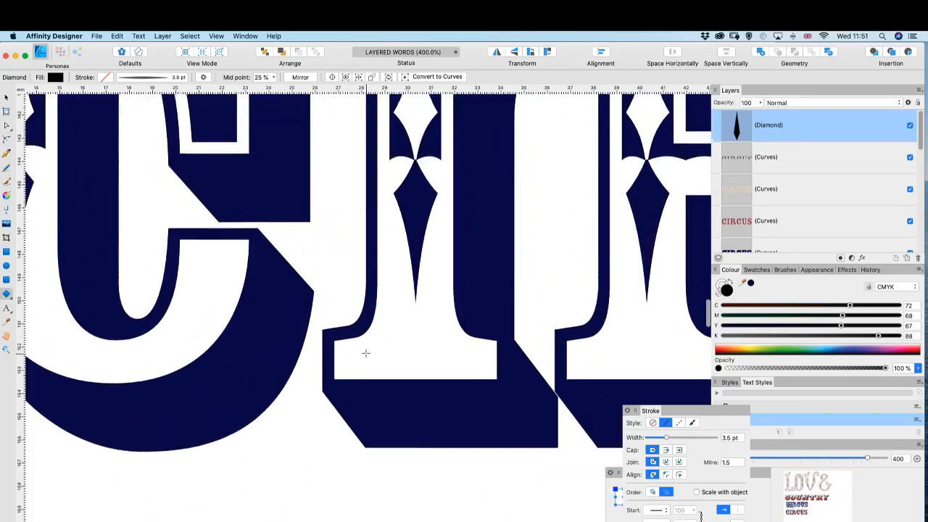
{"action": "scroll", "coordinate": [392, 471], "scroll_direction": "down", "scroll_amount": 8}
{"action": "scroll", "coordinate": [392, 471], "scroll_direction": "down", "scroll_amount": 15}
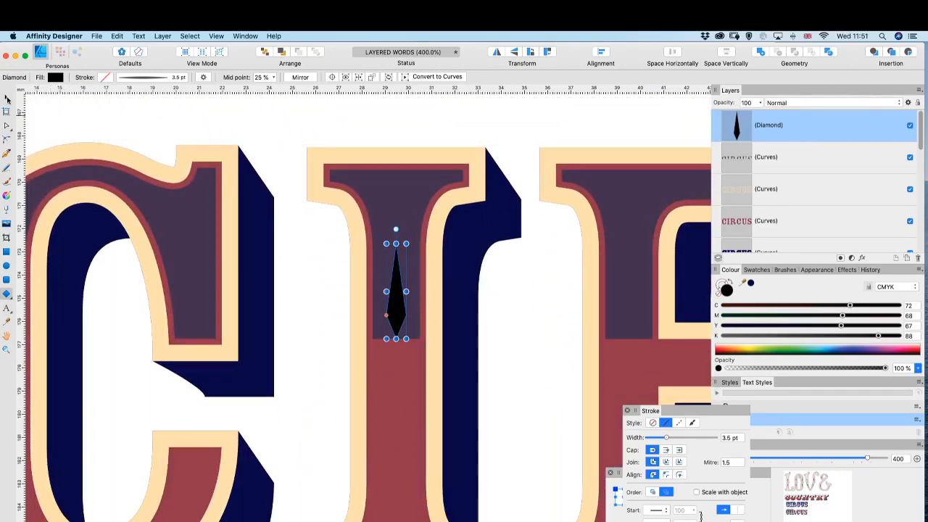
{"action": "left_click", "coordinate": [6, 98]}
{"action": "left_click_drag", "start_coordinate": [406, 244], "coordinate": [413, 206]}
{"action": "left_click_drag", "start_coordinate": [397, 304], "coordinate": [395, 303]}
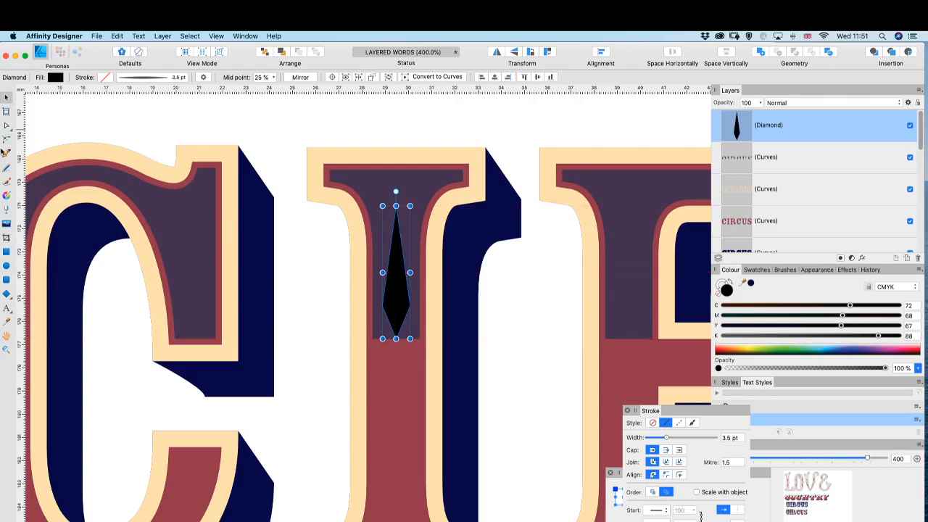
- Convert the diamond in the letter I to an editable curve
{"action": "left_click", "coordinate": [7, 126]}
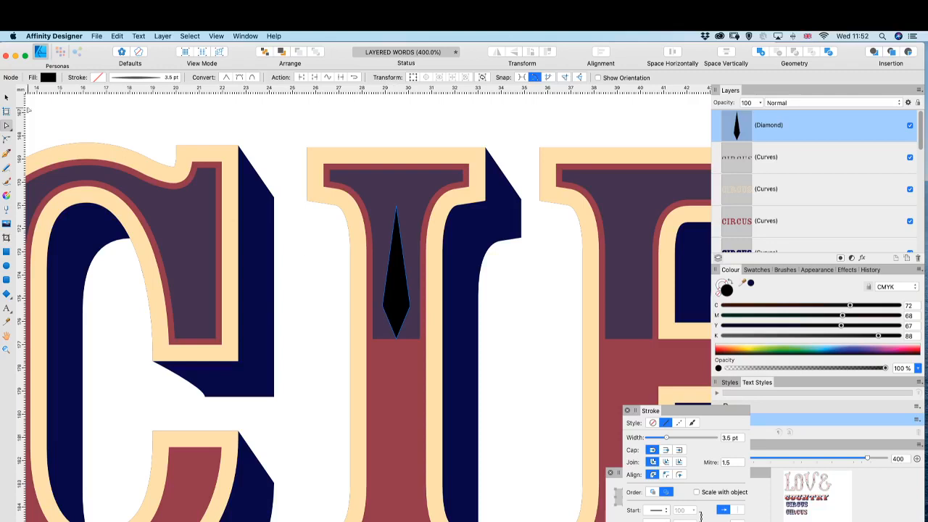
{"action": "left_click", "coordinate": [7, 97]}
{"action": "left_click", "coordinate": [162, 36]}
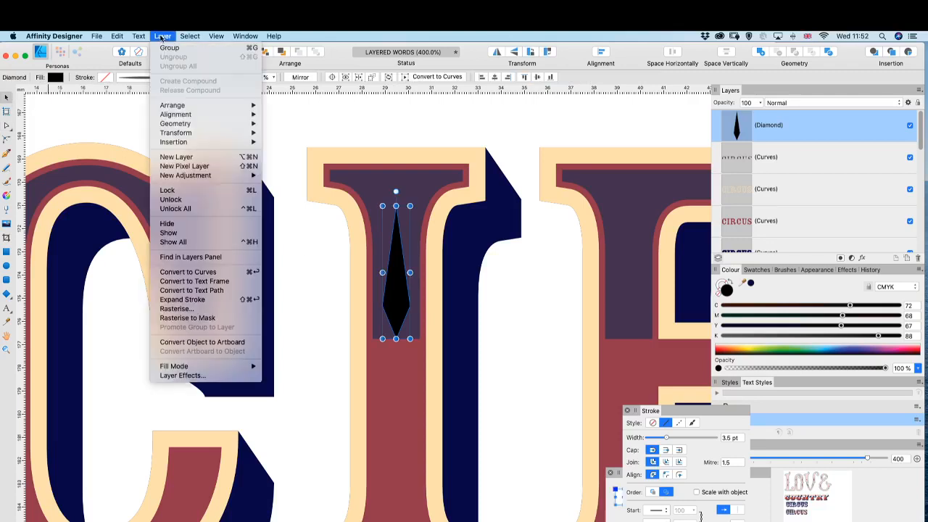
{"action": "left_click", "coordinate": [188, 271]}
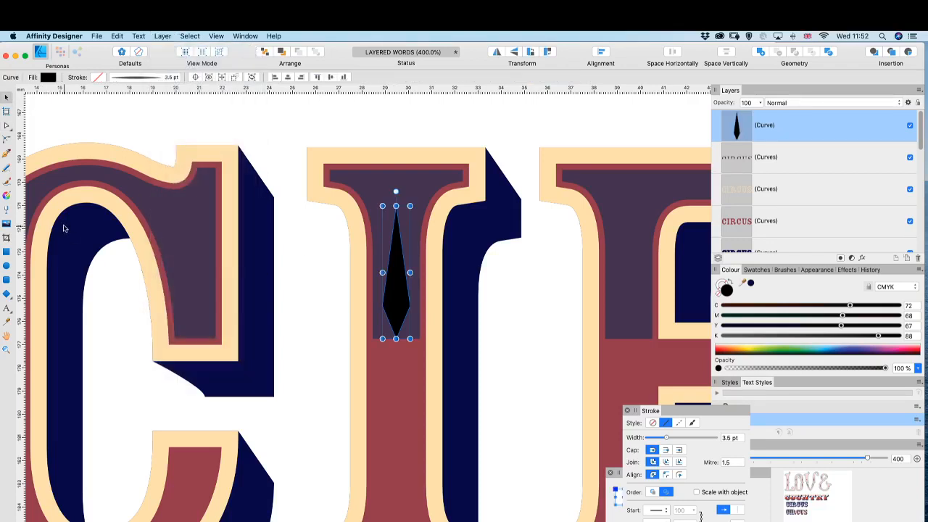
- Add a node on each lower edge of the diamond, pull both inward and convert them to smooth nodes
{"action": "left_click", "coordinate": [7, 125]}
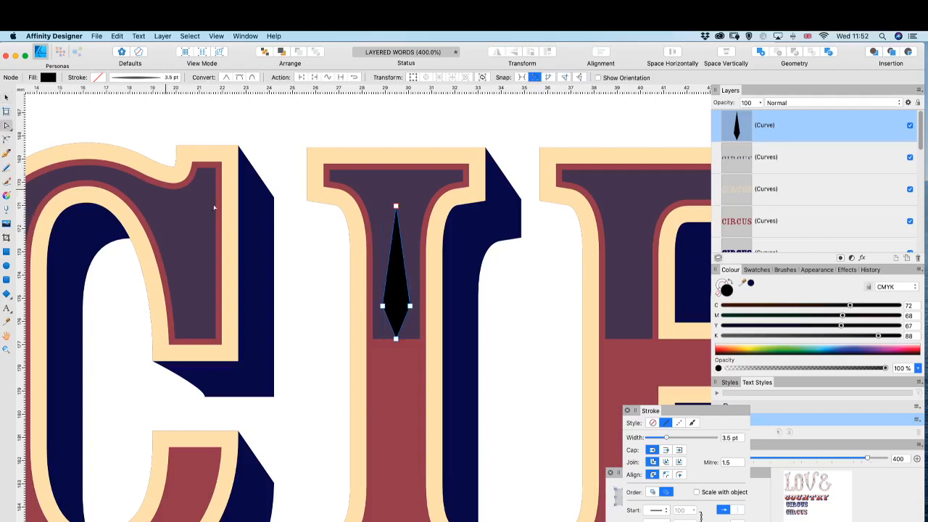
{"action": "scroll", "coordinate": [438, 297], "scroll_direction": "up", "scroll_amount": 5}
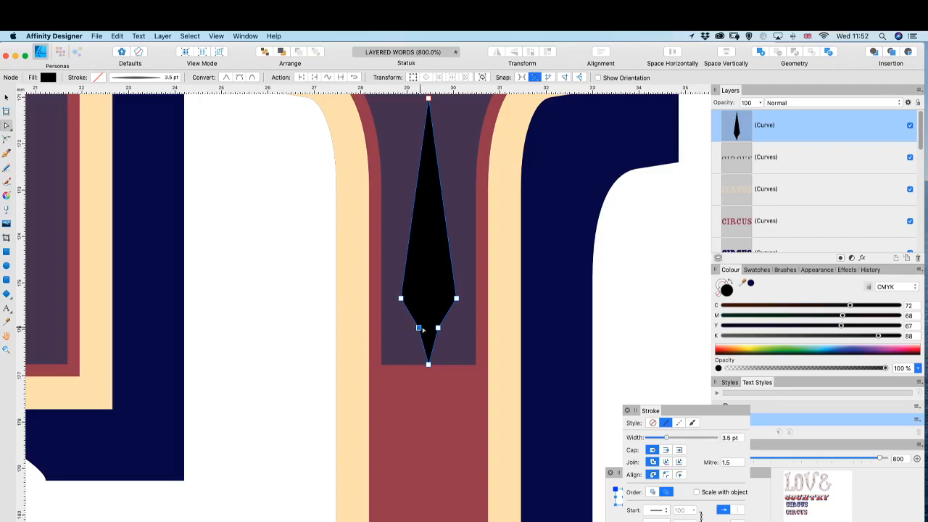
{"action": "left_click", "coordinate": [438, 328], "text": "shift"}
{"action": "left_click", "coordinate": [240, 78]}
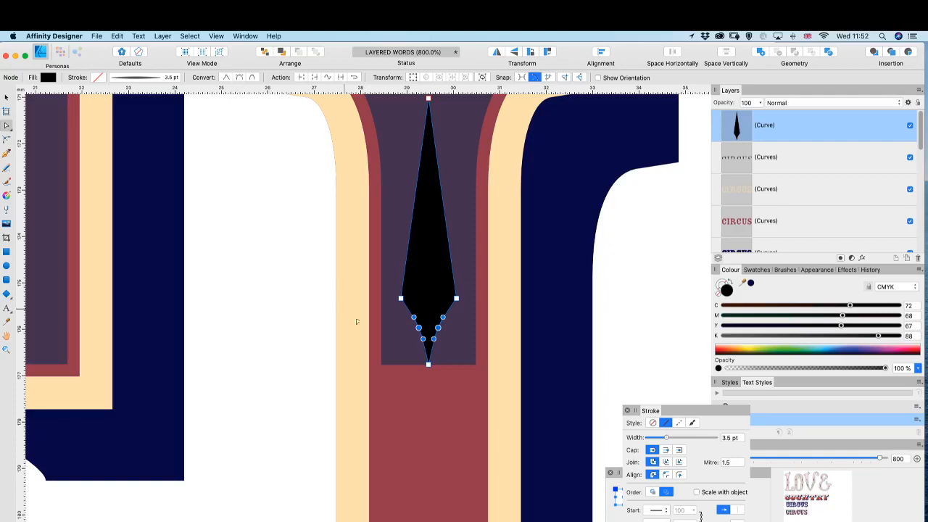
- Round the diamond's upper and lower tips with a 0.1 mm corner radius and convert the rounded shape to curves
{"action": "scroll", "coordinate": [384, 264], "scroll_direction": "up", "scroll_amount": 4}
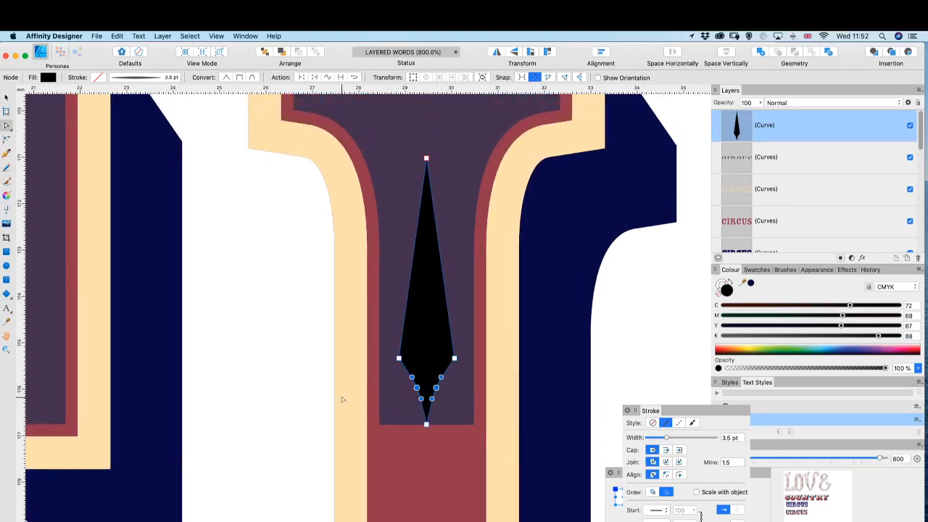
{"action": "left_click", "coordinate": [6, 139]}
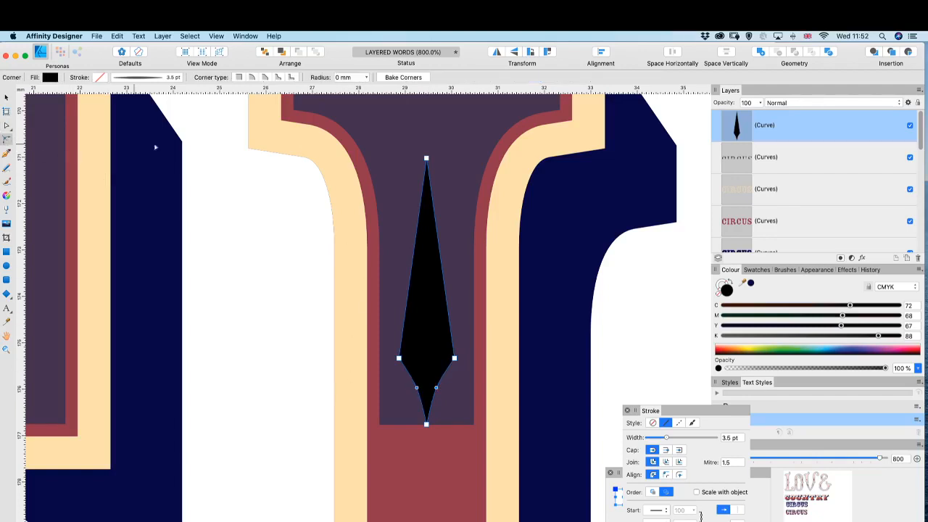
{"action": "left_click", "coordinate": [427, 158]}
{"action": "left_click_drag", "start_coordinate": [426, 158], "coordinate": [427, 180]}
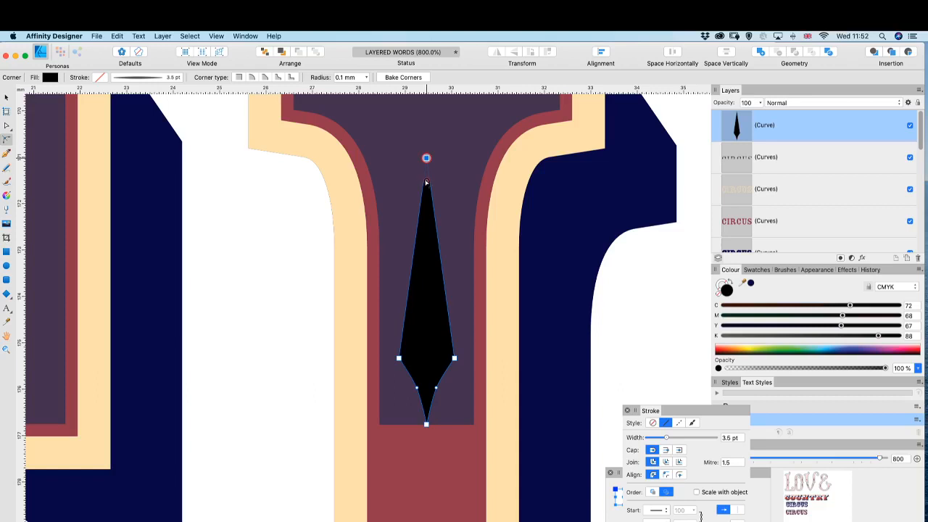
{"action": "left_click", "coordinate": [426, 425]}
{"action": "left_click", "coordinate": [162, 36]}
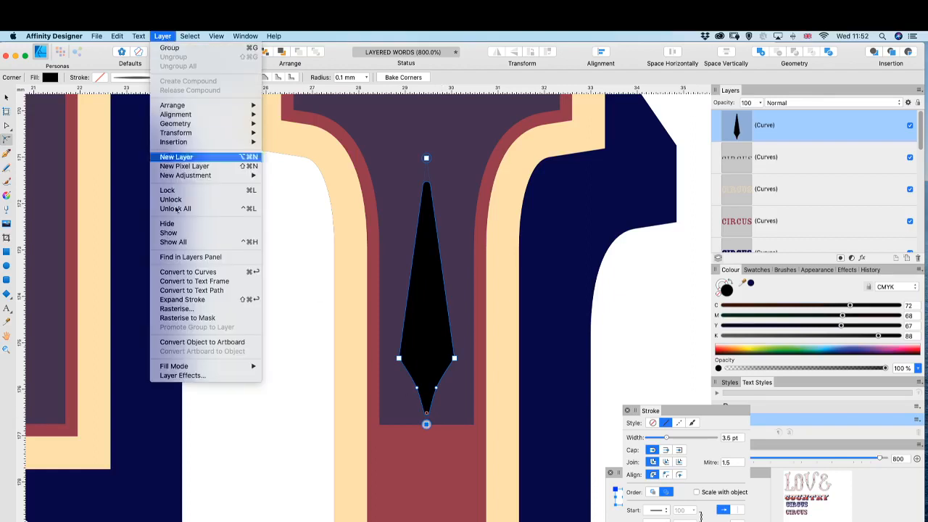
{"action": "left_click", "coordinate": [188, 272]}
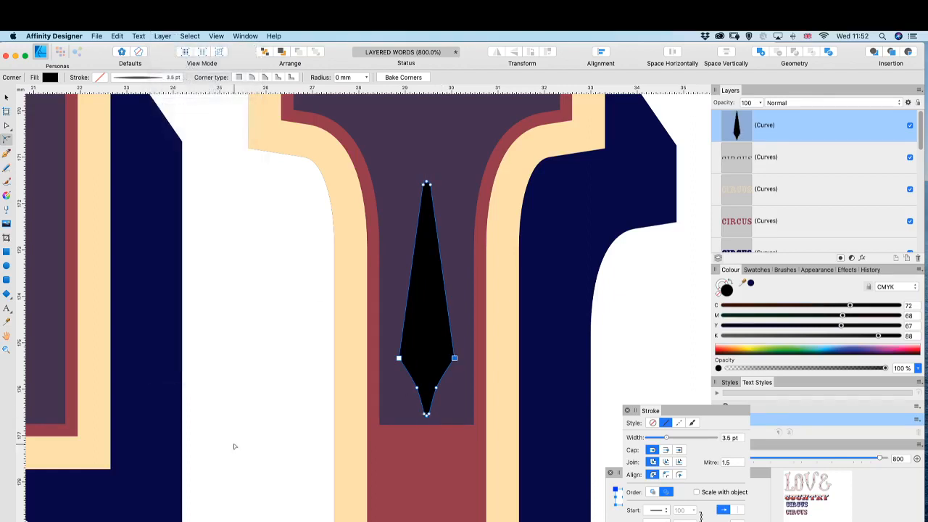
- Seat the diamond on the colour split, place a vertically flipped copy tip to tip below it and fill the copy with the inset's dark purple
{"action": "key", "text": "v"}
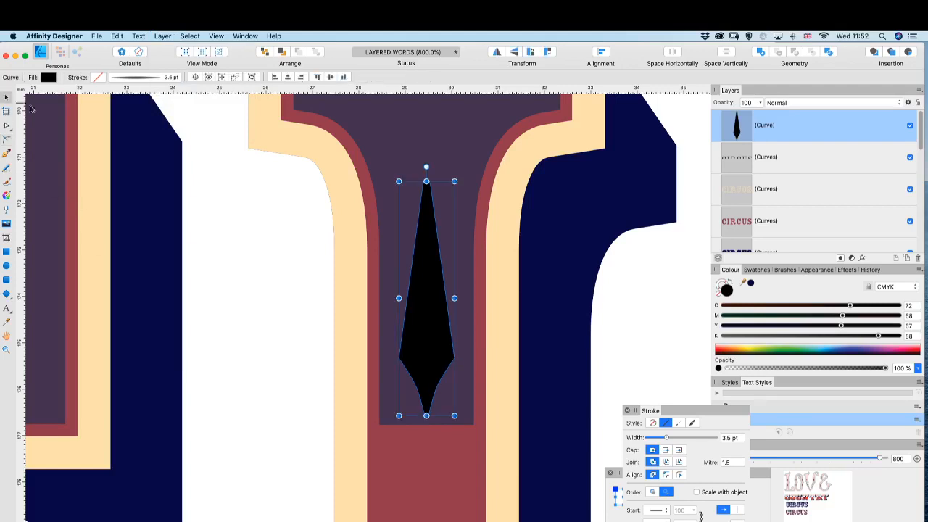
{"action": "left_click_drag", "start_coordinate": [433, 349], "coordinate": [534, 443]}
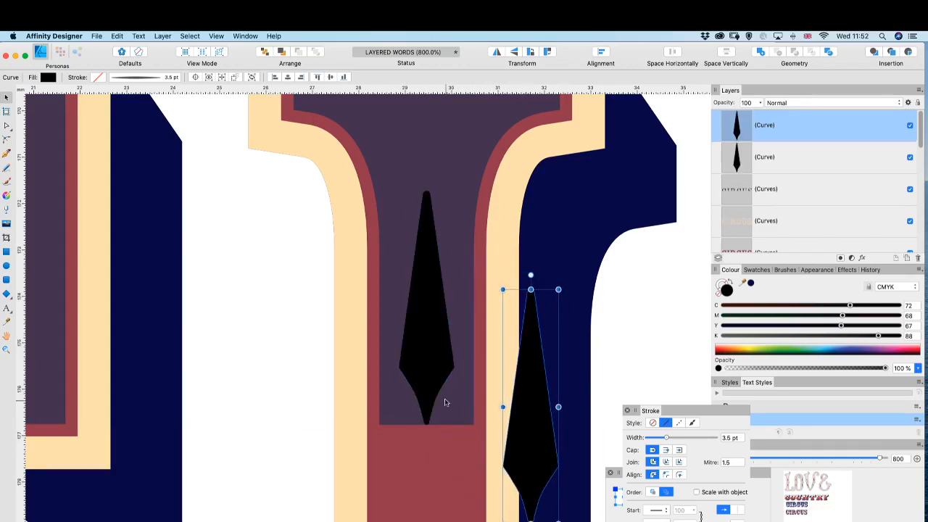
{"action": "scroll", "coordinate": [445, 398], "scroll_direction": "down", "scroll_amount": 3}
{"action": "left_click_drag", "start_coordinate": [531, 182], "coordinate": [532, 499]}
{"action": "left_click_drag", "start_coordinate": [535, 330], "coordinate": [425, 412]}
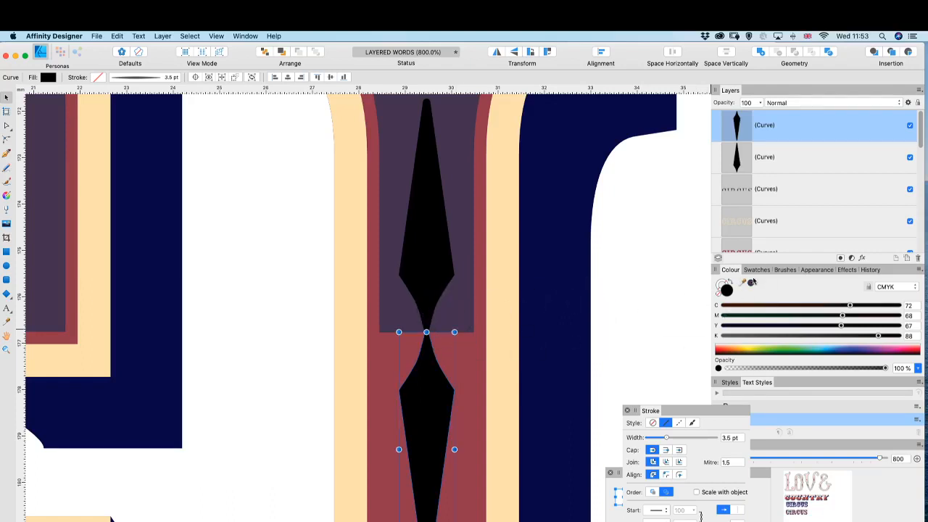
{"action": "left_click", "coordinate": [751, 283]}
- Subtract the upper black diamond from the dark purple inset lettering so the red fill shows through
{"action": "left_click", "coordinate": [430, 283]}
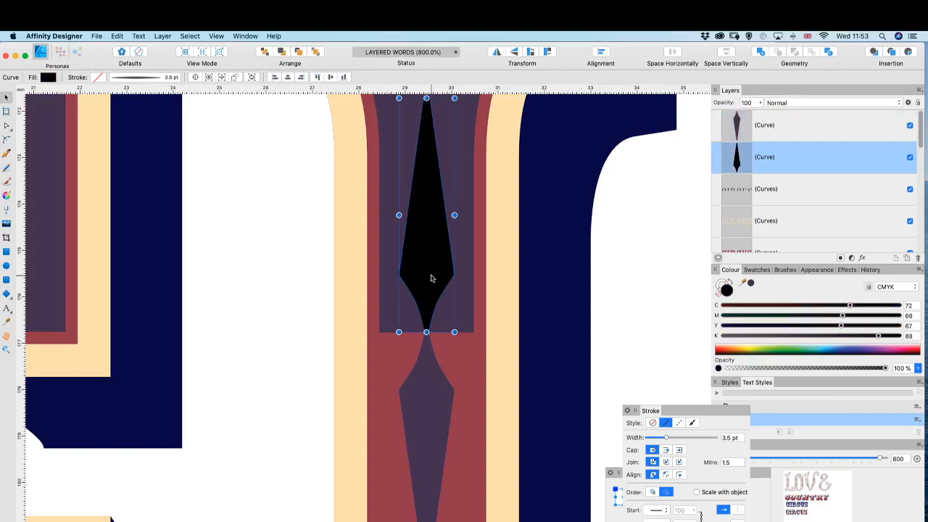
{"action": "left_click", "coordinate": [461, 290], "text": "shift"}
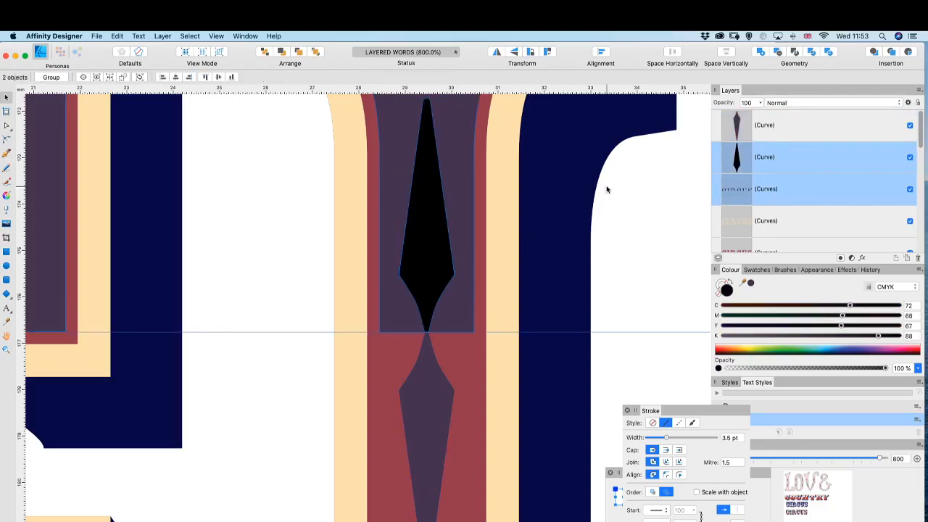
{"action": "left_click", "coordinate": [778, 53]}
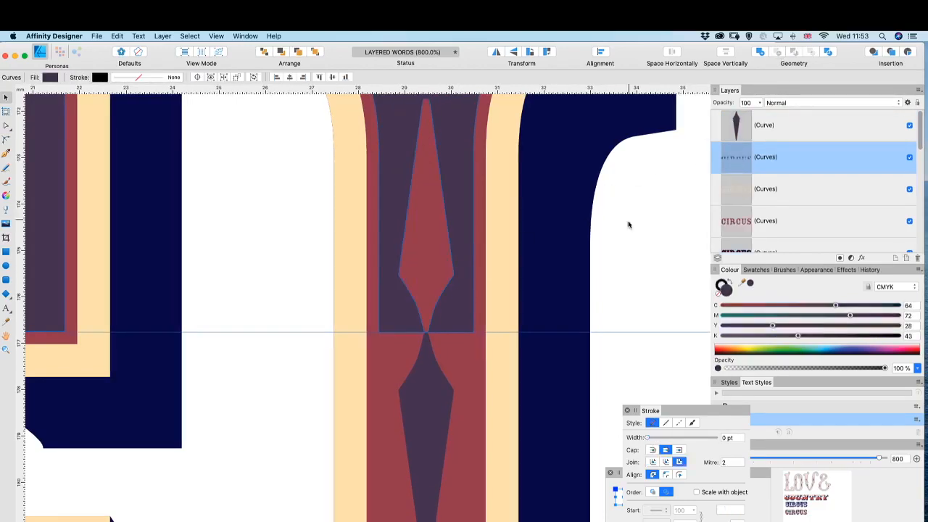
{"action": "left_click", "coordinate": [657, 227]}
- Check the paired diamonds in the letter I up close and against the rest of the CIRCUS lettering
{"action": "left_click", "coordinate": [430, 371]}
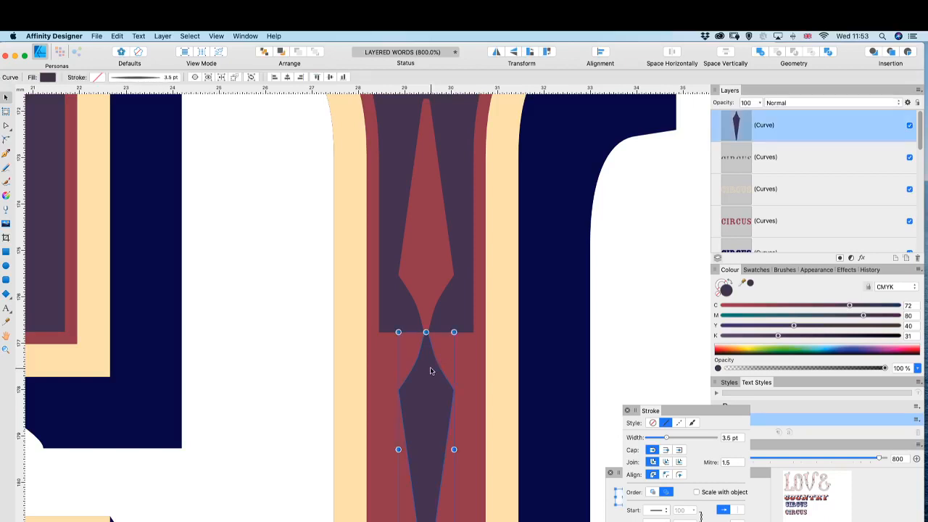
{"action": "mouse_move", "coordinate": [430, 371]}
{"action": "left_mouse_down"}
{"action": "mouse_move", "coordinate": [427, 384]}
{"action": "mouse_move", "coordinate": [430, 373]}
{"action": "left_mouse_up"}
{"action": "left_click", "coordinate": [608, 313]}
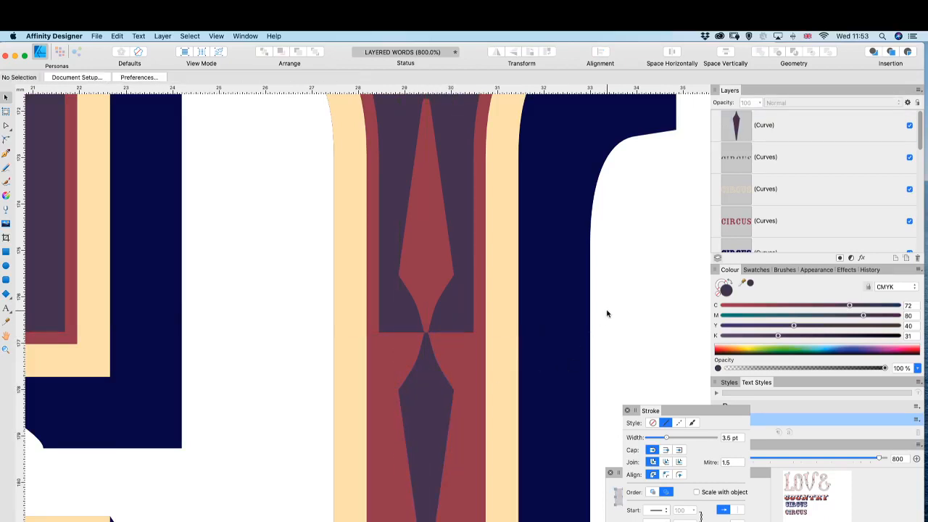
{"action": "key", "text": "super+minus"}
{"action": "key", "text": "super+minus"}
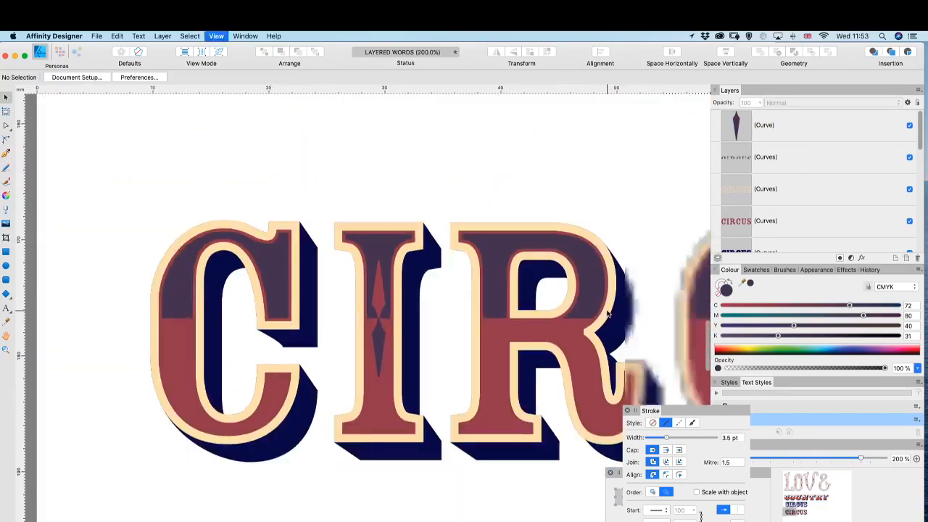
{"action": "key", "text": "super+minus"}
{"action": "scroll", "coordinate": [554, 312], "scroll_direction": "right", "scroll_amount": 3}
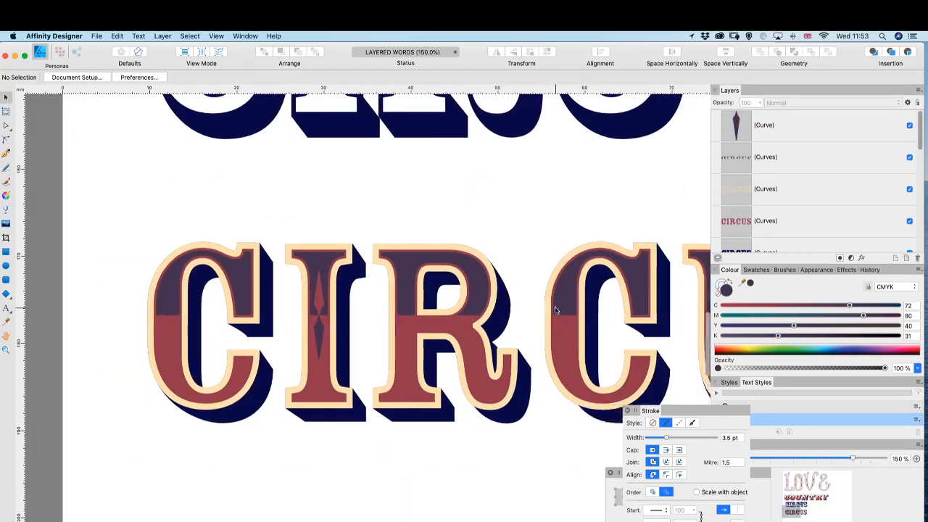